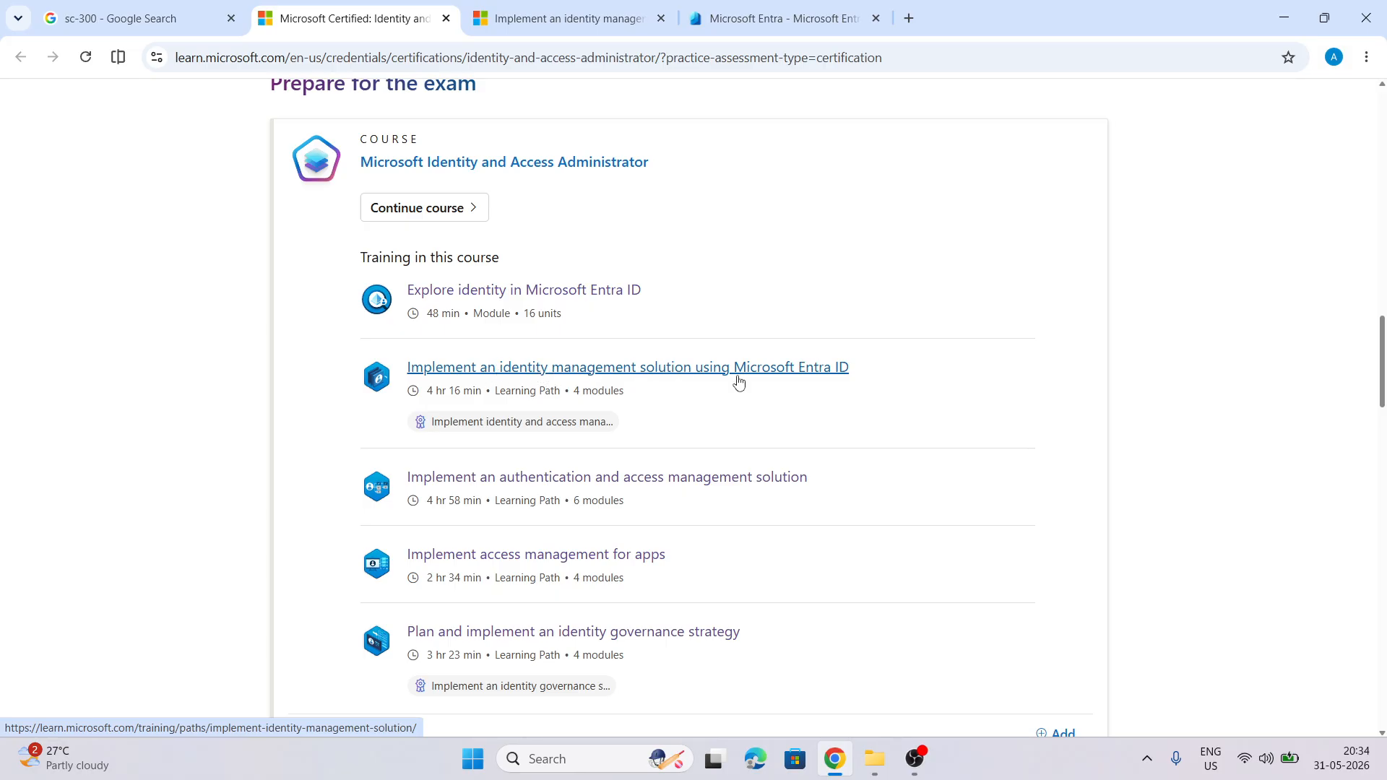
Open the 'Implement an identity management solution using Microsoft Entra ID' learning path and browse its modules
left_click(536, 9)
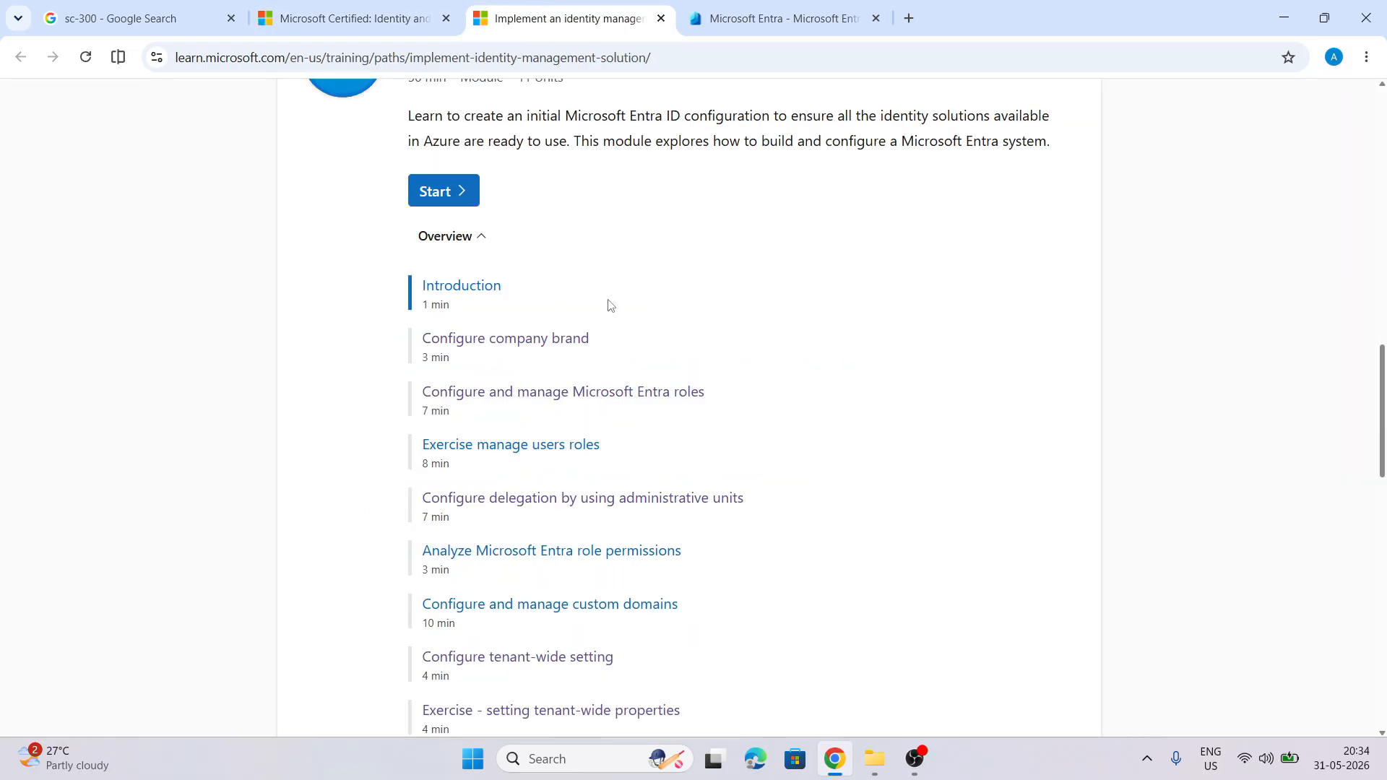
scroll(610, 303, "up", 3)
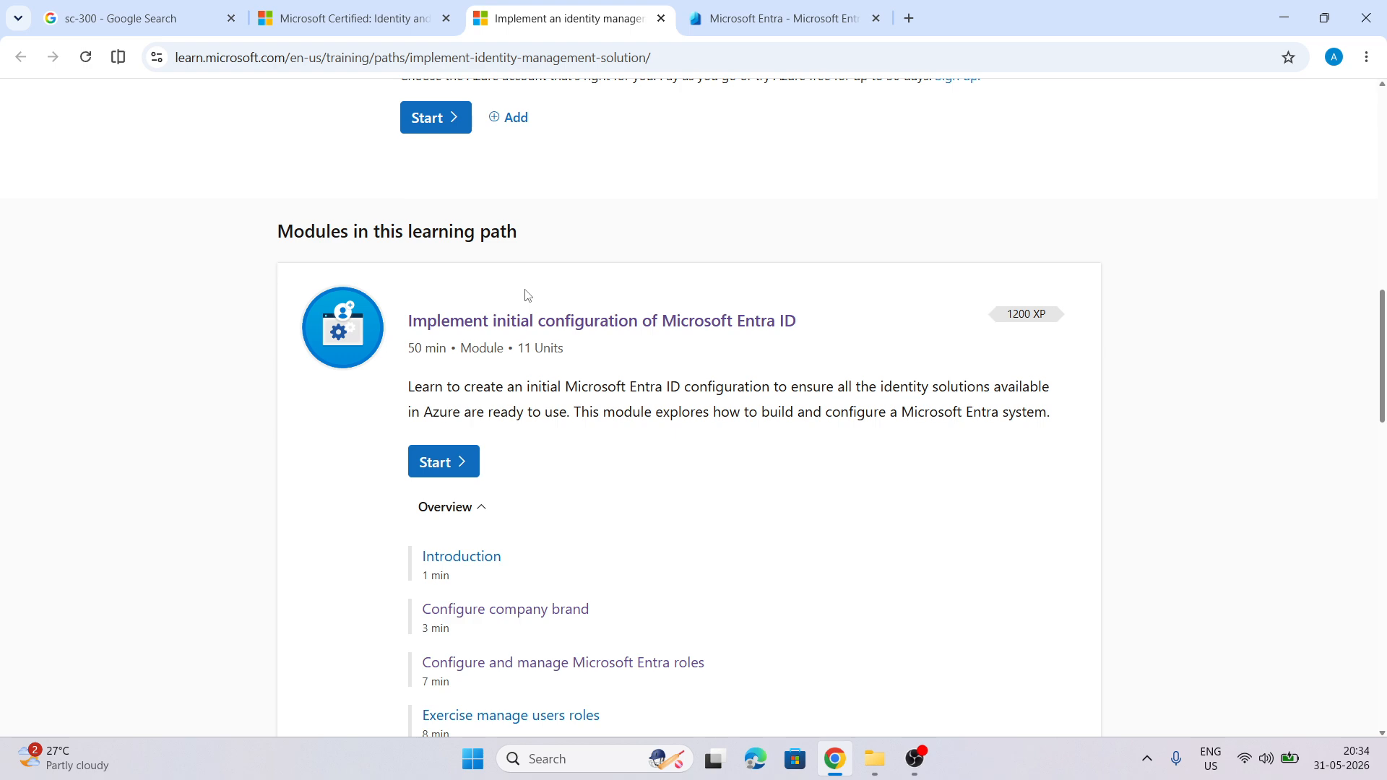
scroll(526, 295, "down", 20)
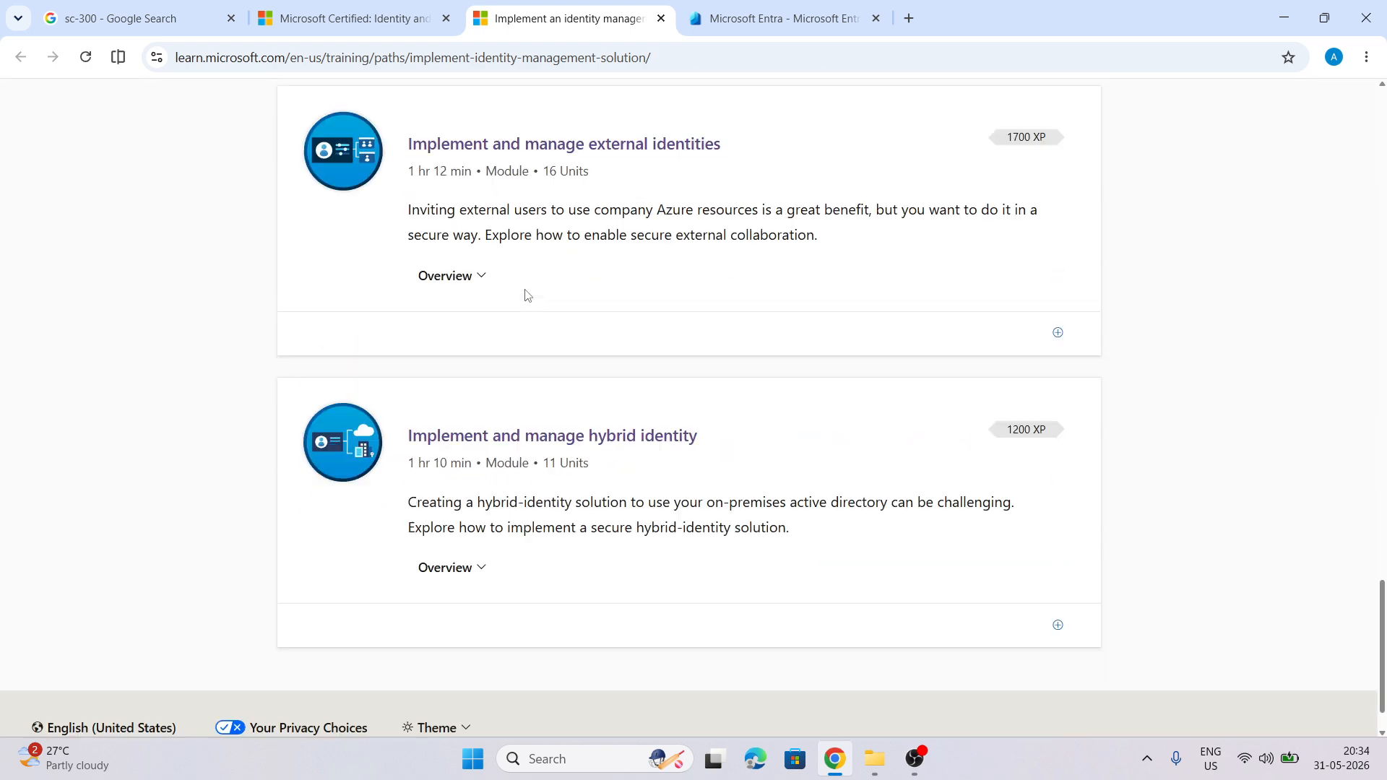
scroll(526, 295, "up", 20)
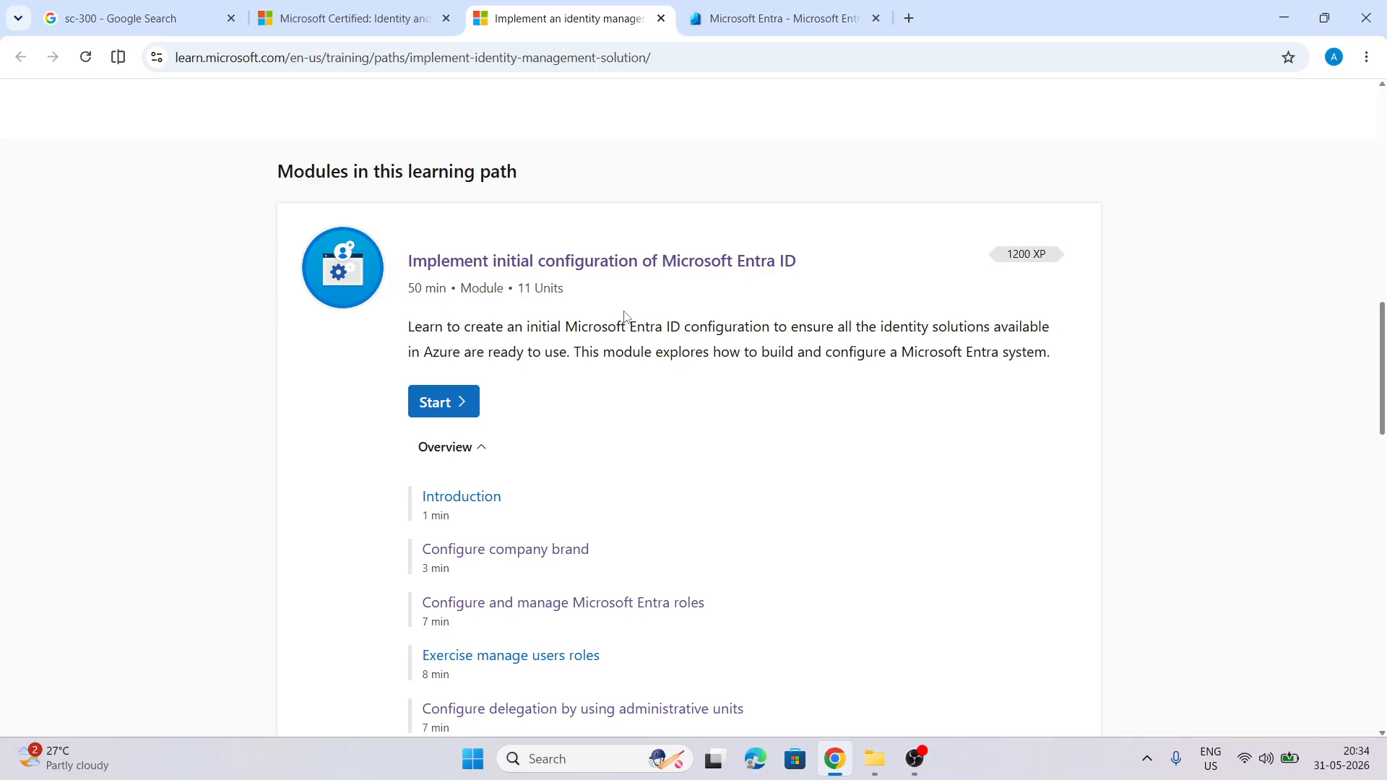
scroll(625, 317, "down", 2)
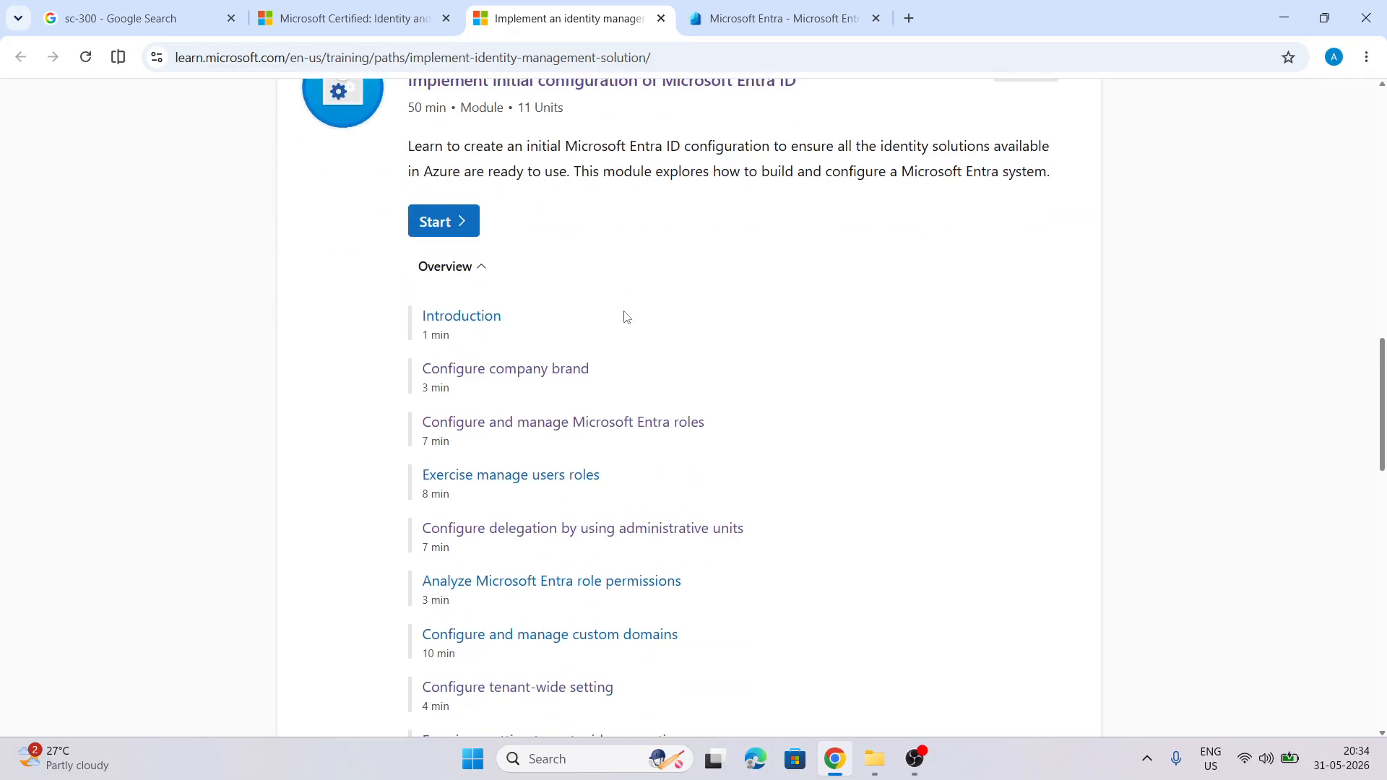
scroll(625, 316, "down", 2)
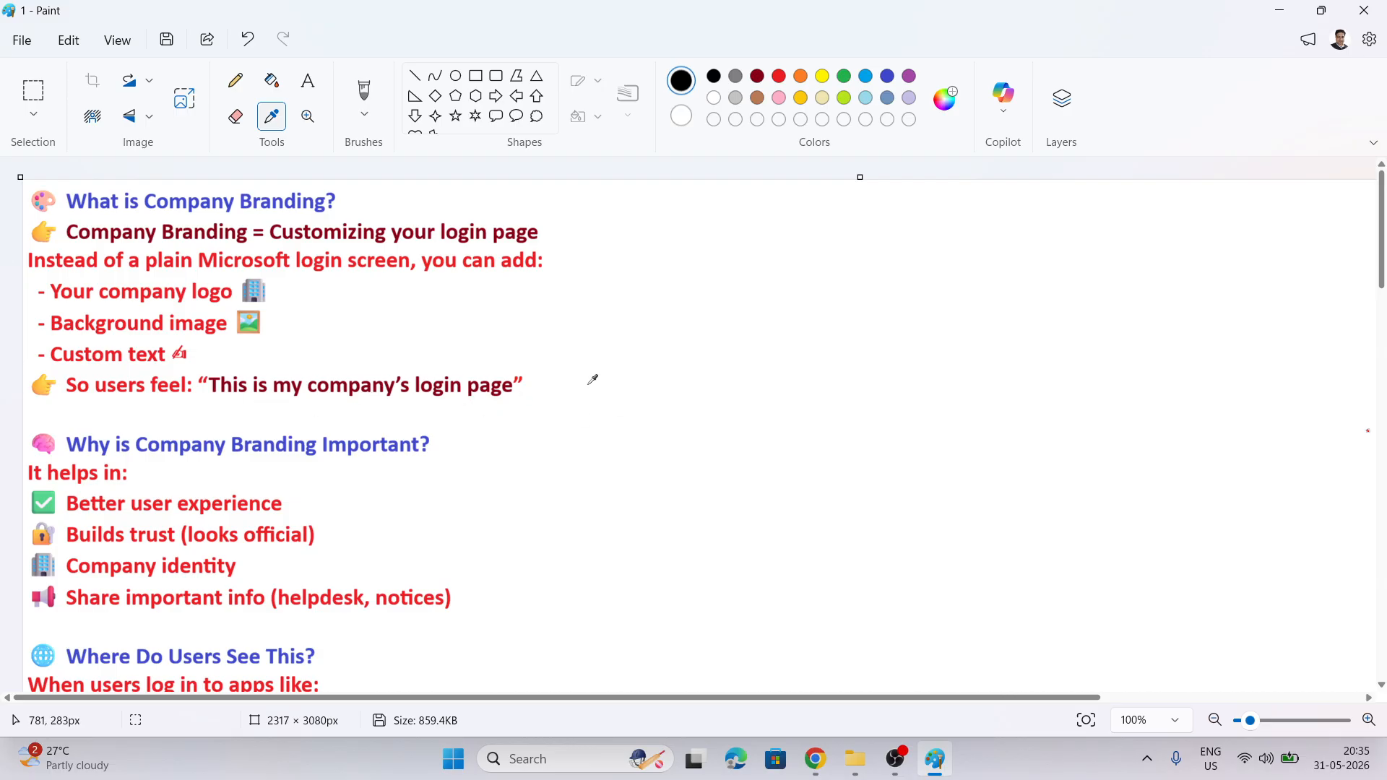
scroll(589, 381, "down", 3)
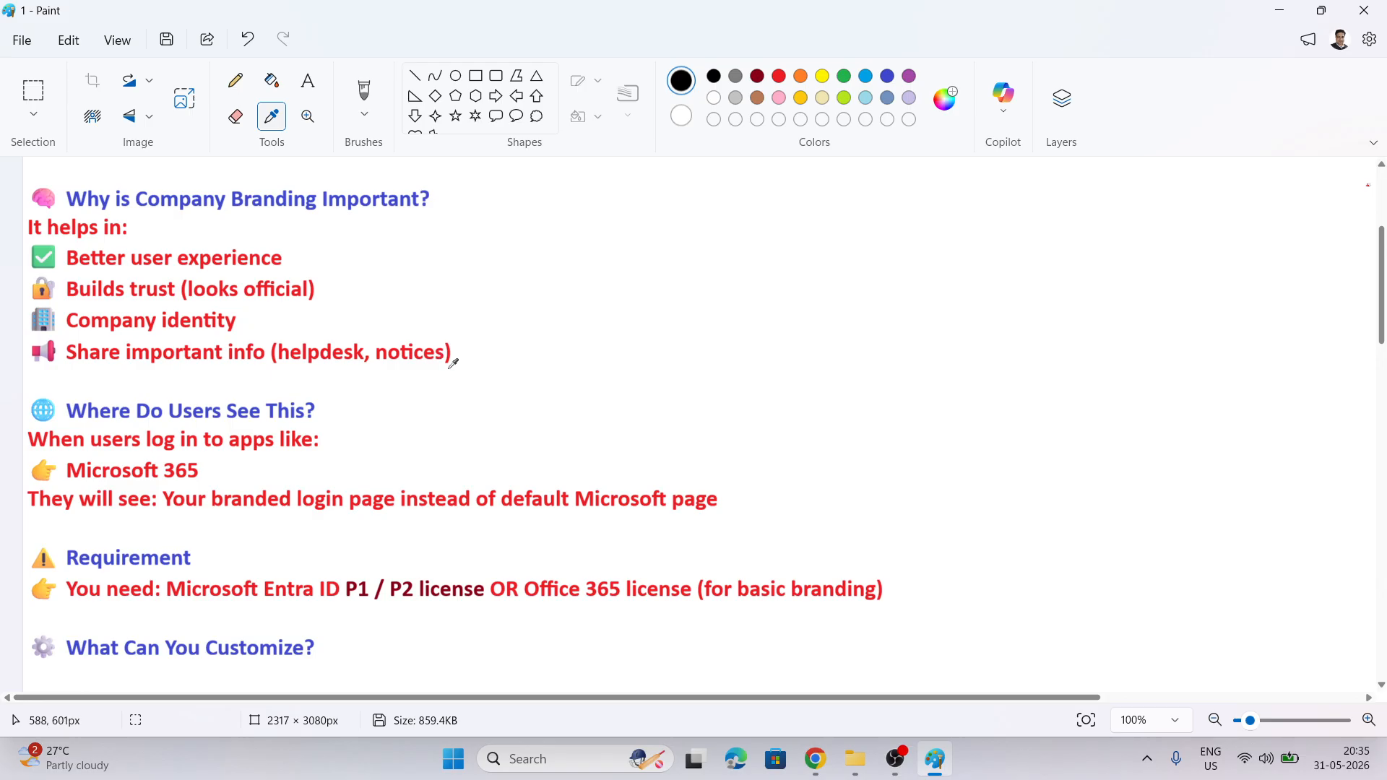
scroll(455, 360, "down", 2)
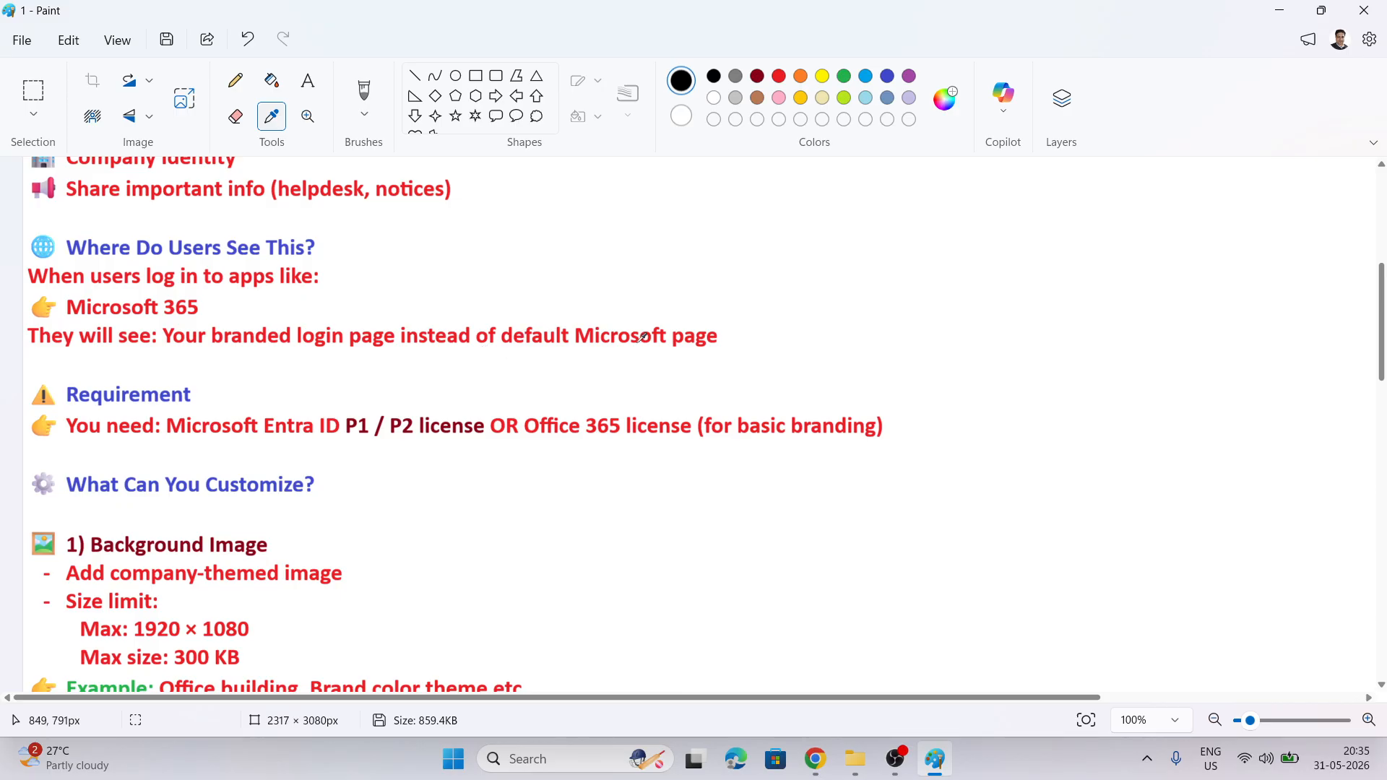
scroll(685, 369, "down", 3)
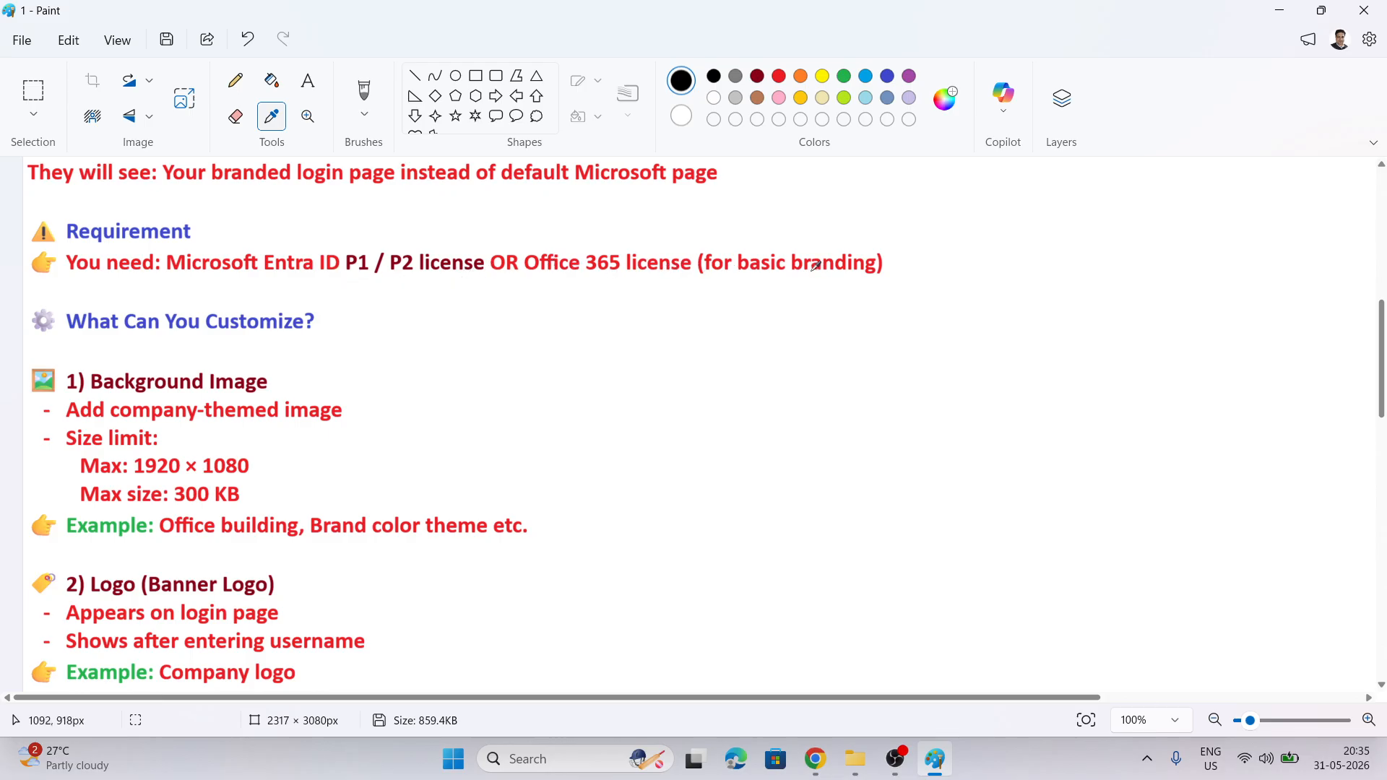
scroll(450, 370, "down", 1)
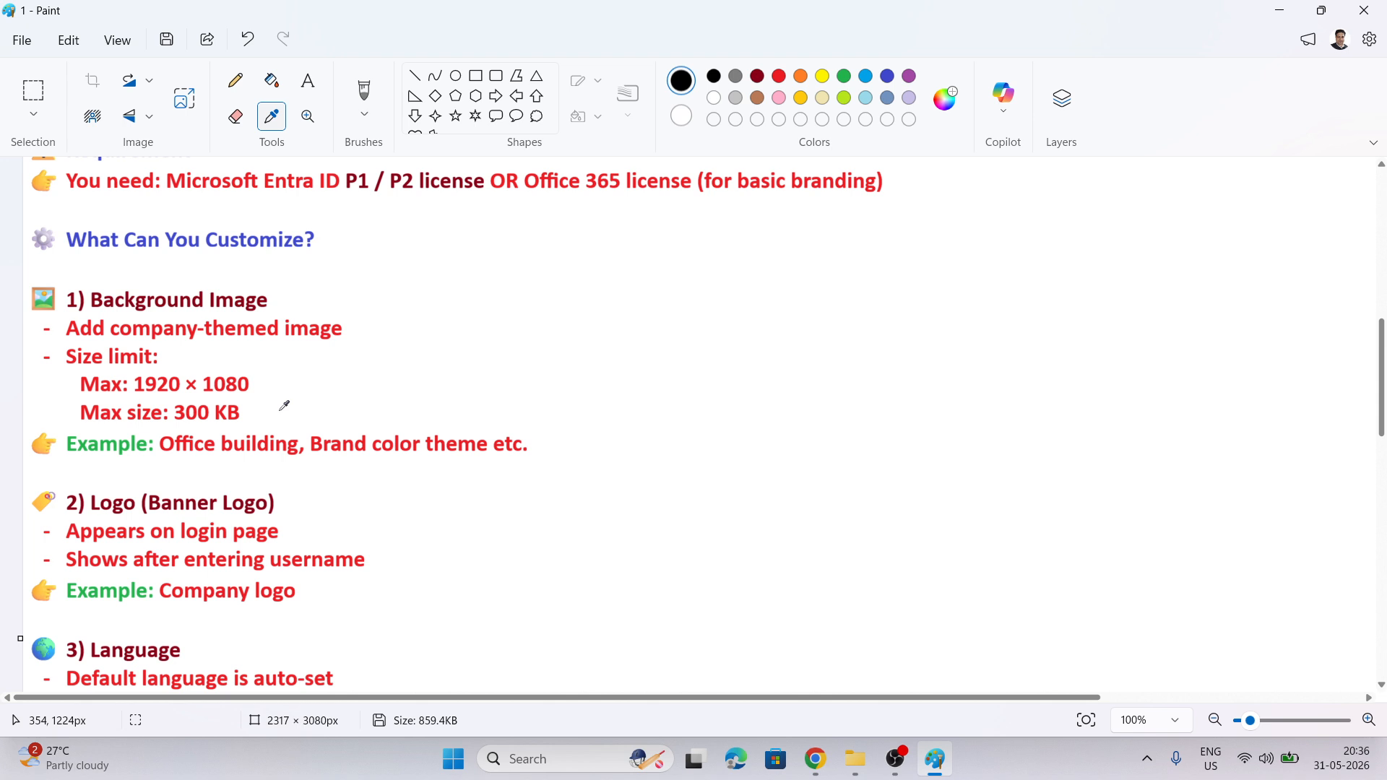
Read the remaining company branding and Entra roles notes in Paint, then switch back to Chrome
scroll(284, 406, "down", 3)
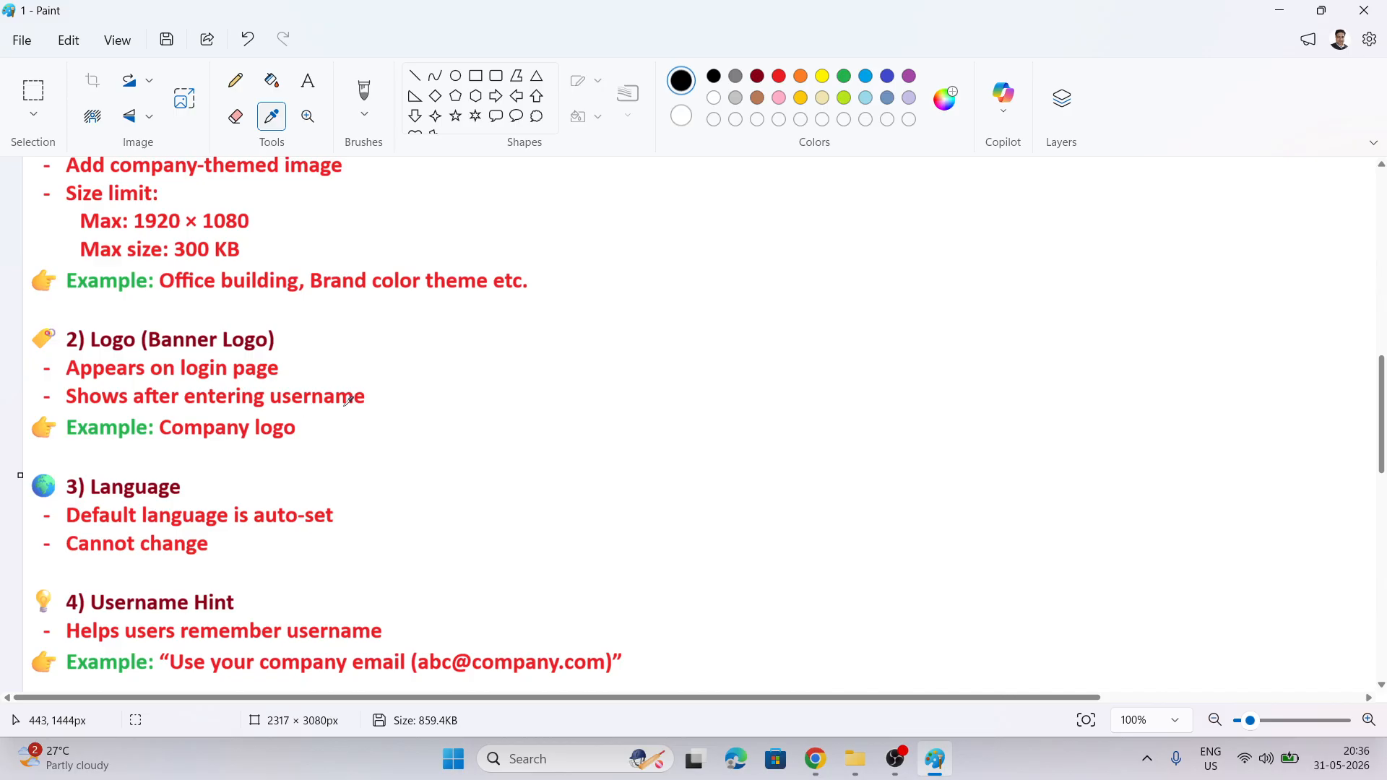
scroll(404, 423, "down", 3)
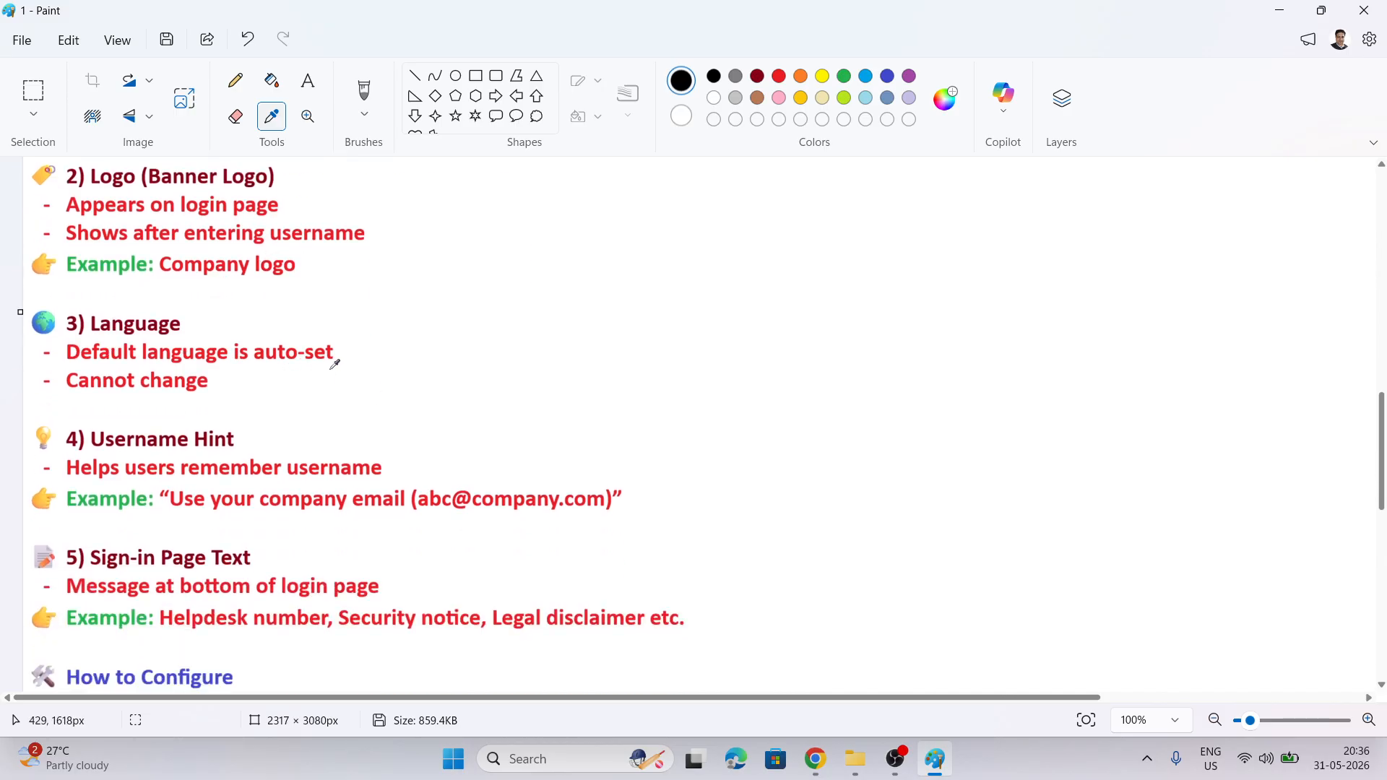
scroll(262, 212, "down", 3)
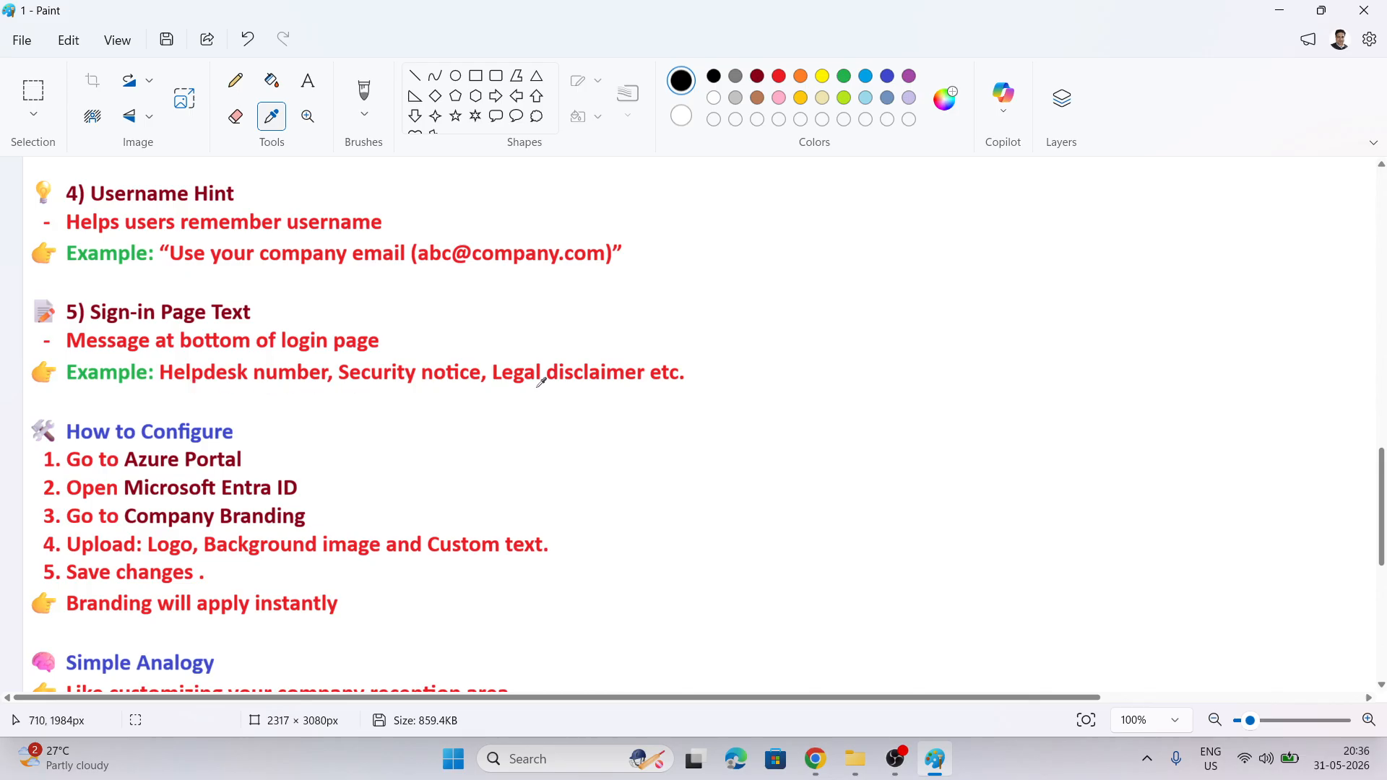
scroll(380, 358, "down", 3)
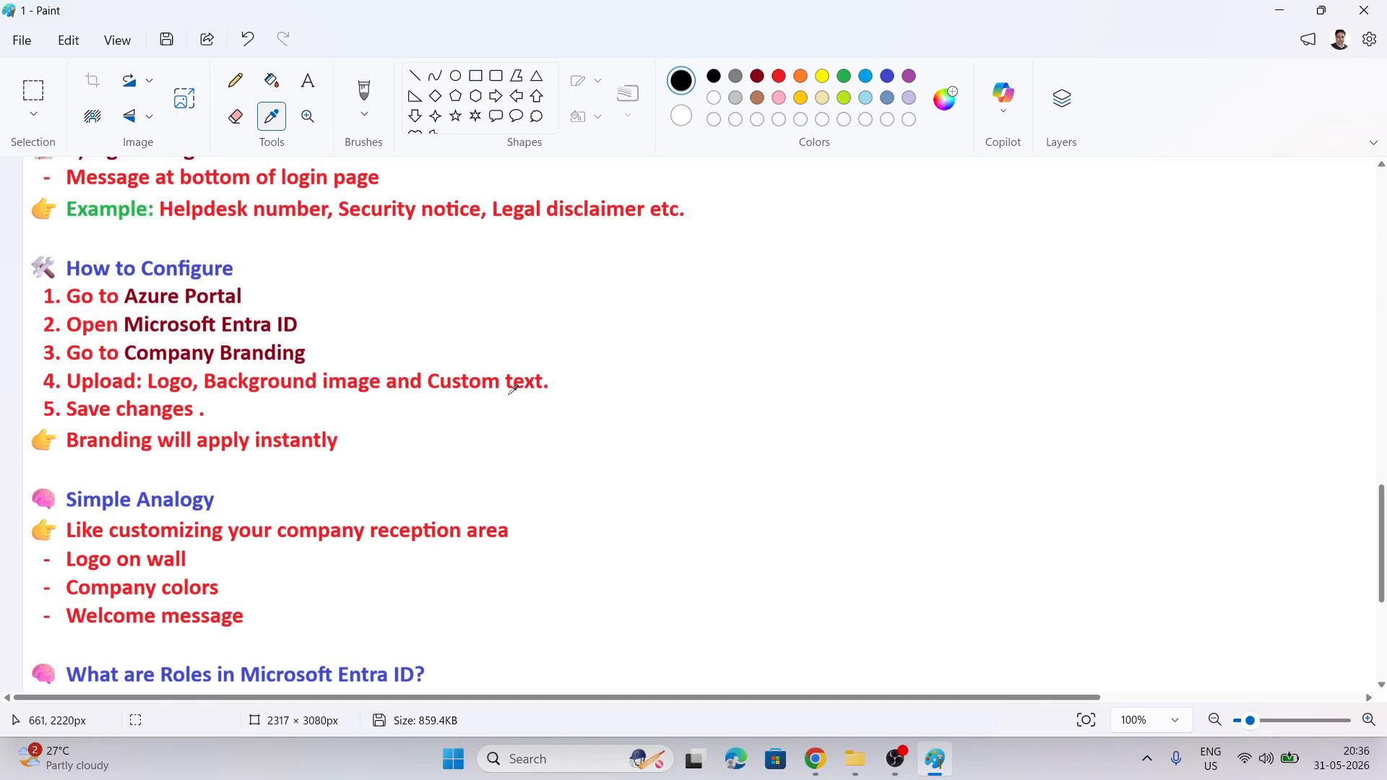
scroll(302, 411, "down", 3)
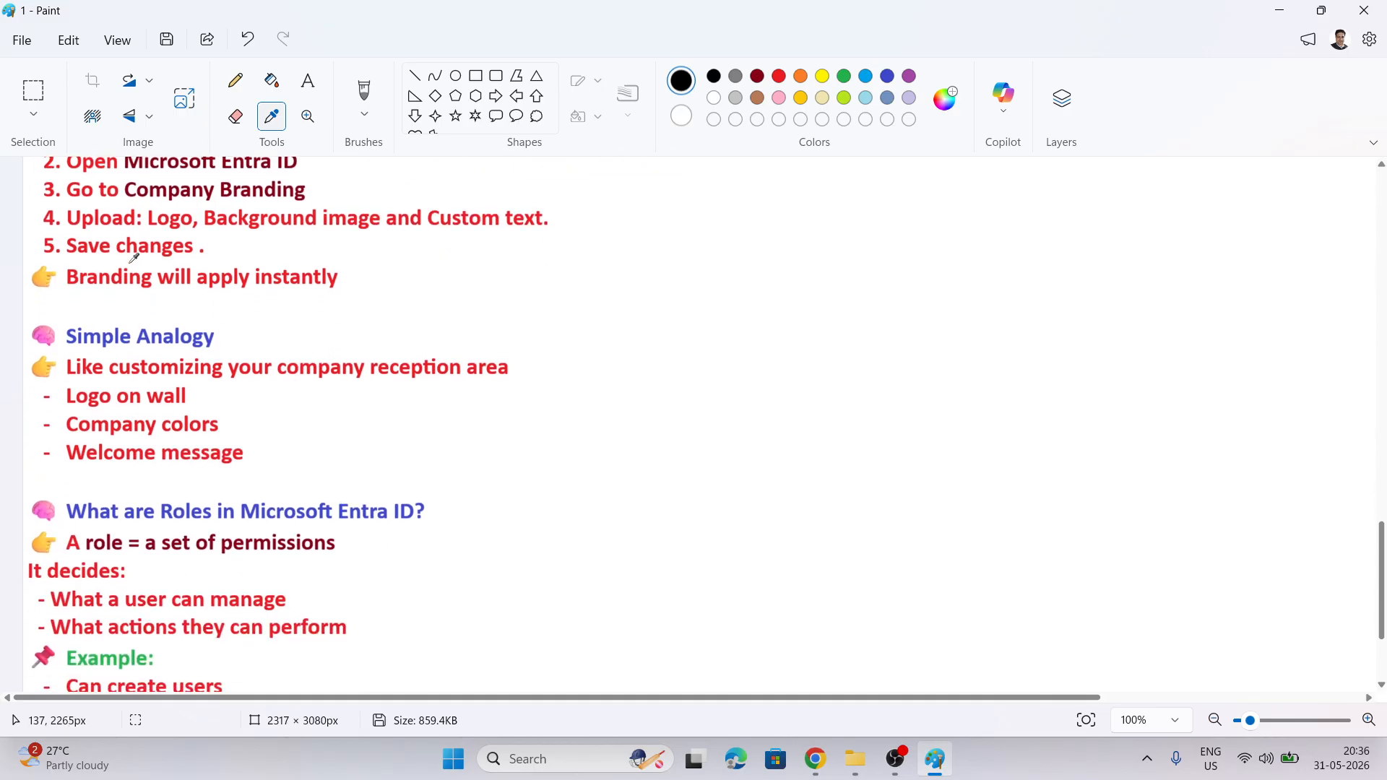
scroll(271, 302, "down", 1)
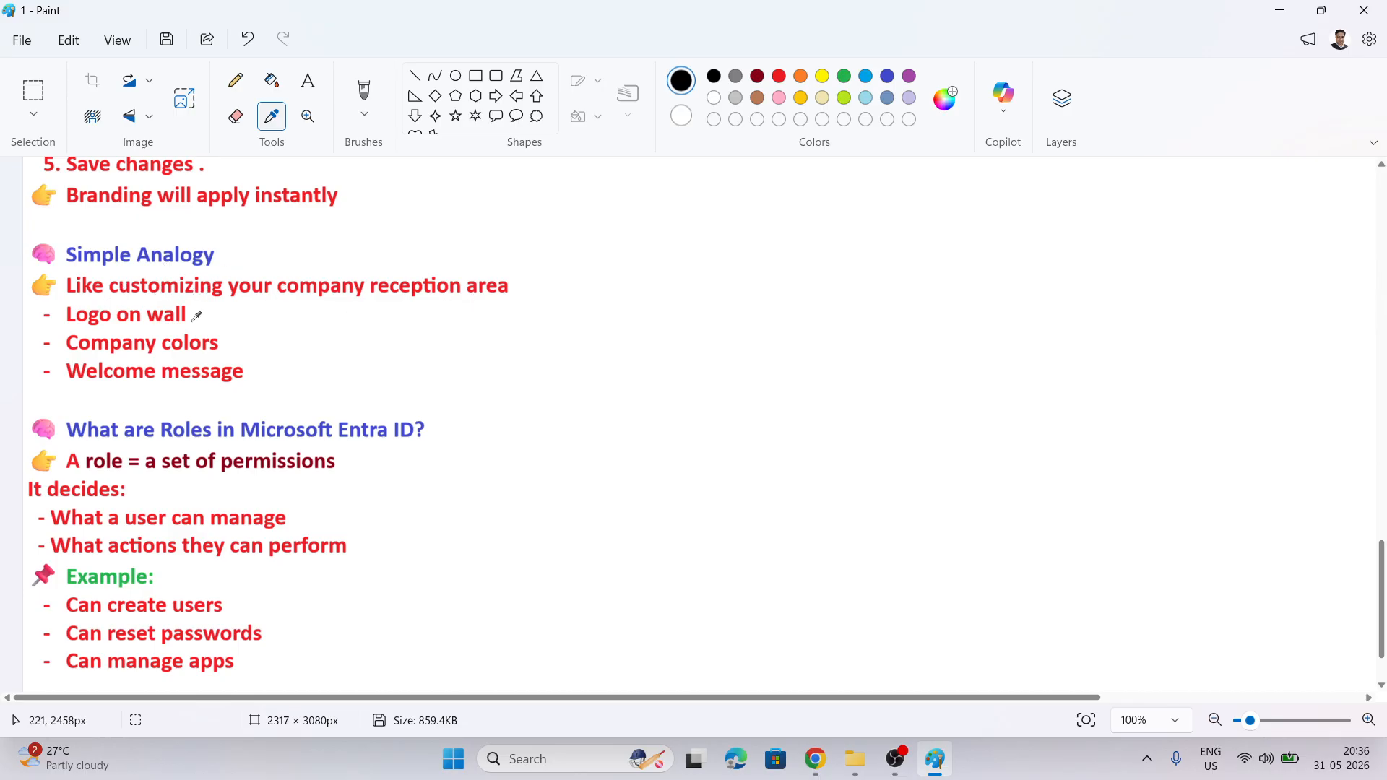
scroll(354, 329, "down", 1)
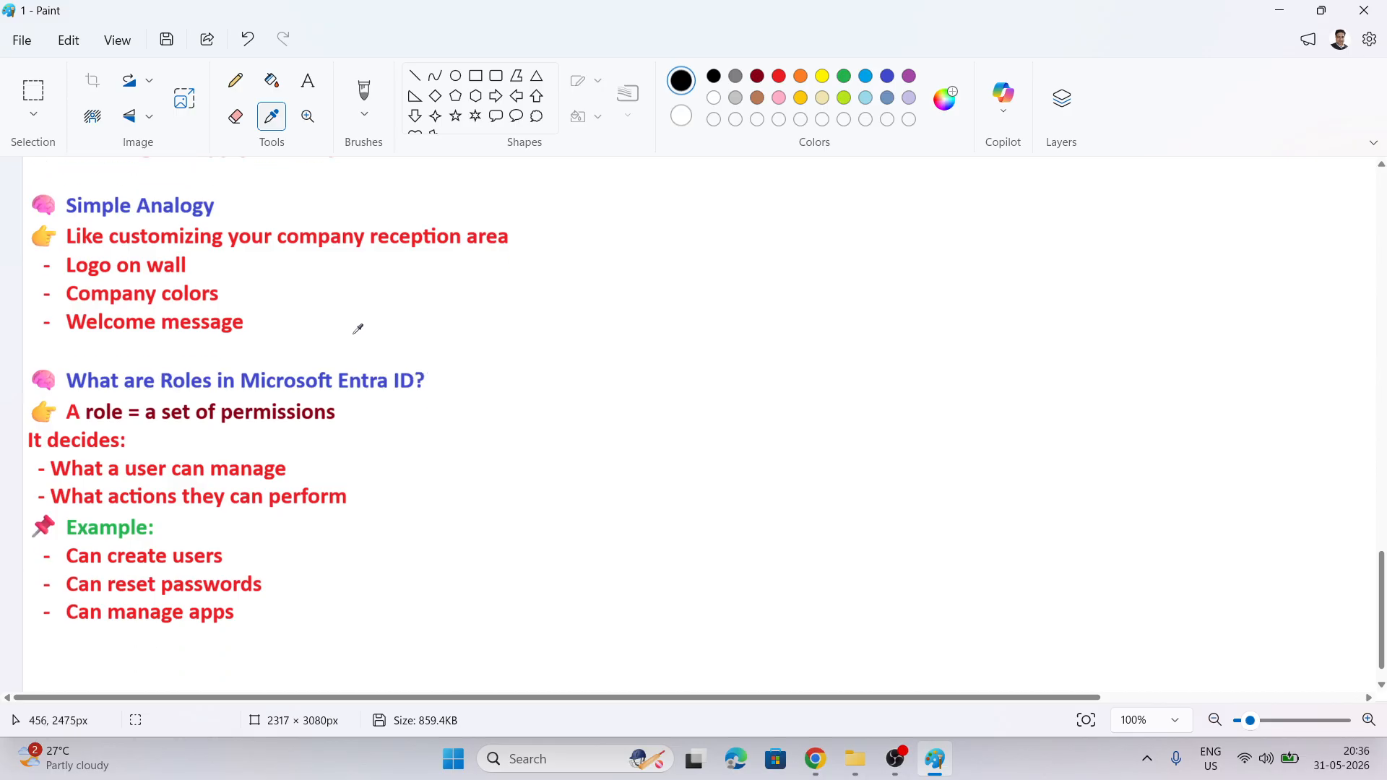
scroll(358, 329, "up", 2)
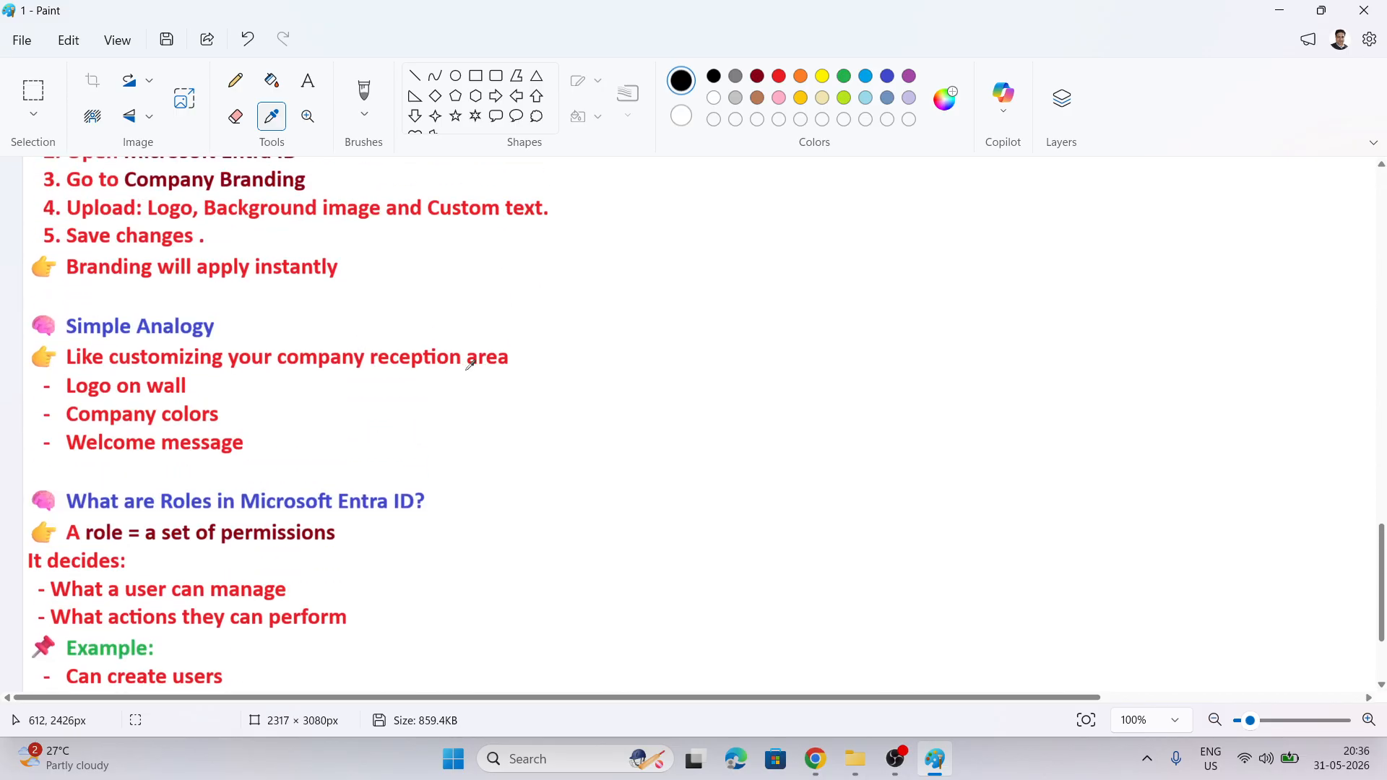
scroll(419, 350, "up", 1)
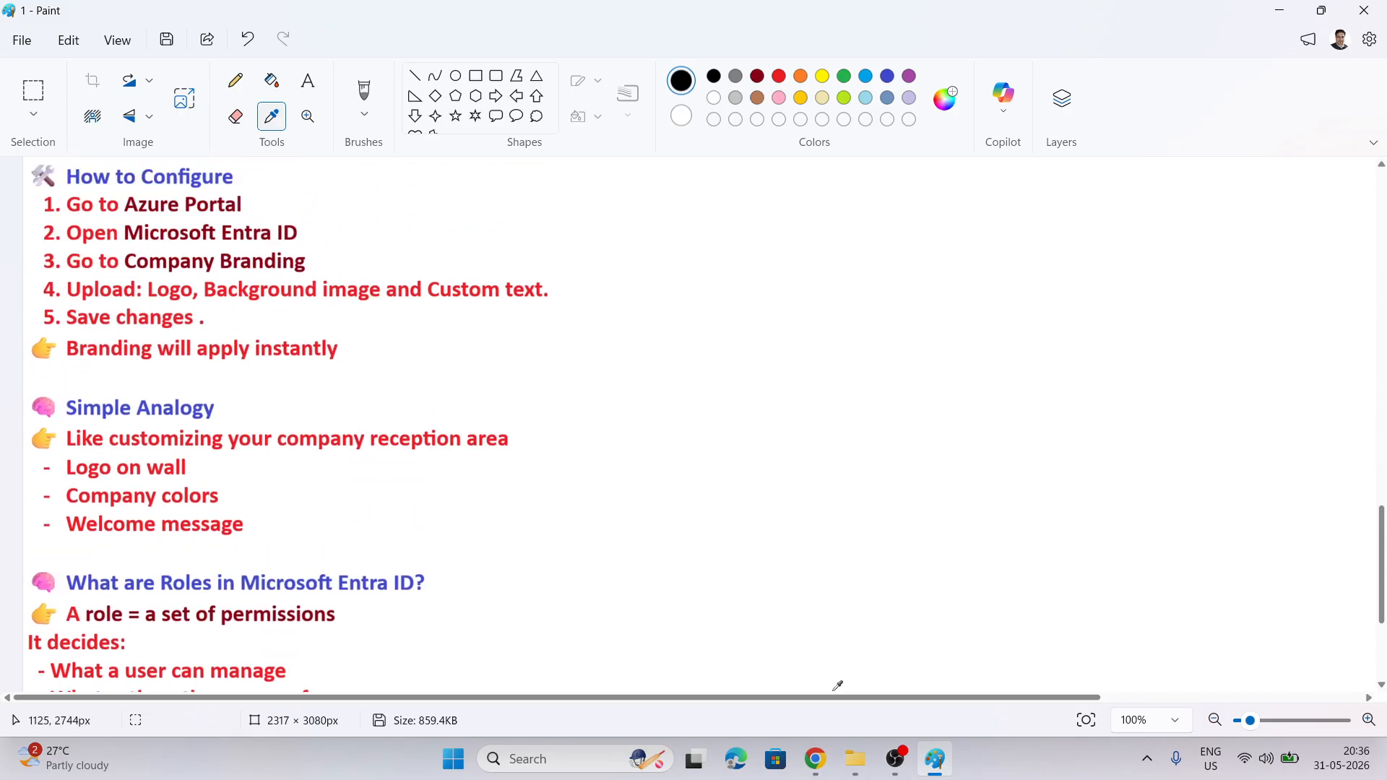
key("alt+Tab")
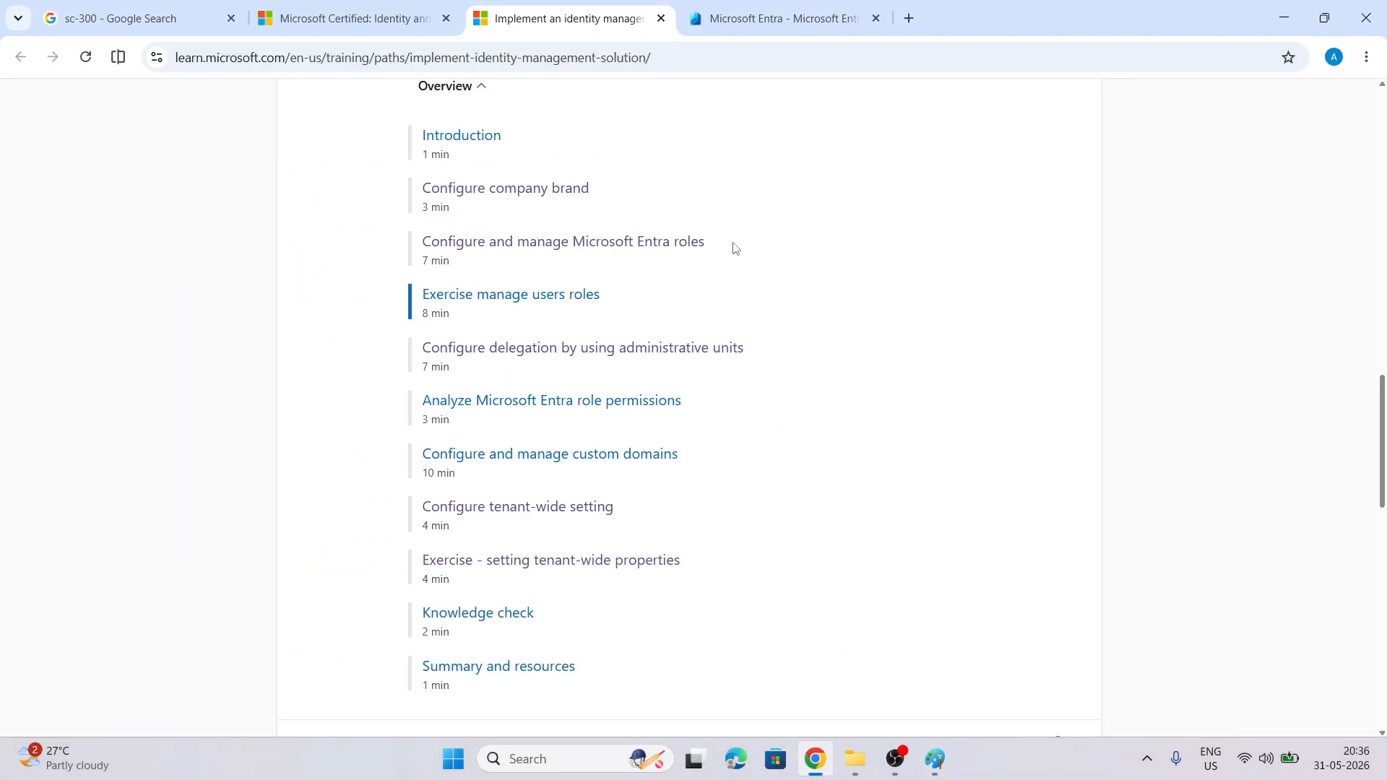
Search Google for 'entra id plans' in a new tab and open Microsoft Entra Plans and Pricing
left_click(757, 18)
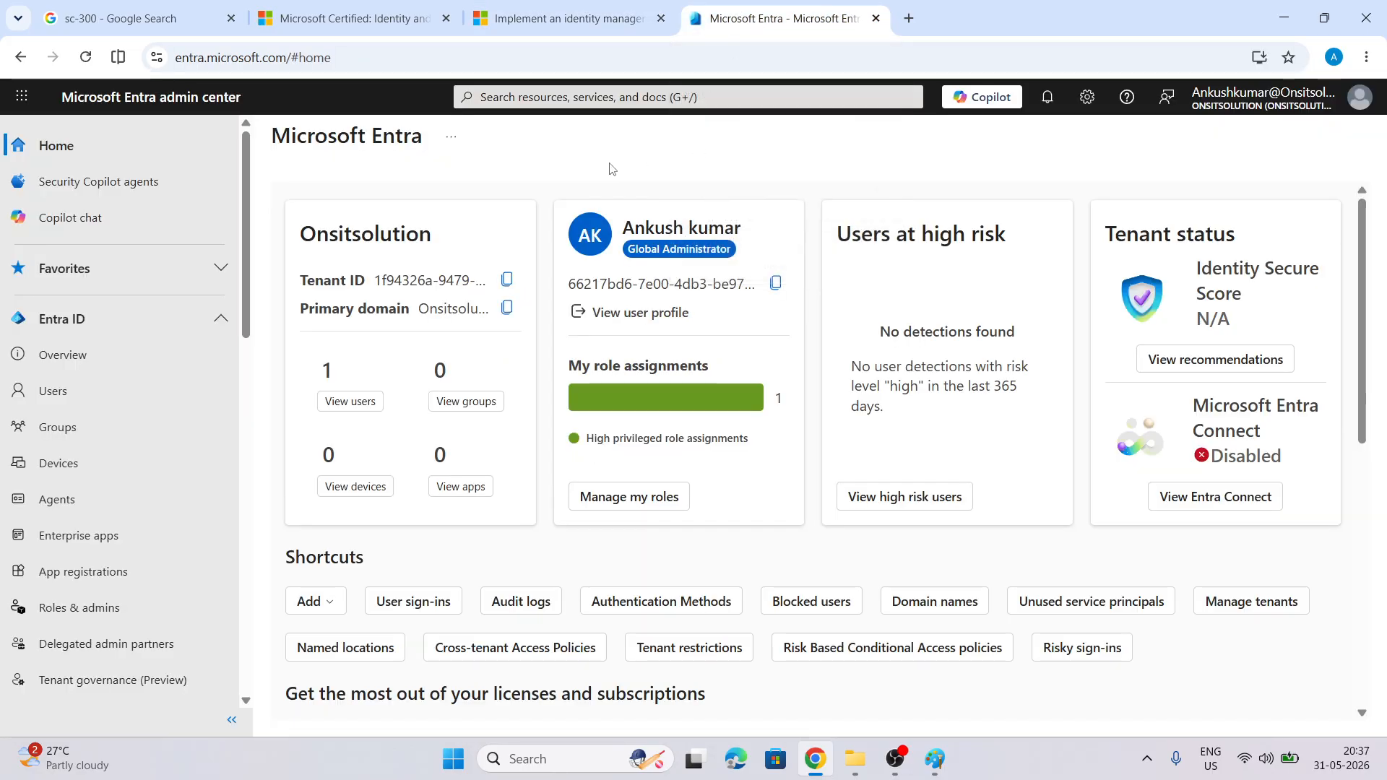
left_click(910, 19)
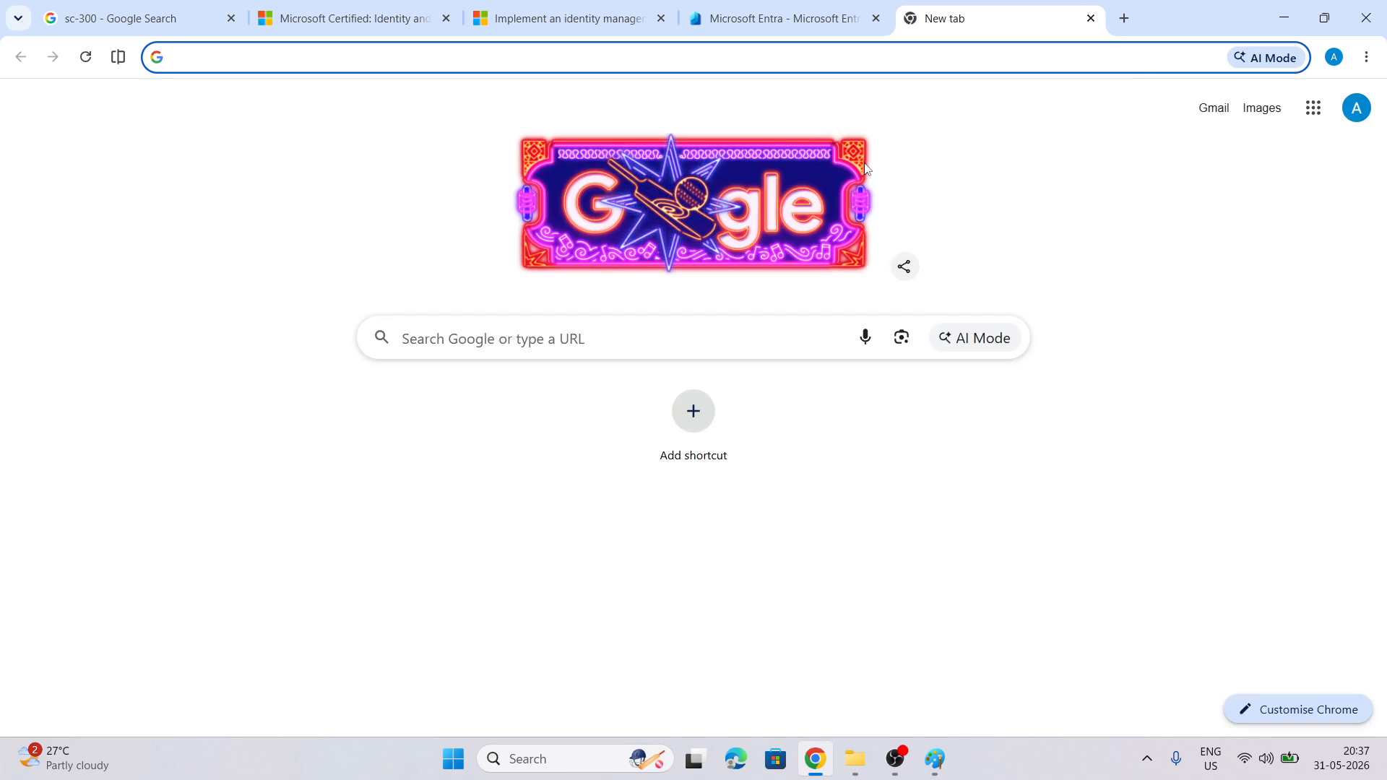
type("entra")
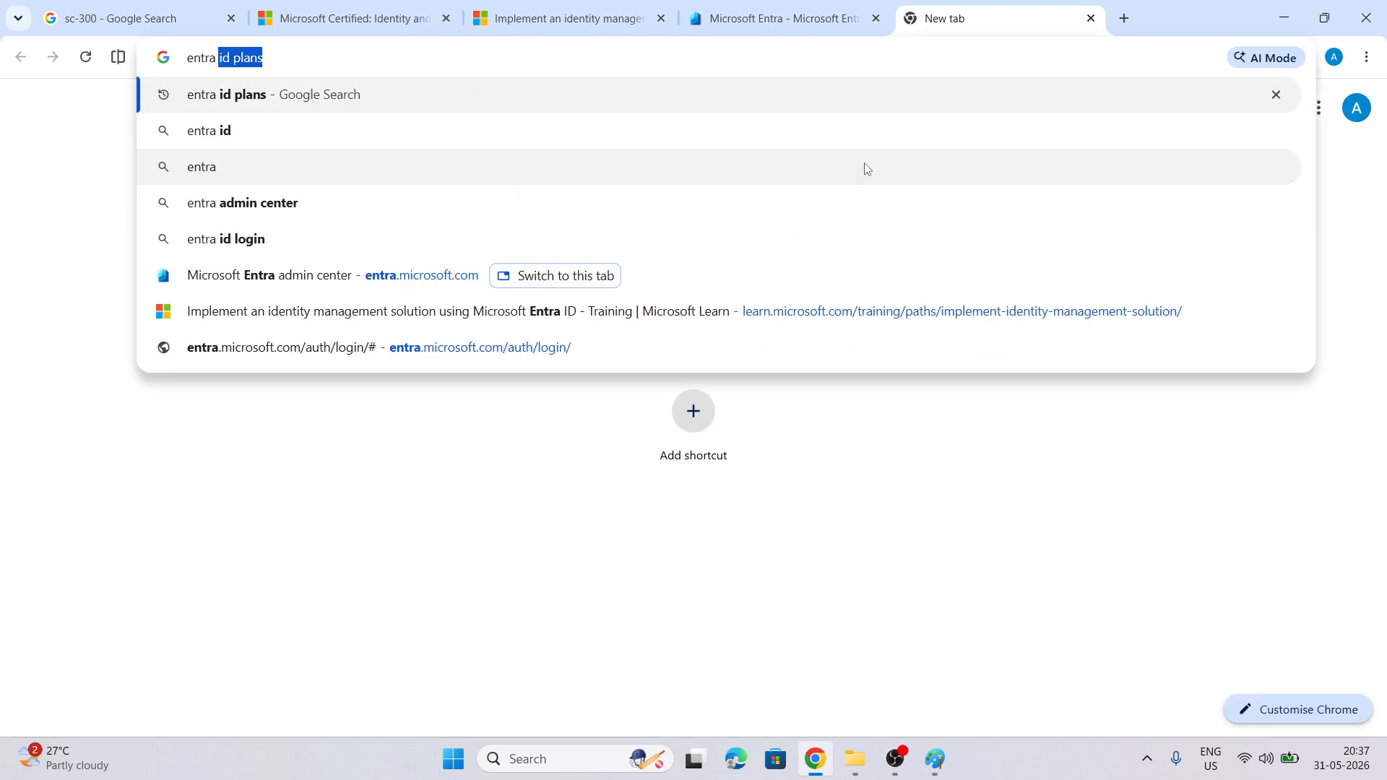
key("Return")
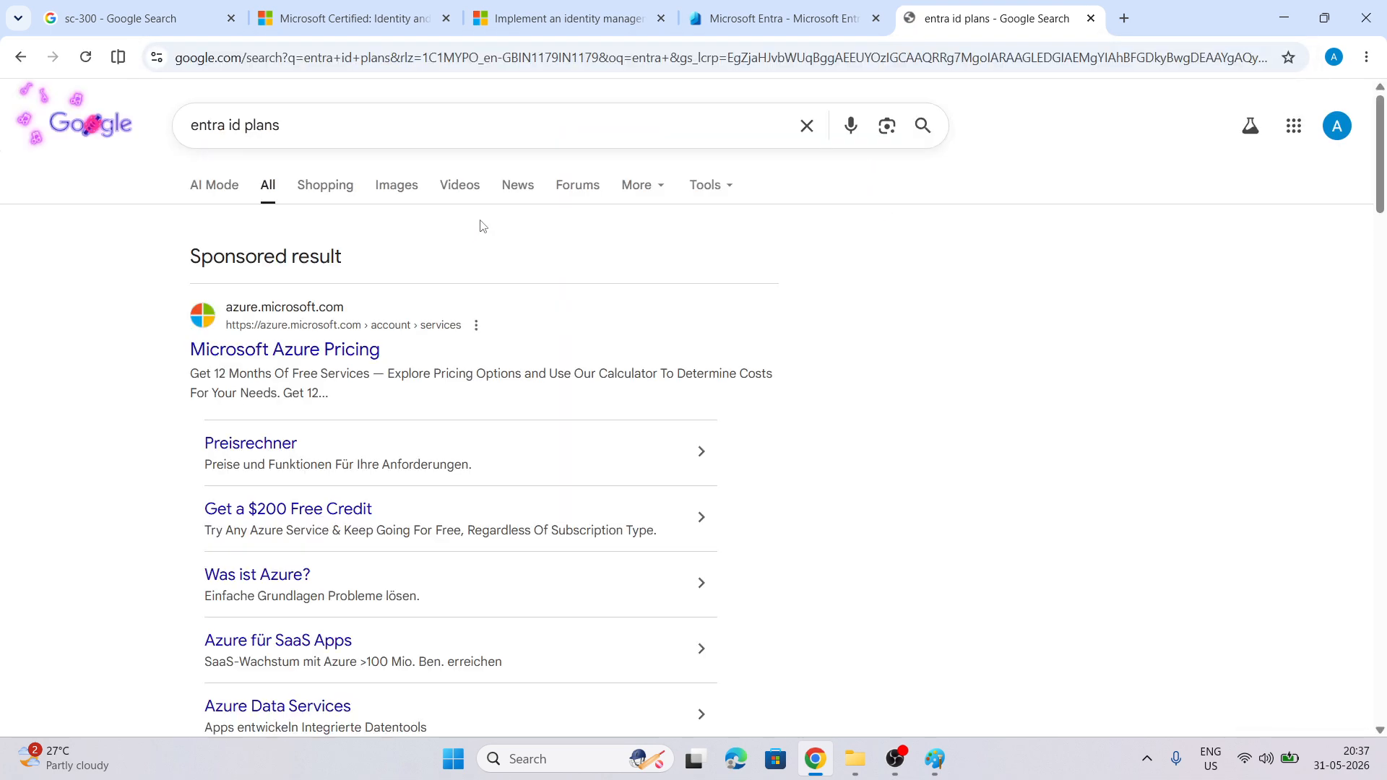
scroll(482, 227, "down", 8)
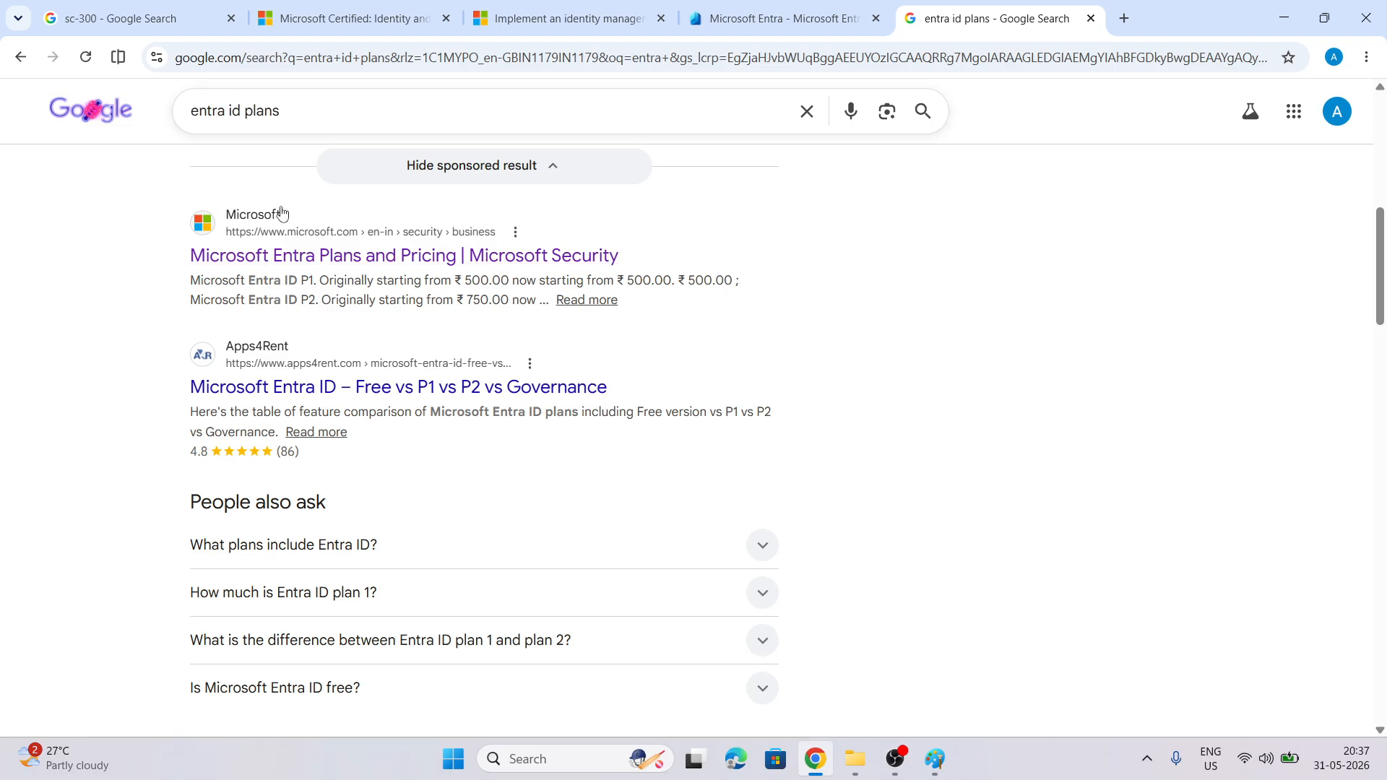
left_click(321, 254)
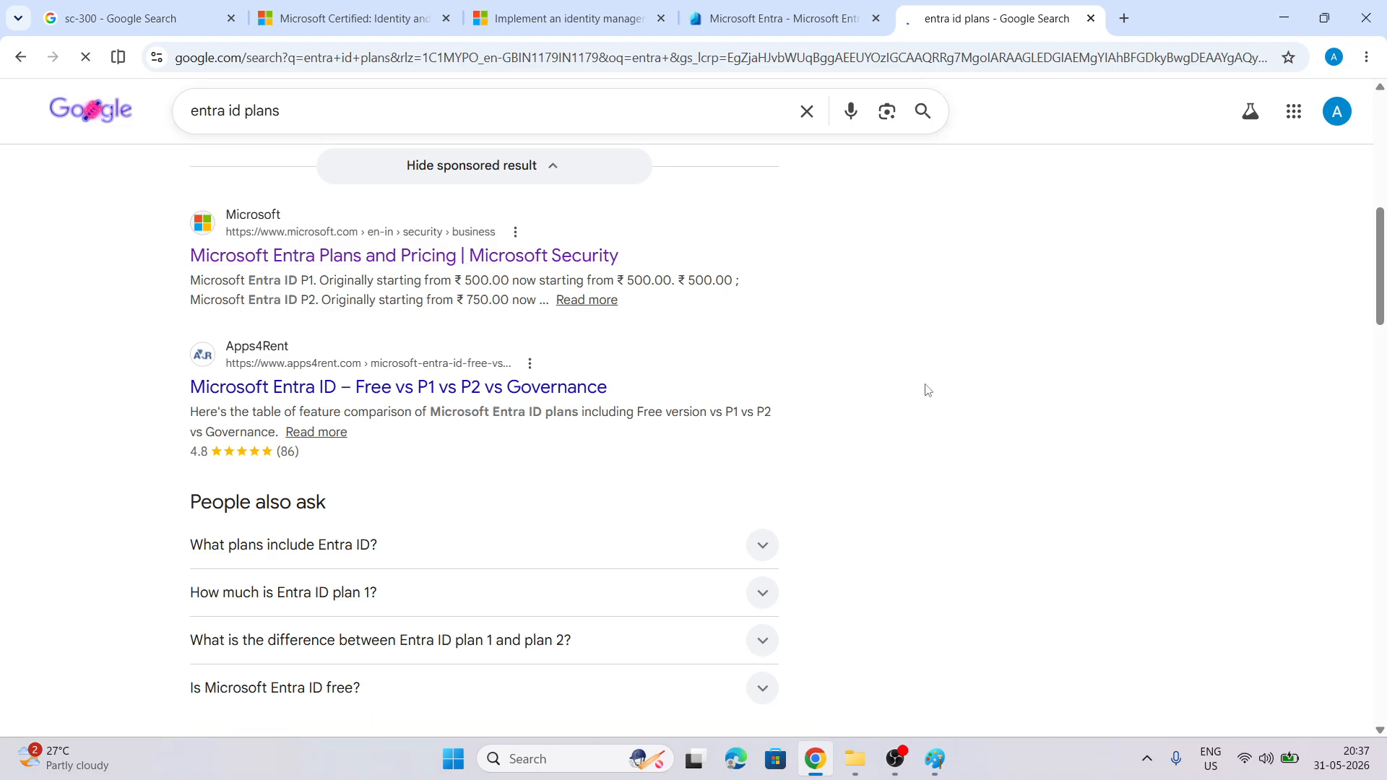
Compare the plan prices: Entra ID P1 ₹500, P2 ₹750, Entra Suite ₹1,000 per user/month
scroll(927, 391, "down", 7)
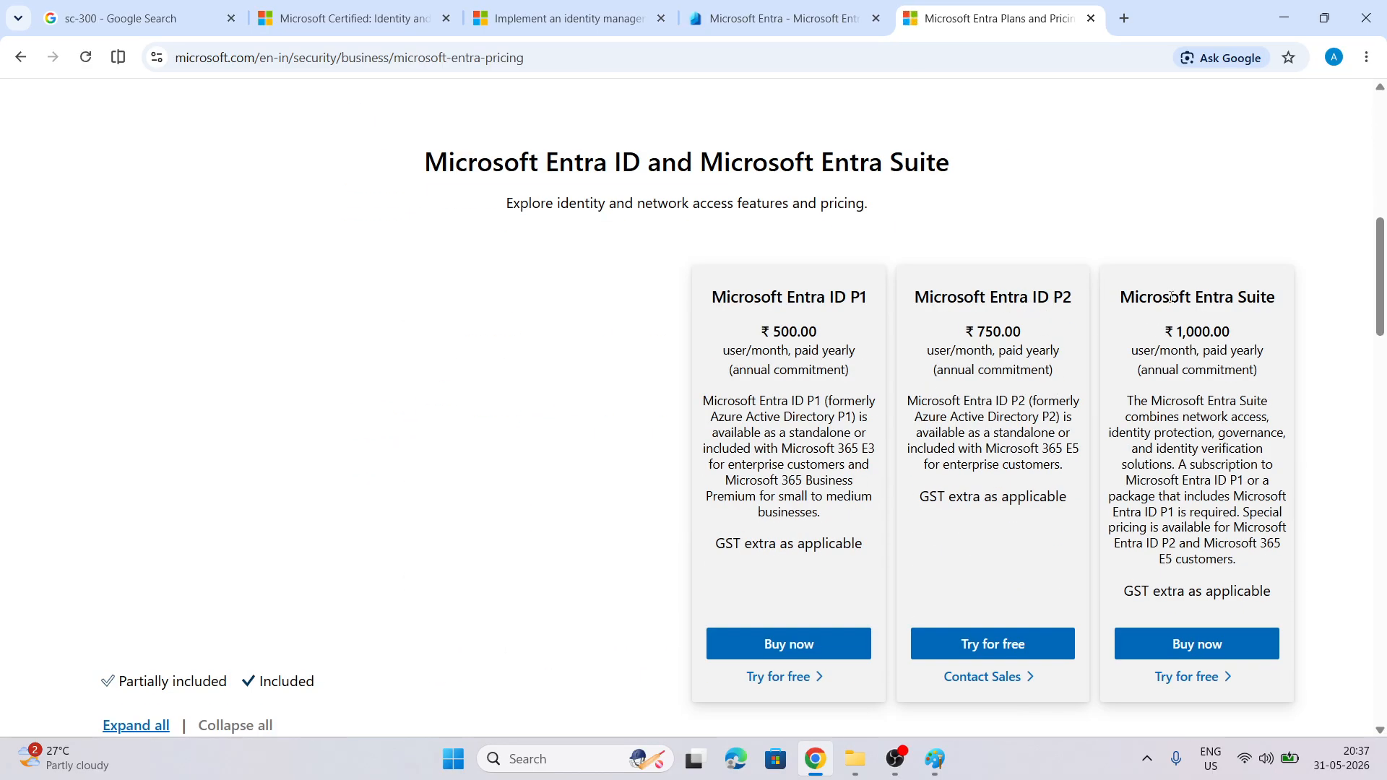
scroll(1024, 415, "down", 3)
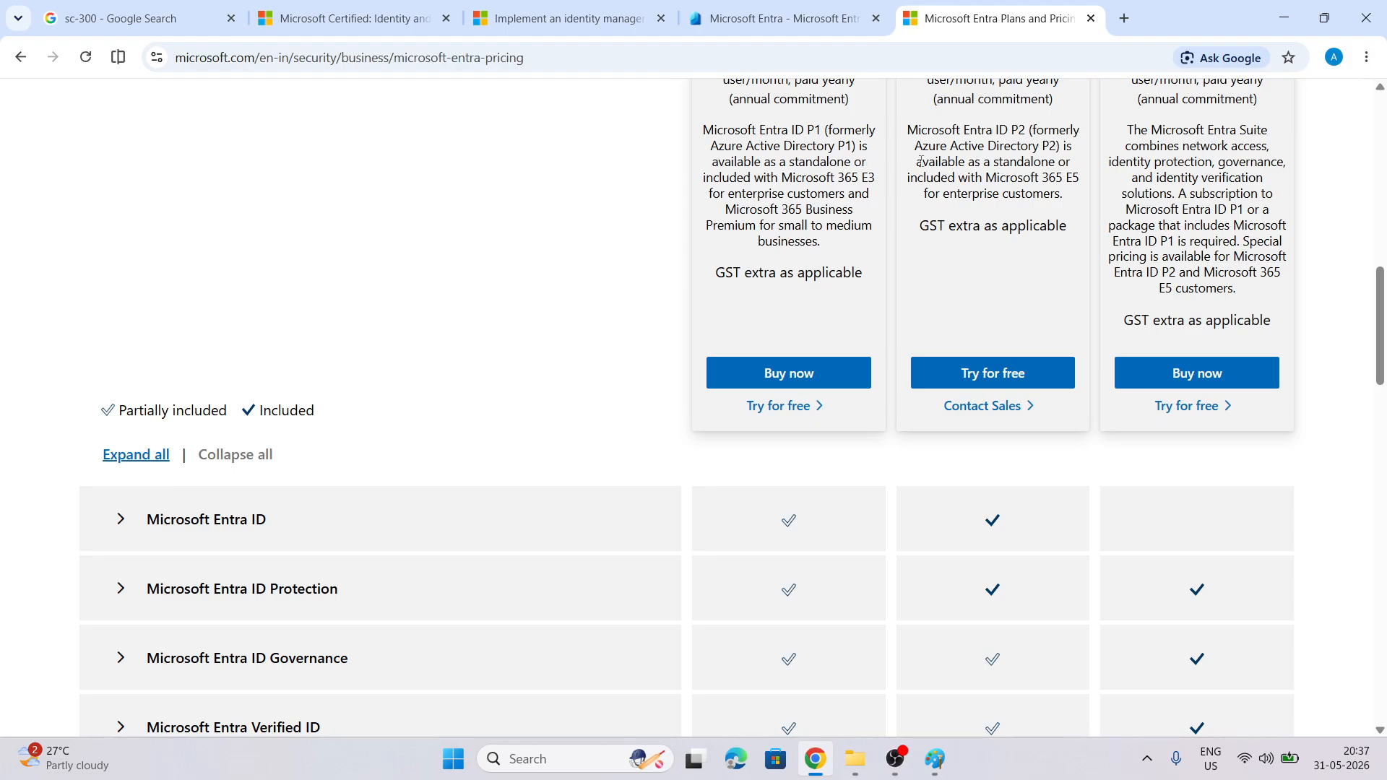
scroll(921, 160, "up", 1)
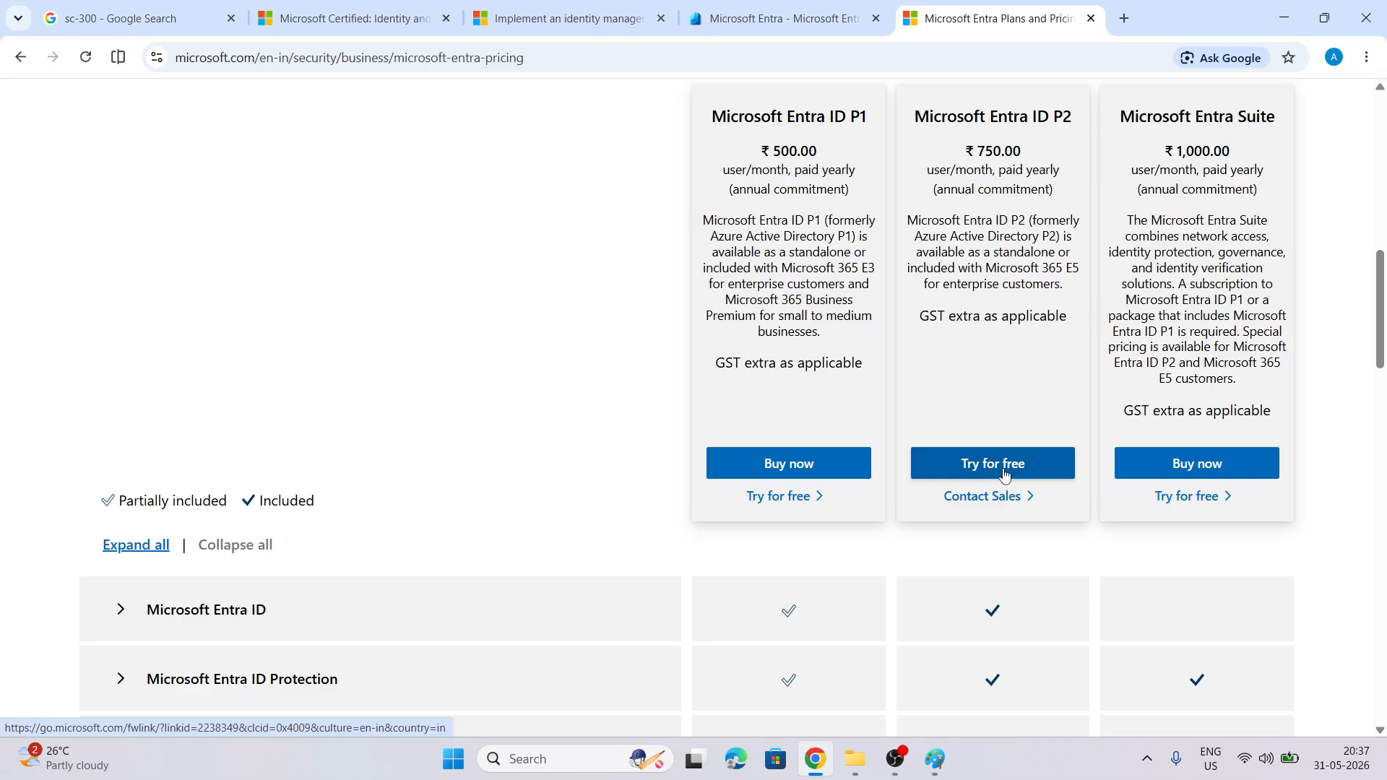
scroll(1004, 473, "up", 3)
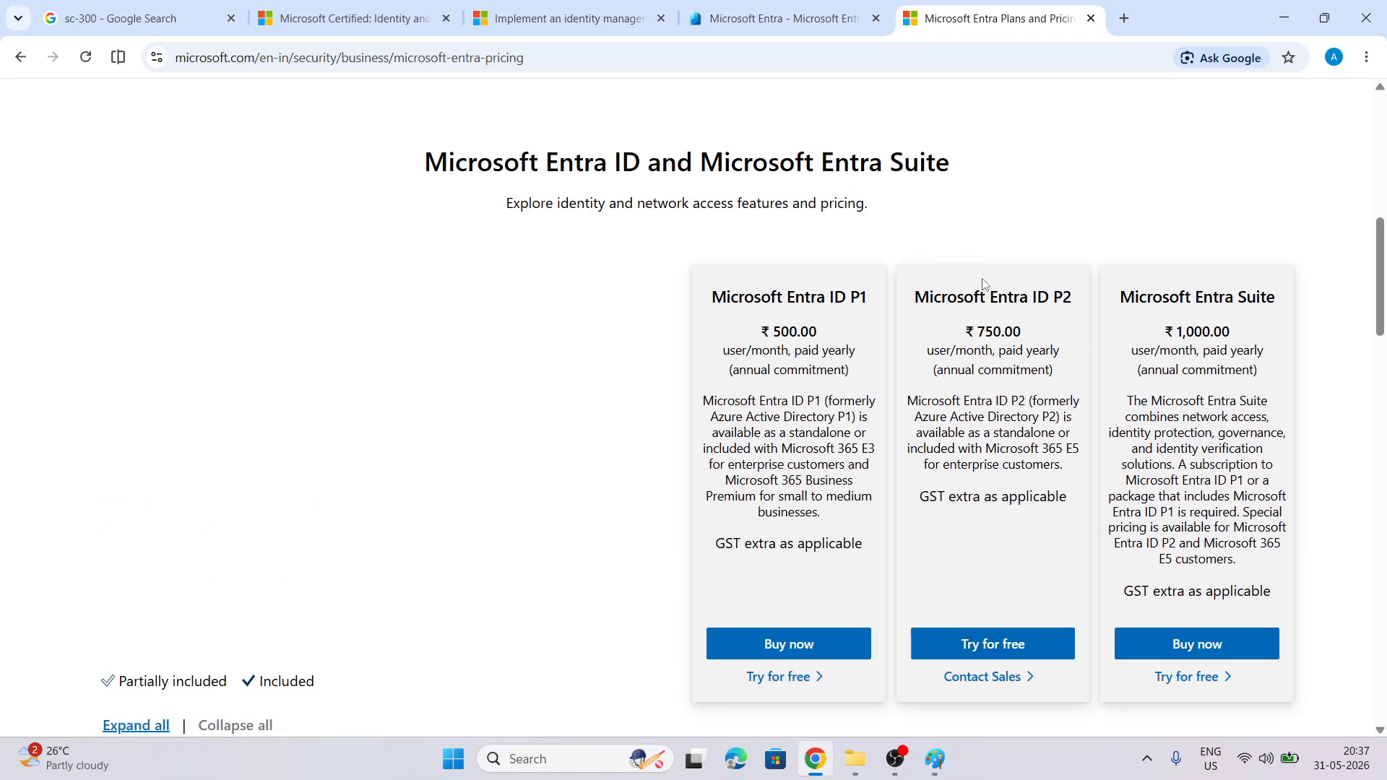
left_click(759, 12)
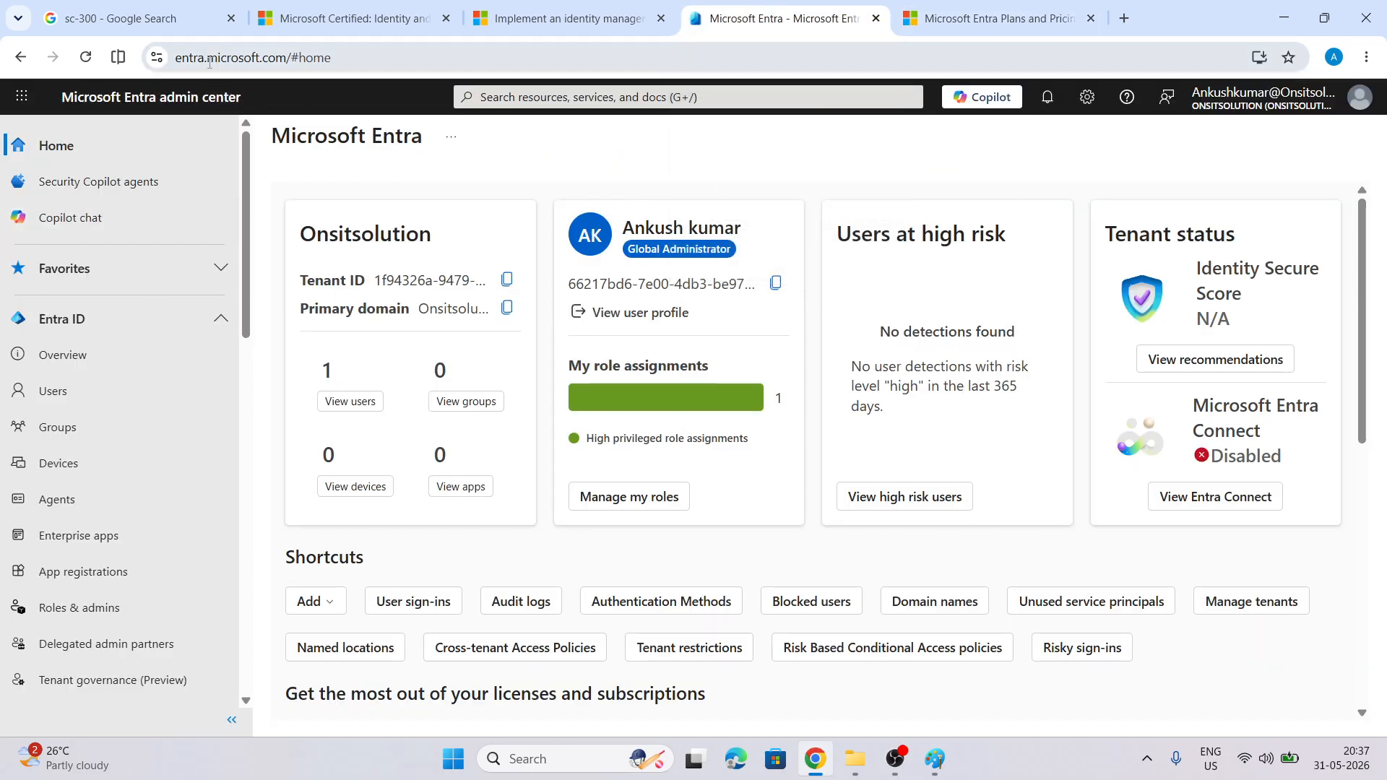
key("ctrl+Tab")
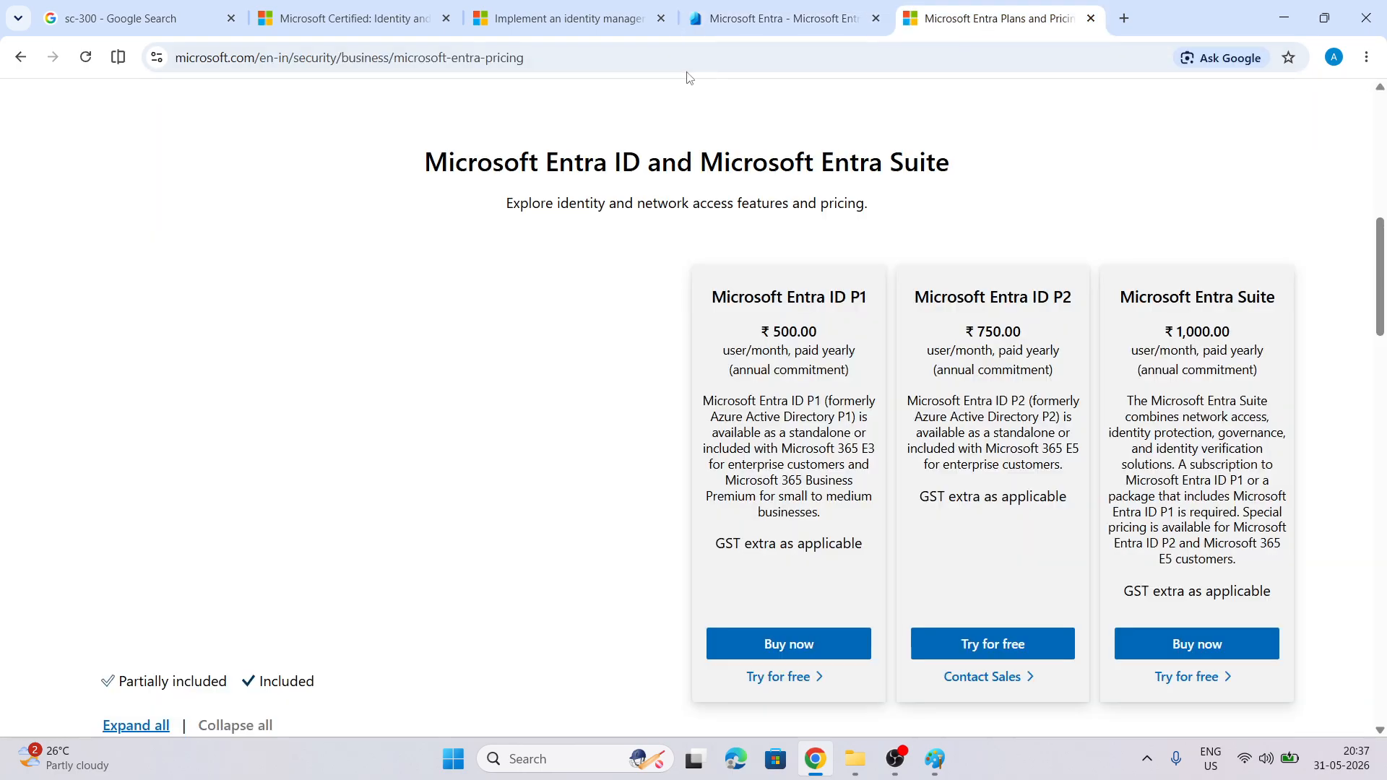
left_click(683, 65)
Load portal.azure.com, sign in with the work account, and dismiss the tour and MFA notice
type("portal.azure.com")
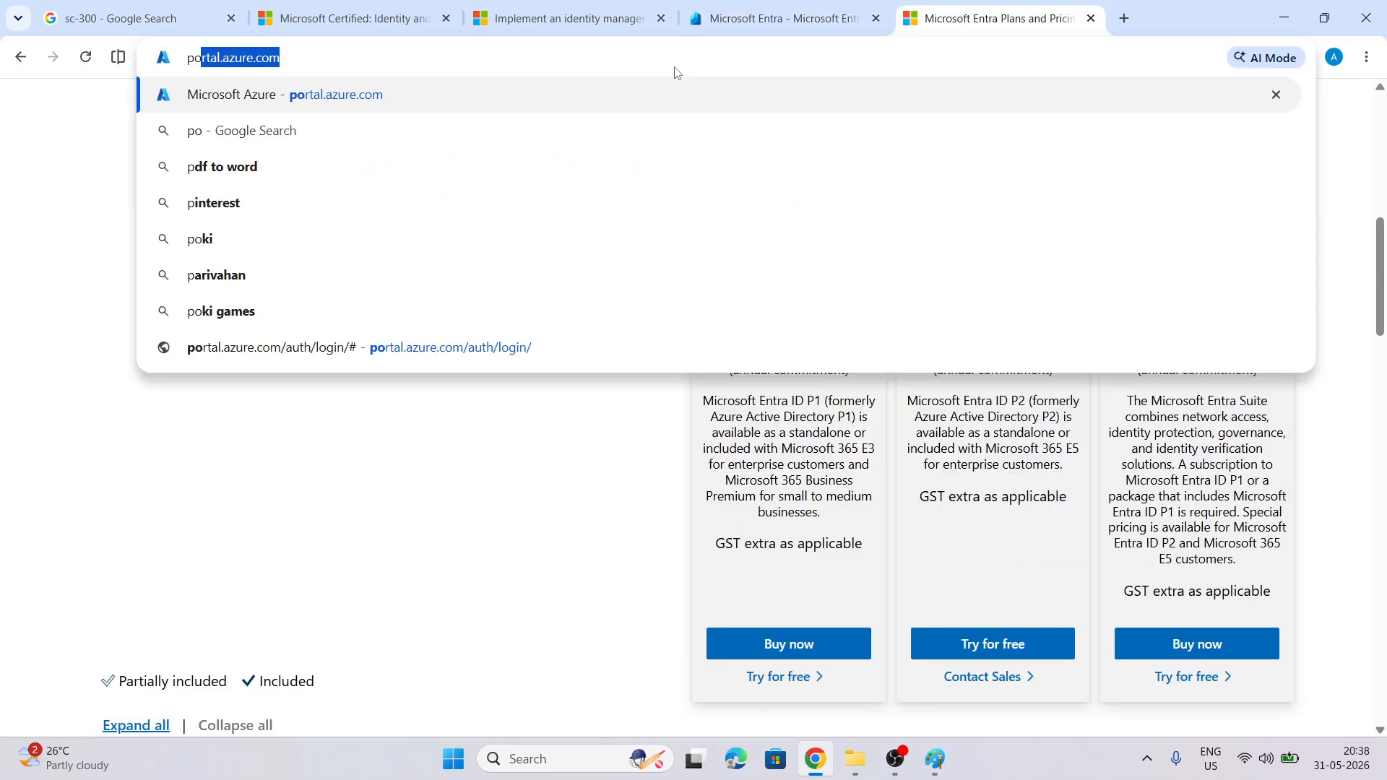
key("Return")
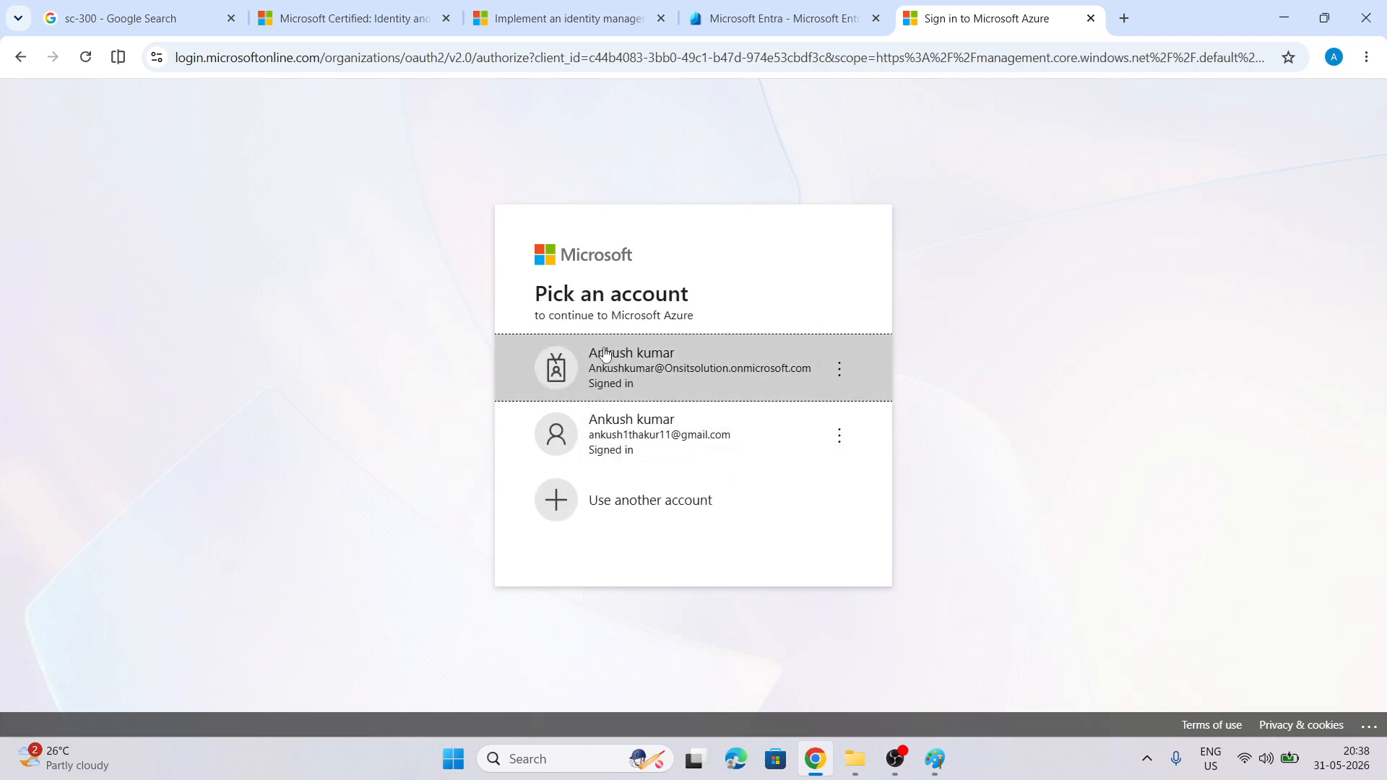
left_click(605, 354)
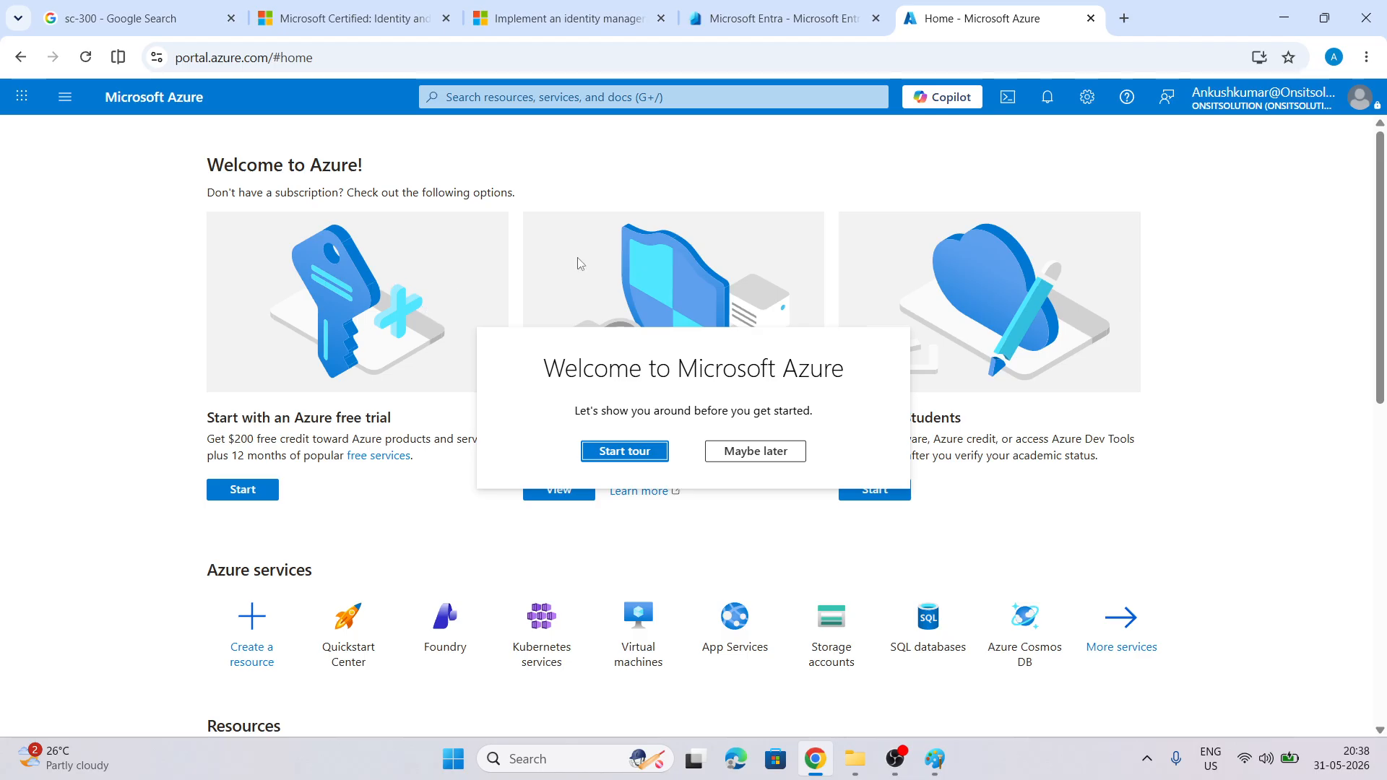
left_click(755, 452)
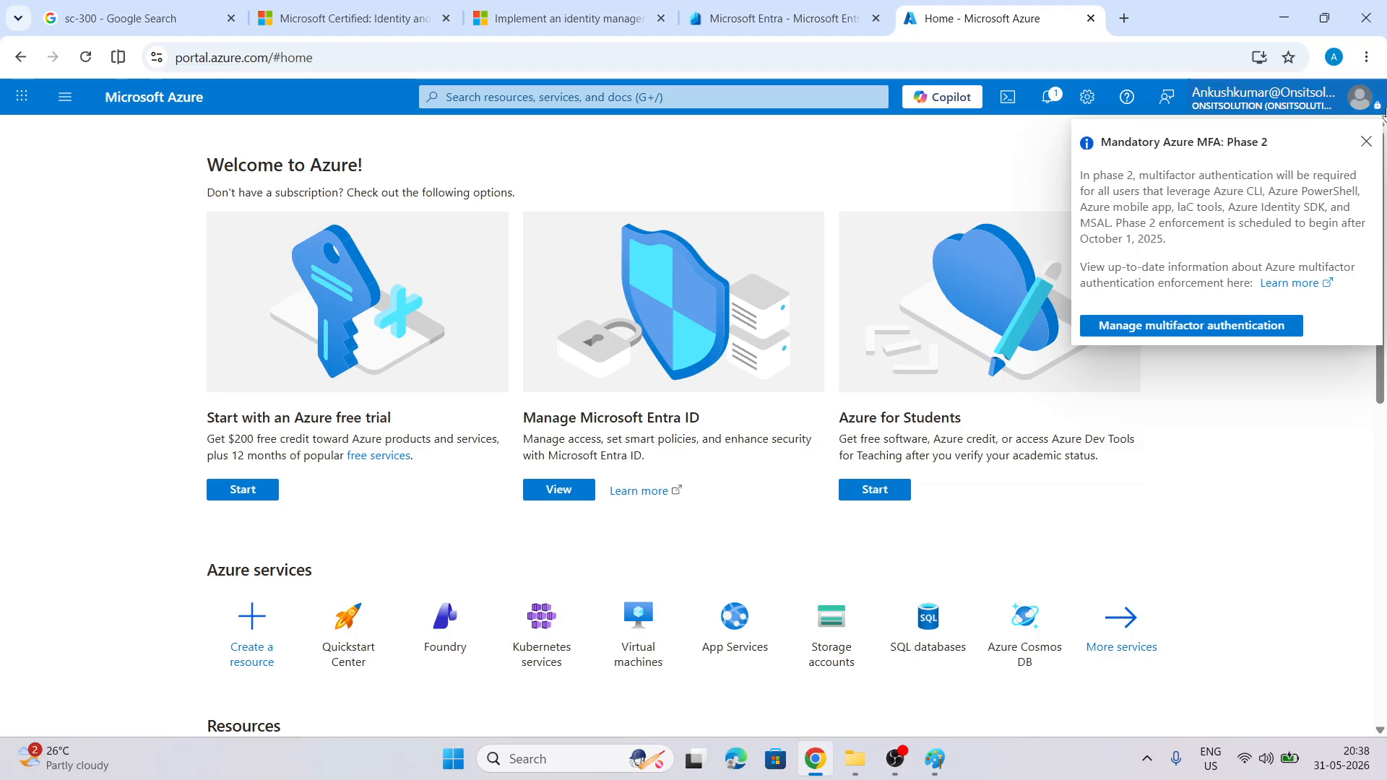
left_click(1366, 143)
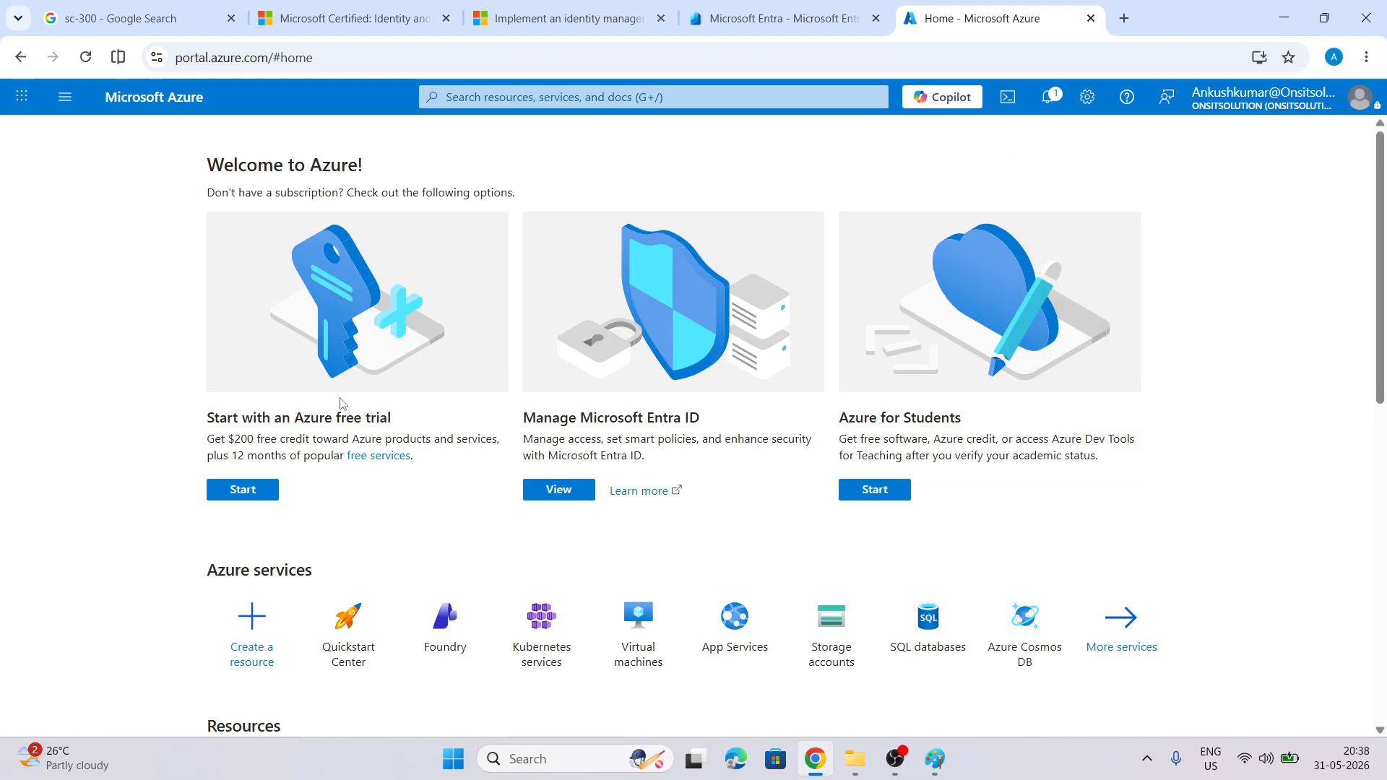
Search Azure for 'entra id' and open the tenant's Microsoft Entra ID overview
left_click(512, 98)
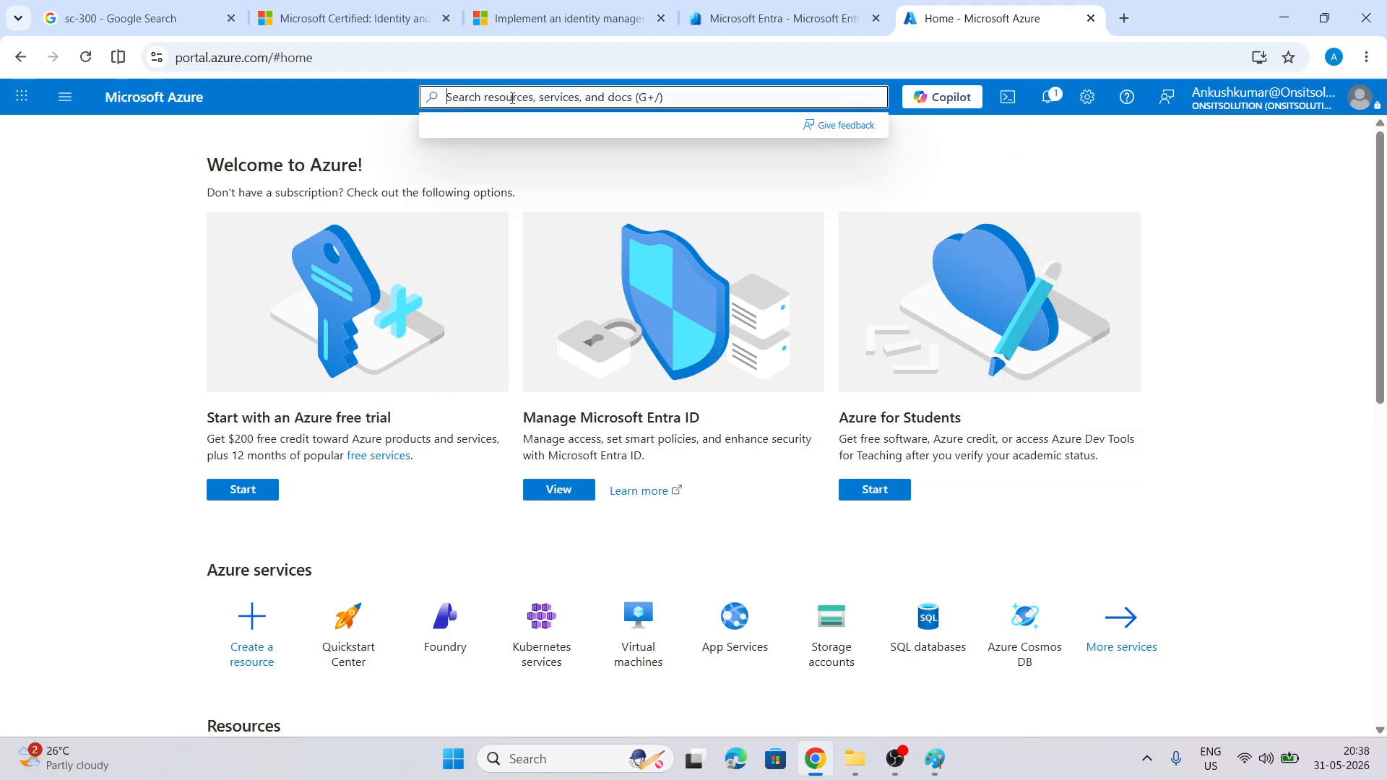
type("entr")
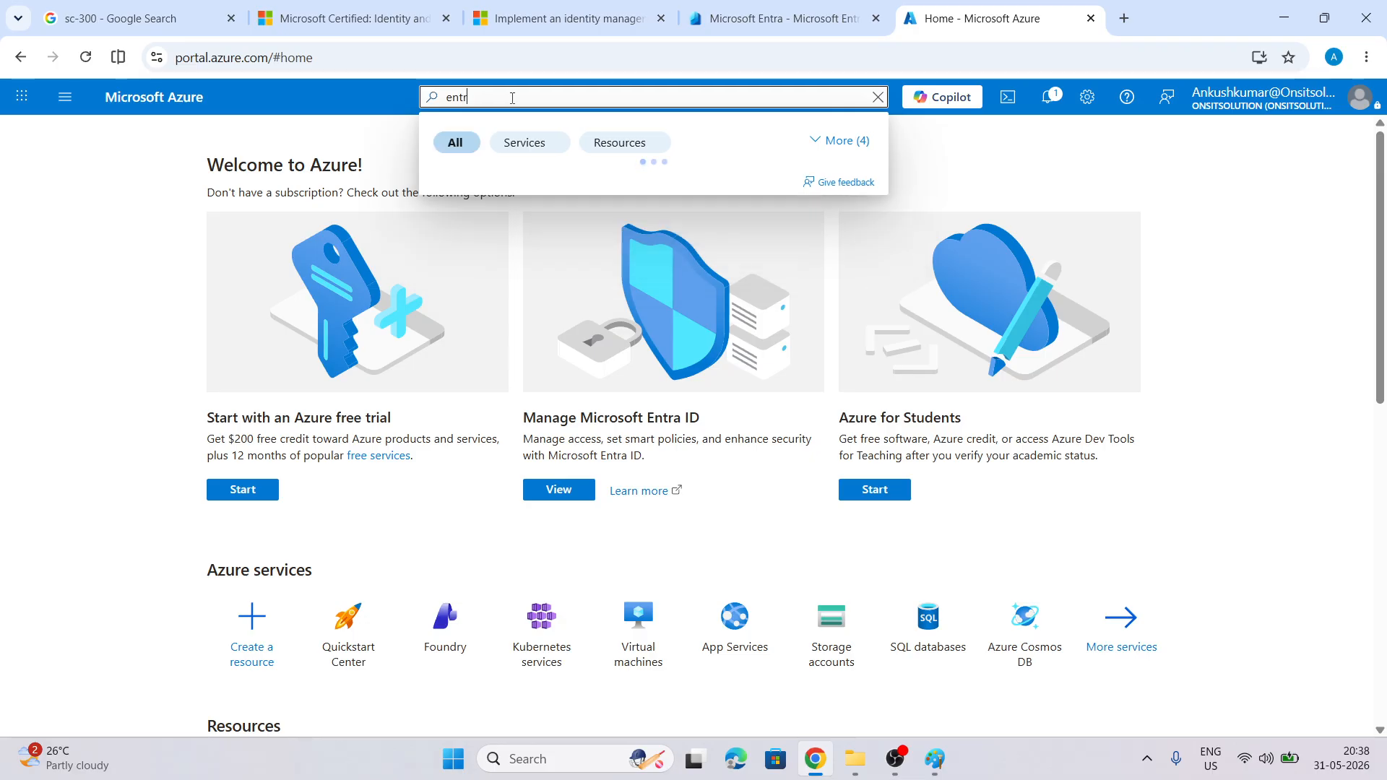
type("a i")
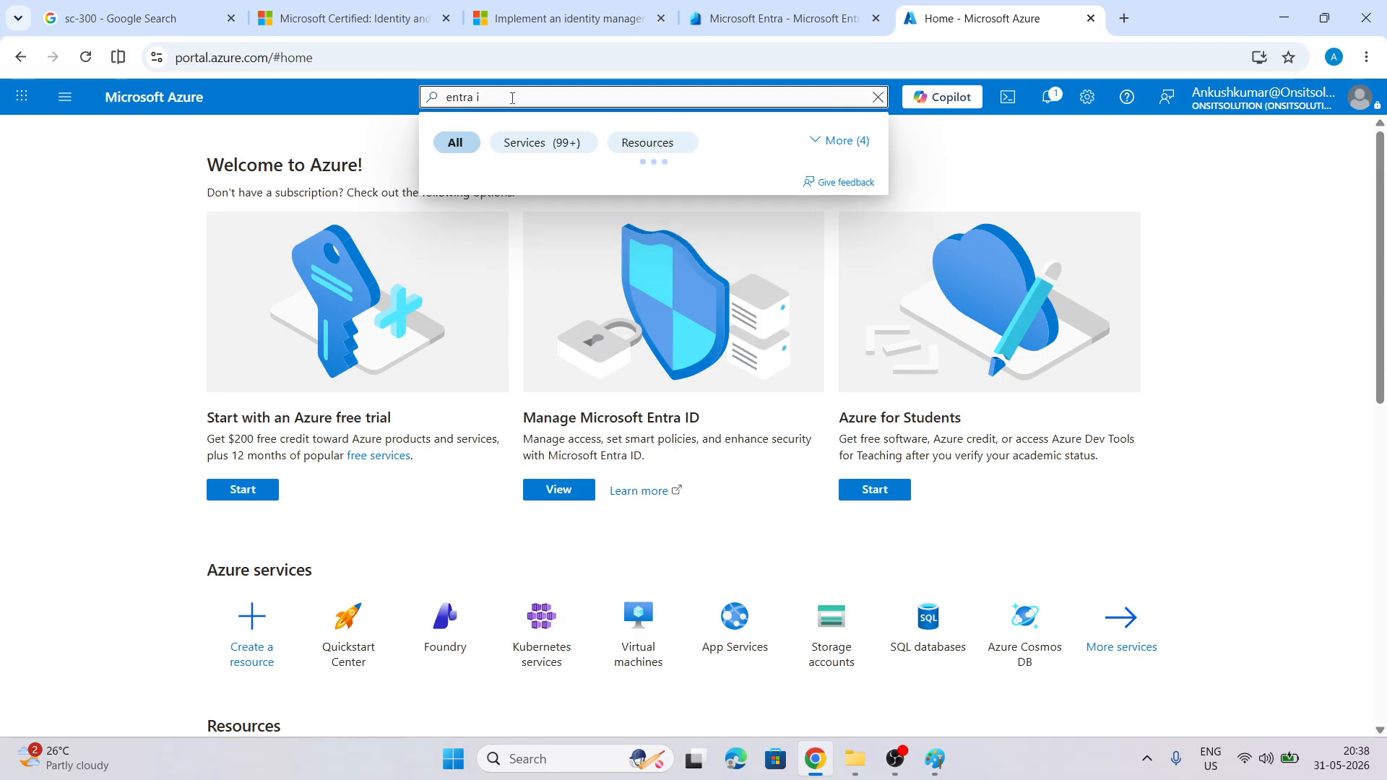
type("d")
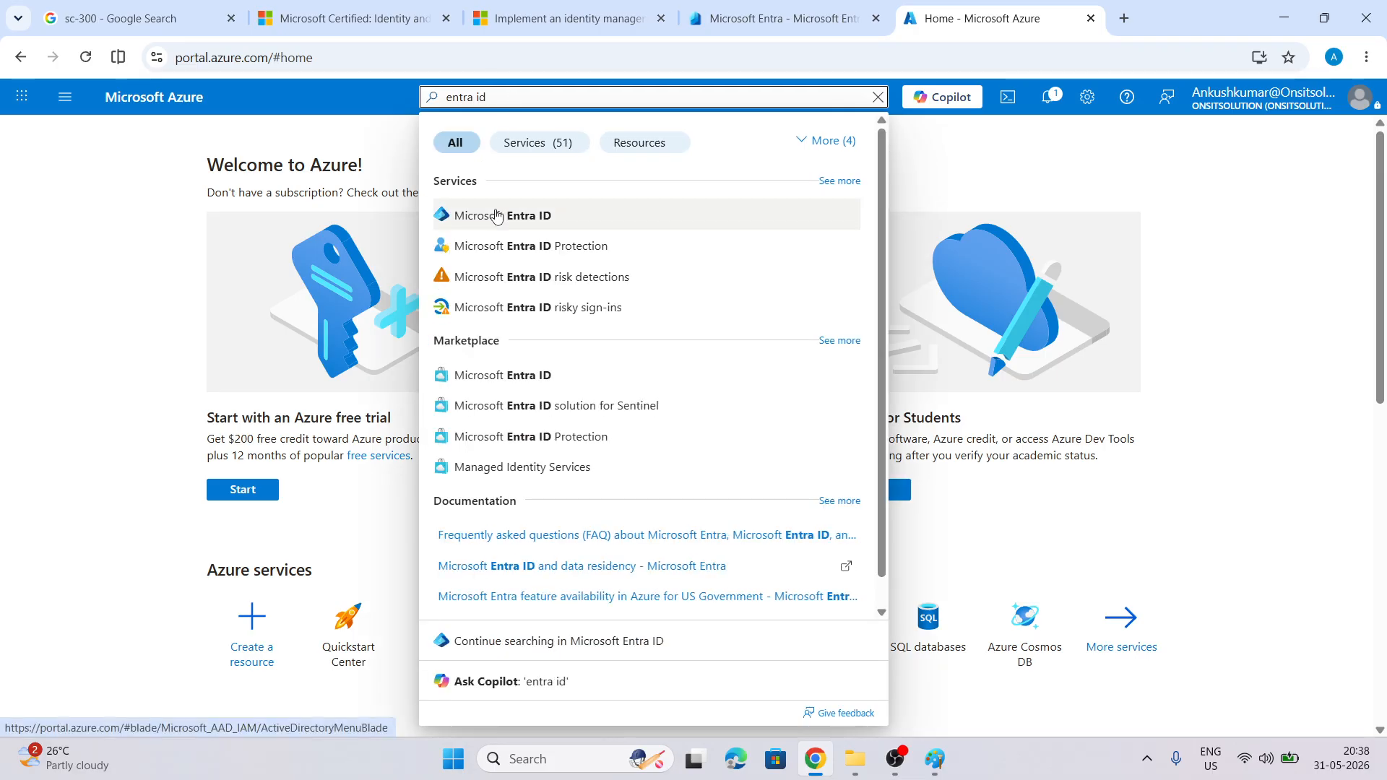
left_click(476, 215)
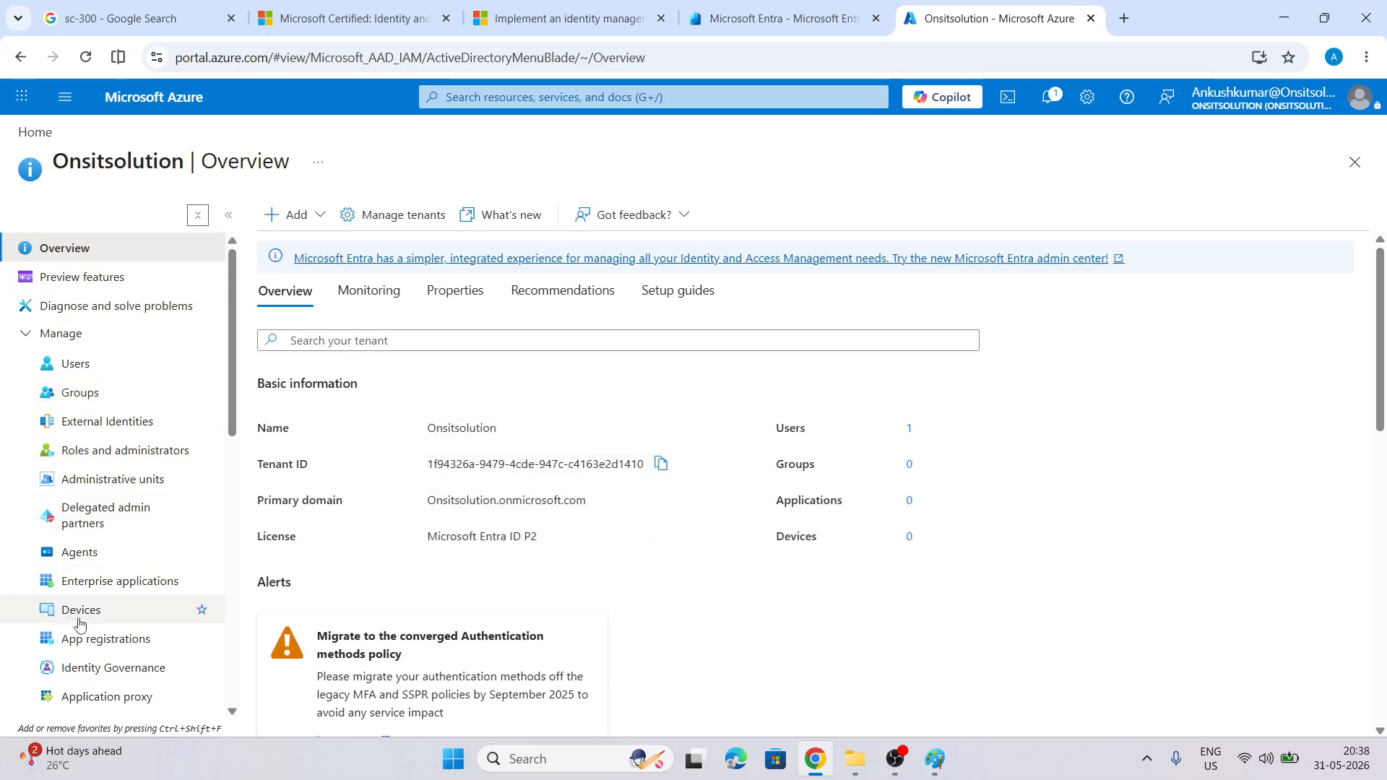
Close the extra Azure portal tab, leaving the Entra admin center open
left_click(724, 13)
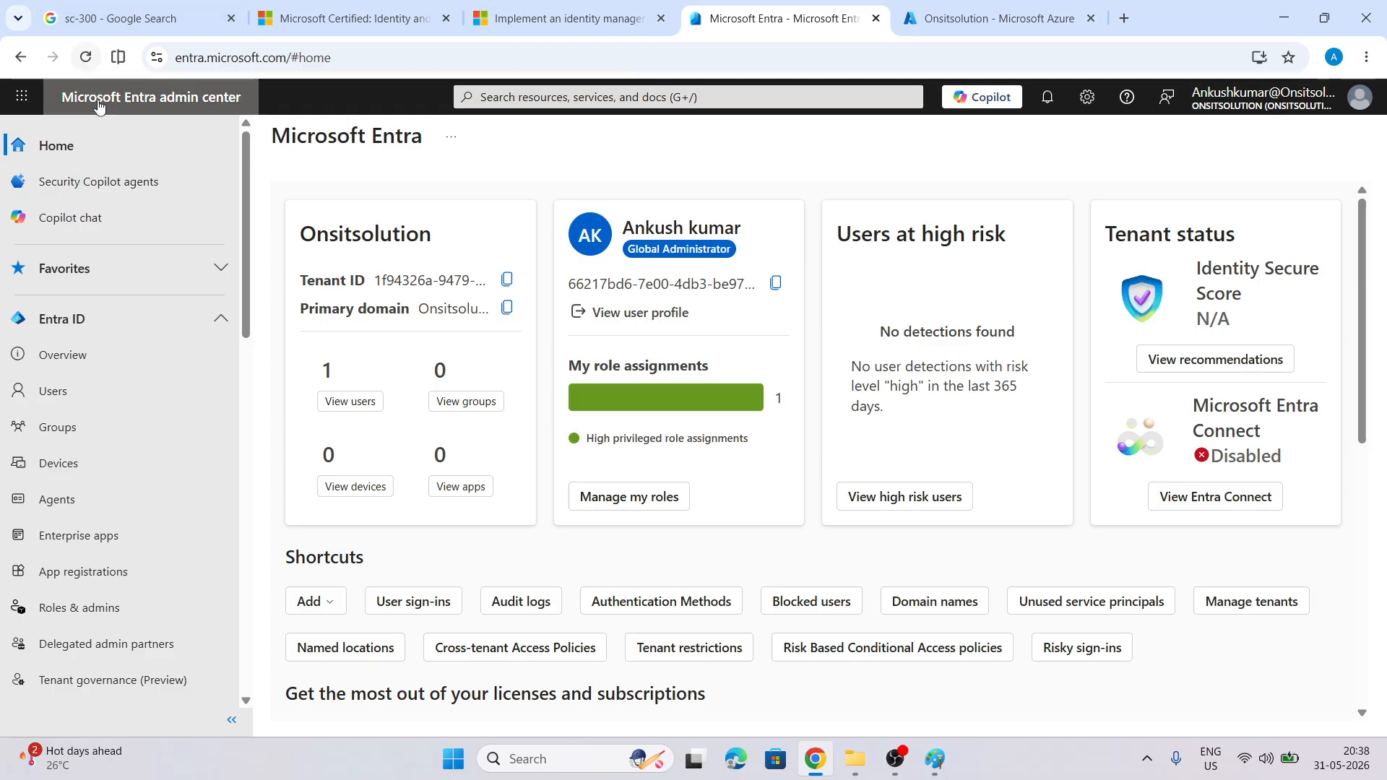
key("ctrl+Tab")
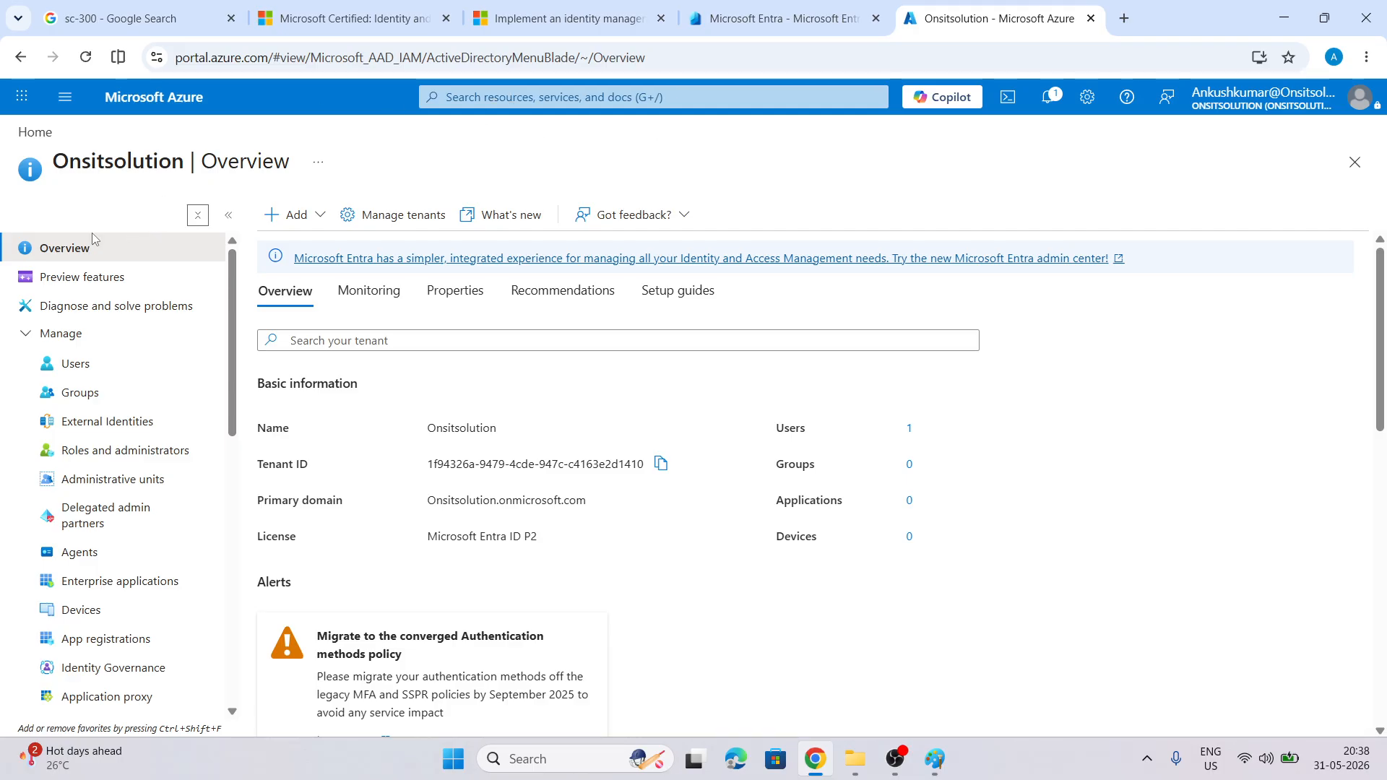
left_click(1091, 18)
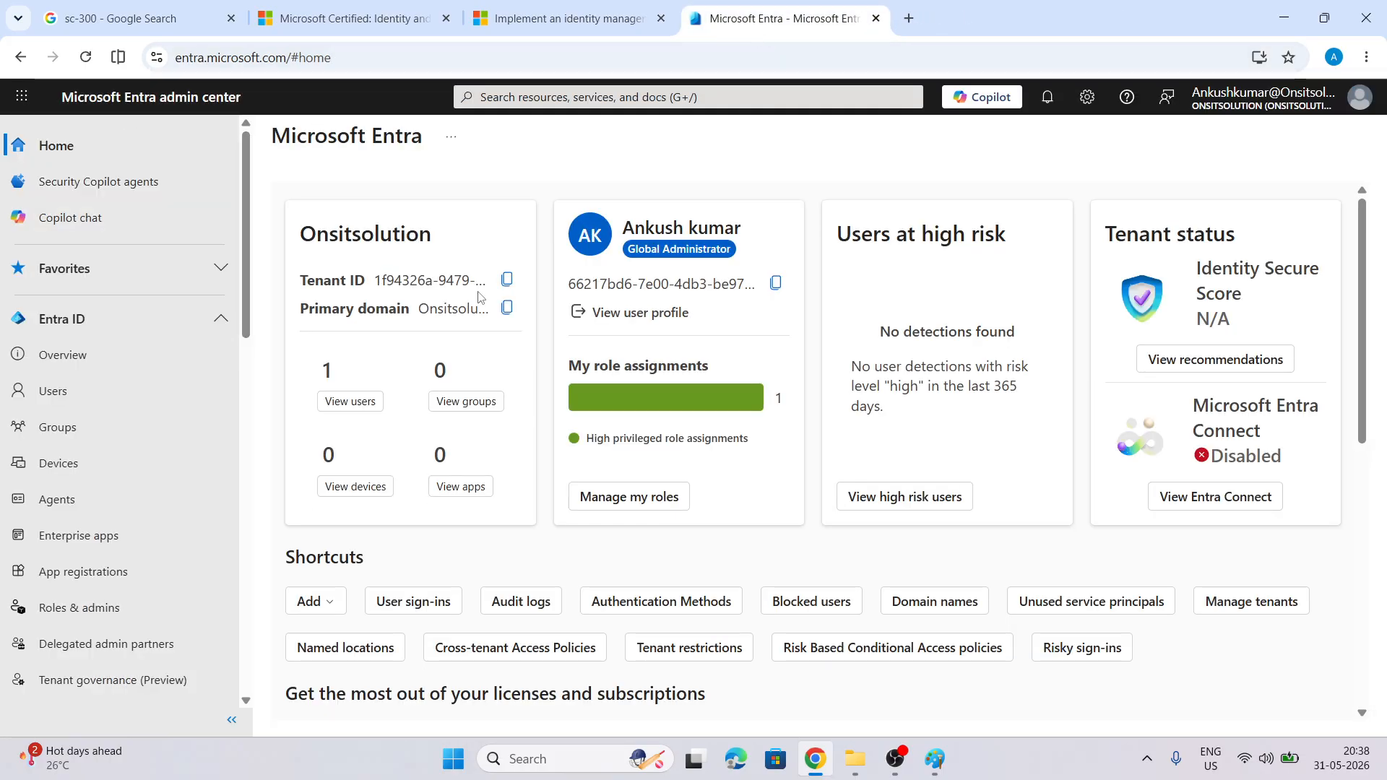
Open the Custom branding page for Onsitsolution from the admin center's left navigation
scroll(479, 297, "down", 3)
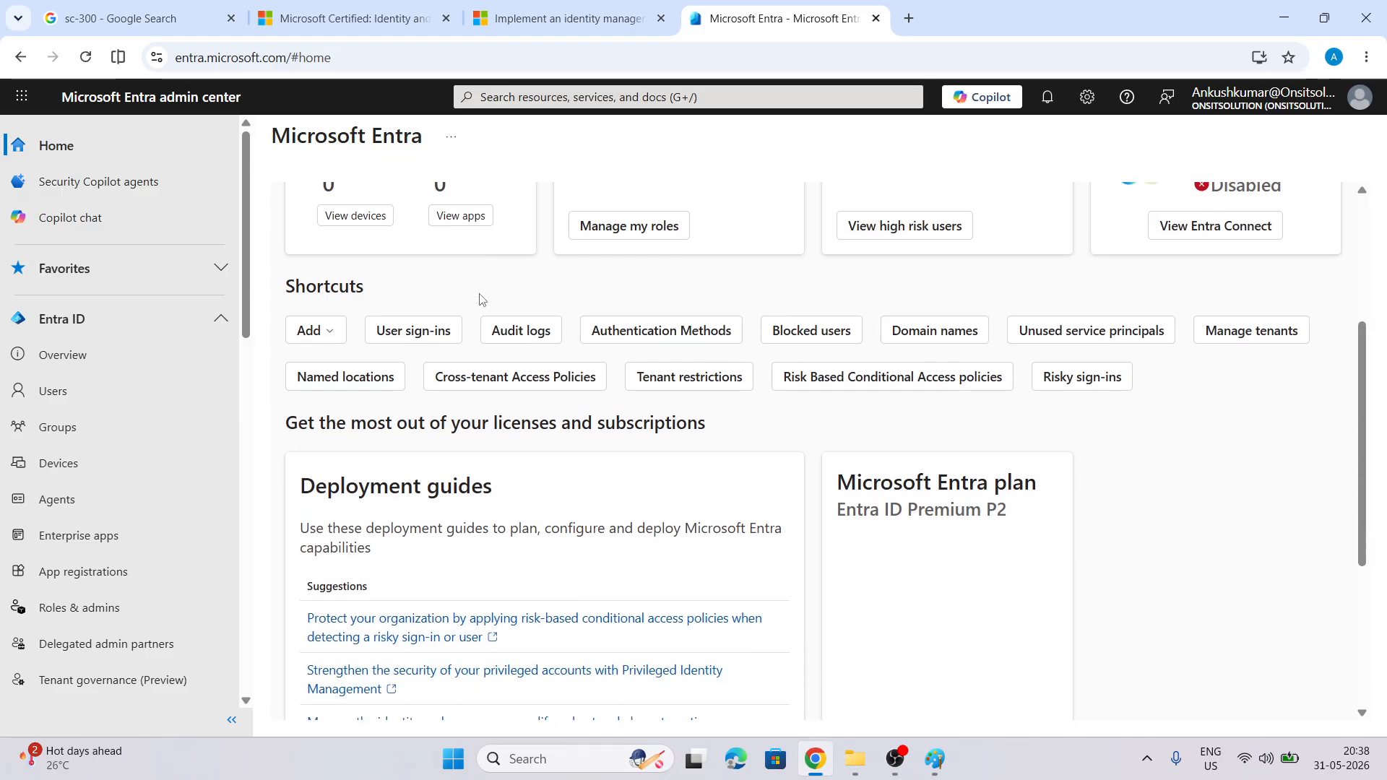
left_click(586, 29)
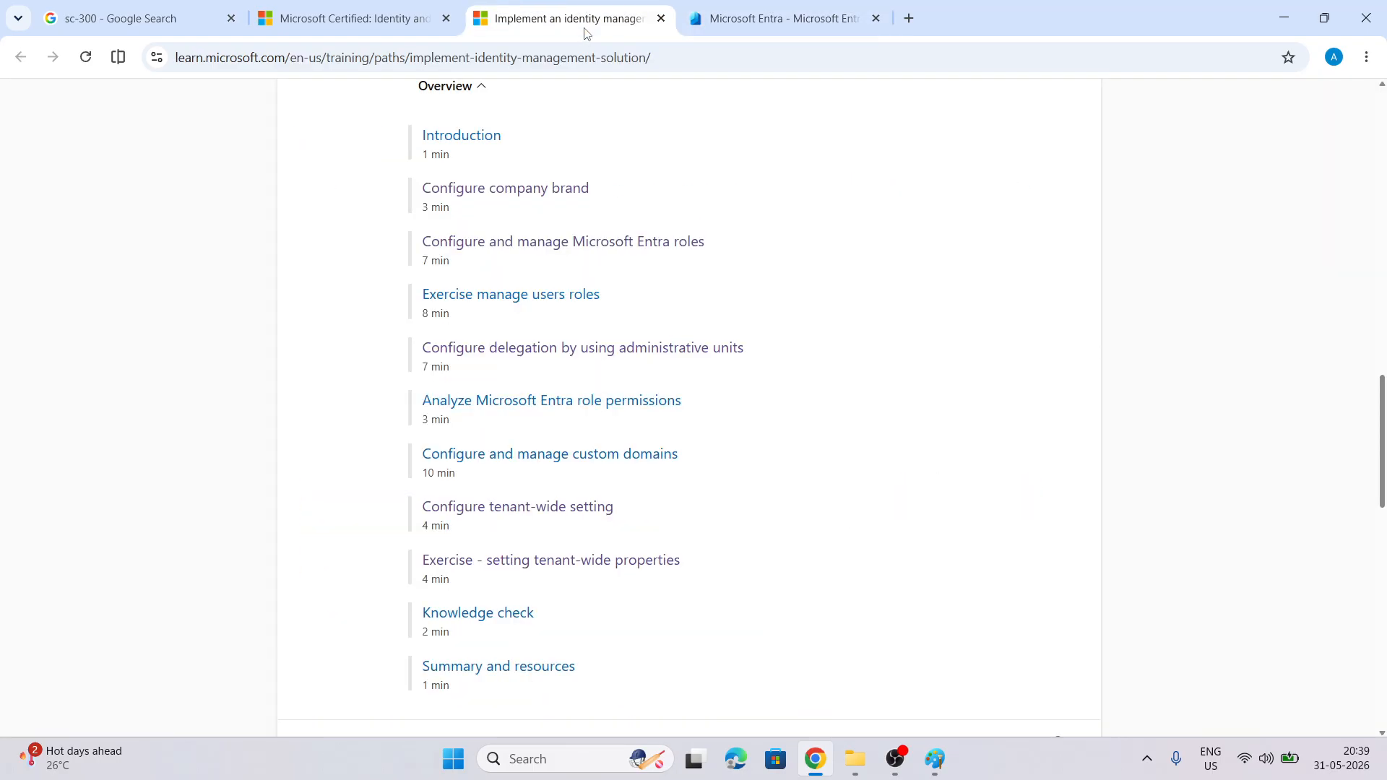
left_click(753, 9)
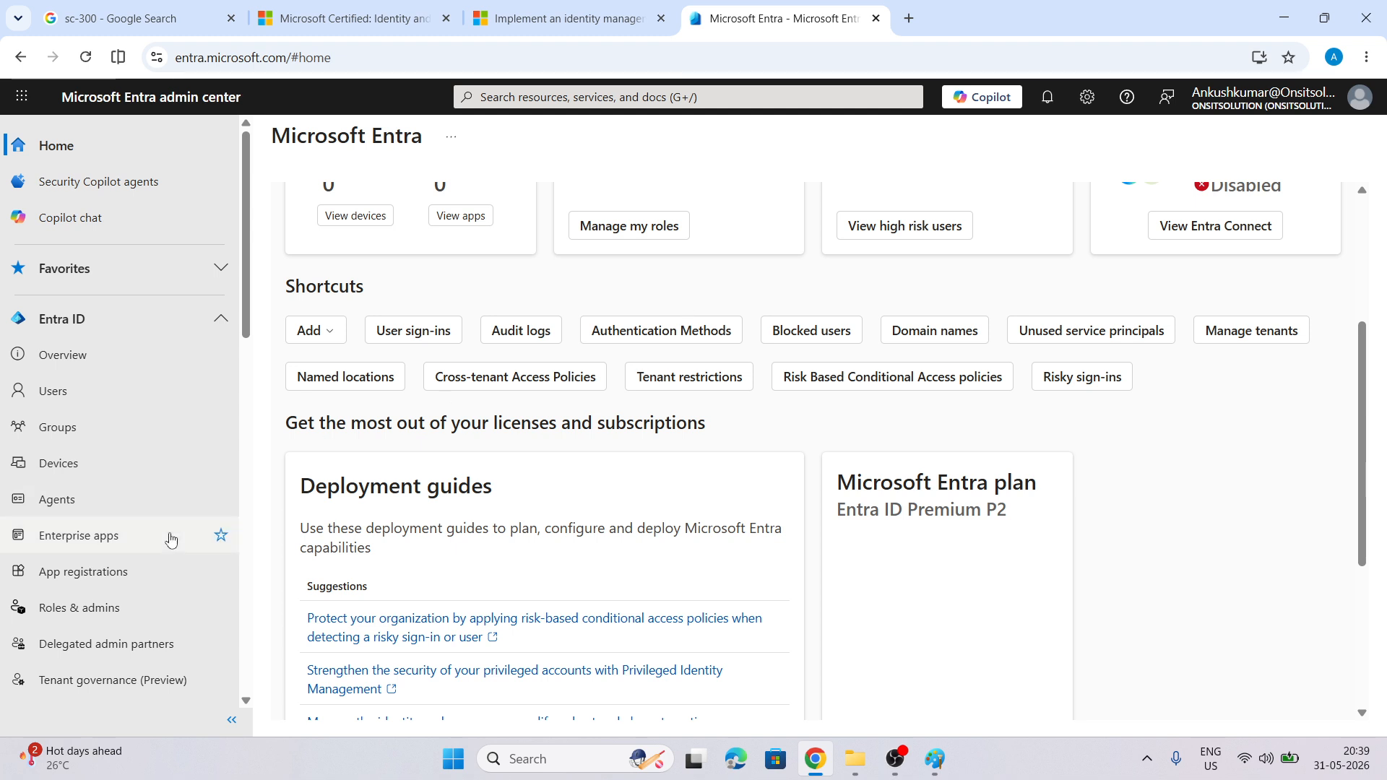
scroll(145, 480, "down", 3)
scroll(144, 481, "down", 2)
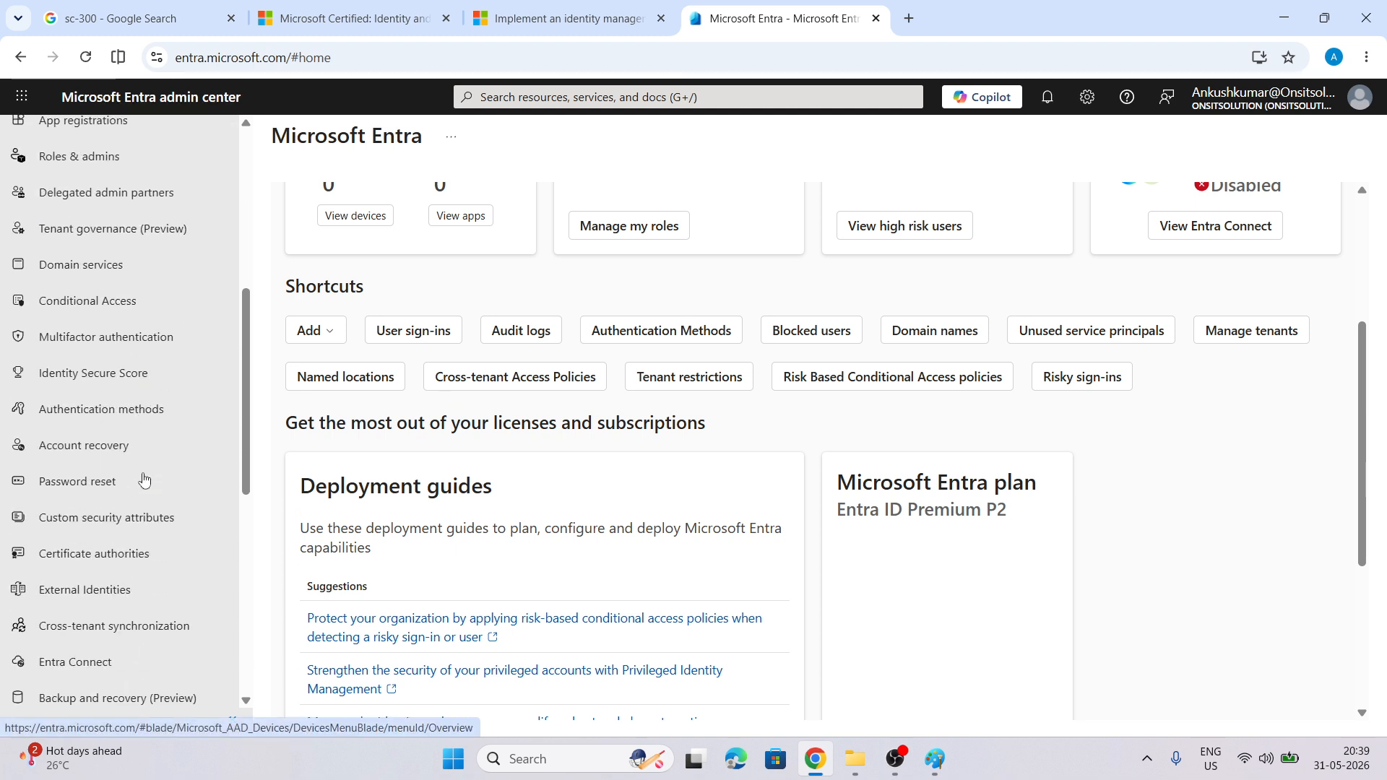
scroll(145, 481, "down", 3)
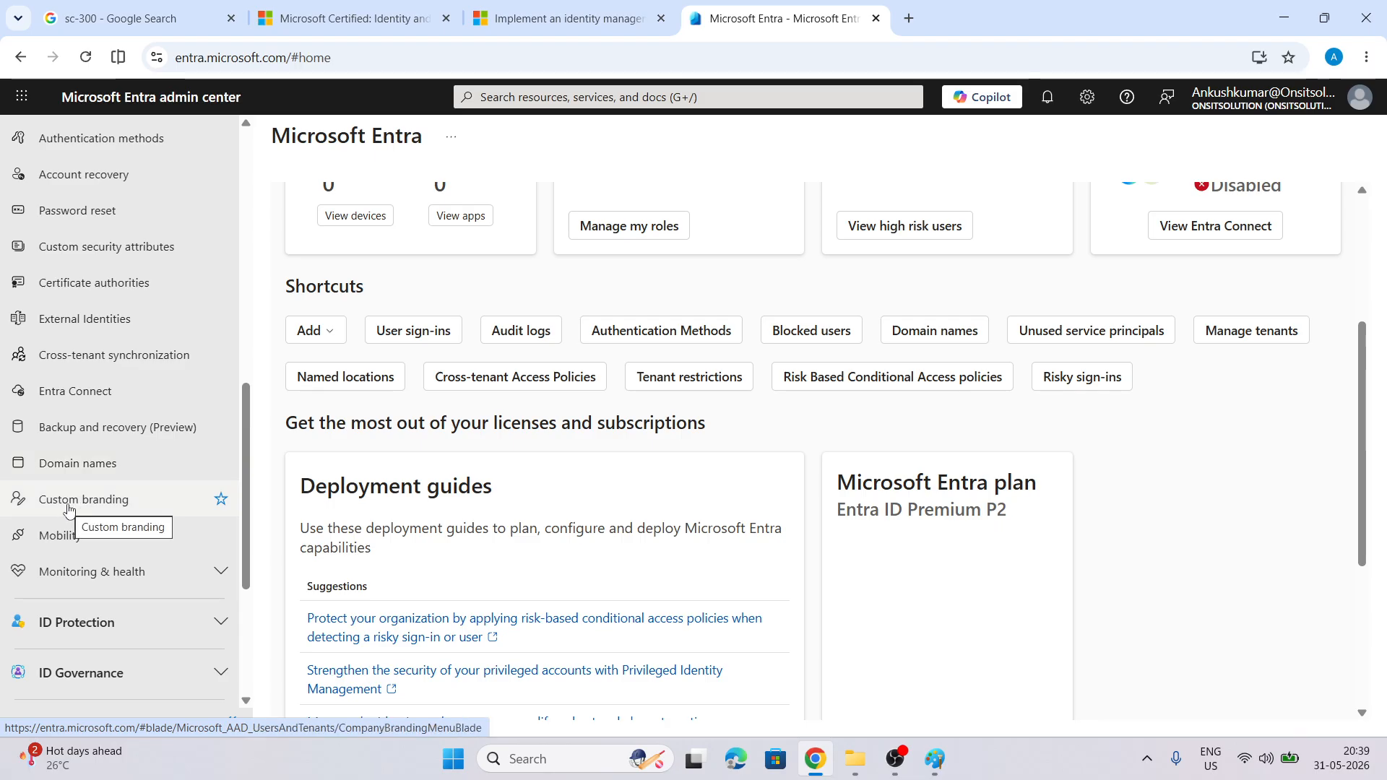
left_click(69, 509)
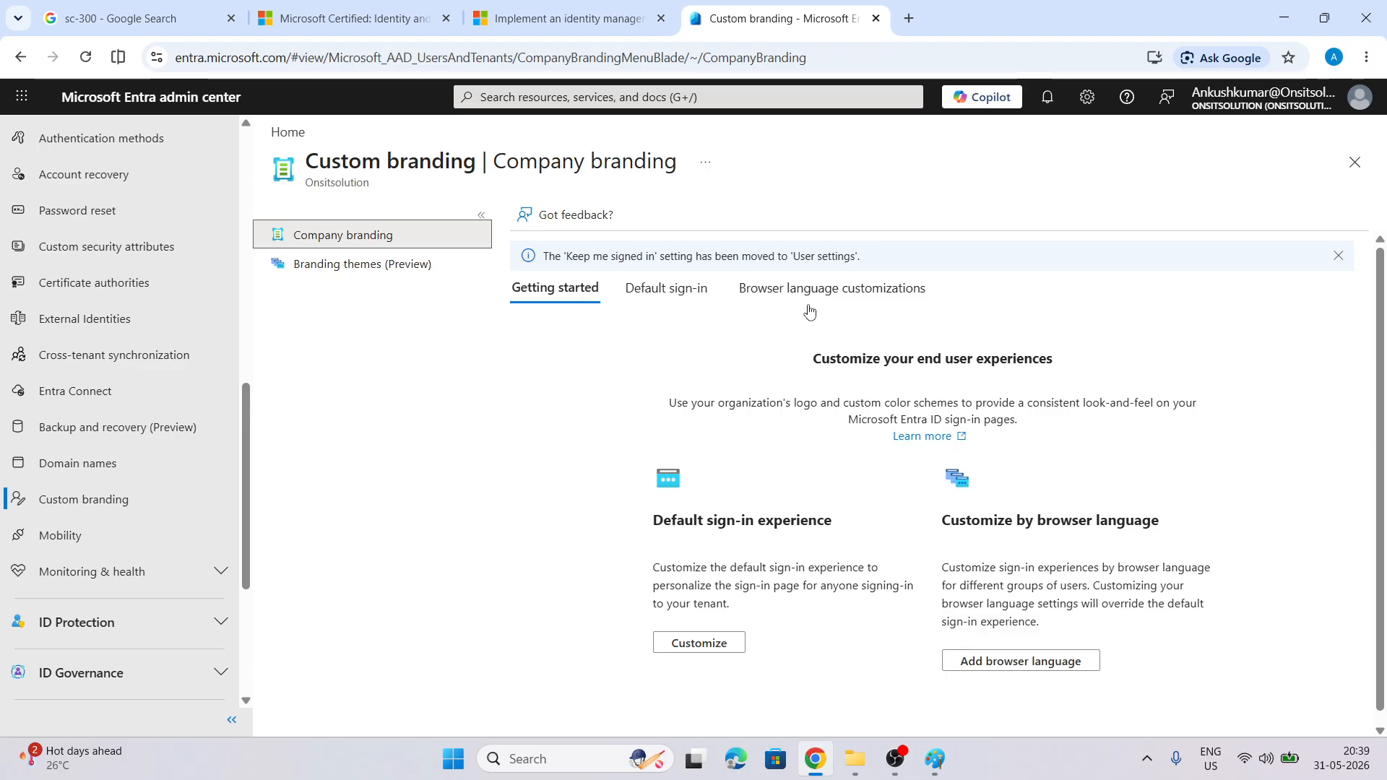
Choose Customize under Default sign-in experience to open its Basics settings
scroll(604, 366, "down", 1)
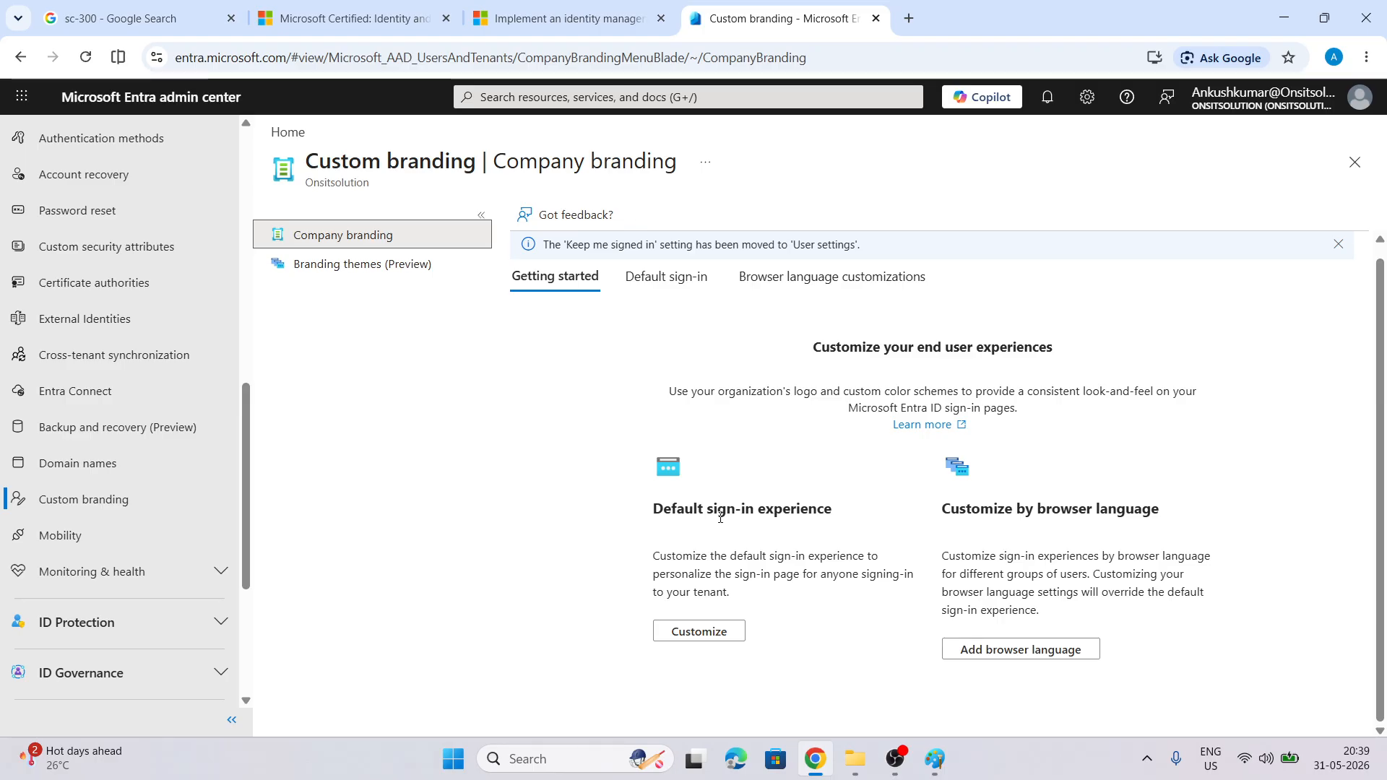
left_click(714, 638)
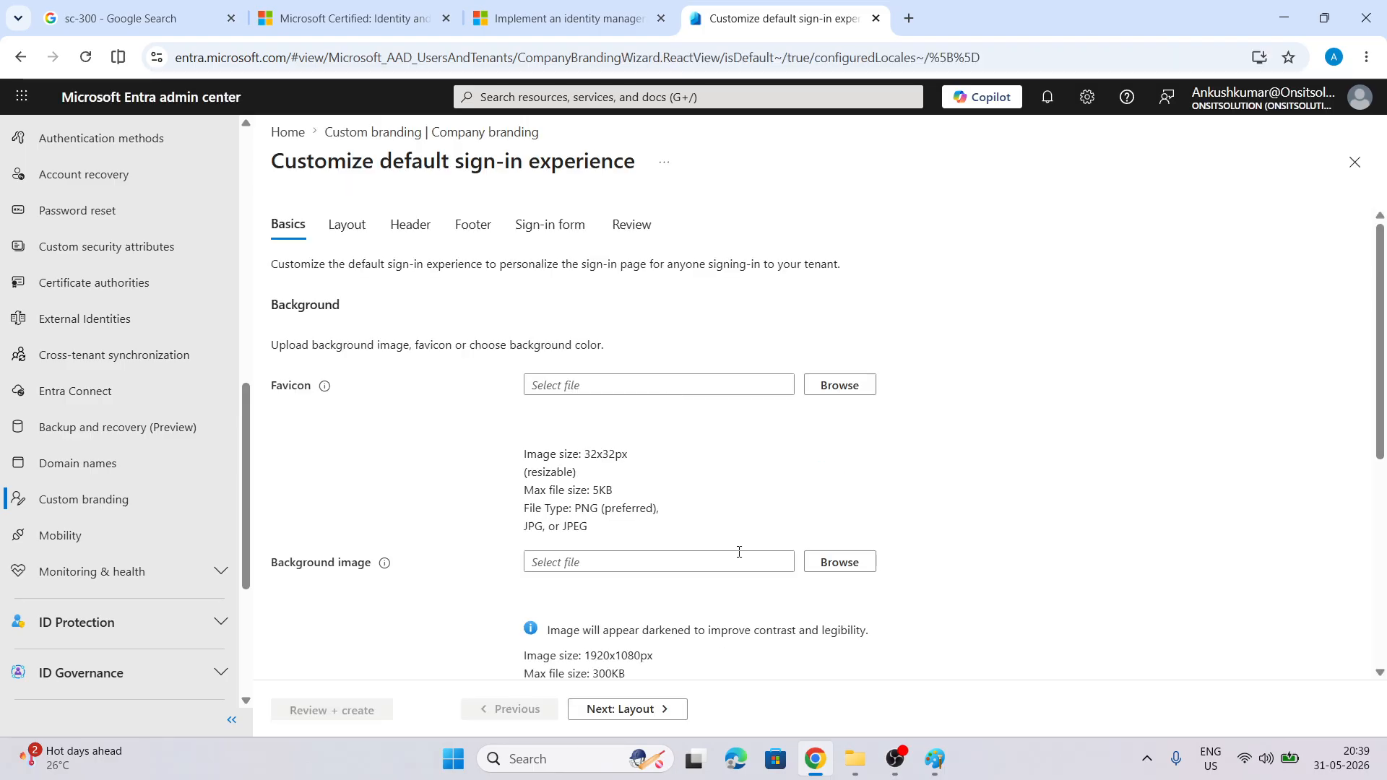
Check the favicon (32x32px, 5KB) and background image (1920x1080px, 300KB) limits, then open Chrome's menu
scroll(483, 292, "down", 1)
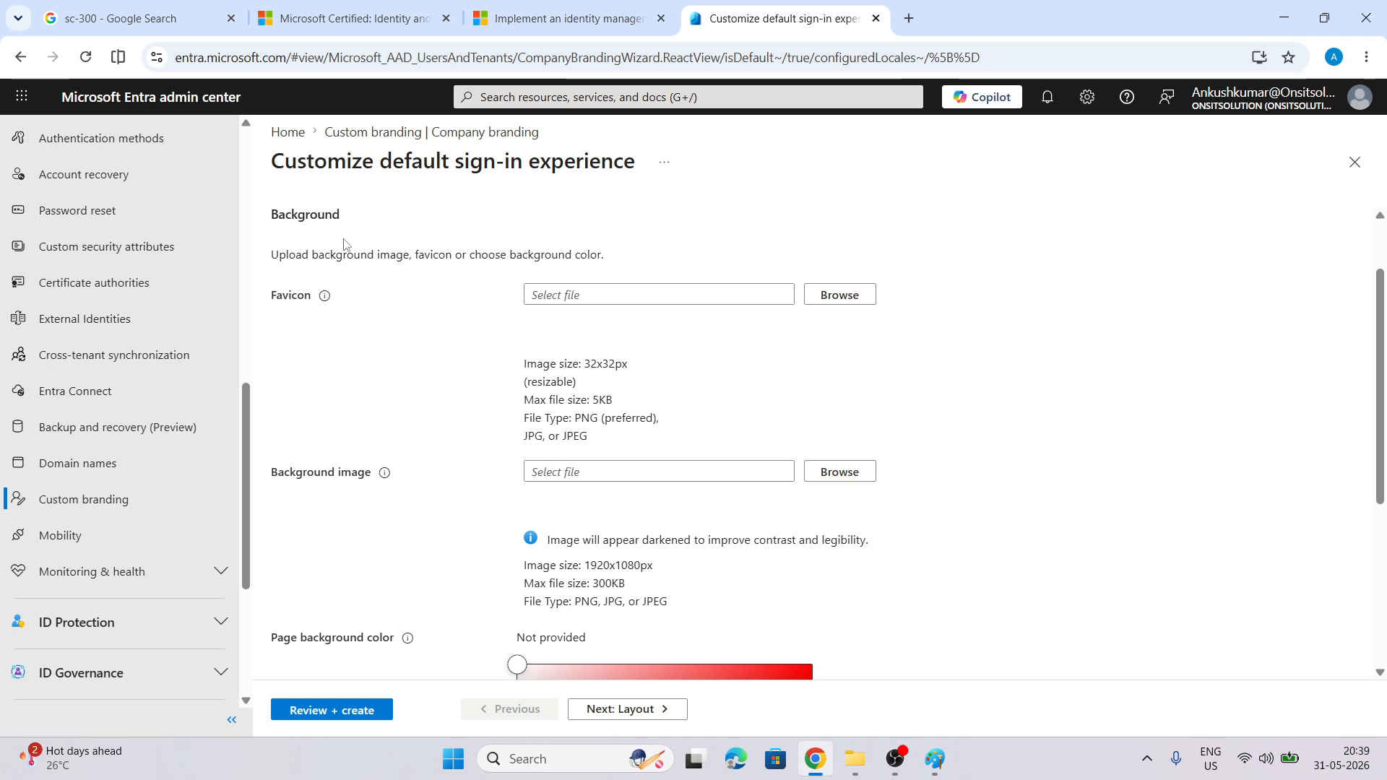
mouse_move(325, 301)
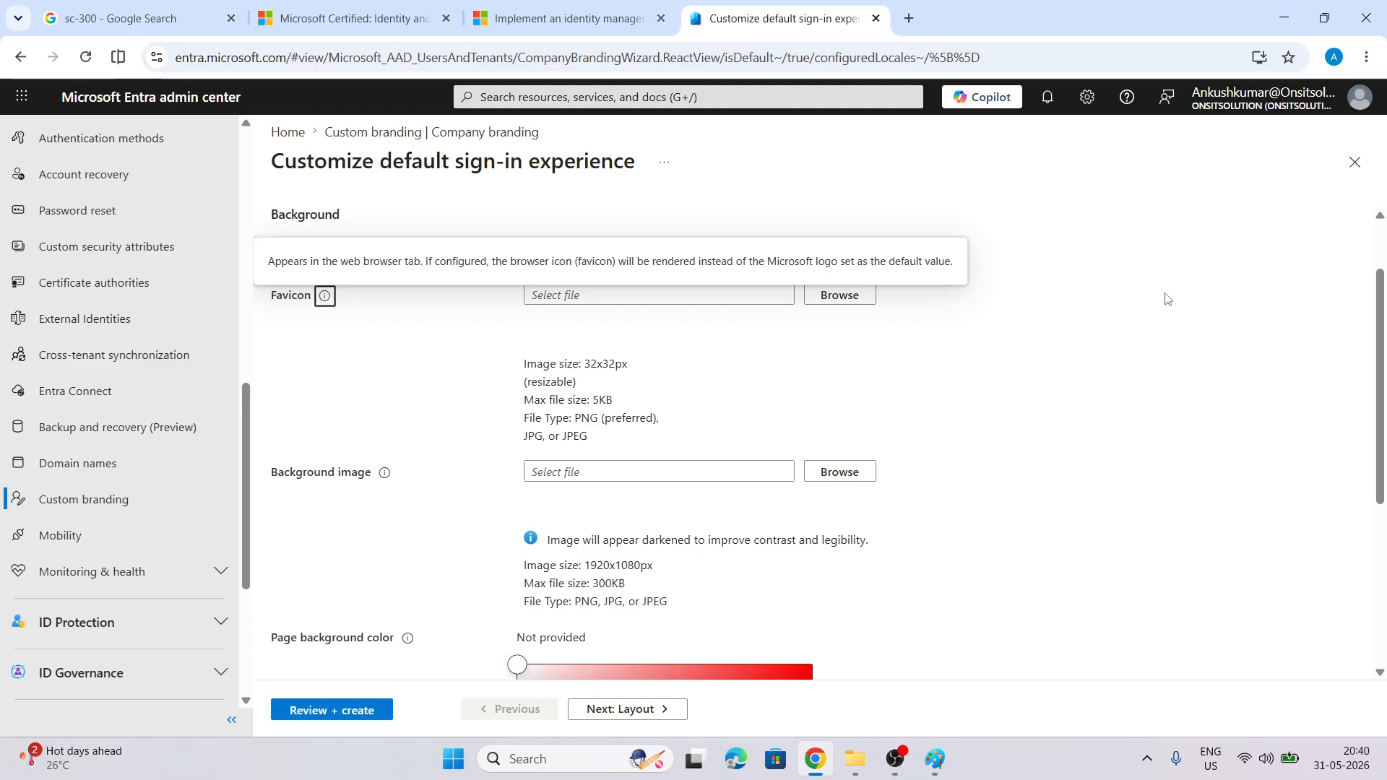
left_click(1375, 57)
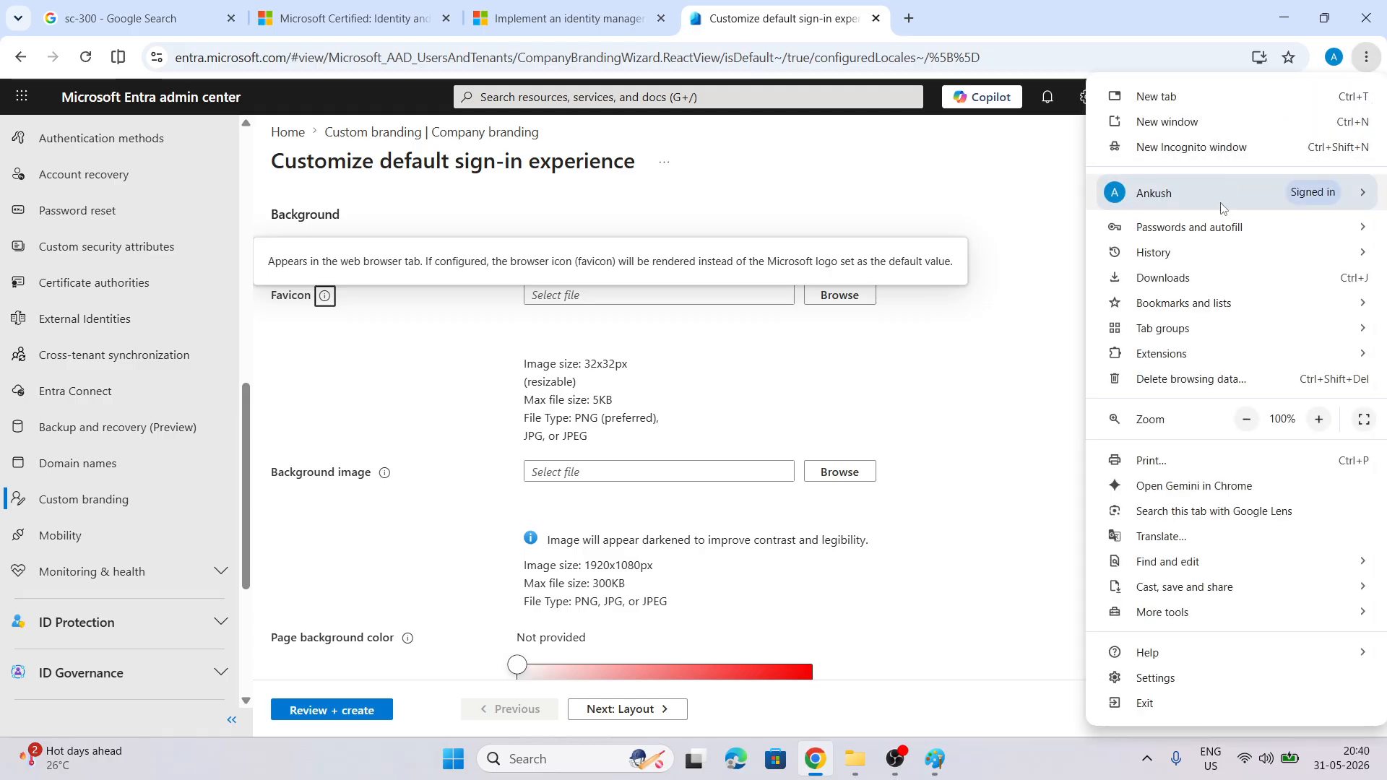
Load portal.azure.com in a new Incognito window, then minimize that window
left_click(1191, 146)
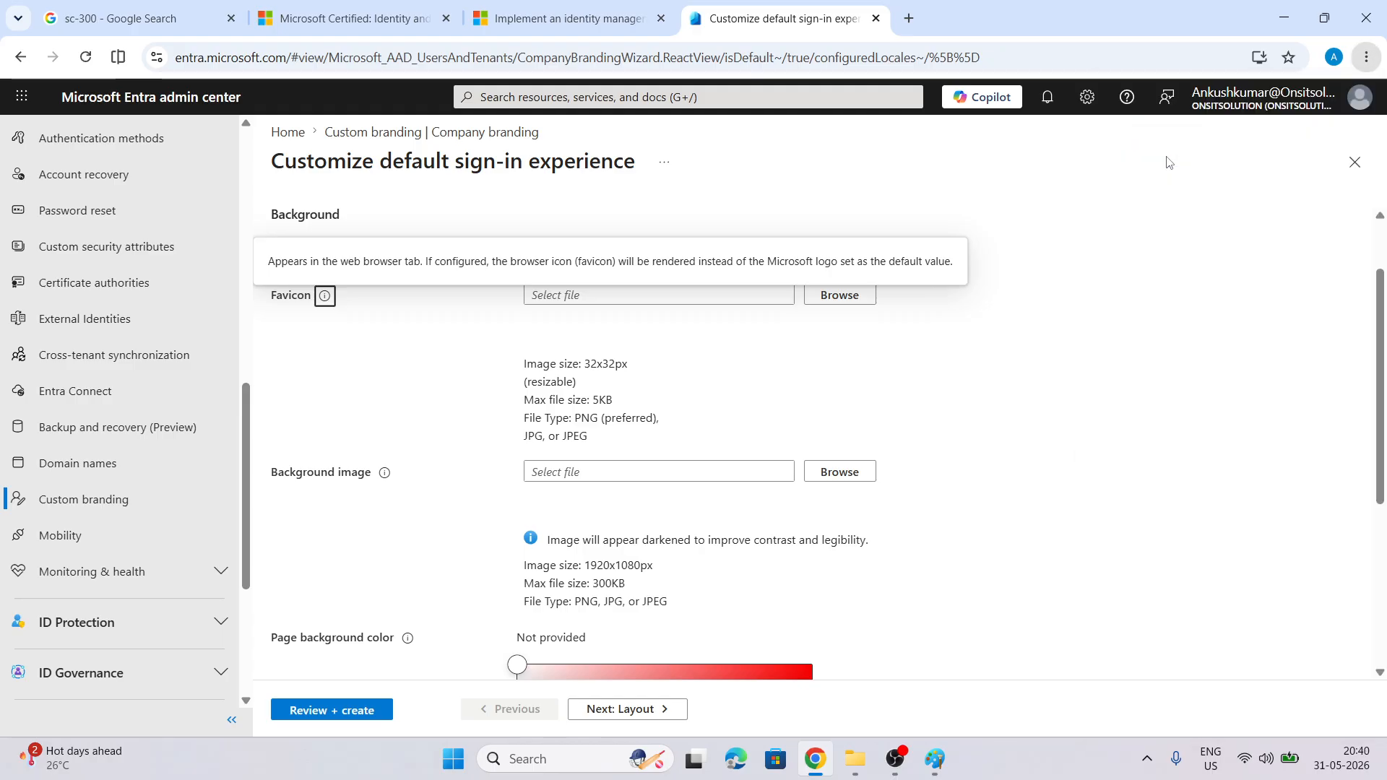
type("port")
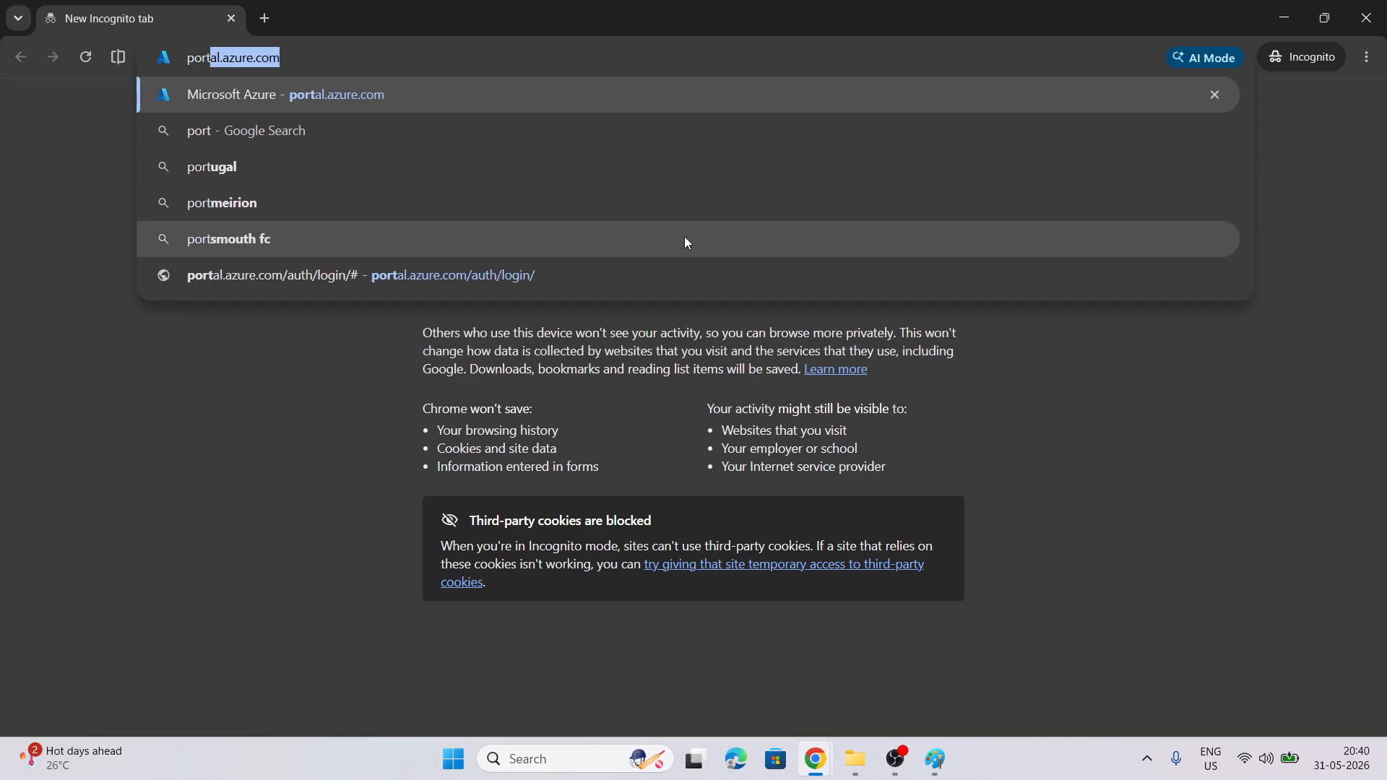
key("Return")
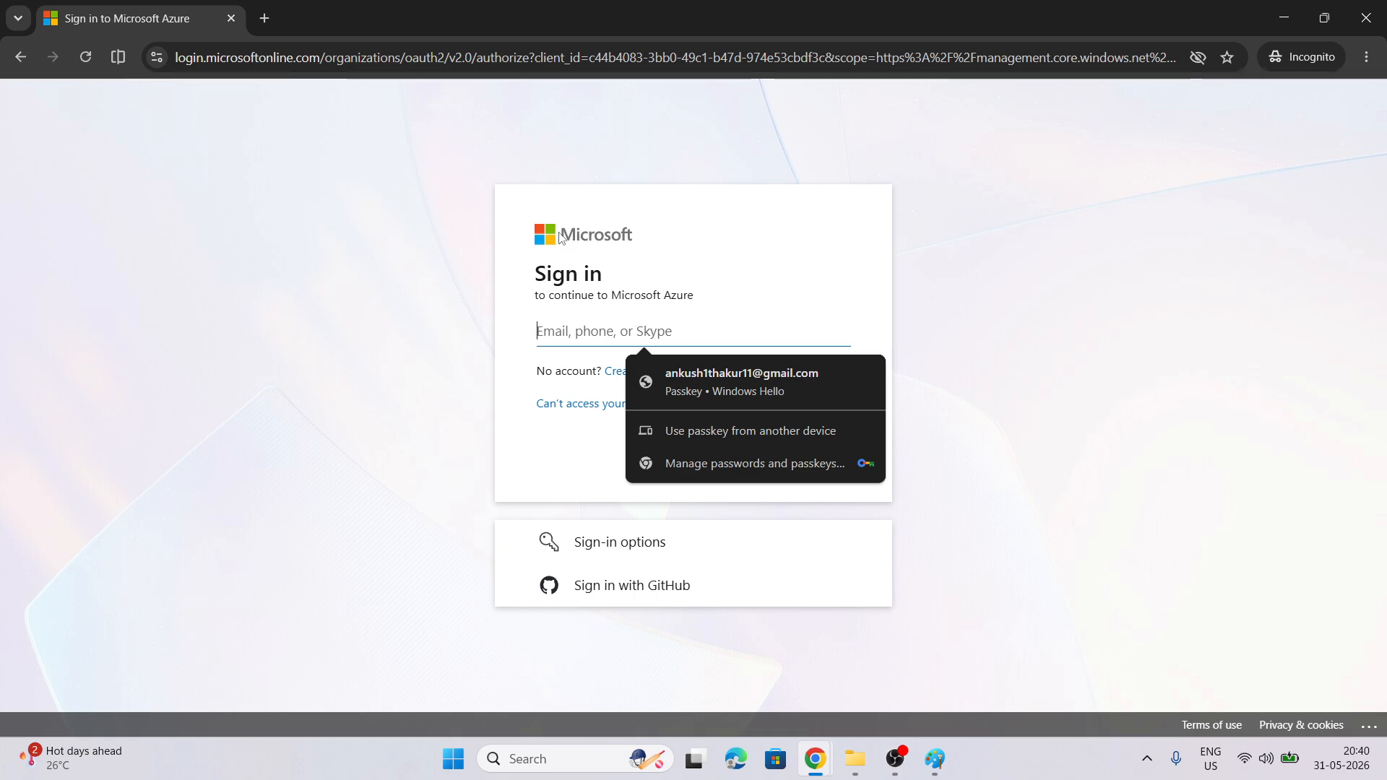
left_click(1286, 19)
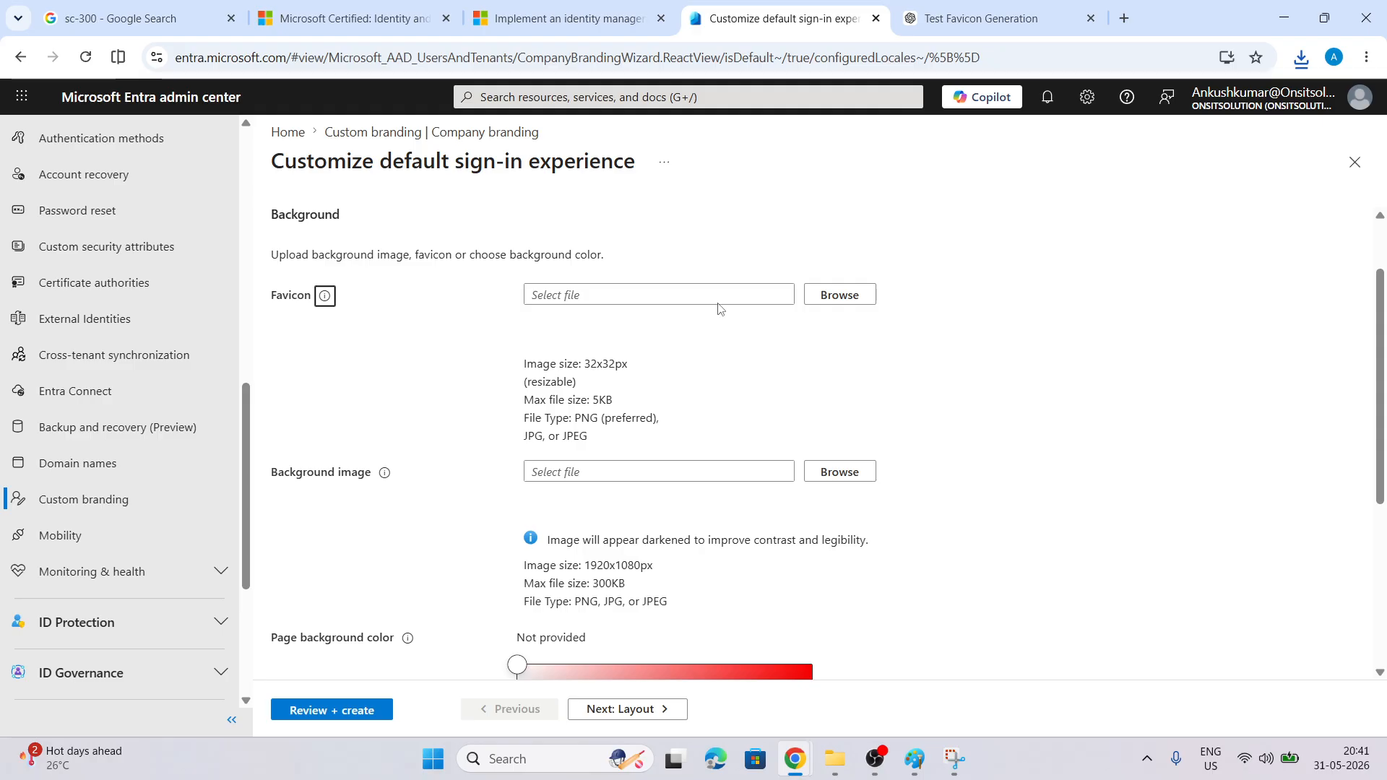
Confirm the 32×32 test_favicon.png downloaded from ChatGPT, then return to the Entra sign-in wizard
left_click(983, 18)
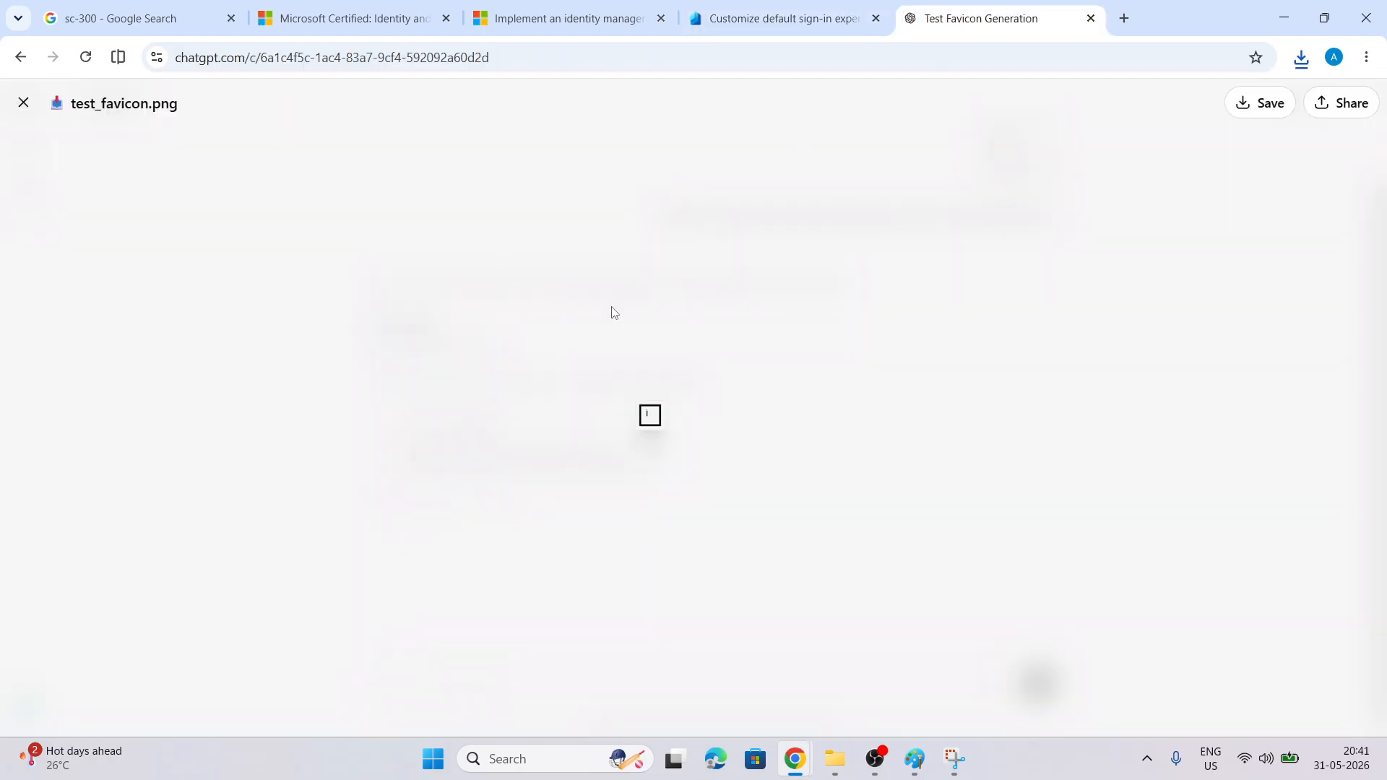
left_click(23, 102)
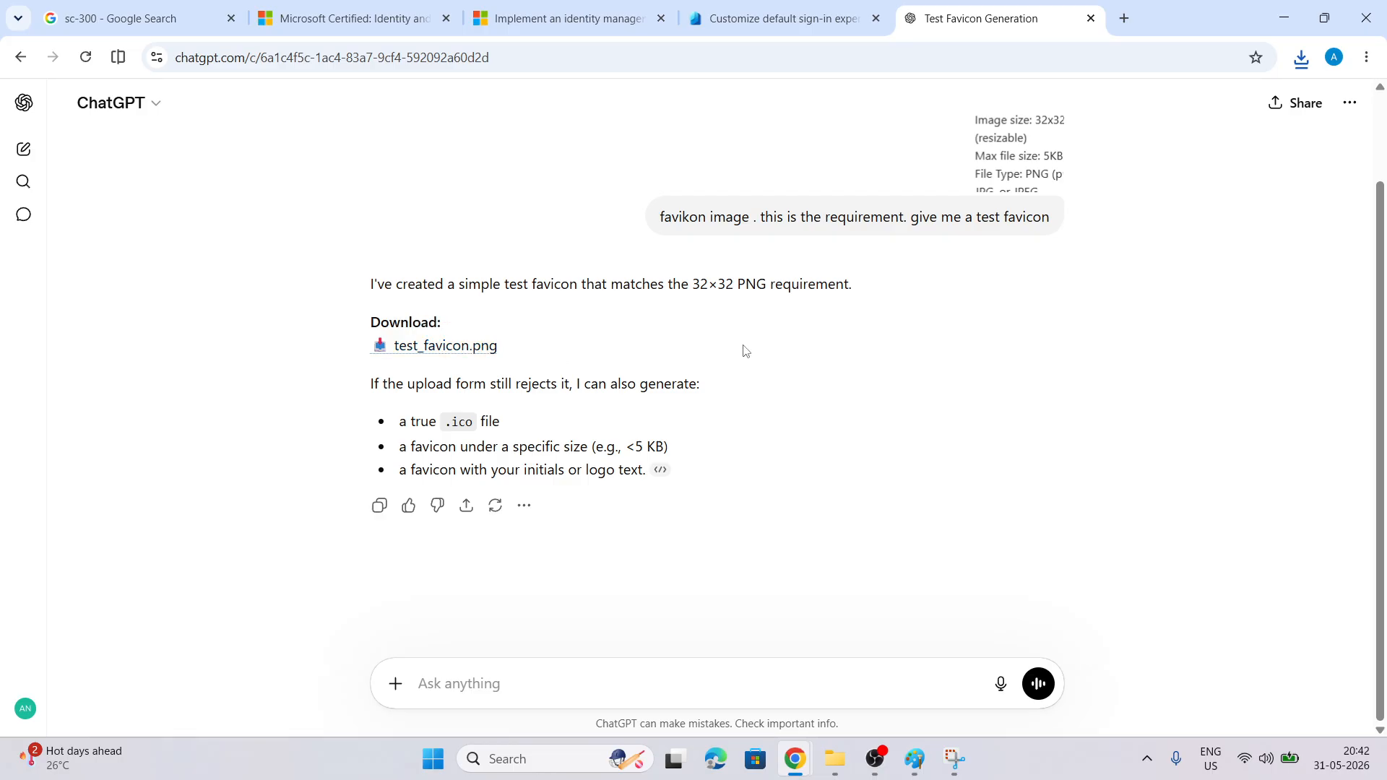
left_click(1301, 58)
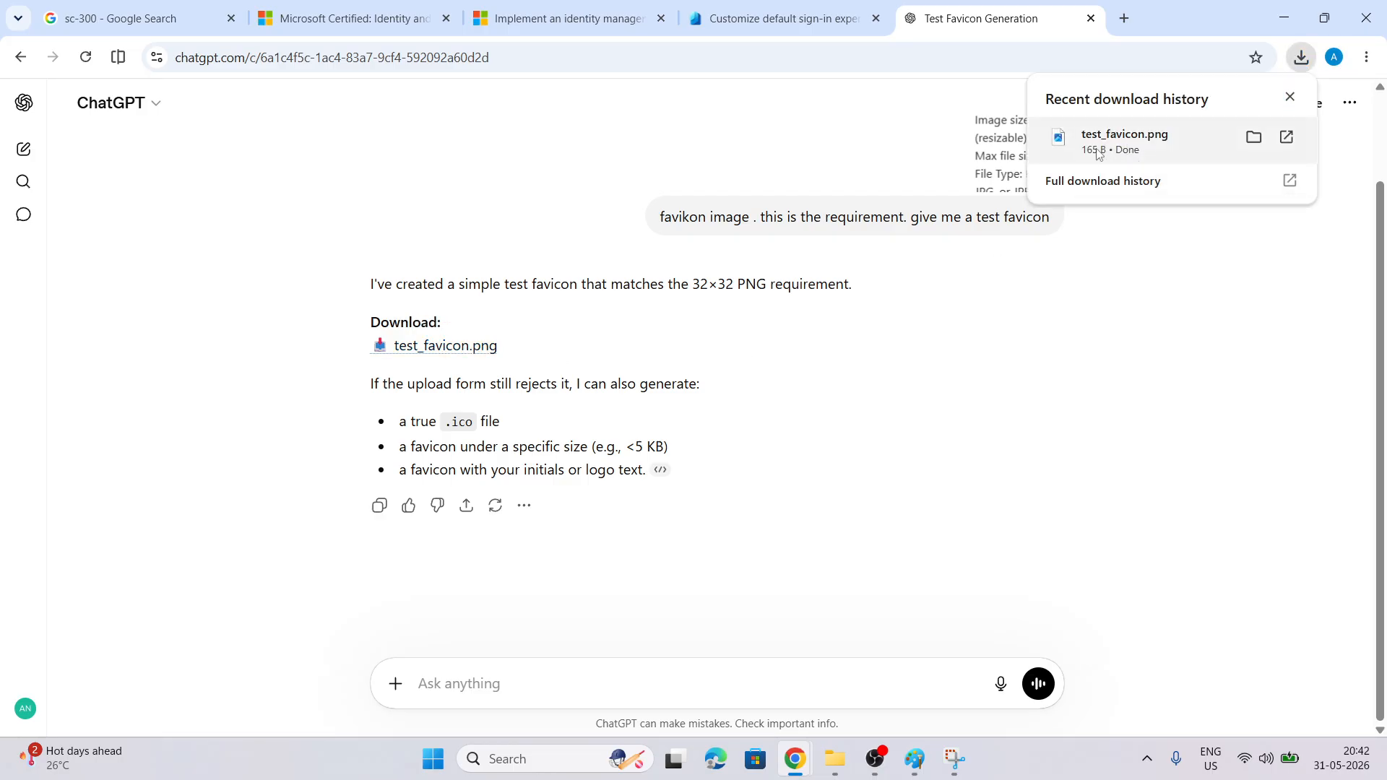
left_click(786, 20)
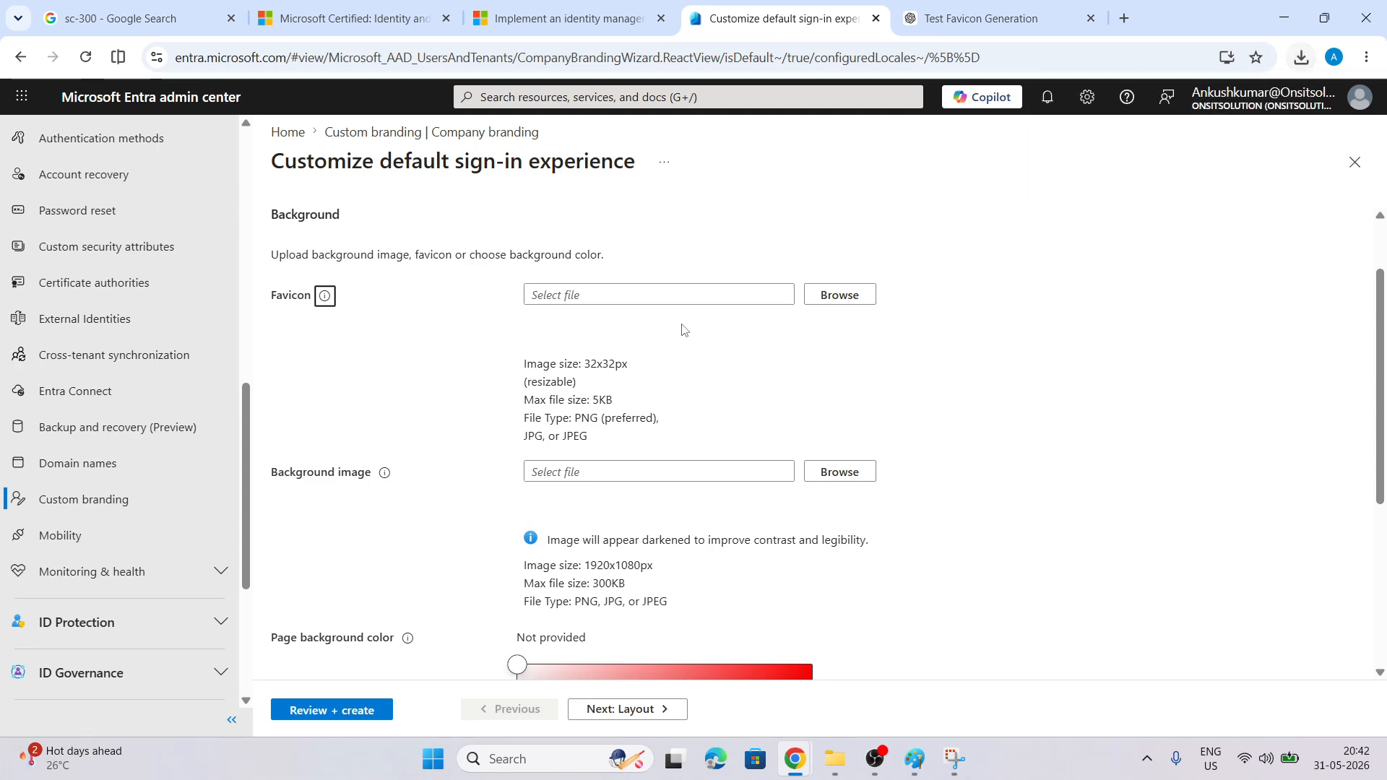
Upload test_favicon.png from Downloads as the sign-in page favicon
left_click(838, 295)
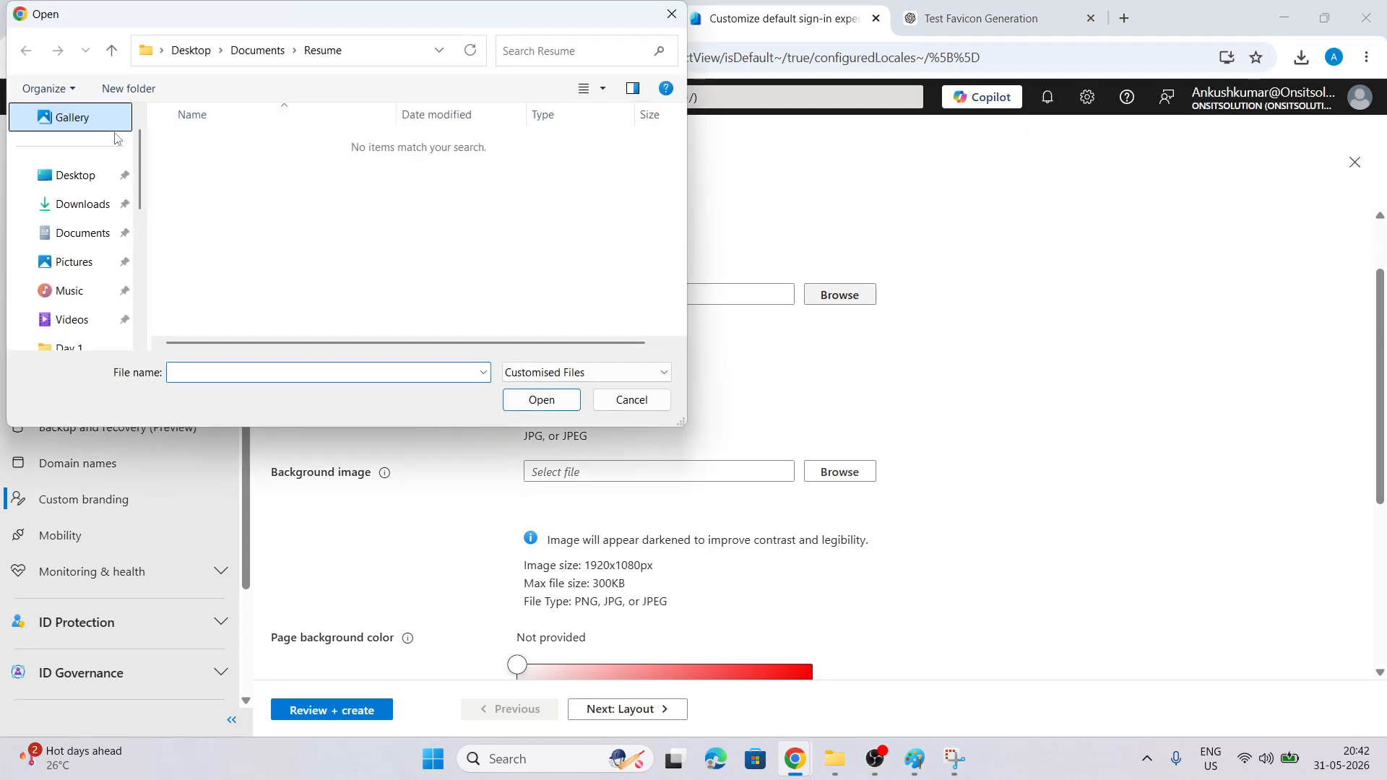
left_click(81, 203)
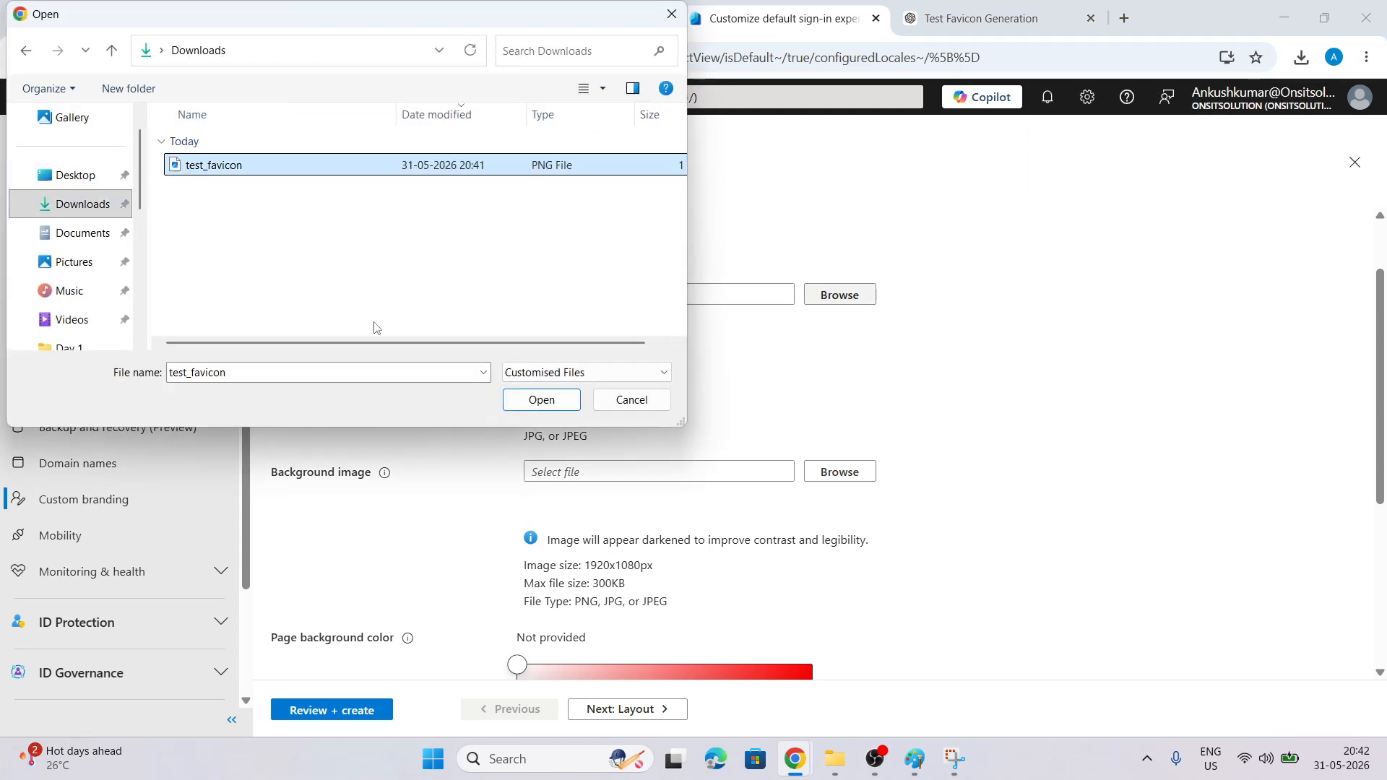
left_click(564, 402)
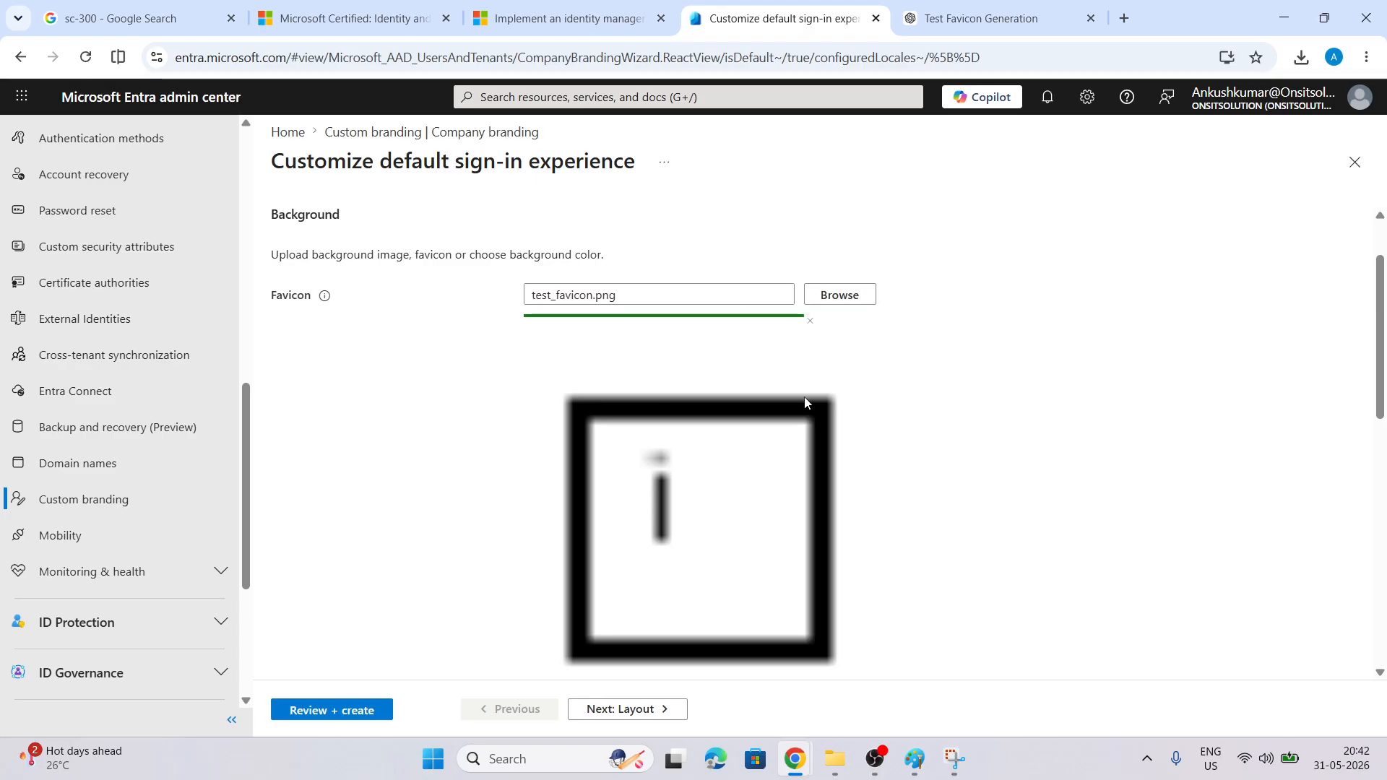
scroll(1066, 439, "down", 4)
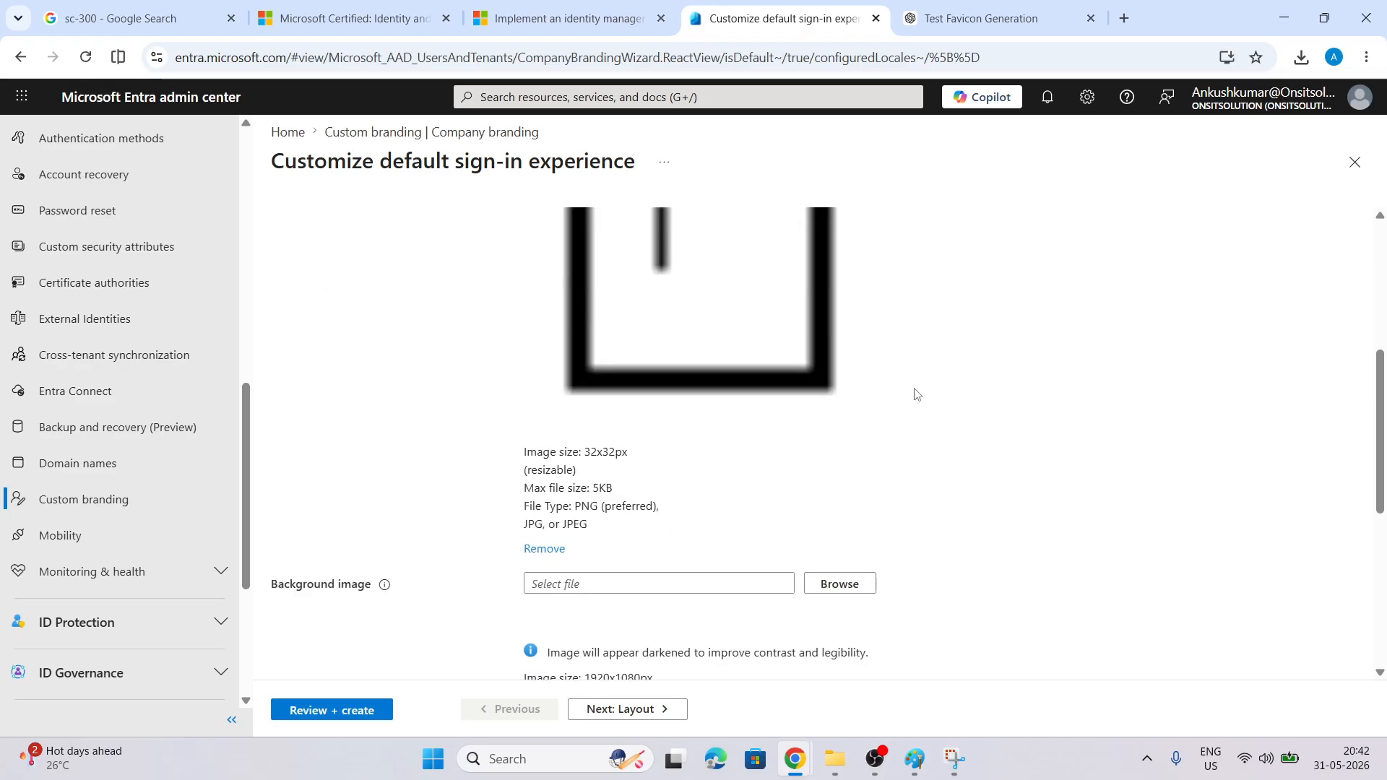
scroll(913, 393, "down", 2)
scroll(638, 452, "down", 2)
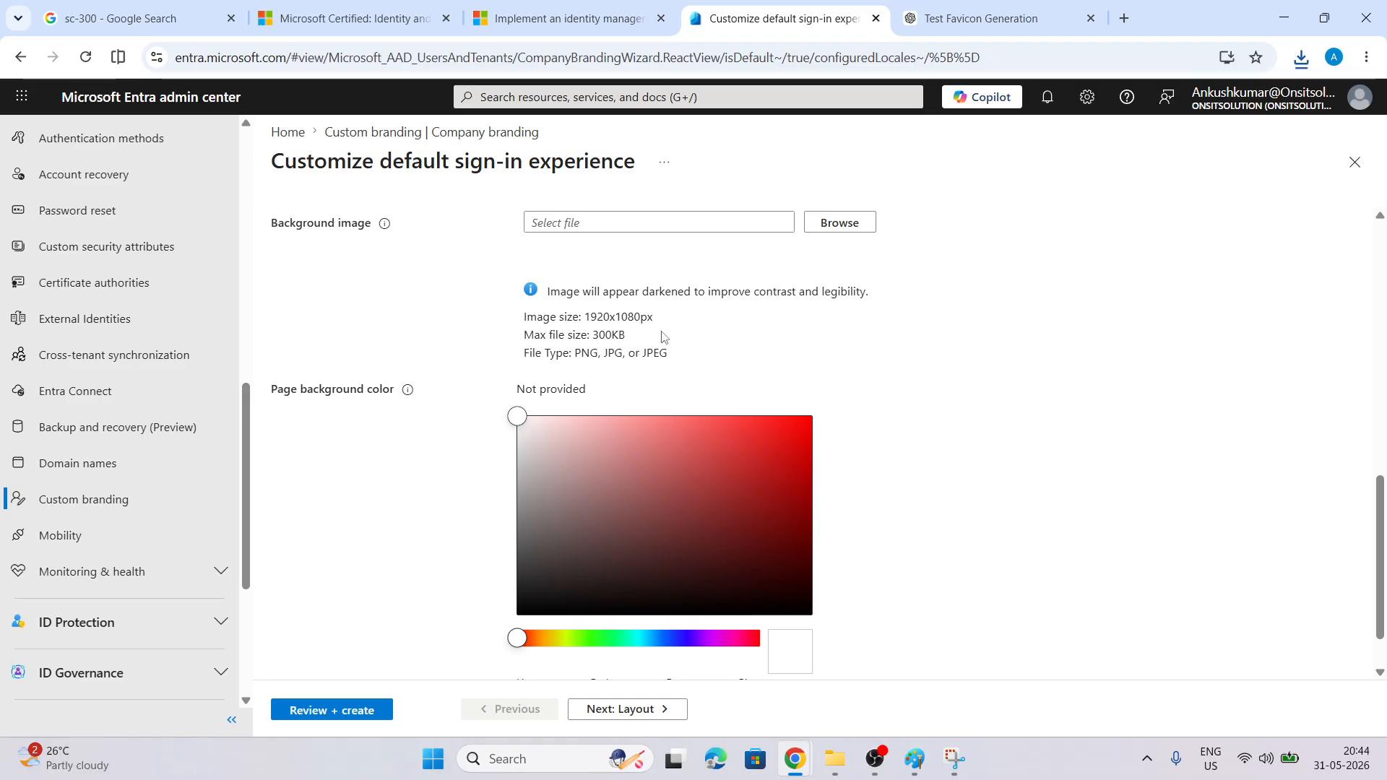
left_click(1012, 11)
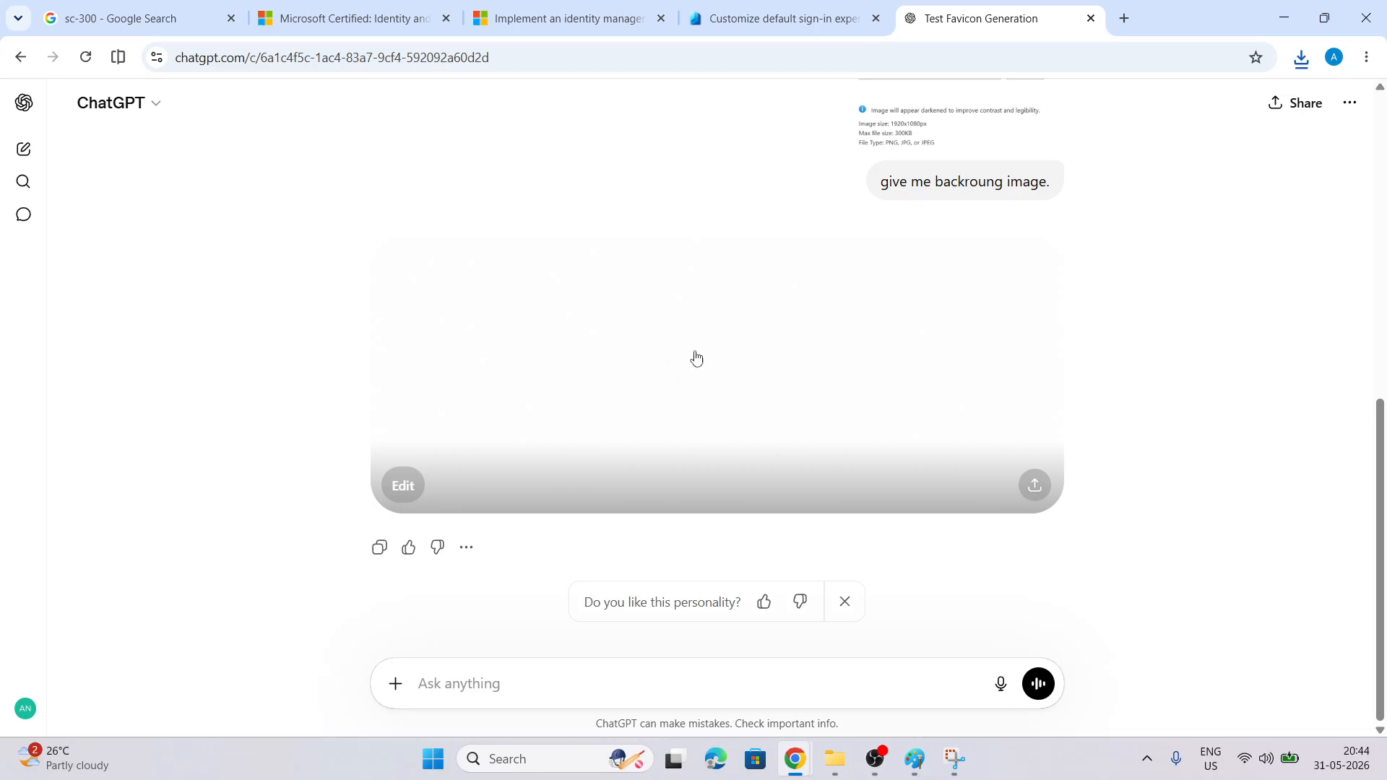
left_click(759, 394)
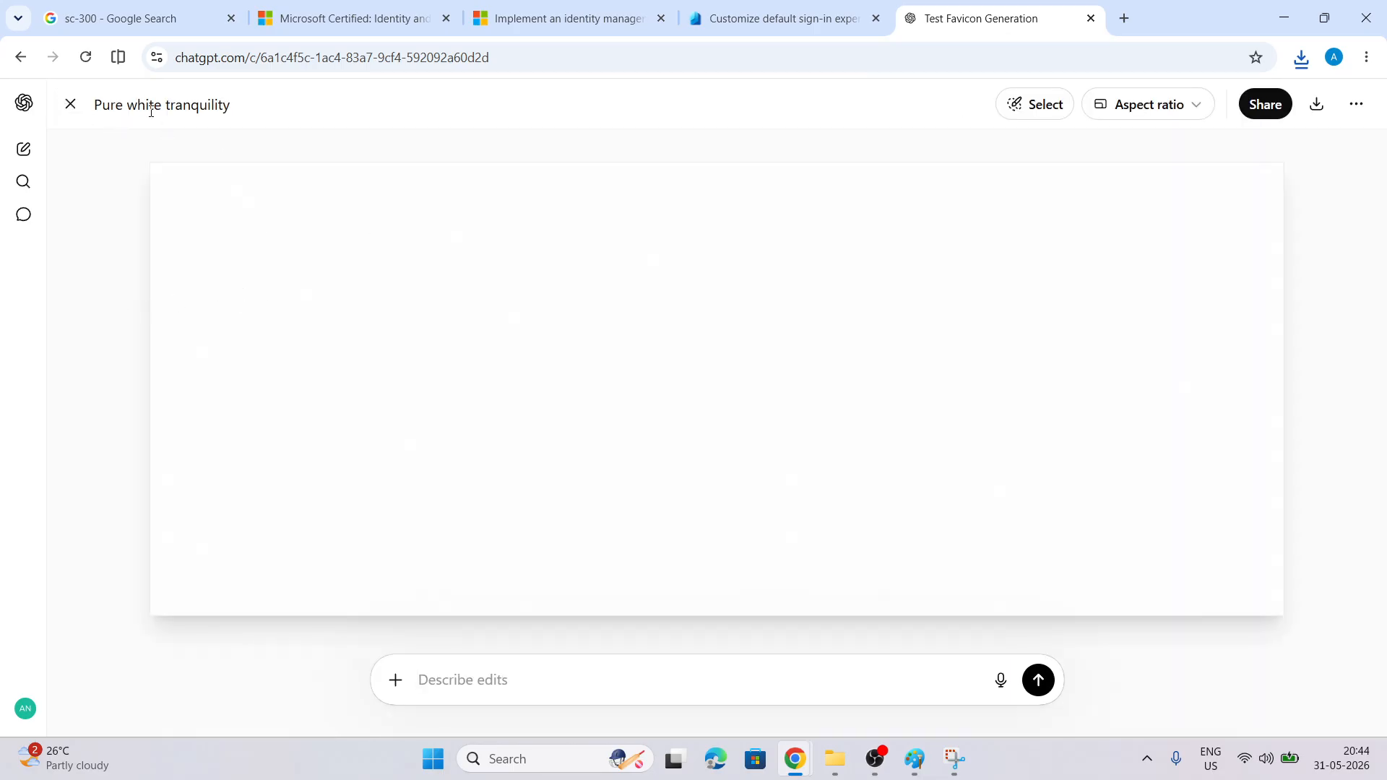
left_click(70, 105)
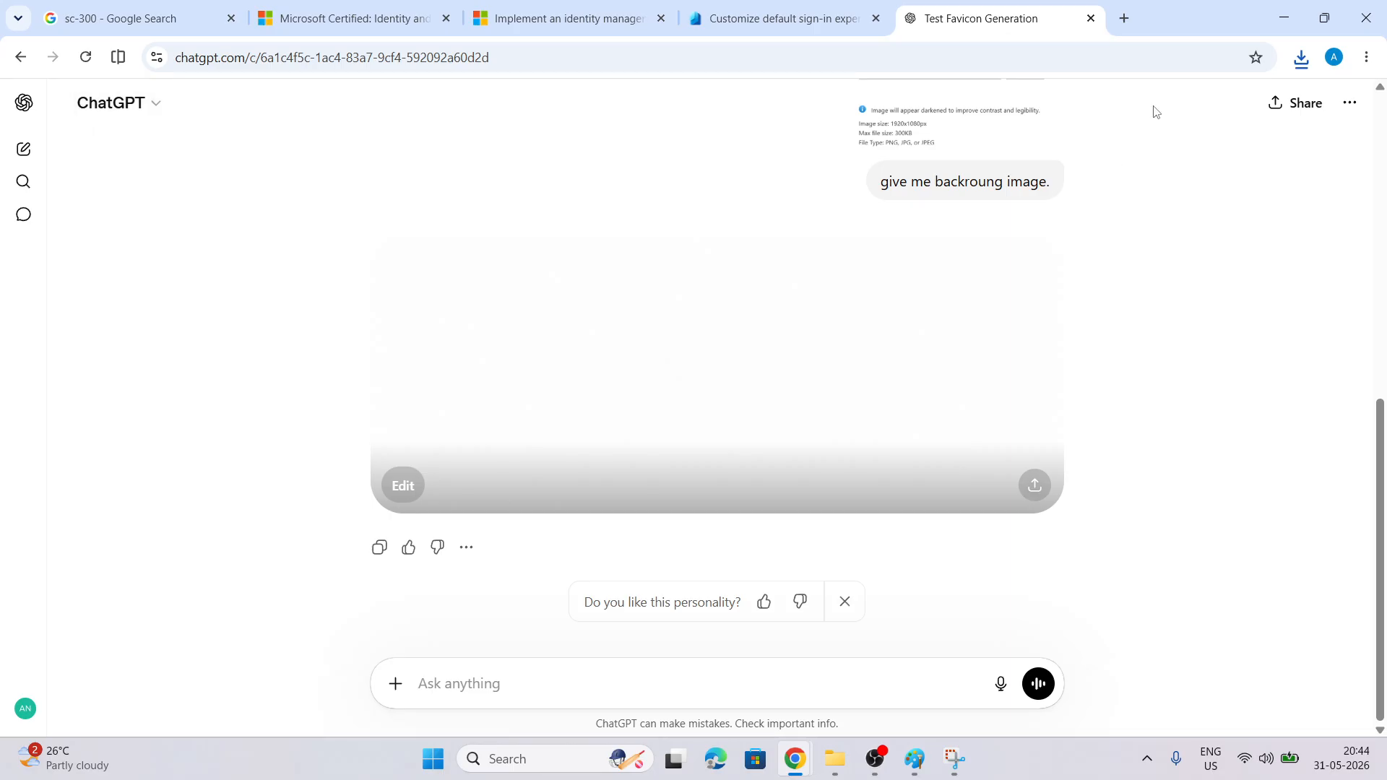
left_click(756, 16)
Upload test_favicon.png as a trial background image
scroll(643, 242, "up", 3)
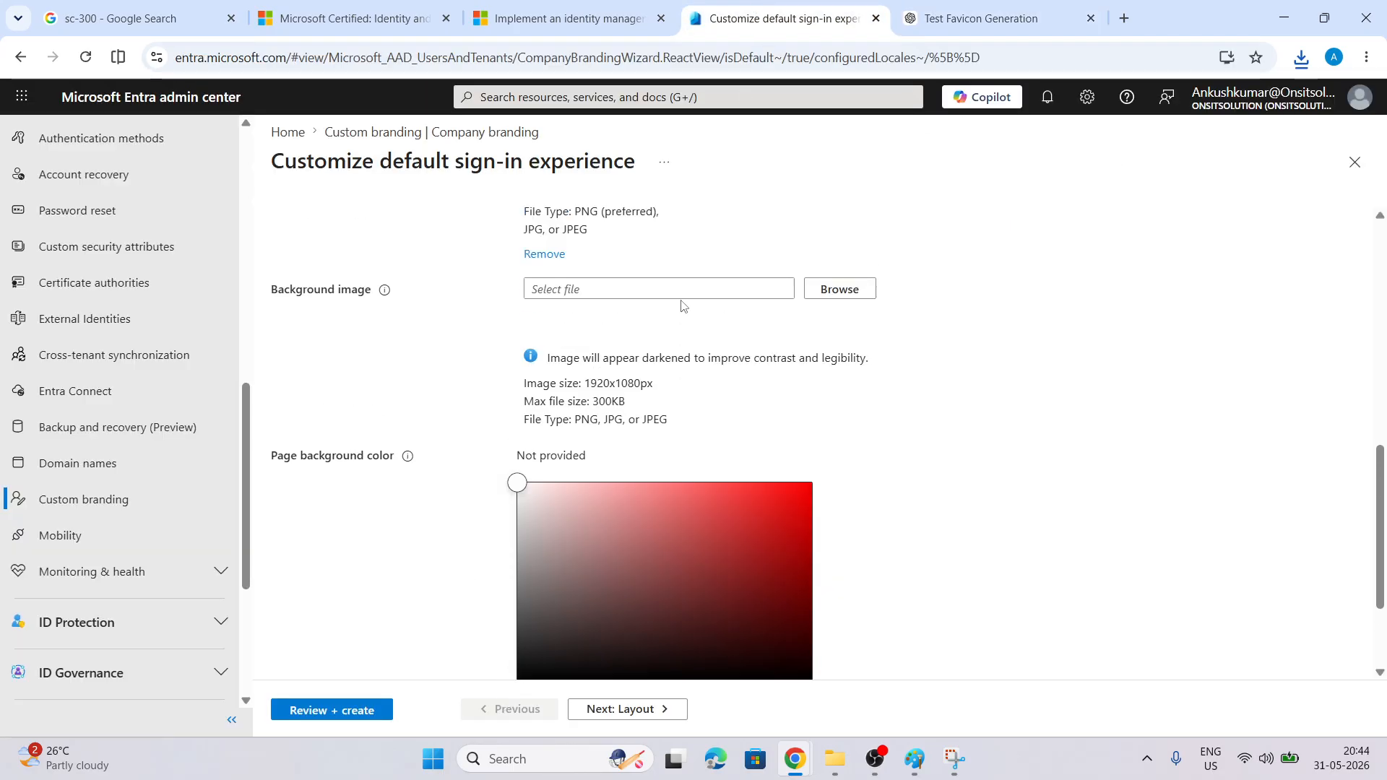
left_click(836, 404)
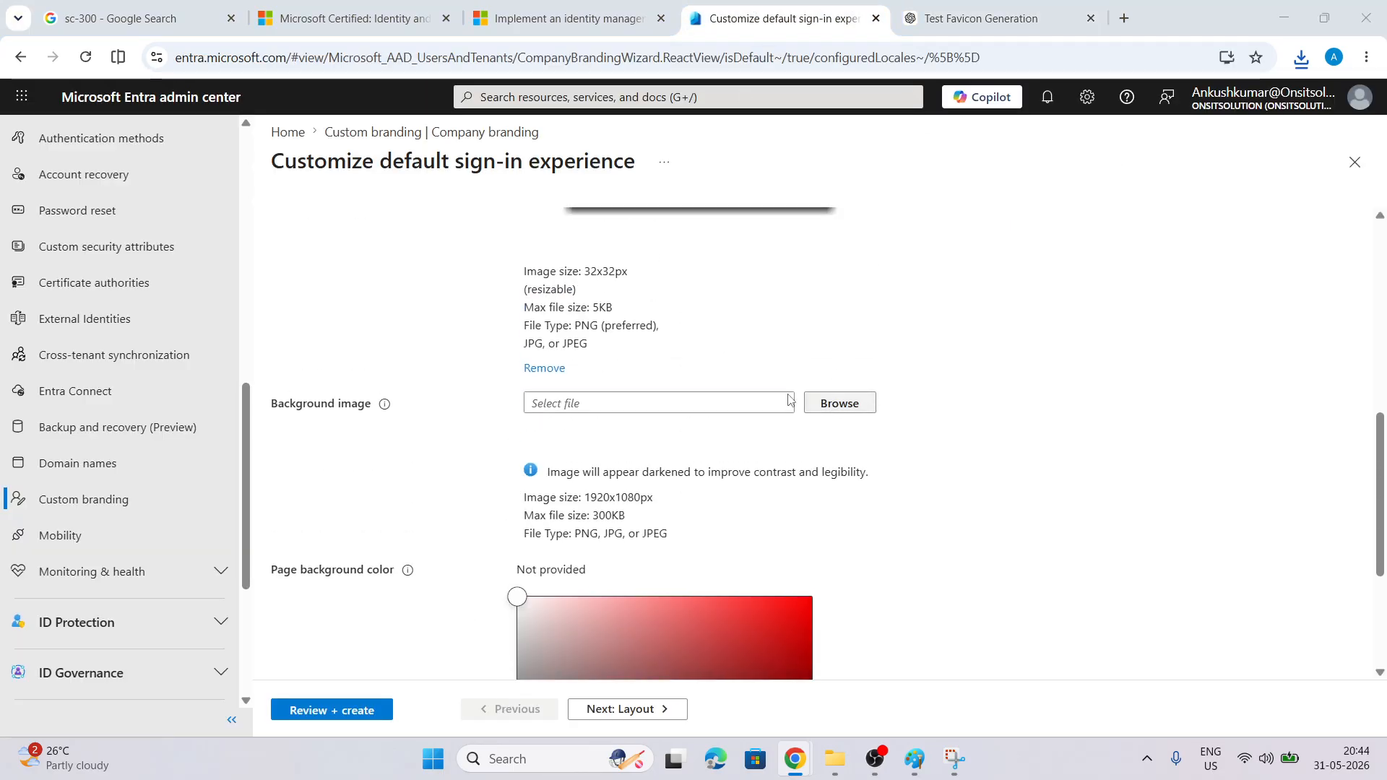
left_click(214, 194)
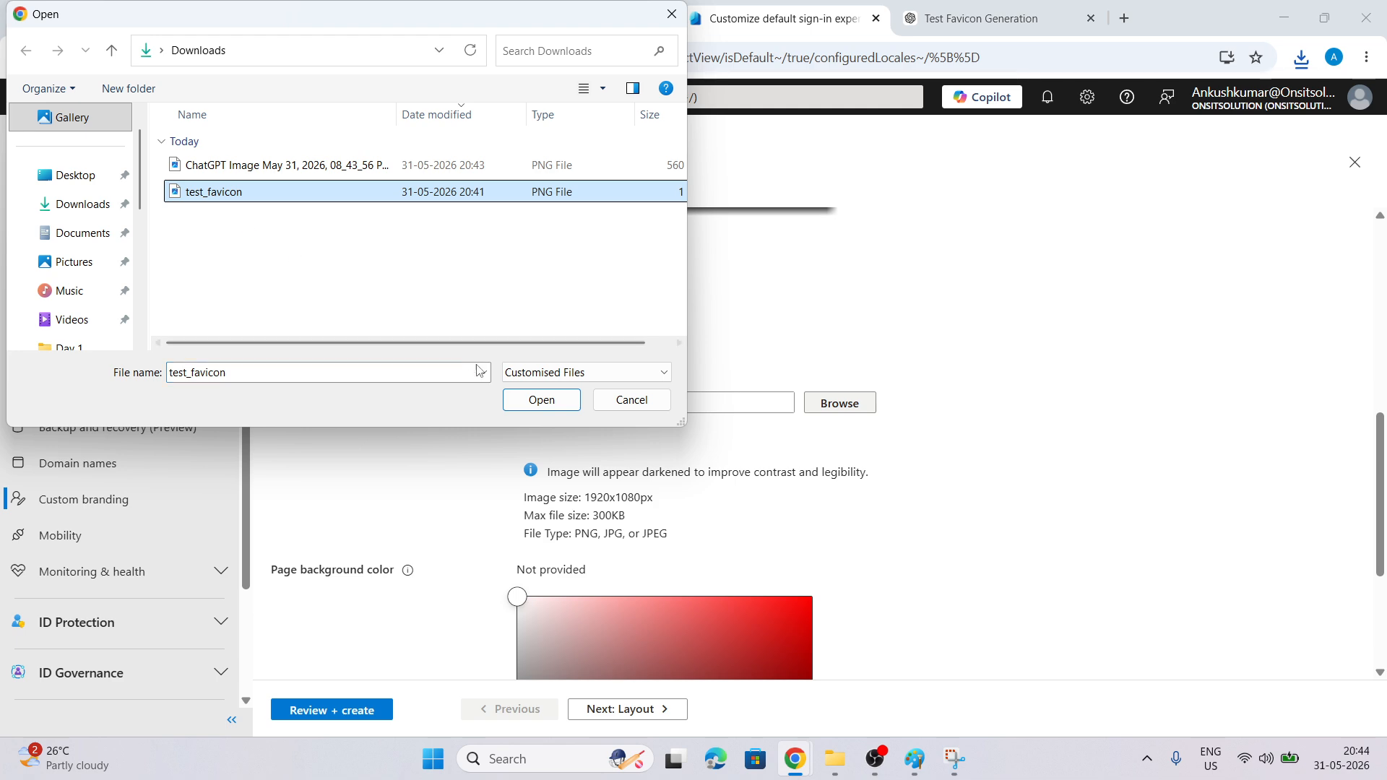
left_click(538, 399)
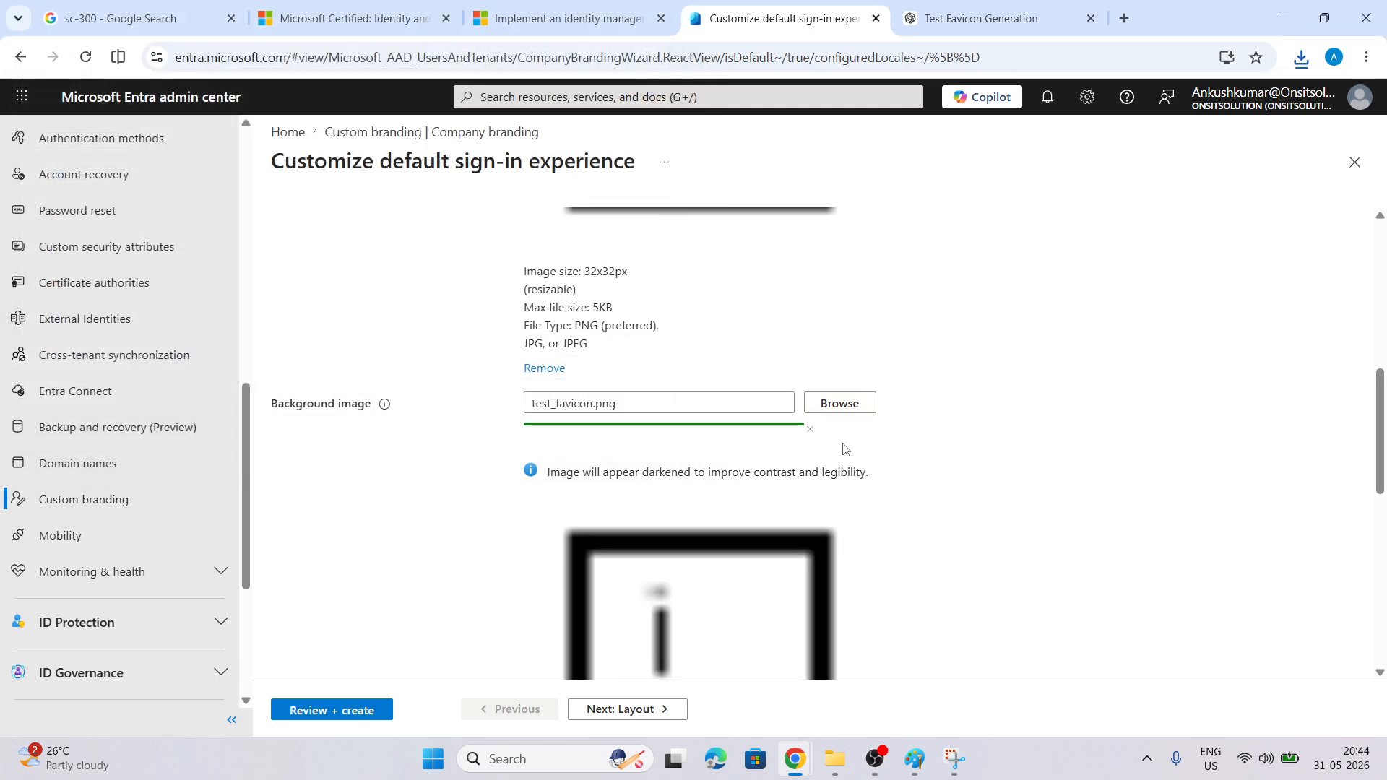
Try the ChatGPT-generated PNG as background, hit the 300KB limit error, and copy the size requirements
left_click(822, 402)
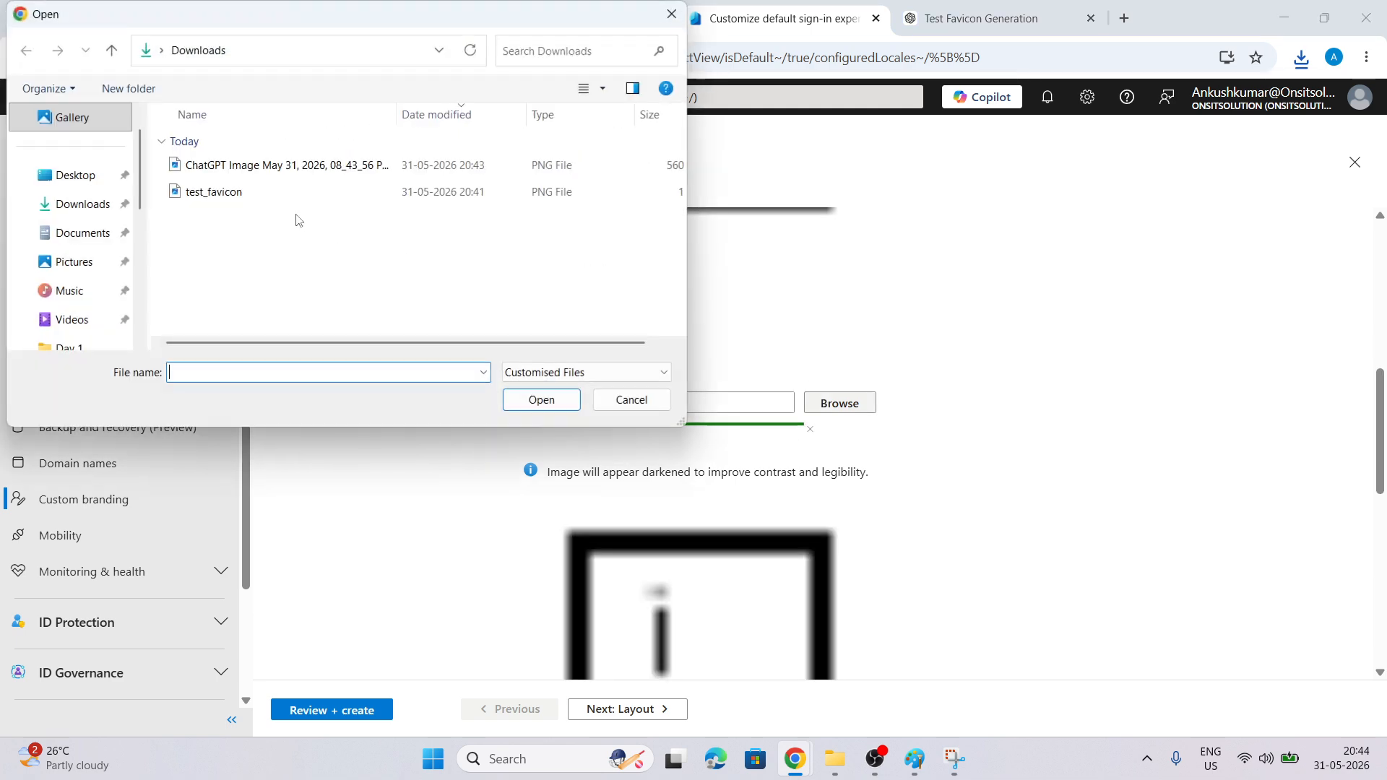
left_click(271, 166)
left_click(542, 400)
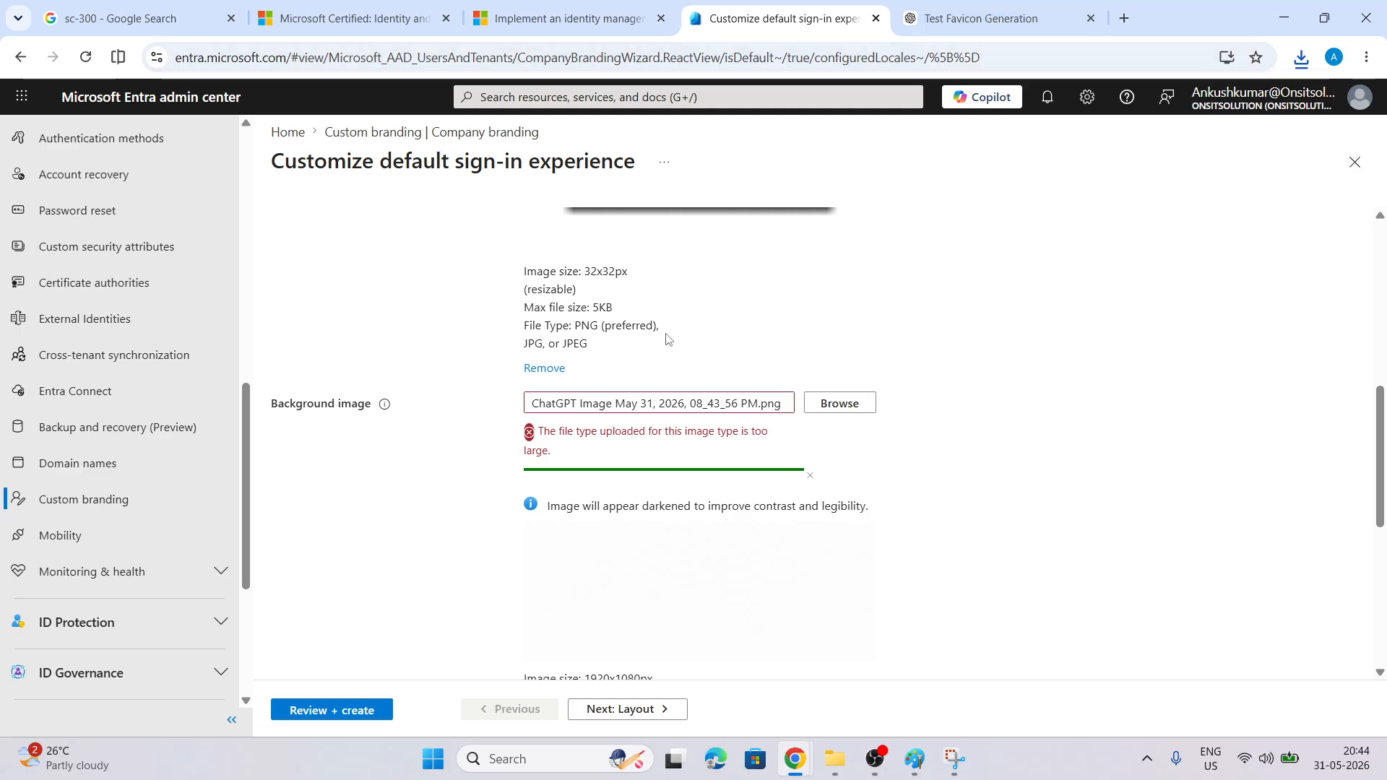
scroll(712, 347, "down", 1)
scroll(723, 448, "down", 1)
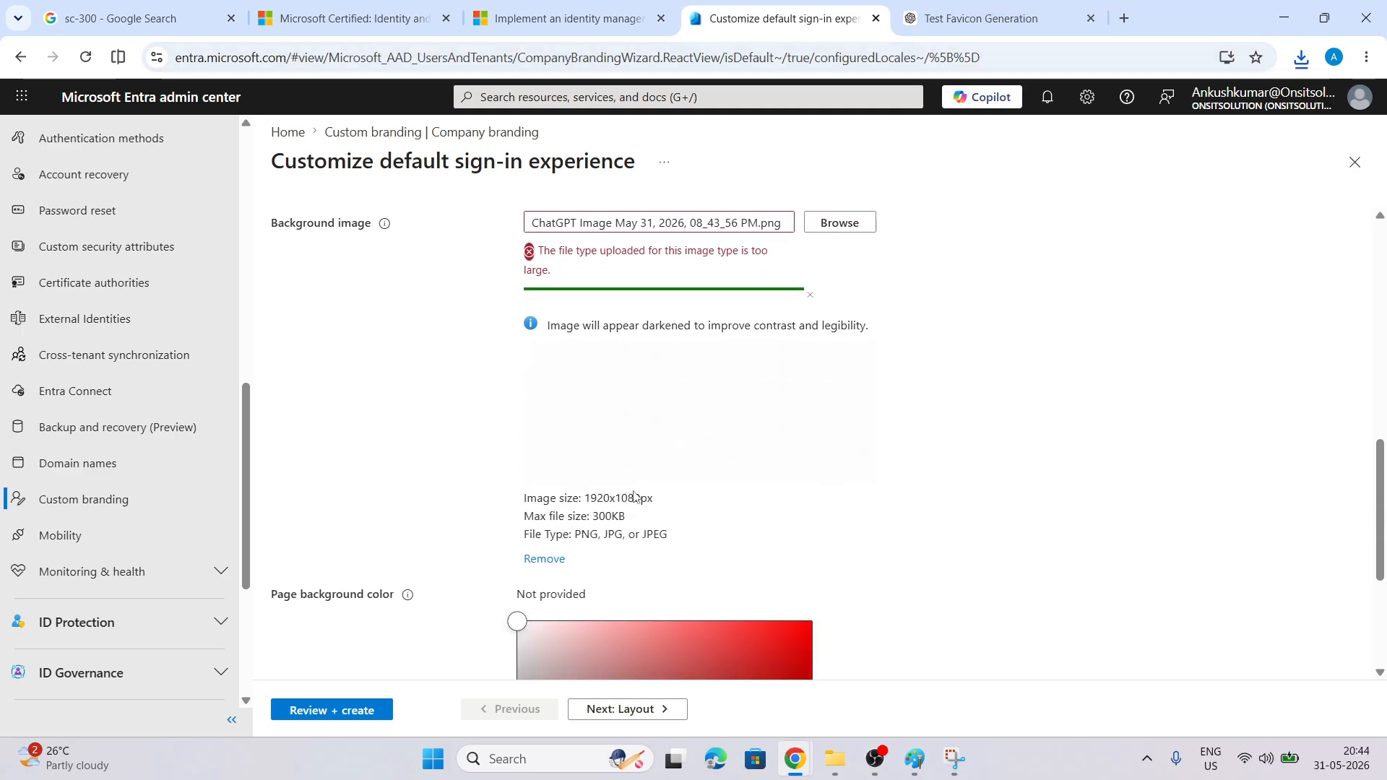
left_click_drag(672, 535, 515, 494)
key("ctrl+c")
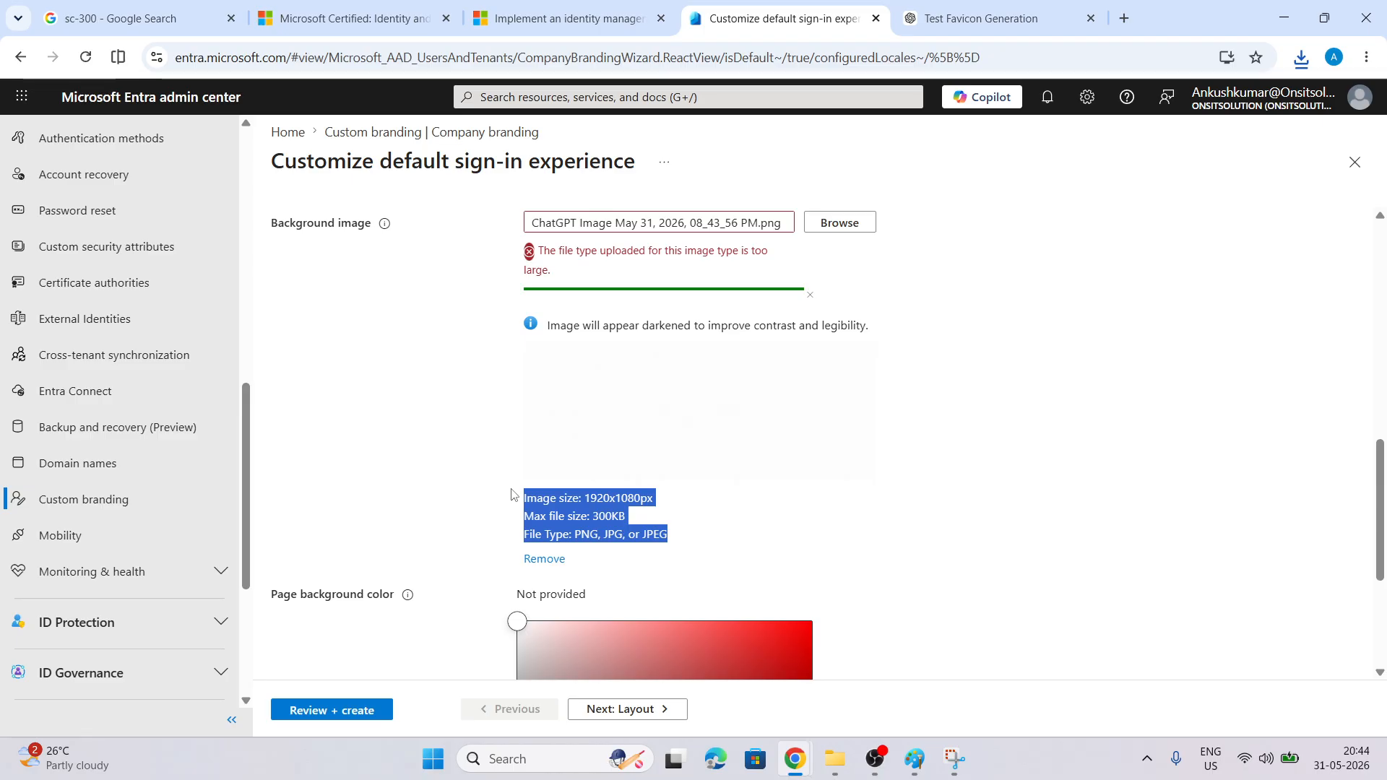
left_click(982, 20)
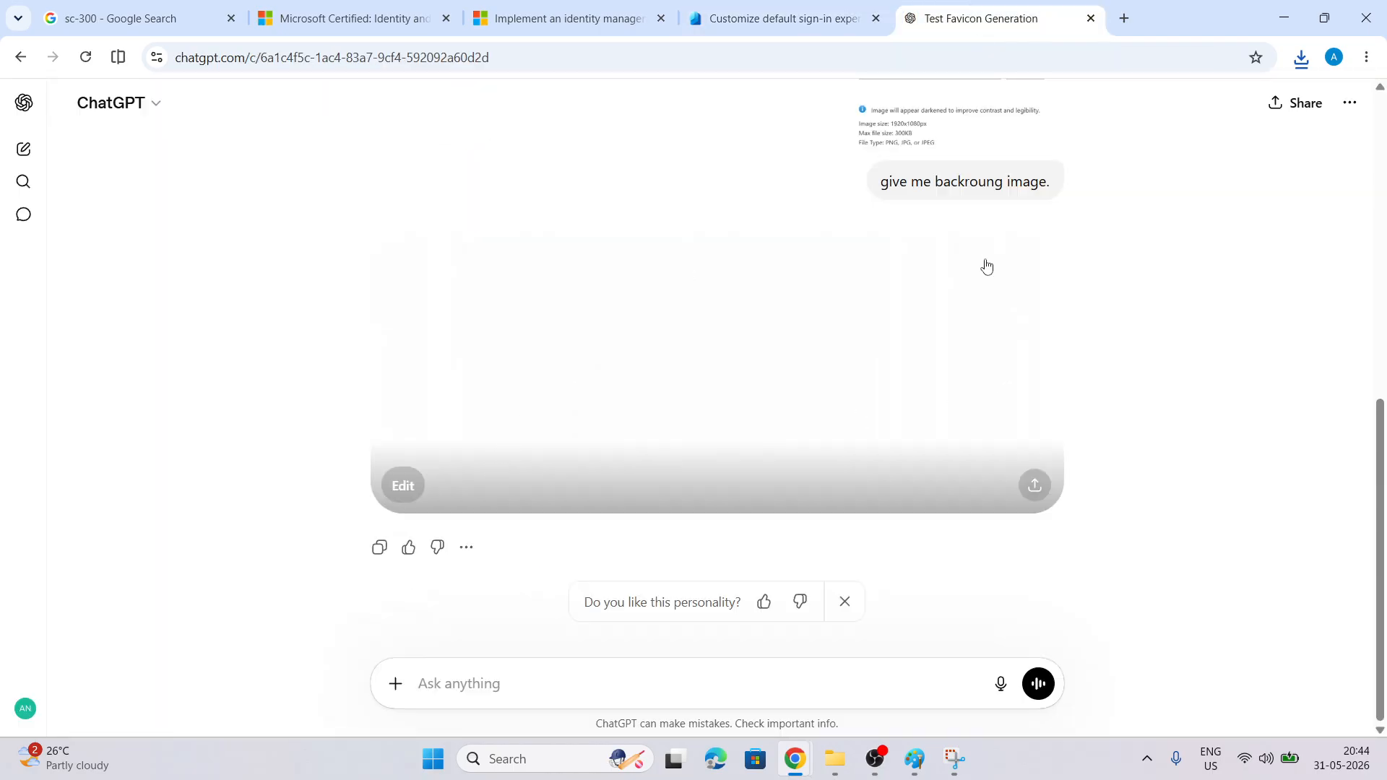
Ask ChatGPT for a background image meeting the pasted size limits and open background_1920x1080.jpg
type("backround ima")
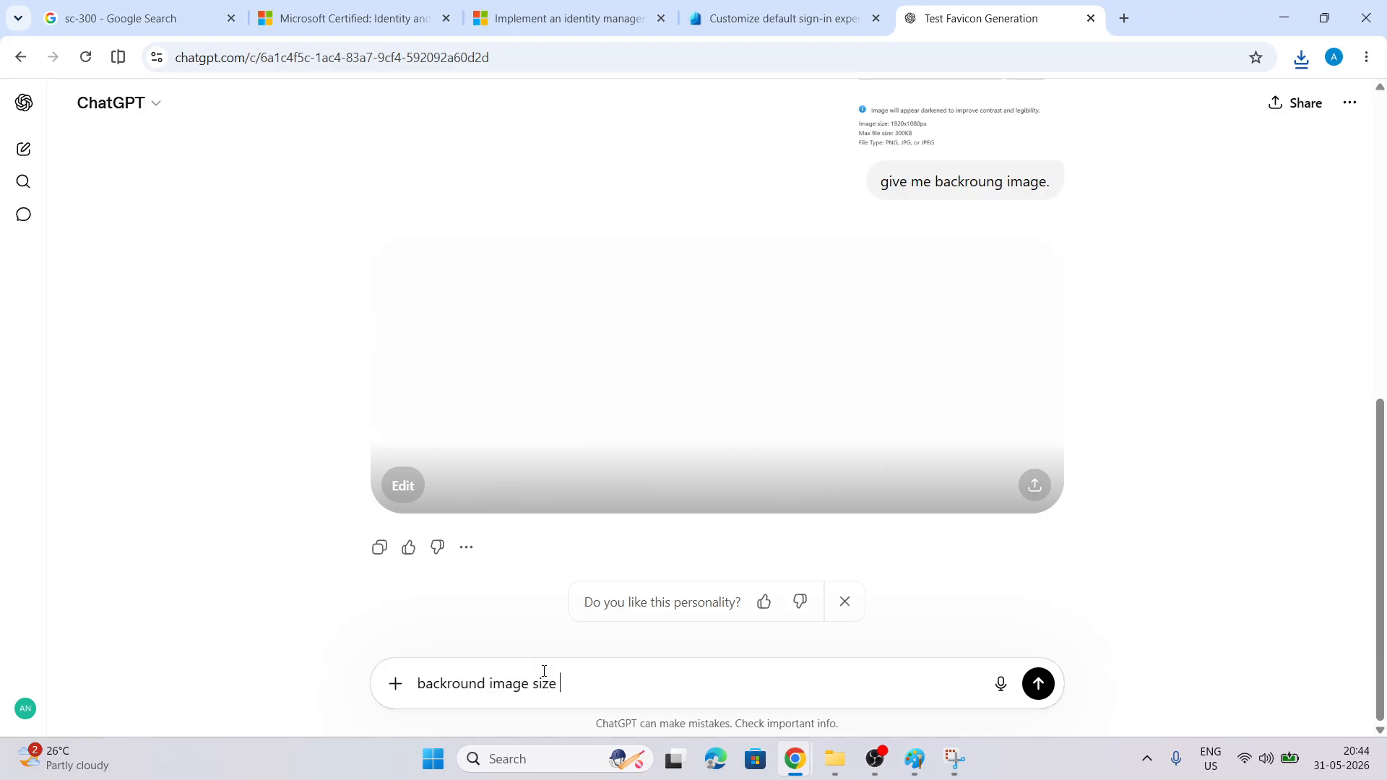
type("ge size")
key("ctrl+v")
key("Return")
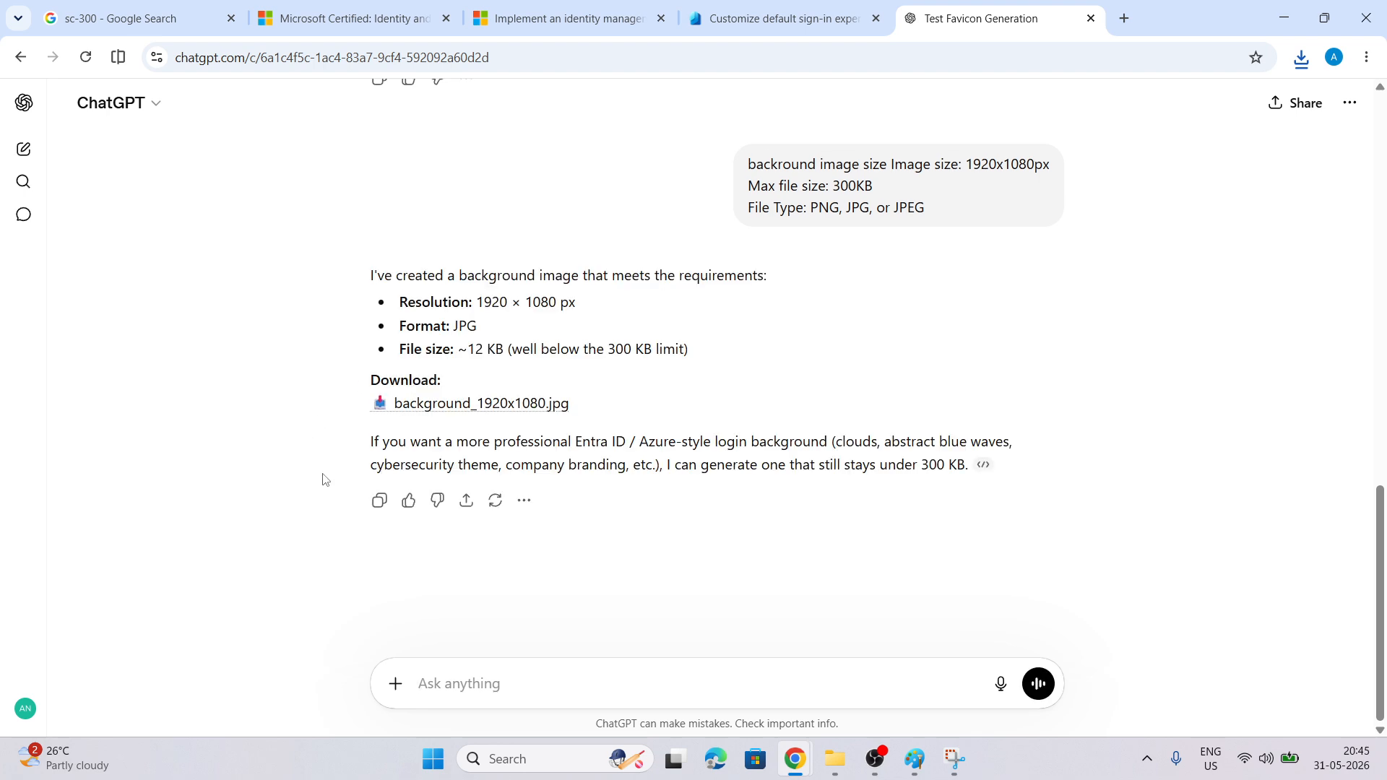
left_click(477, 407)
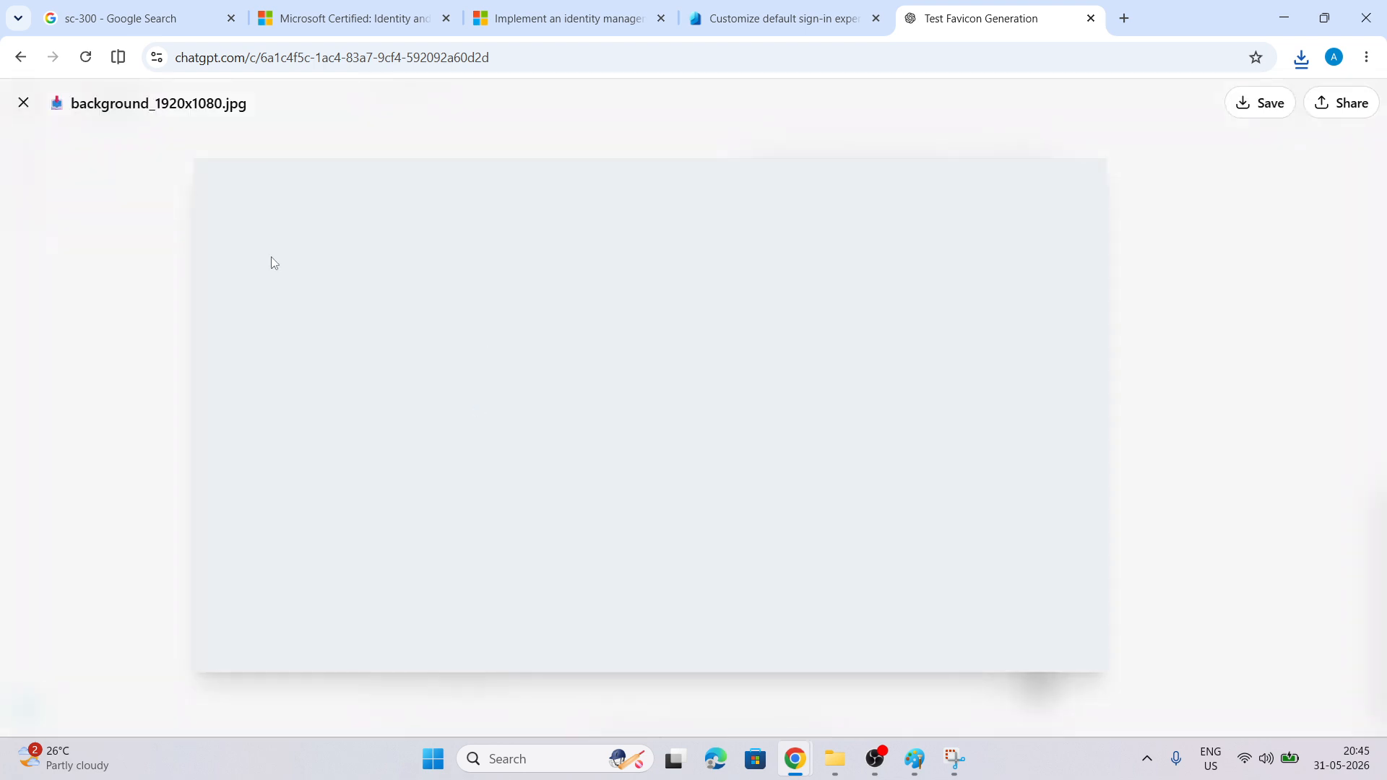
Upload background_1920x1080.jpg from Downloads as the sign-in background image
left_click(22, 102)
left_click(795, 9)
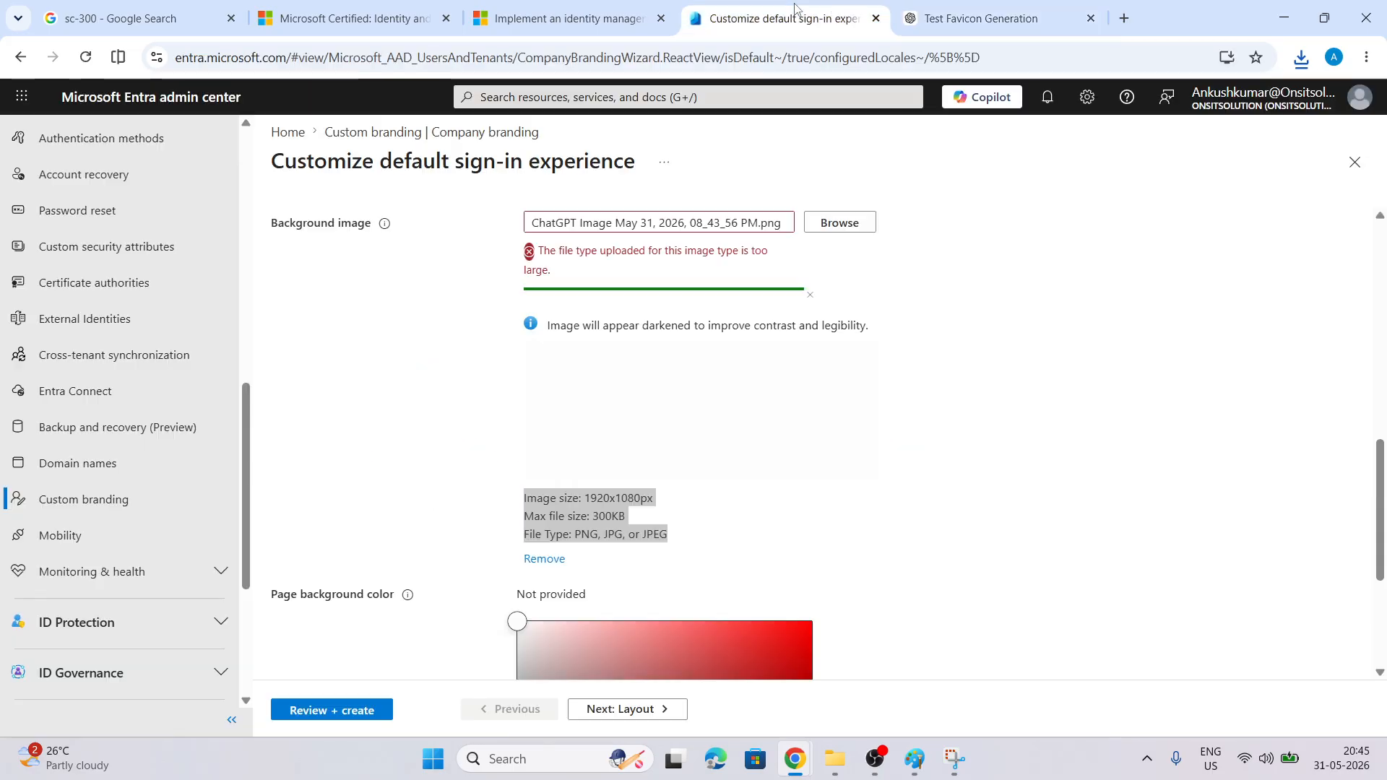
left_click(839, 224)
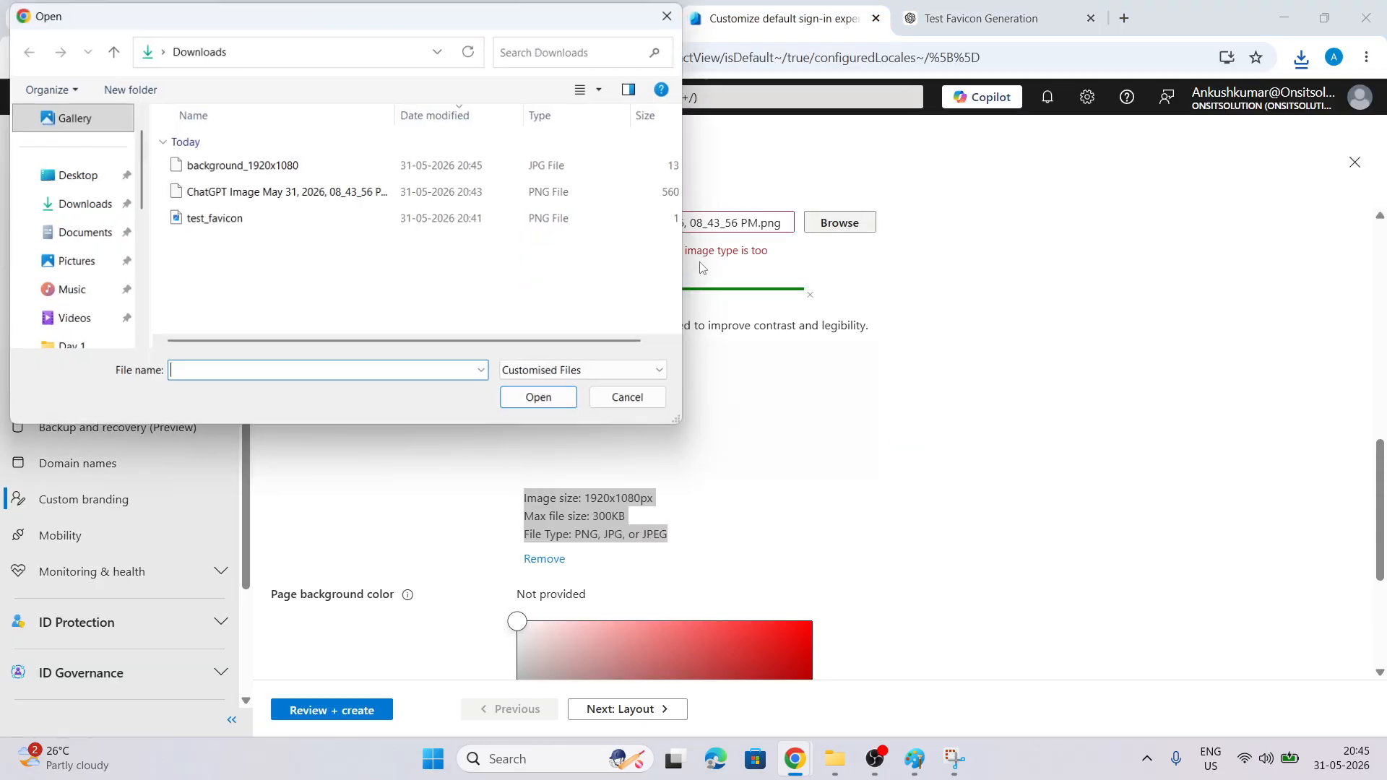
left_click(242, 165)
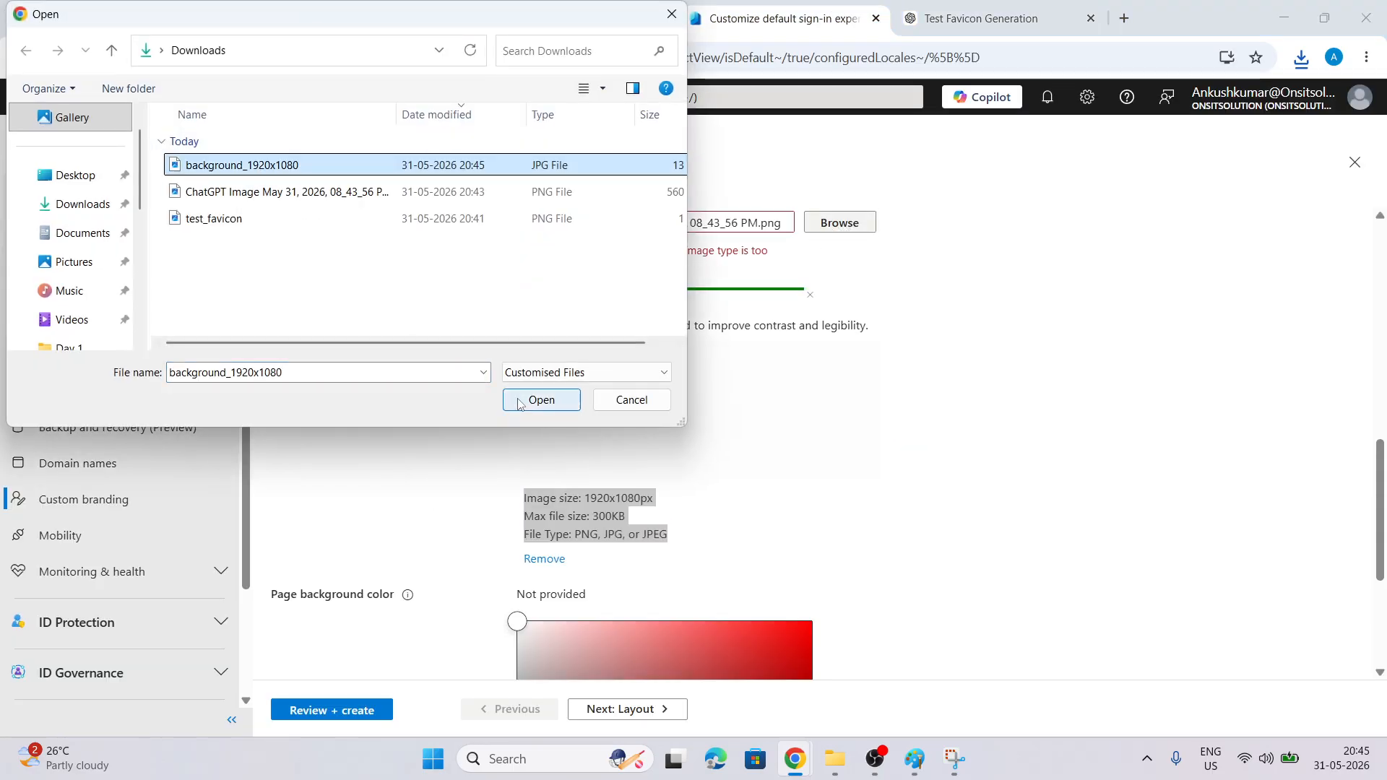
left_click(541, 400)
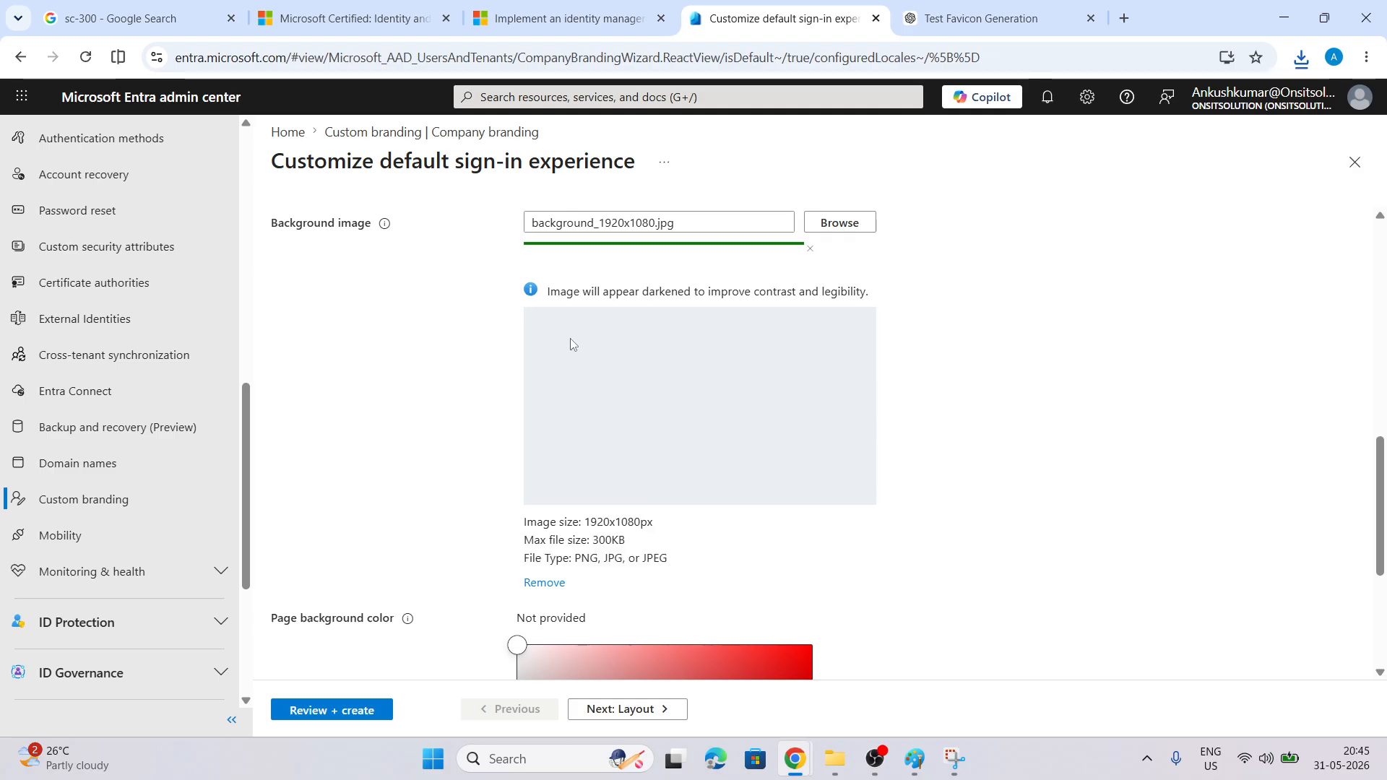
Set the page background colour to #0d0101 and advance to Layout
scroll(636, 403, "down", 3)
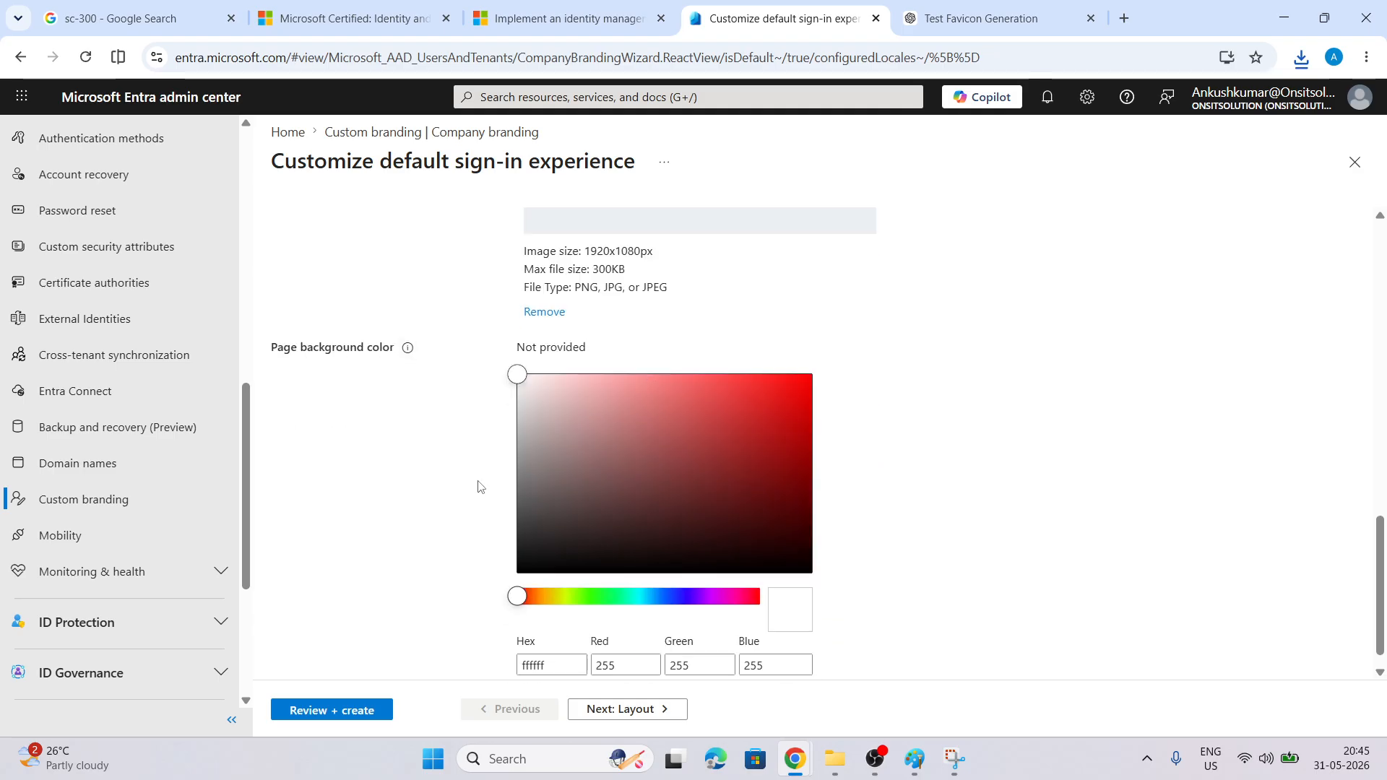
left_click(799, 567)
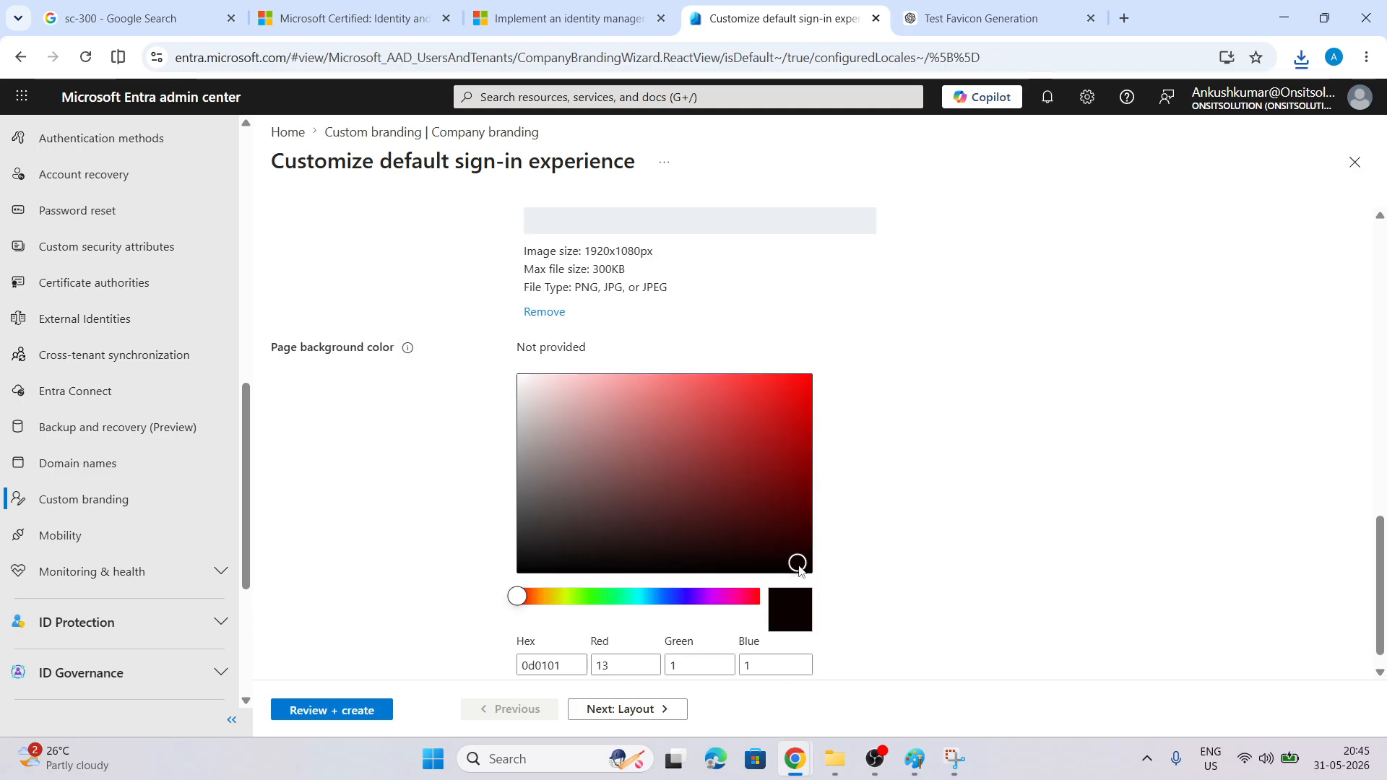
scroll(932, 570, "down", 1)
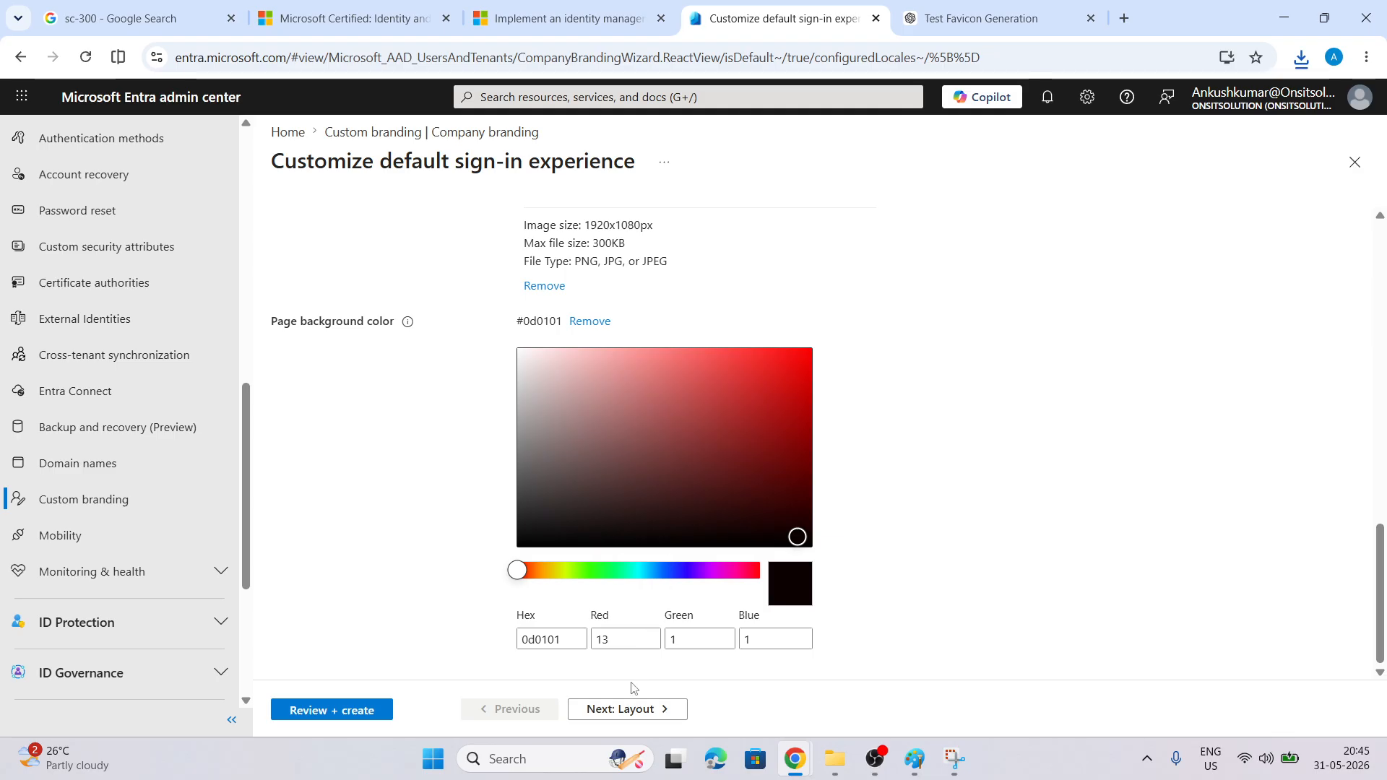
left_click(636, 709)
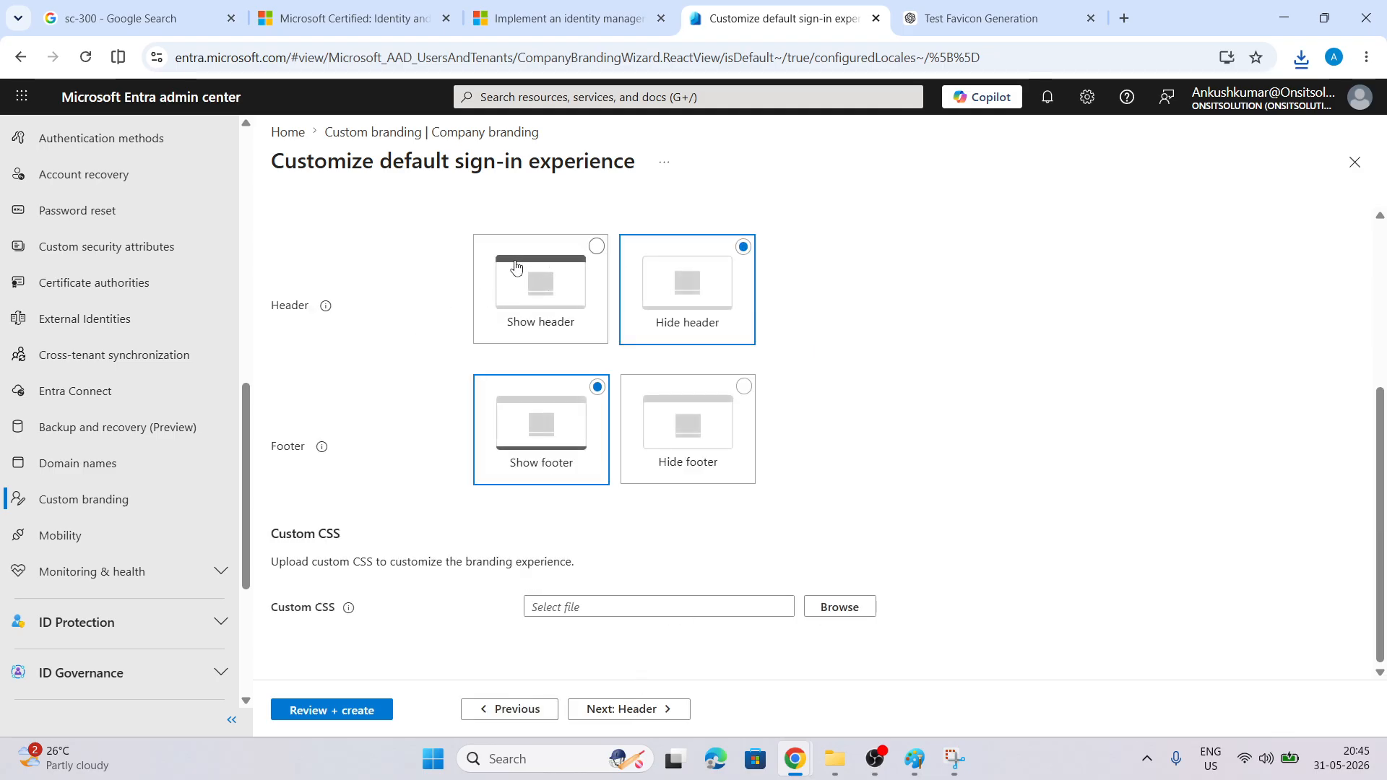
Turn on Show header in the Layout step and continue to Header
left_click(552, 254)
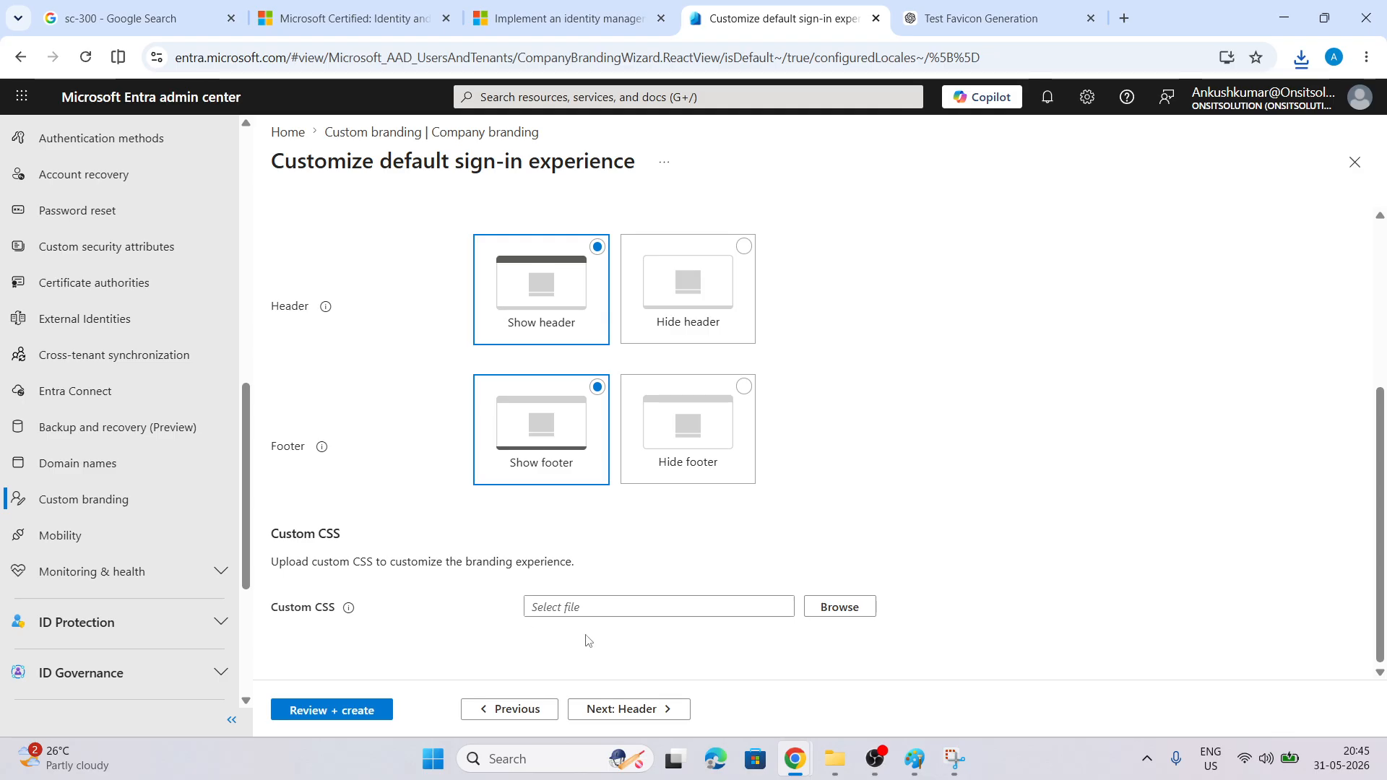
mouse_move(349, 608)
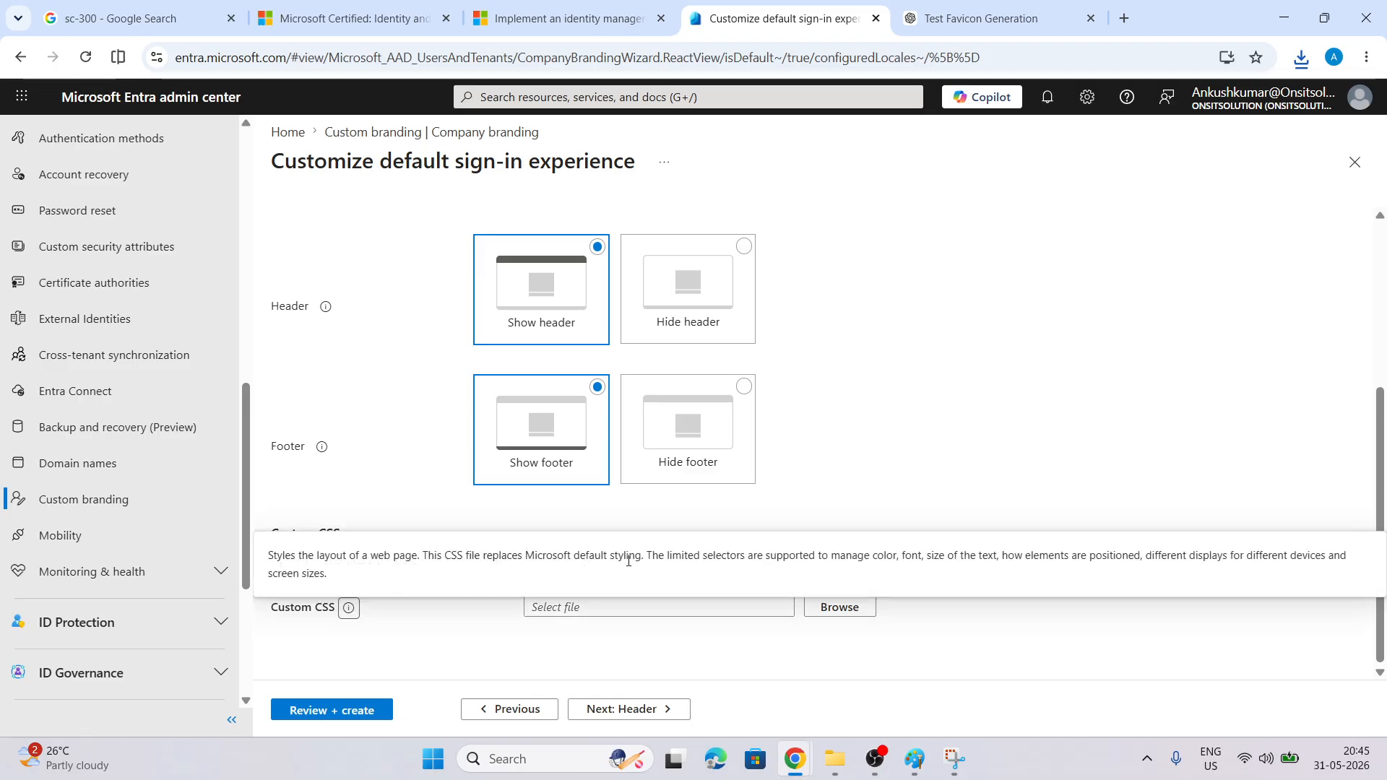
left_click(605, 710)
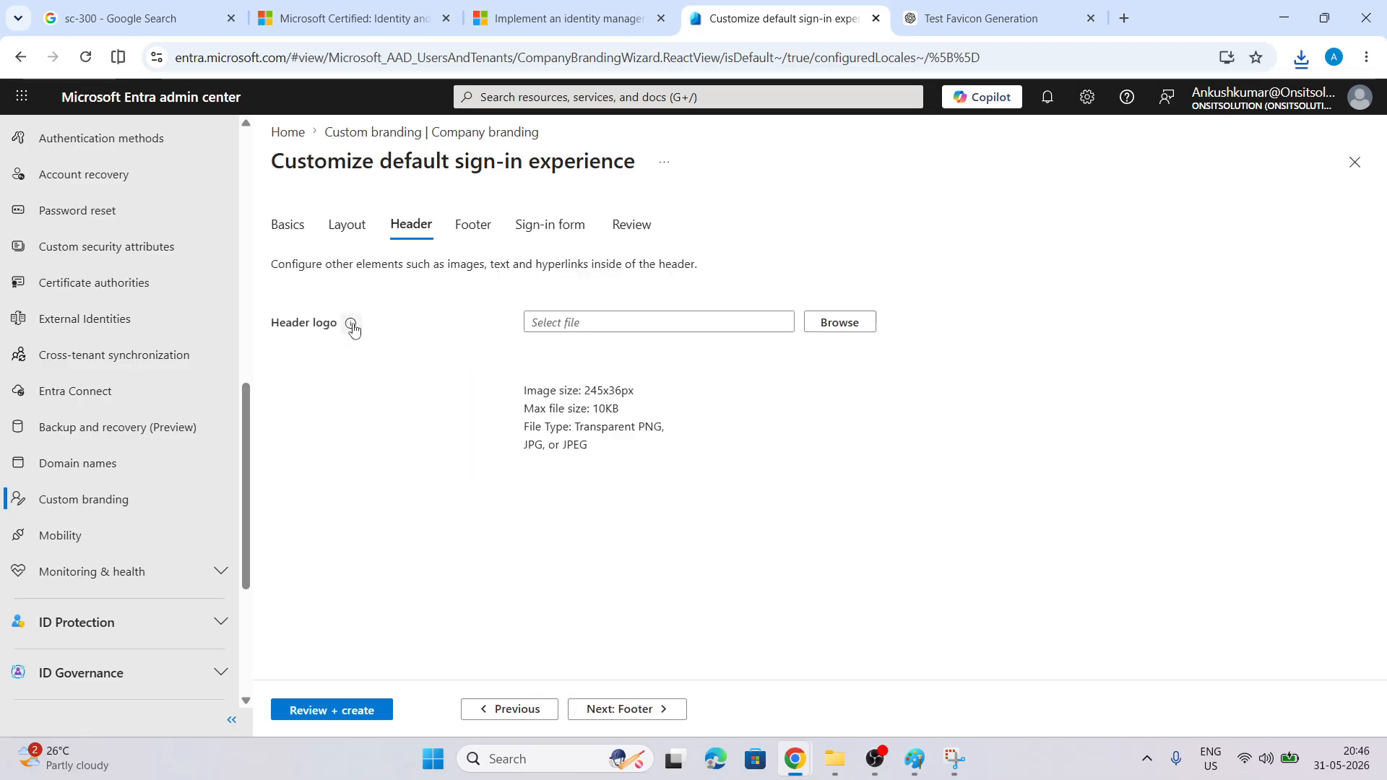
Review the header logo file requirements (245x36px, 10KB)
mouse_move(353, 329)
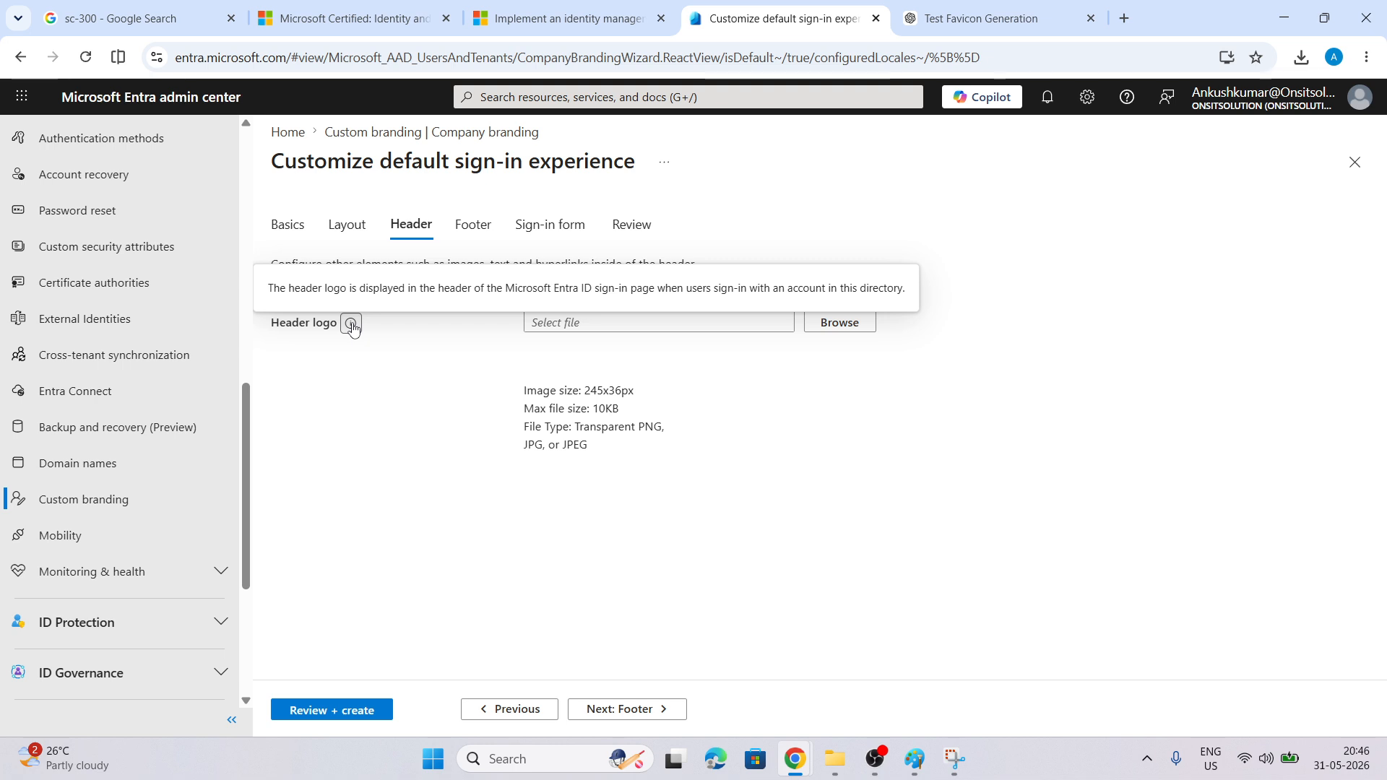
left_click(450, 437)
left_click_drag(628, 473, 525, 397)
left_click(522, 447)
Download test_header_logo.png from the ChatGPT conversation
key("ctrl+Tab")
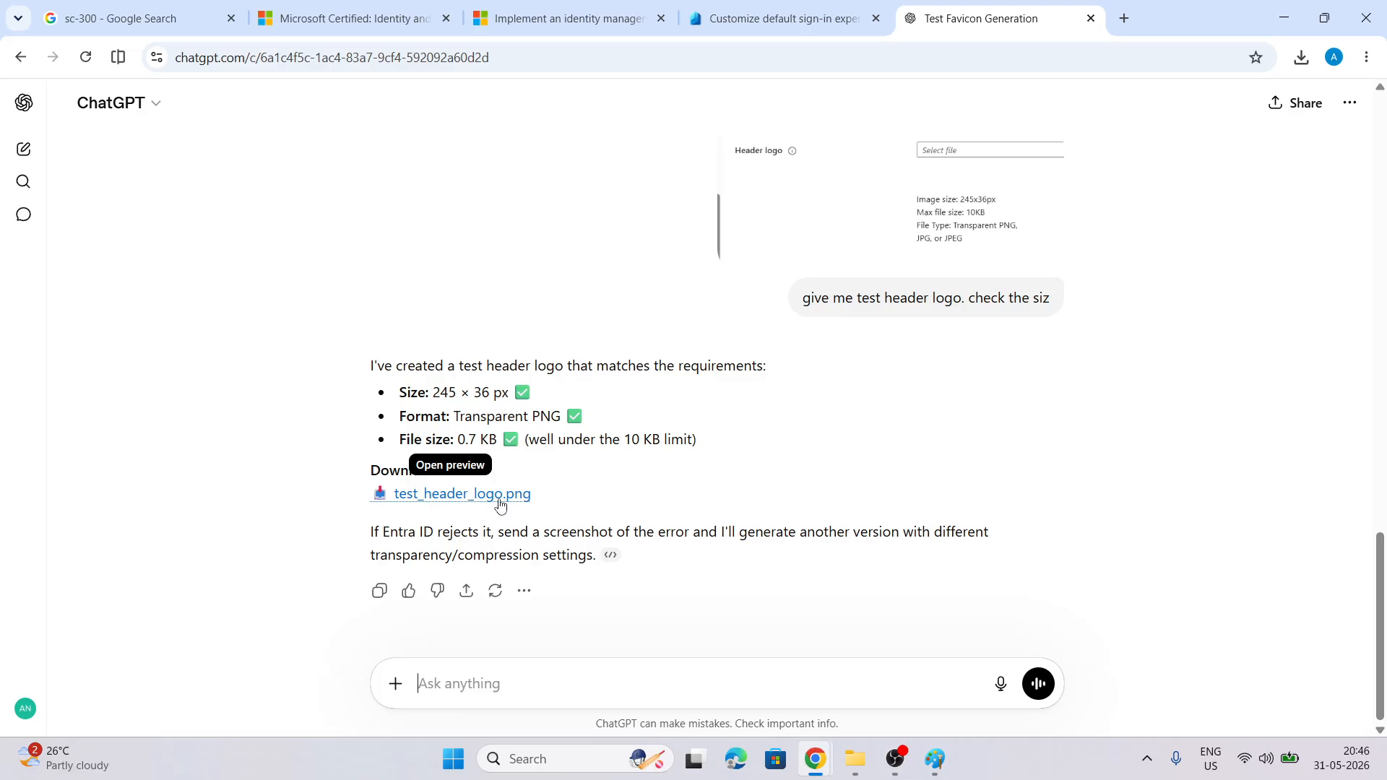
left_click(500, 505)
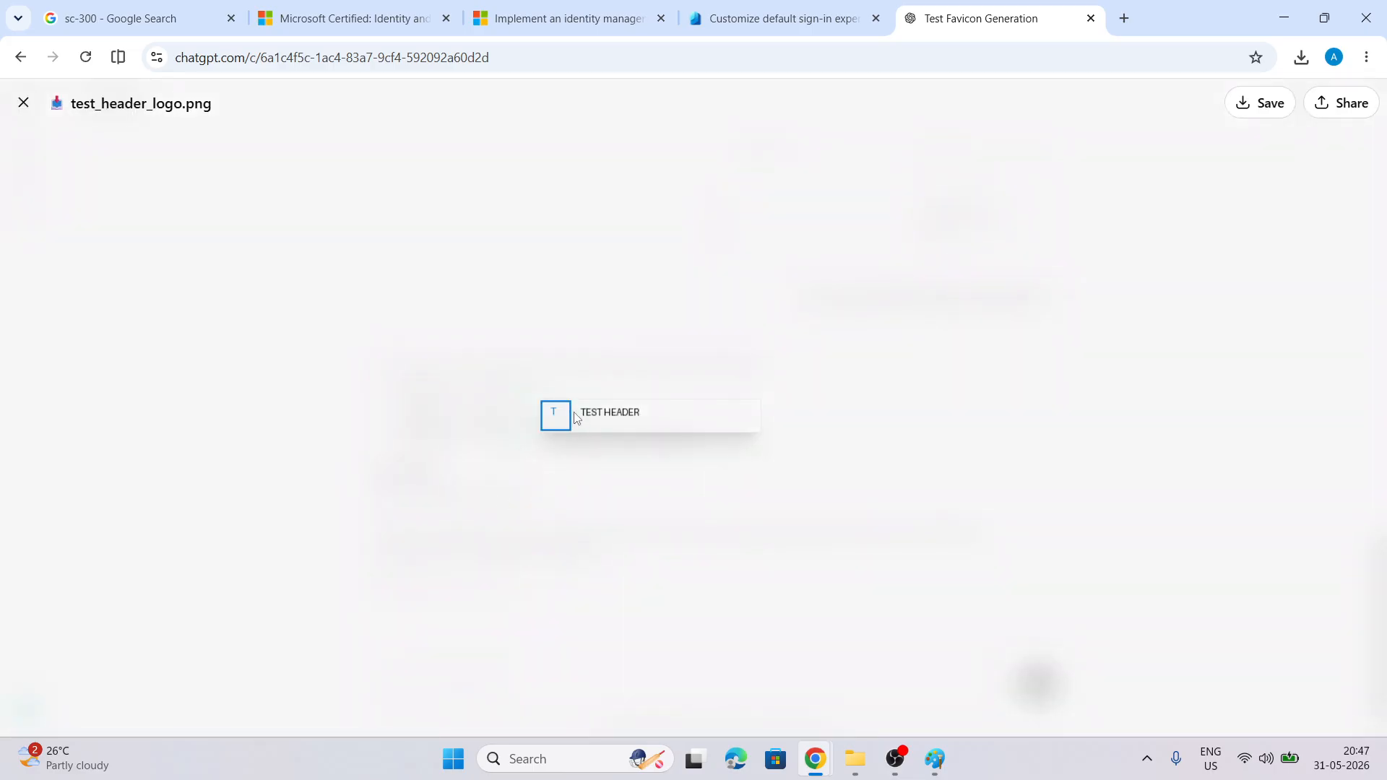
left_click(1263, 106)
left_click(740, 25)
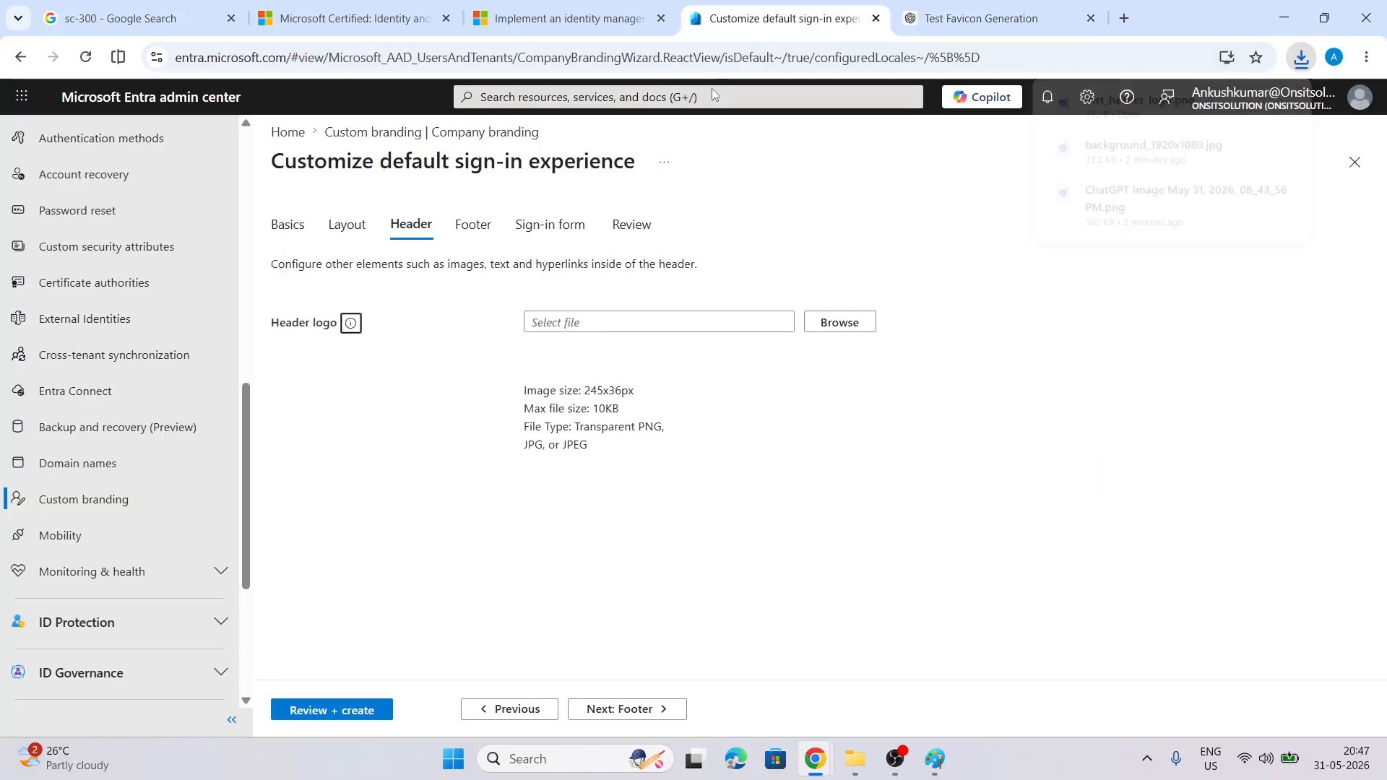
Upload test_header_logo.png as the header logo and continue to Footer
left_click(831, 322)
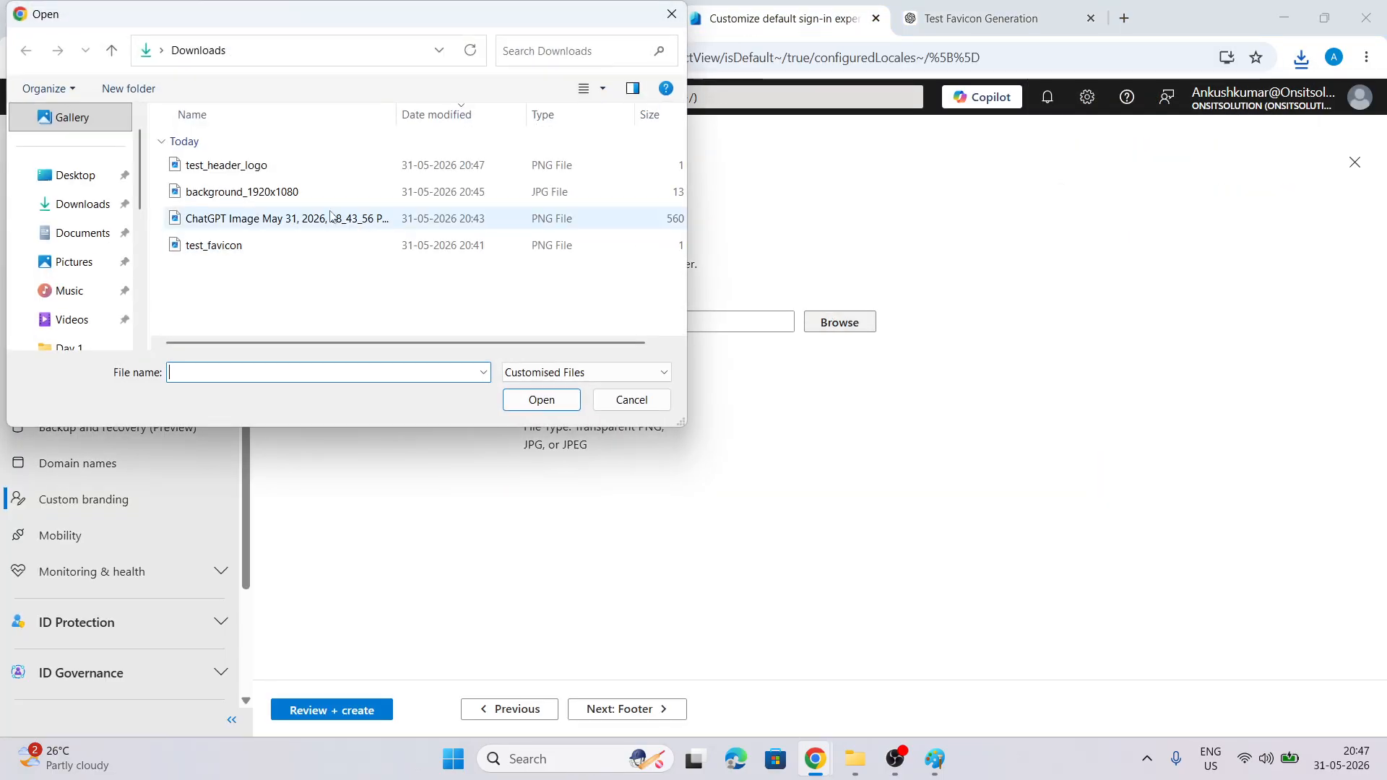
left_click(289, 165)
left_click(542, 400)
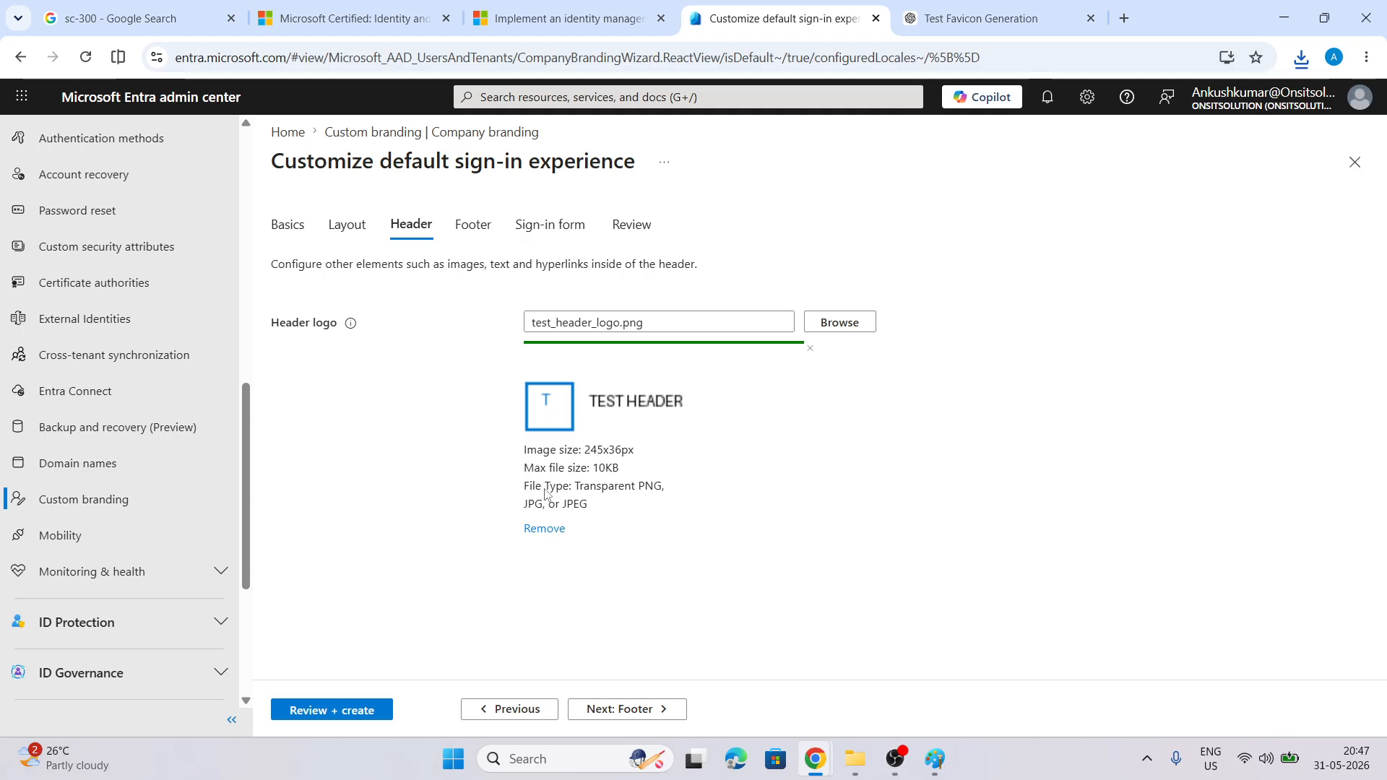
left_click(636, 714)
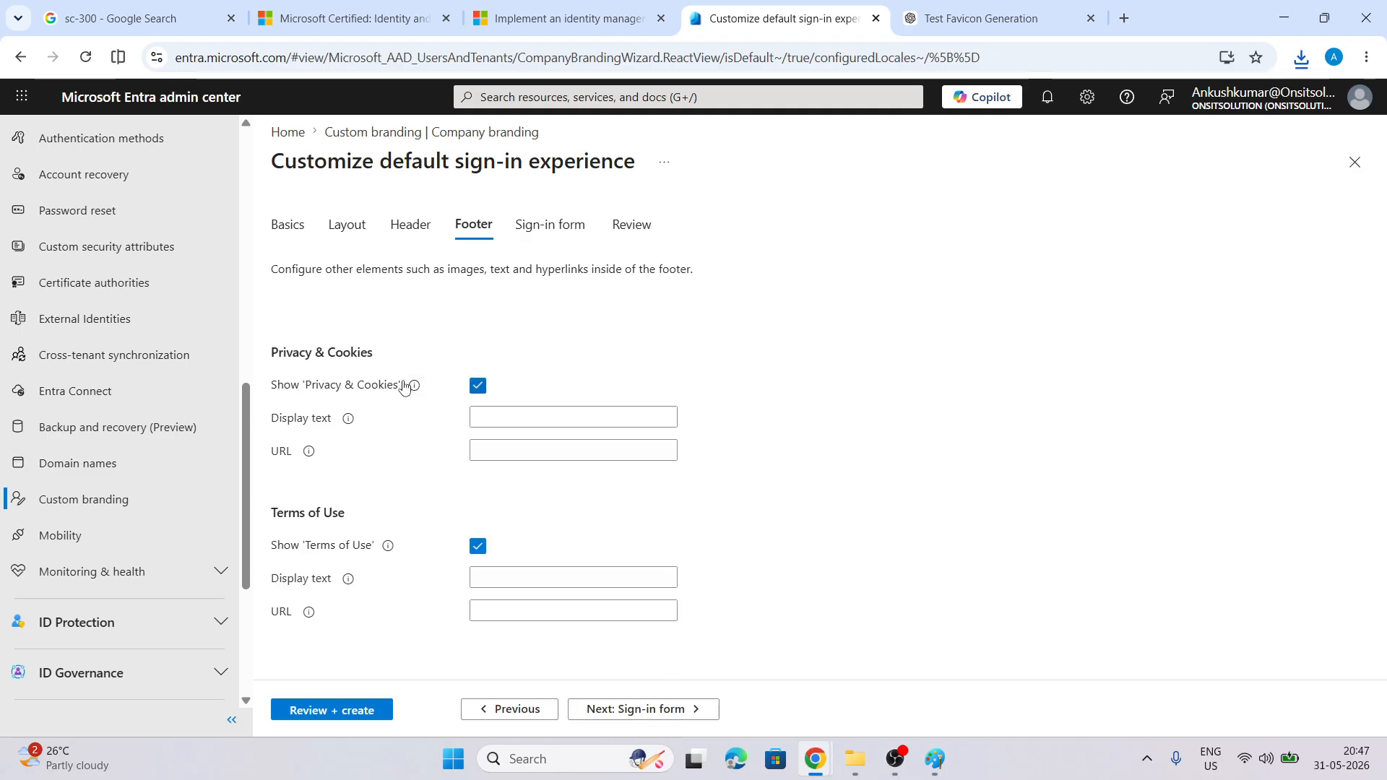
Set the Privacy & Cookies display text to 'Privacy & Cookies'
left_click(513, 420)
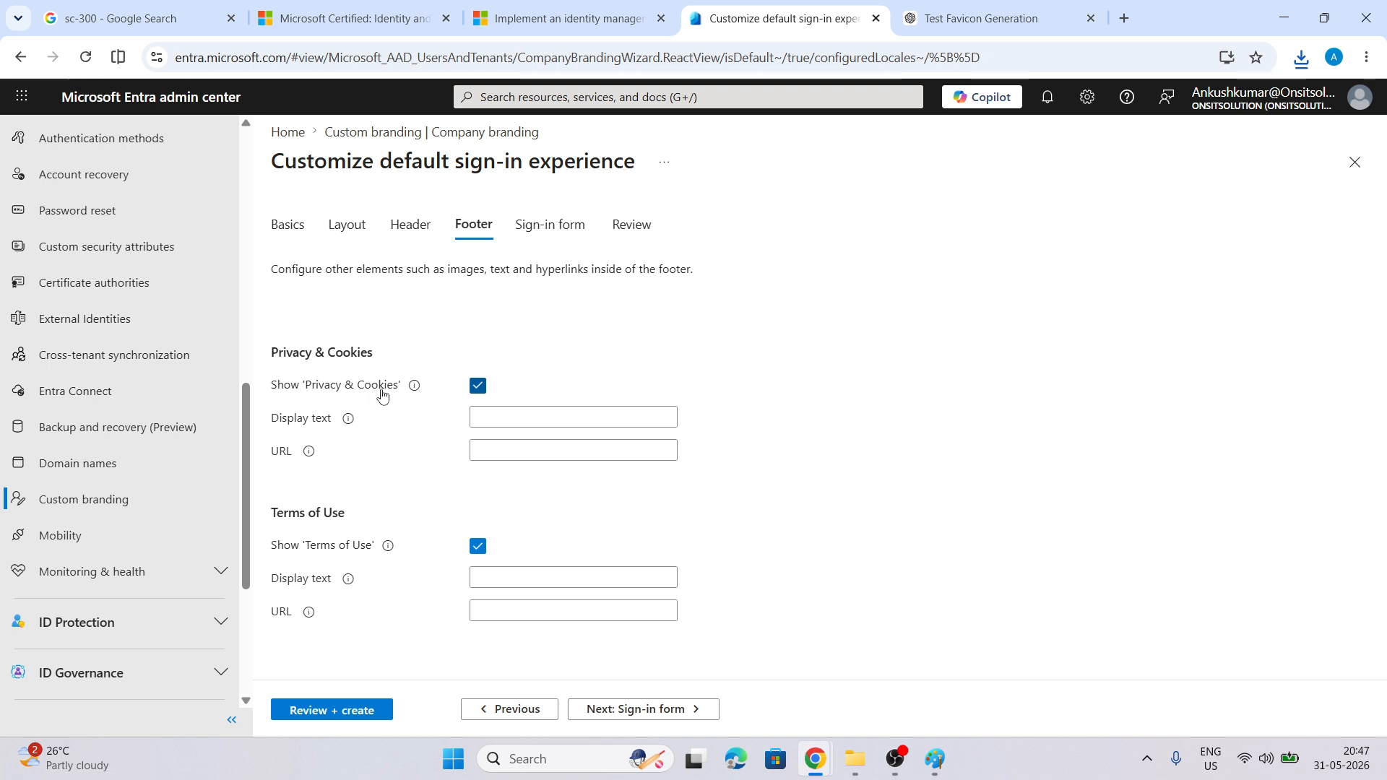
left_click(513, 420)
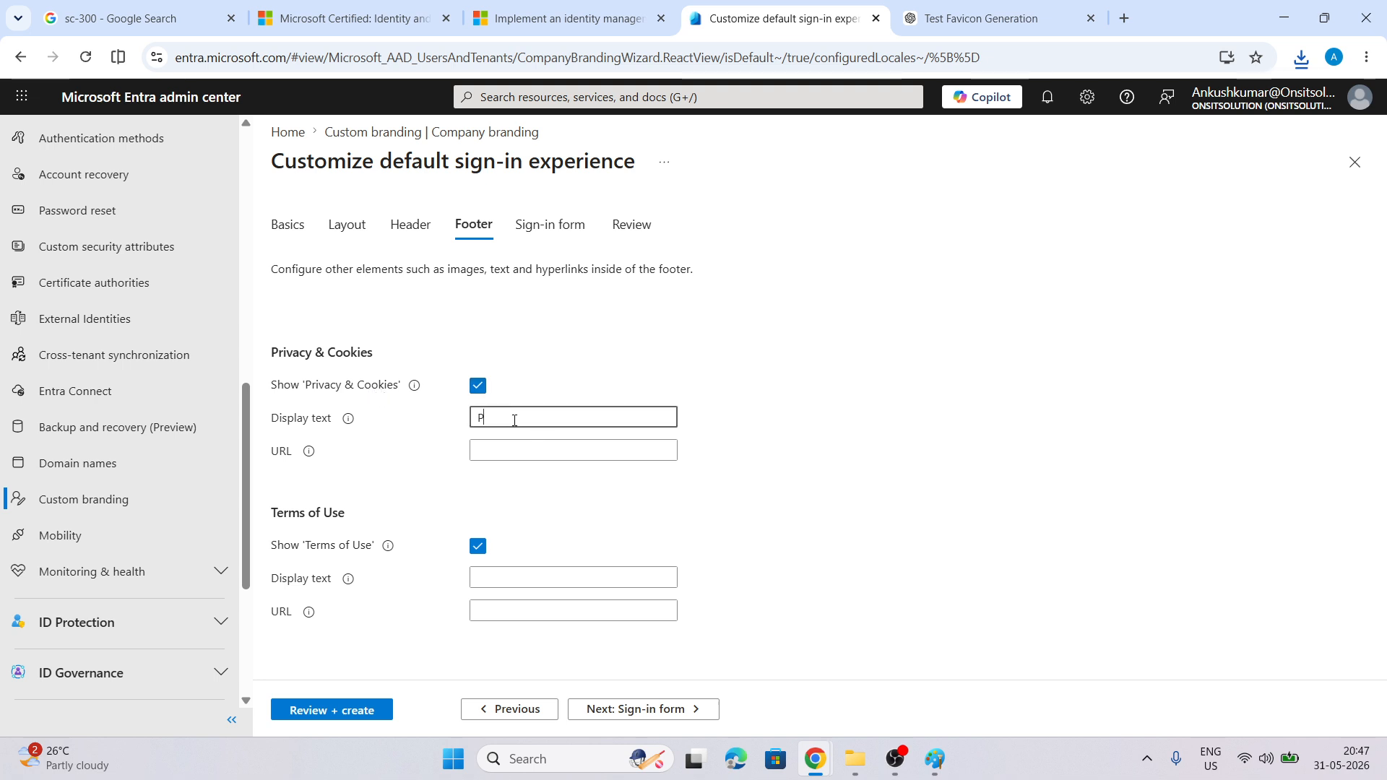
left_click_drag(382, 351, 269, 329)
key("ctrl+c")
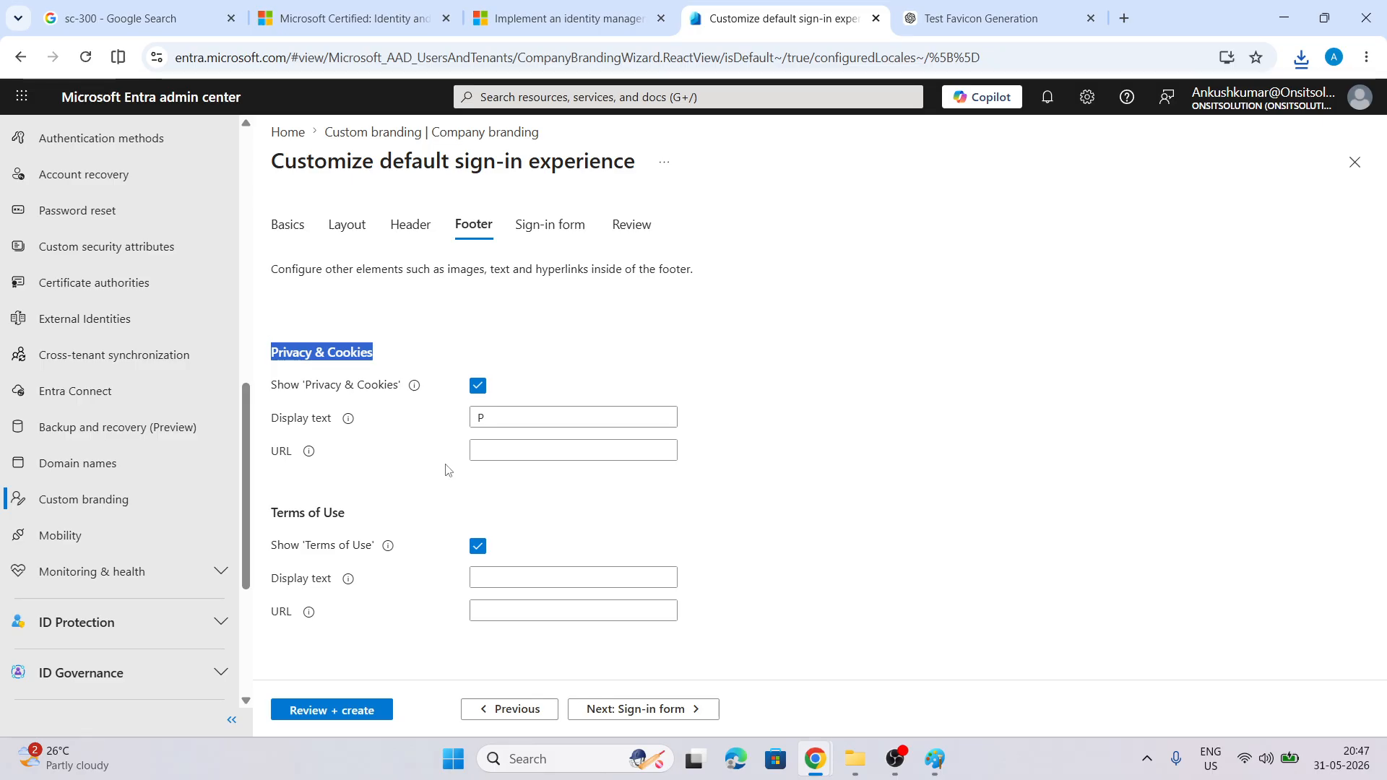
left_click(487, 415)
key("ctrl+v")
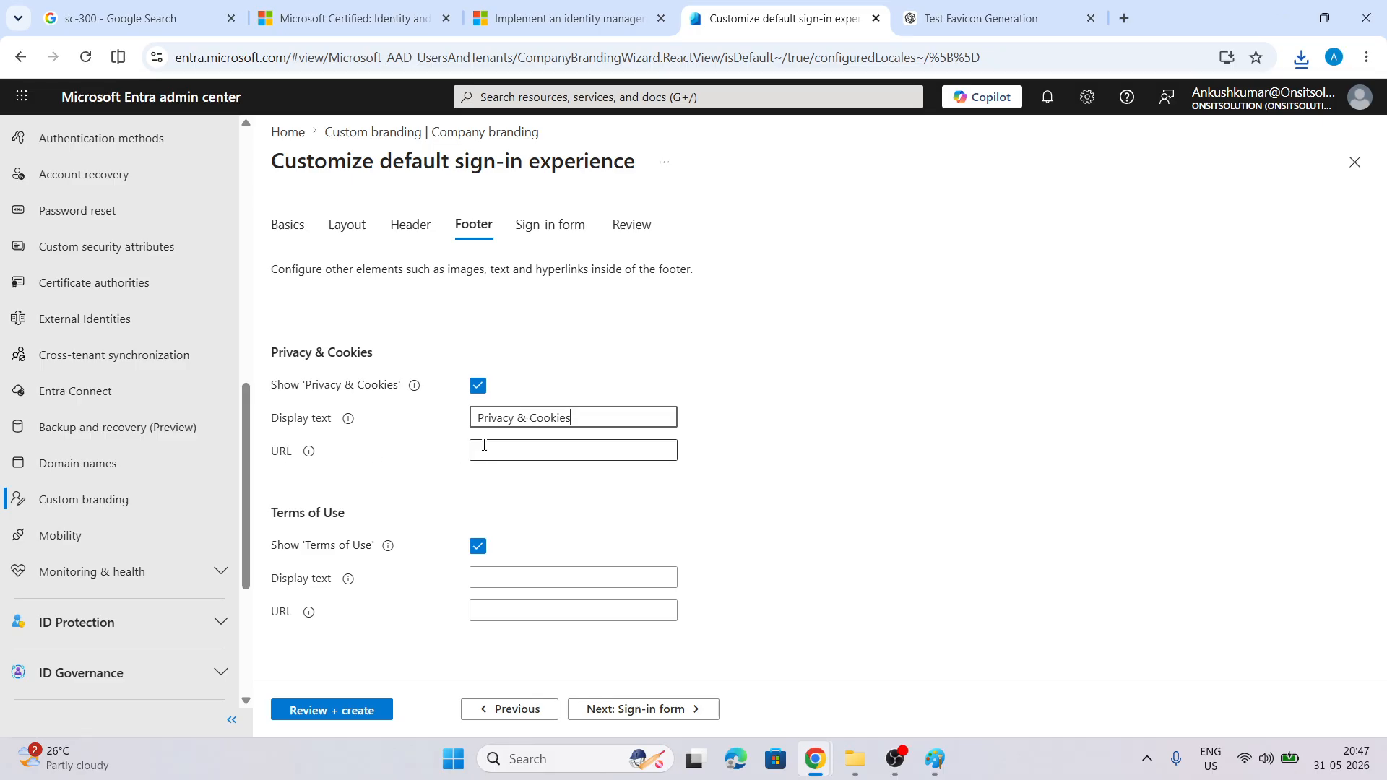
Set the Terms of Use display text to 'Terms of Use' and continue to Sign-in form
left_click_drag(346, 509, 270, 508)
key("ctrl+c")
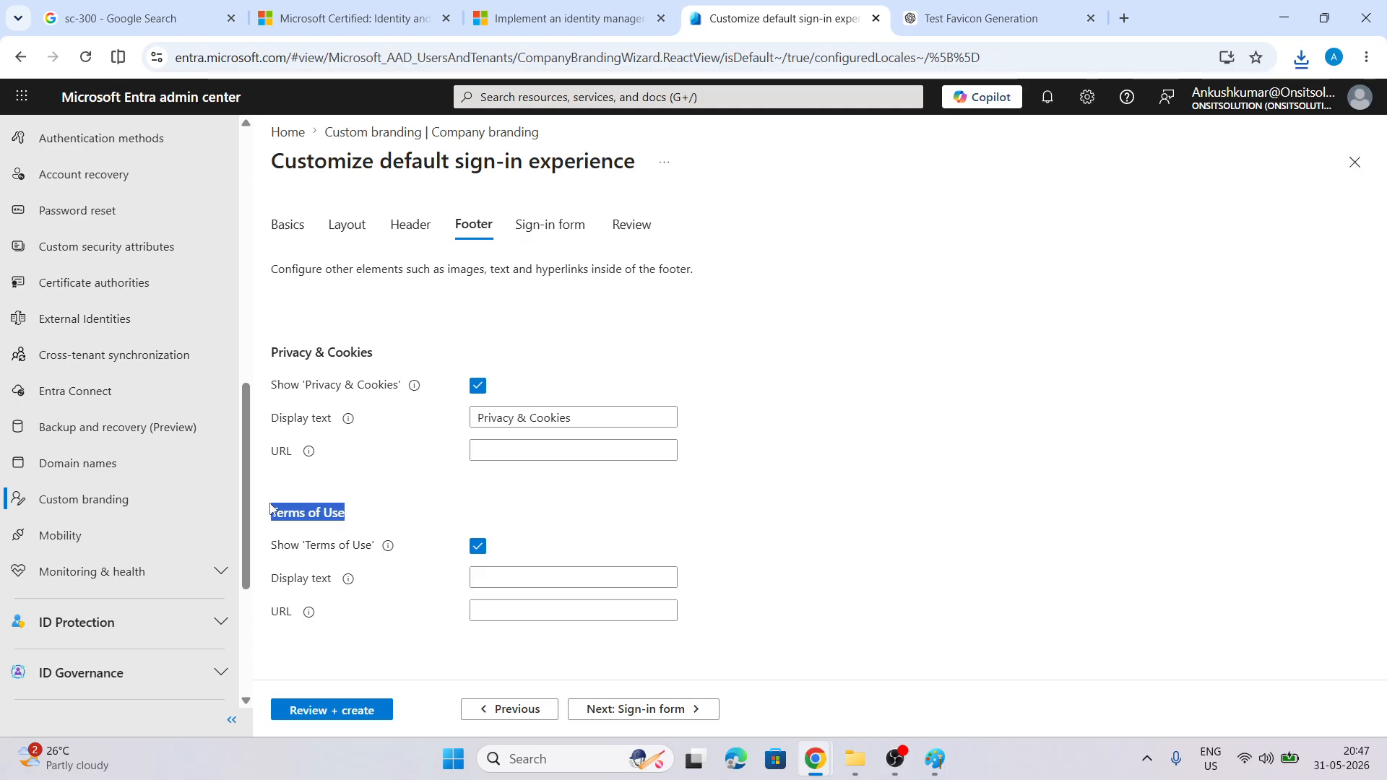
left_click(545, 578)
key("ctrl+v")
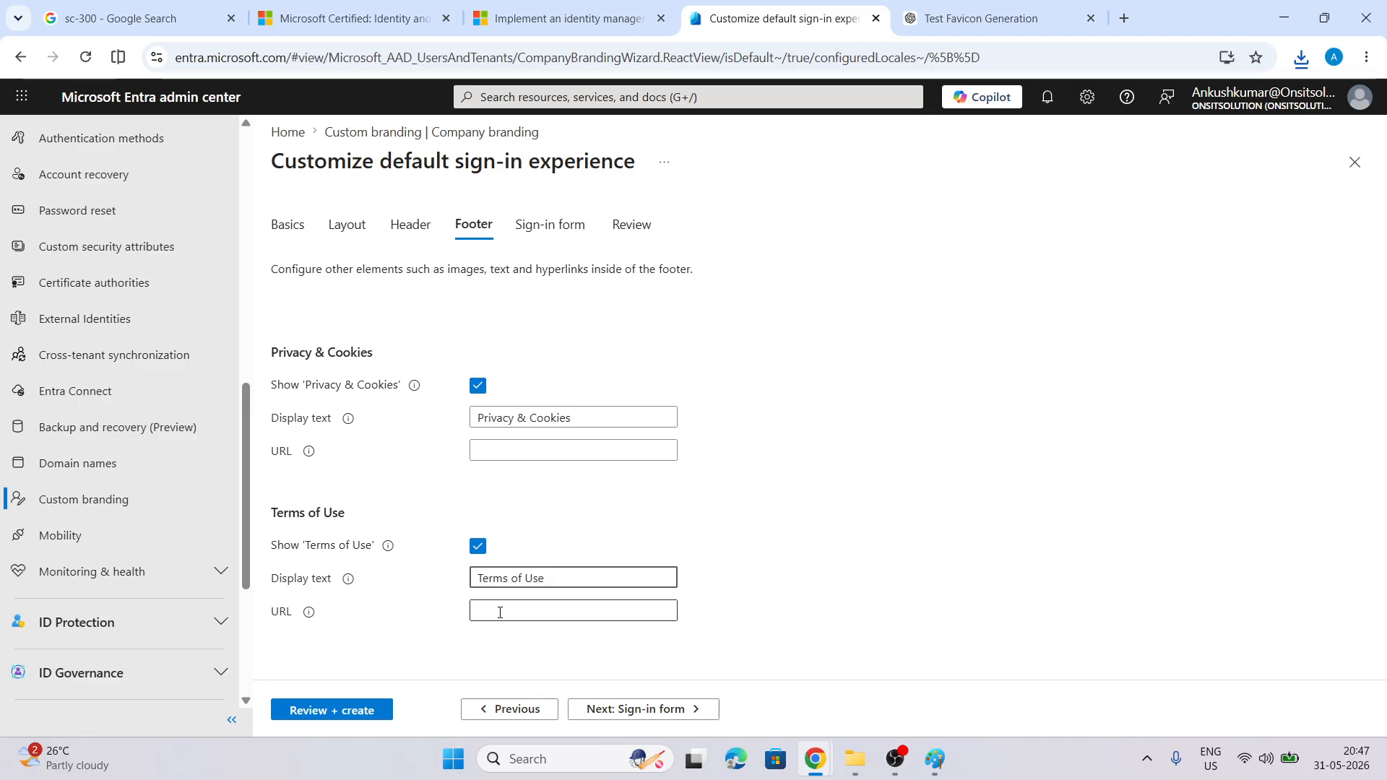
left_click(645, 709)
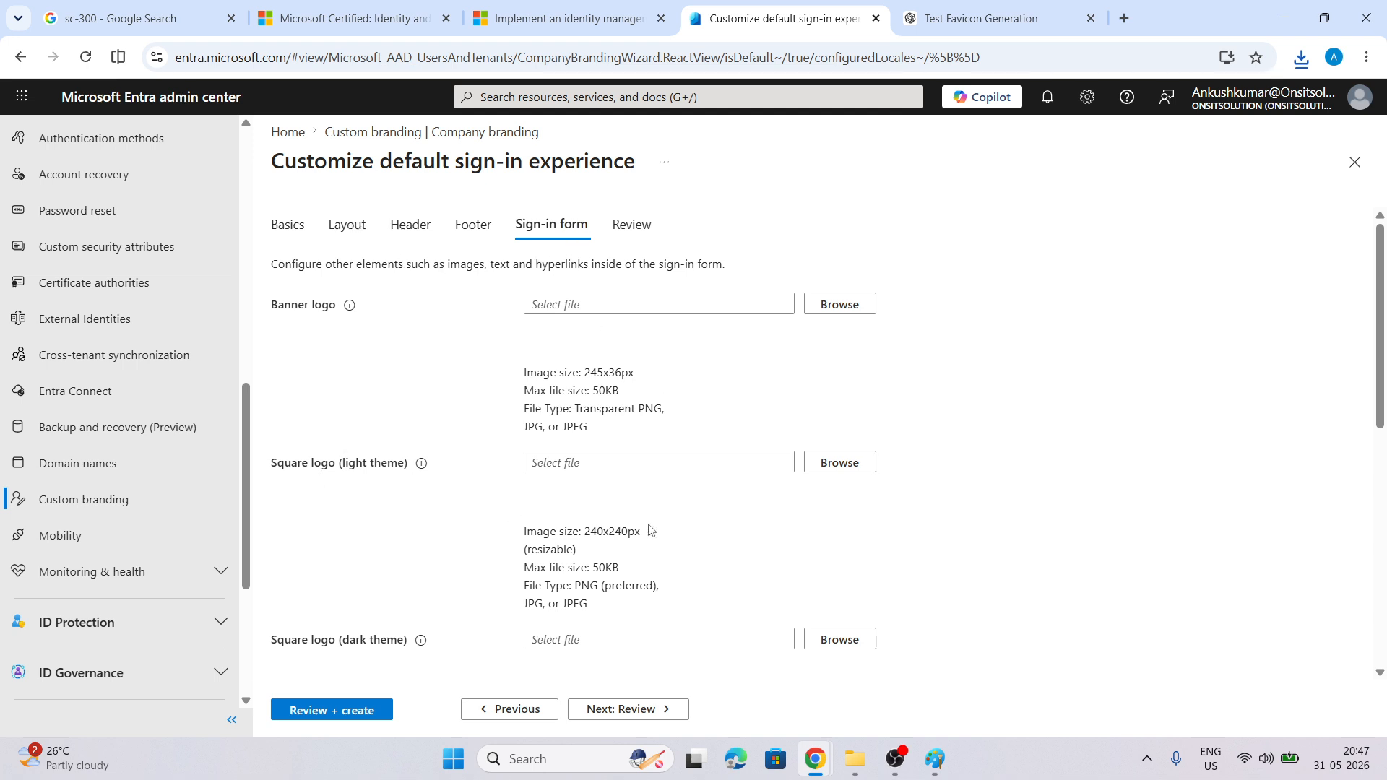
Enter onsitsolutions.shop as the username hint and proceed to Review
scroll(650, 529, "down", 4)
scroll(445, 436, "down", 4)
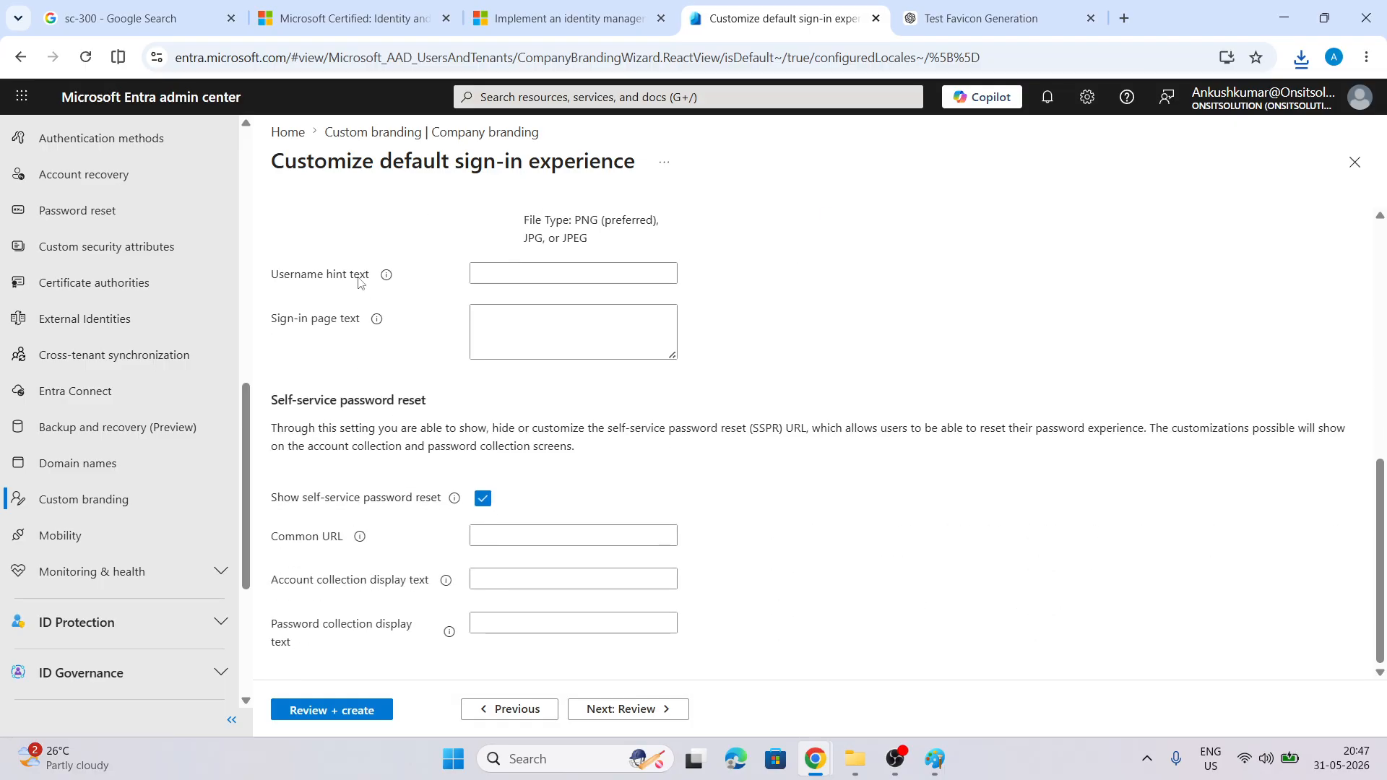
left_click(489, 274)
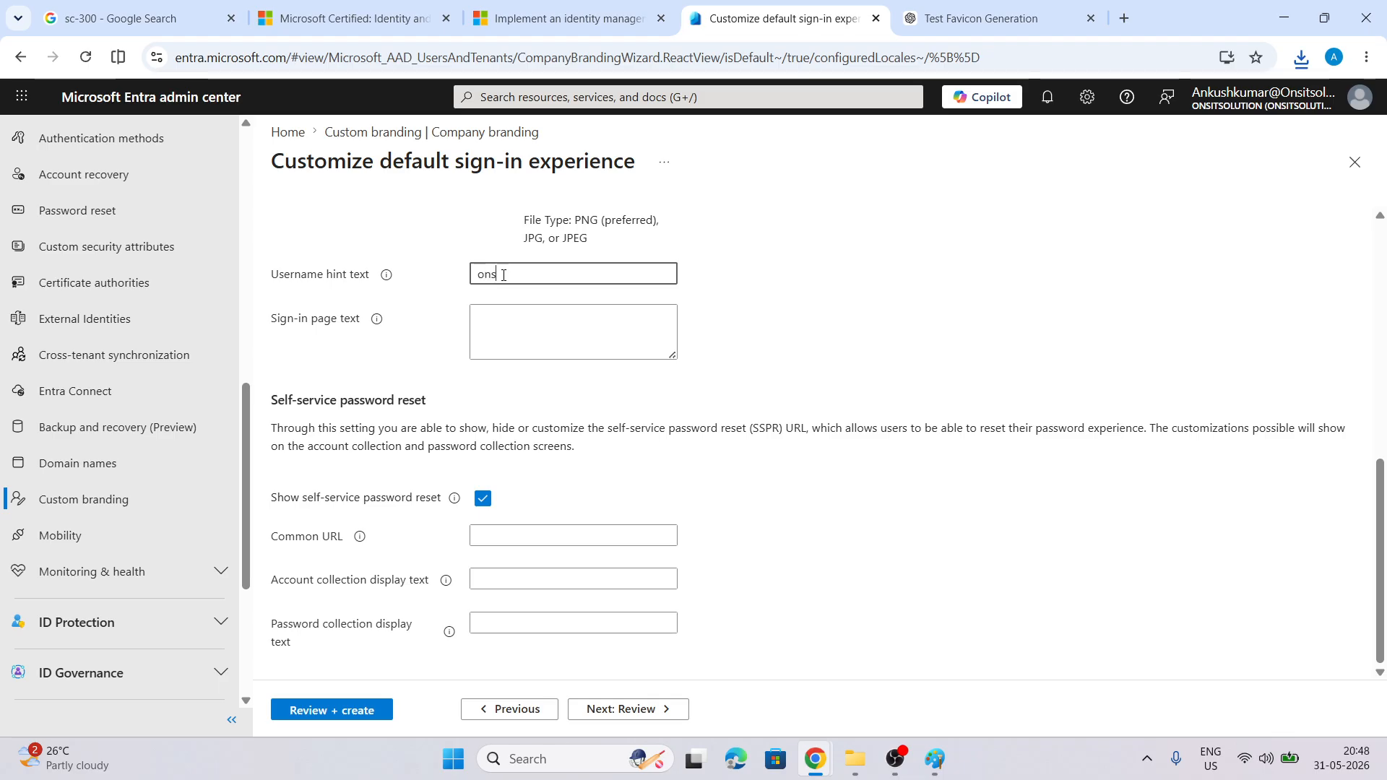
type("ions.shop")
left_click(497, 538)
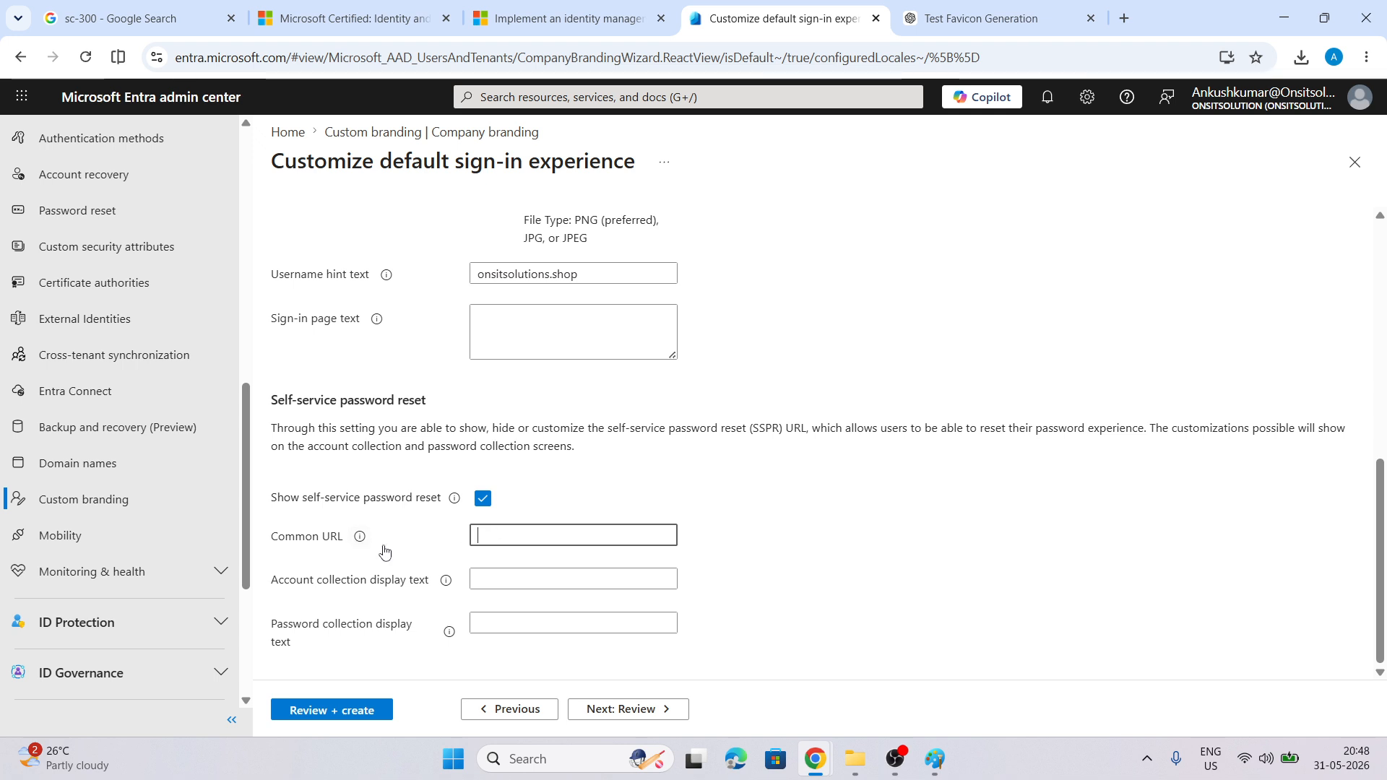
left_click(607, 710)
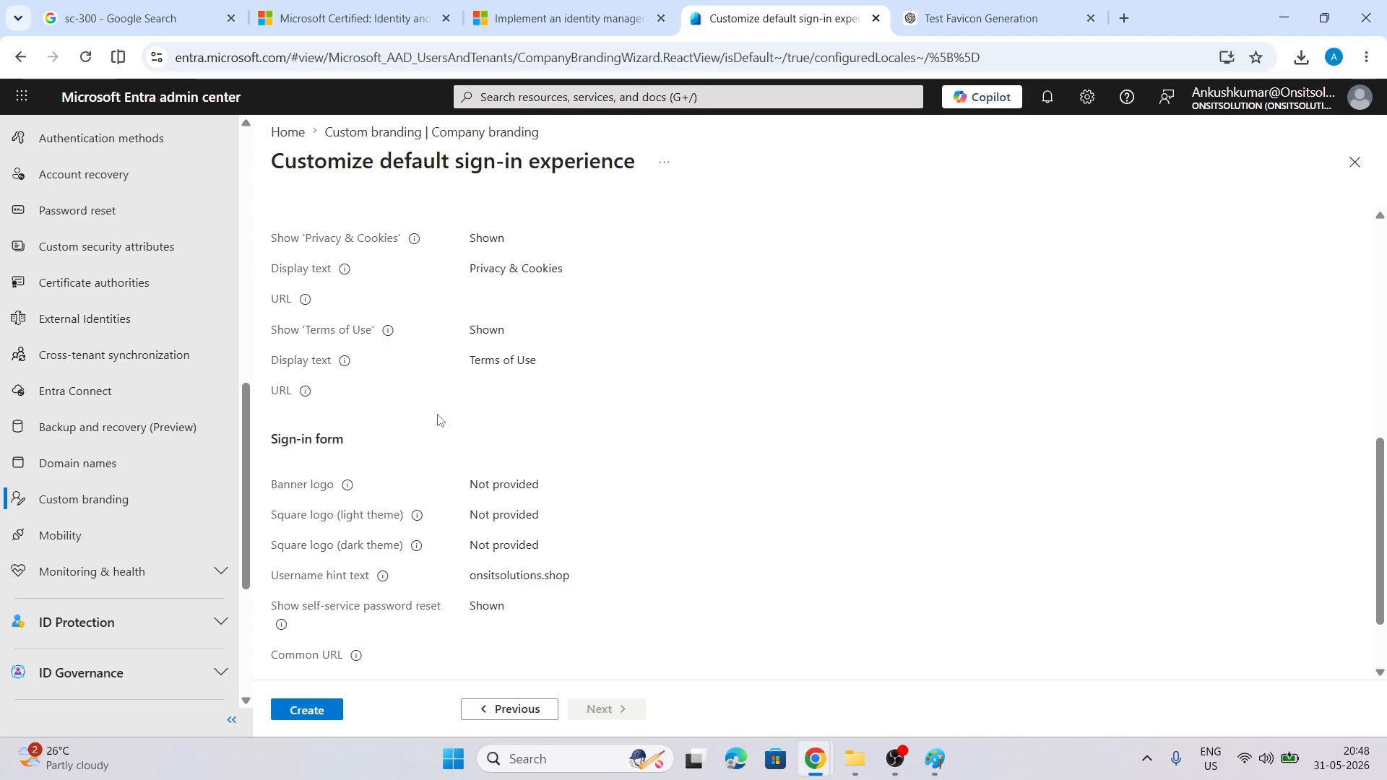
Create the default branding and confirm the 'Successfully created default branding' notice
scroll(315, 655, "down", 2)
left_click(305, 710)
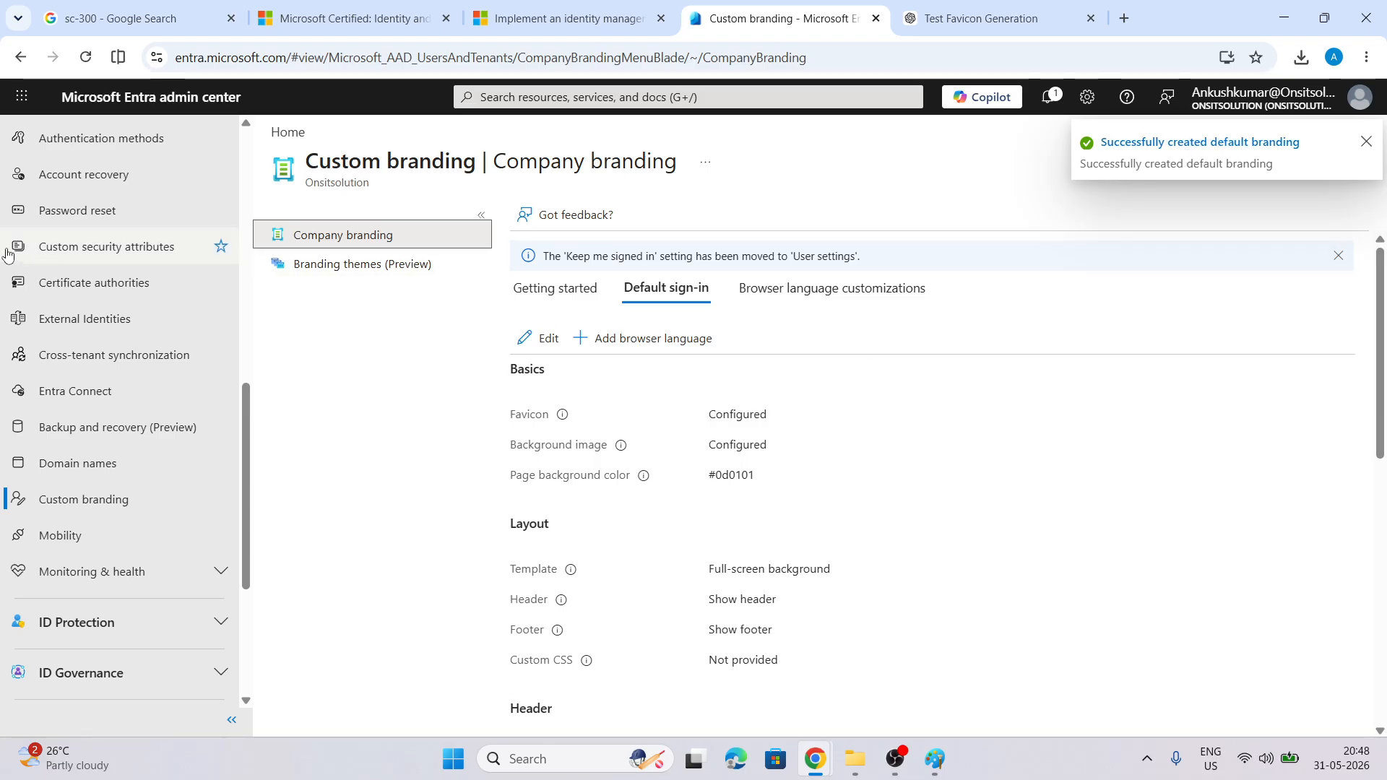
scroll(76, 319, "up", 5)
scroll(75, 319, "up", 6)
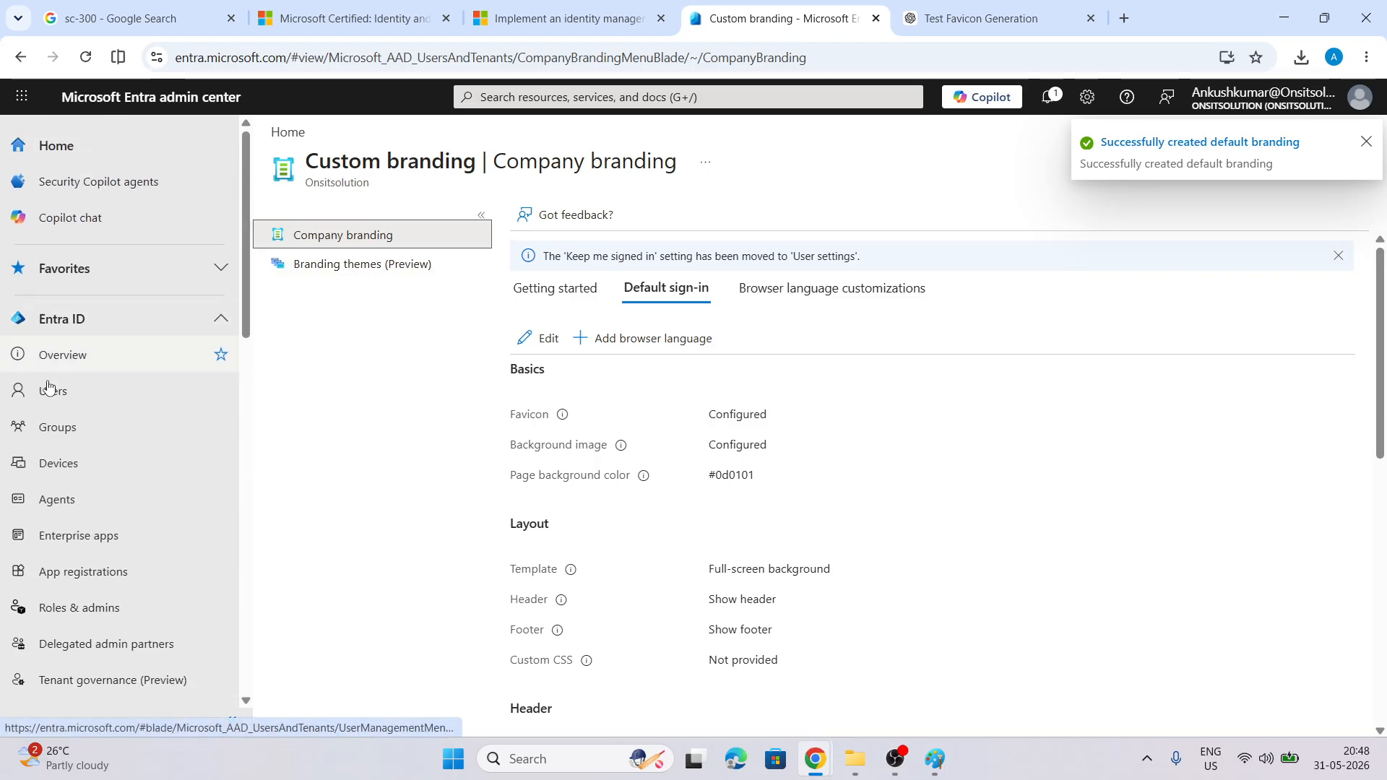
Start a new internal user with principal name Test on the Onsitsolution.onmicrosoft.com domain
left_click(53, 390)
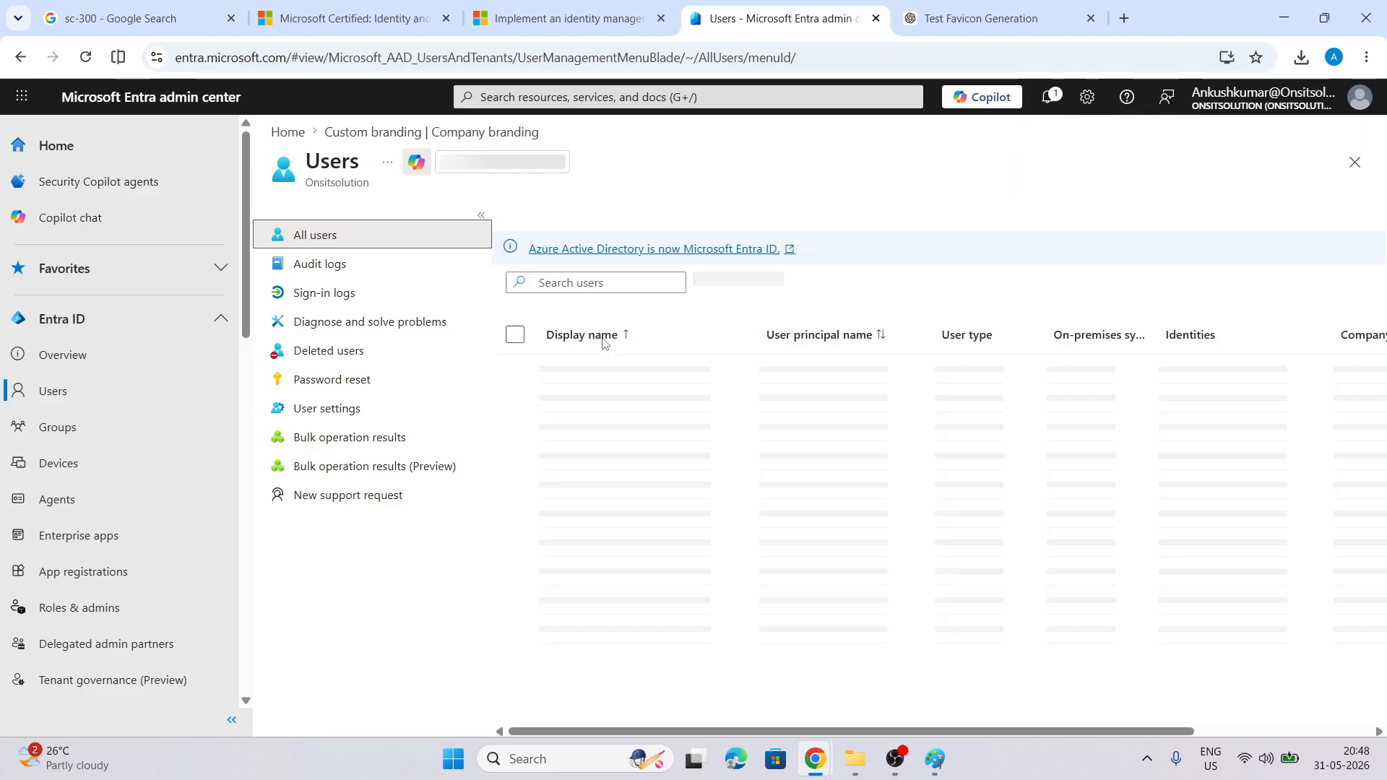
left_click(571, 217)
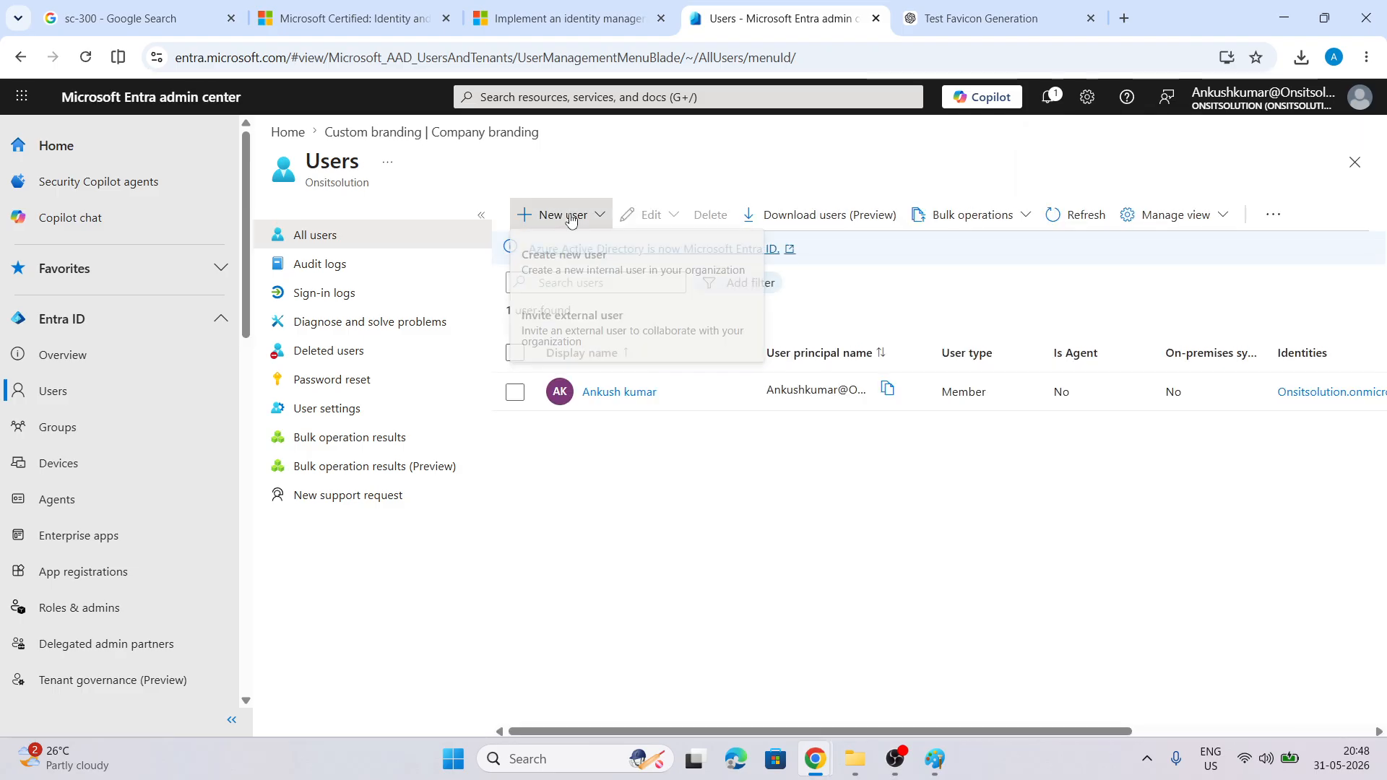
left_click(548, 270)
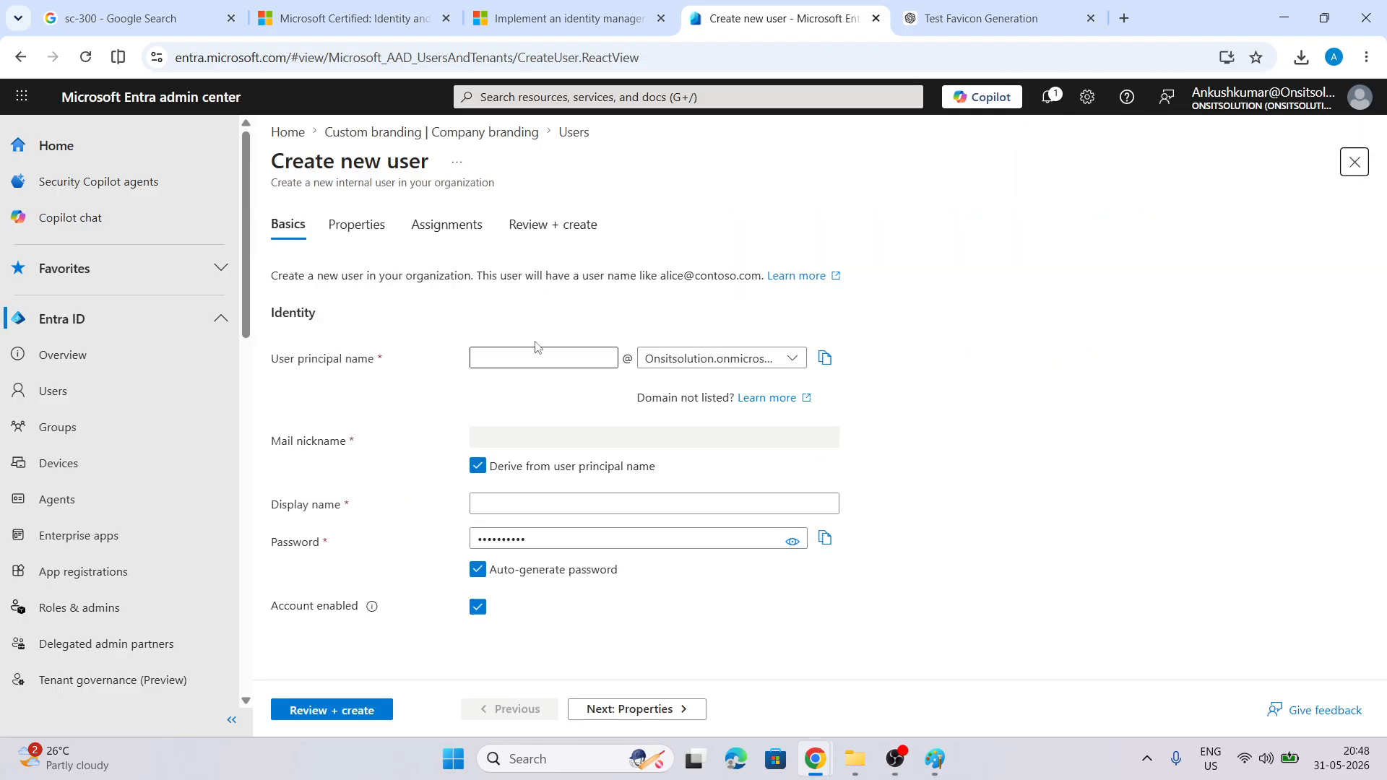
left_click(791, 369)
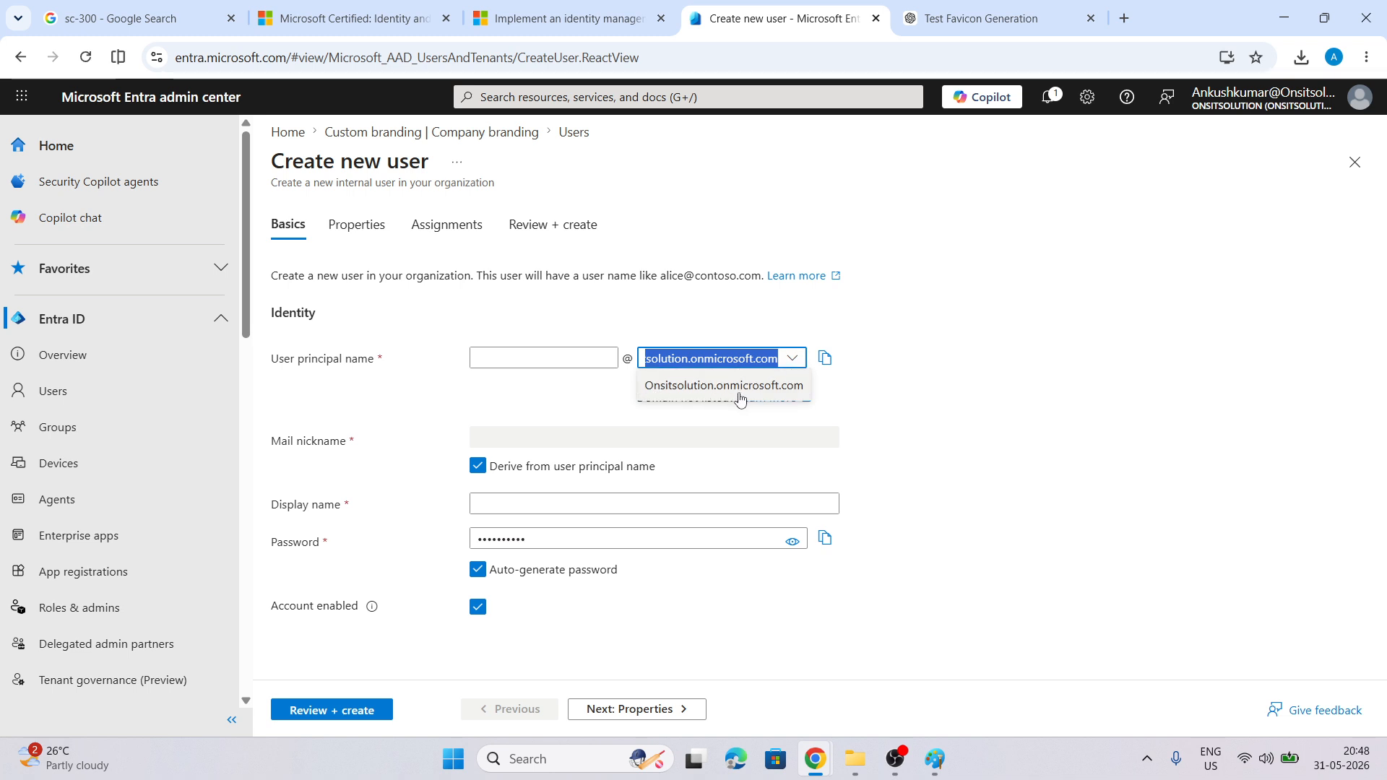
left_click(934, 408)
left_click(532, 354)
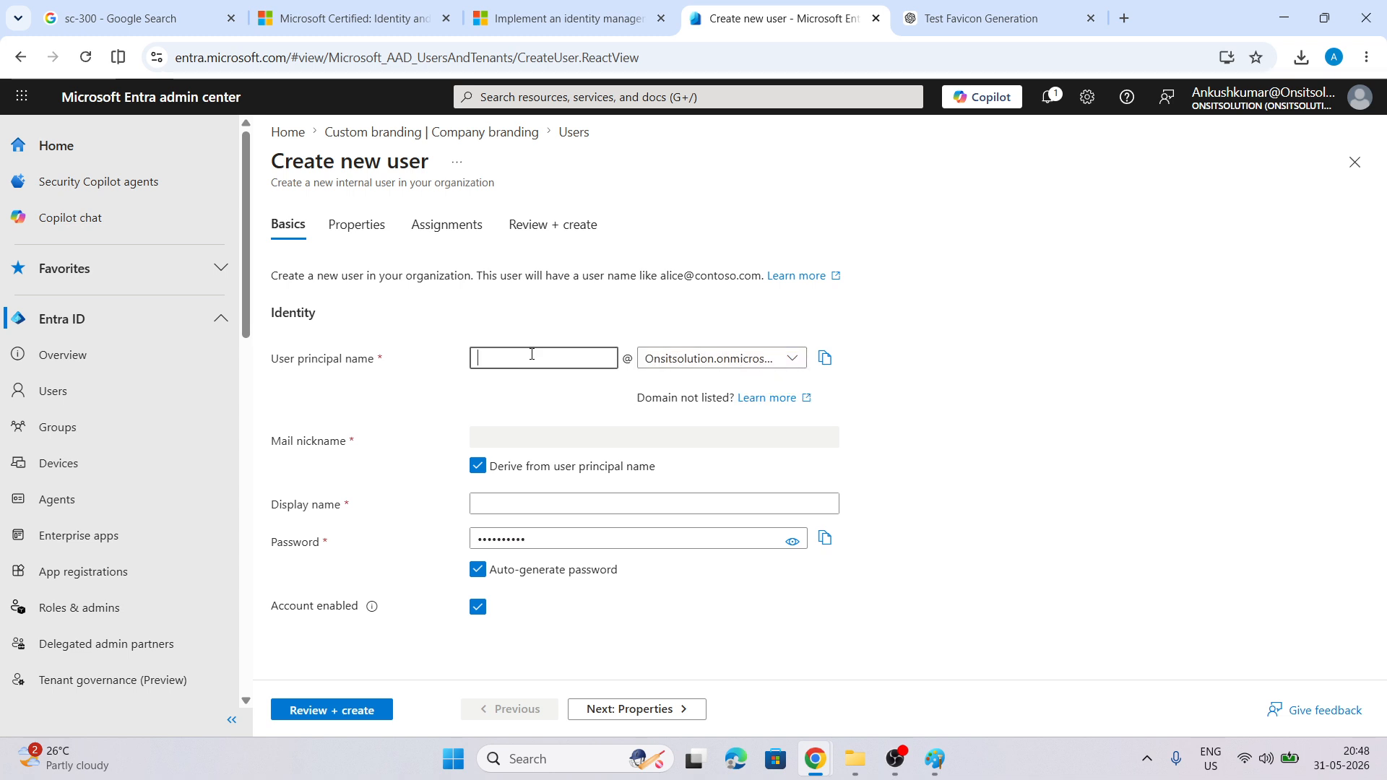
type("Test")
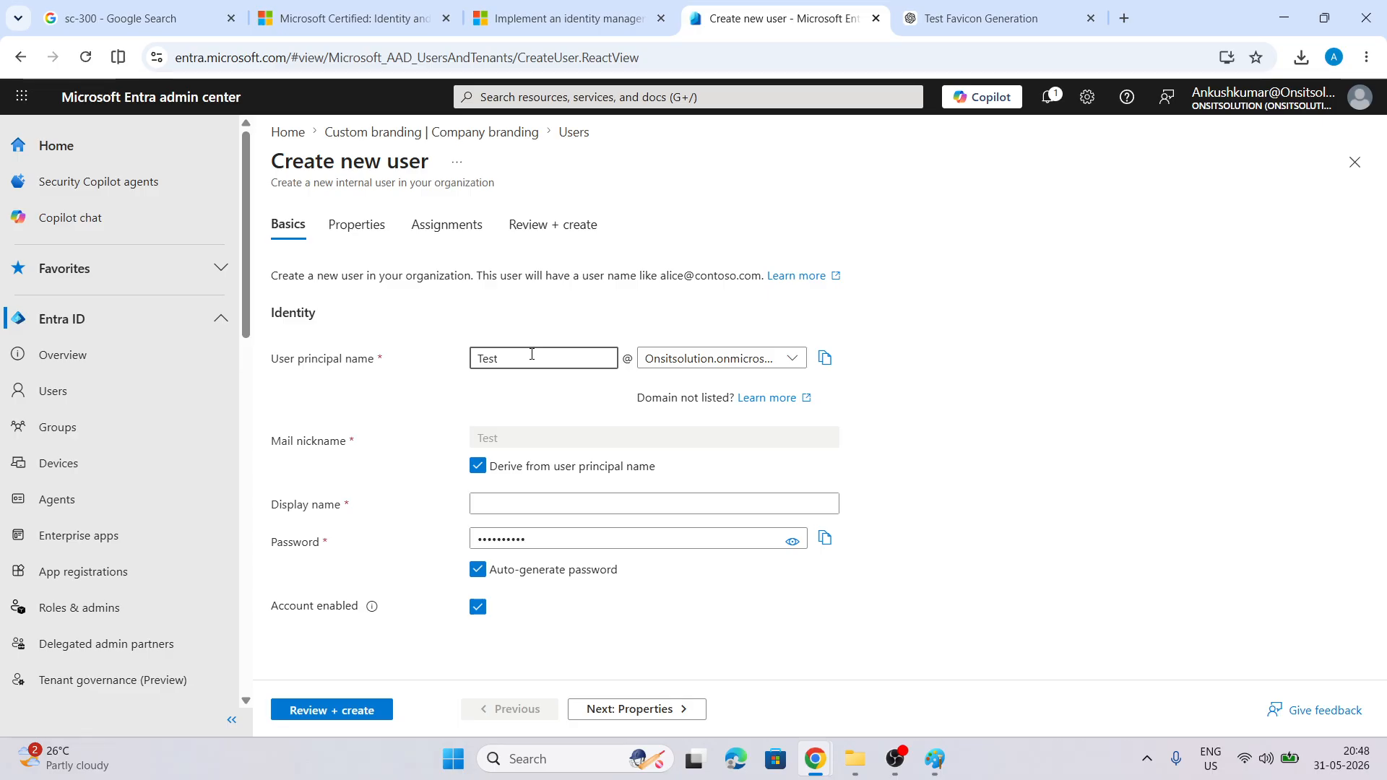
left_click(480, 506)
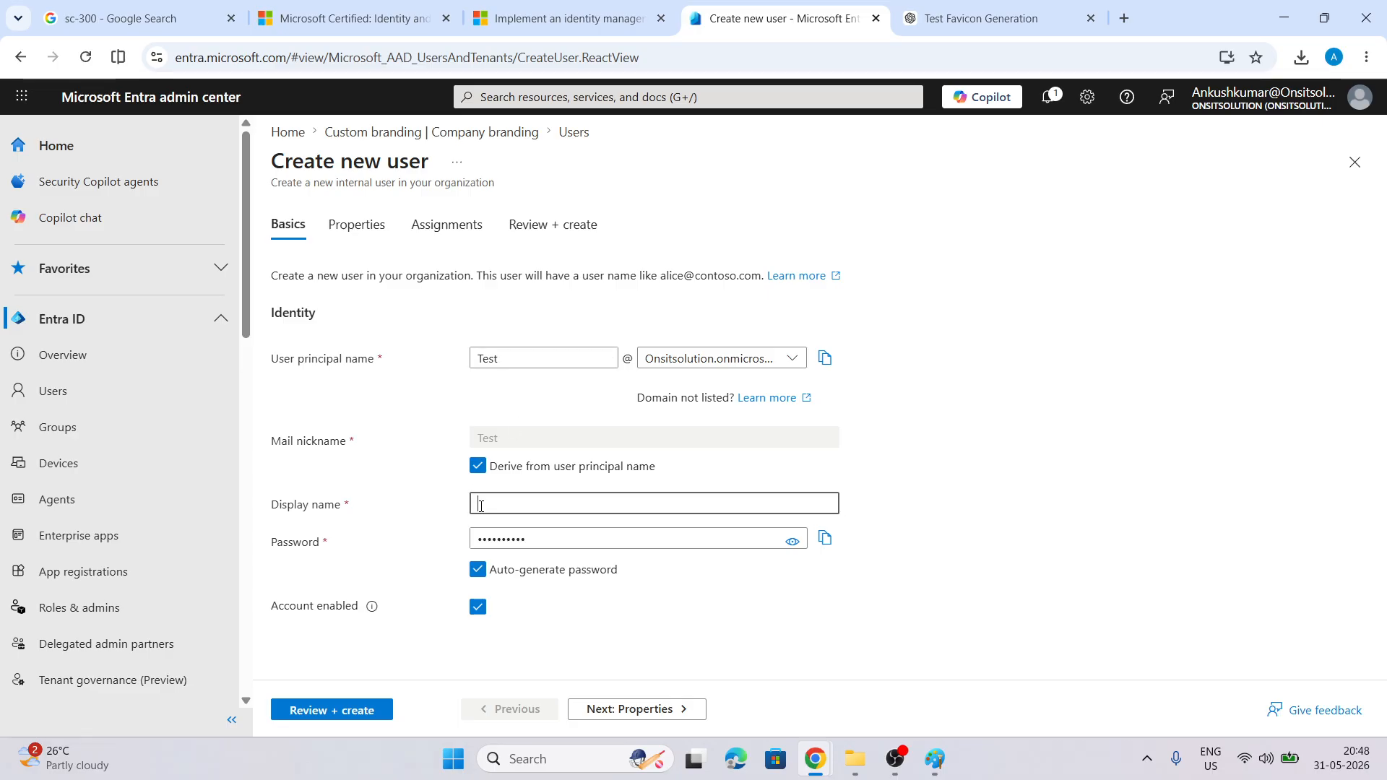
Reveal the auto-generated password and save a copy in Notepad
left_click(793, 544)
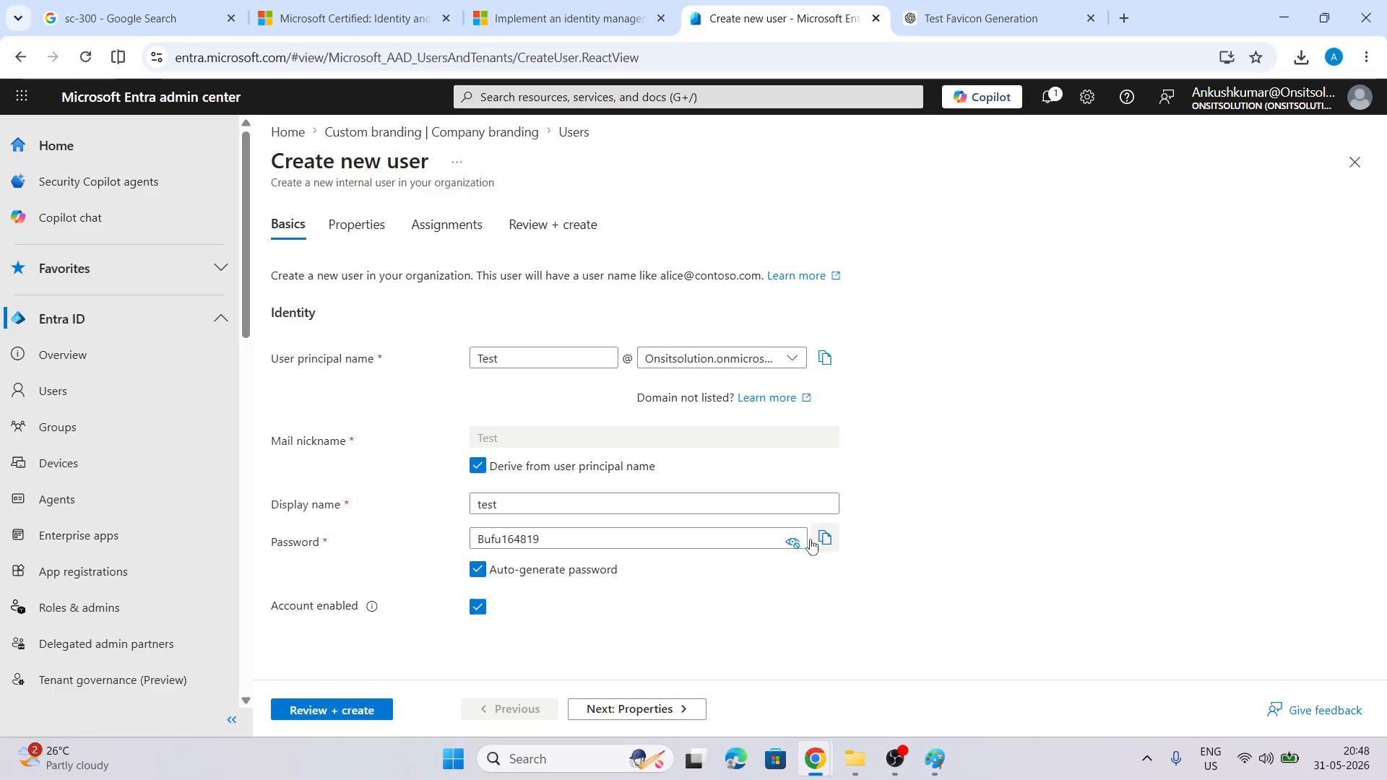
left_click(824, 539)
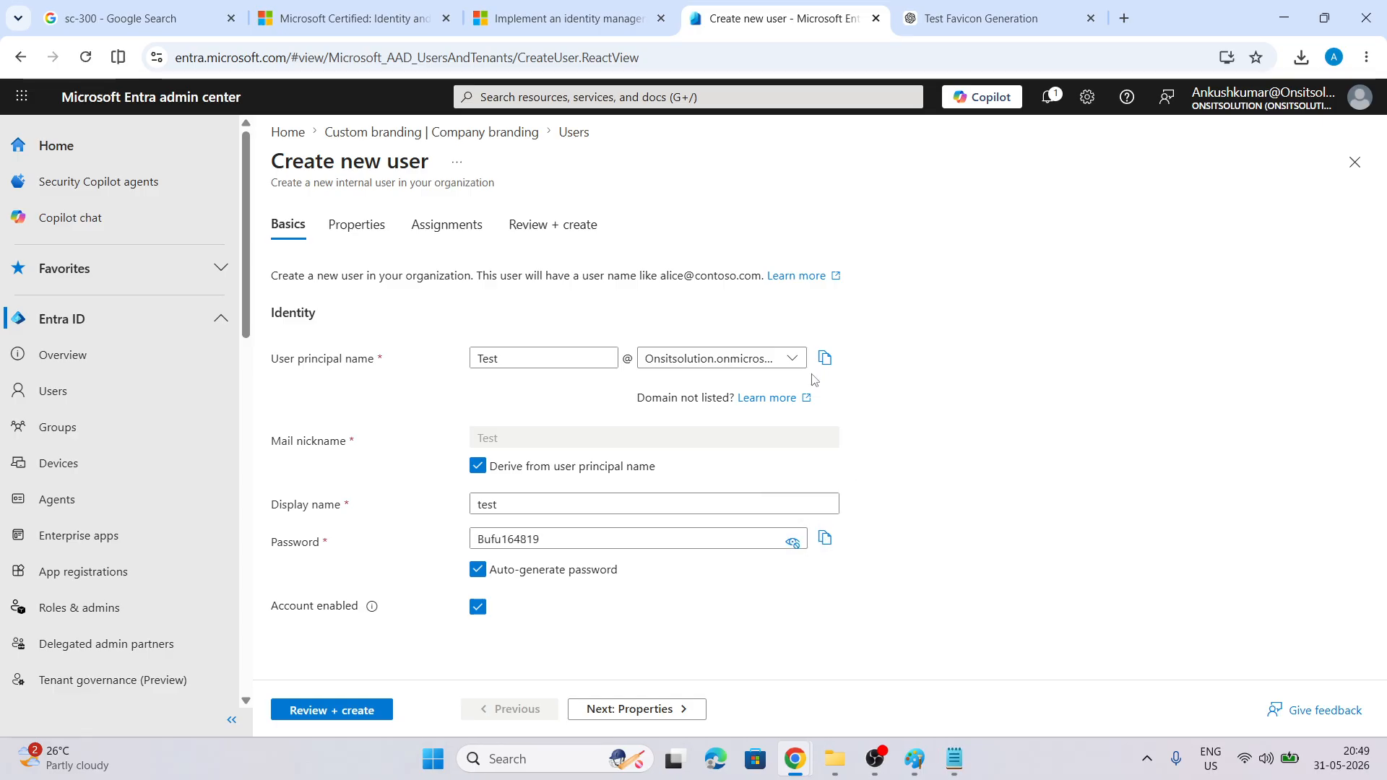
left_click(953, 758)
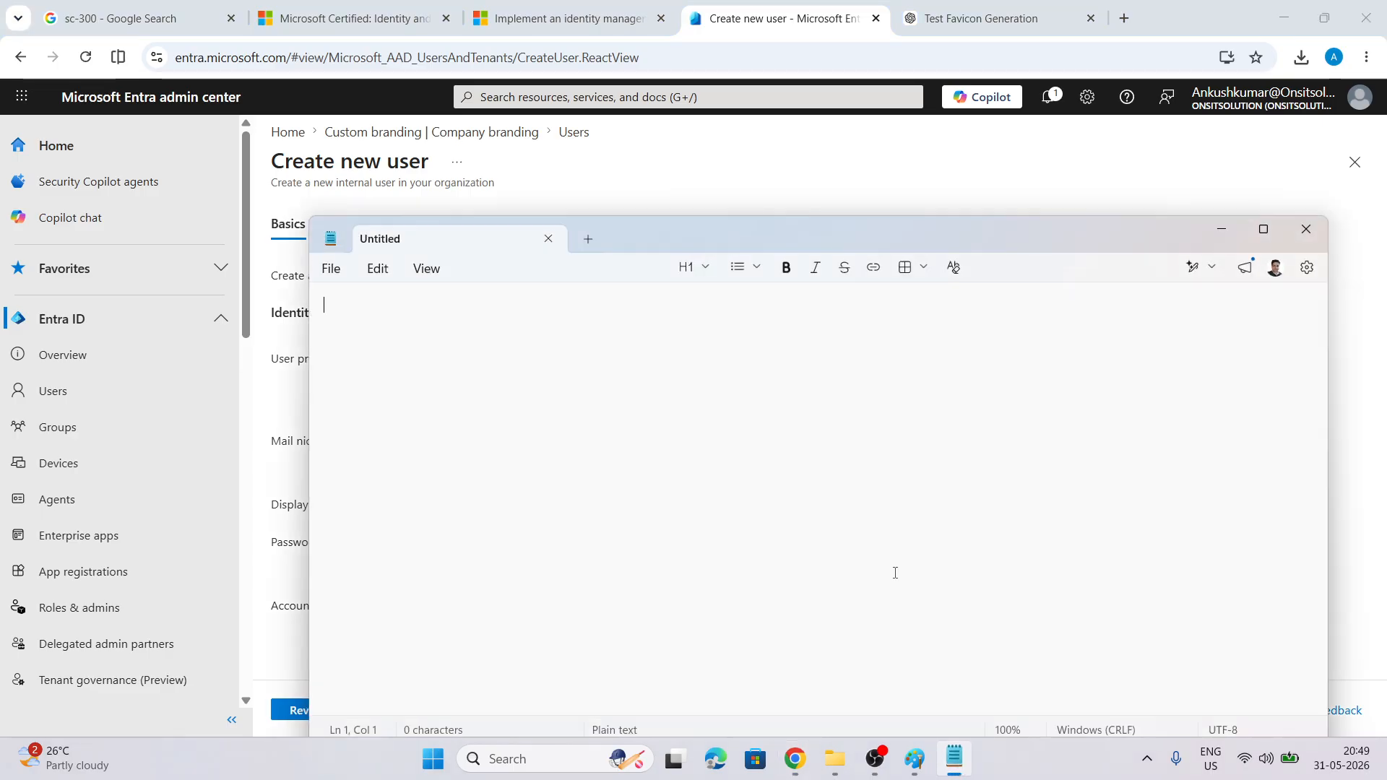
key("ctrl+v")
left_click(1237, 229)
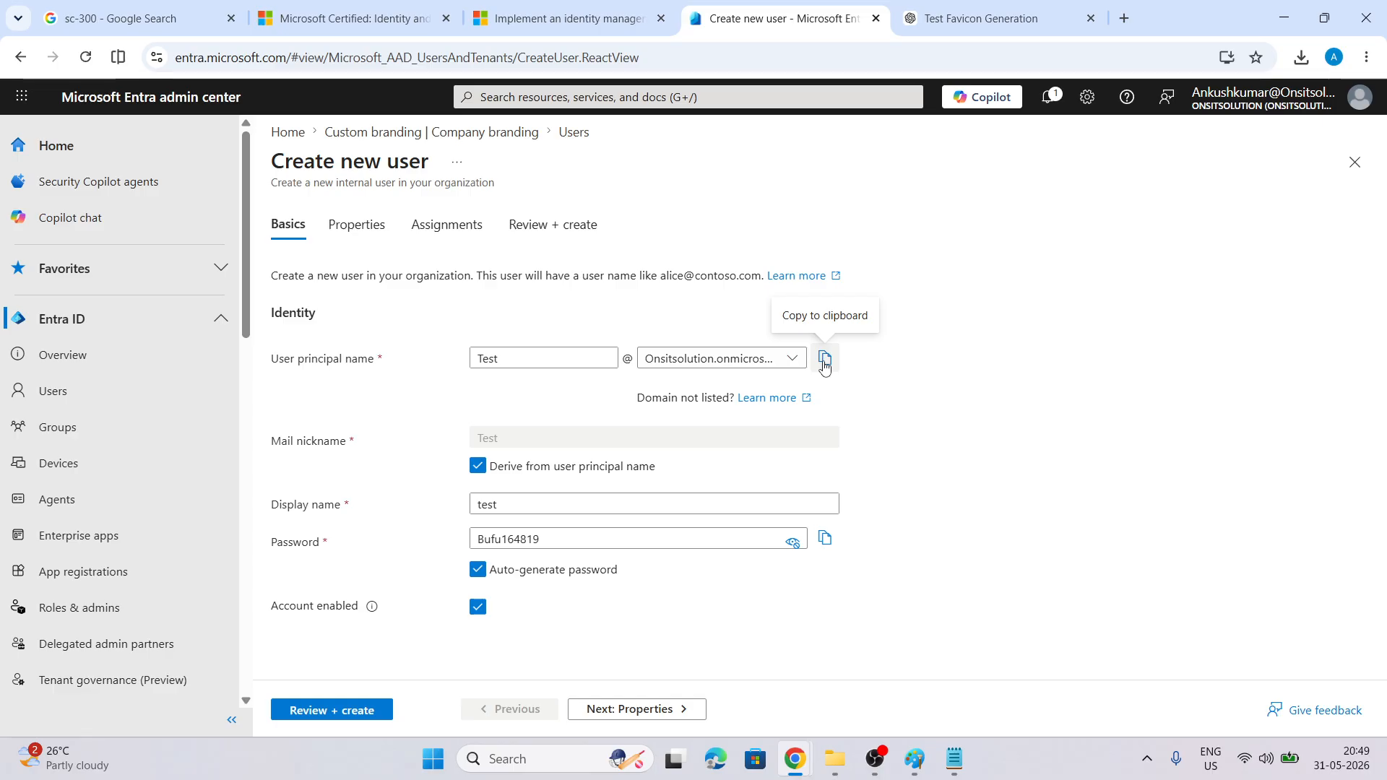
Review and create the user test, then refresh the Users list to show it
left_click(594, 707)
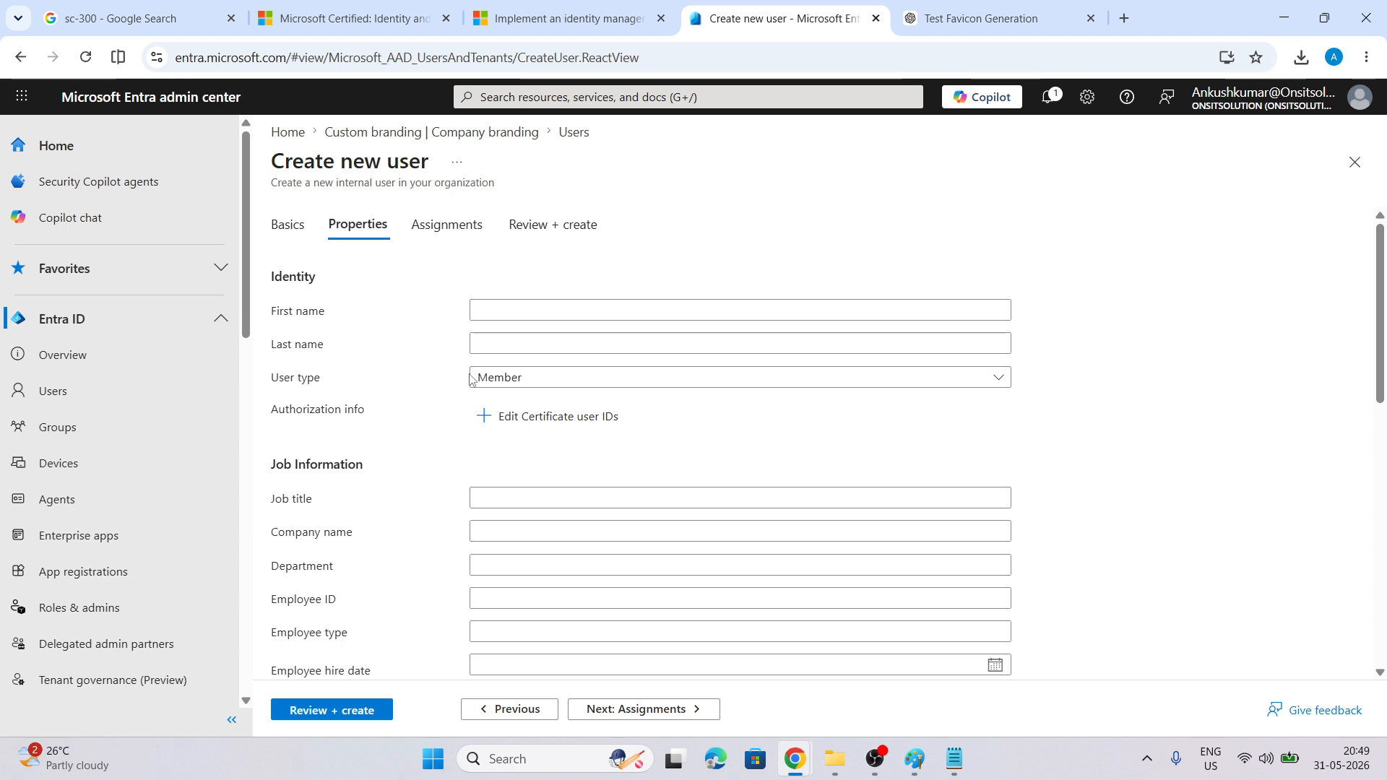
scroll(506, 441, "down", 2)
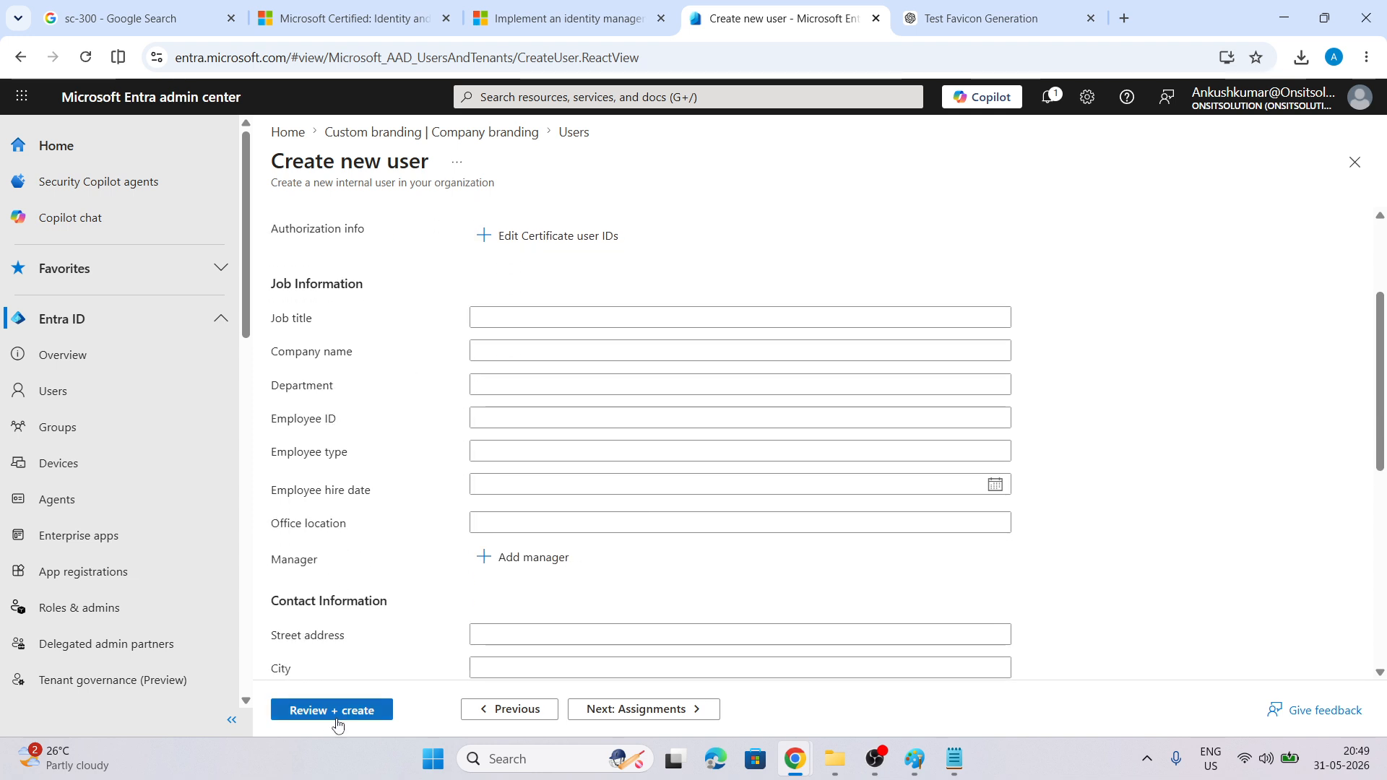
left_click(329, 712)
left_click(302, 709)
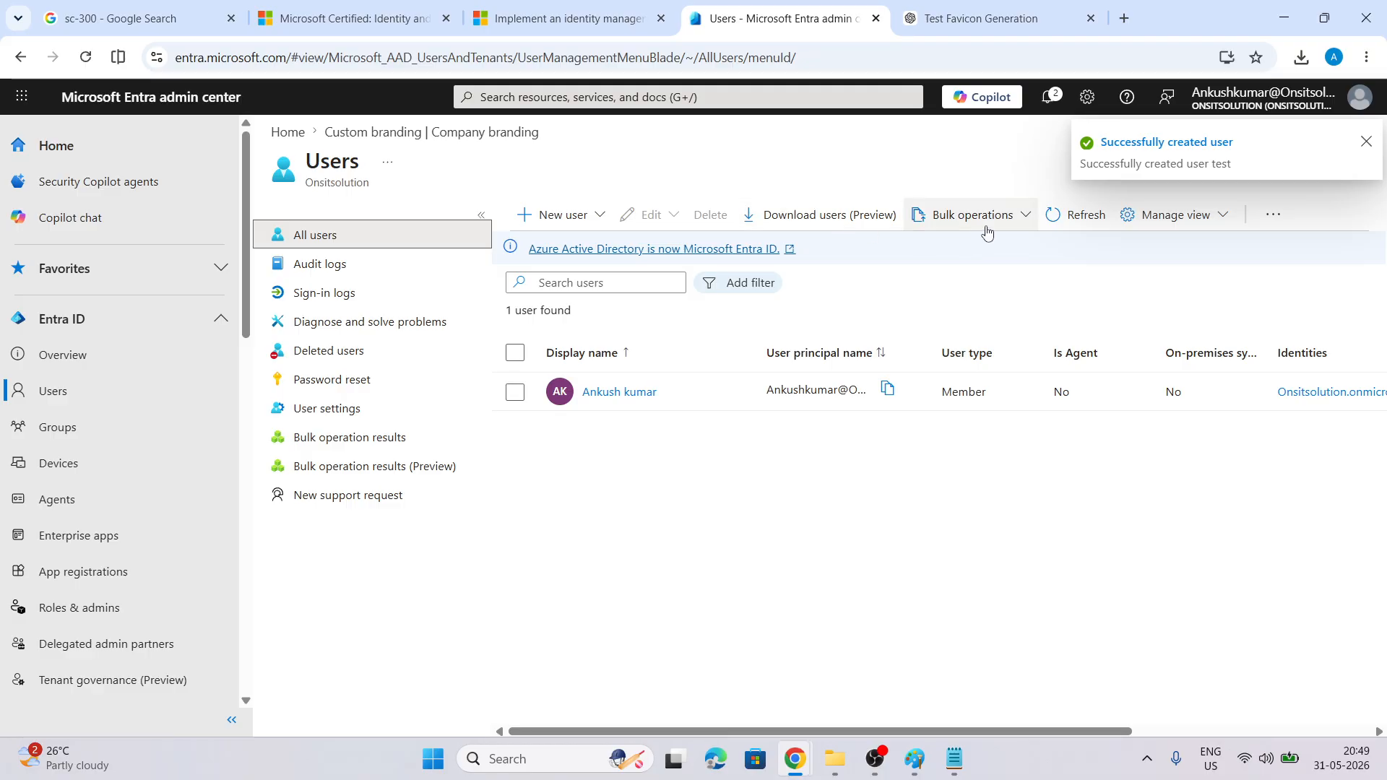
left_click(1078, 215)
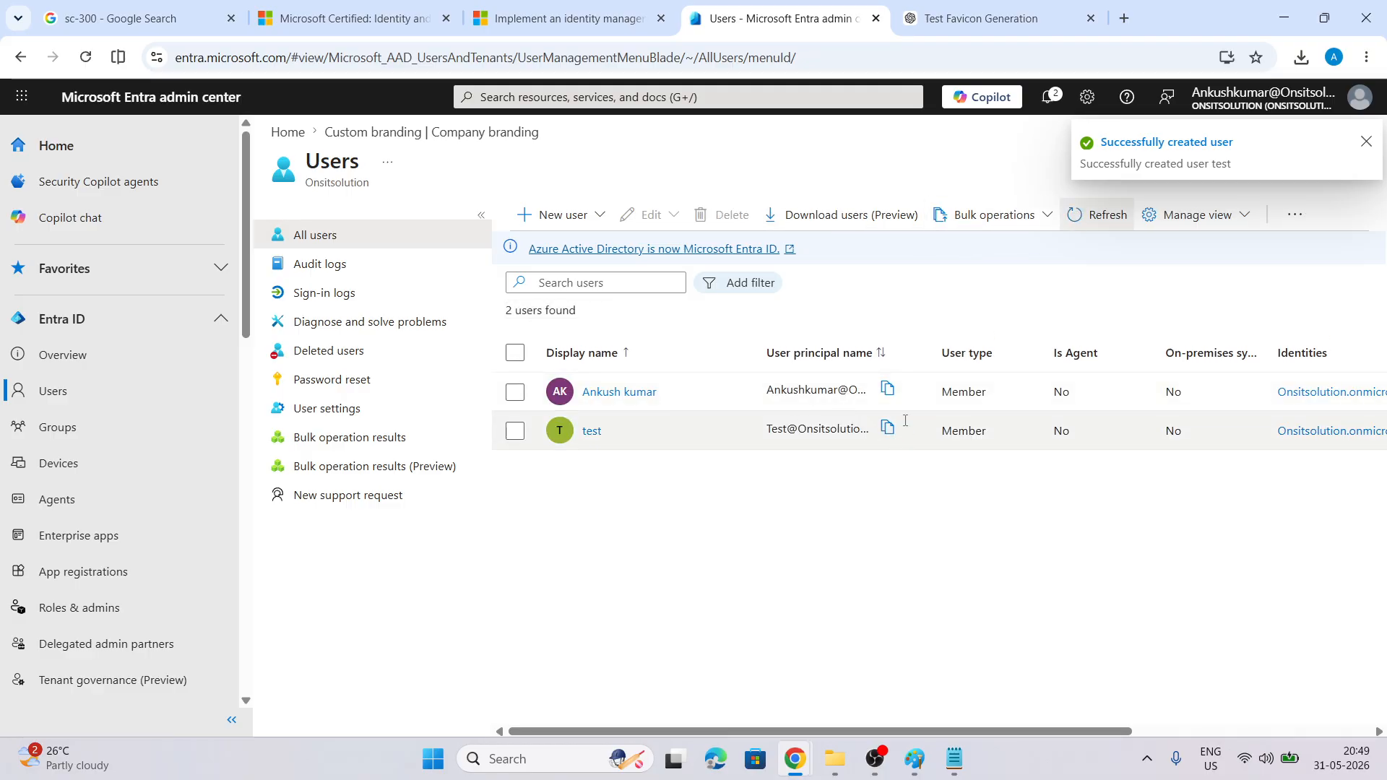
Copy the test user's sign-in name into Notepad on a new line above the password
left_click(887, 427)
left_click(954, 758)
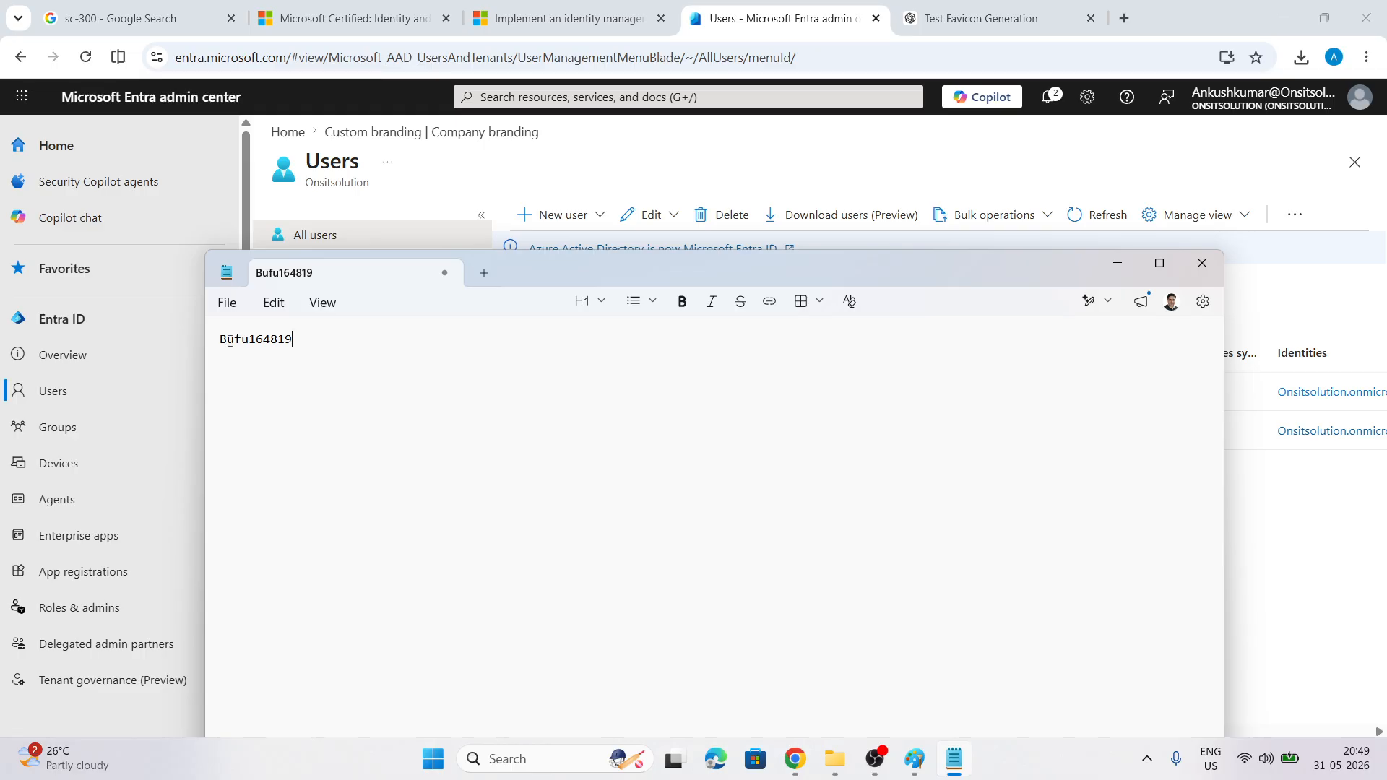
key("Return")
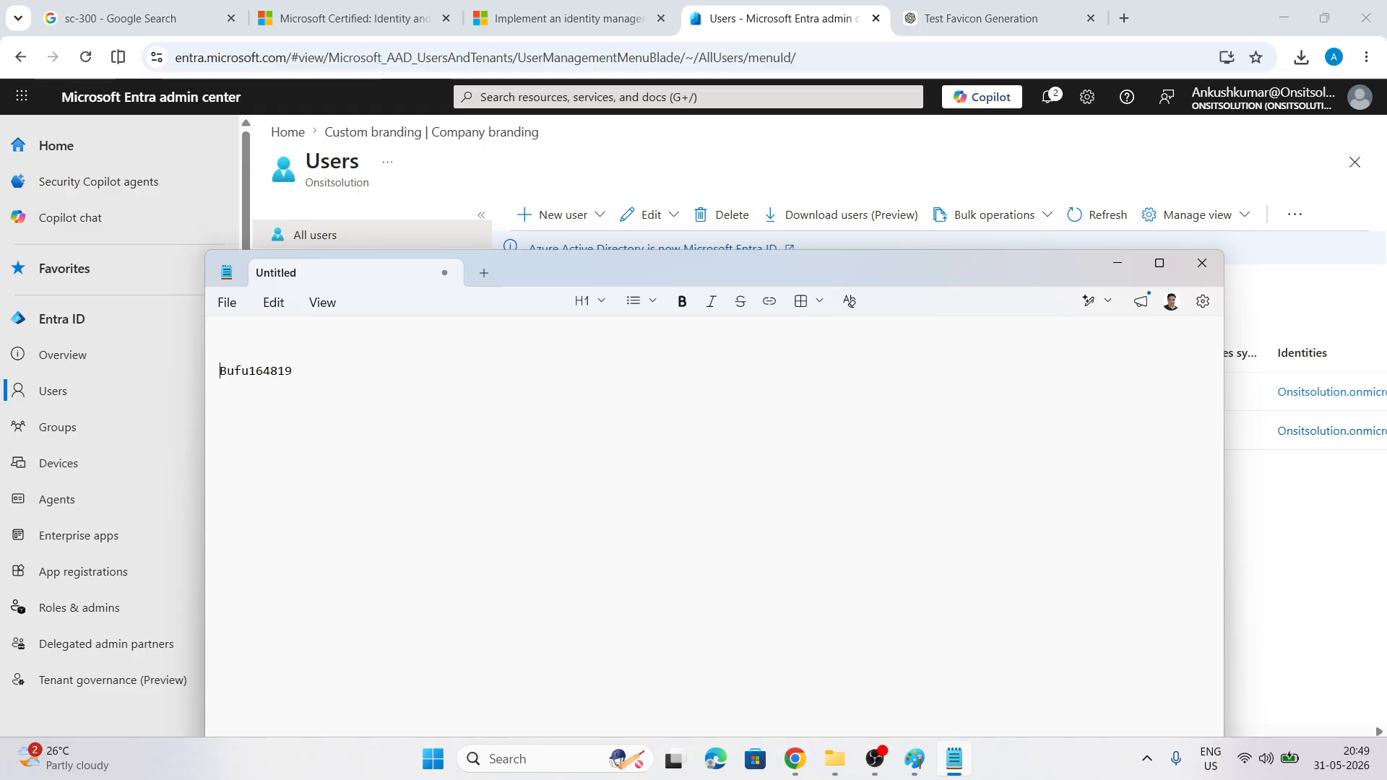
key("ctrl+v")
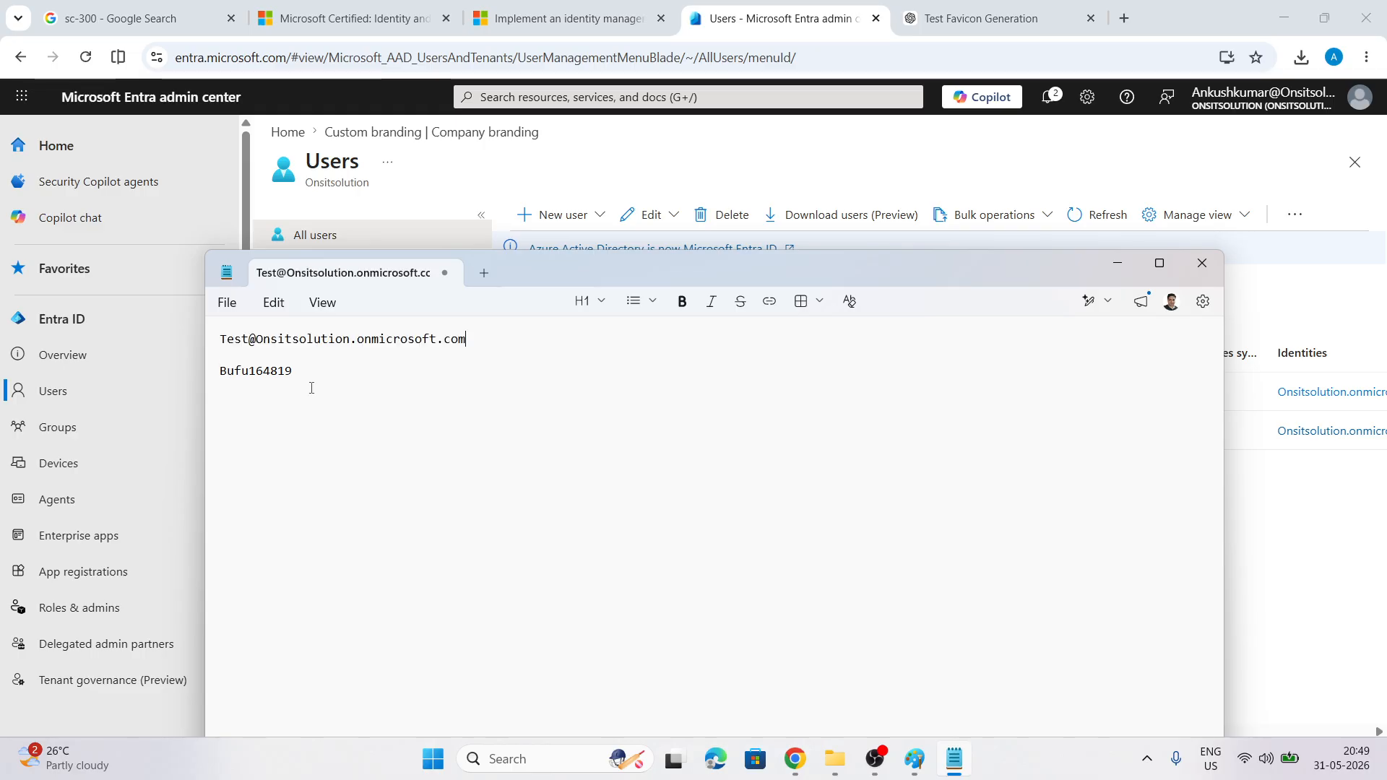
left_click(1069, 185)
Open portal.azure.com in a private window and enter the test user's sign-in name
left_click(1367, 57)
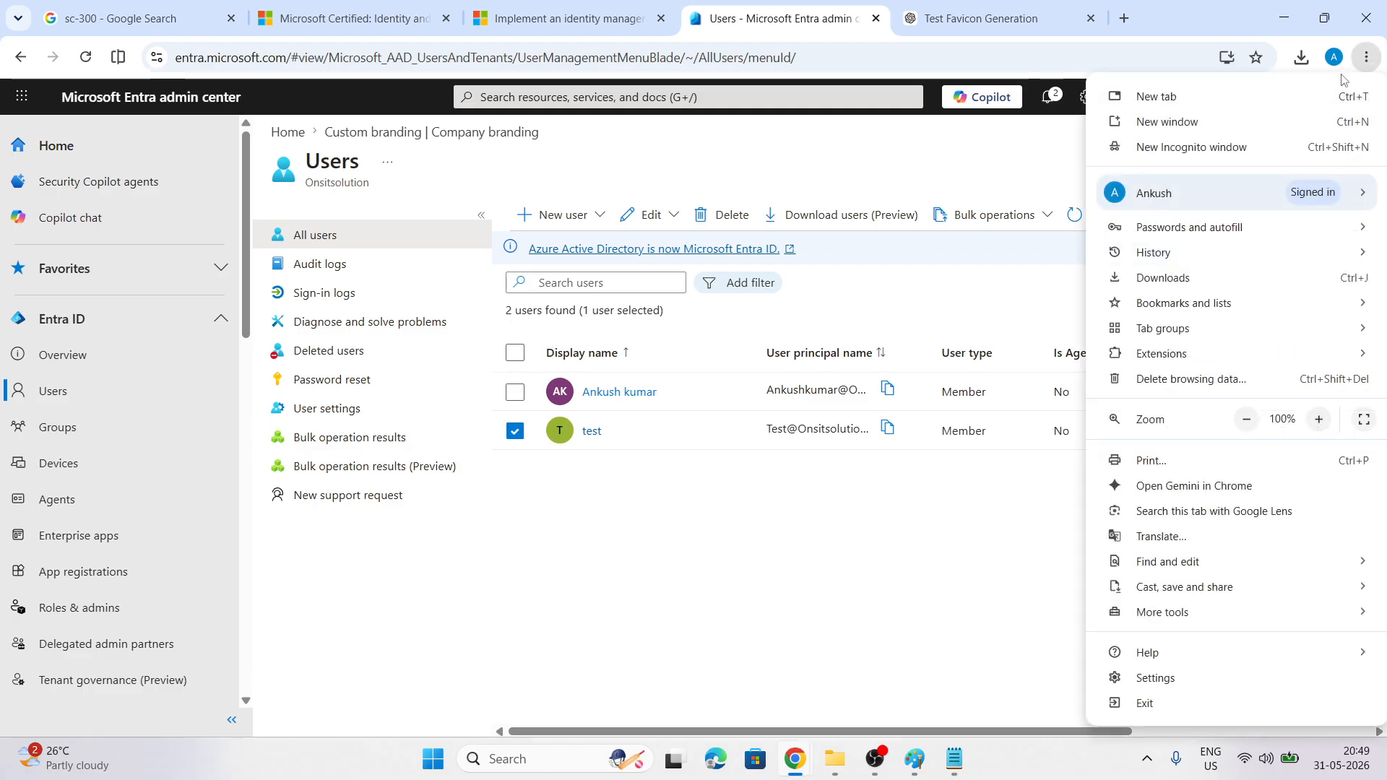
left_click(1156, 147)
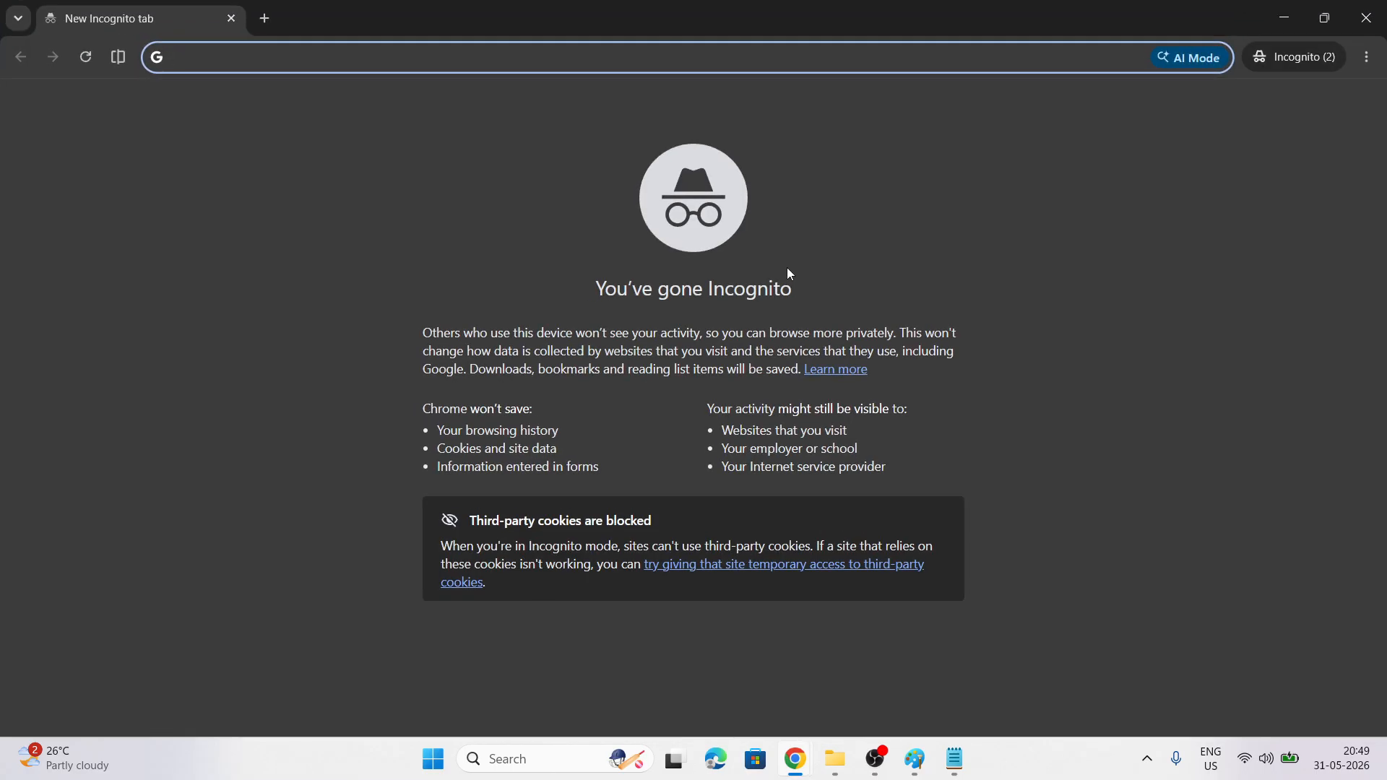
type("port")
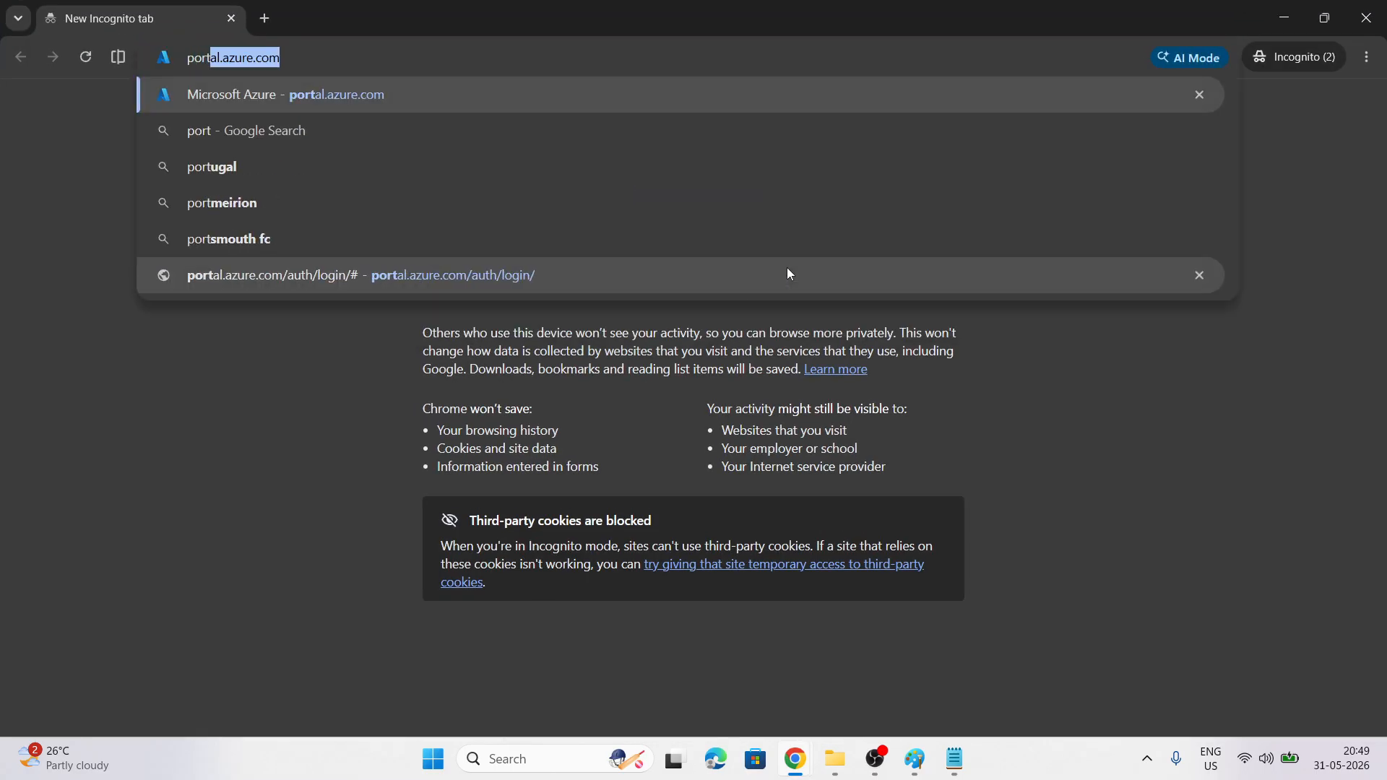
key("Return")
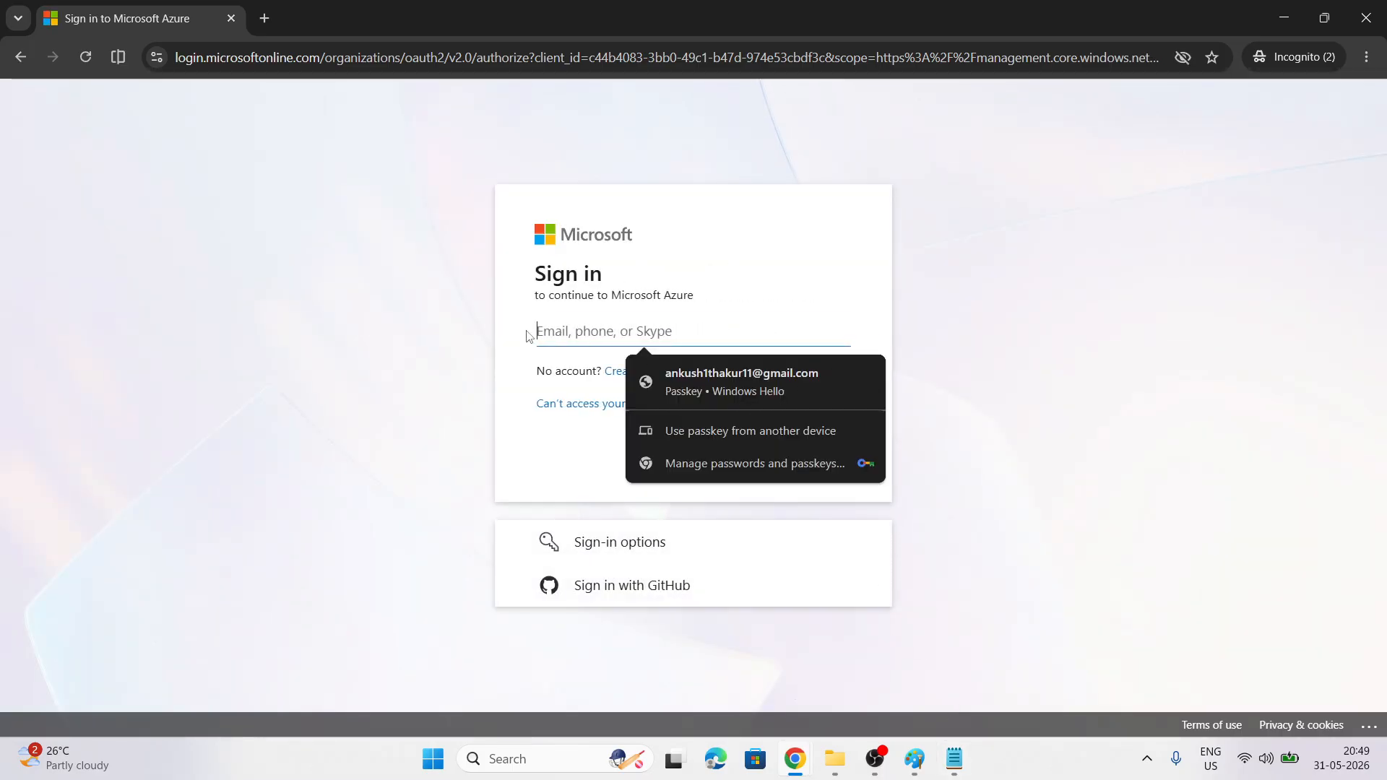
key("ctrl+v")
left_click(801, 457)
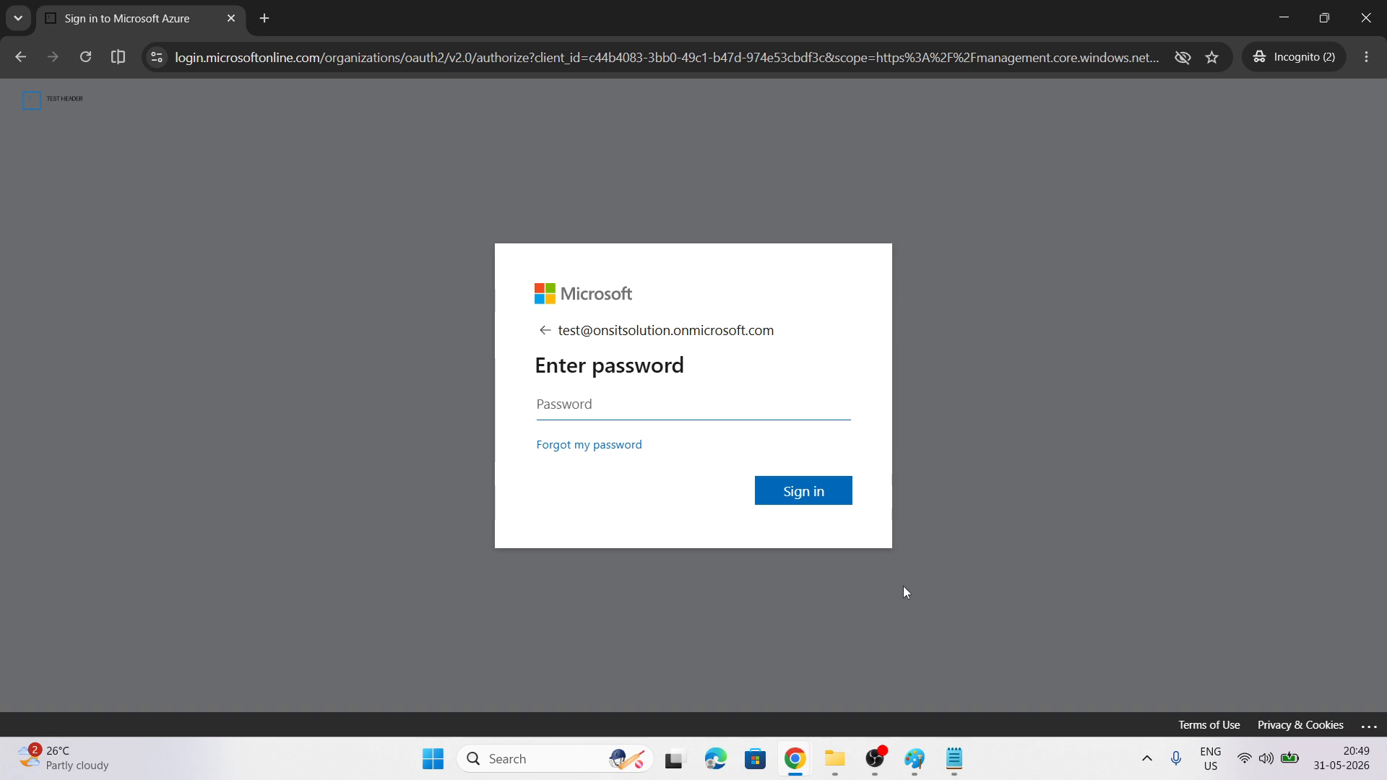
Sign in with the temporary password copied from the notes
left_click(958, 768)
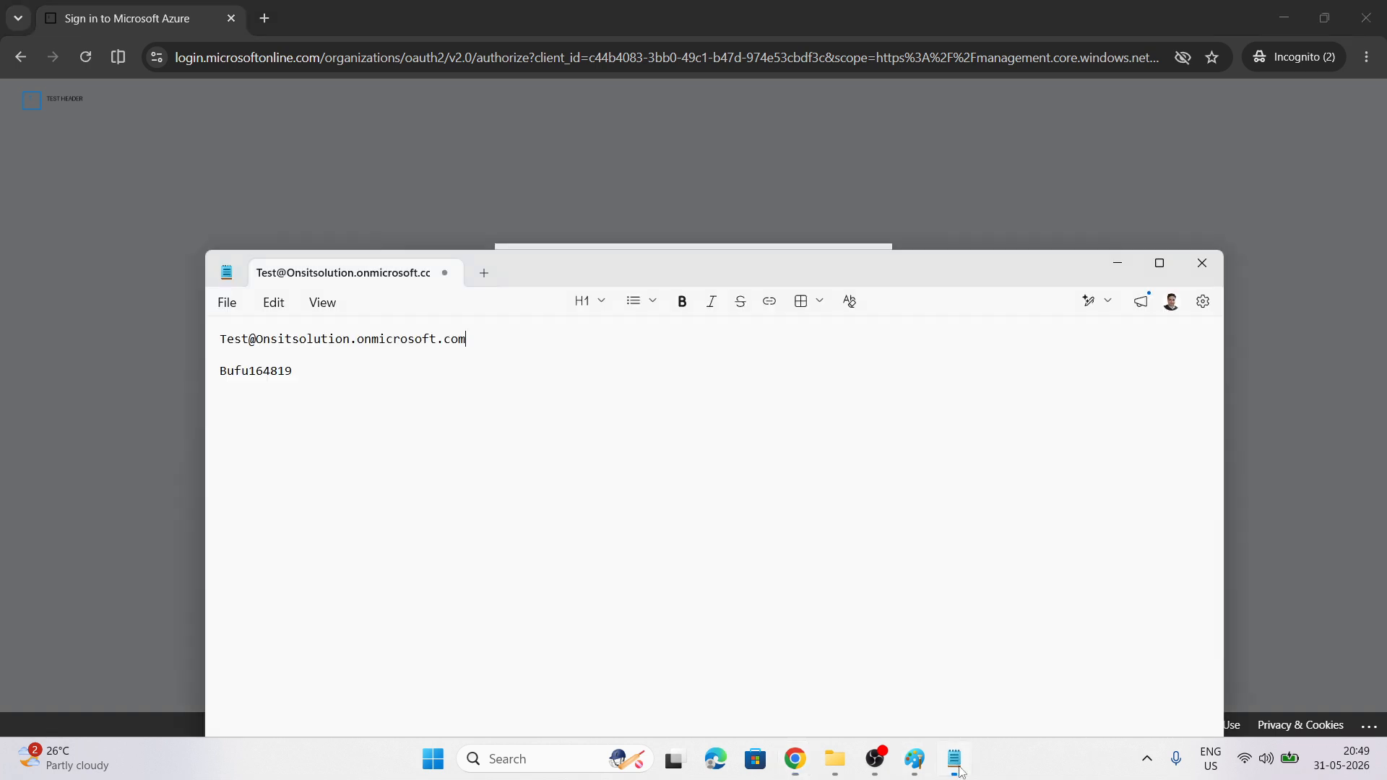
double_click(277, 370)
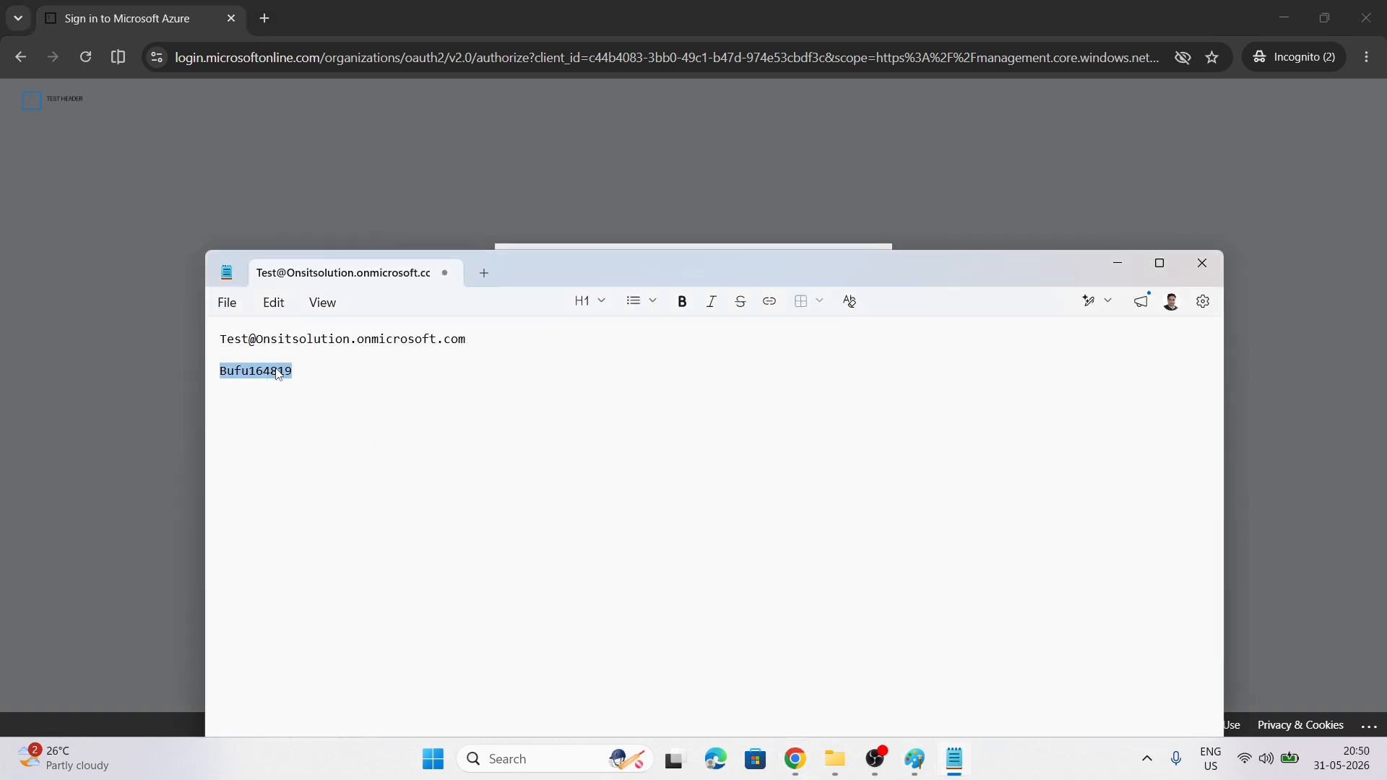
key("ctrl+c")
key("alt+Tab")
key("ctrl+v")
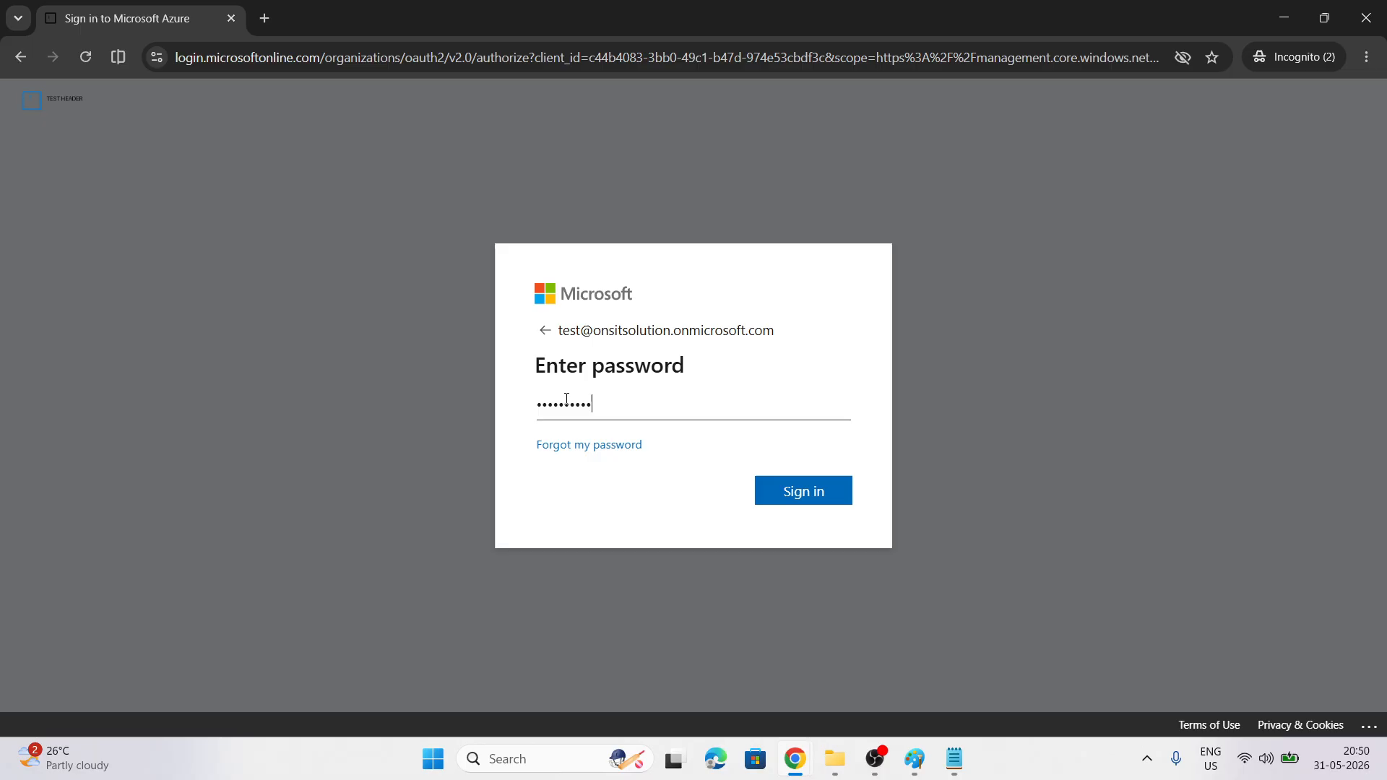
left_click(762, 493)
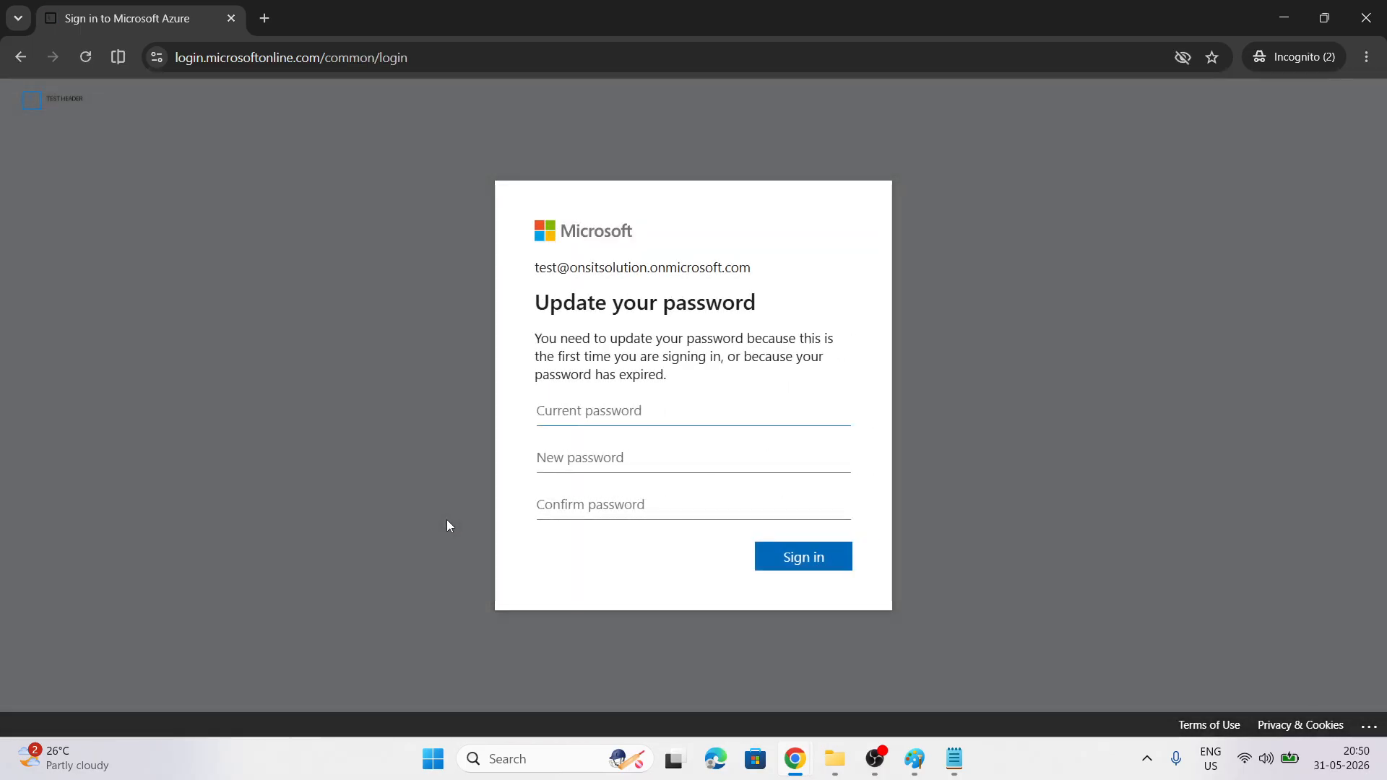
Replace the temporary password with a new password, confirm it, and submit
key("ctrl+v")
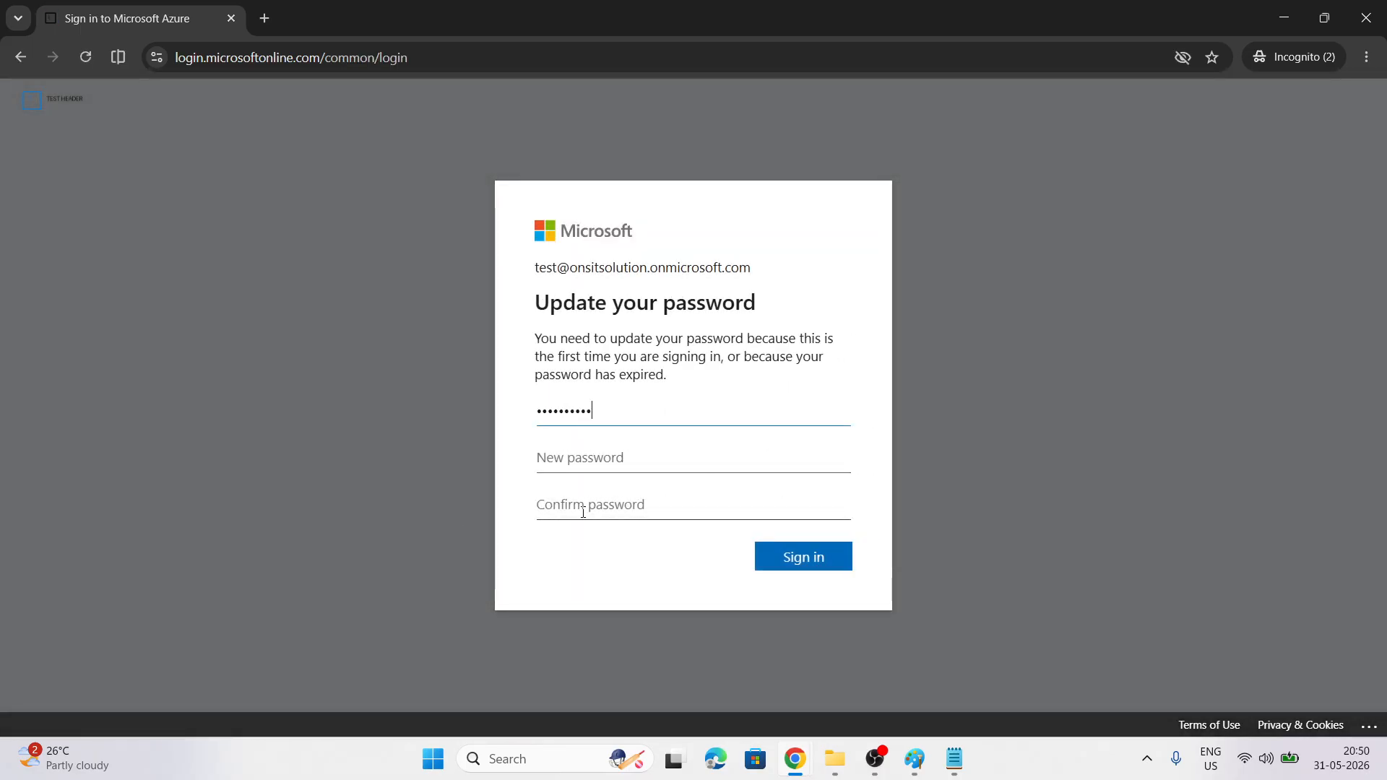
key("Tab")
key("ctrl+v")
left_click(583, 498)
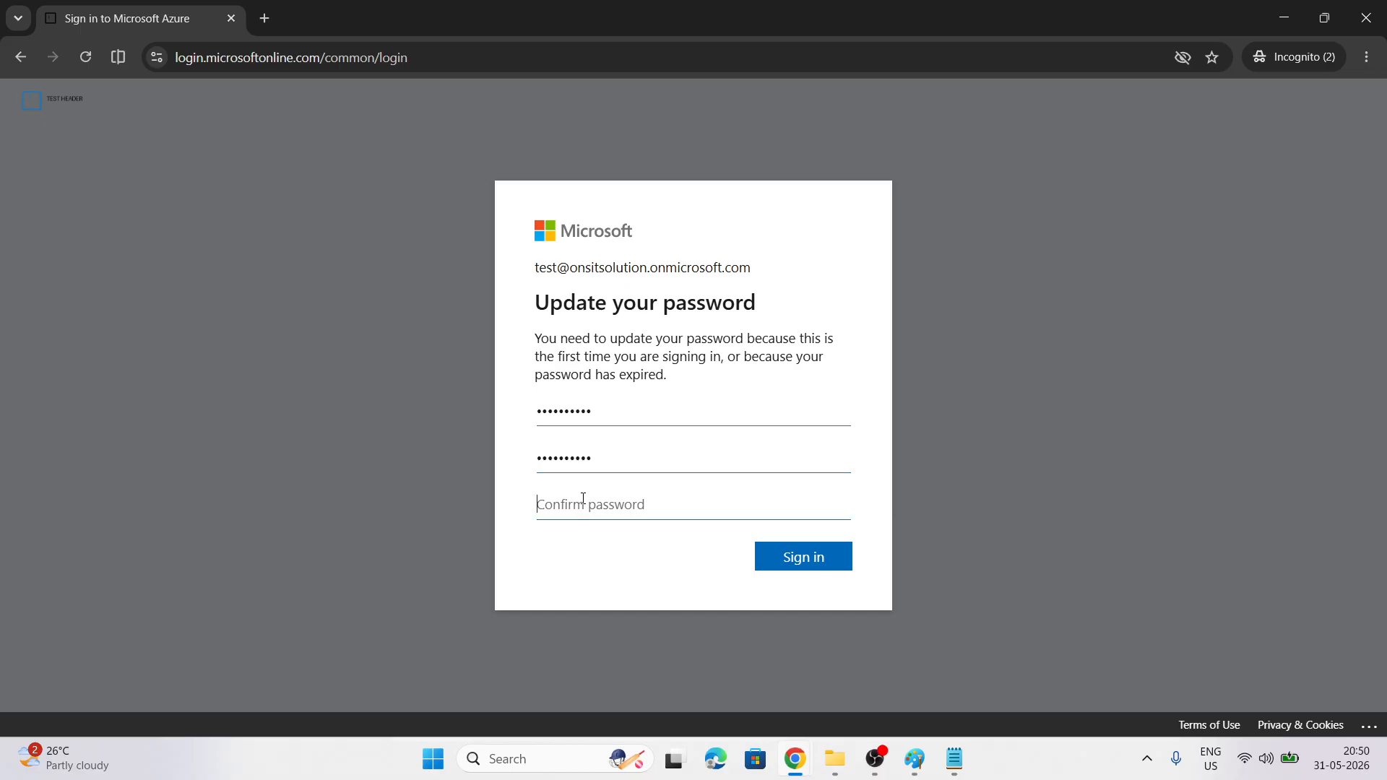
key("ctrl+v")
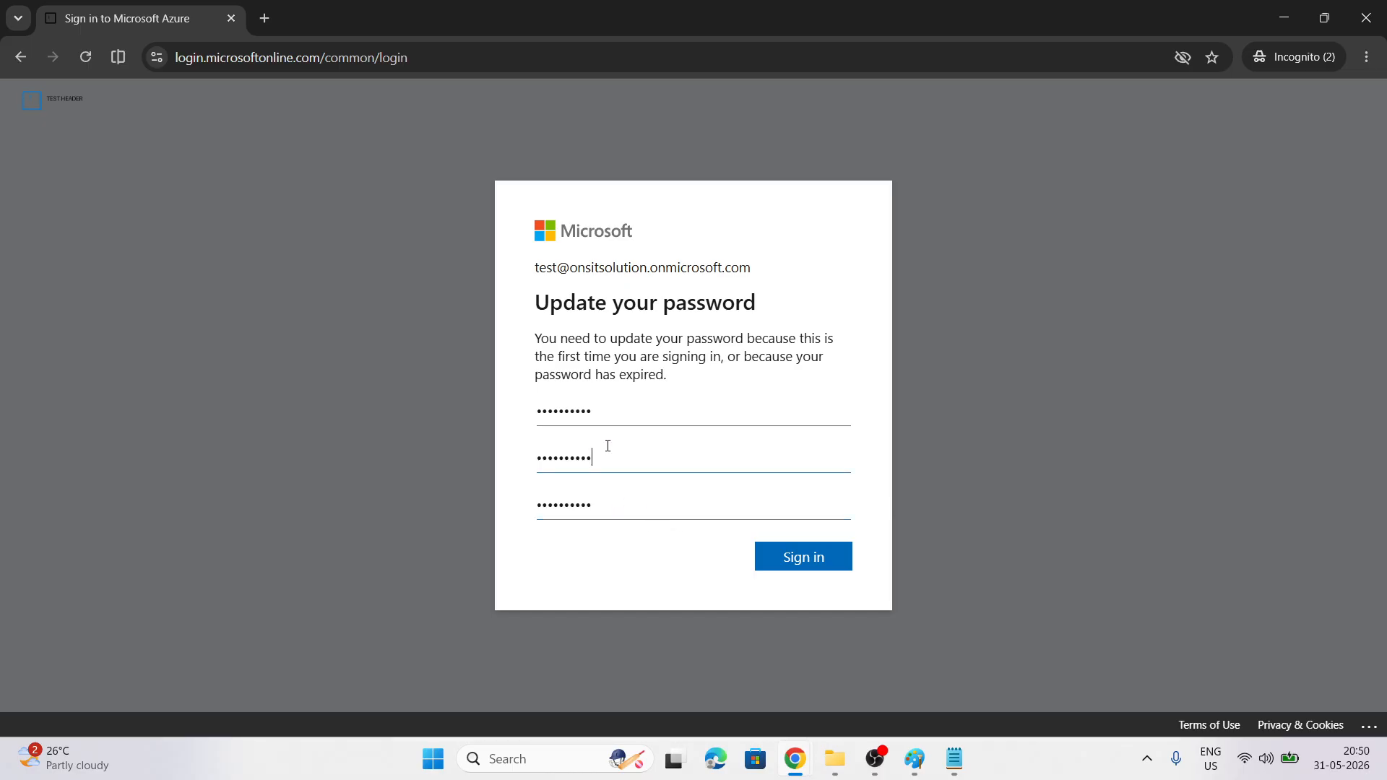
type("•")
left_click(603, 508)
type("•")
left_click(776, 544)
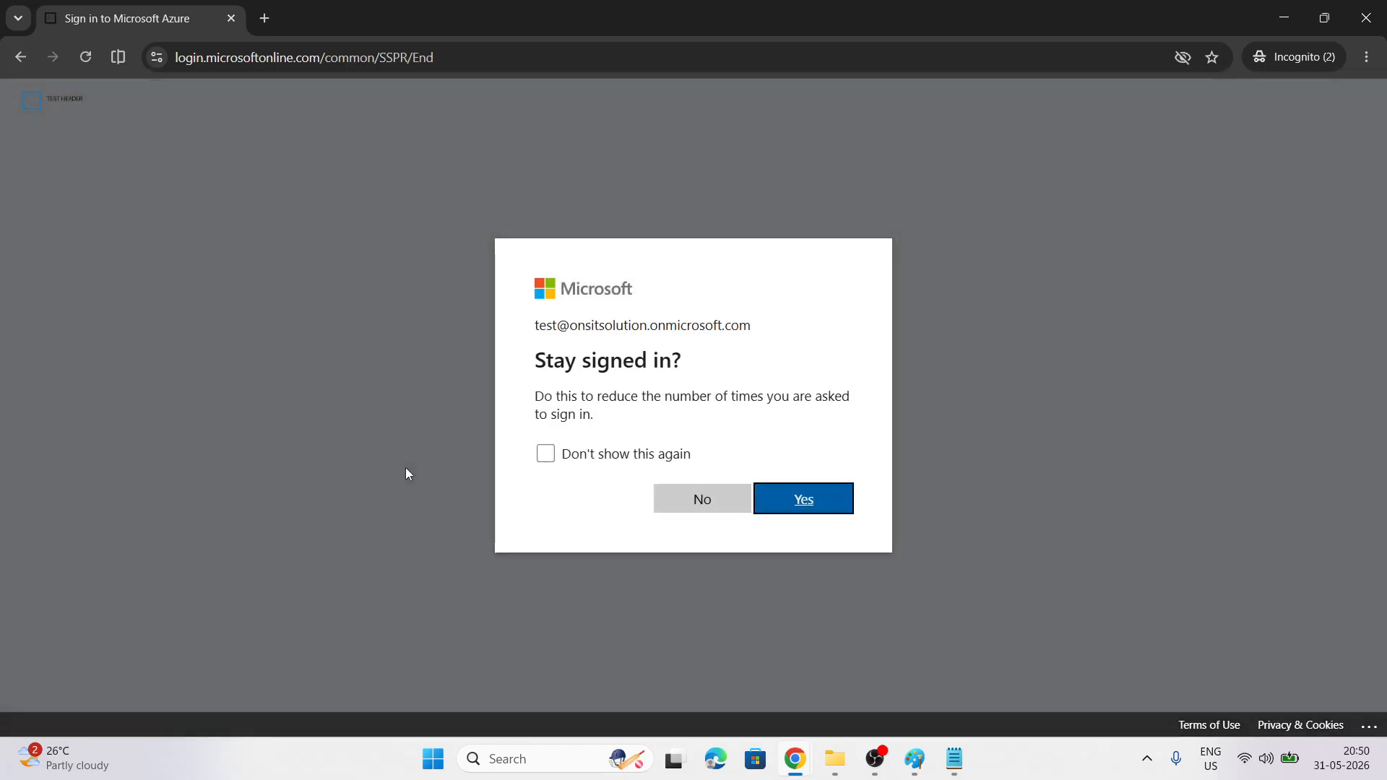
Stay signed in and register Microsoft Authenticator as the verification method
left_click(800, 506)
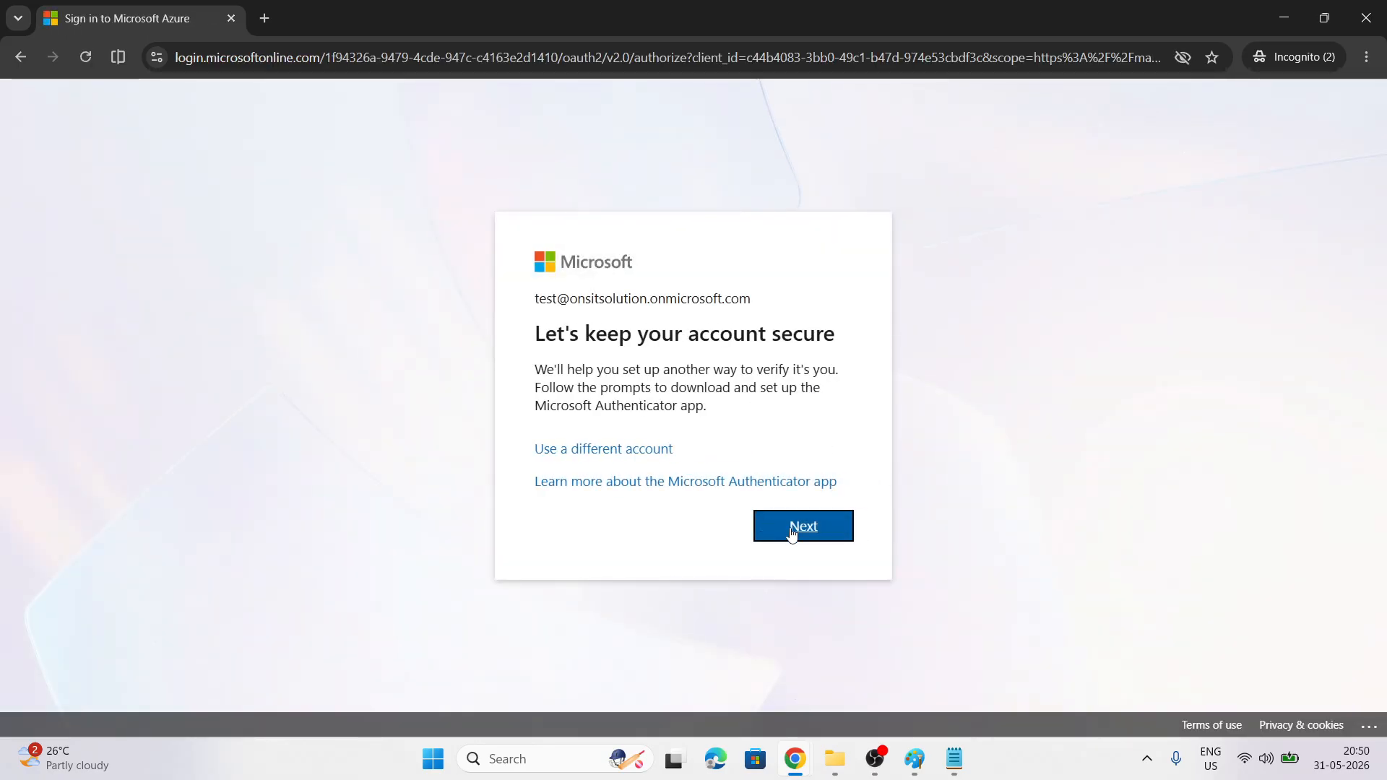
left_click(791, 528)
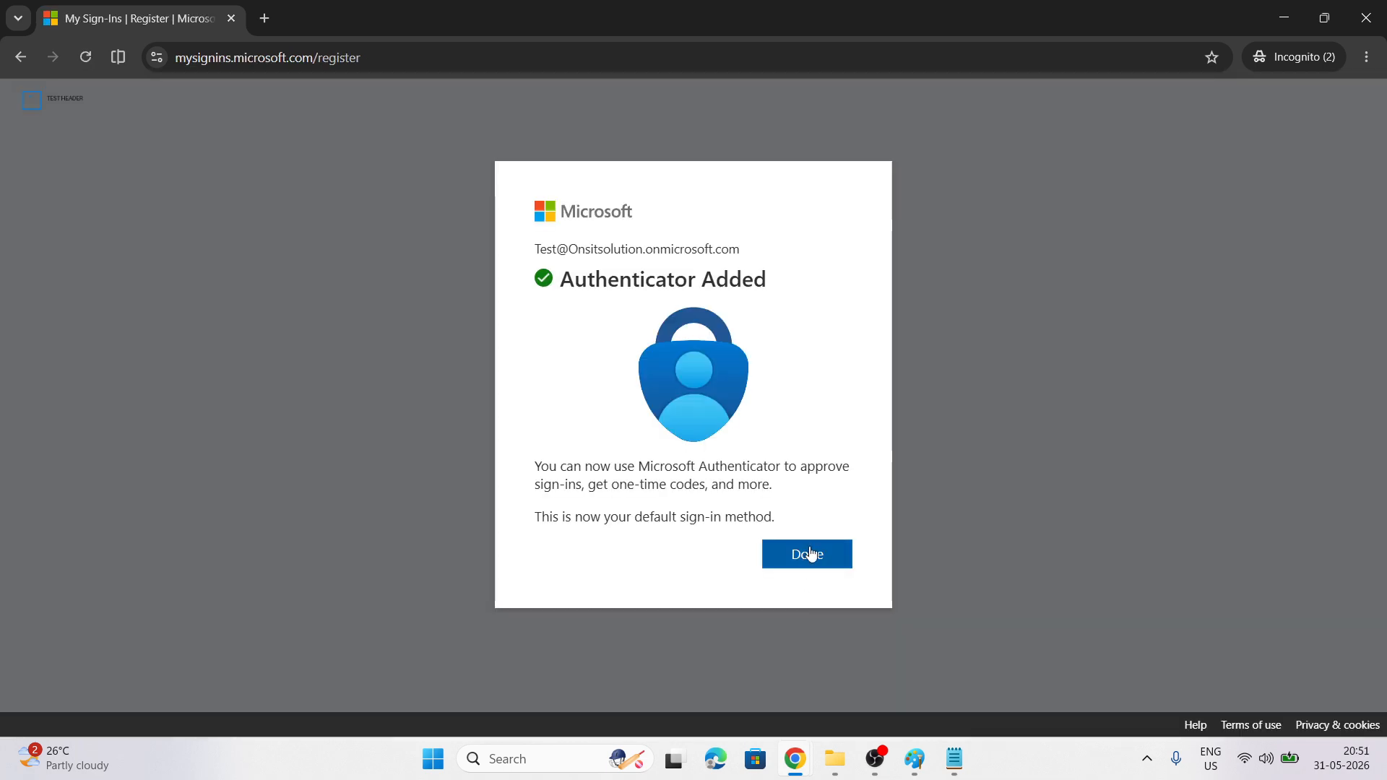
left_click(810, 557)
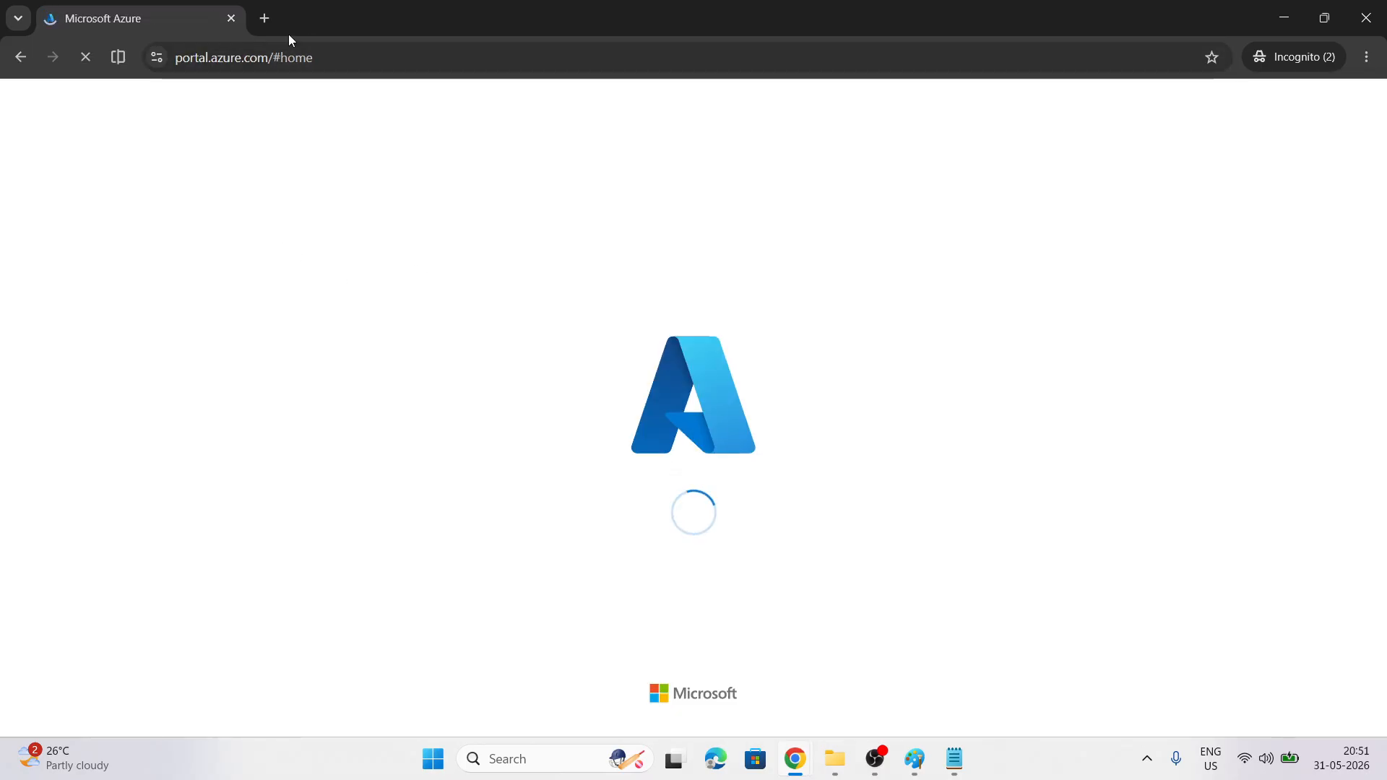
Open a new private tab and bring the private Azure sign-in window back to the front
key("ctrl+t")
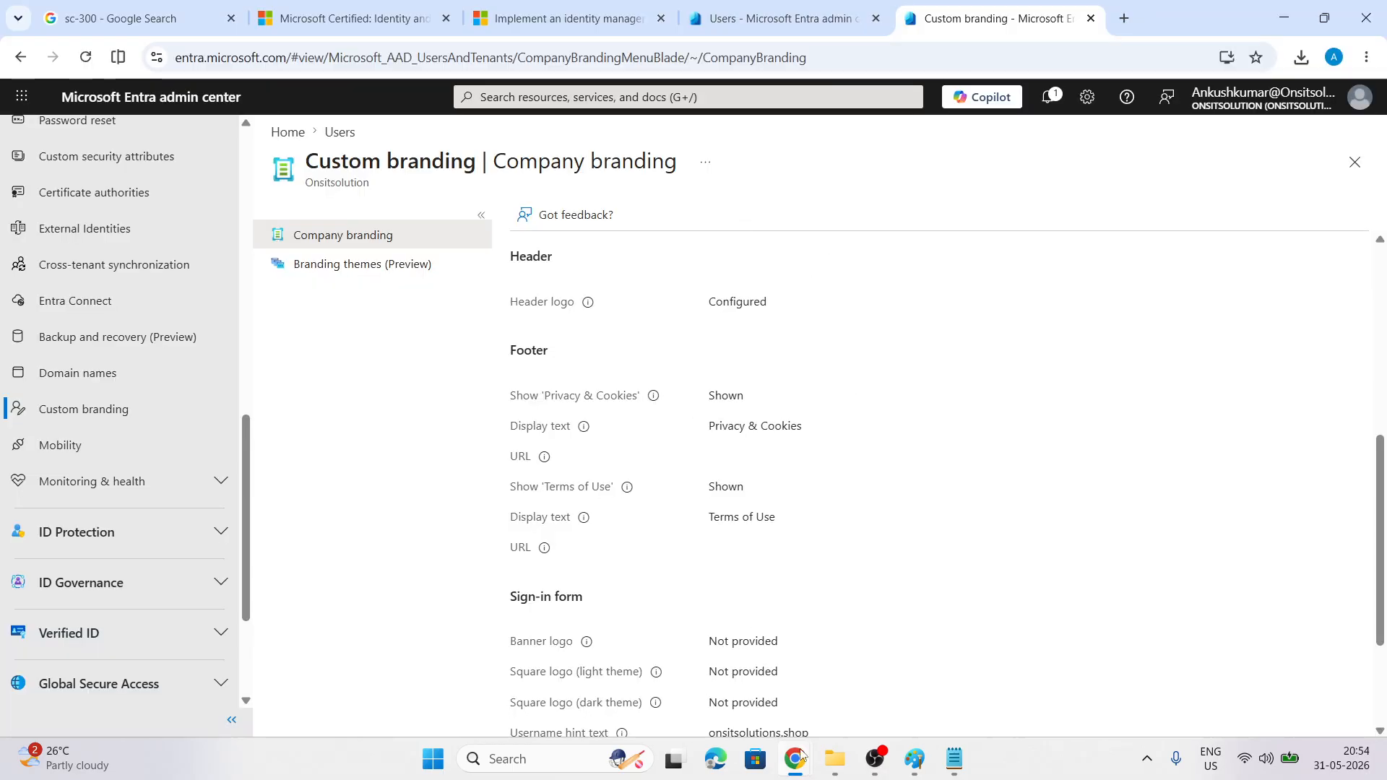
left_click(839, 652)
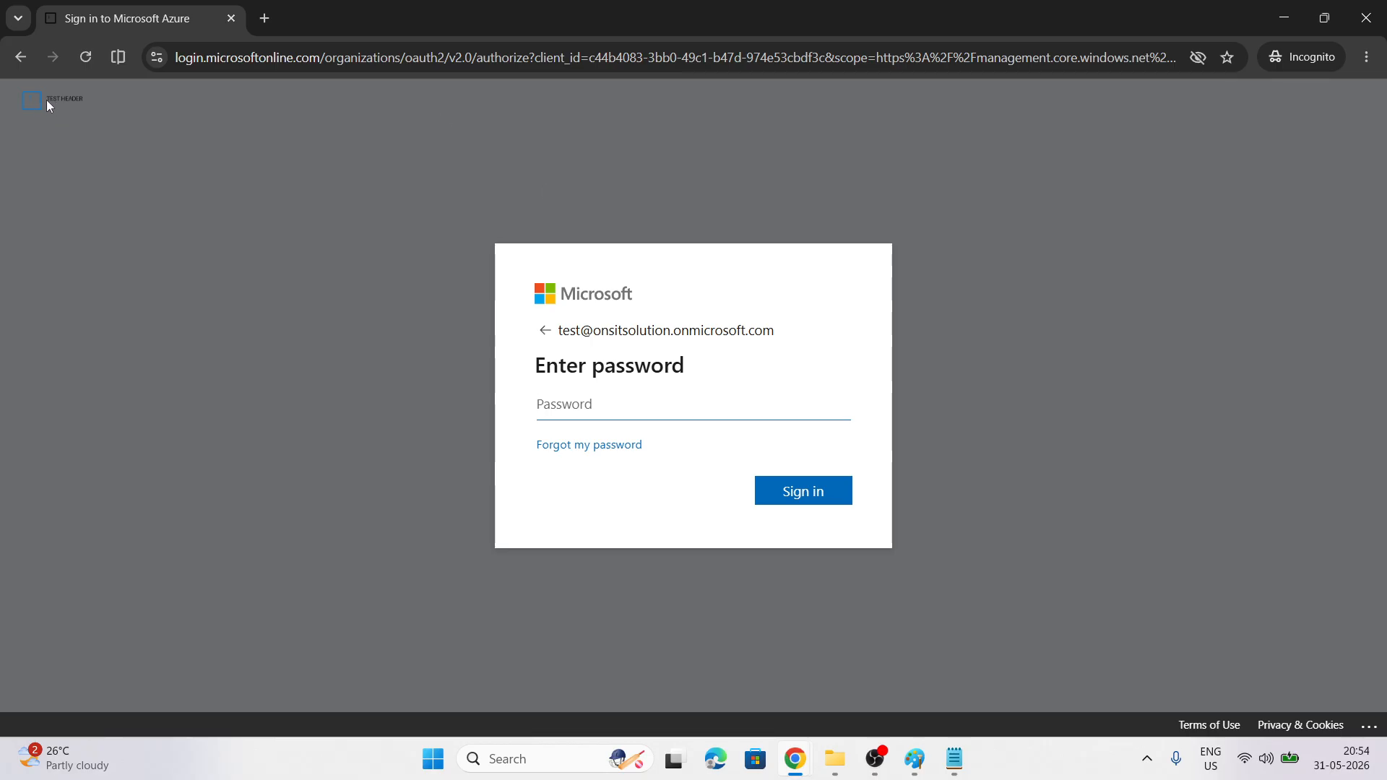
Reload portal.azure.com in a fresh private tab and pick the test account
left_click(21, 57)
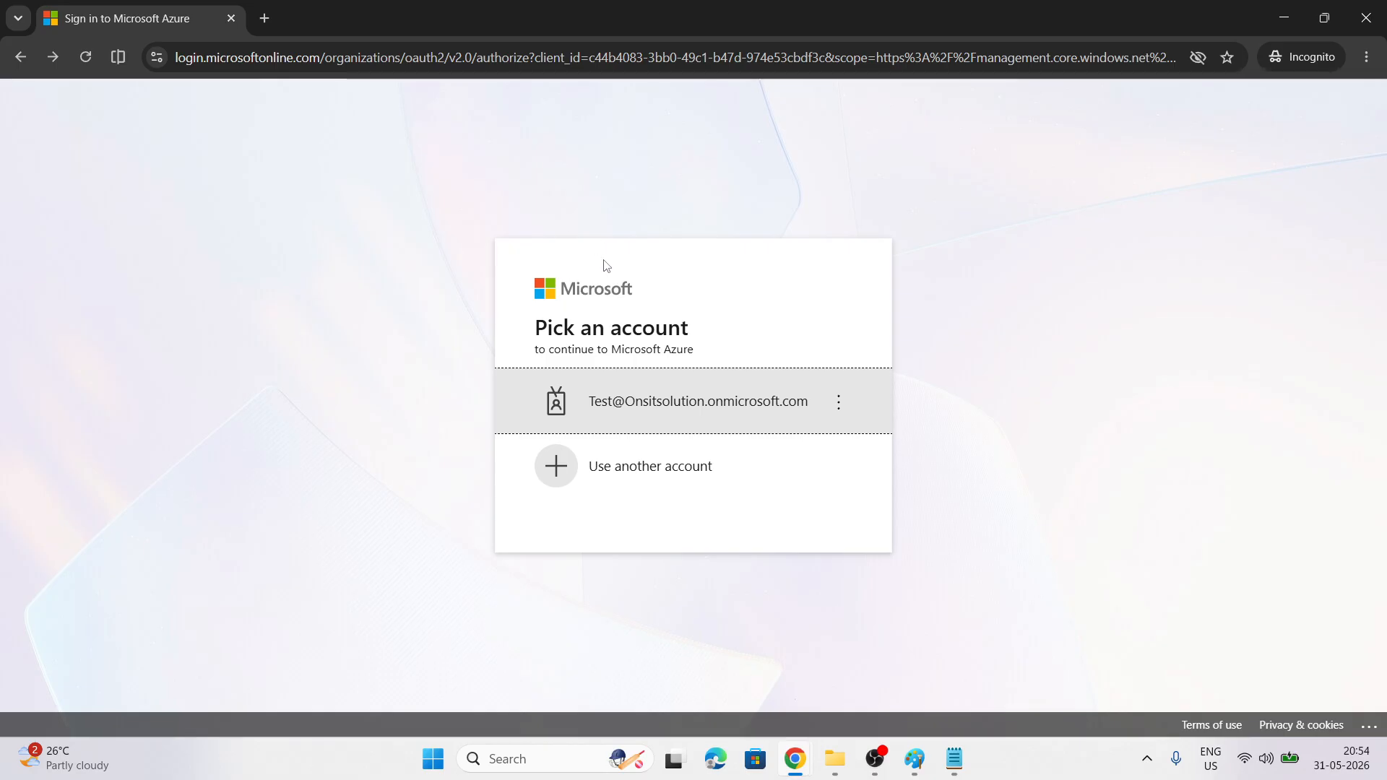
left_click(677, 407)
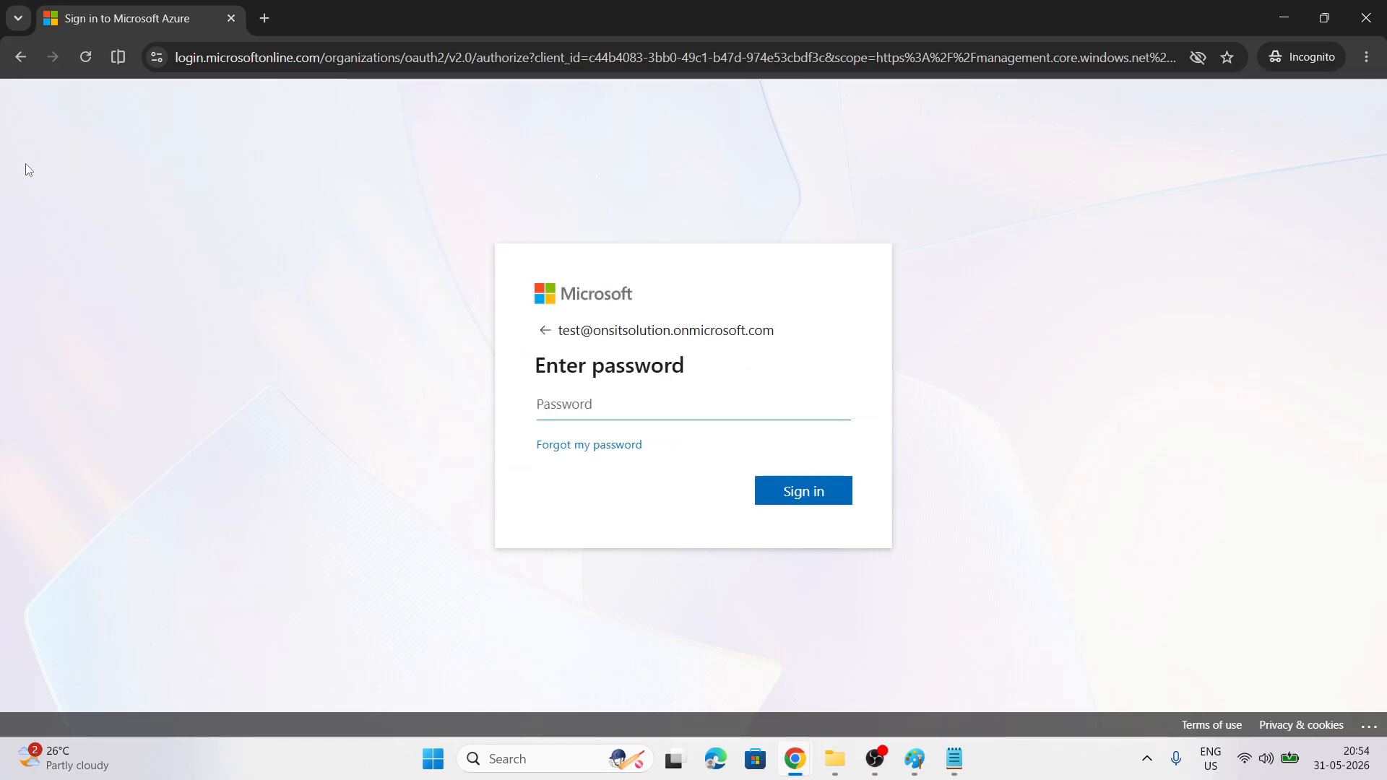
left_click(27, 60)
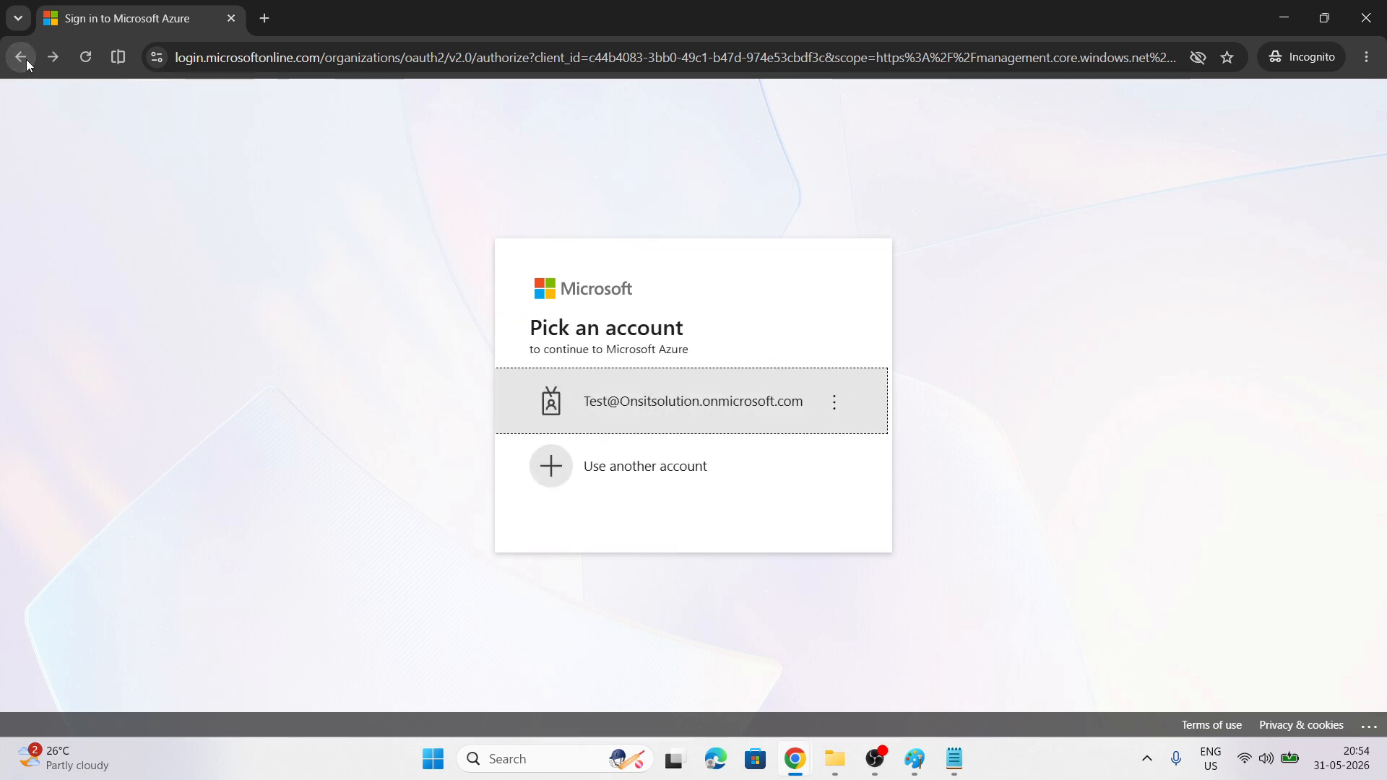
left_click(264, 18)
left_click(229, 18)
type("portal.azure.com")
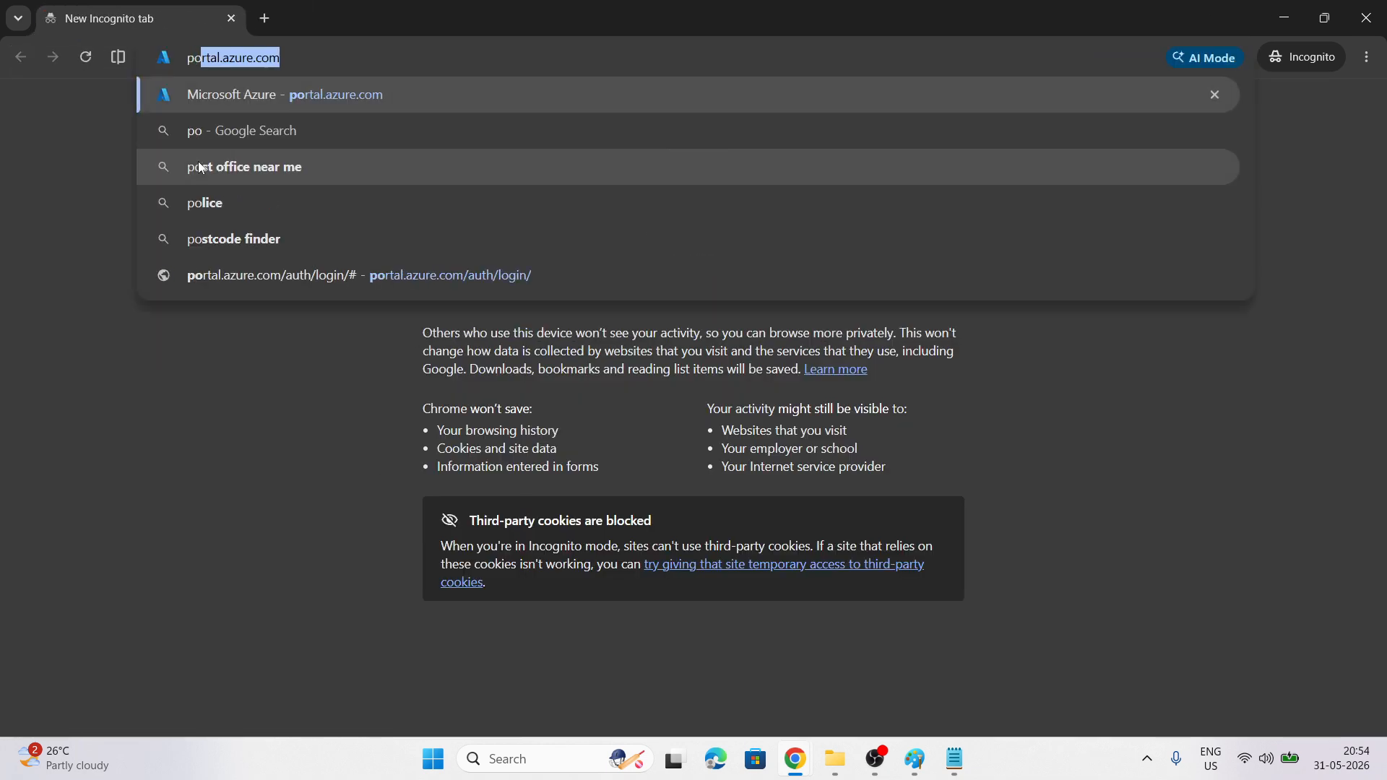
key("Return")
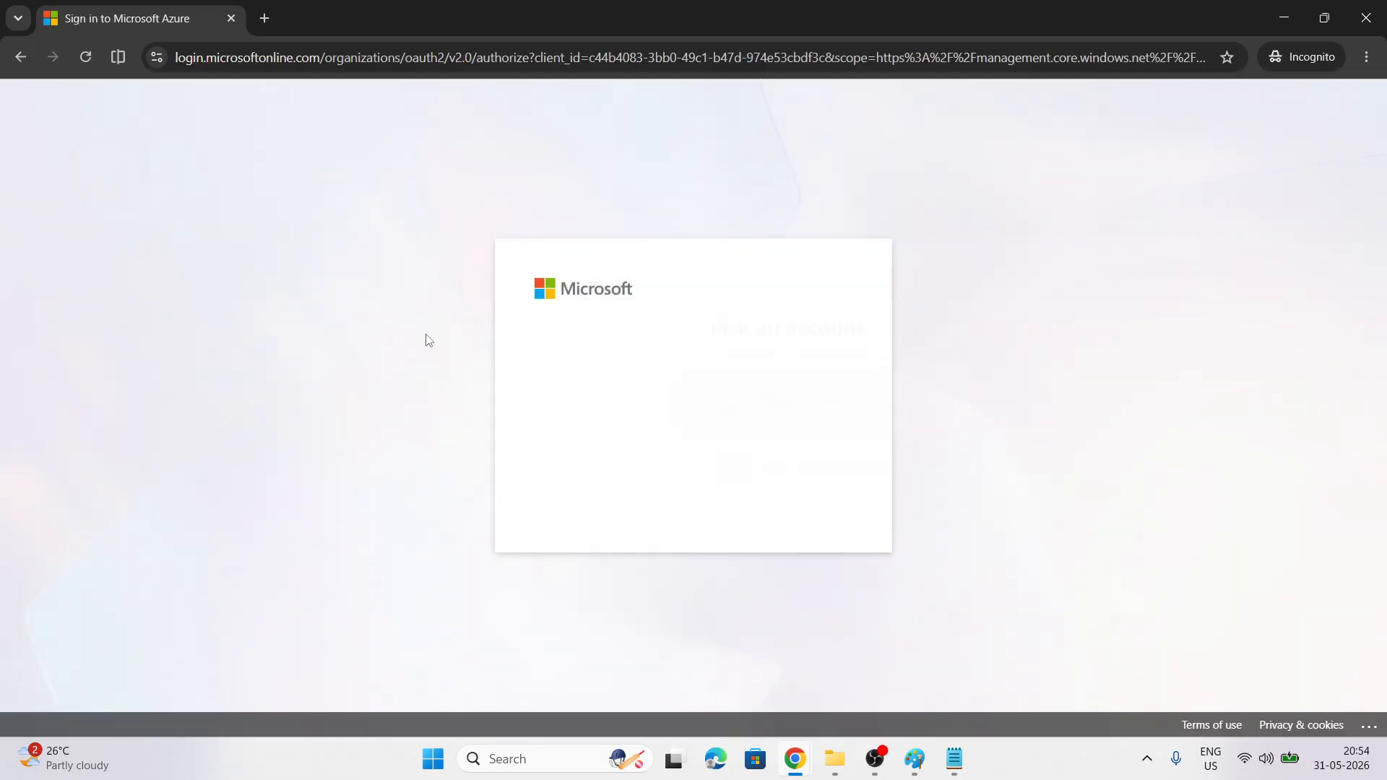
left_click(599, 407)
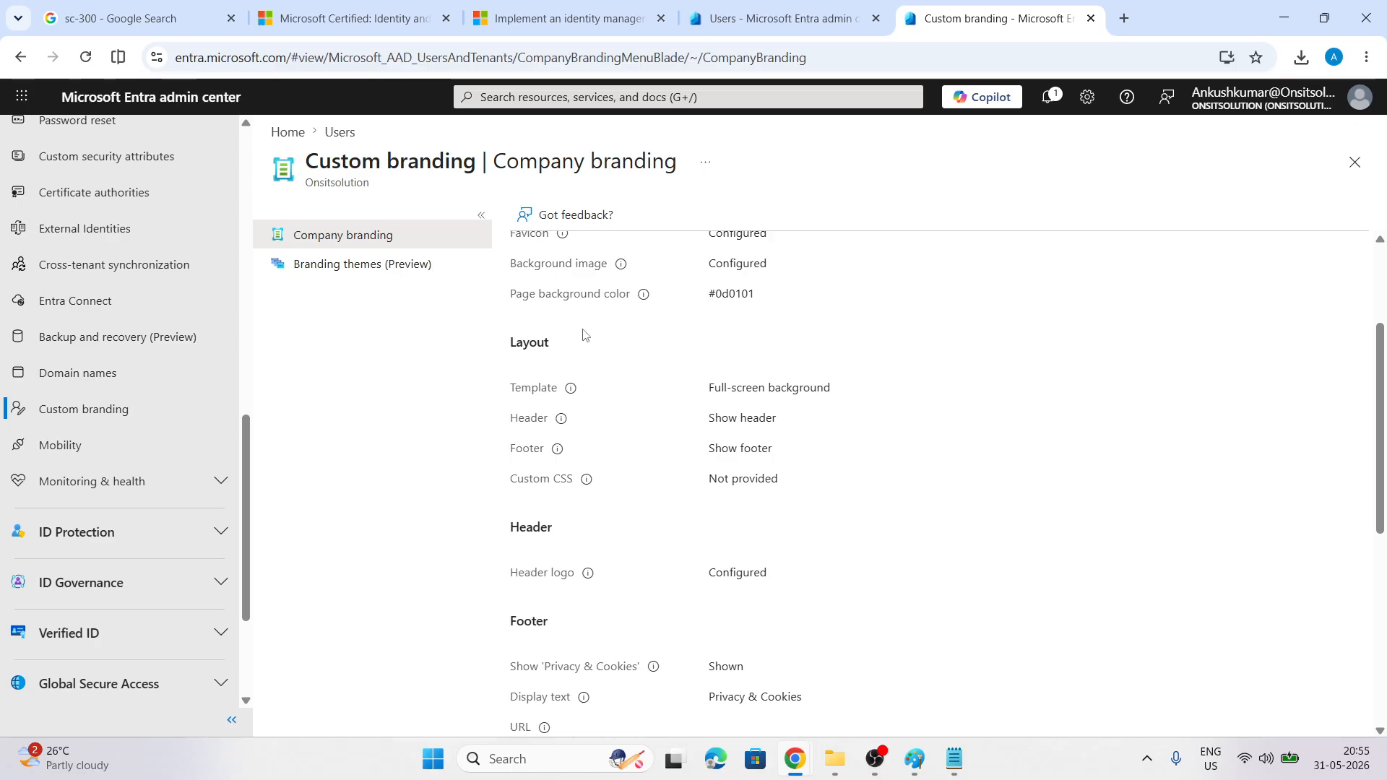
View the Branding themes (Preview) page, then switch to the Entra roles notes in Paint
left_click(318, 263)
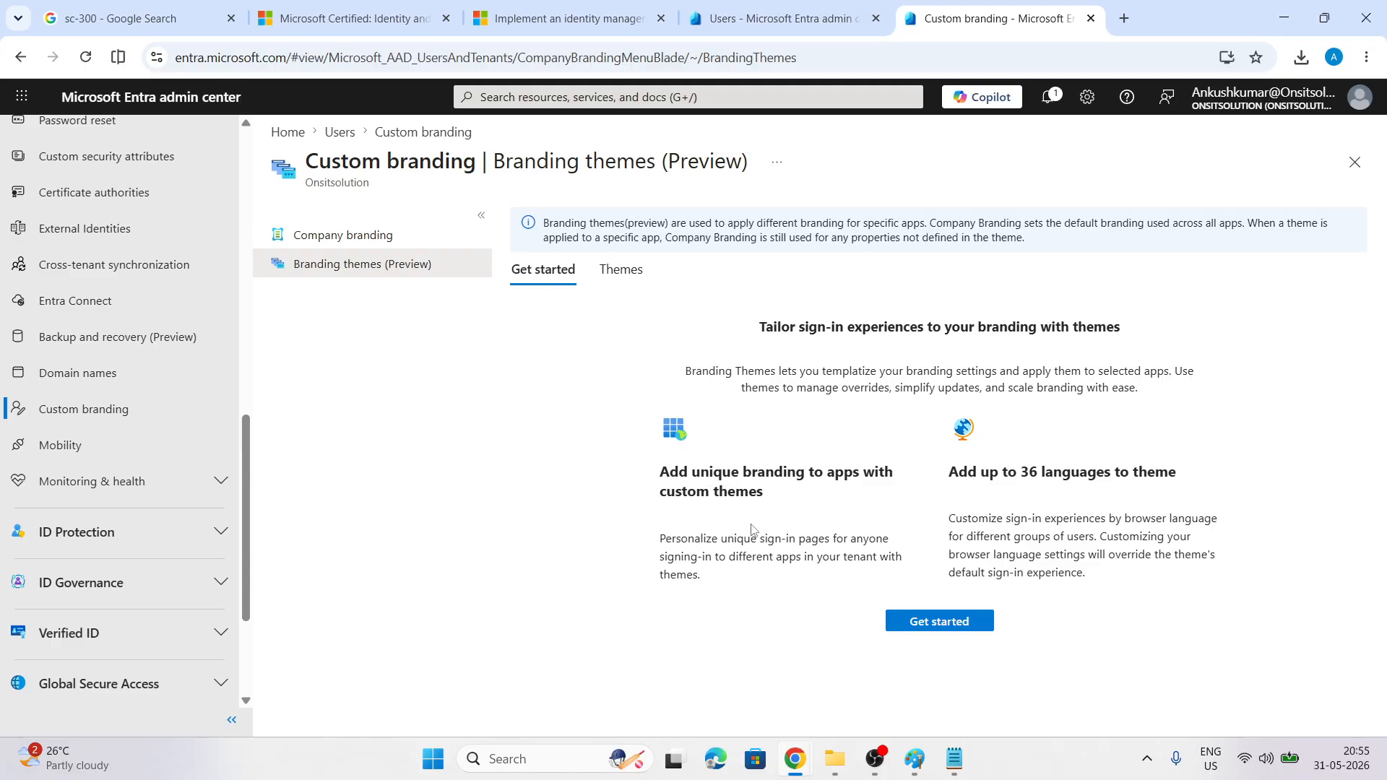
key("alt+Tab")
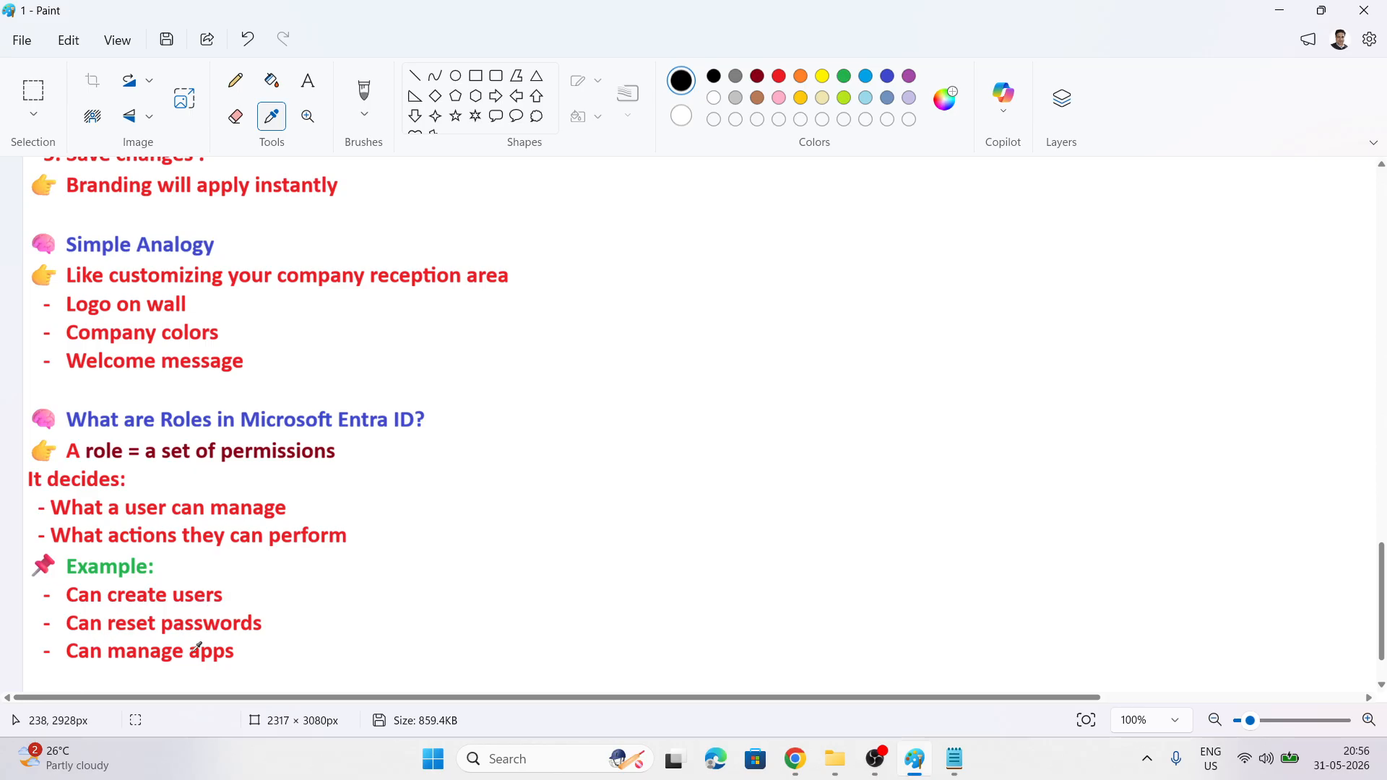
scroll(584, 441, "down", 1)
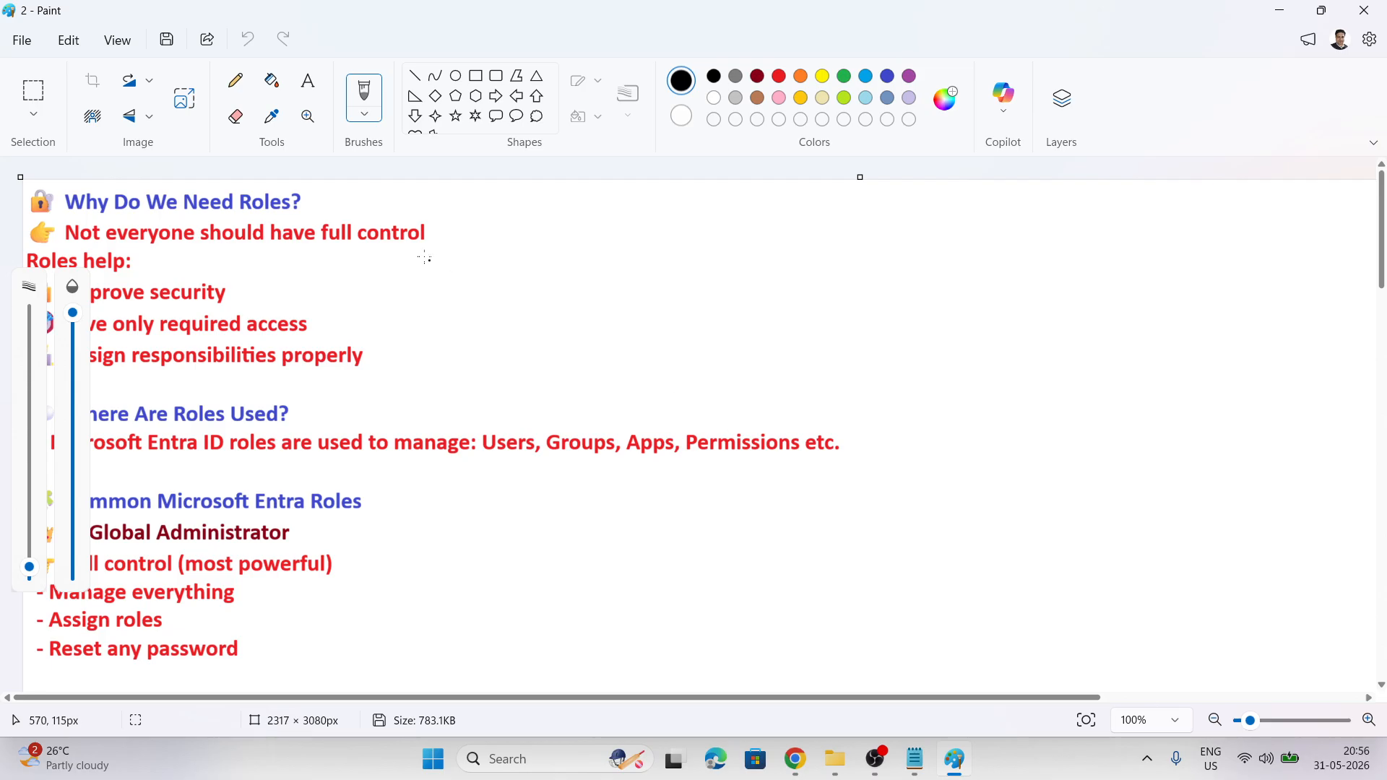
left_click(271, 115)
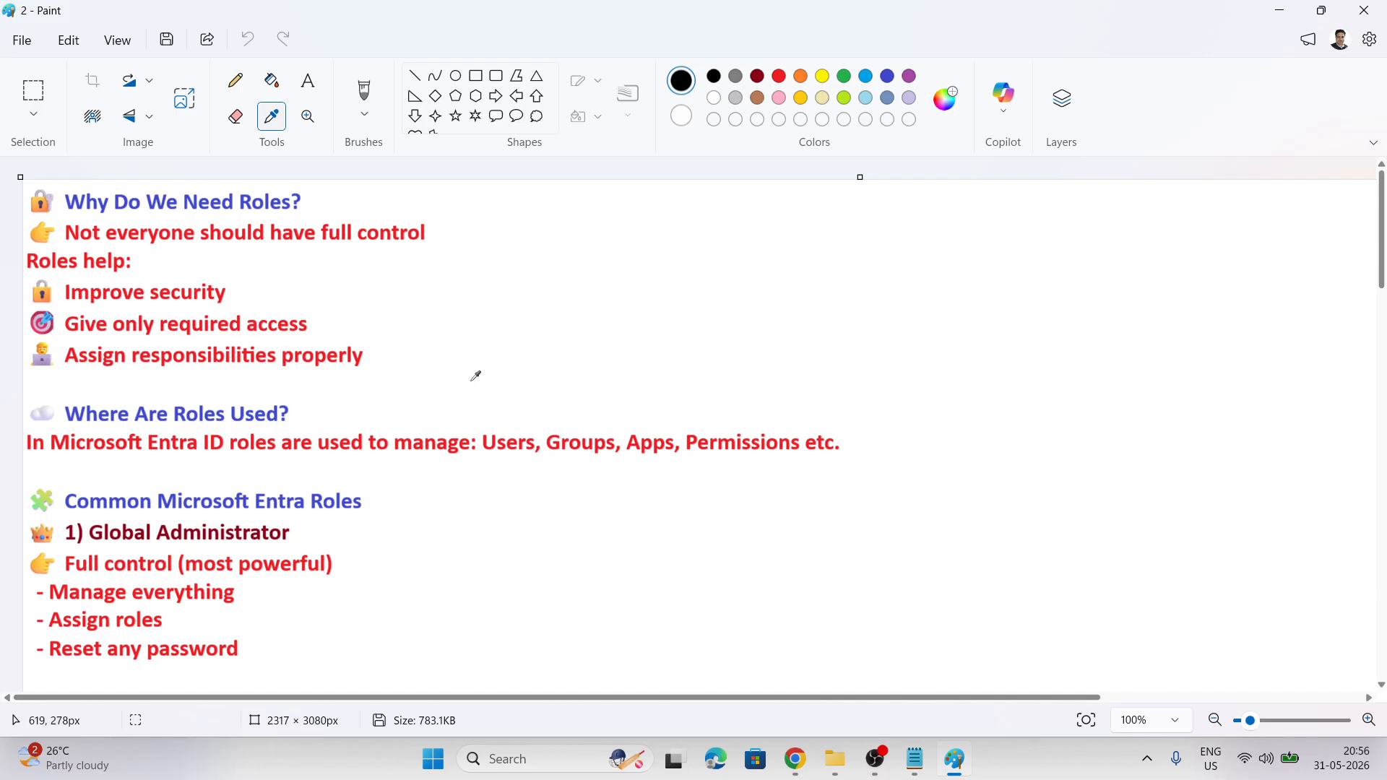
scroll(474, 375, "down", 3)
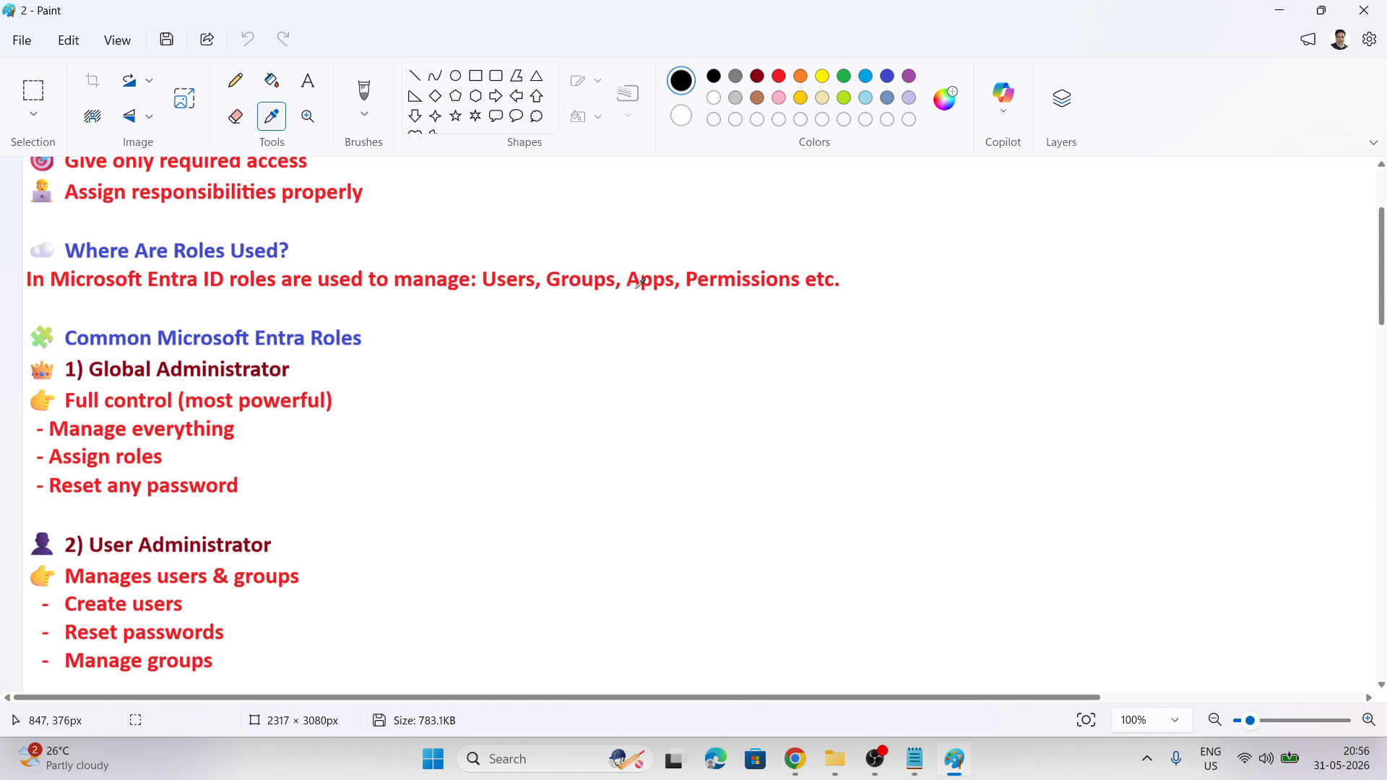
scroll(309, 370, "down", 1)
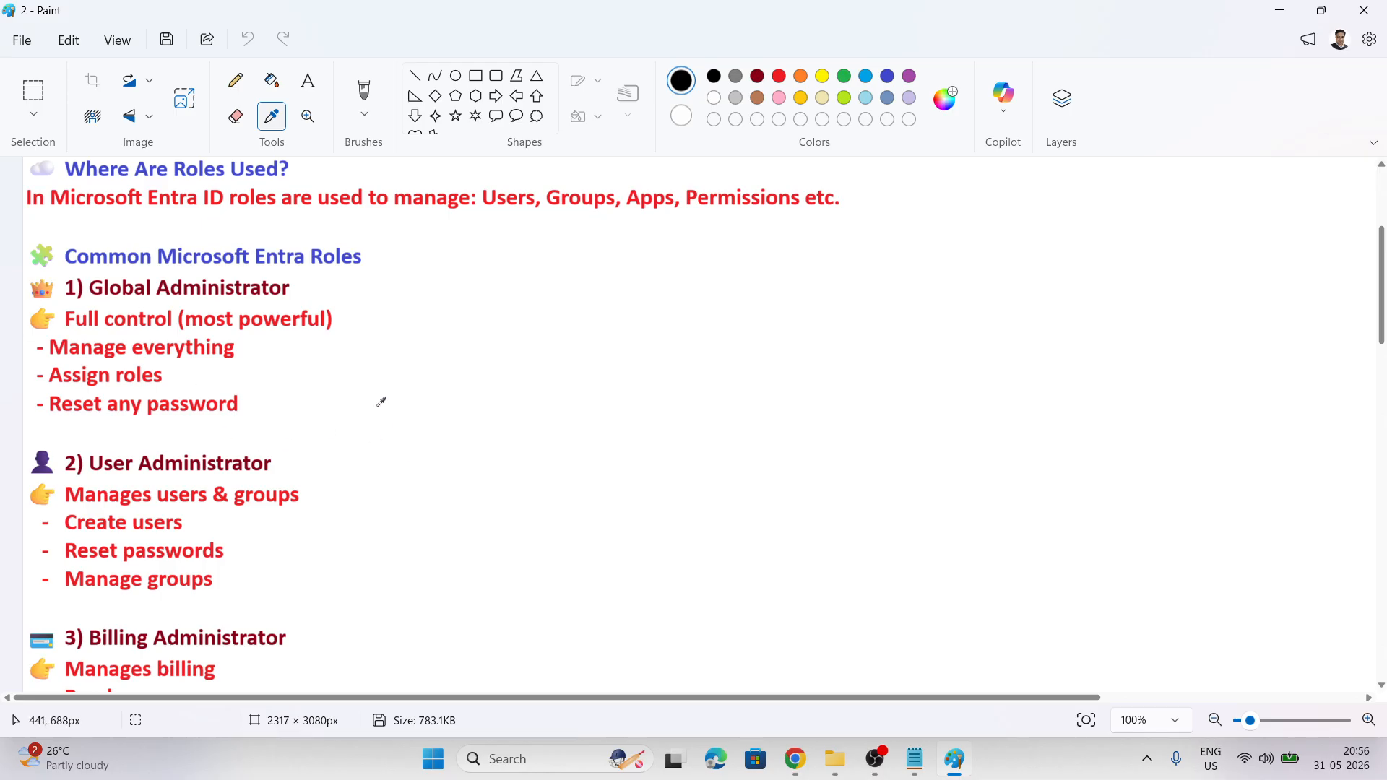
scroll(385, 400, "down", 3)
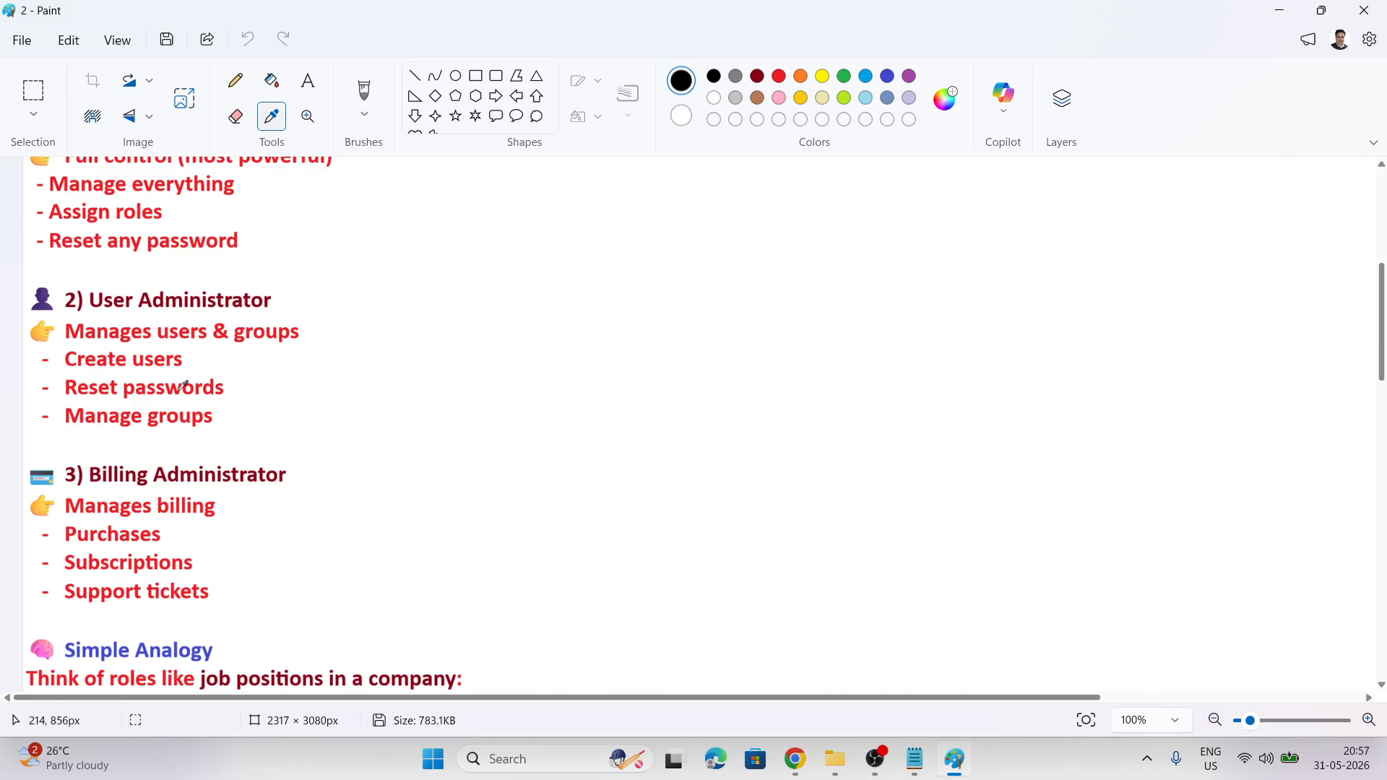
Scroll through the rest of the roles notes to the bottom of the image in Paint
scroll(498, 466, "down", 5)
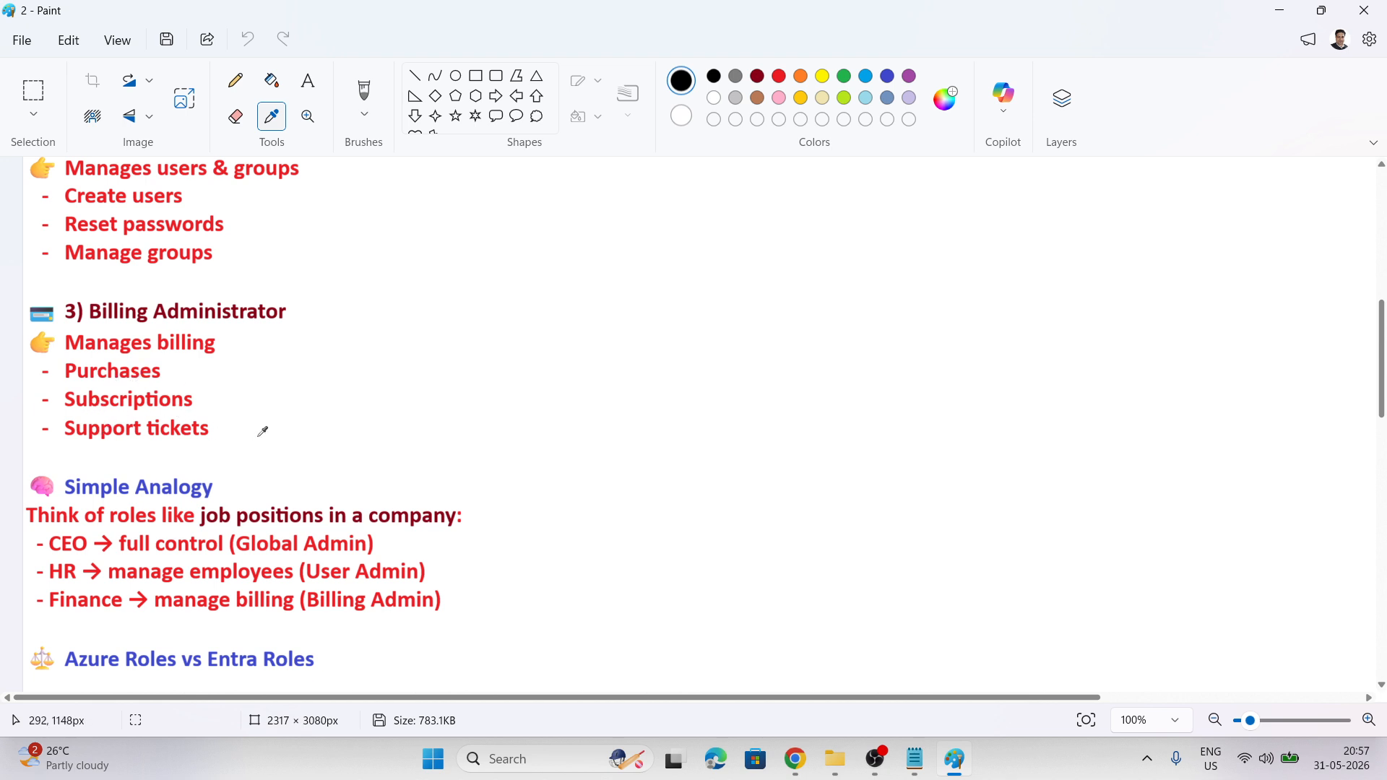
scroll(368, 414, "down", 3)
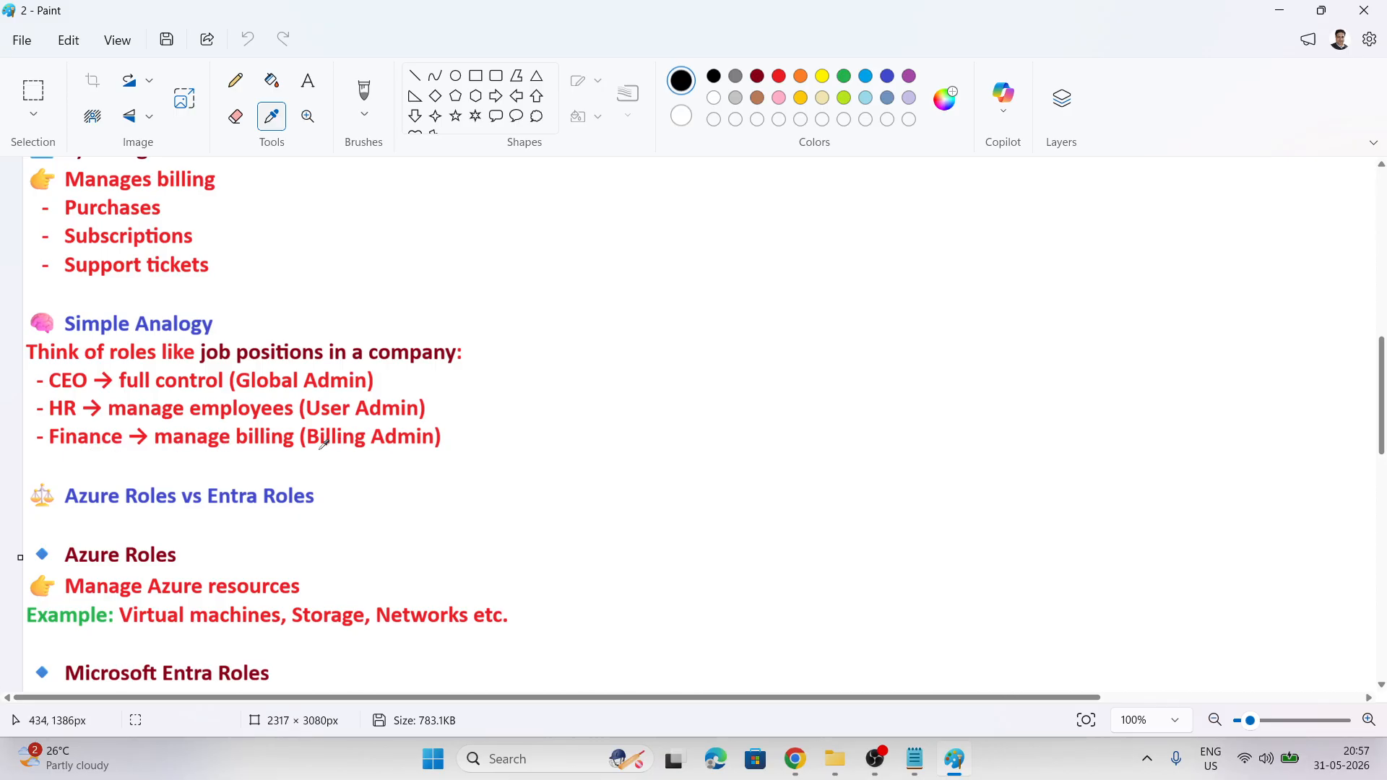
scroll(473, 459, "down", 2)
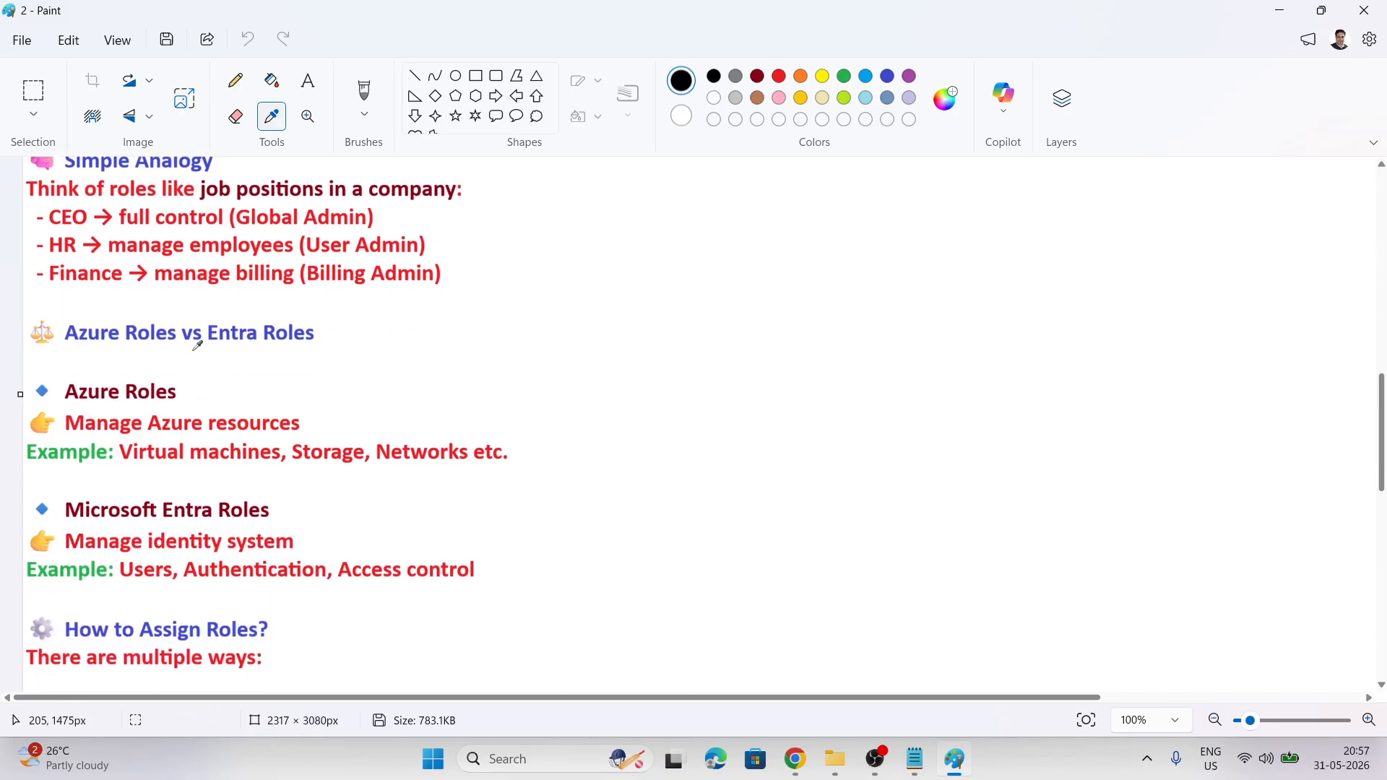
scroll(322, 350, "down", 2)
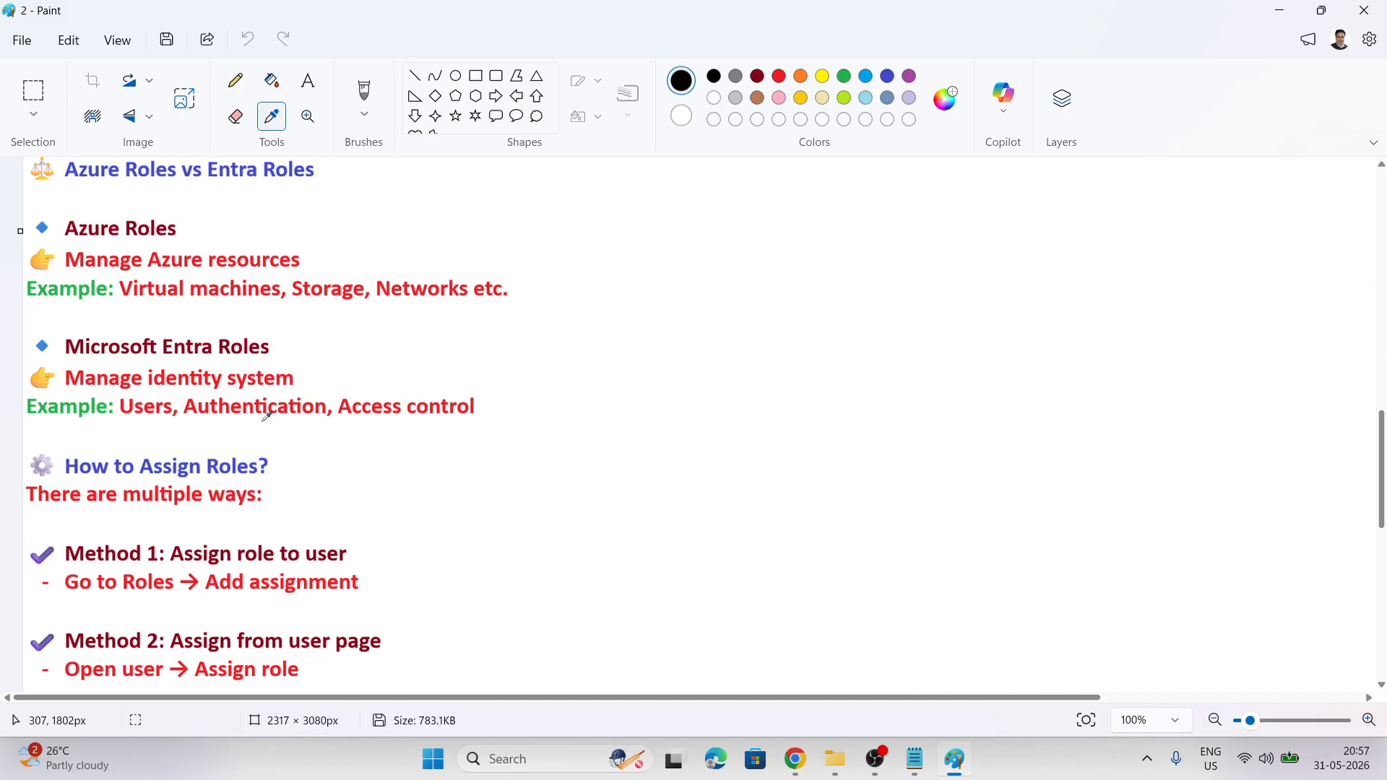
scroll(428, 443, "down", 2)
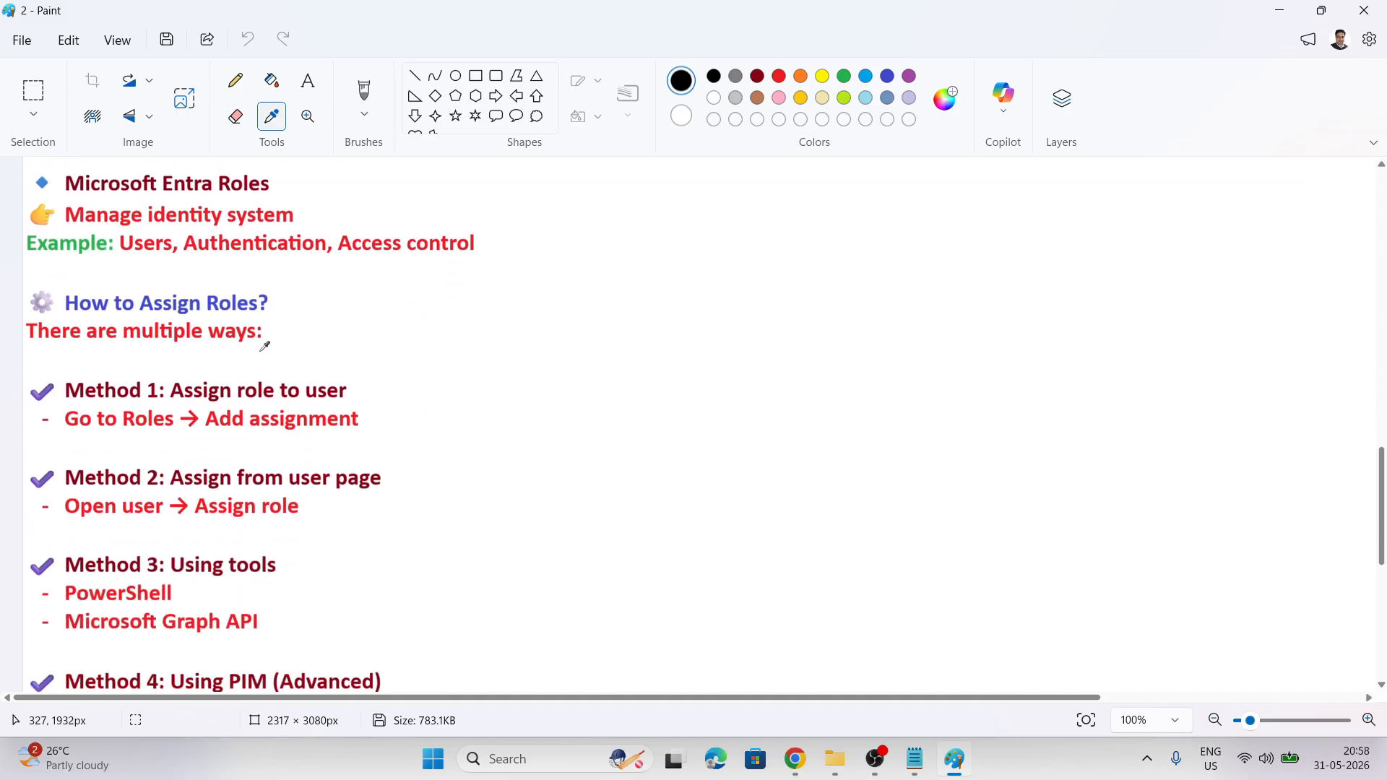
scroll(256, 343, "down", 1)
scroll(290, 269, "down", 1)
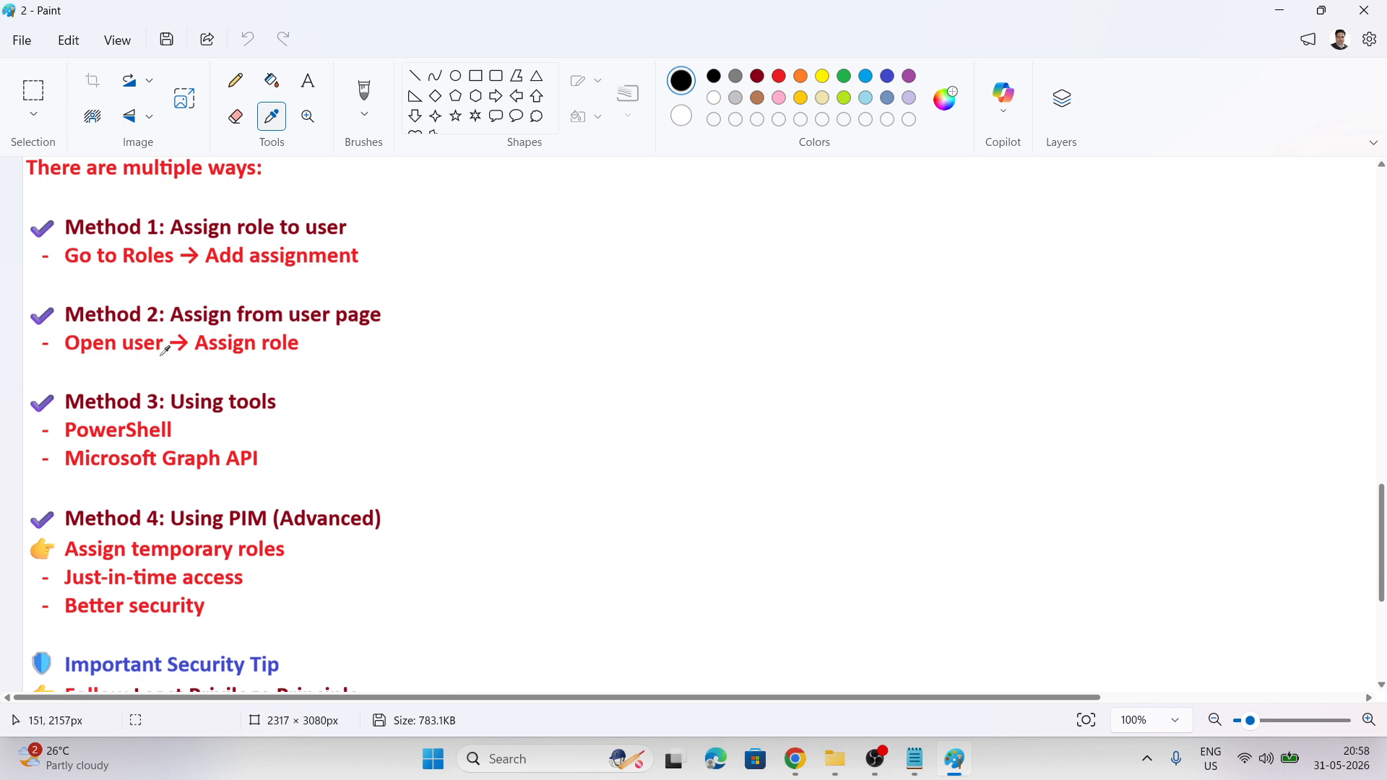
scroll(362, 344, "down", 1)
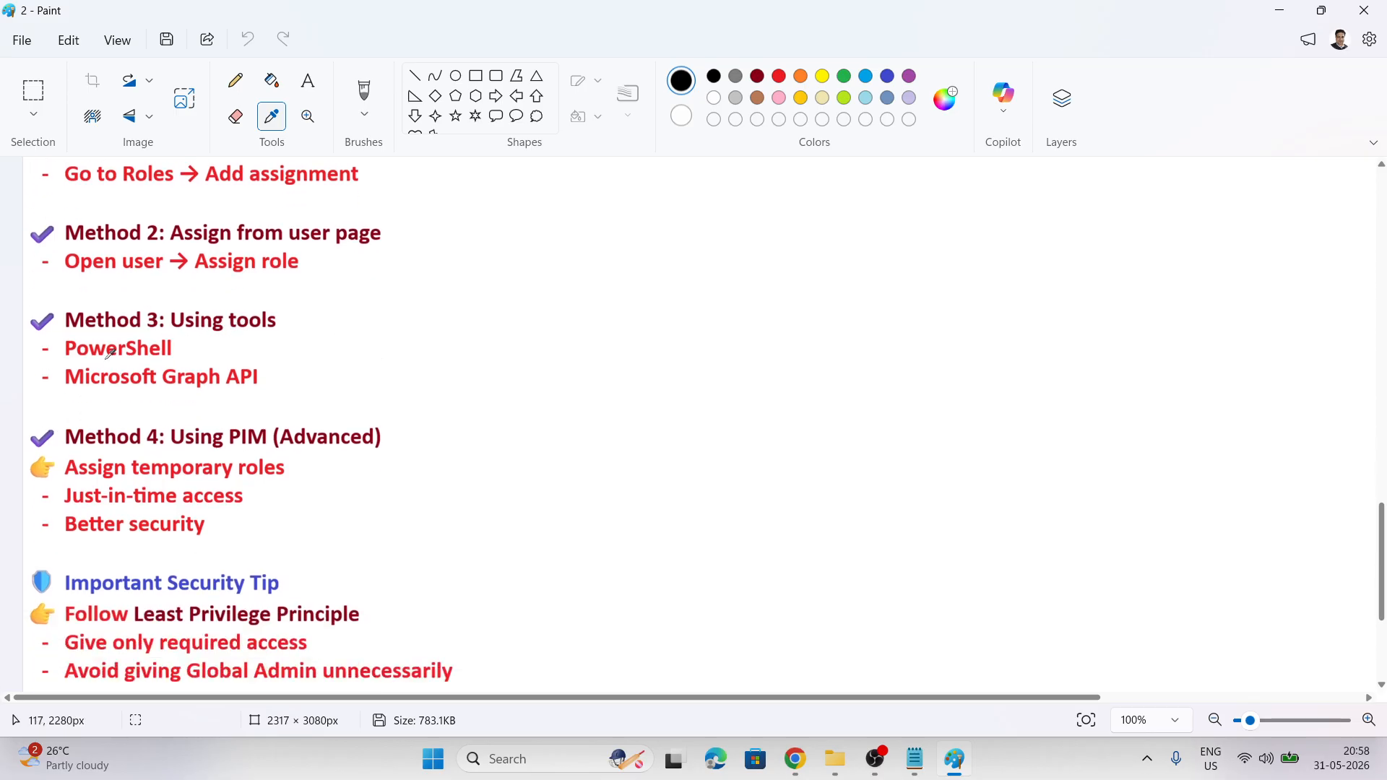
scroll(325, 383, "down", 1)
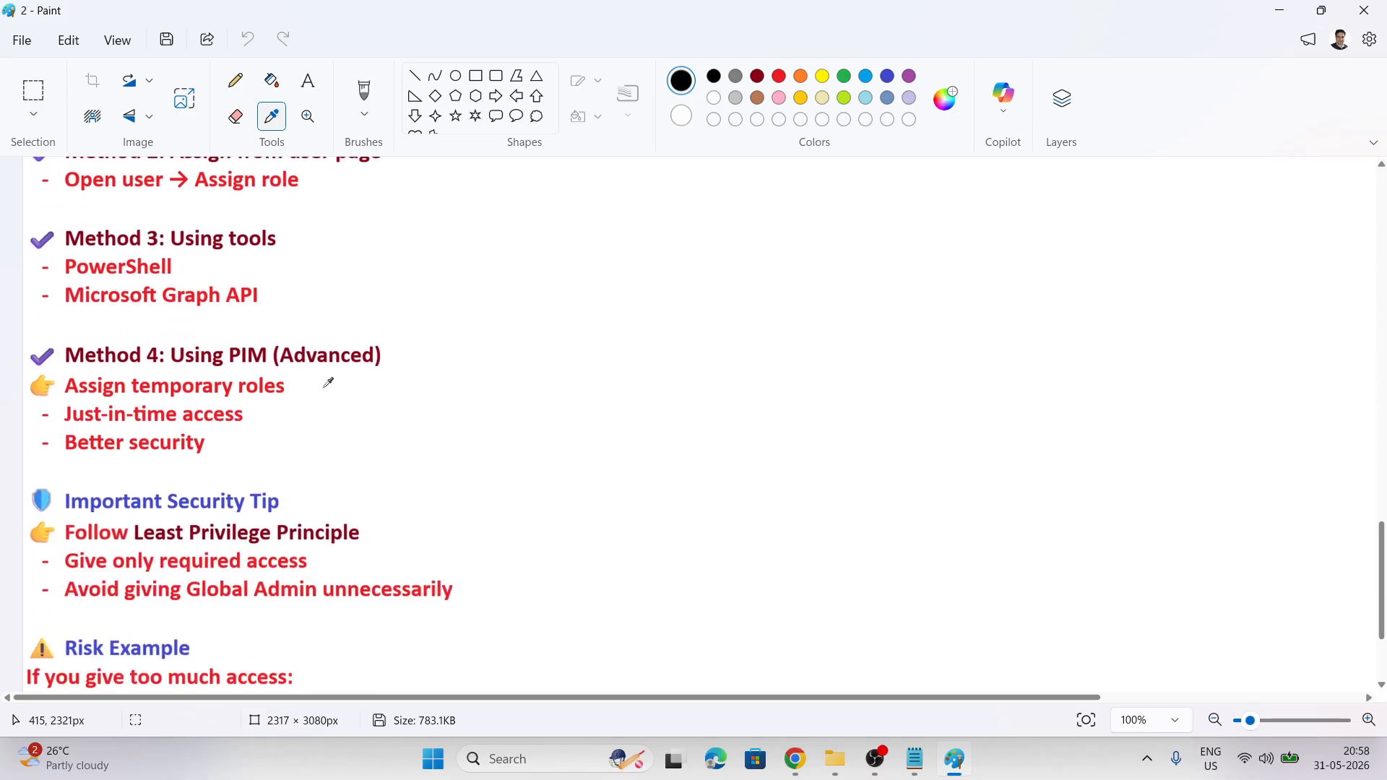
scroll(304, 309, "down", 1)
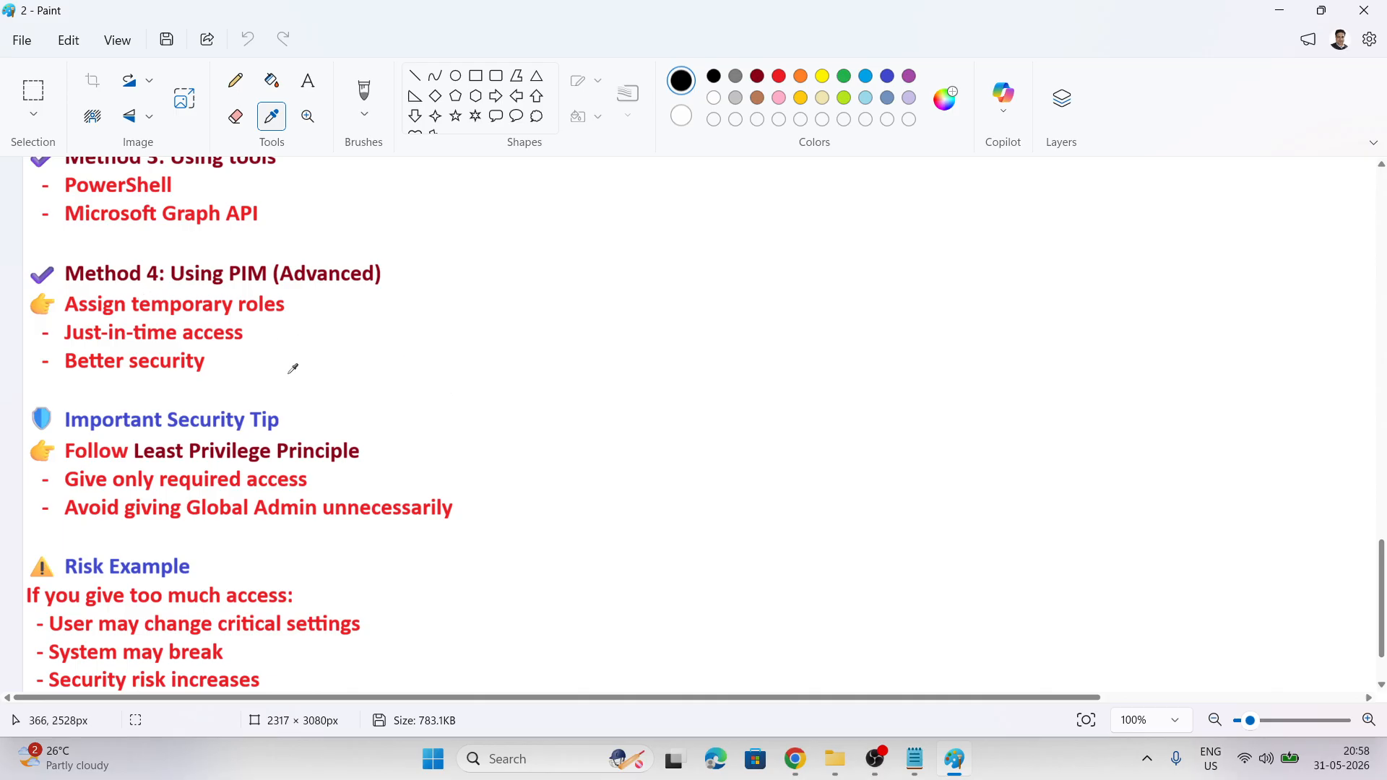
scroll(292, 367, "down", 1)
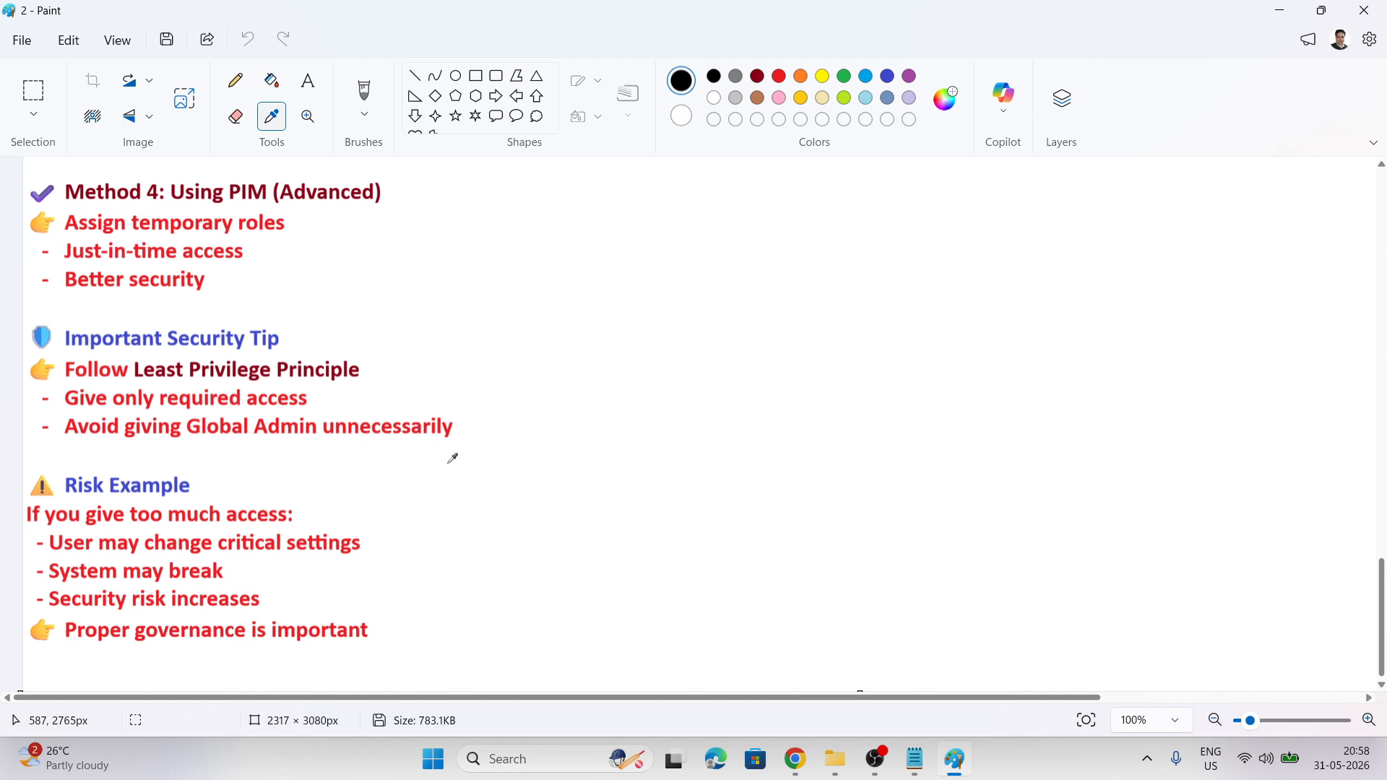
scroll(453, 458, "down", 1)
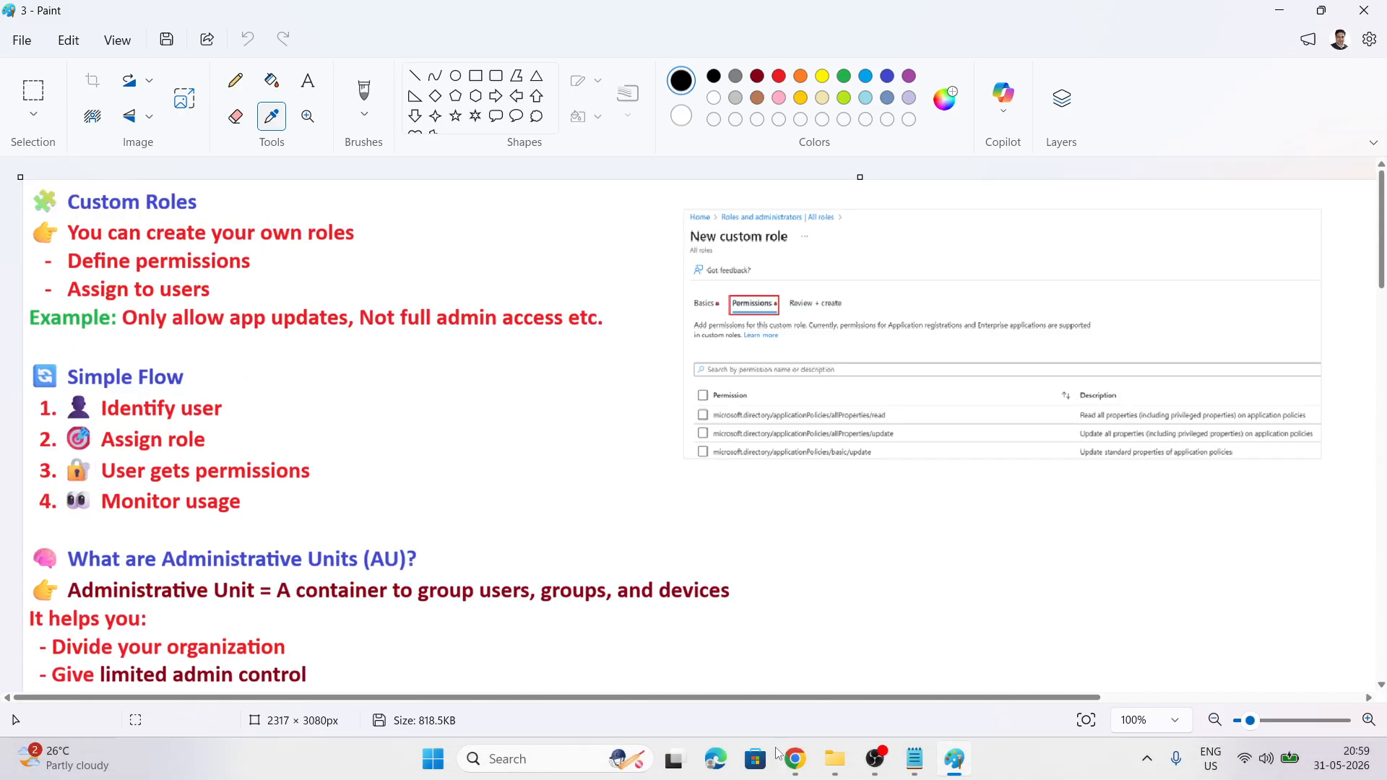
Return to Chrome, open the test user from All users, and show its Assigned roles
mouse_move(793, 759)
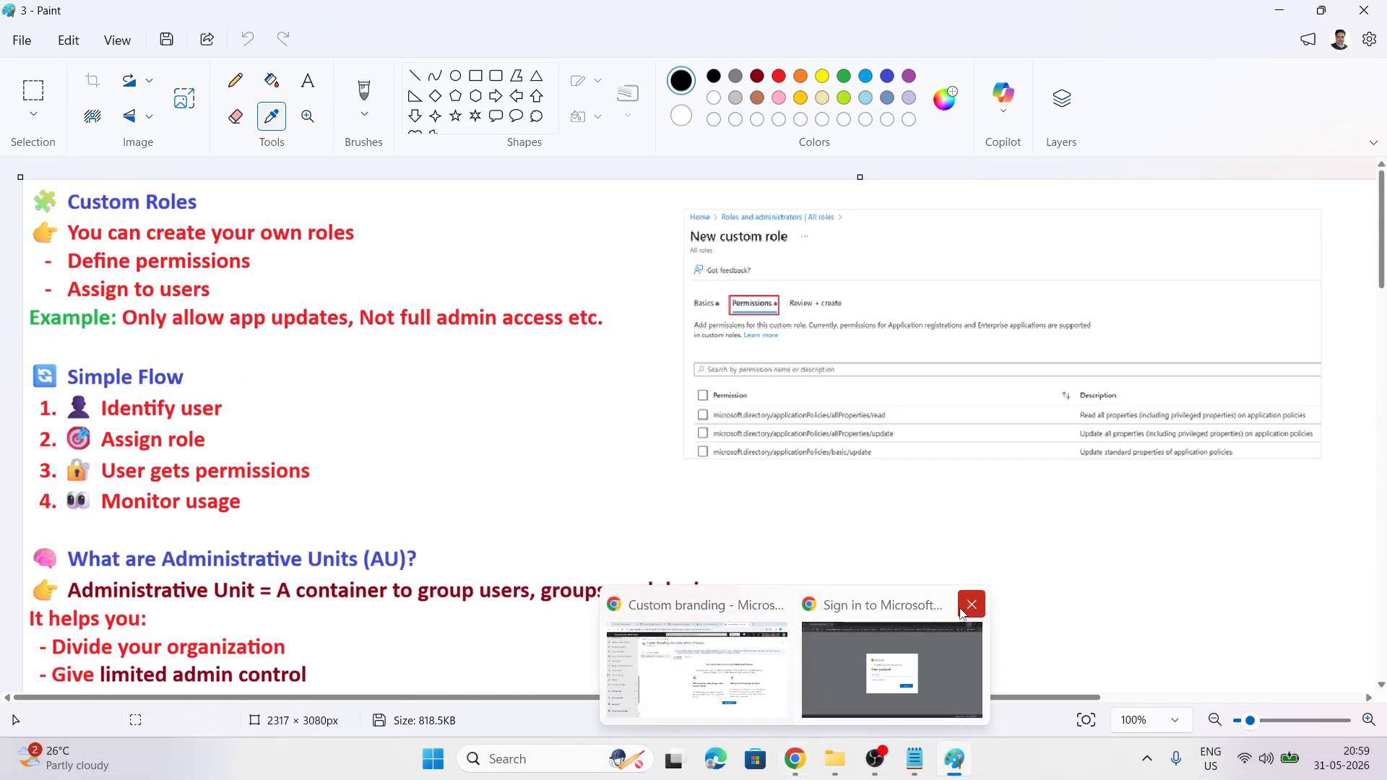
left_click(781, 631)
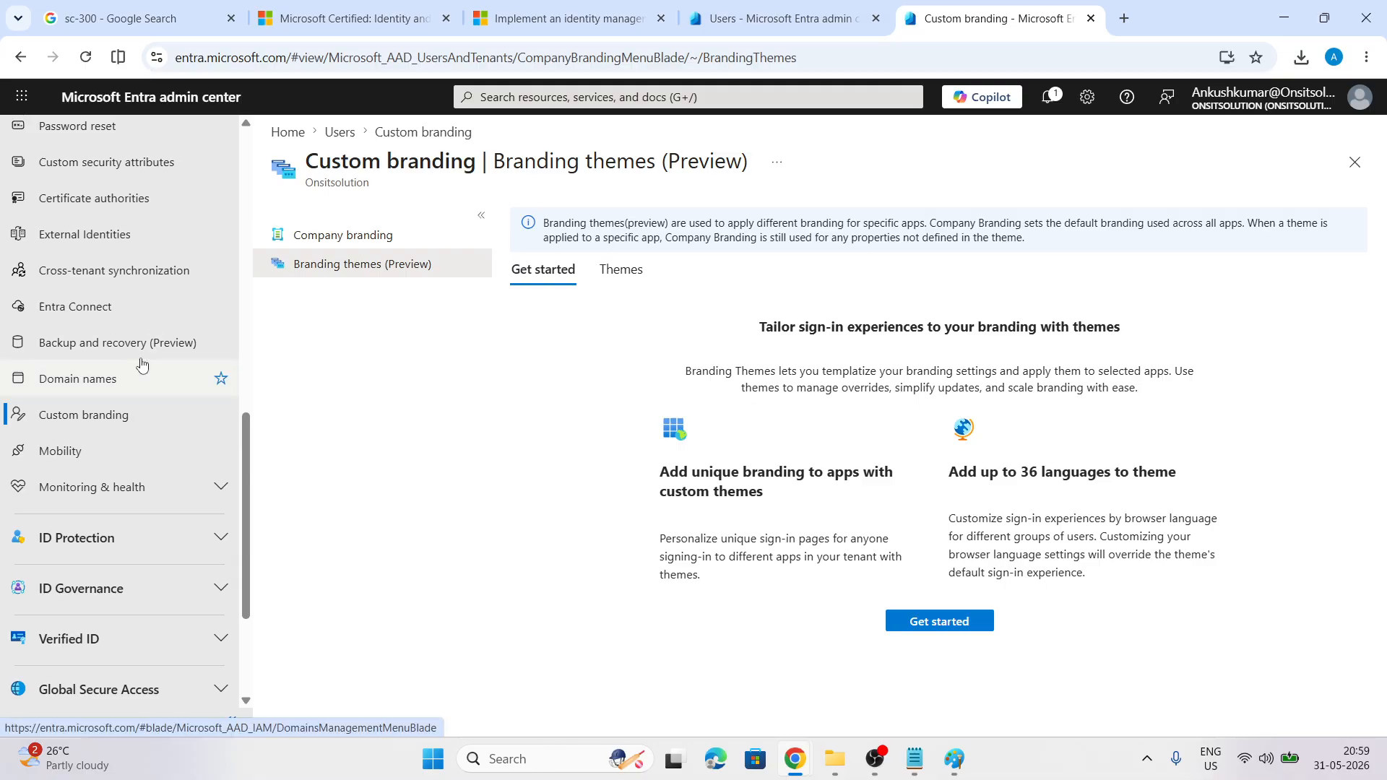
scroll(142, 363, "up", 10)
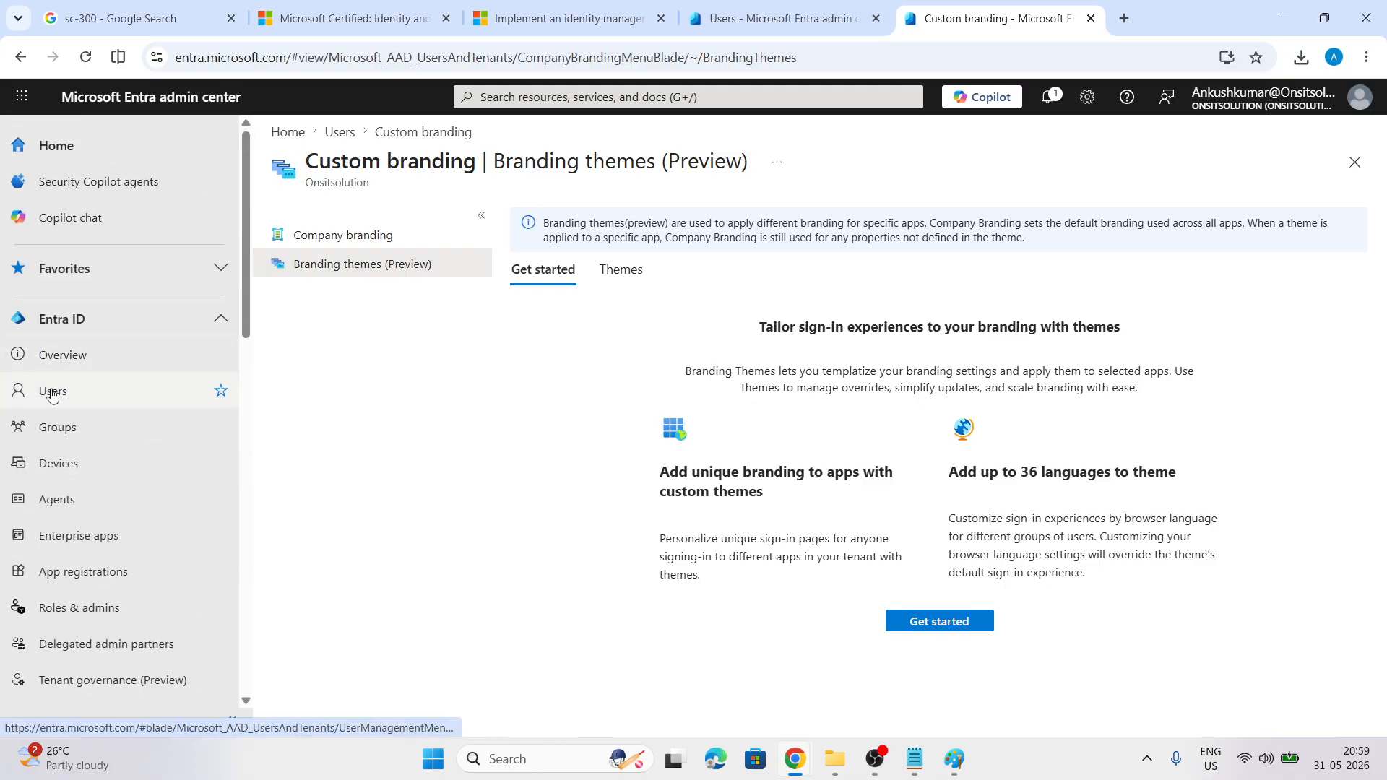
left_click(52, 392)
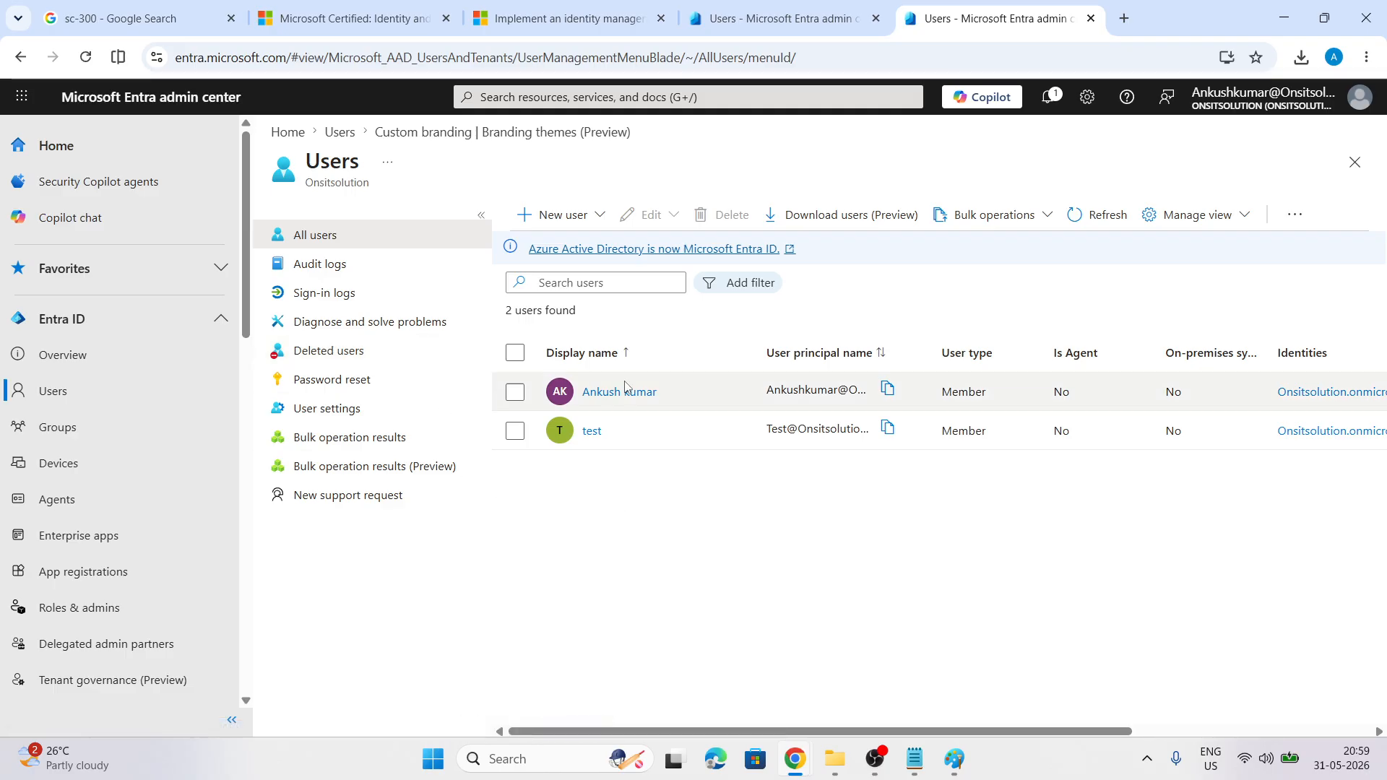
left_click(590, 433)
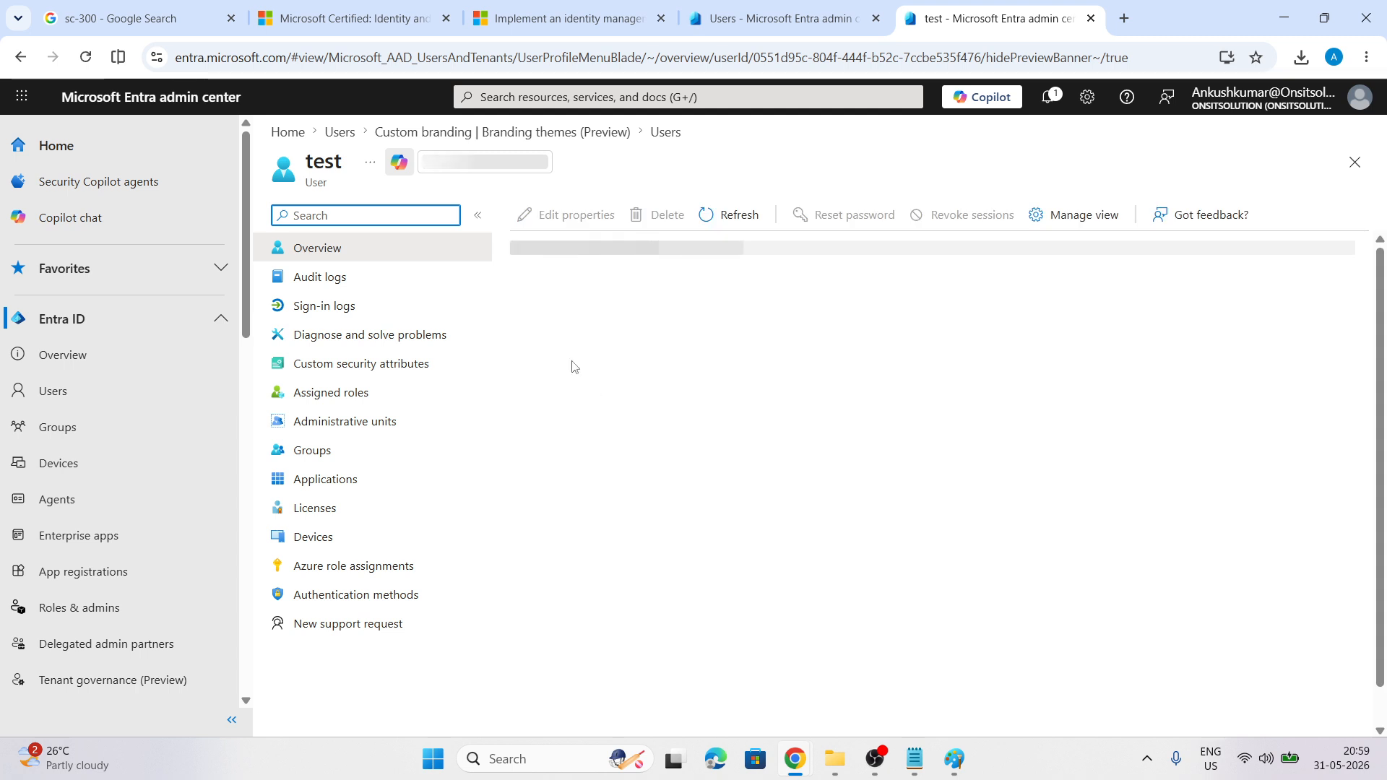
left_click(309, 392)
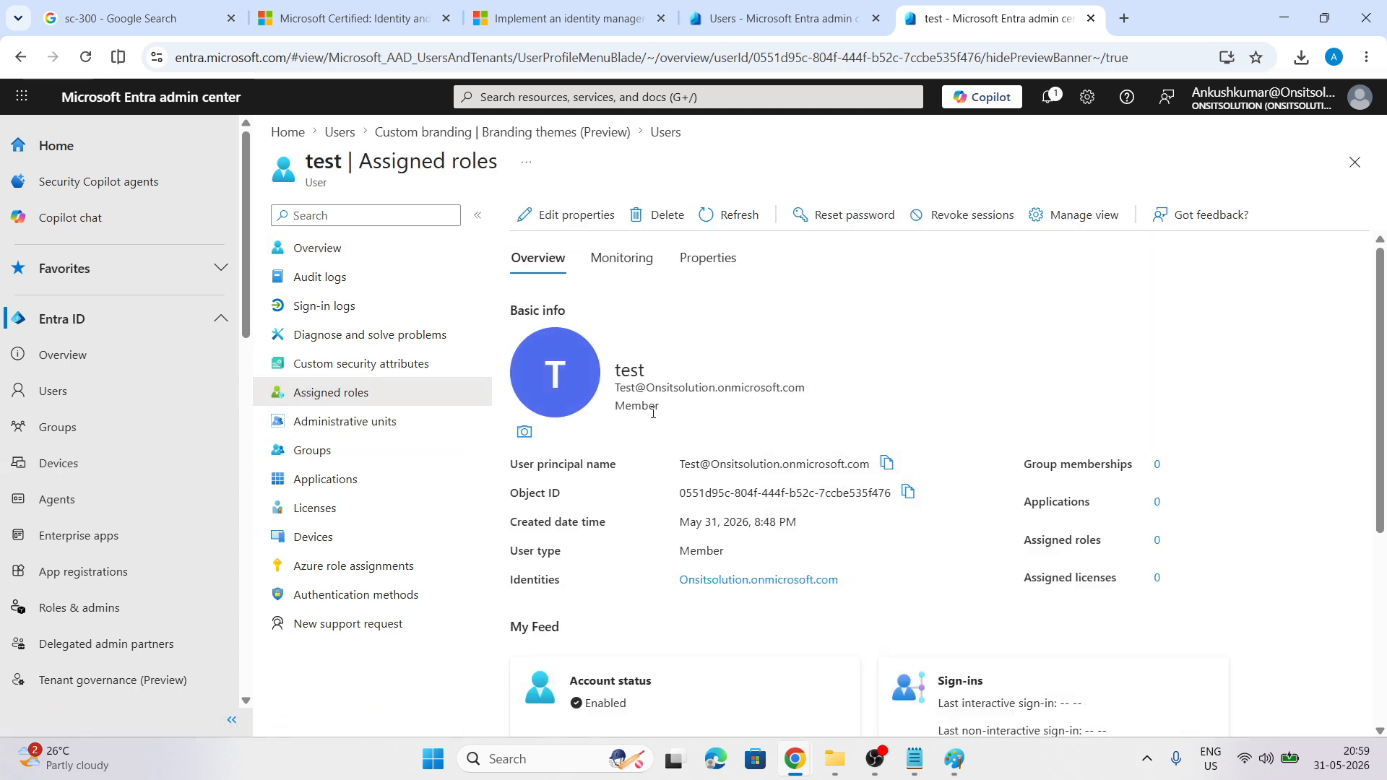
left_click(318, 394)
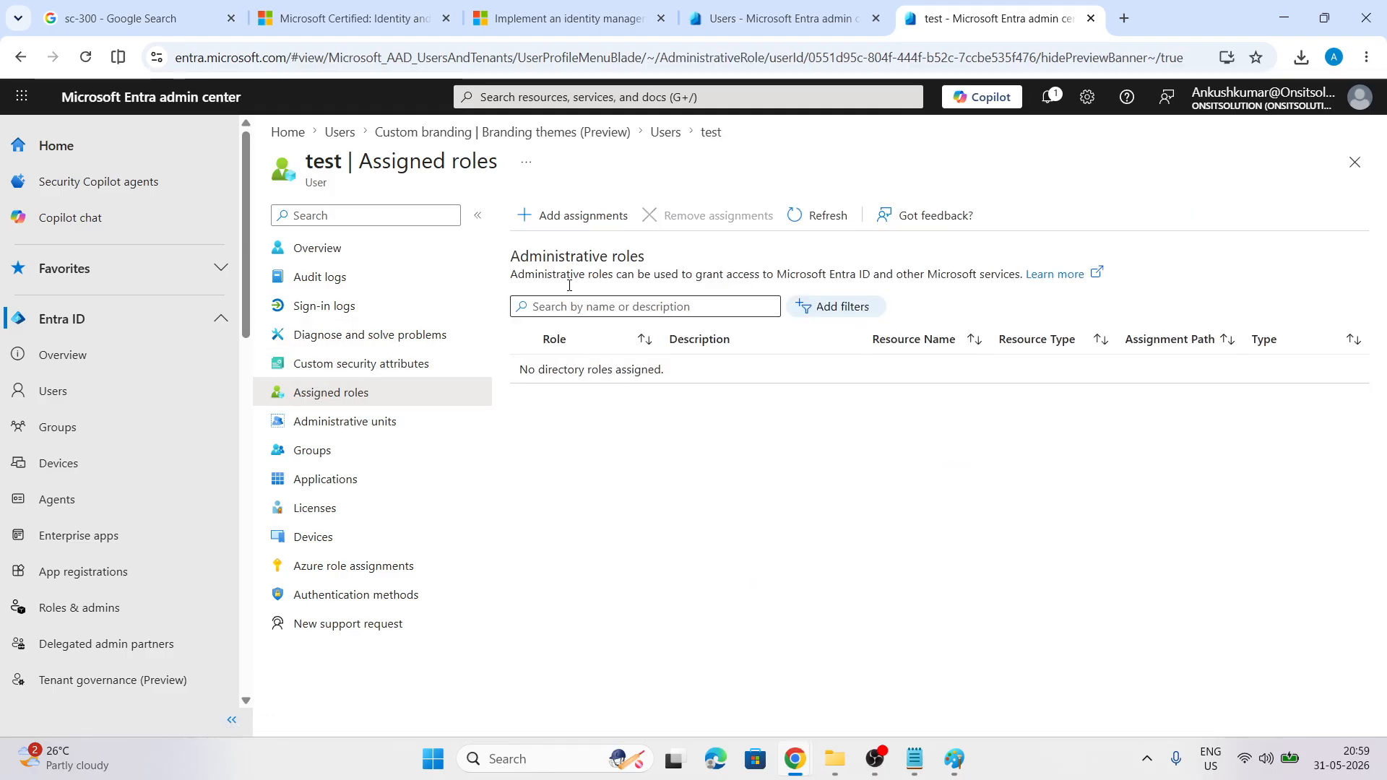
Assign the Helpdesk Administrator role to the test user, found by searching 'help'
left_click(562, 224)
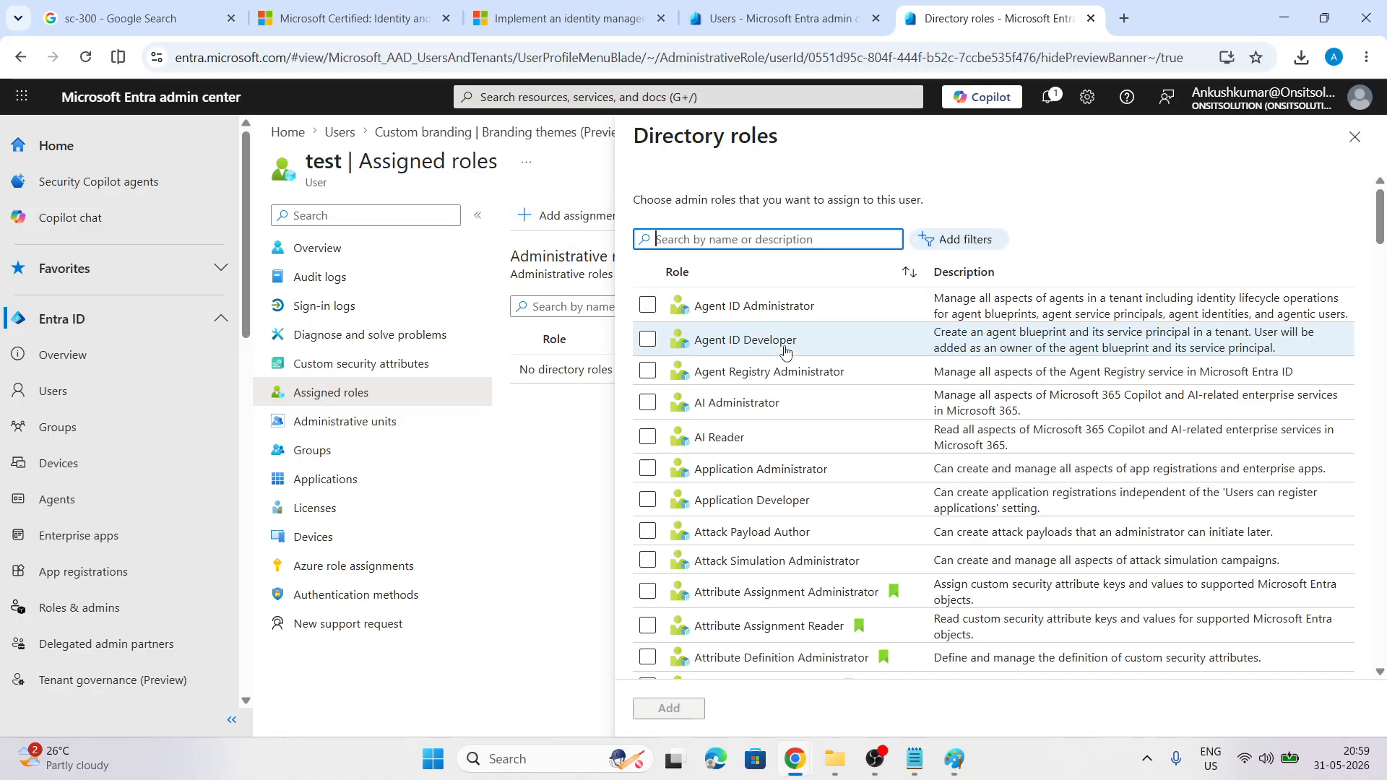
scroll(838, 418, "down", 5)
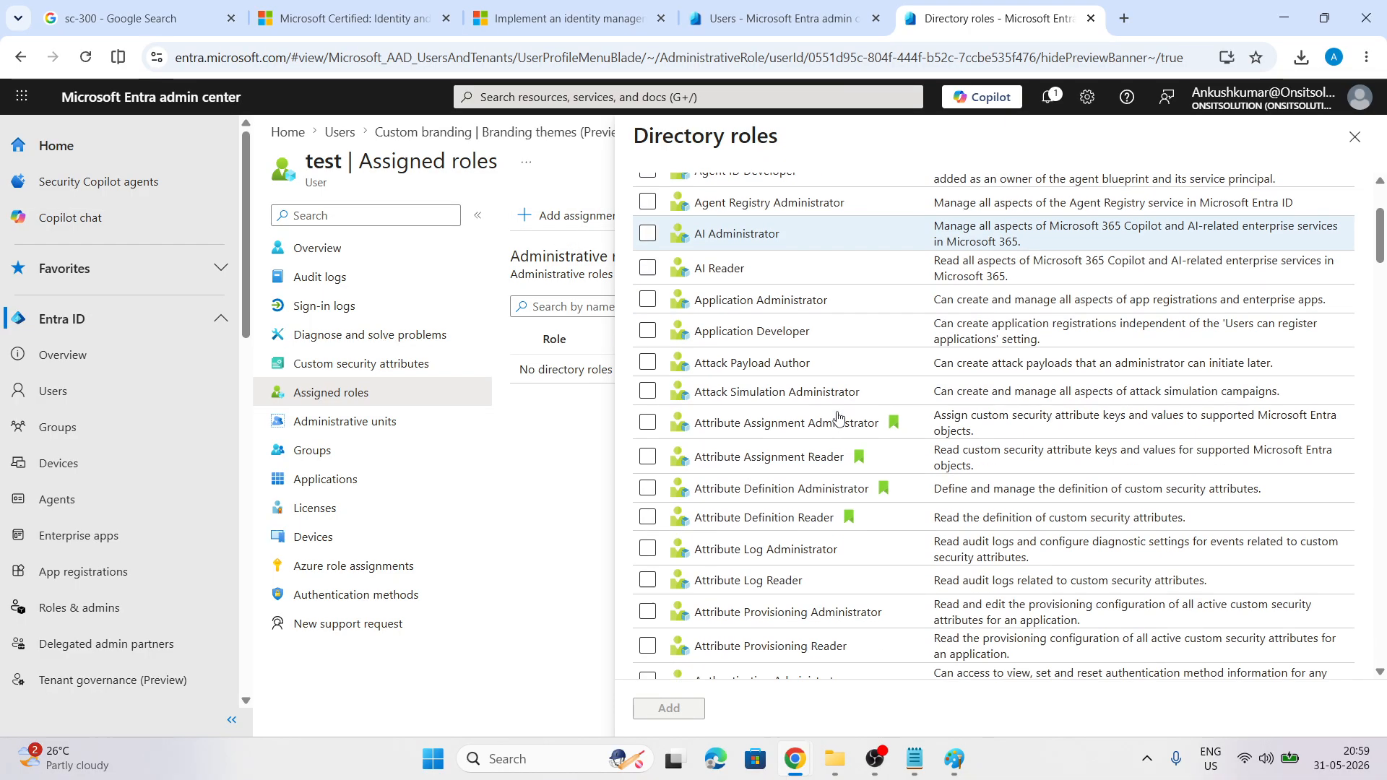
scroll(838, 417, "up", 4)
scroll(838, 417, "up", 2)
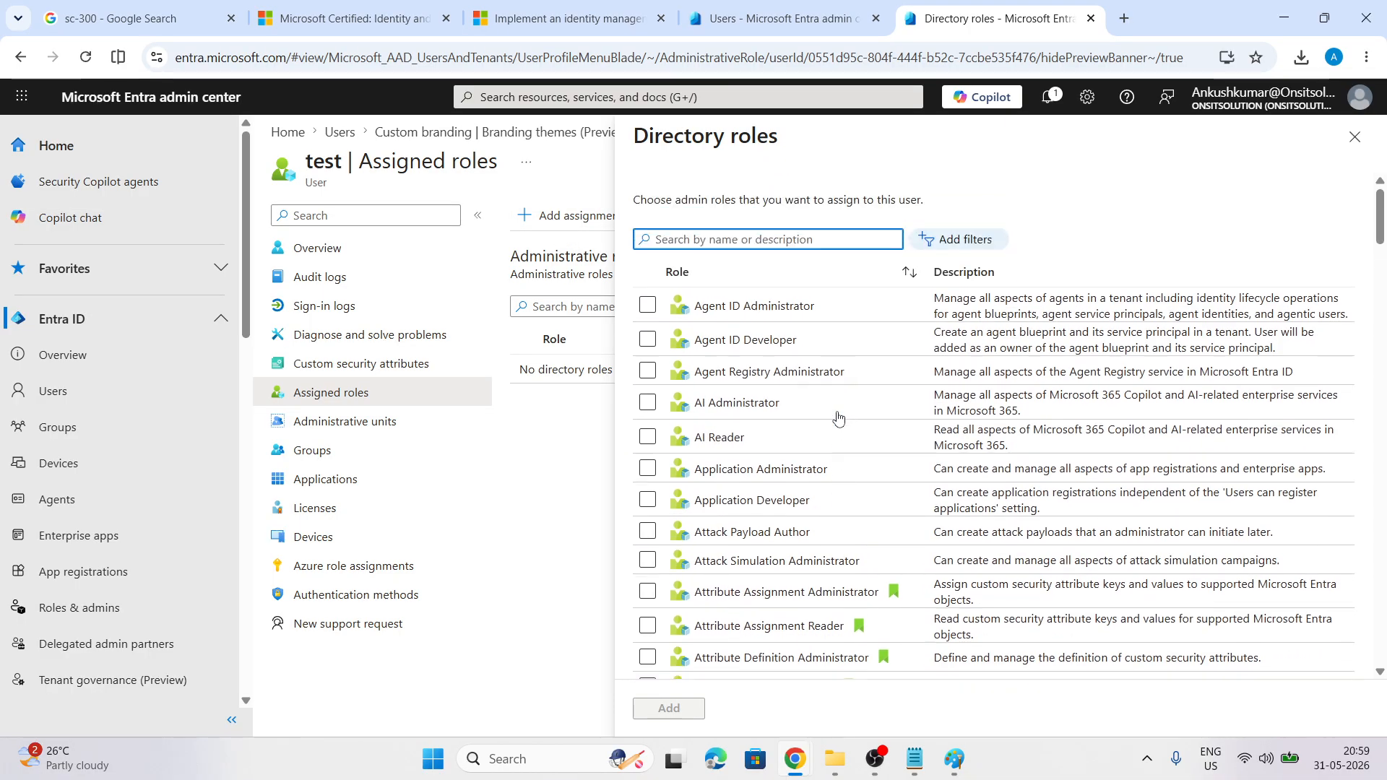
type("global")
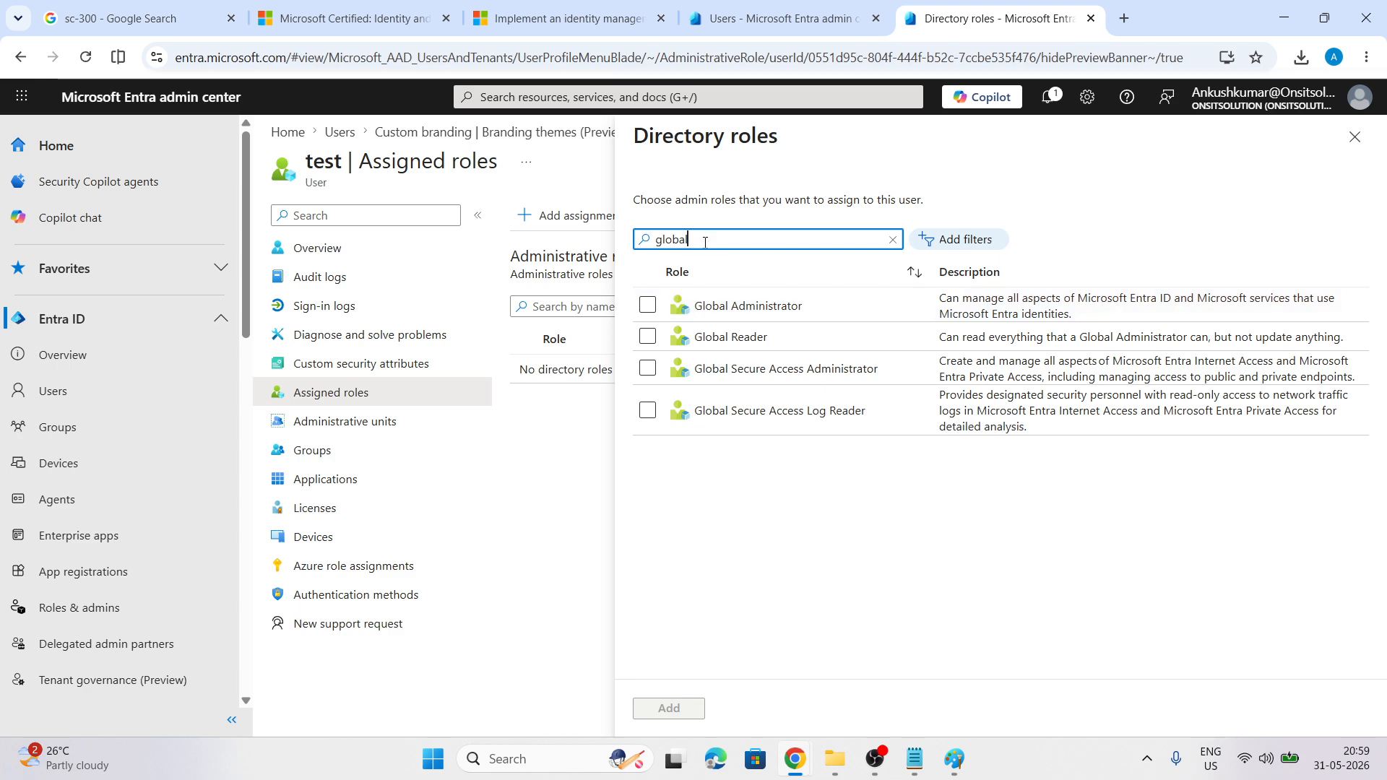
key("BackSpace")
key("BackSpace")
key("BackSpace")
key("BackSpace")
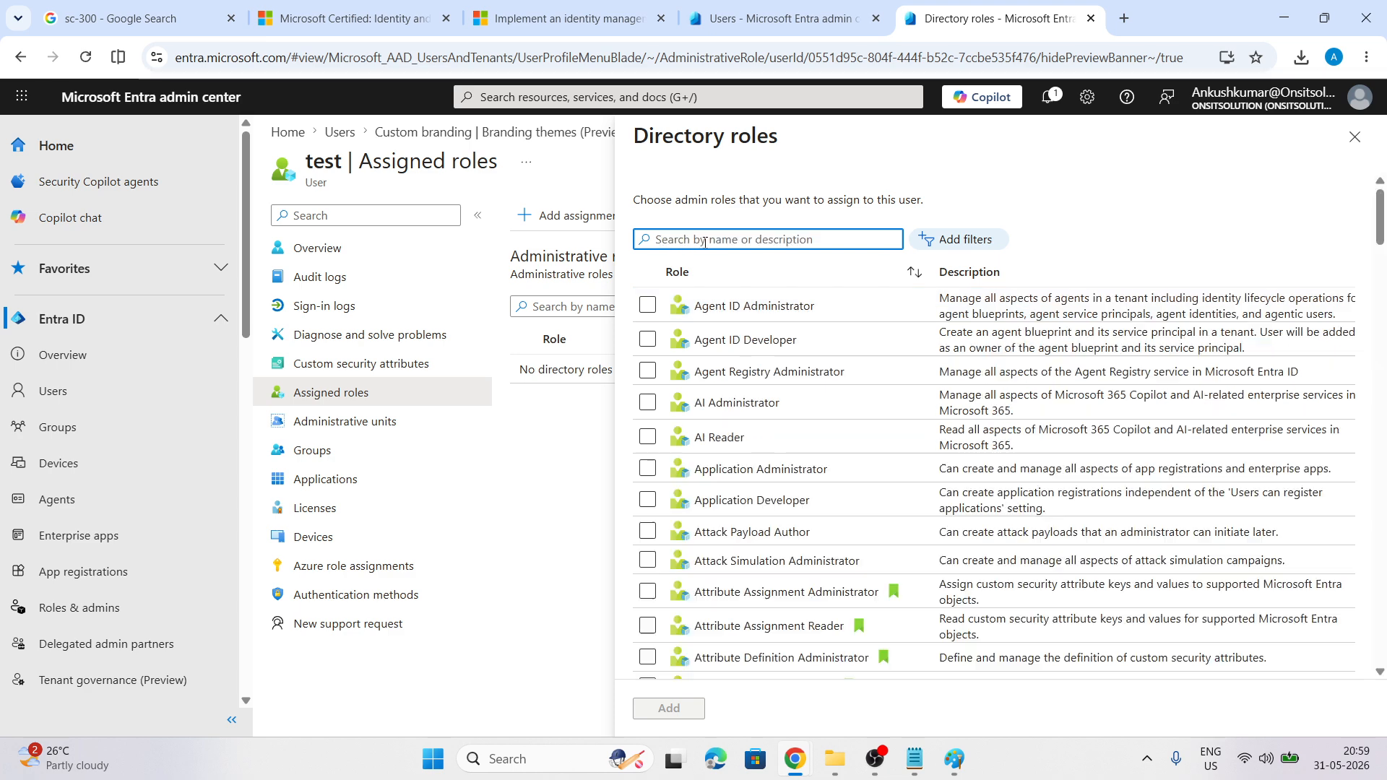
type("help")
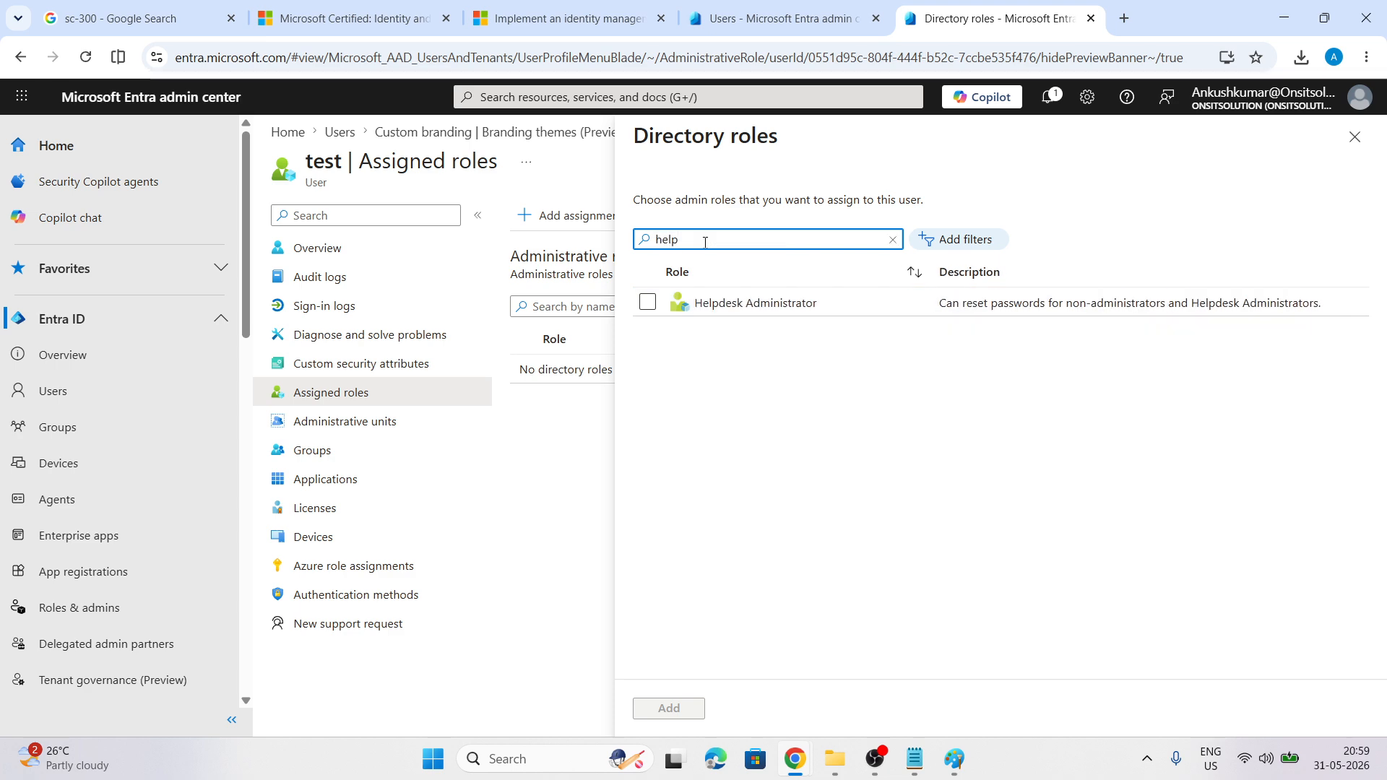
left_click(648, 302)
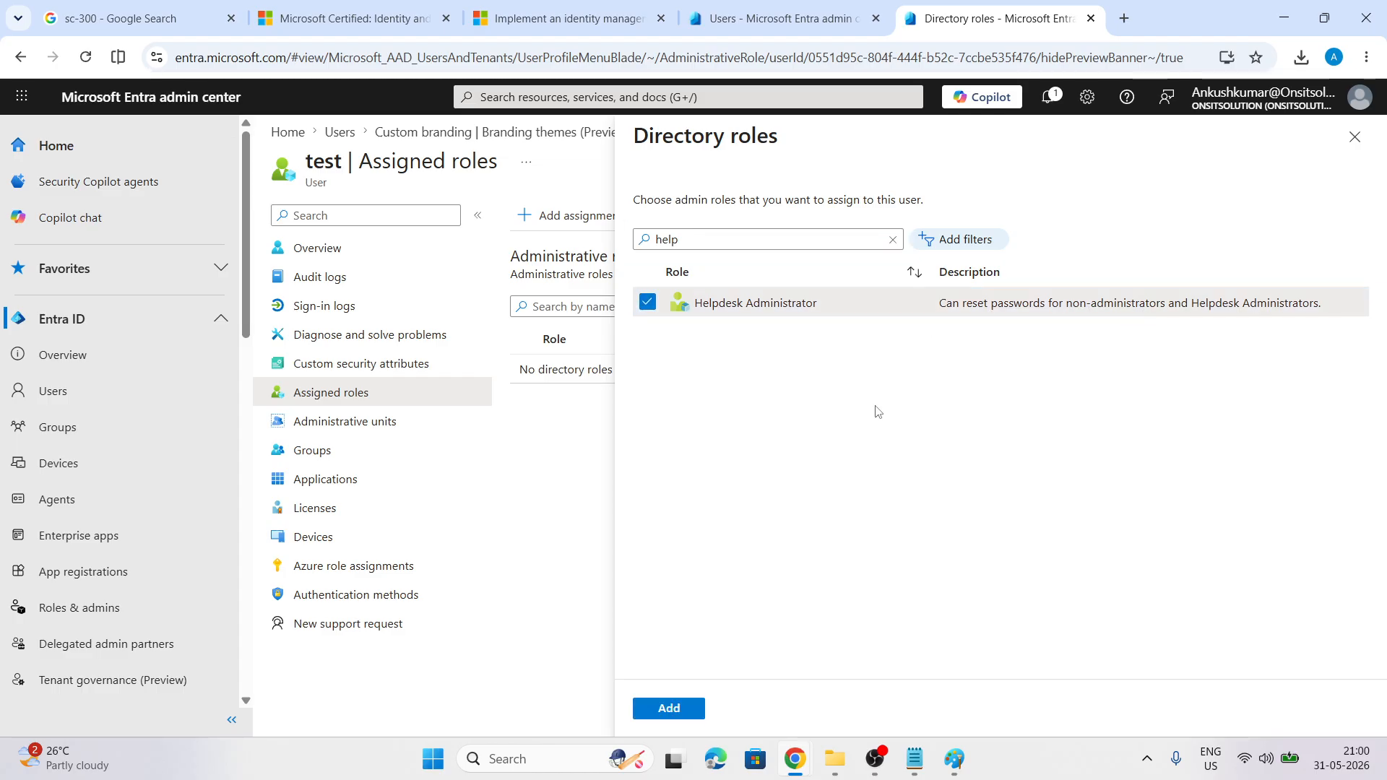
left_click(640, 708)
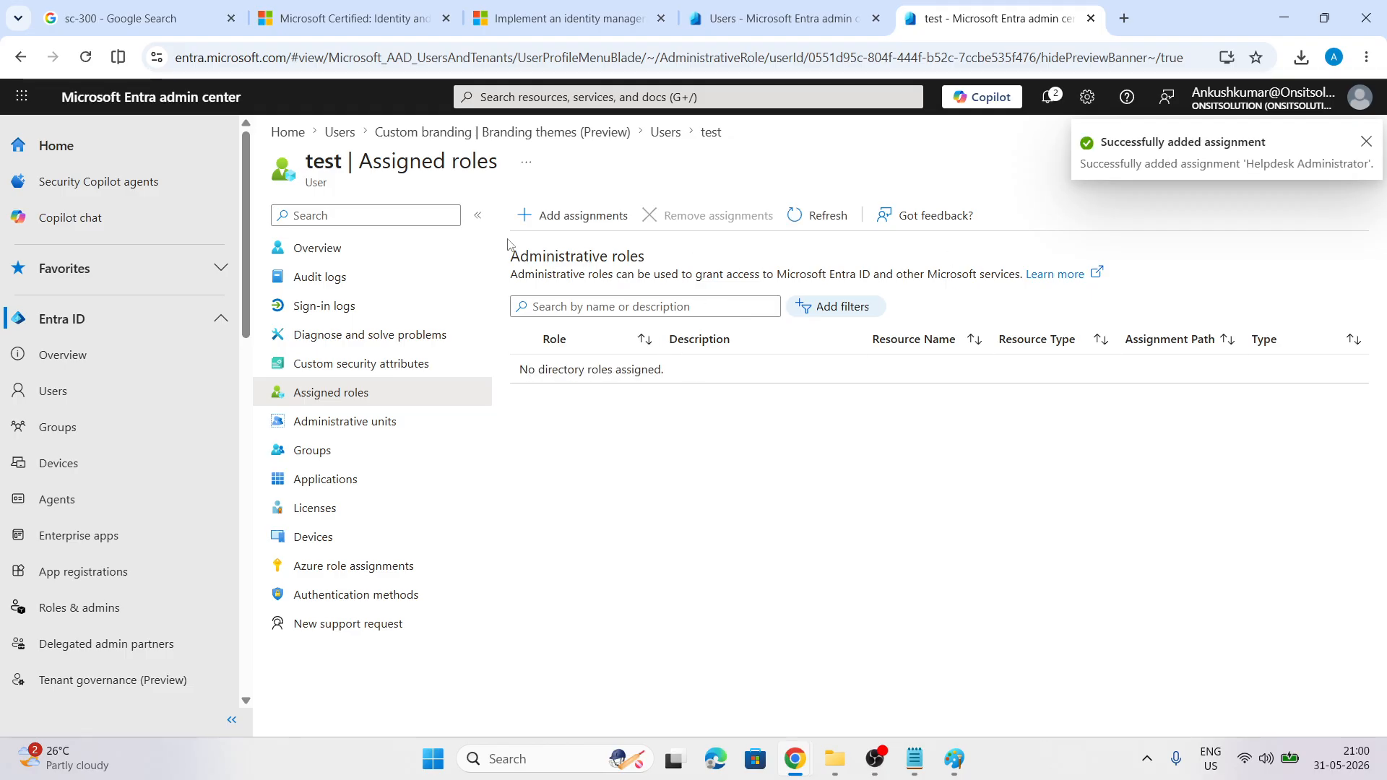
Refresh the role list to confirm Helpdesk Administrator is assigned, then return to Paint
left_click(824, 219)
left_click(824, 219)
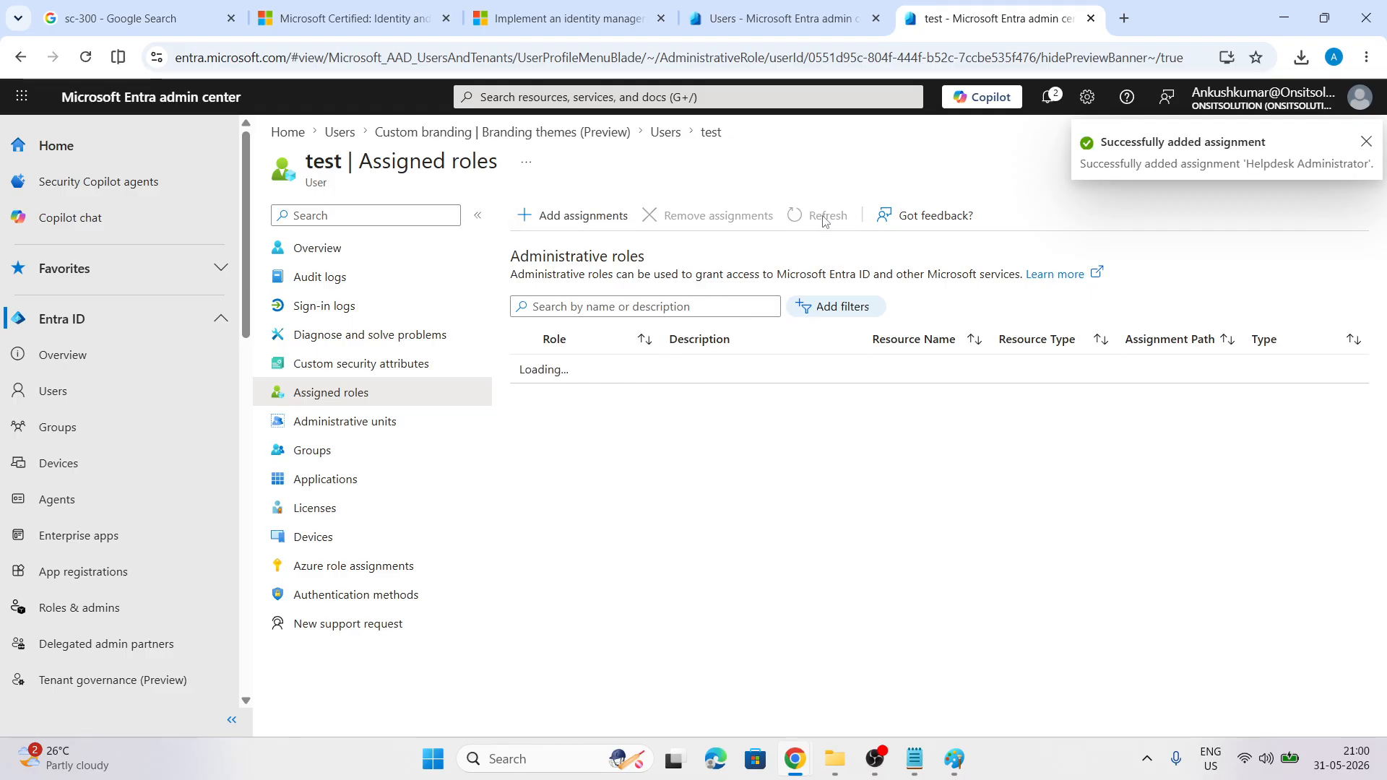
left_click(823, 219)
left_click(824, 219)
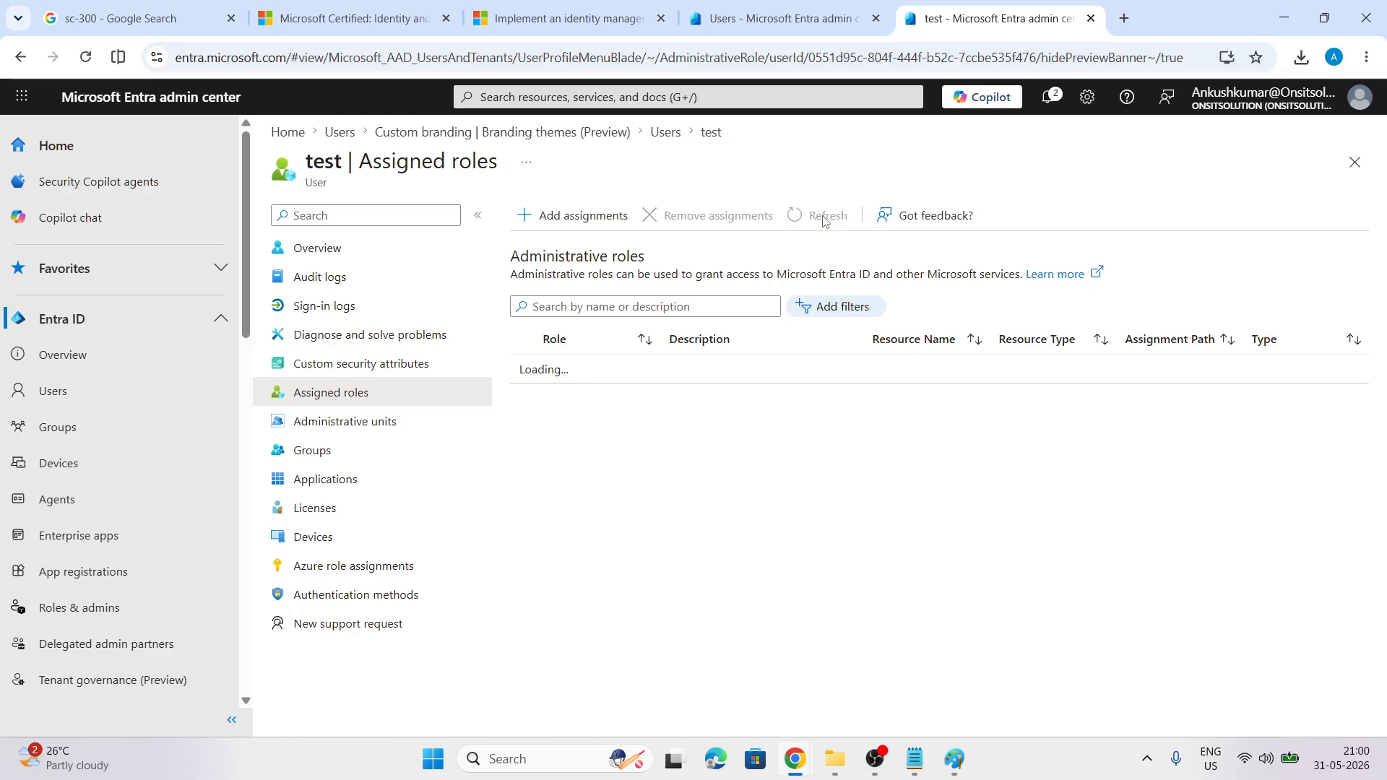
left_click(86, 62)
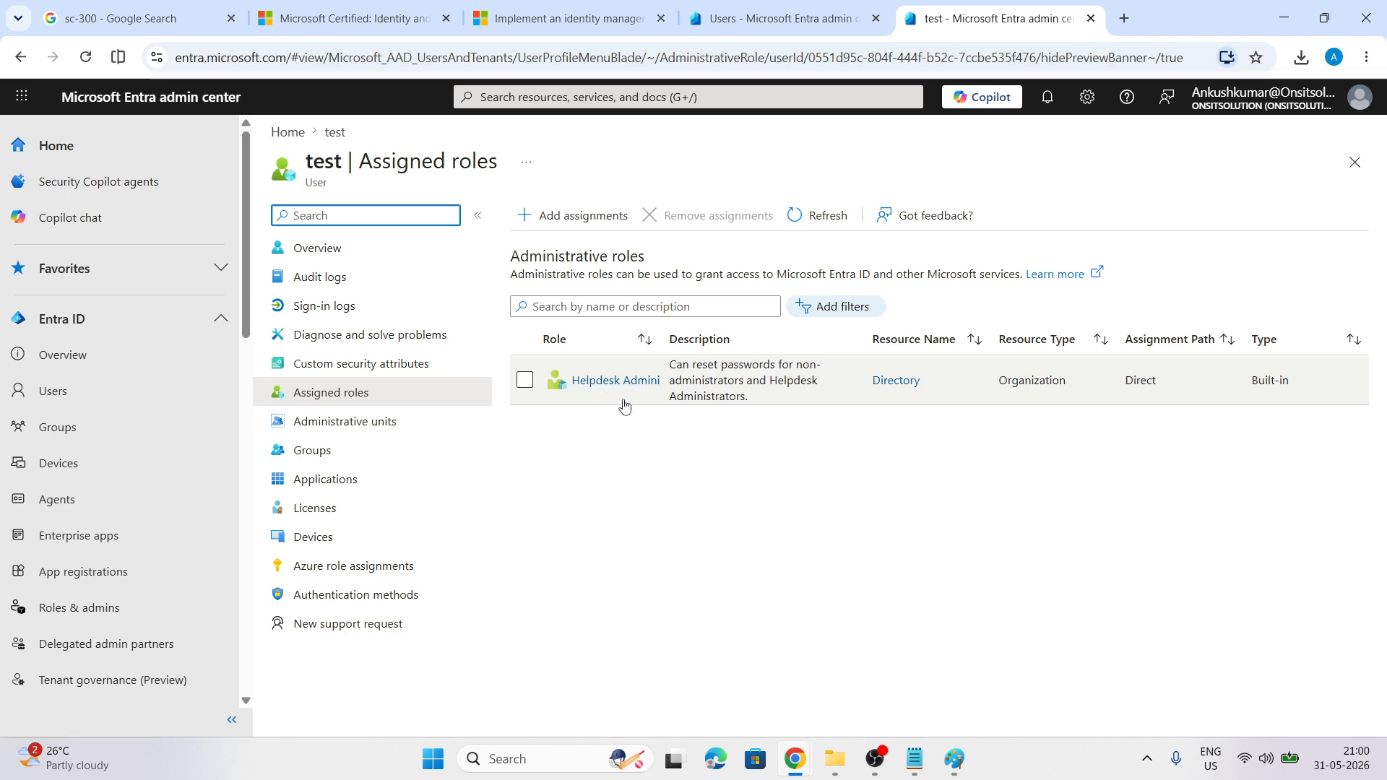
left_click(954, 761)
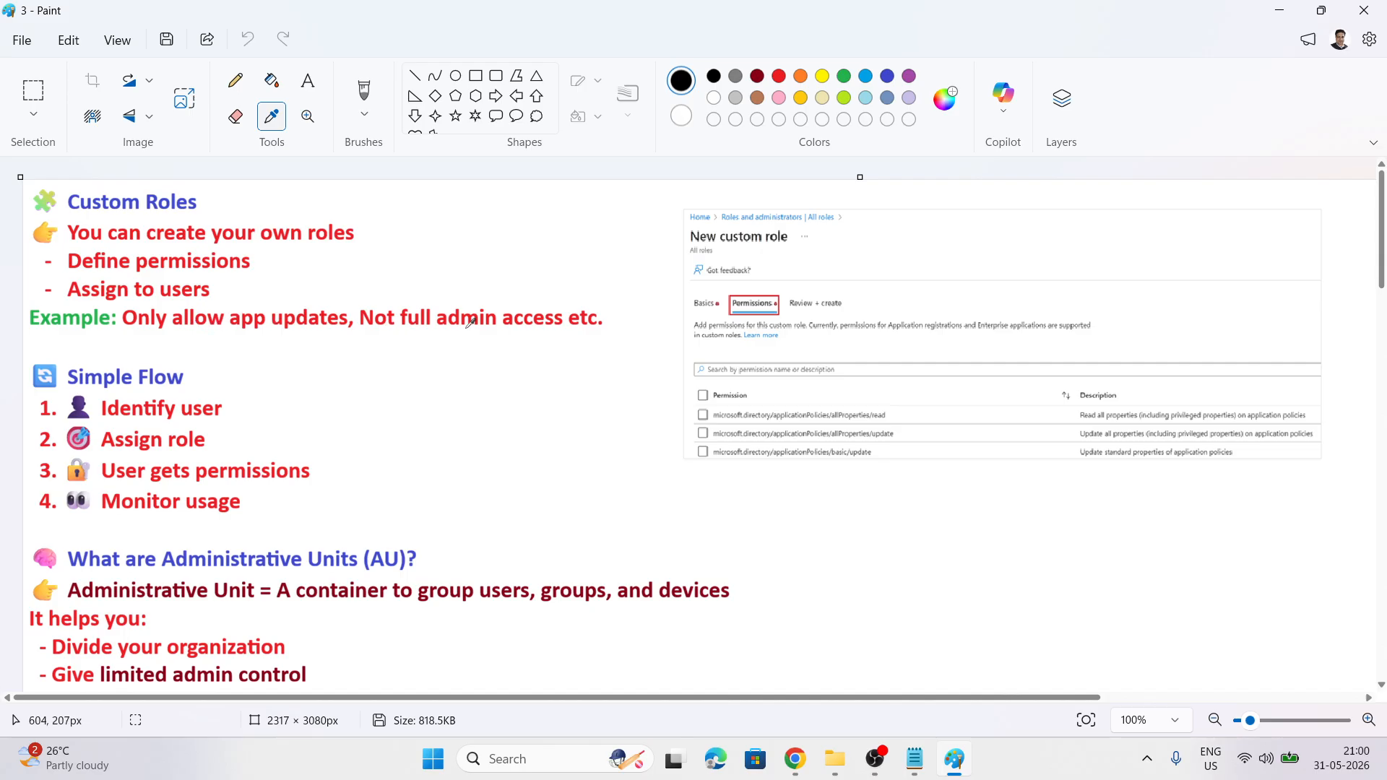
Scroll the notes from Custom Roles through Administrative Units to the HR/IT Simple Example
scroll(332, 365, "down", 1)
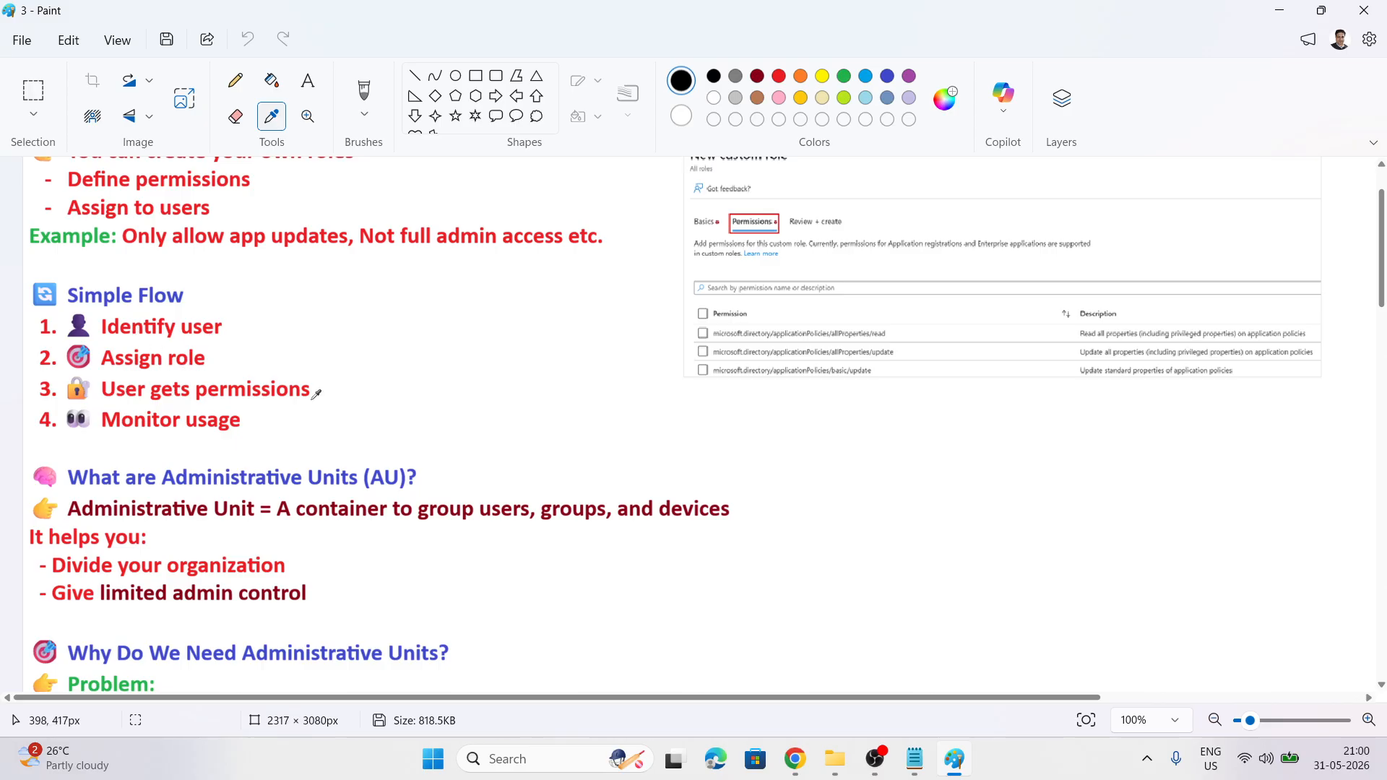
scroll(519, 366, "down", 3)
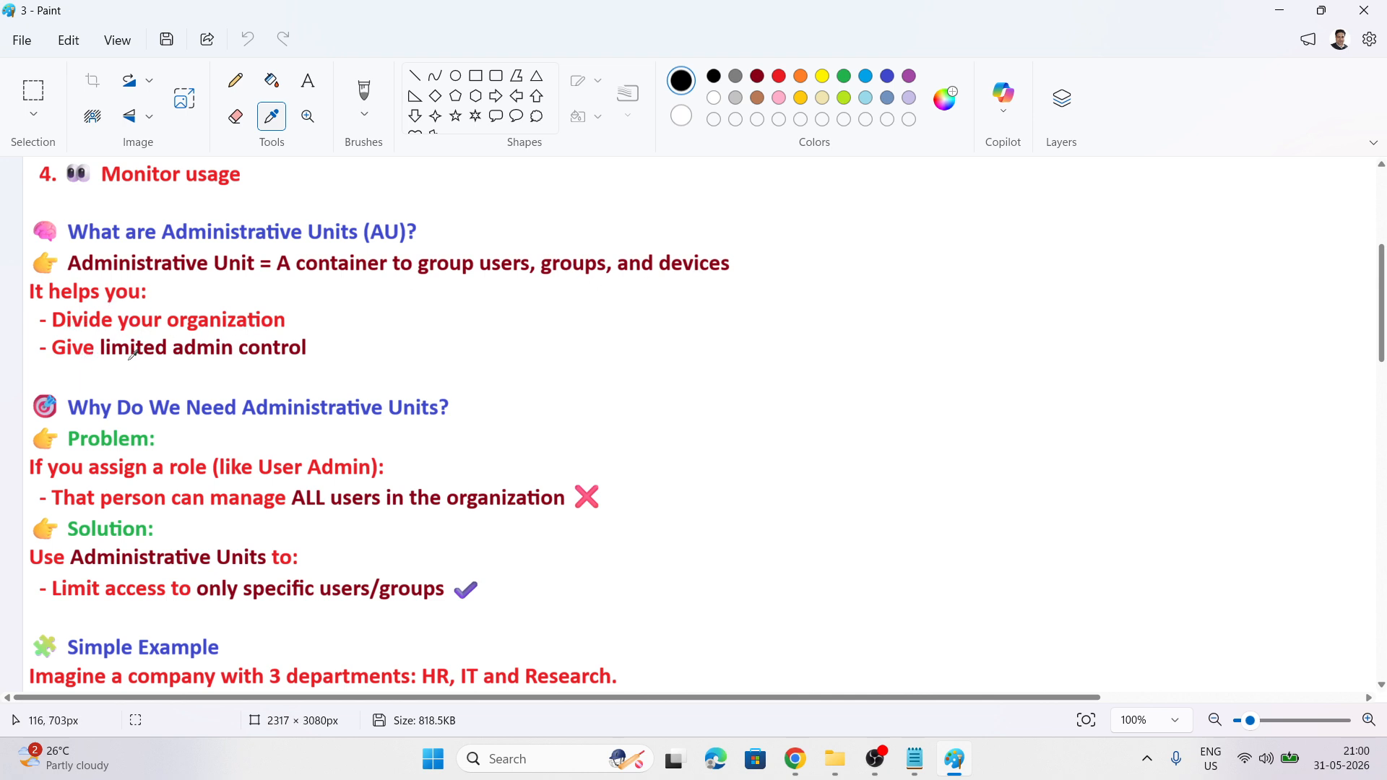
scroll(412, 356, "down", 1)
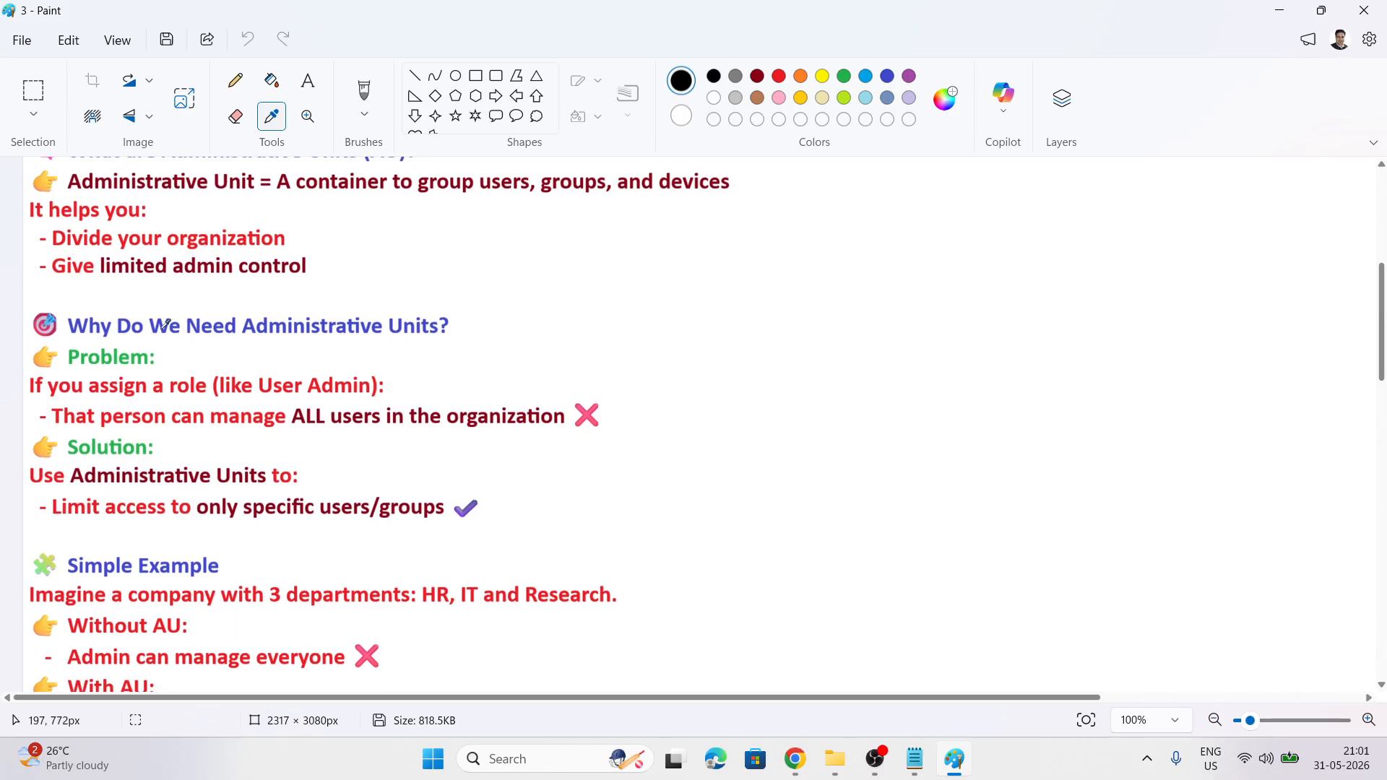
scroll(465, 335, "down", 2)
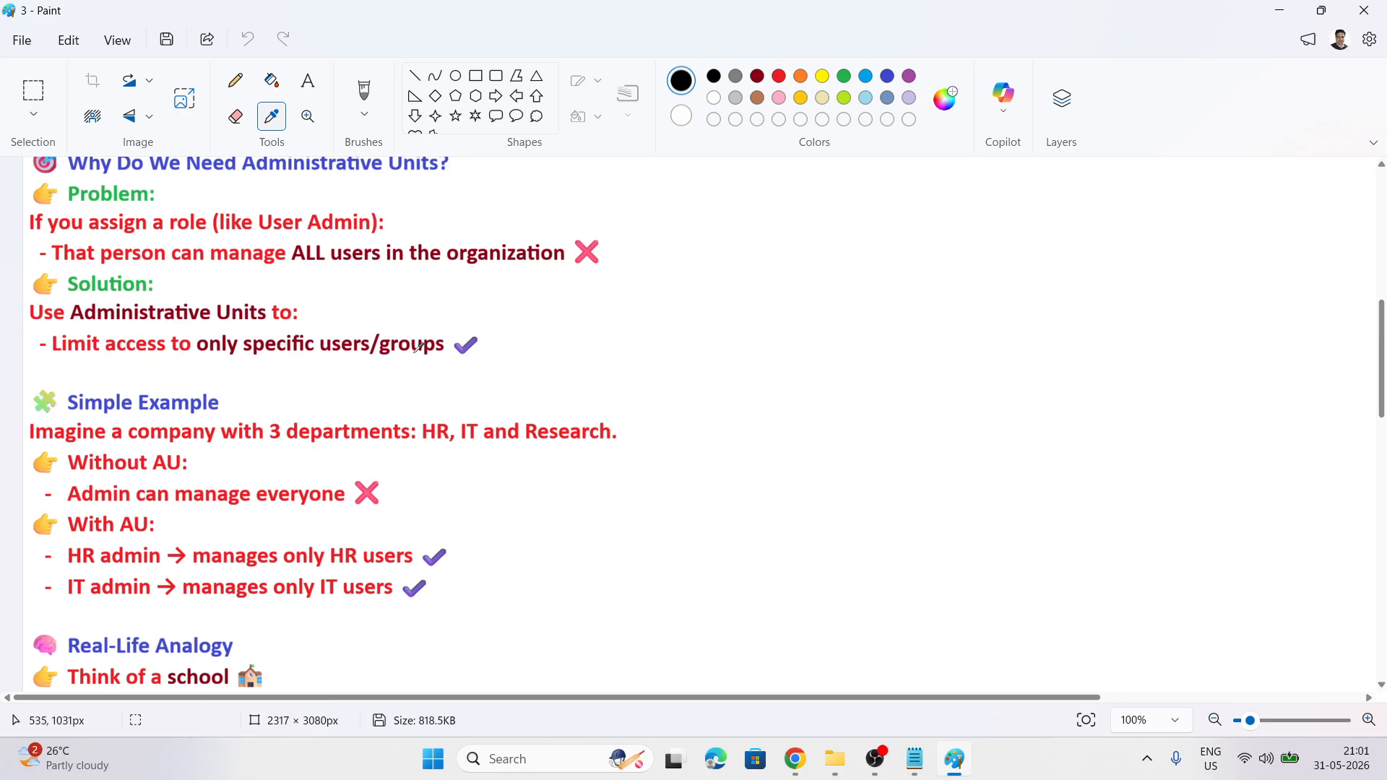
scroll(343, 372, "down", 1)
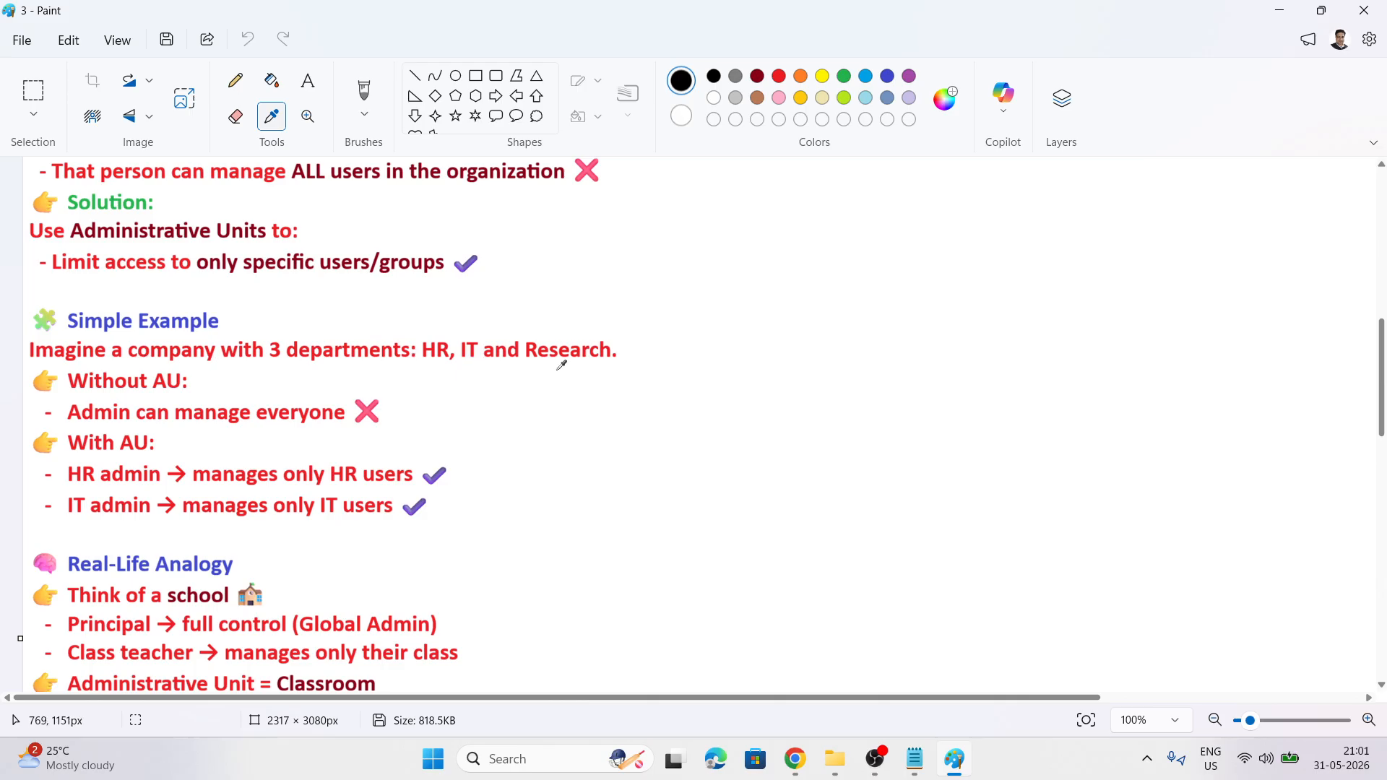
scroll(542, 383, "down", 1)
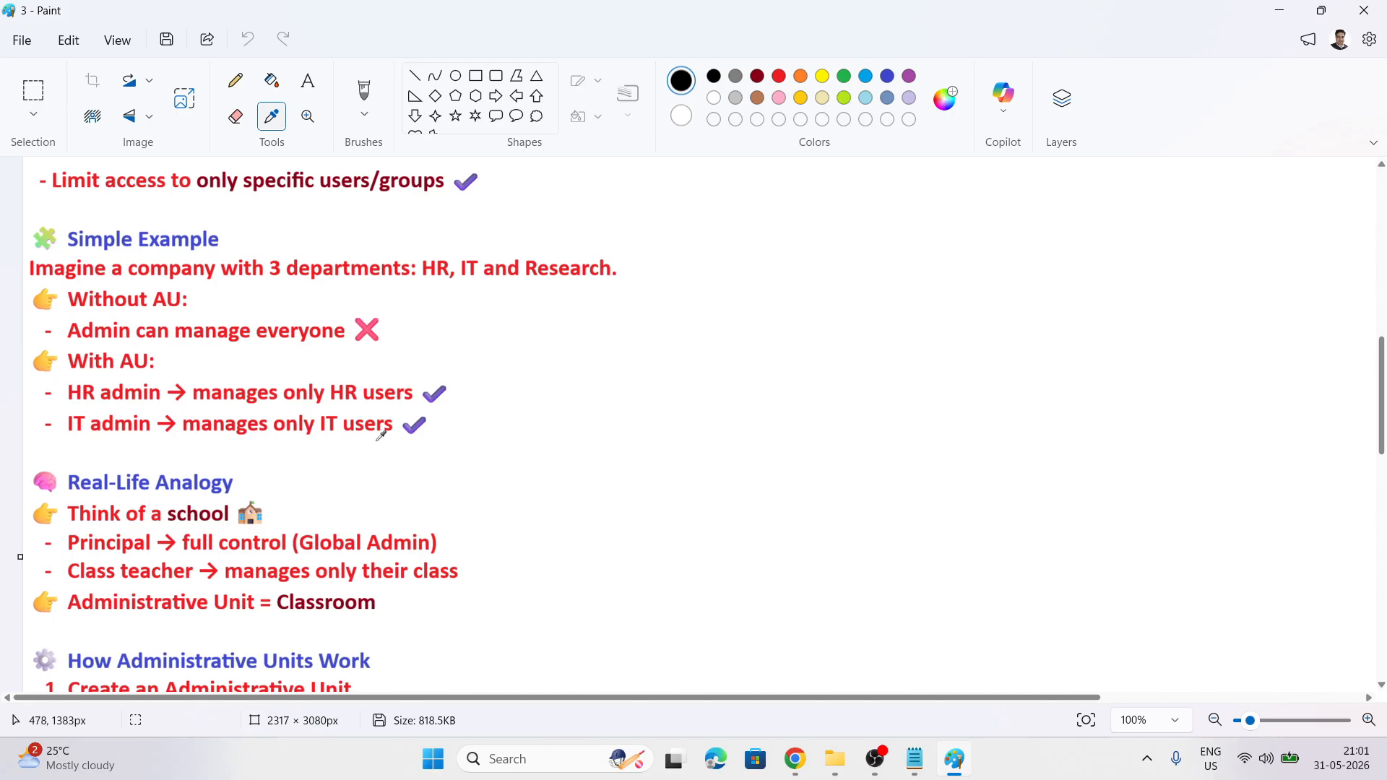
Scroll past Security Benefit and Roles Allowed in Administrative Units to the On-Prem comparison
scroll(414, 467, "down", 3)
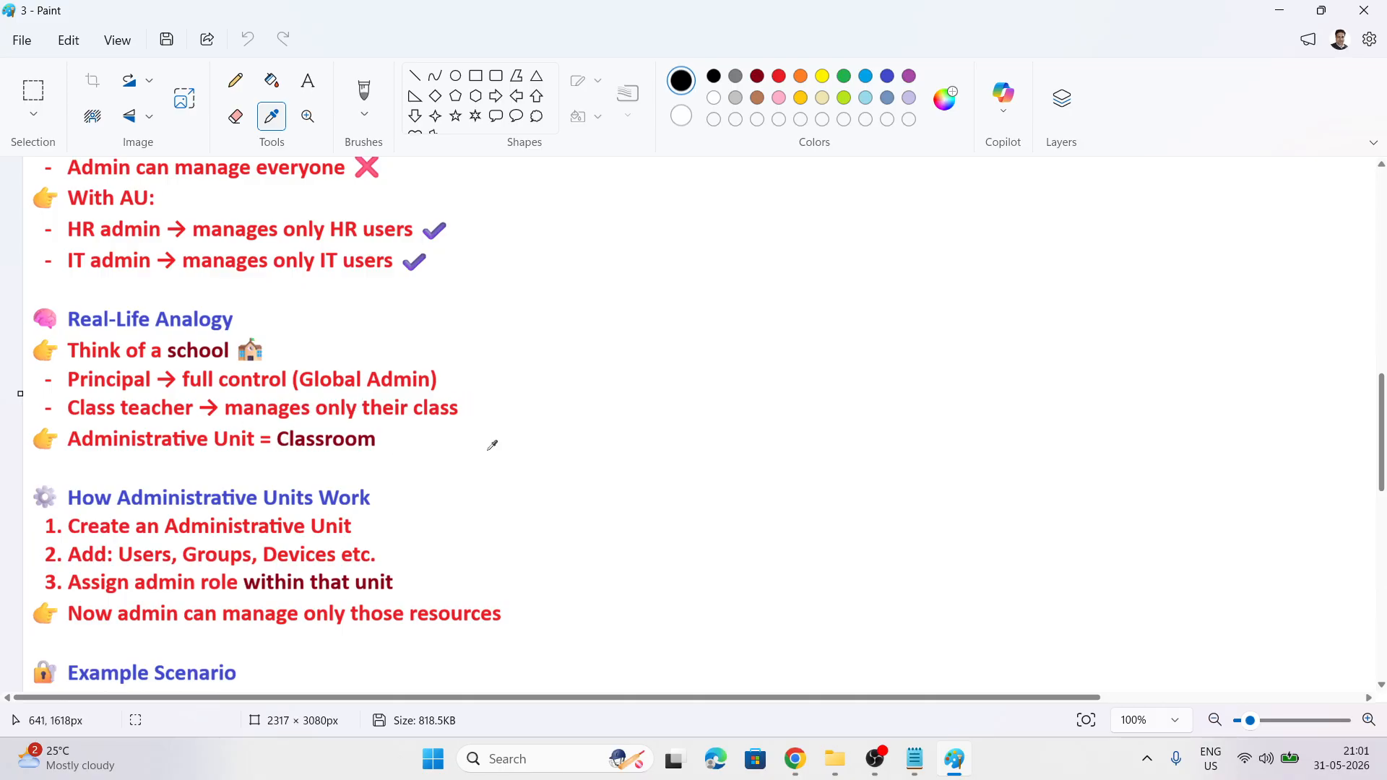
scroll(489, 442, "down", 3)
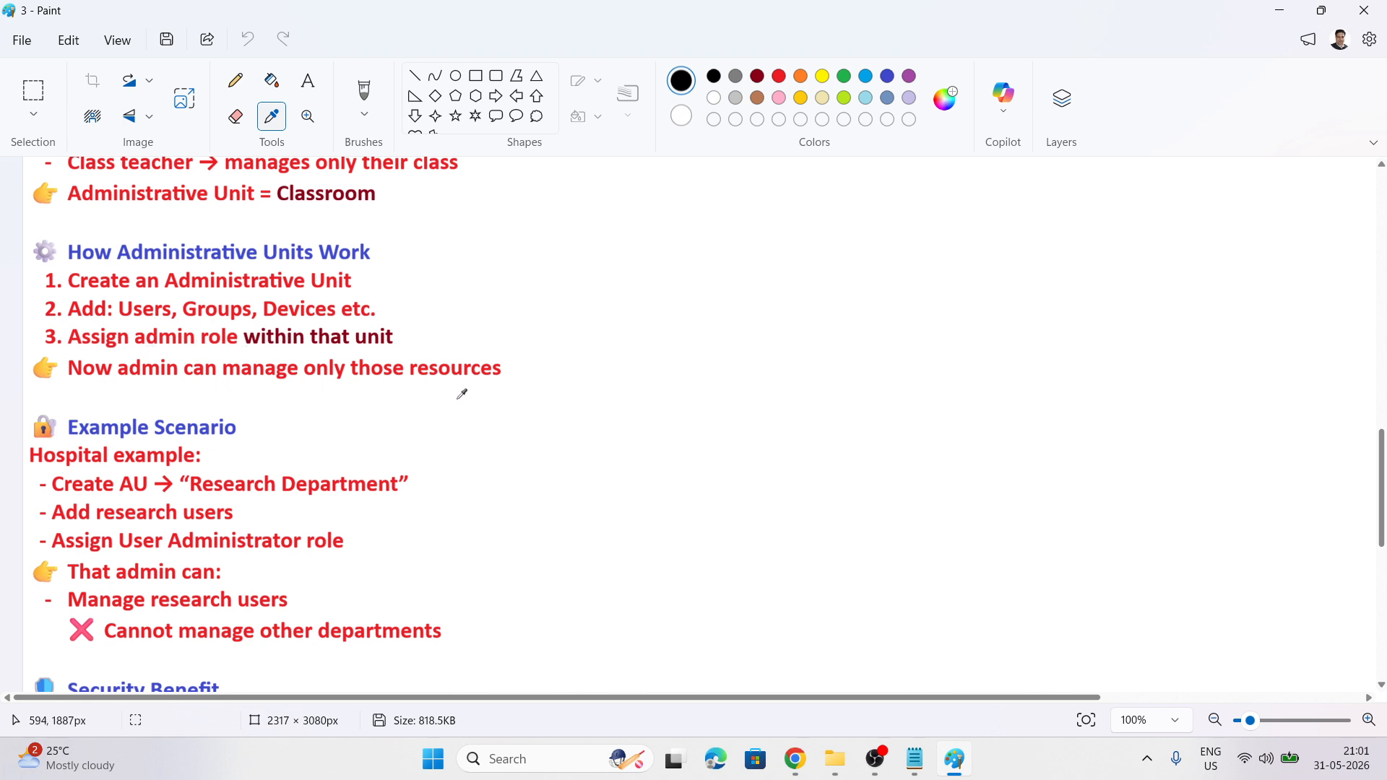
scroll(445, 413, "down", 5)
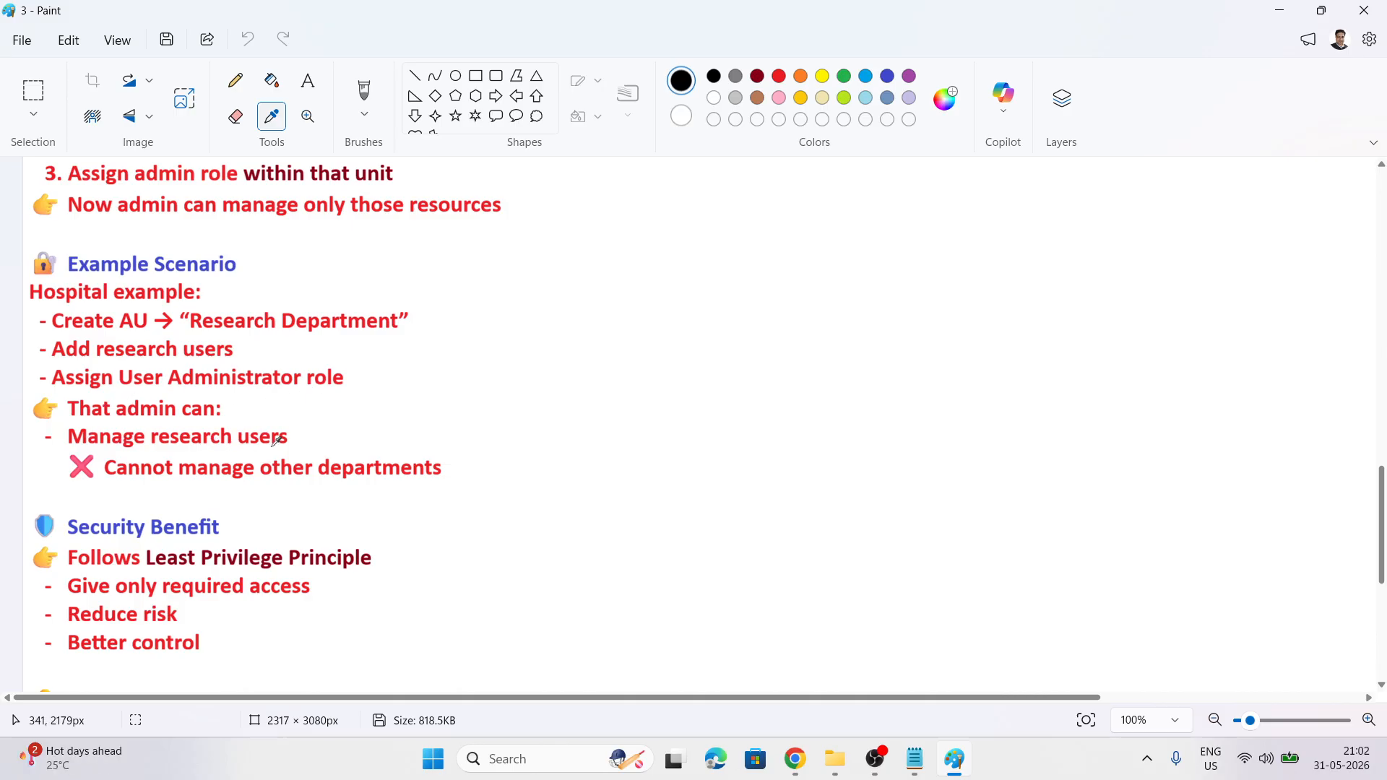
scroll(552, 478, "down", 2)
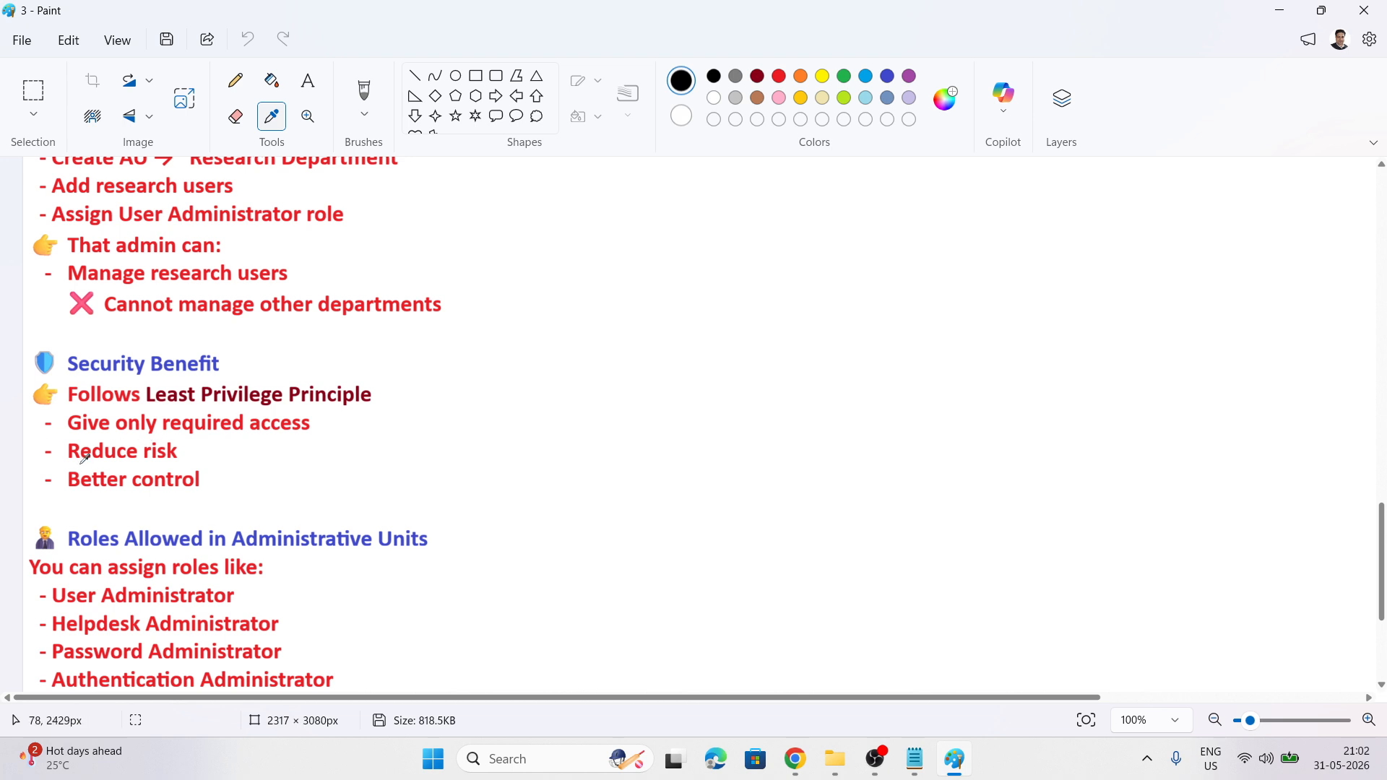
scroll(386, 383, "down", 3)
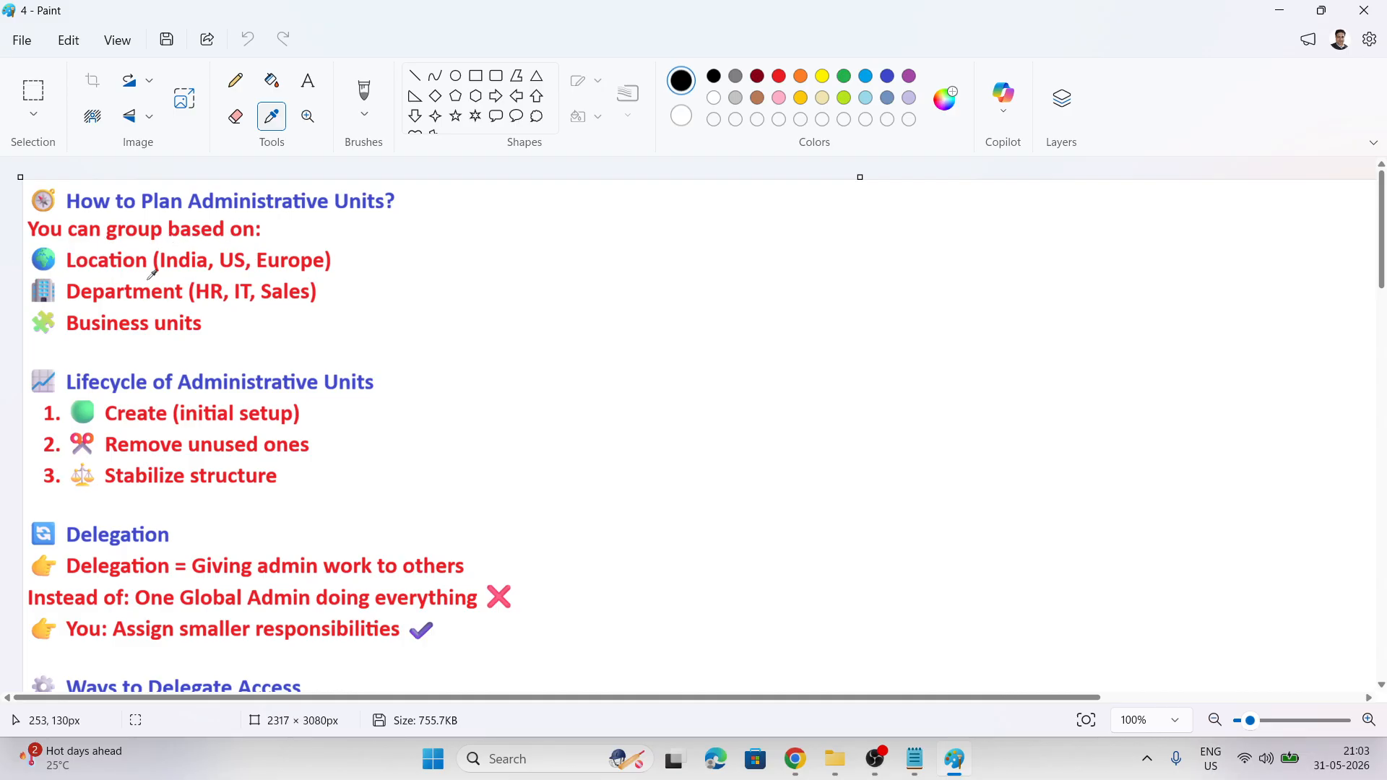
Read the Paint notes on planning, delegation and best practices down to 'What is a Permission?'
scroll(396, 310, "down", 1)
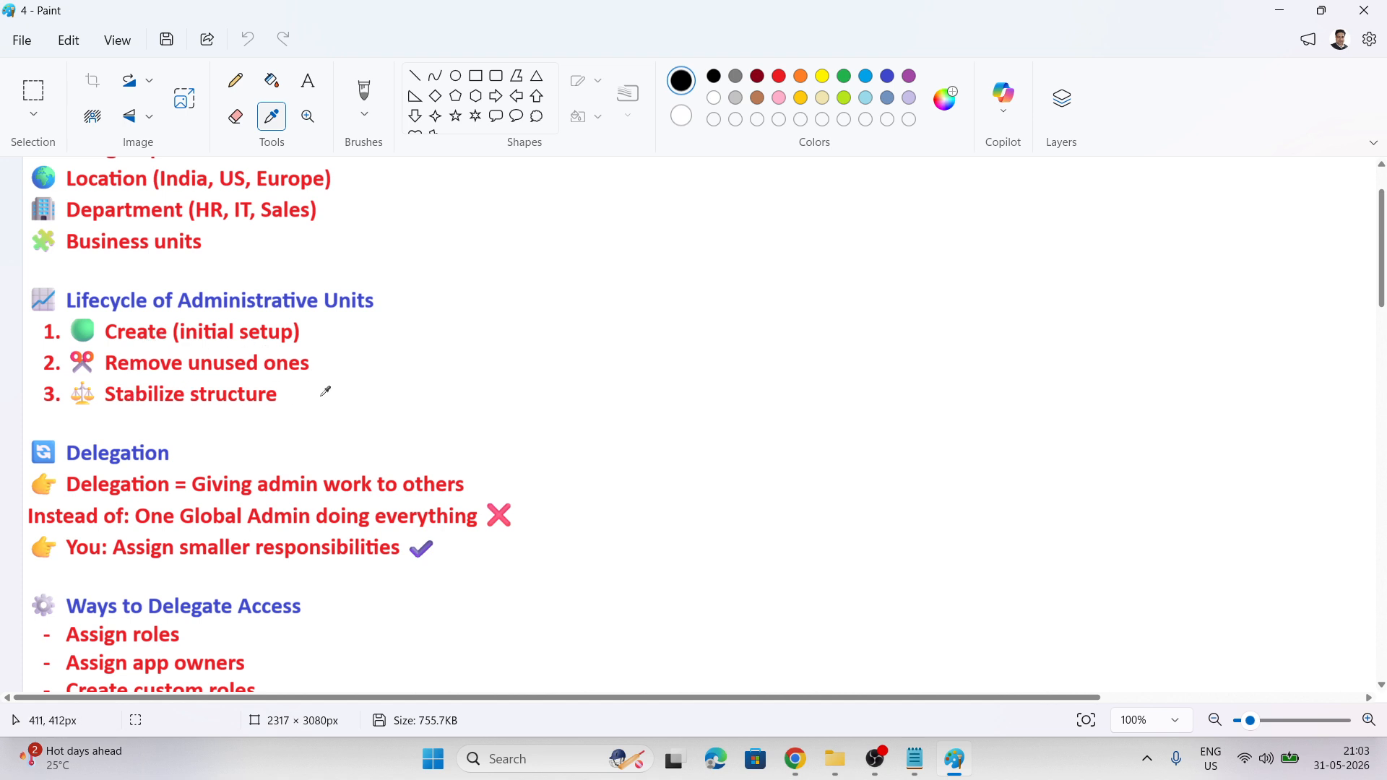
scroll(323, 391, "down", 2)
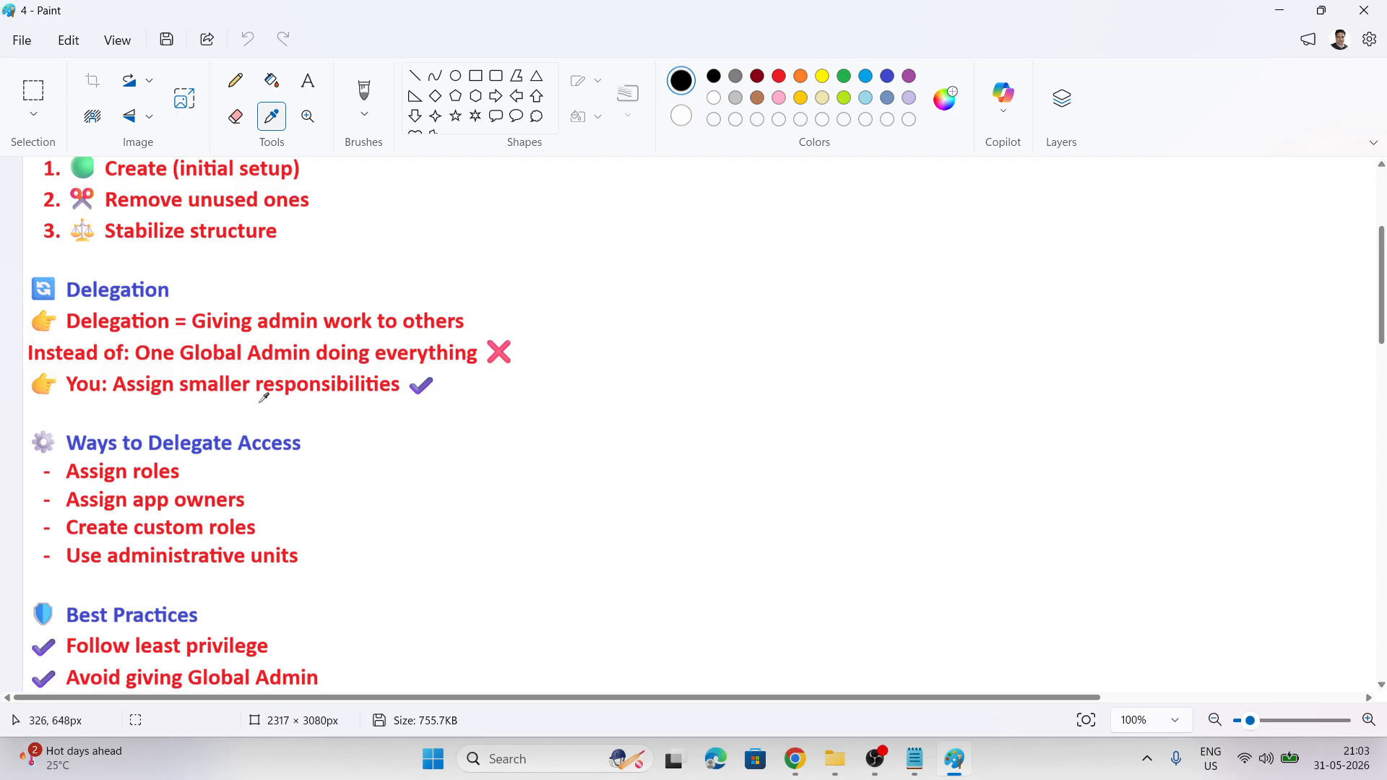
scroll(478, 475, "down", 1)
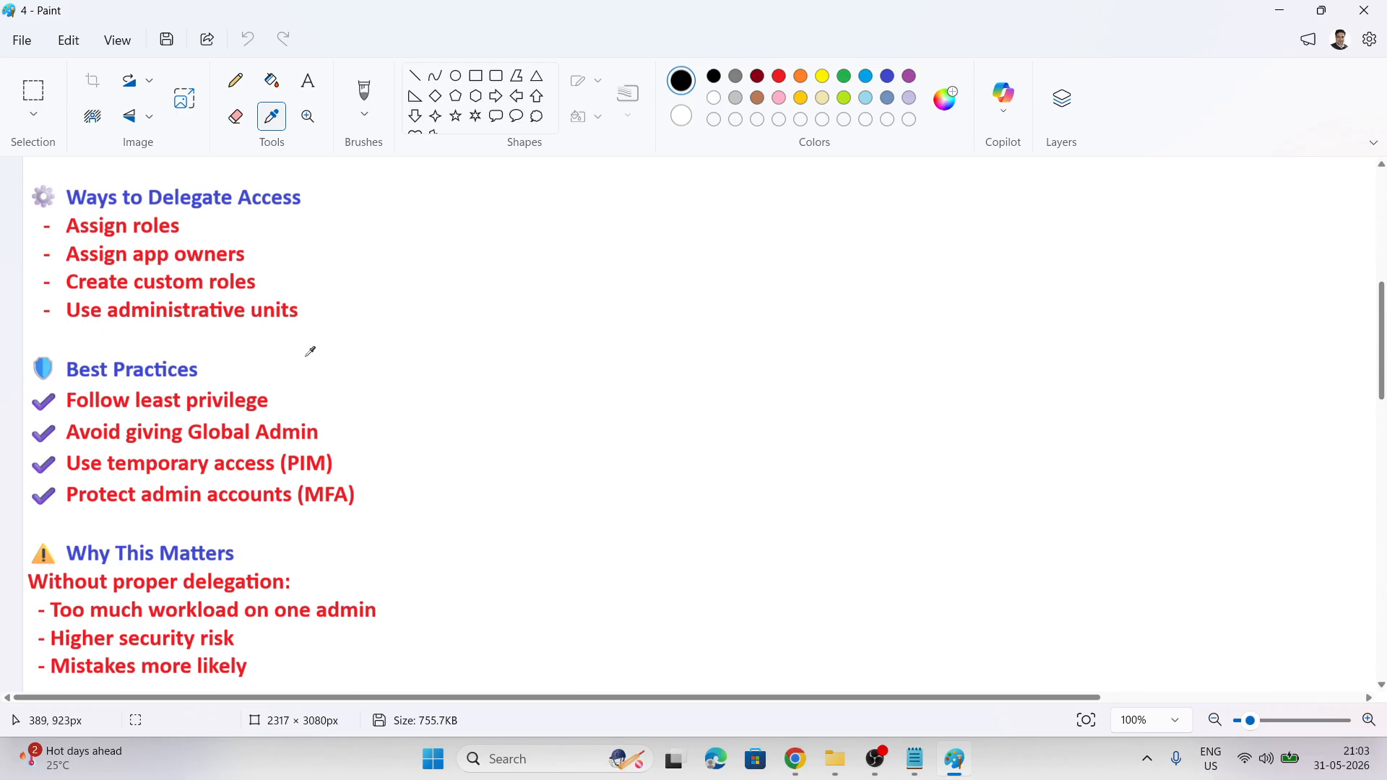
scroll(310, 351, "down", 1)
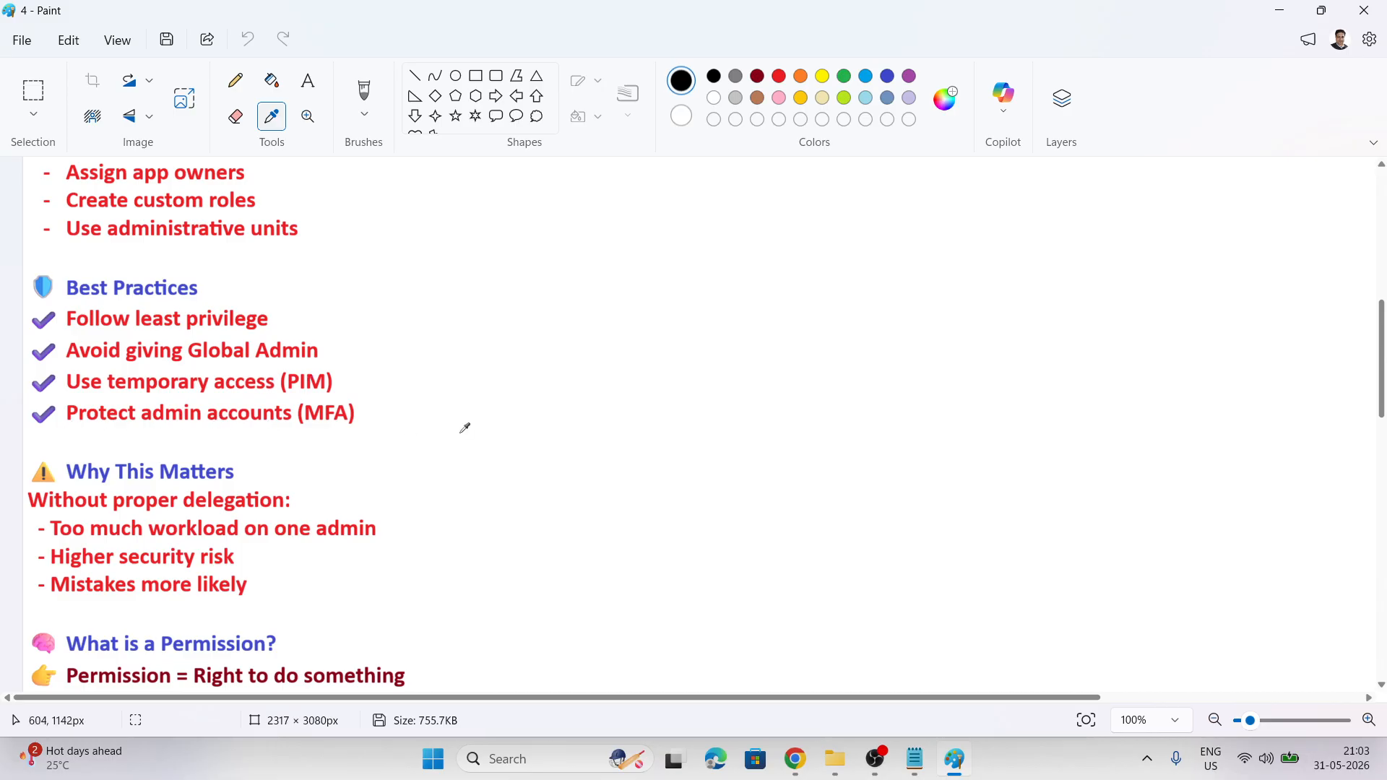
scroll(464, 428, "down", 2)
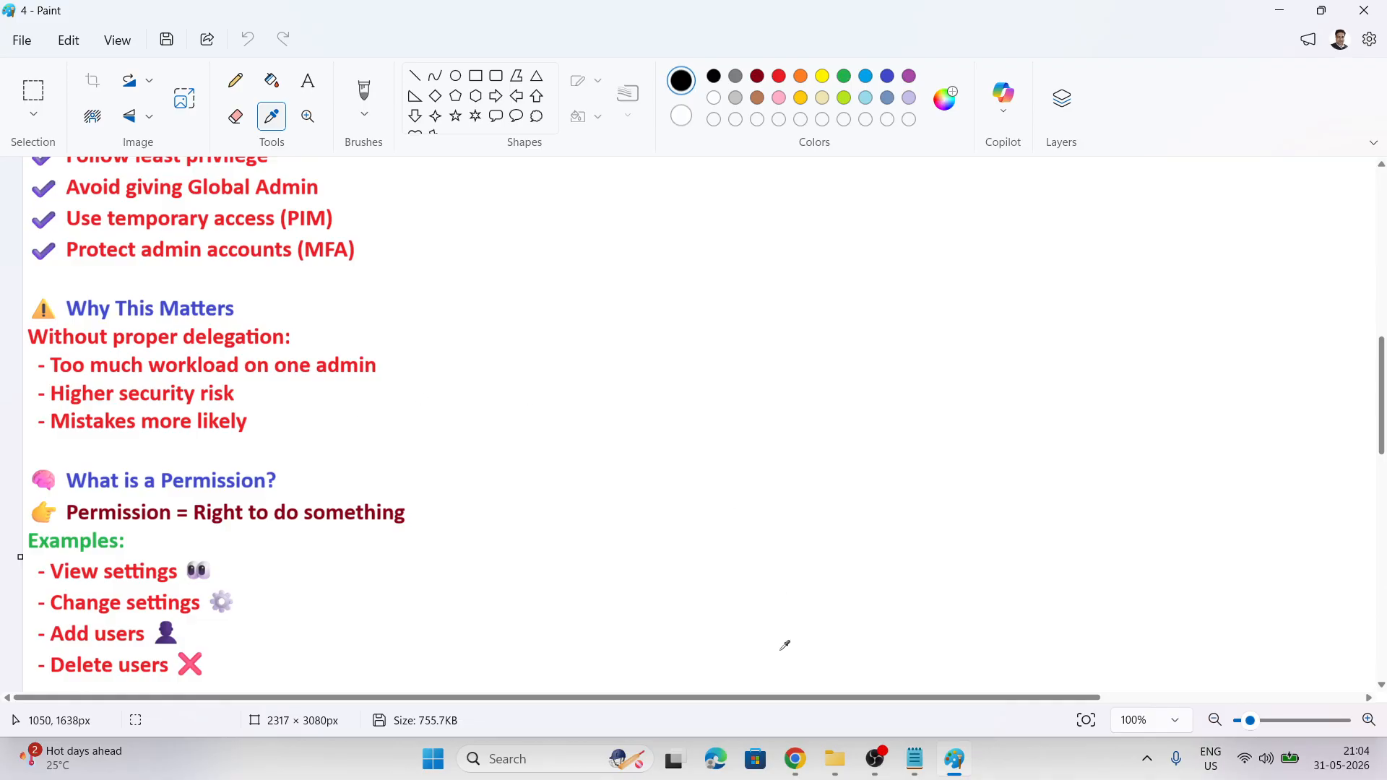
Switch back to the Entra admin center window showing the test user's Helpdesk Administrator role
mouse_move(804, 752)
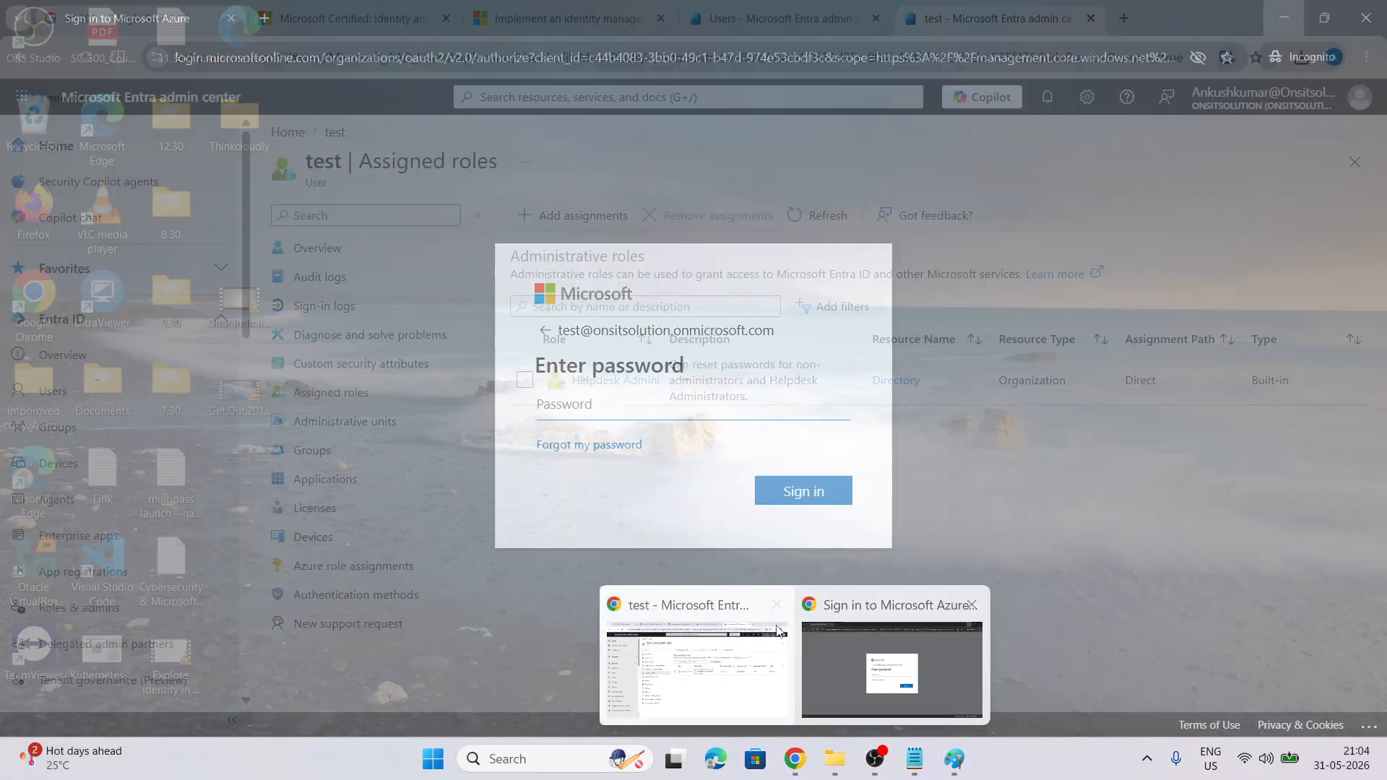
left_click(722, 665)
scroll(152, 281, "down", 3)
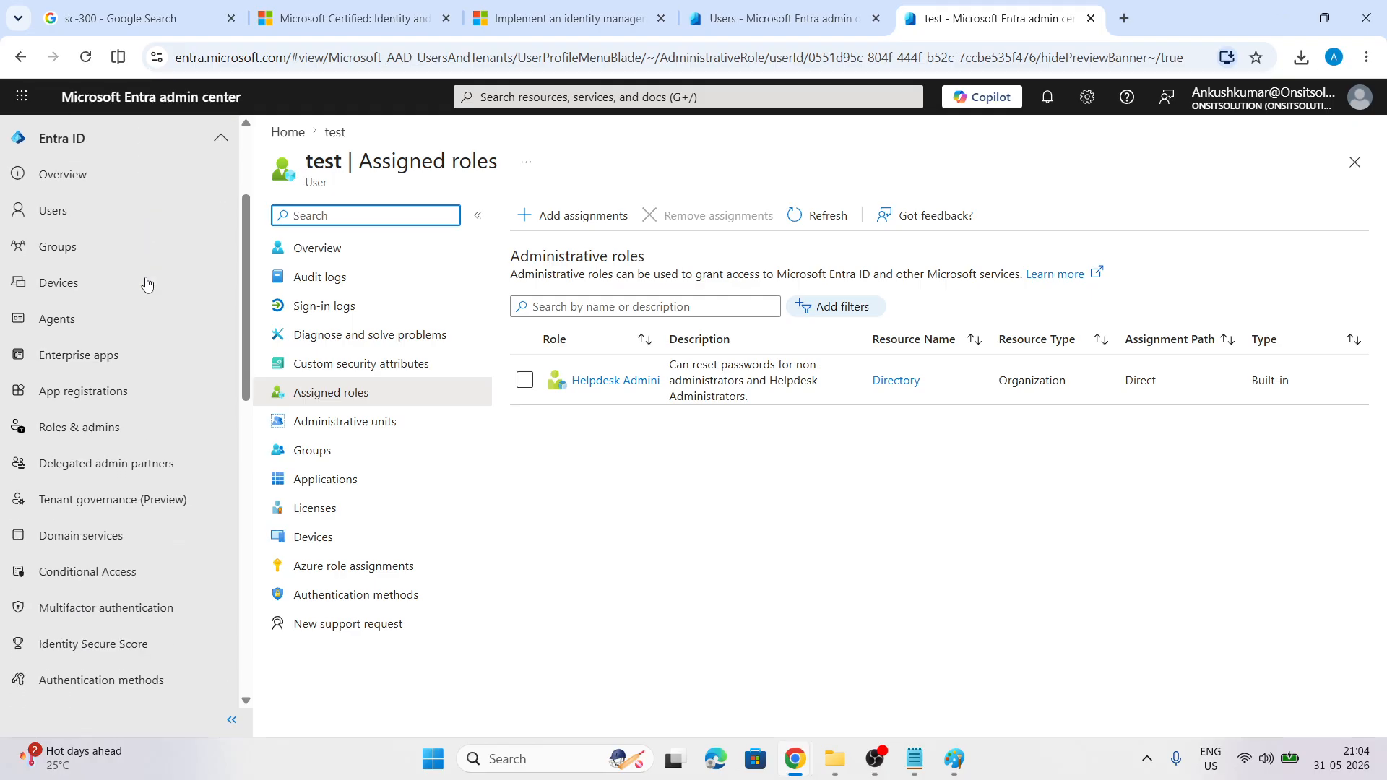
scroll(147, 283, "down", 5)
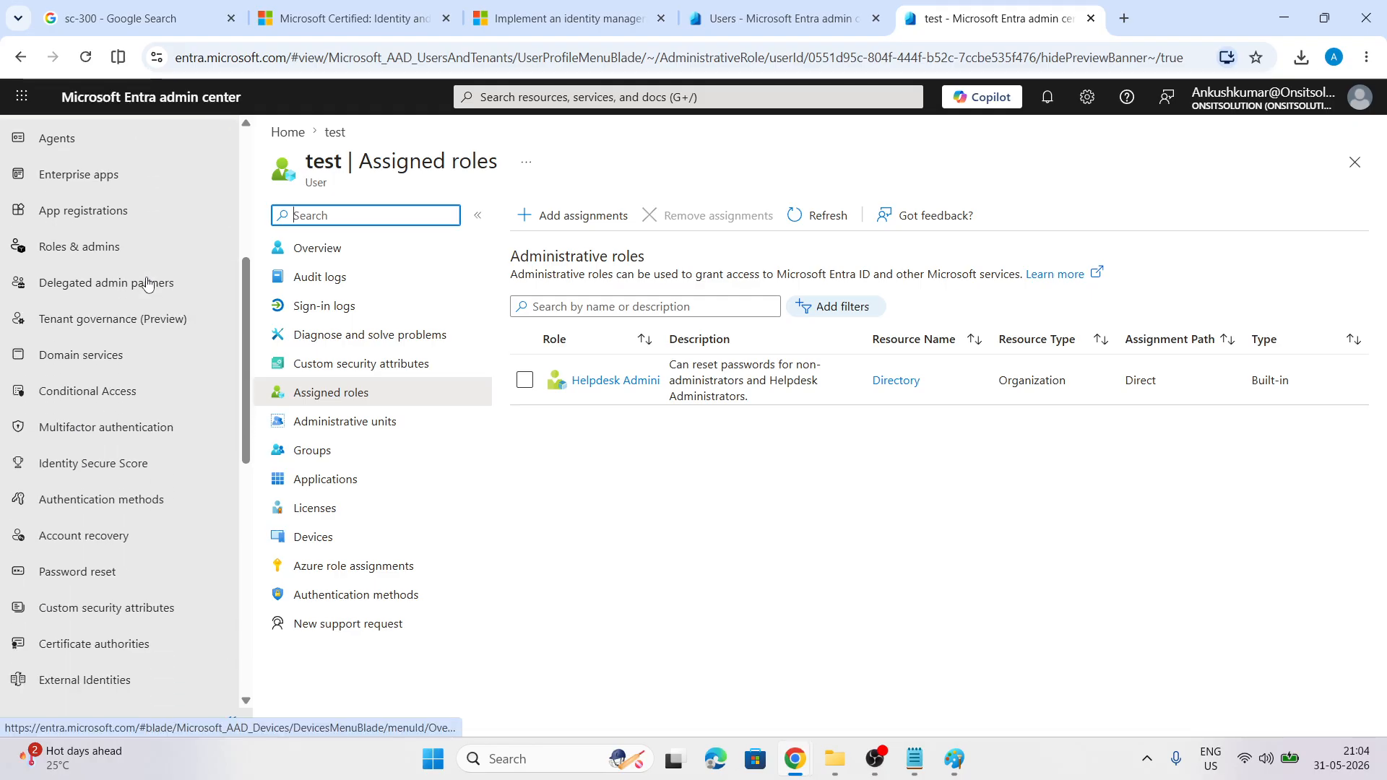
scroll(148, 283, "down", 3)
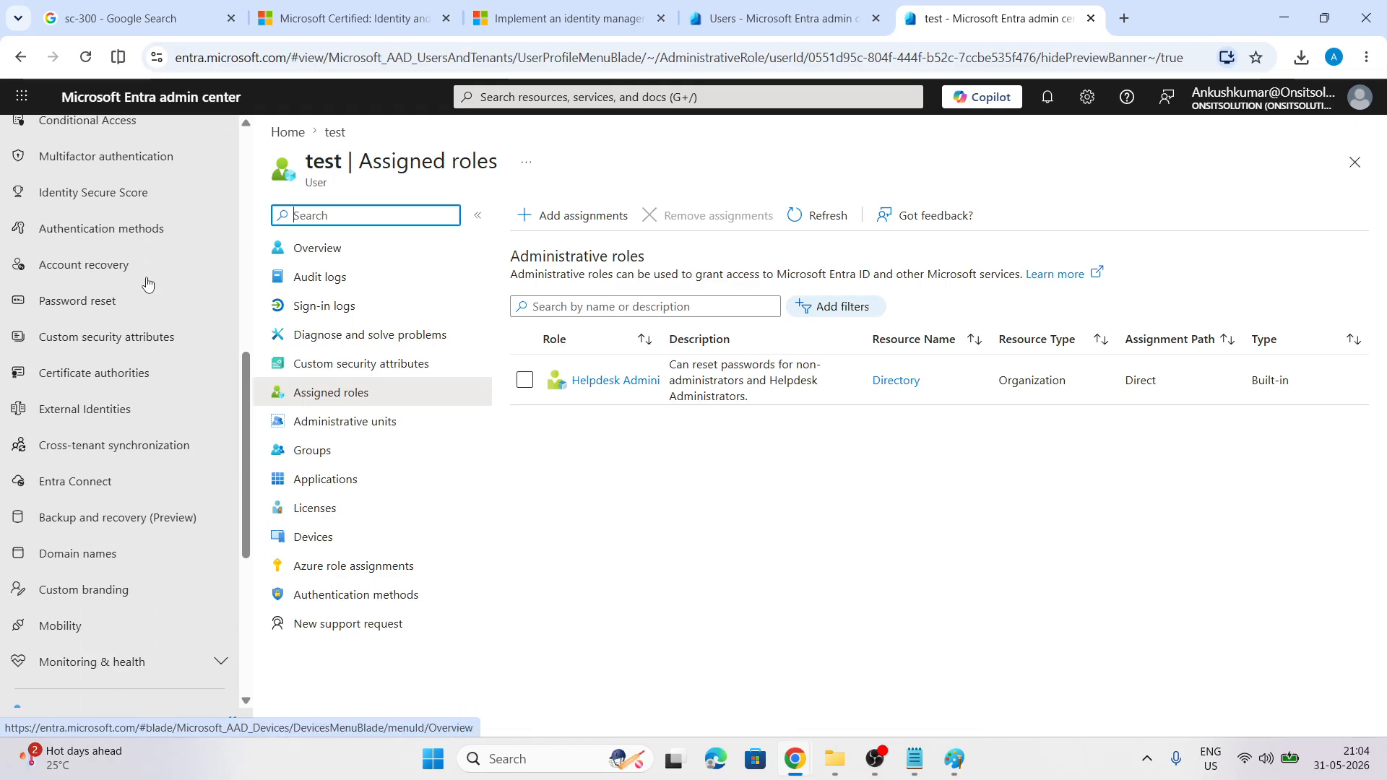
scroll(145, 280, "up", 8)
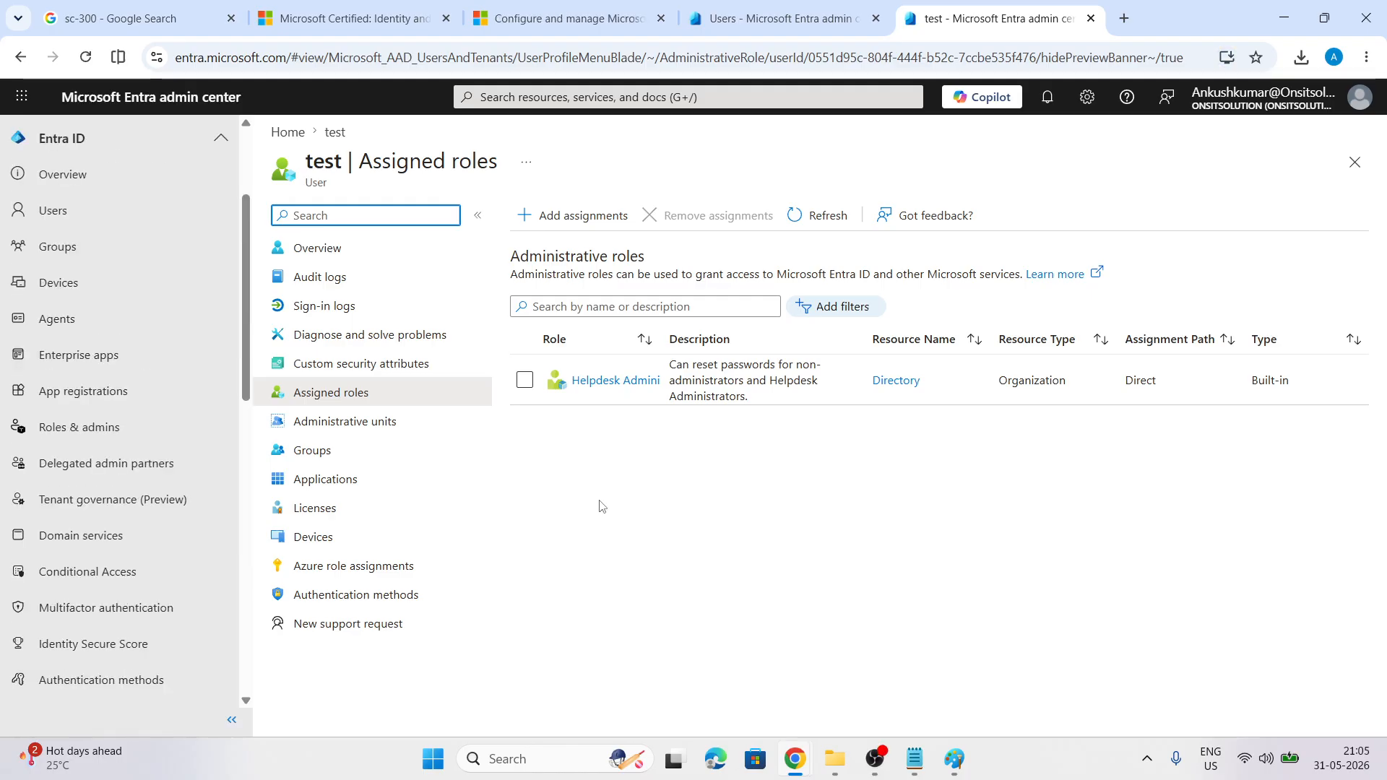
Open Roles & admins and review the All roles list of built-in administrative roles
left_click(52, 427)
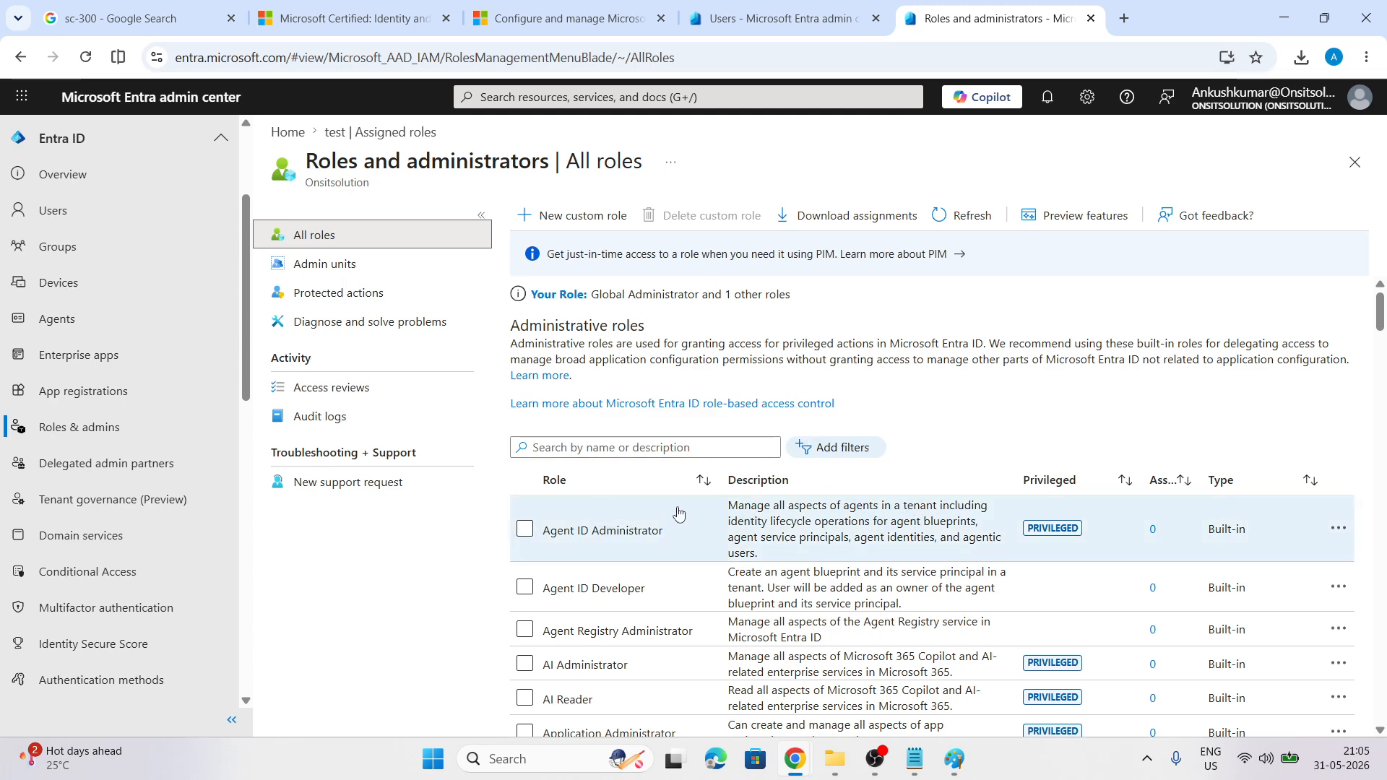
scroll(679, 513, "down", 4)
scroll(742, 406, "up", 3)
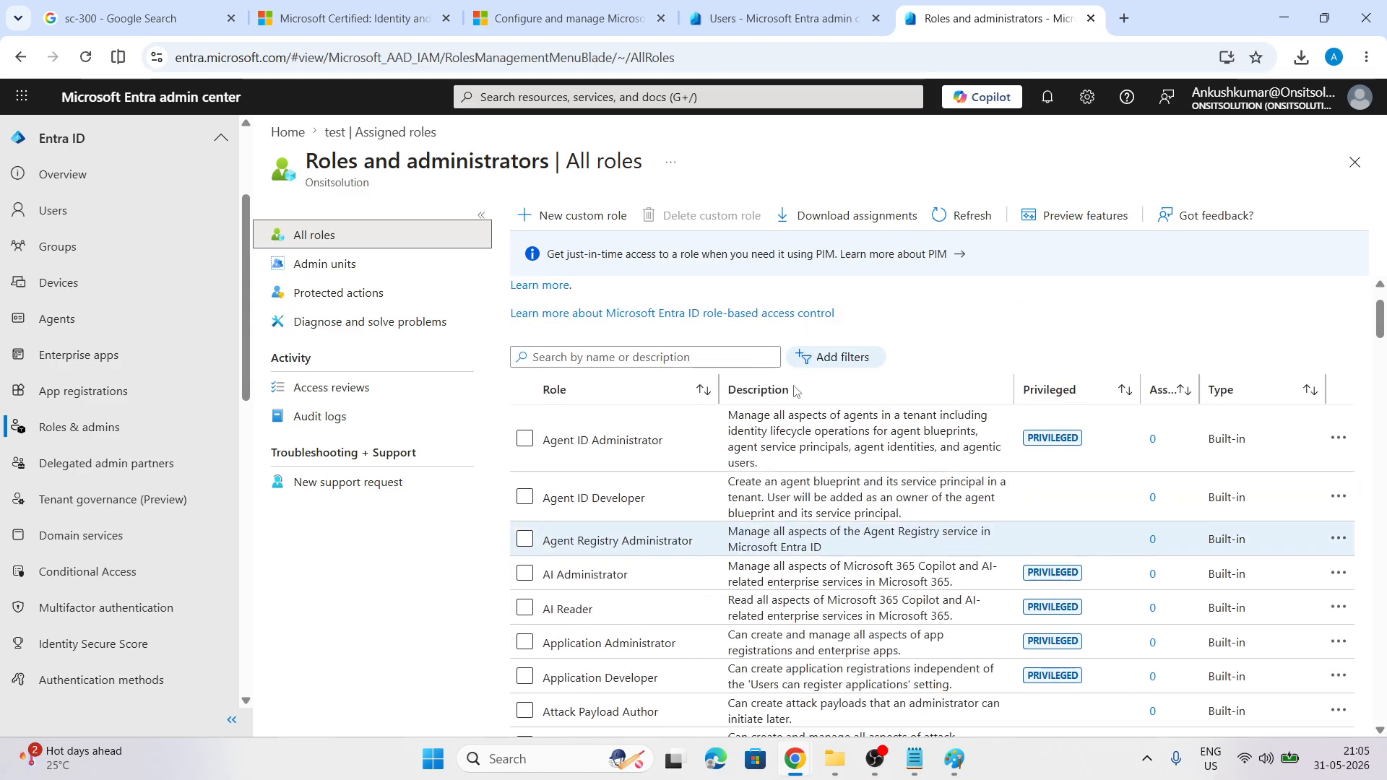
scroll(740, 490, "down", 4)
scroll(737, 484, "up", 5)
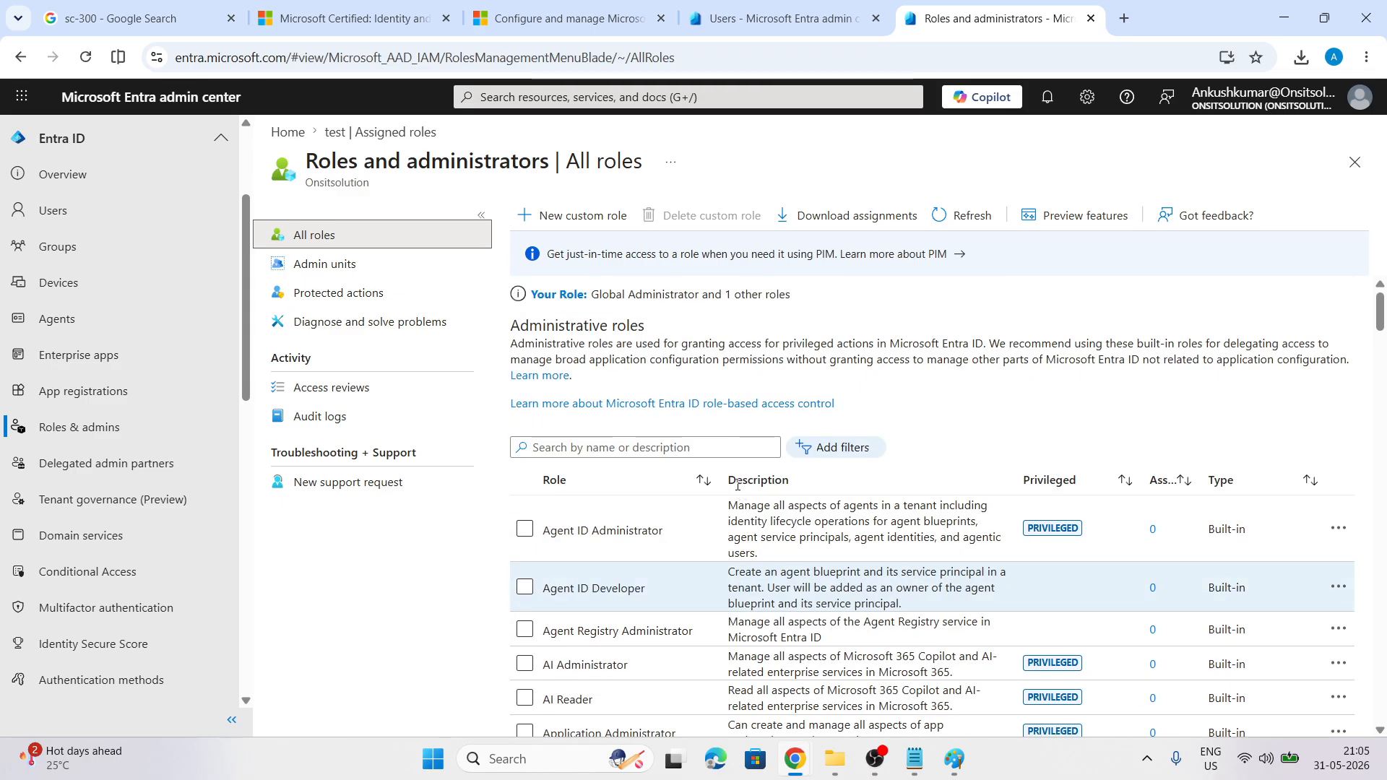
Start a new custom role named 'HR Role', described 'can only manage HR team', from scratch
left_click(567, 221)
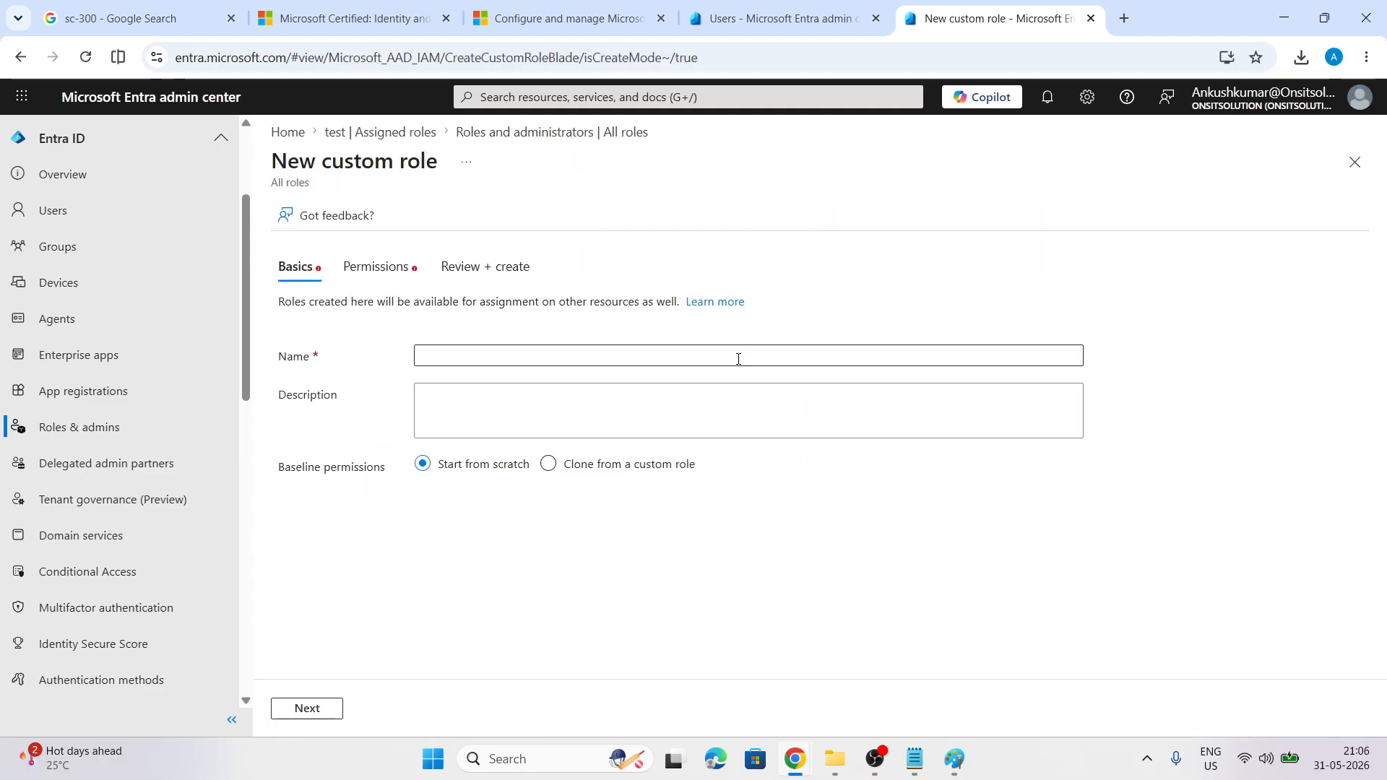
left_click(477, 359)
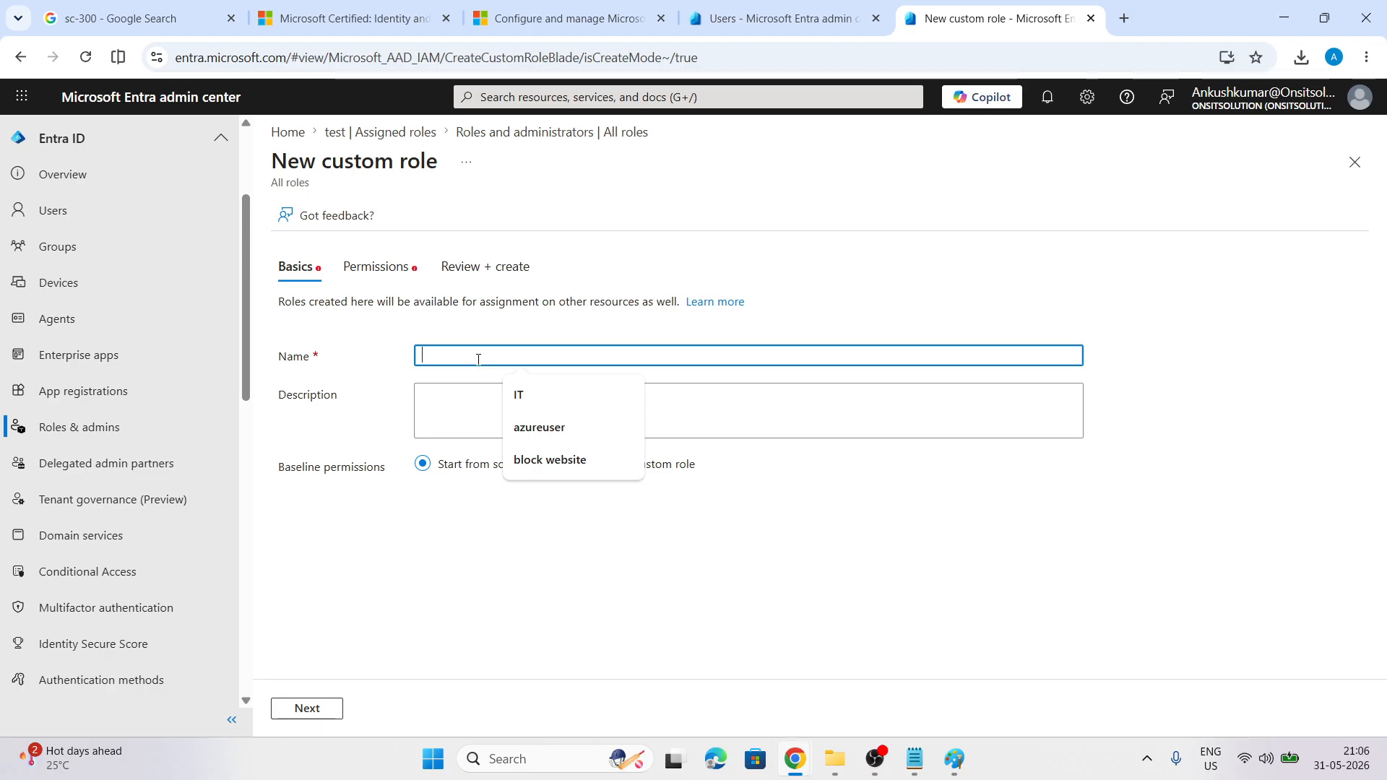
type("h")
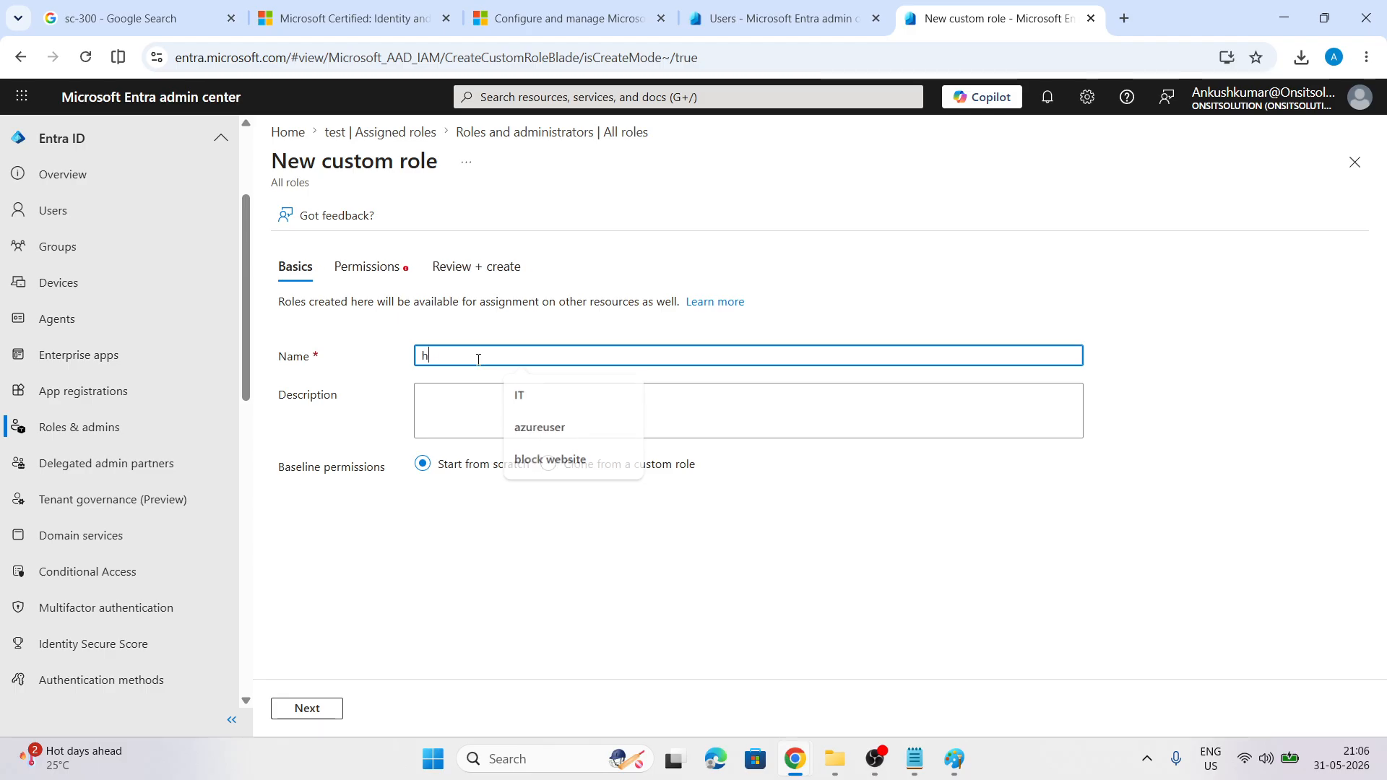
type("elpdes")
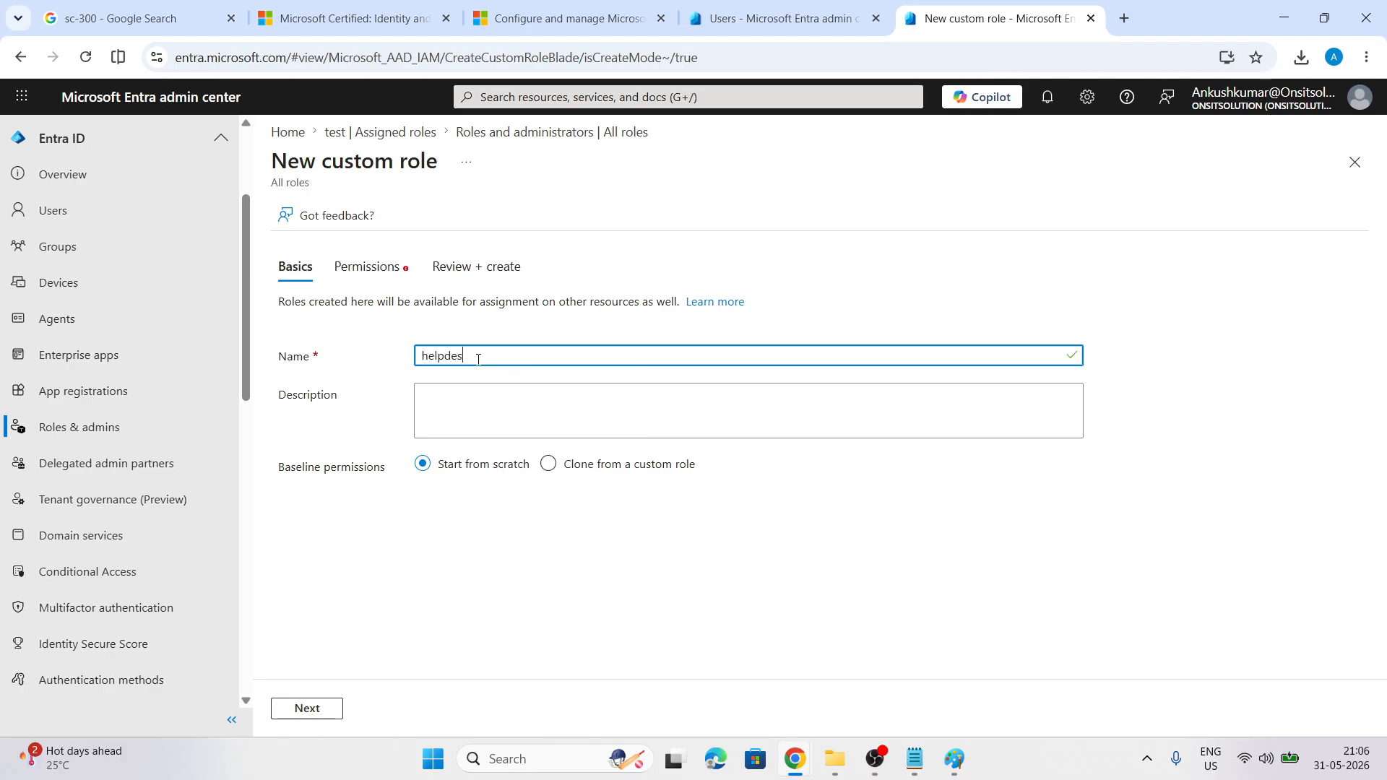
key("BackSpace")
type("HR")
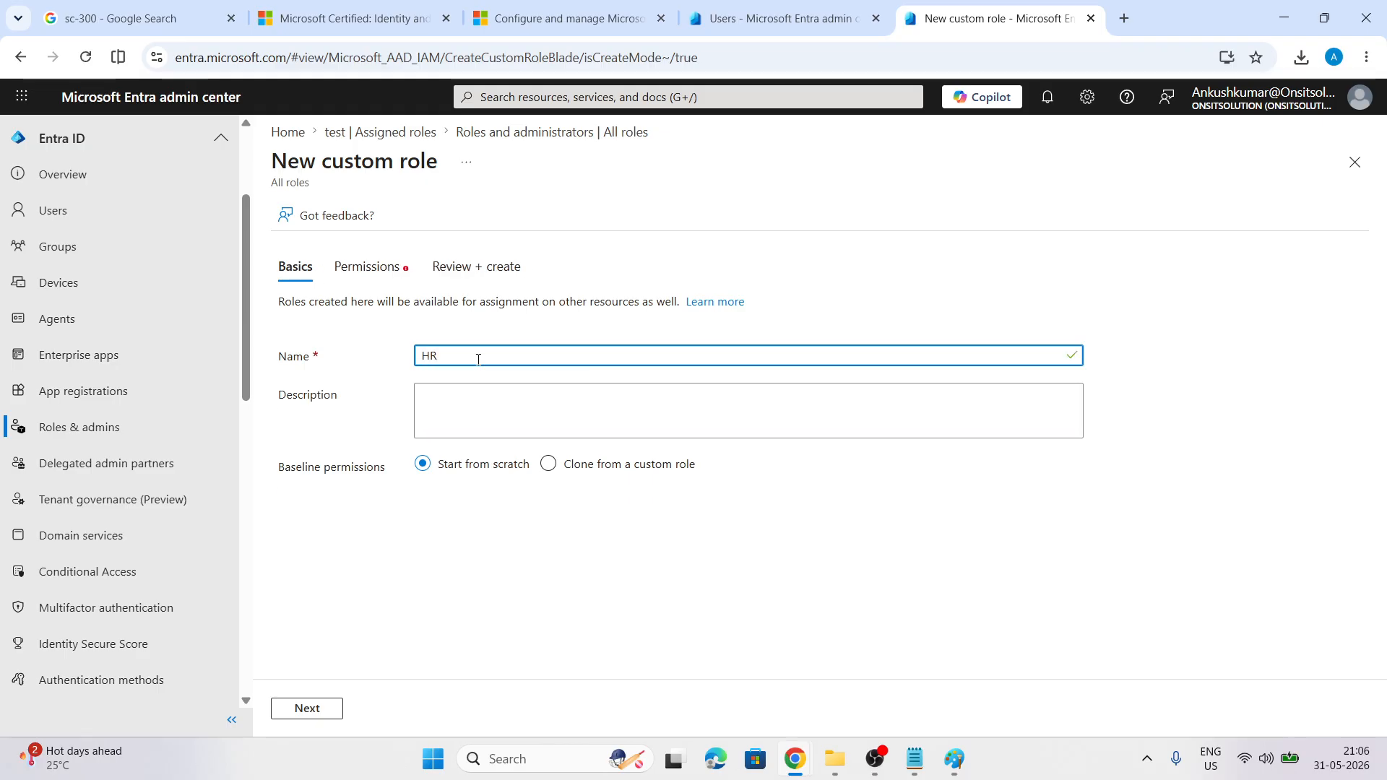
left_click(474, 390)
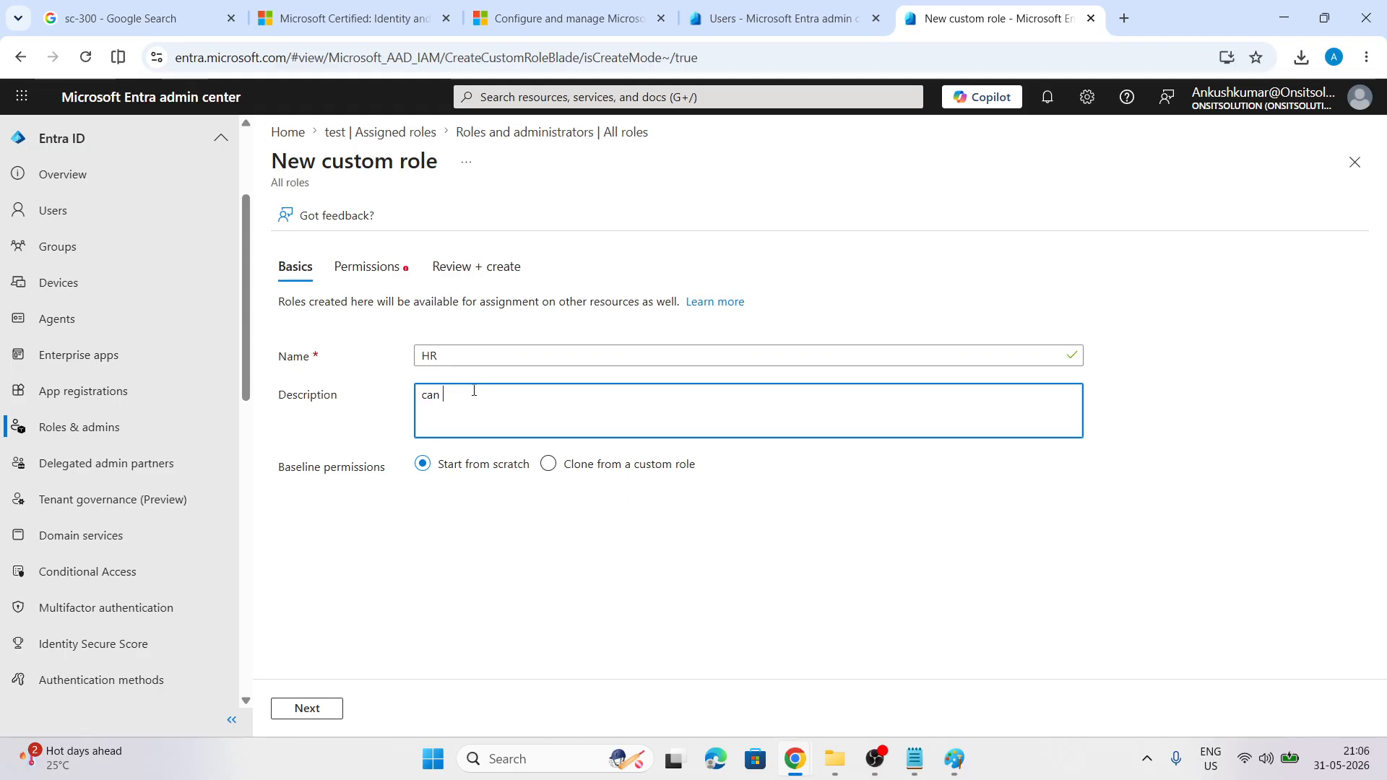
type("can only manage HR team")
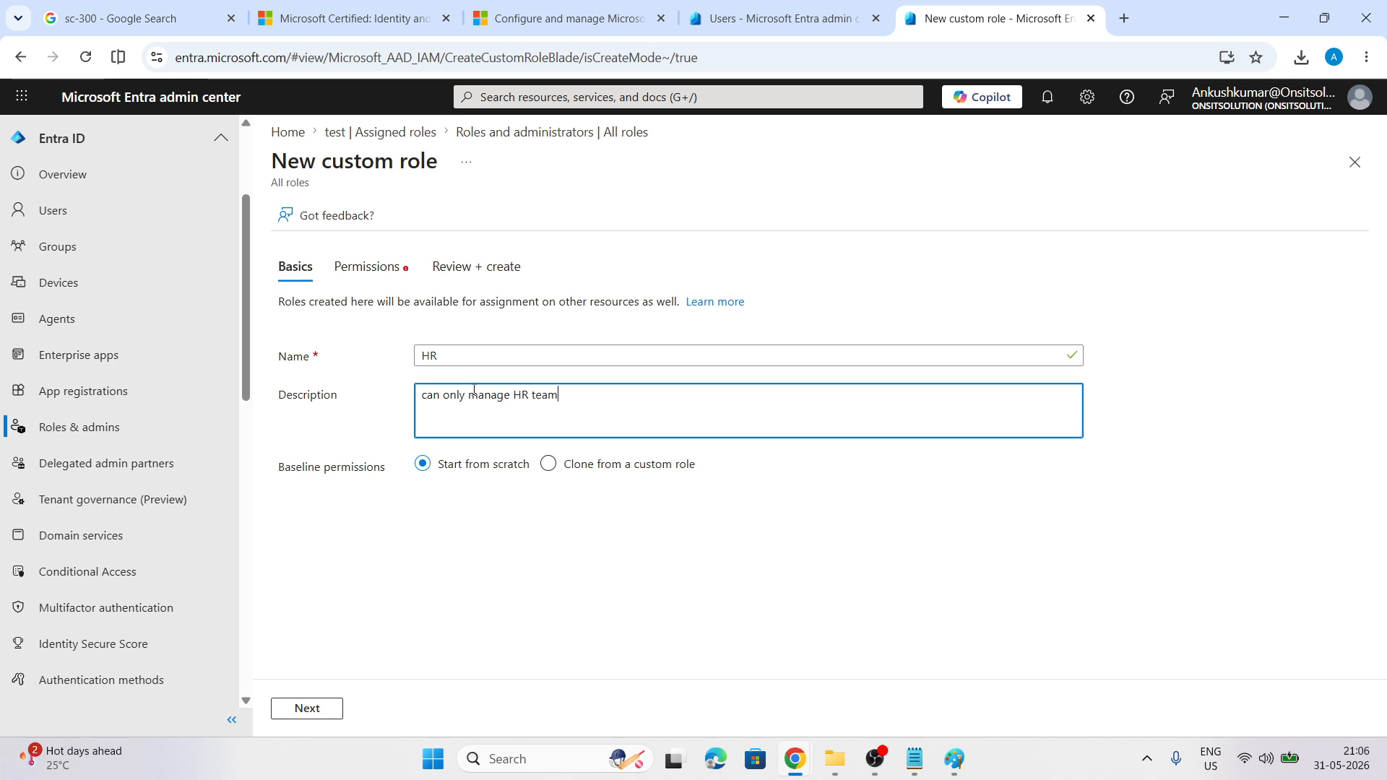
left_click(487, 363)
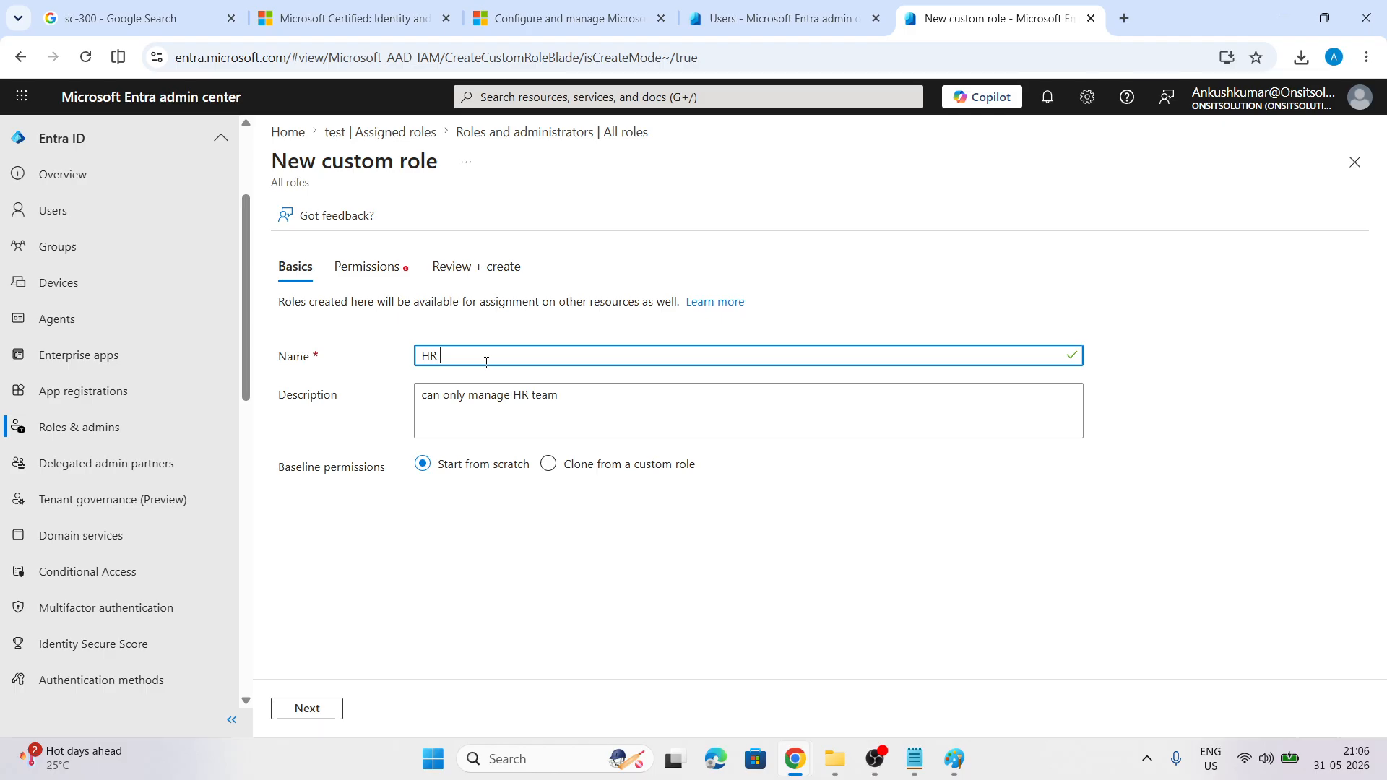
type("Role")
left_click(637, 468)
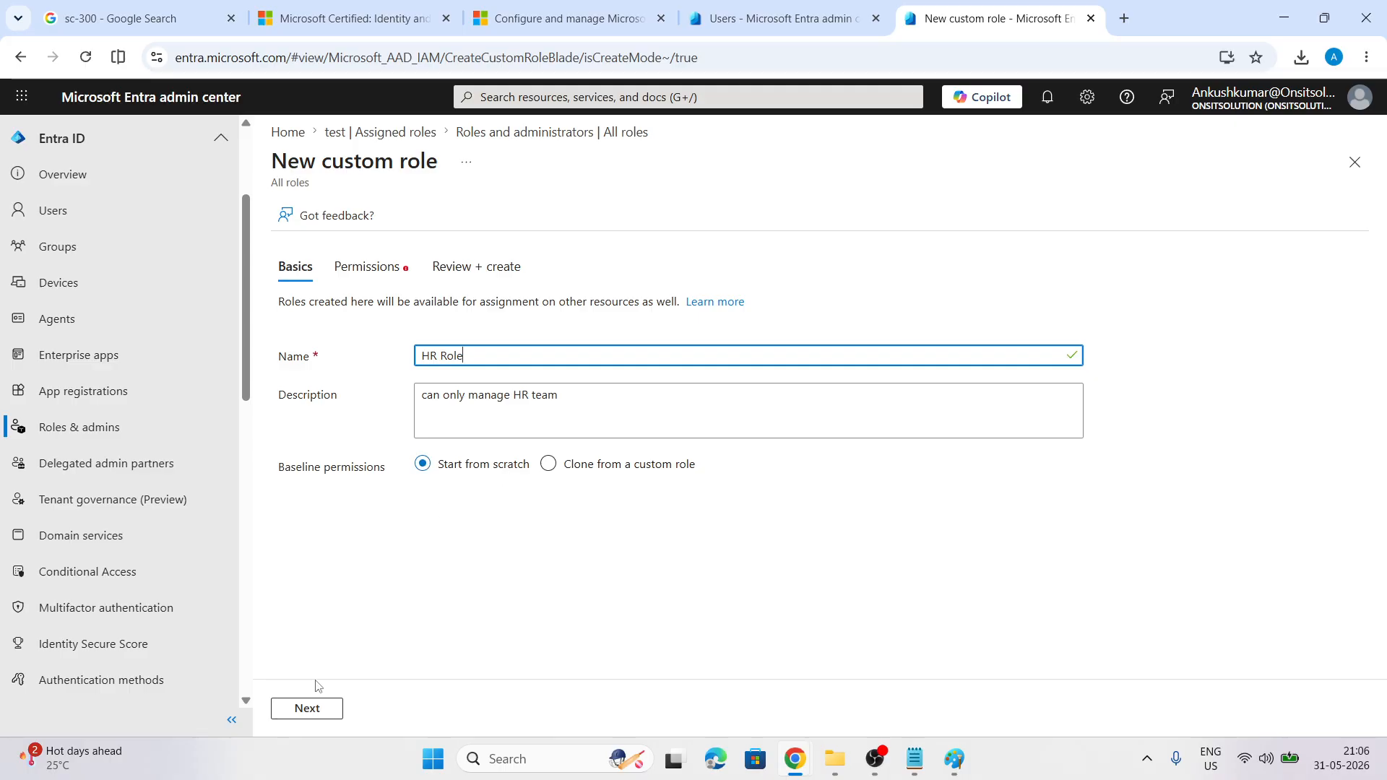
Go to the Permissions step and find the microsoft.directory/devices permissions
left_click(307, 709)
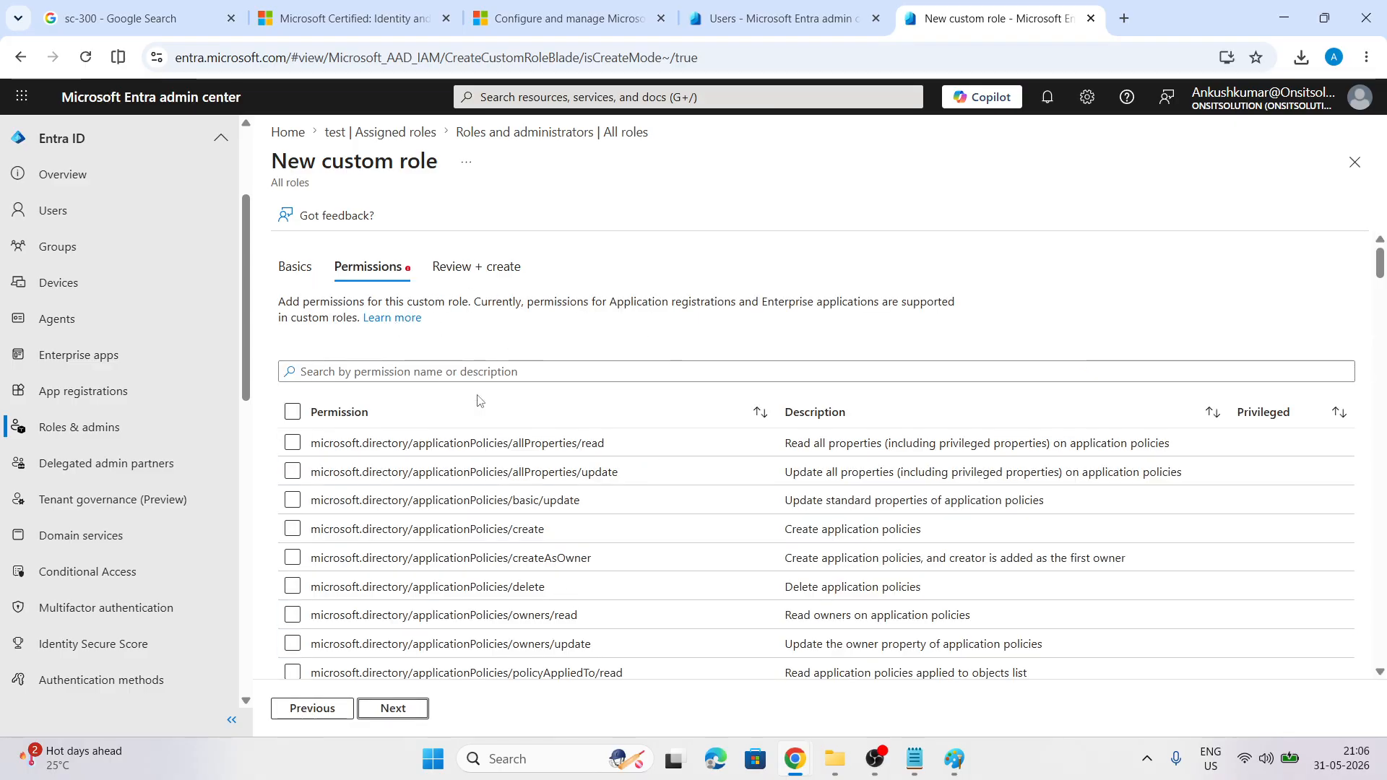
scroll(479, 399, "down", 1)
scroll(478, 399, "down", 1)
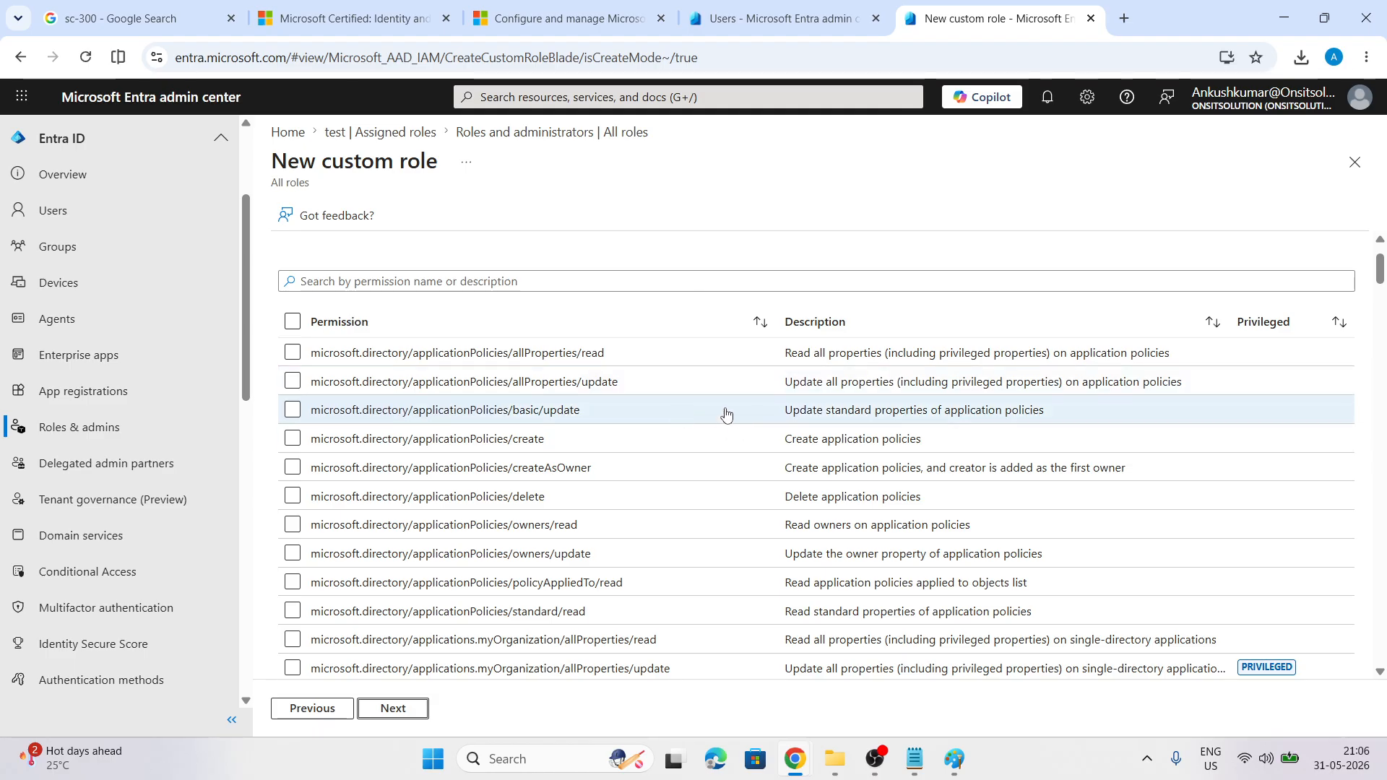
scroll(725, 412, "down", 4)
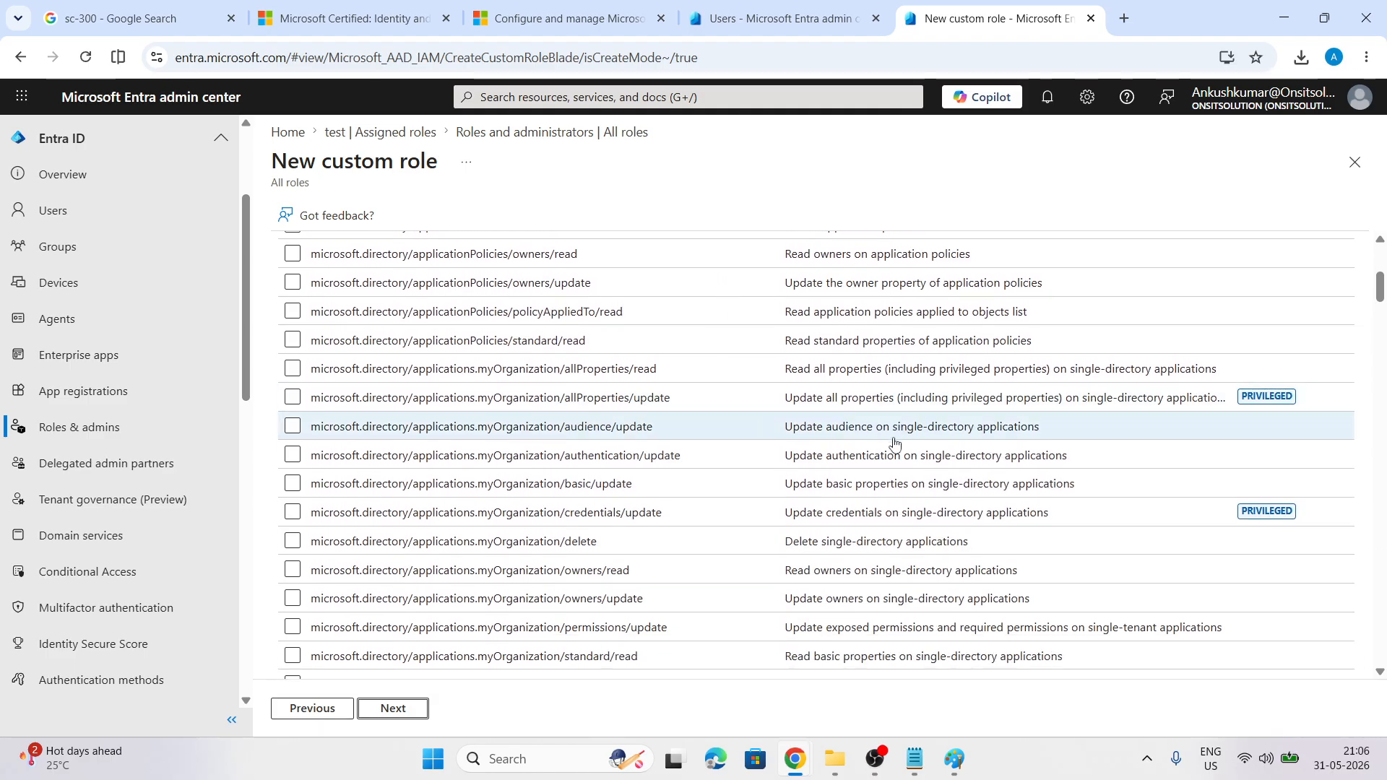
scroll(894, 433, "down", 7)
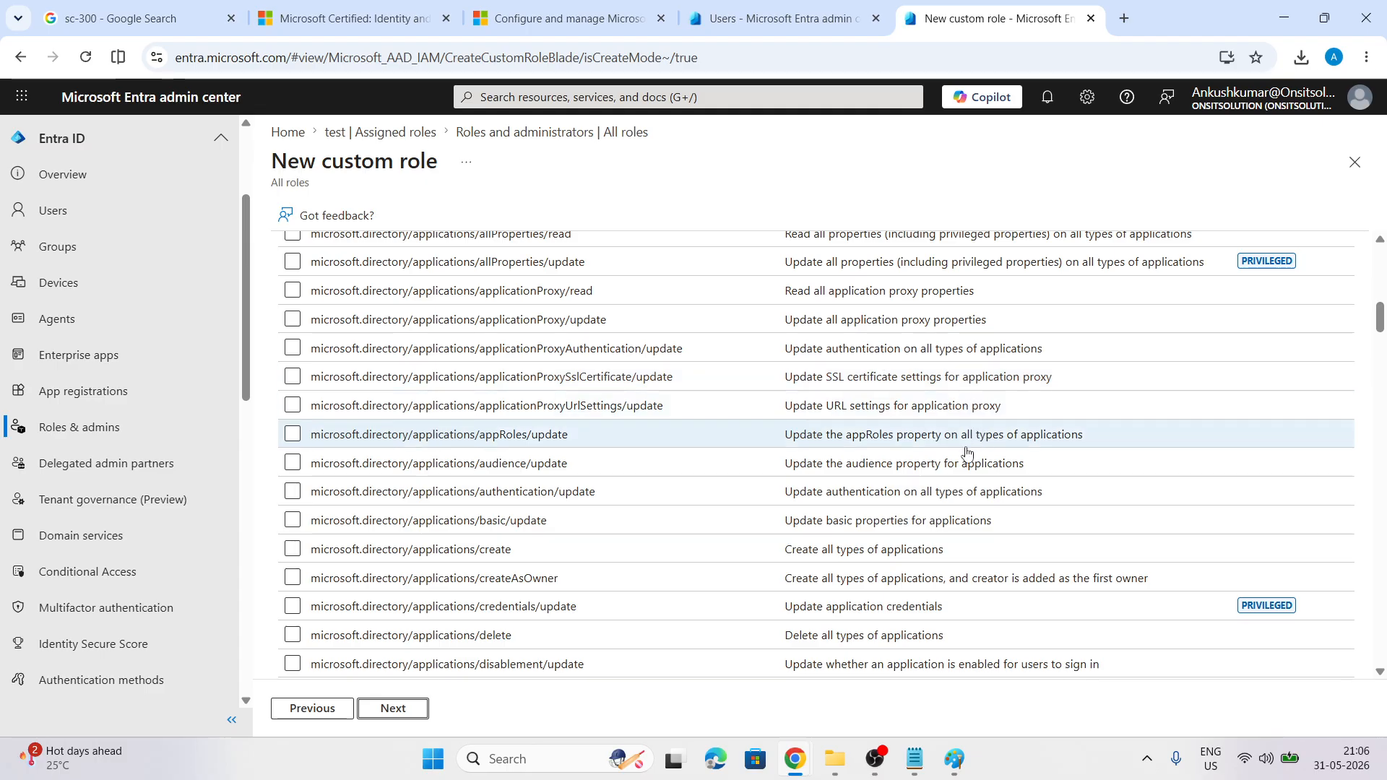
scroll(734, 425, "down", 4)
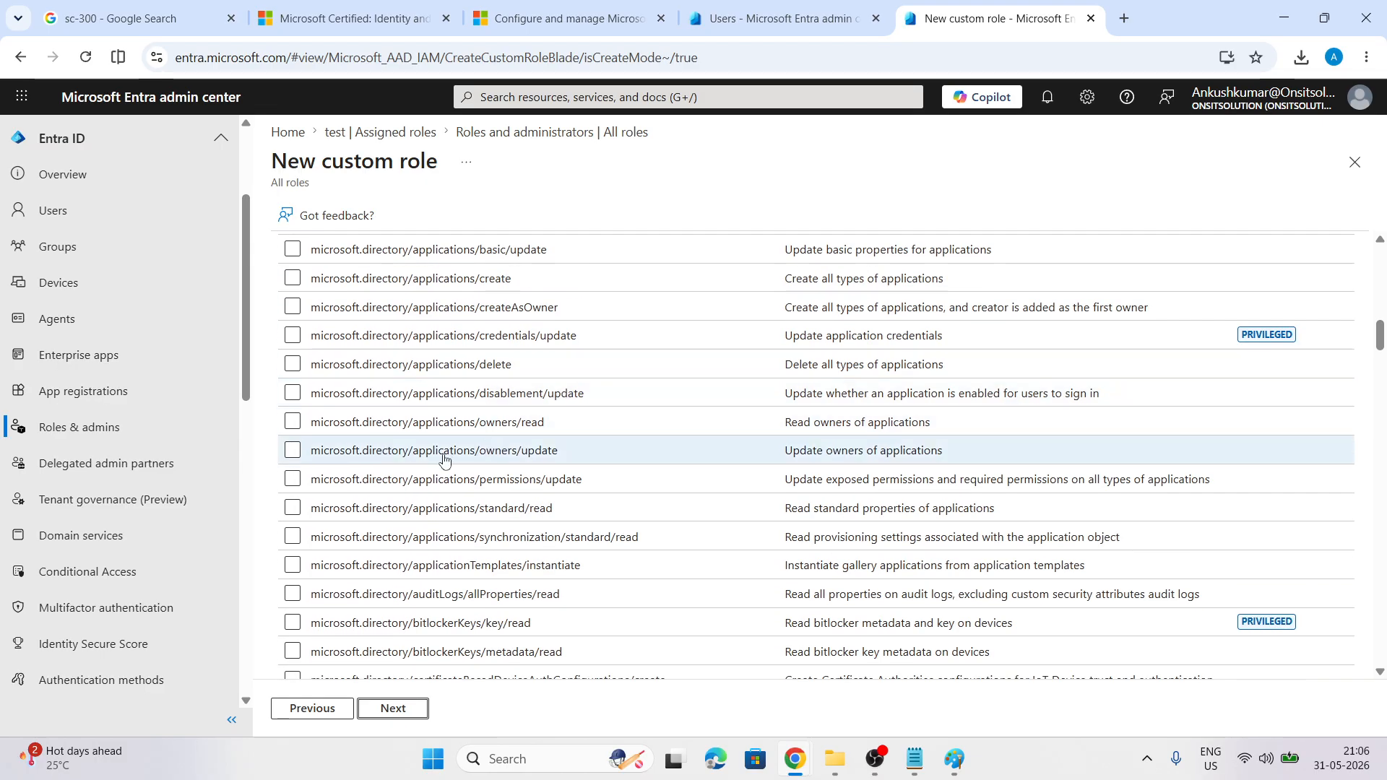
scroll(525, 464, "down", 5)
scroll(524, 464, "down", 8)
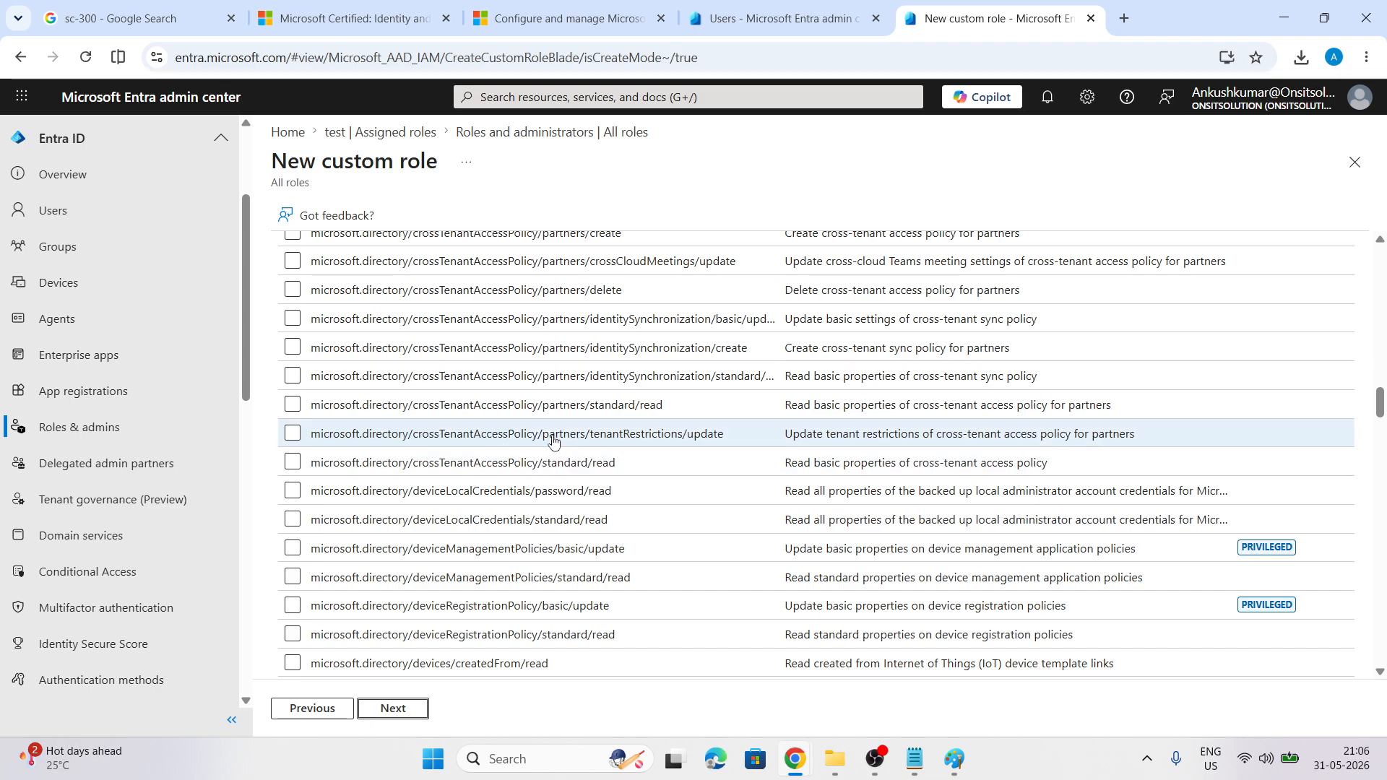
scroll(557, 462, "down", 6)
scroll(553, 478, "down", 20)
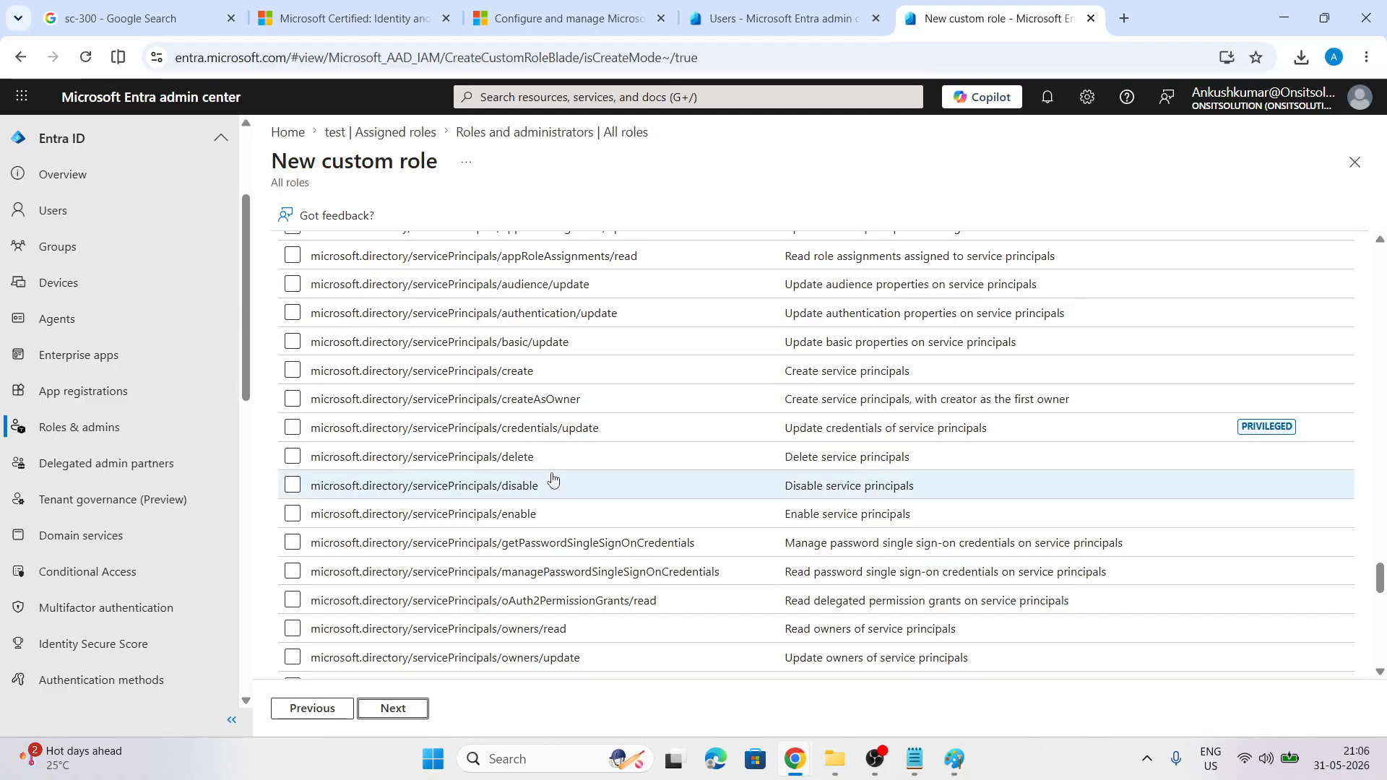
scroll(552, 479, "down", 15)
scroll(553, 478, "down", 3)
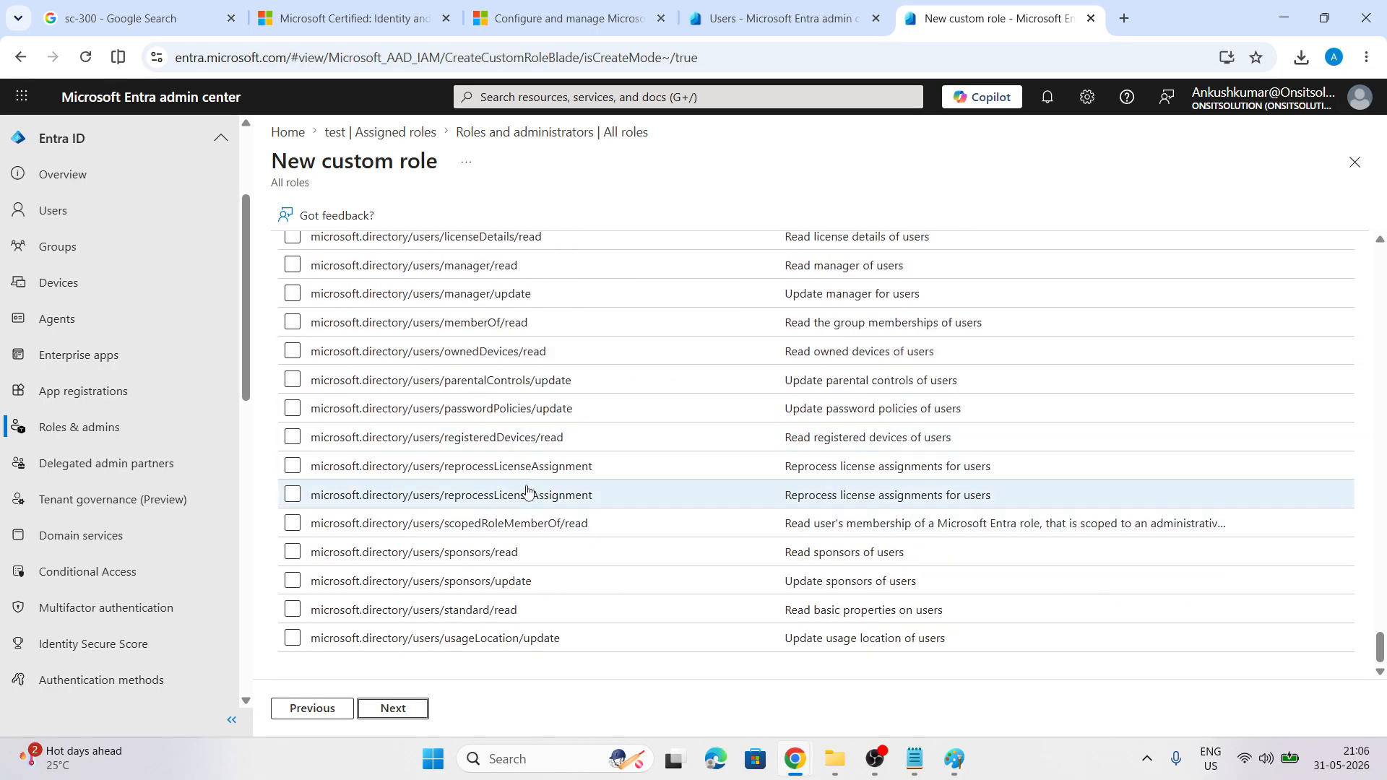
scroll(527, 492, "up", 20)
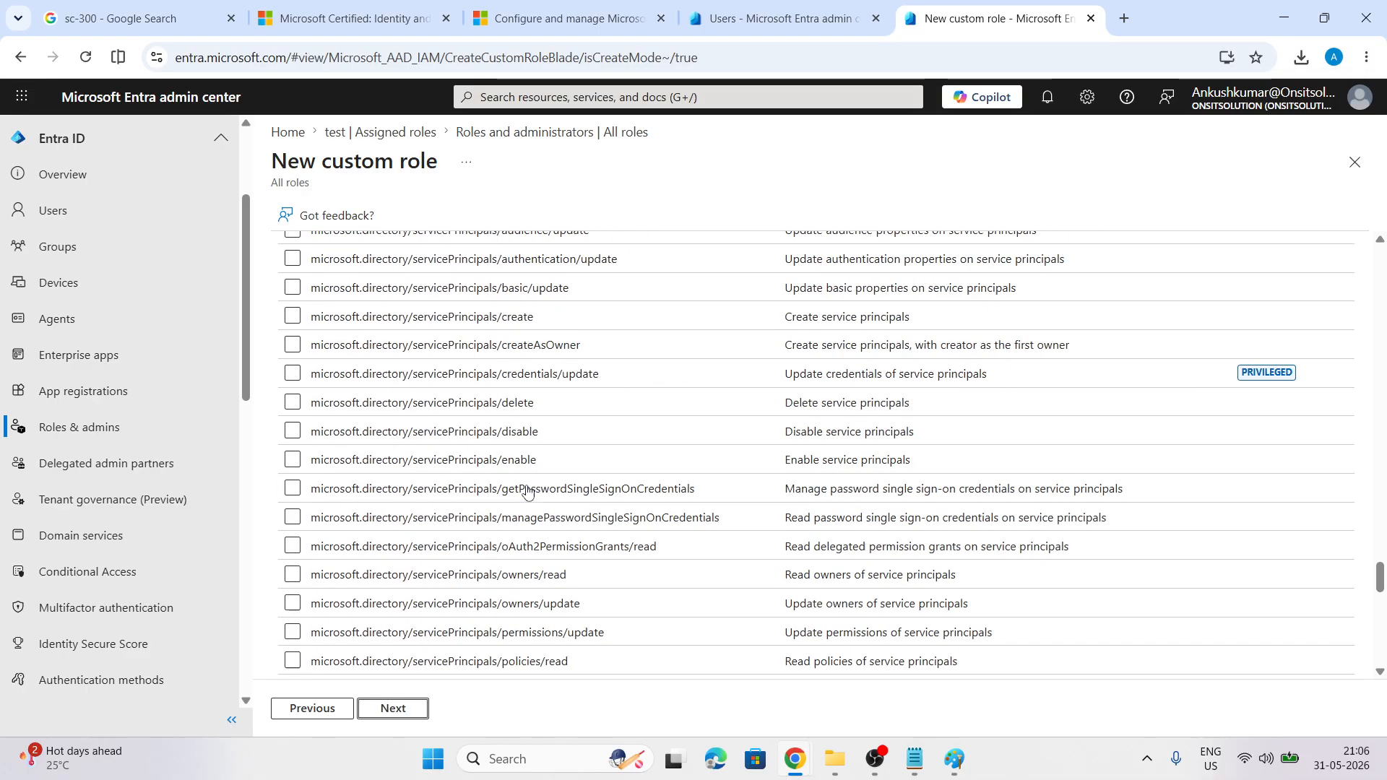
scroll(528, 491, "up", 2)
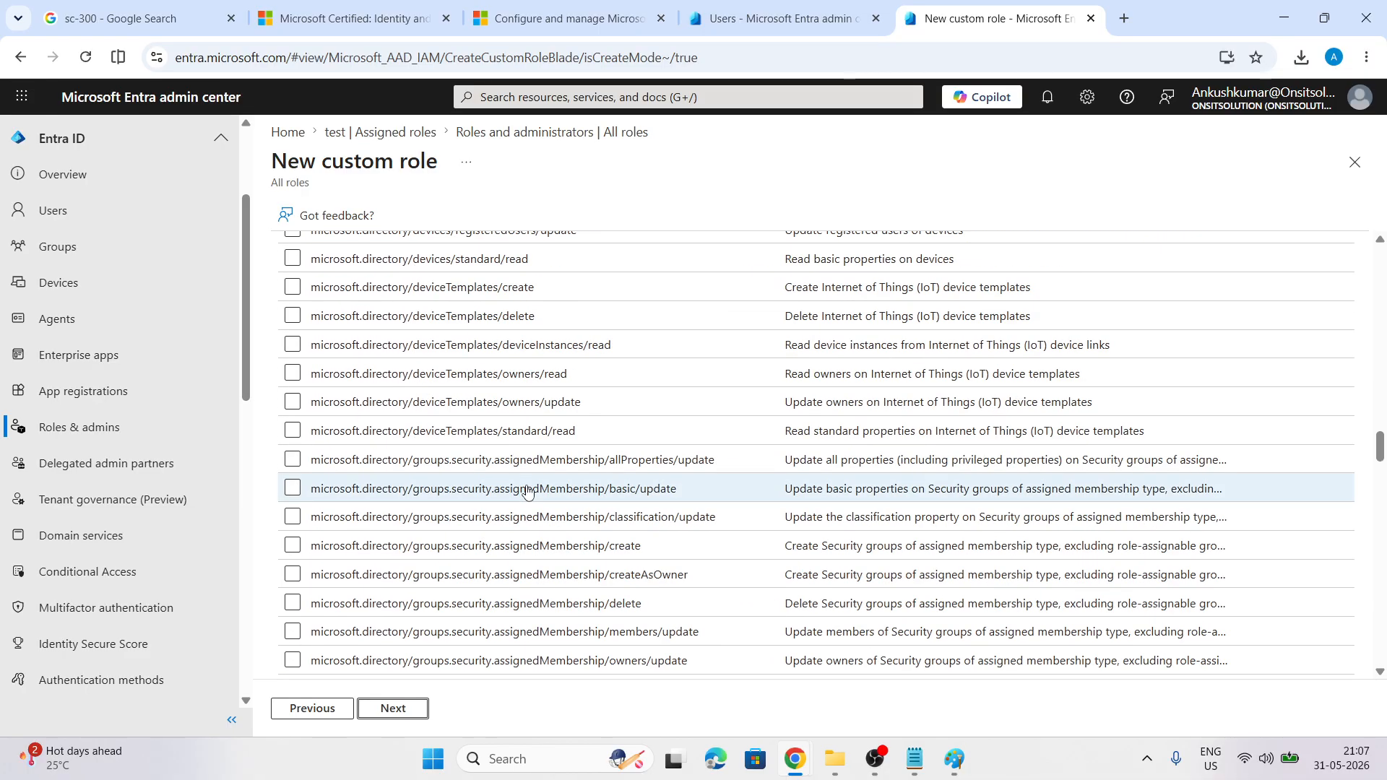
scroll(442, 431, "up", 4)
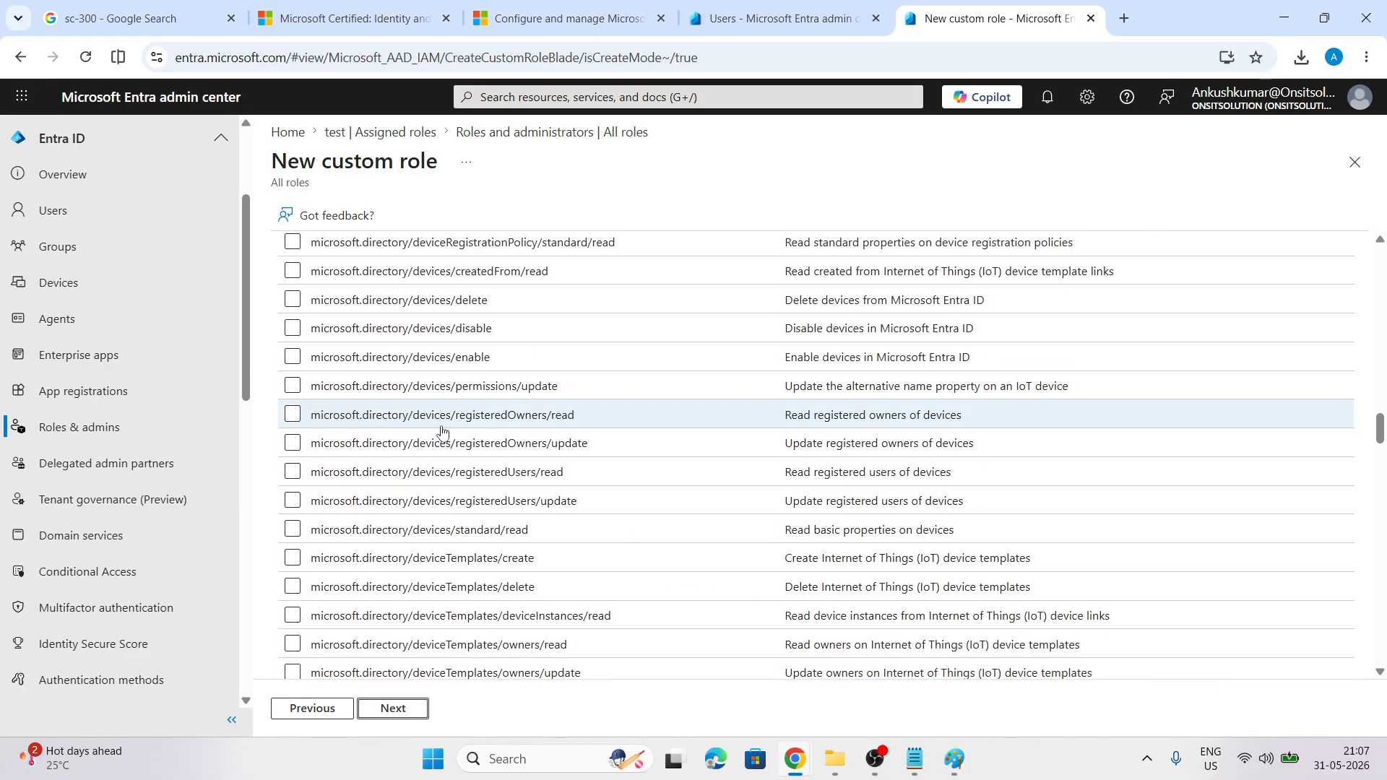
scroll(443, 432, "up", 3)
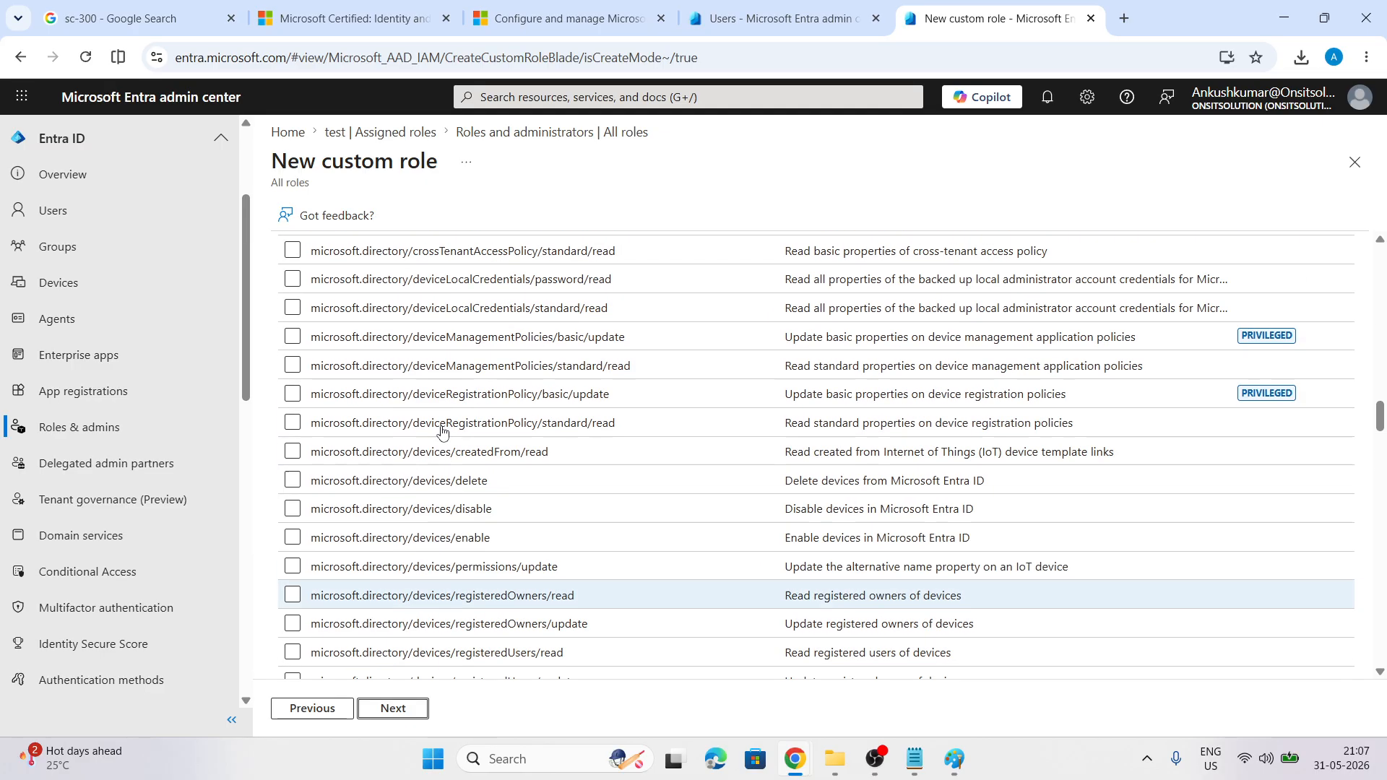
Select the devices disable, enable and delete permissions
left_click(361, 509)
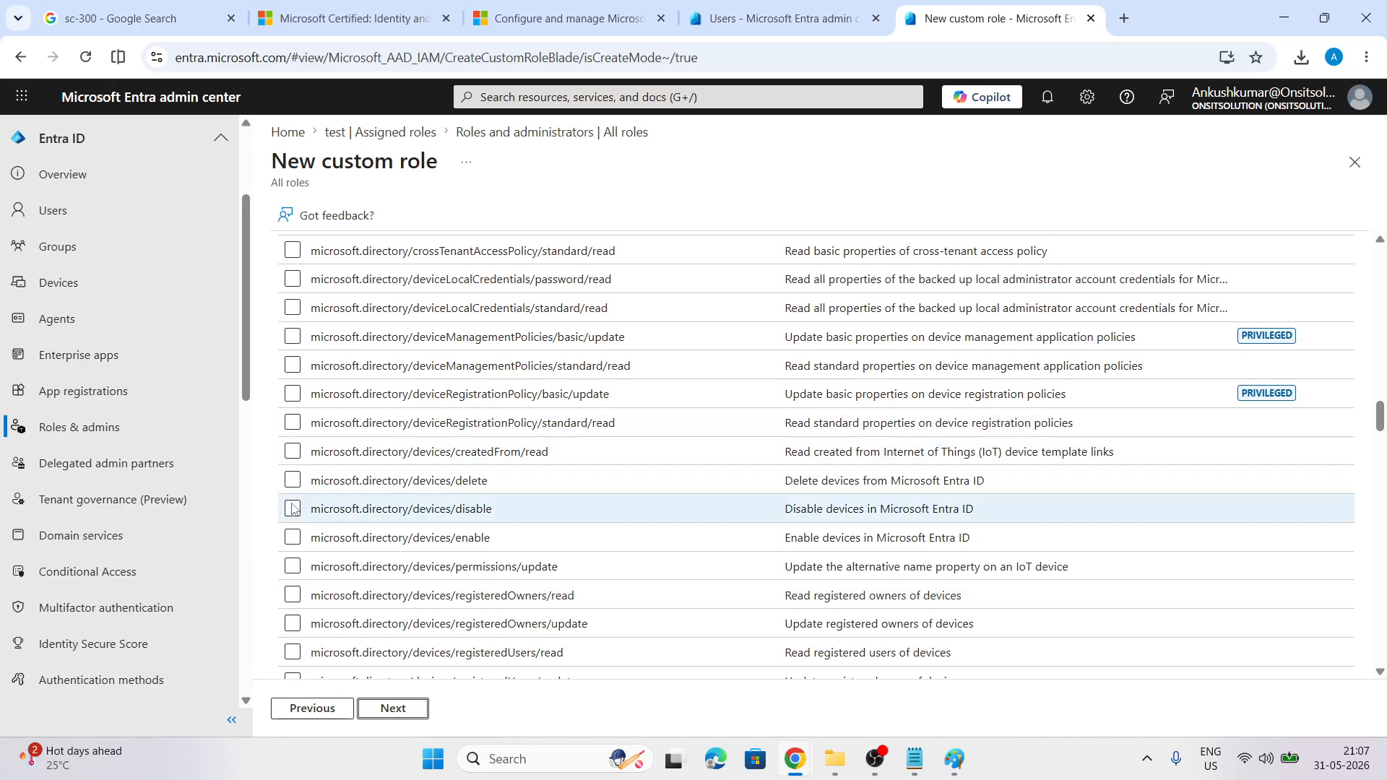
left_click(293, 539)
left_click(293, 481)
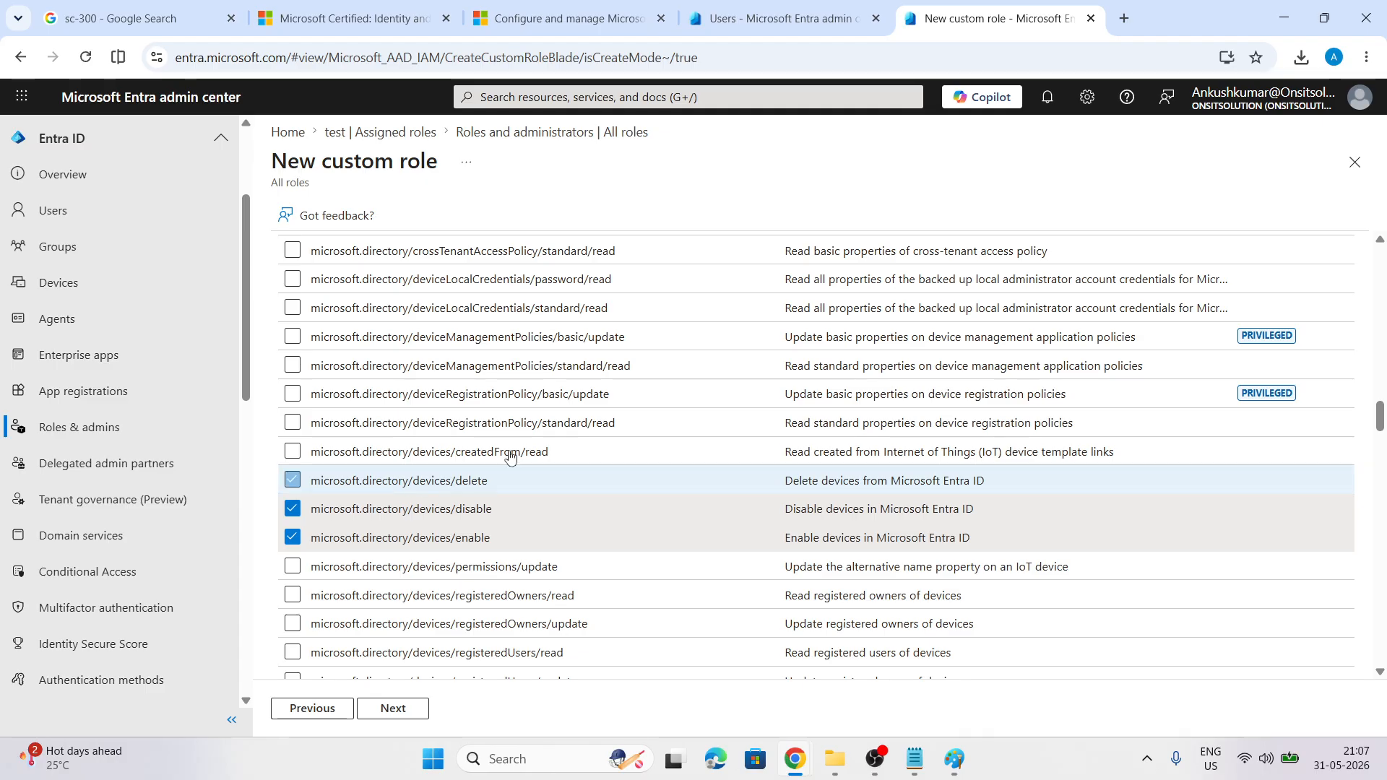
scroll(509, 455, "up", 20)
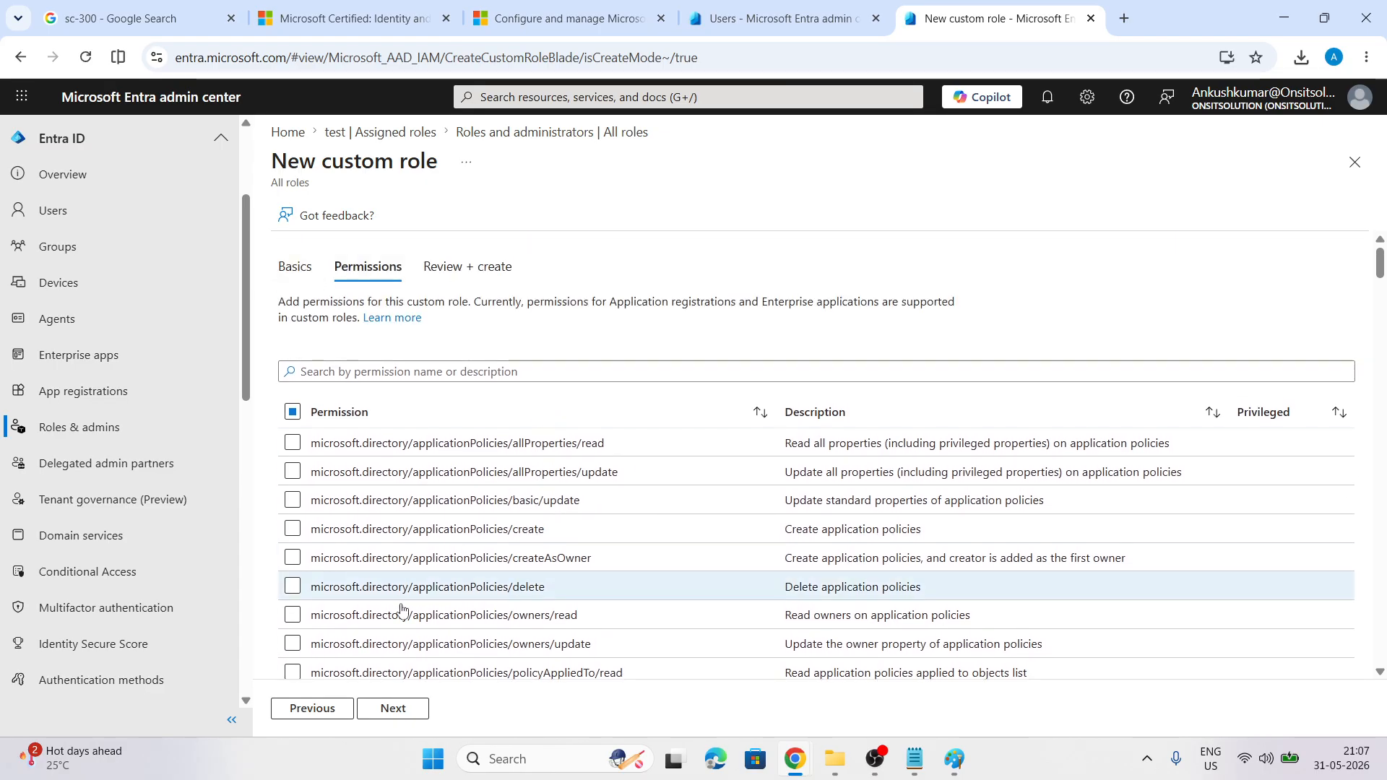
Rename the custom role from 'HR Role' to 'Intune admin Role' on the Basics tab
left_click(311, 708)
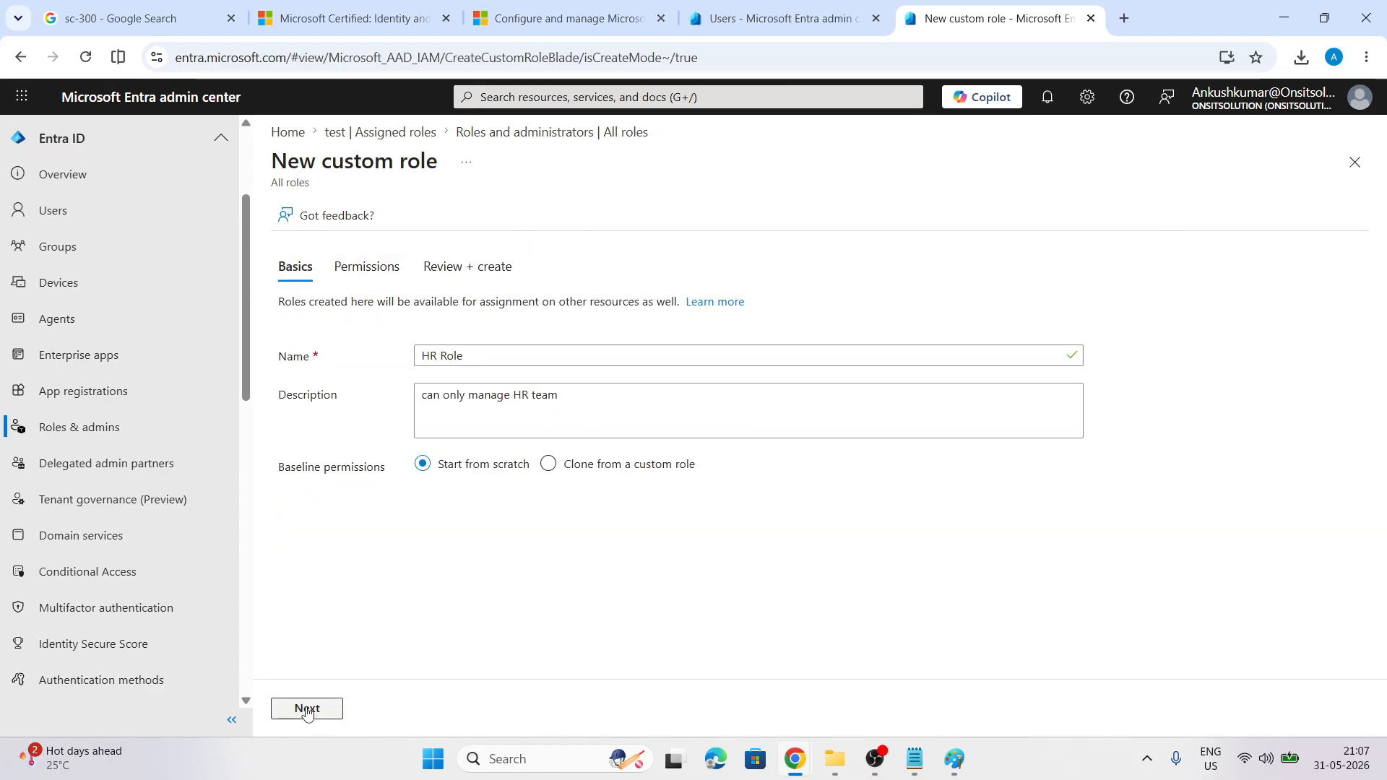
double_click(428, 355)
type("Intune")
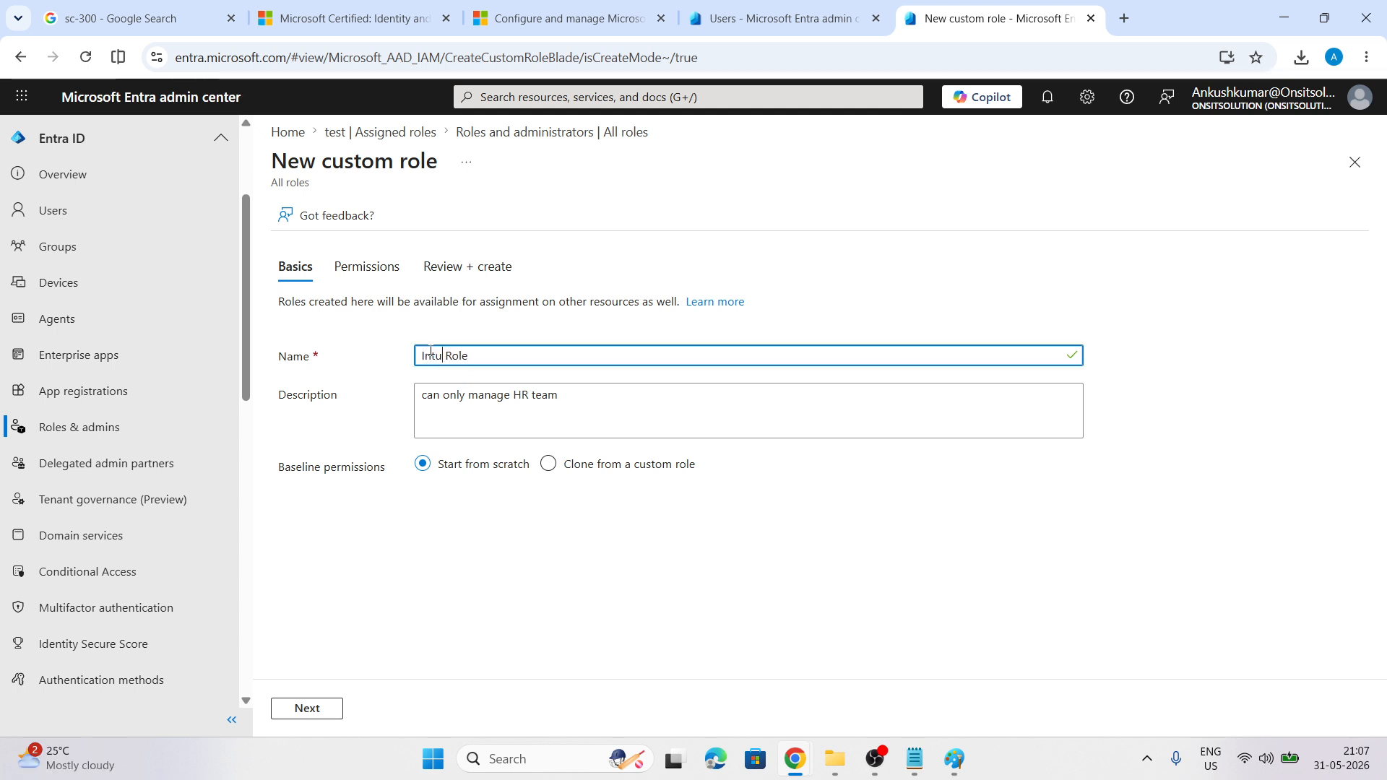
type(" admin")
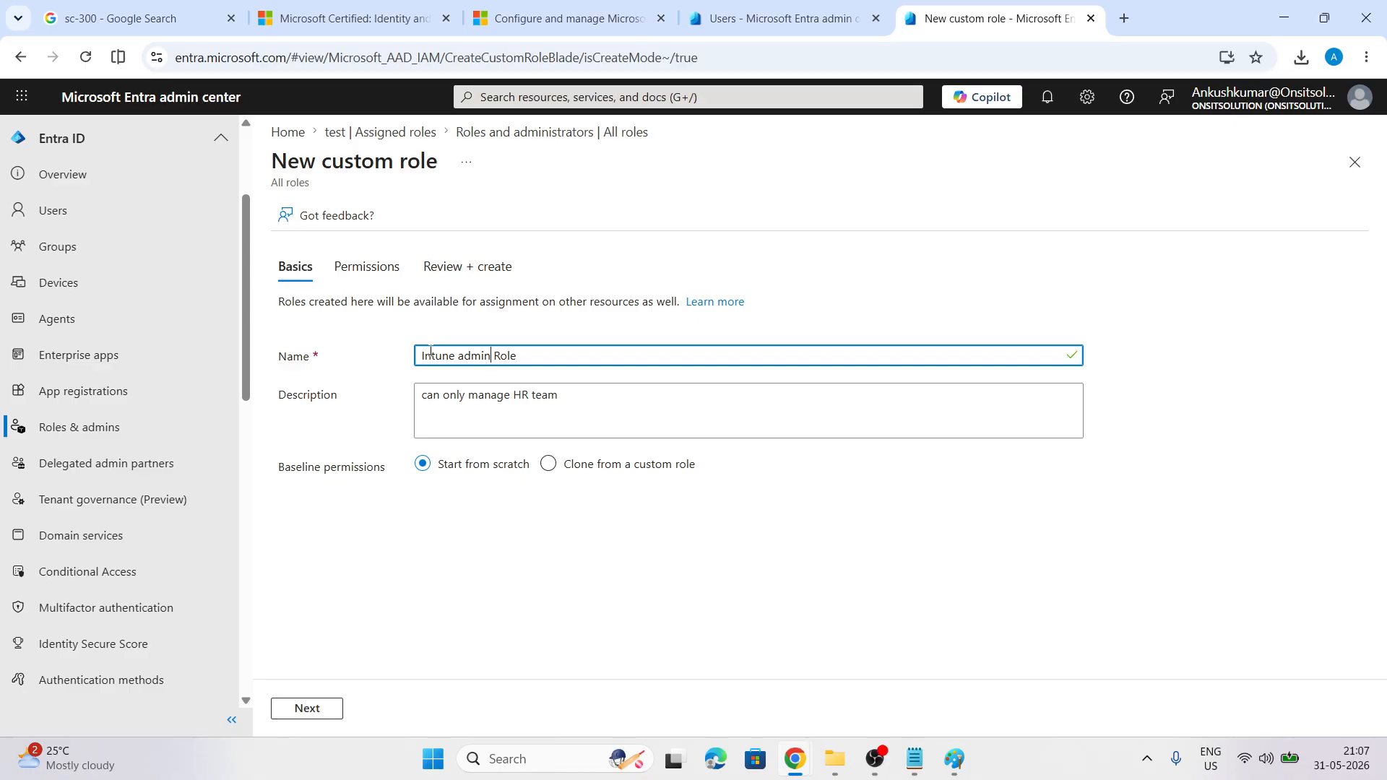
Review the Intune admin Role with its three device permissions and create it
left_click(302, 708)
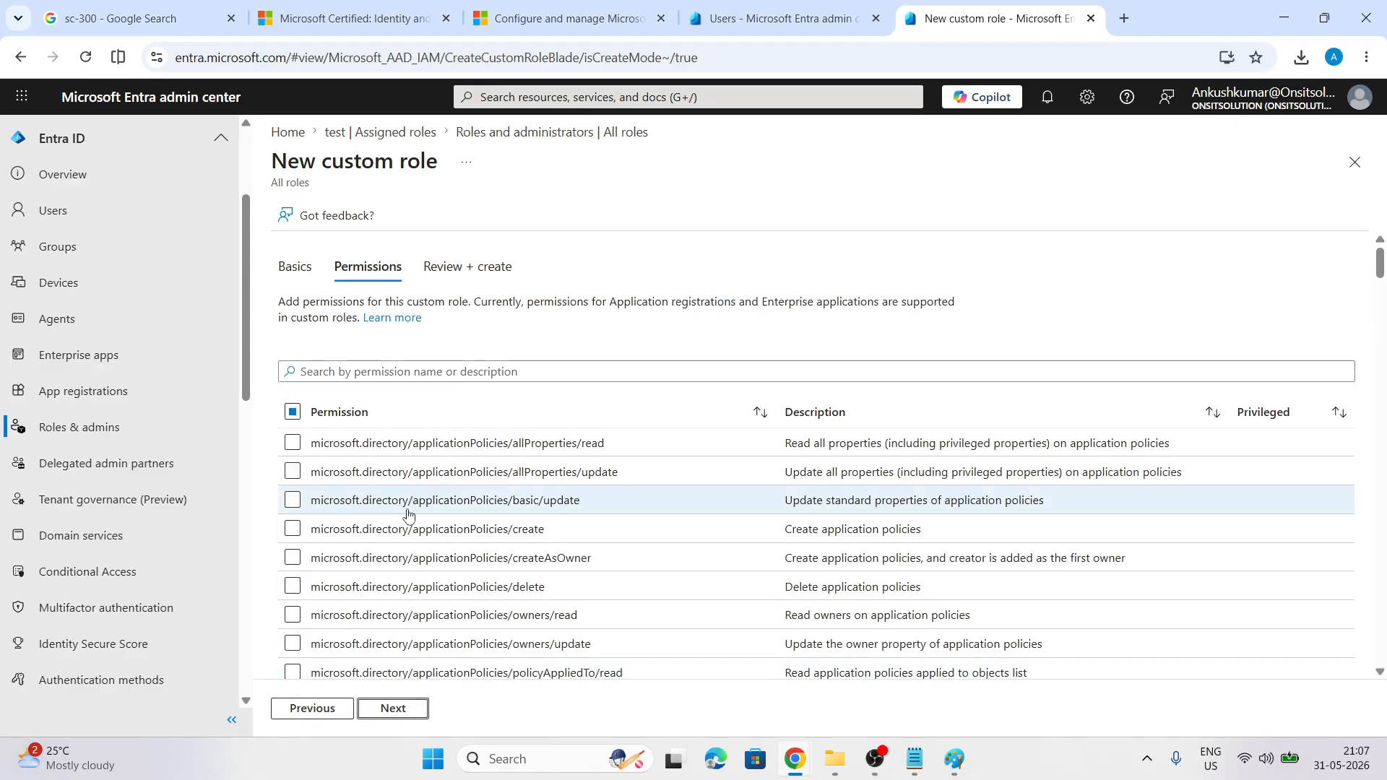
scroll(404, 499, "down", 3)
scroll(409, 514, "down", 20)
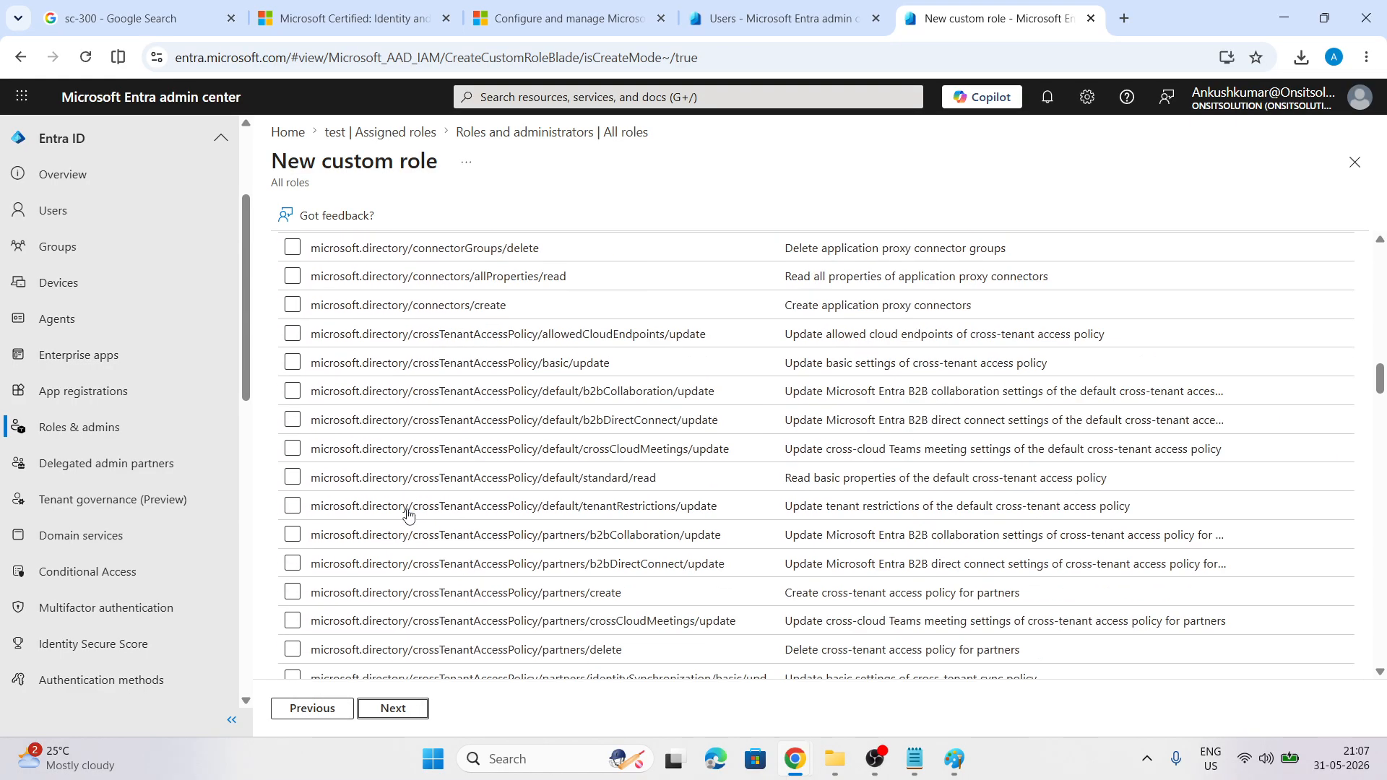
scroll(408, 514, "down", 3)
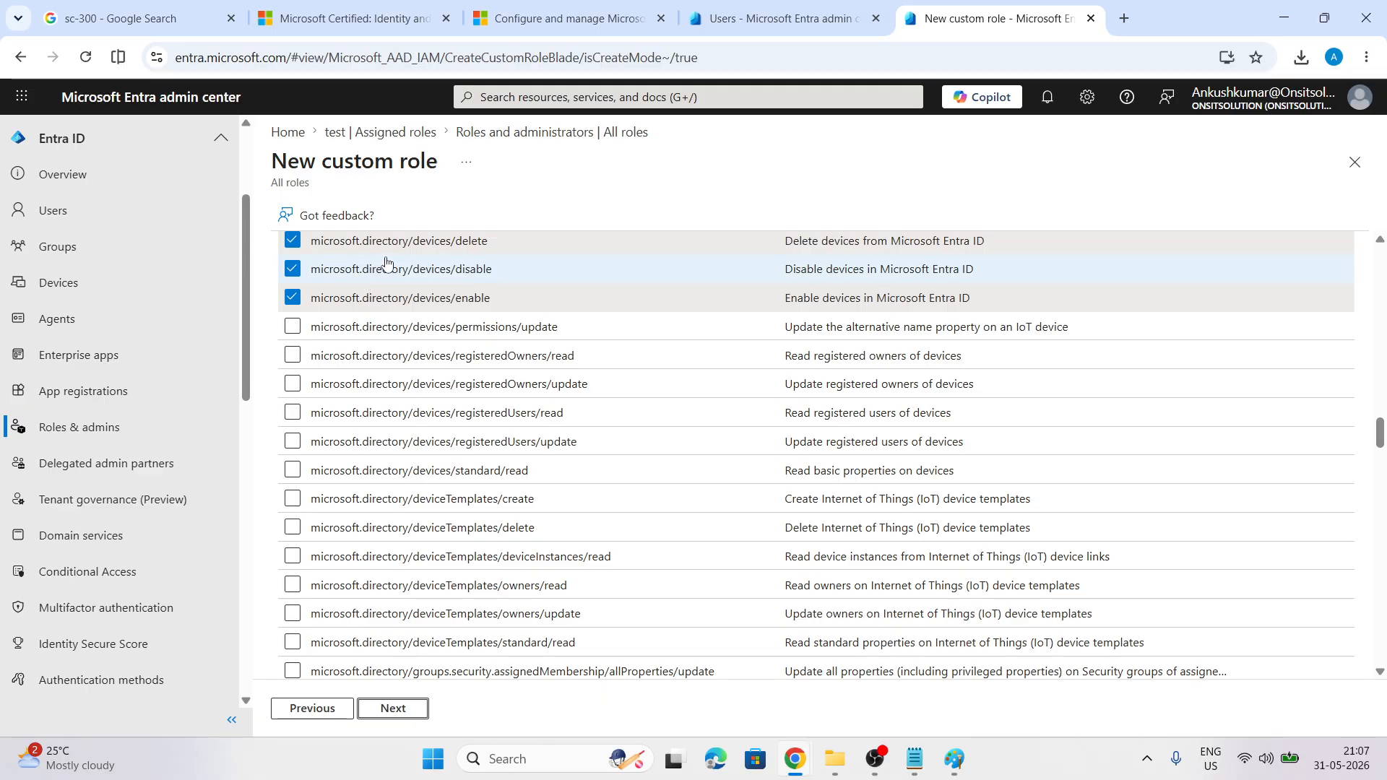
left_click(394, 710)
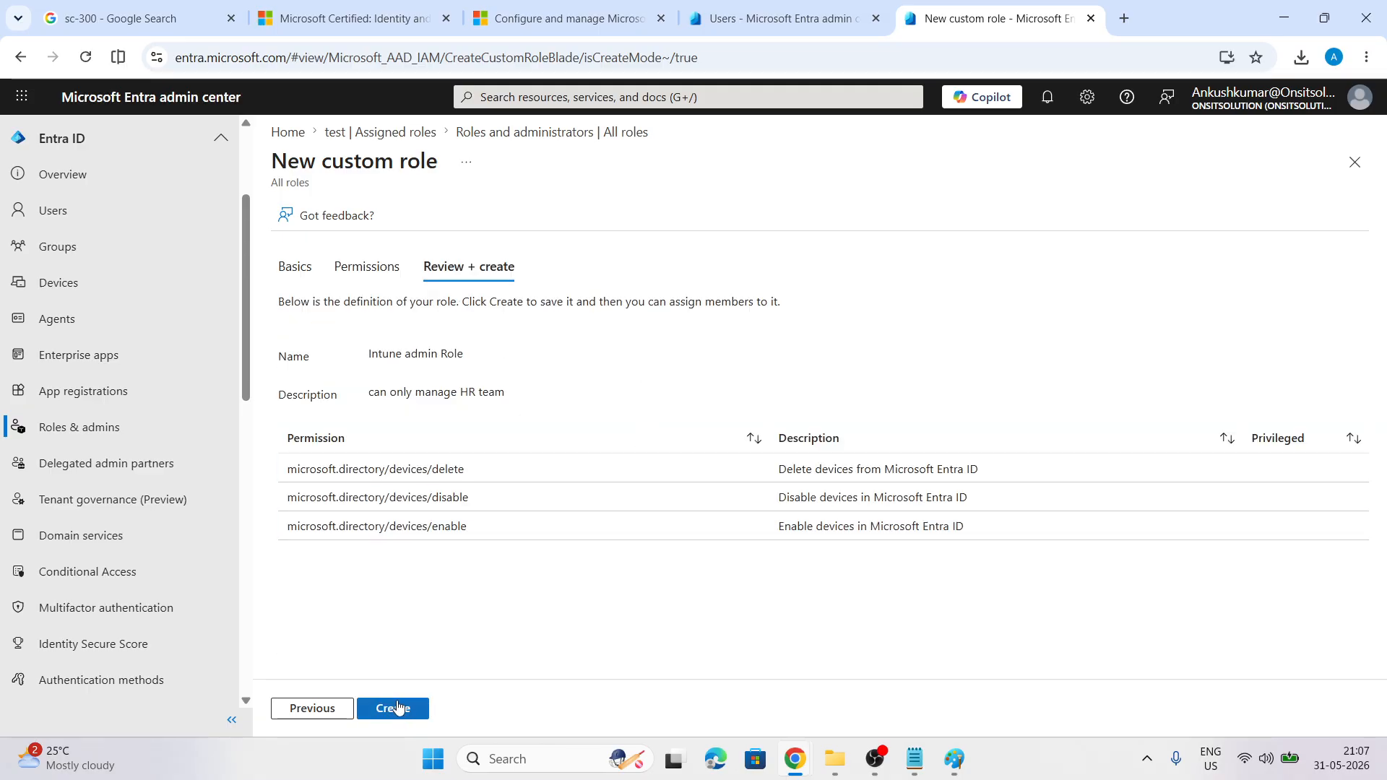
left_click(390, 707)
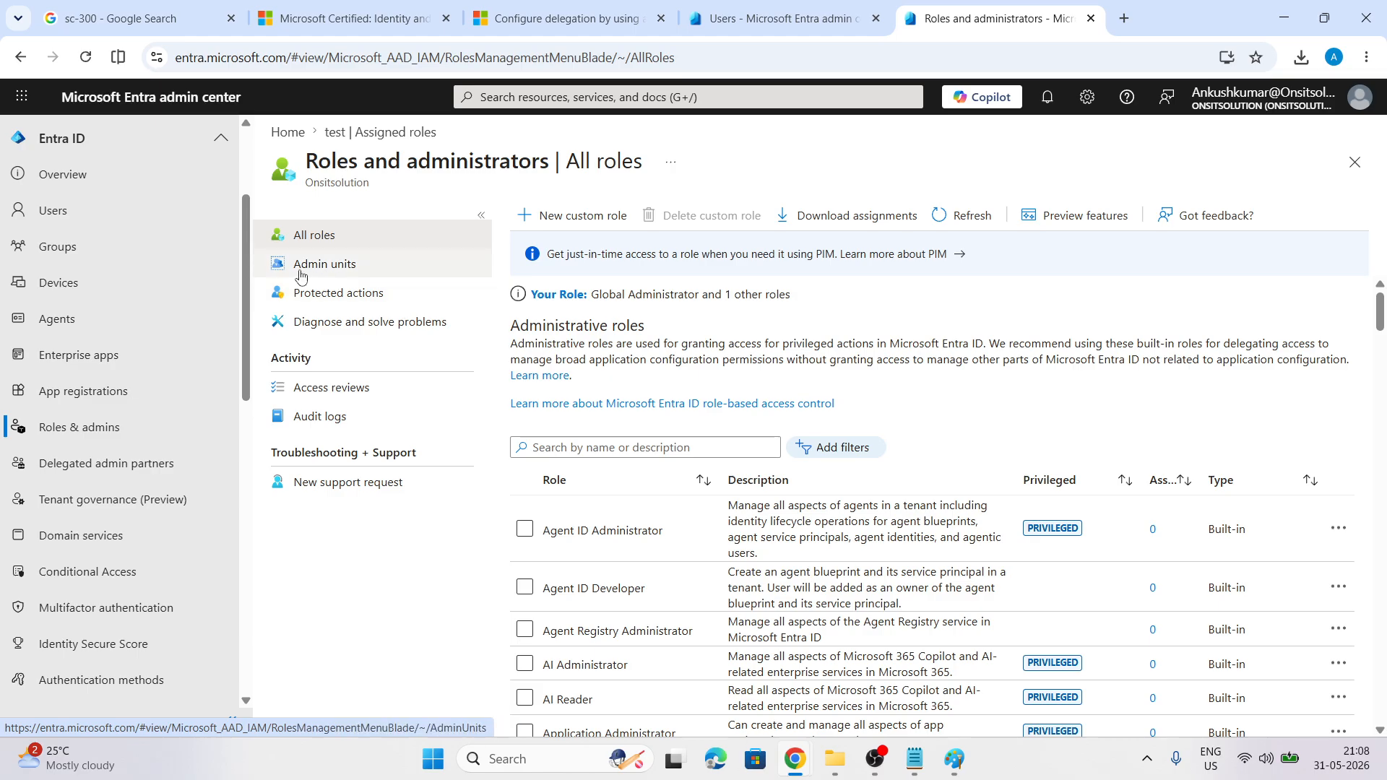
Open the Admin units page, which lists no administrative units
left_click(323, 265)
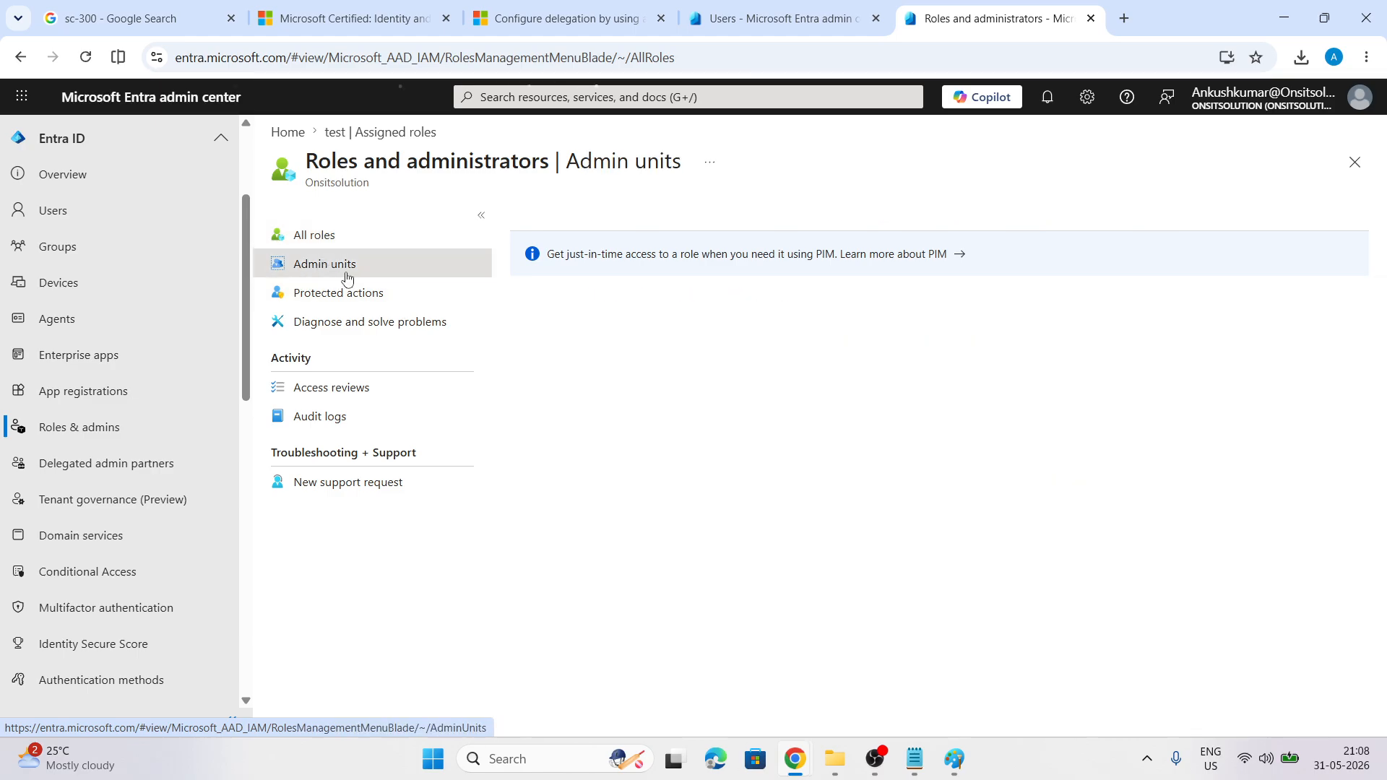
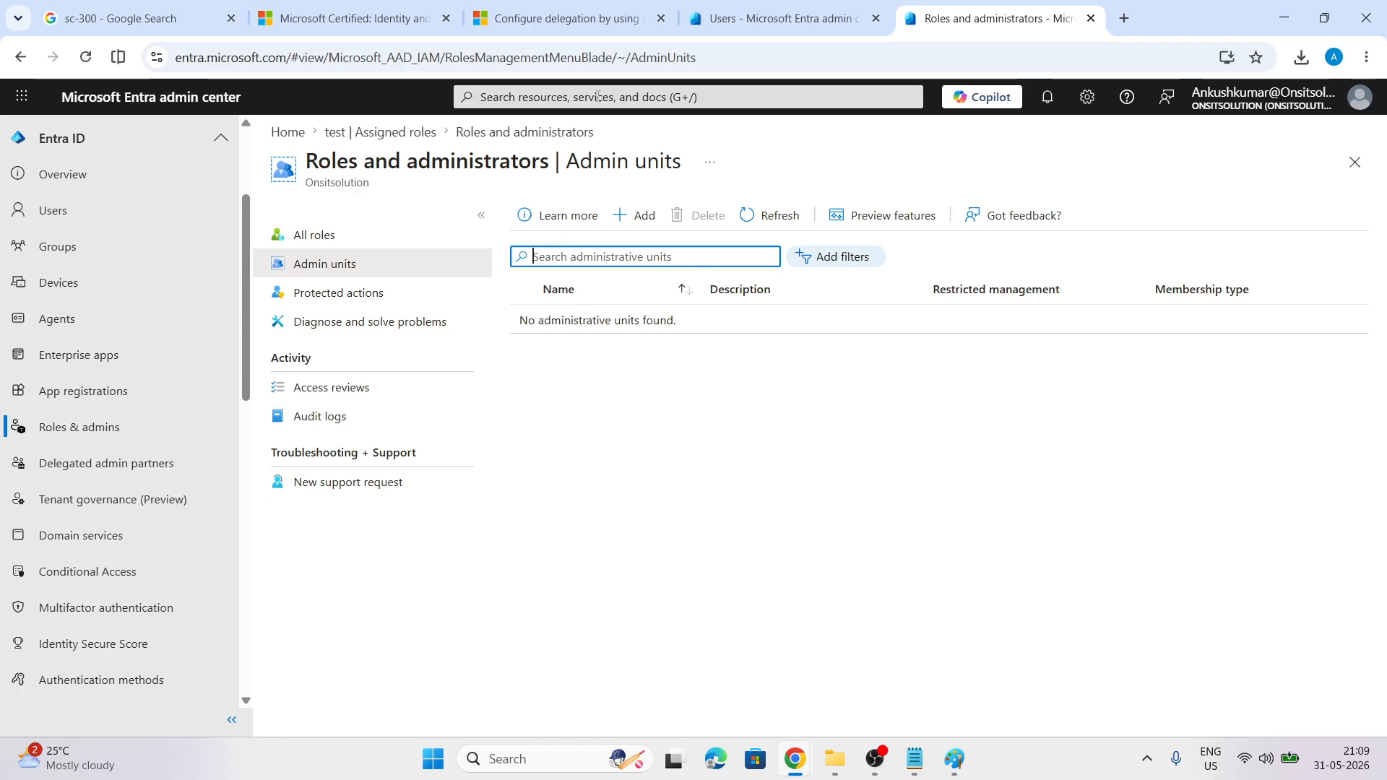
Create an administrative unit named 'HR team' with restricted management set to Yes, then go to role assignment
left_click(639, 216)
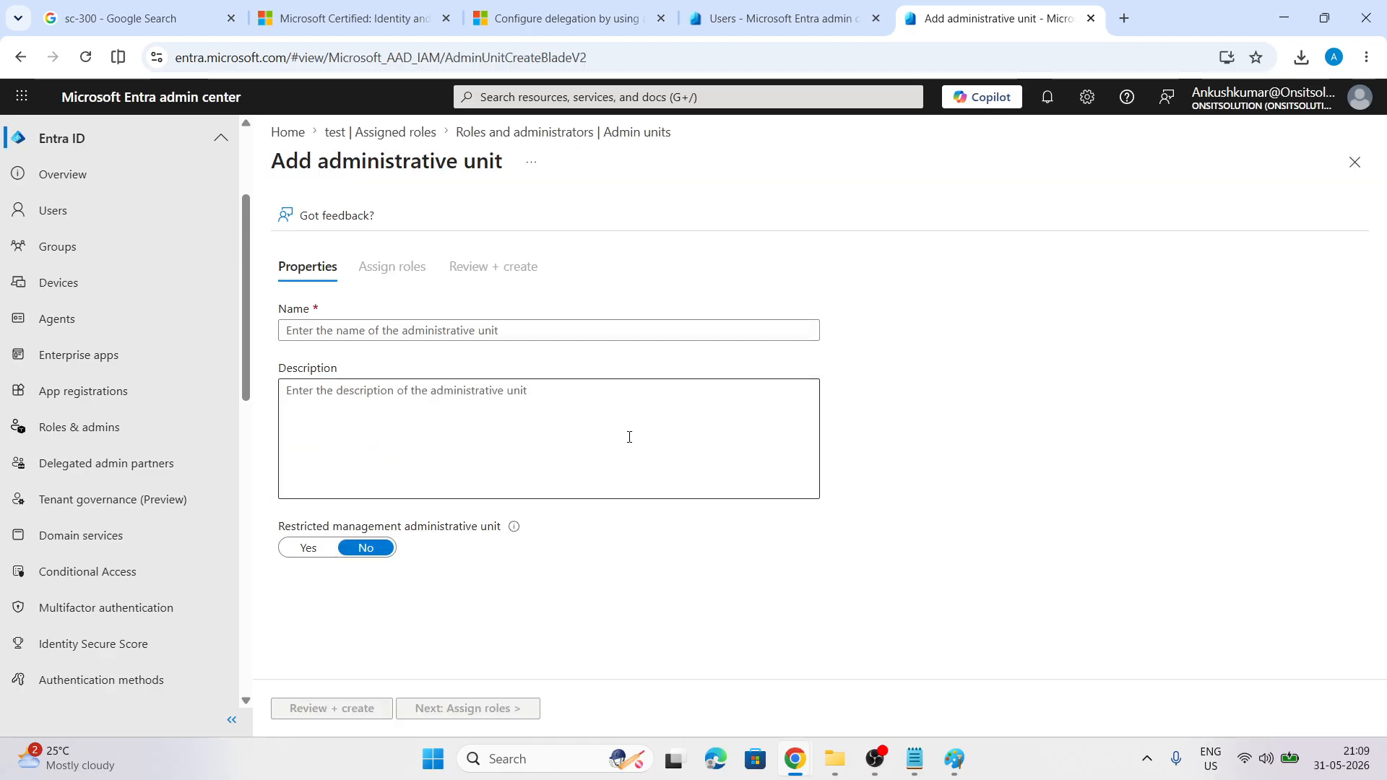
left_click(353, 329)
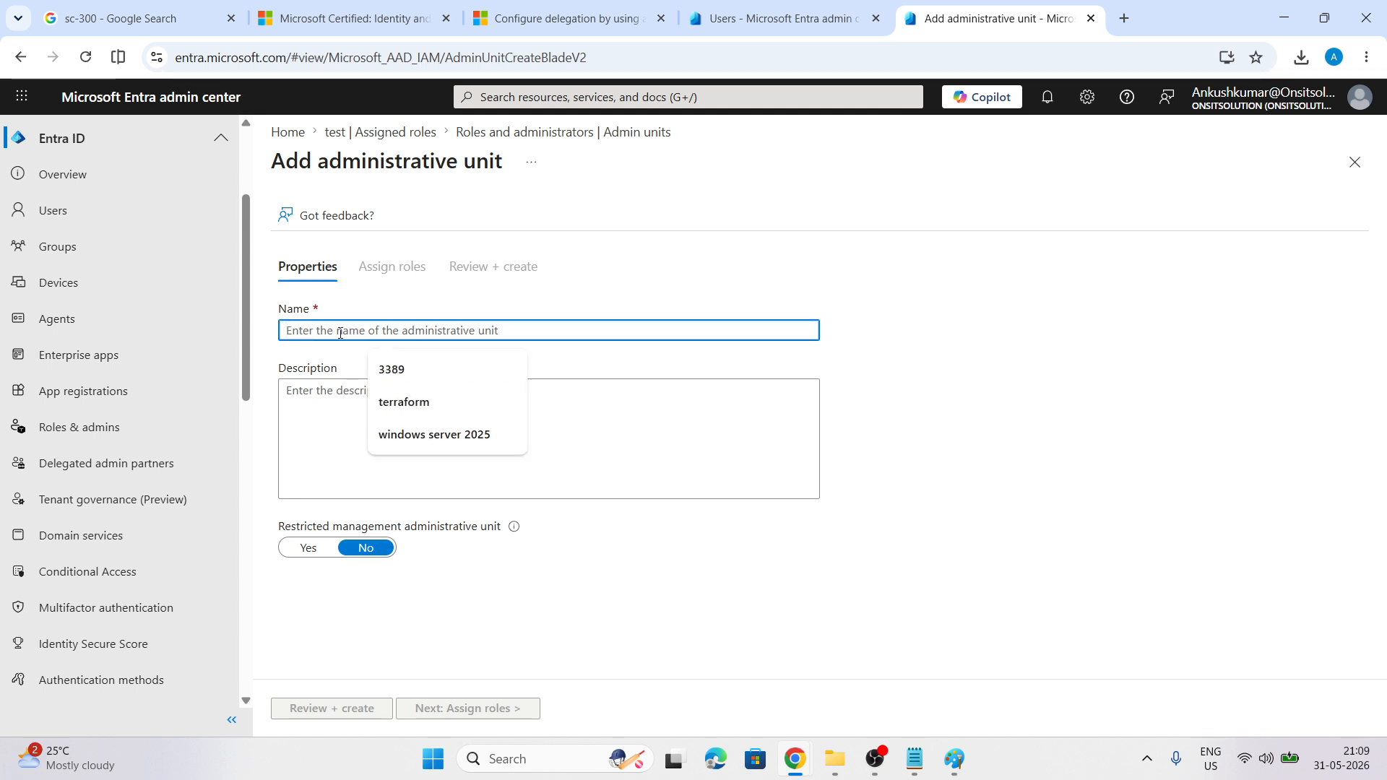
type("HR team")
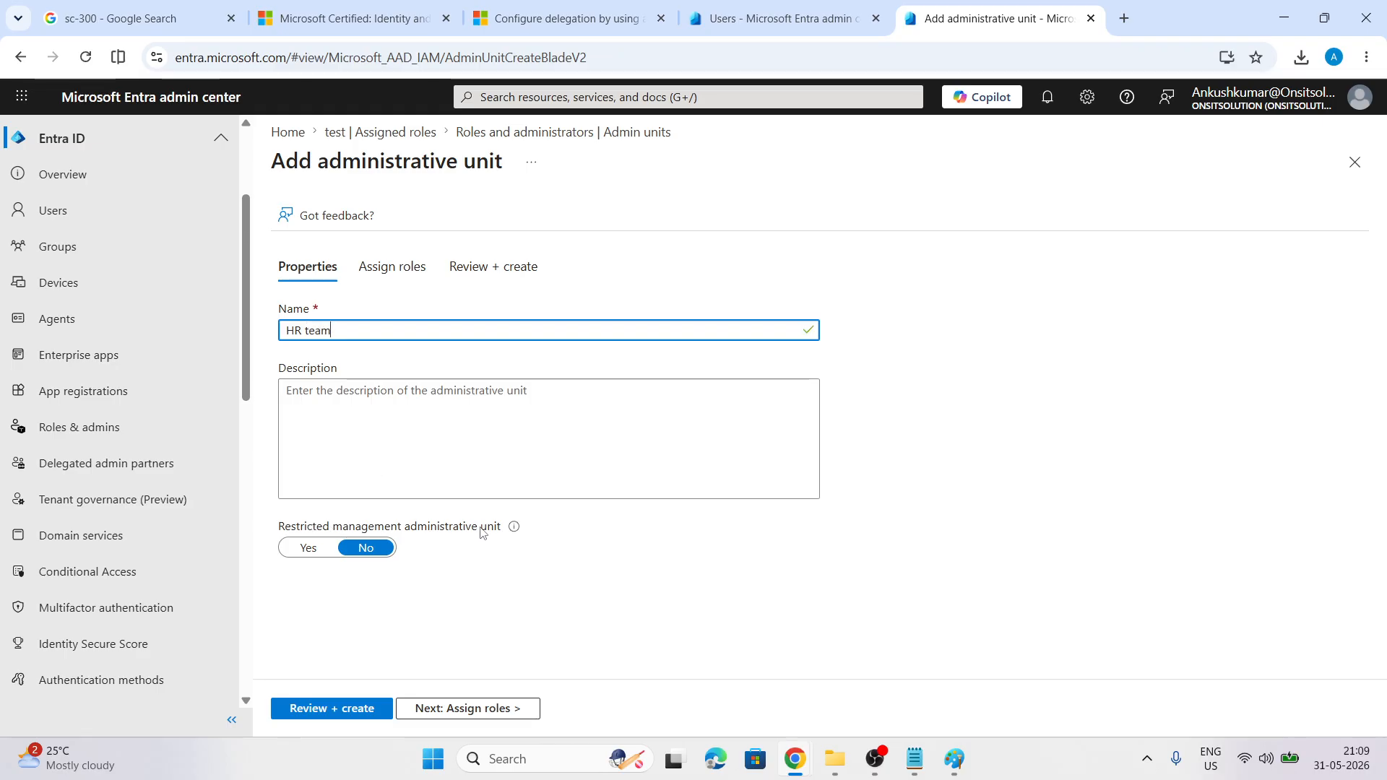
mouse_move(514, 528)
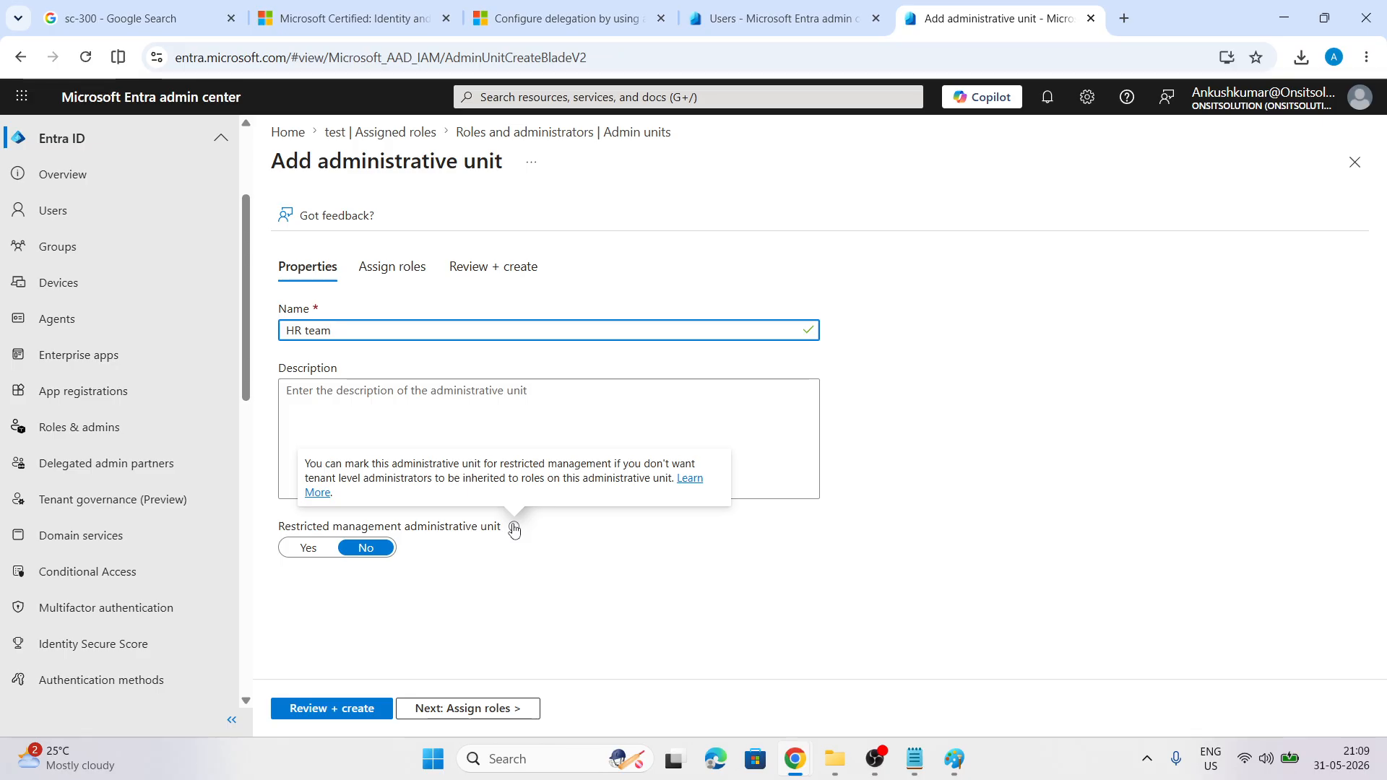
left_click(308, 548)
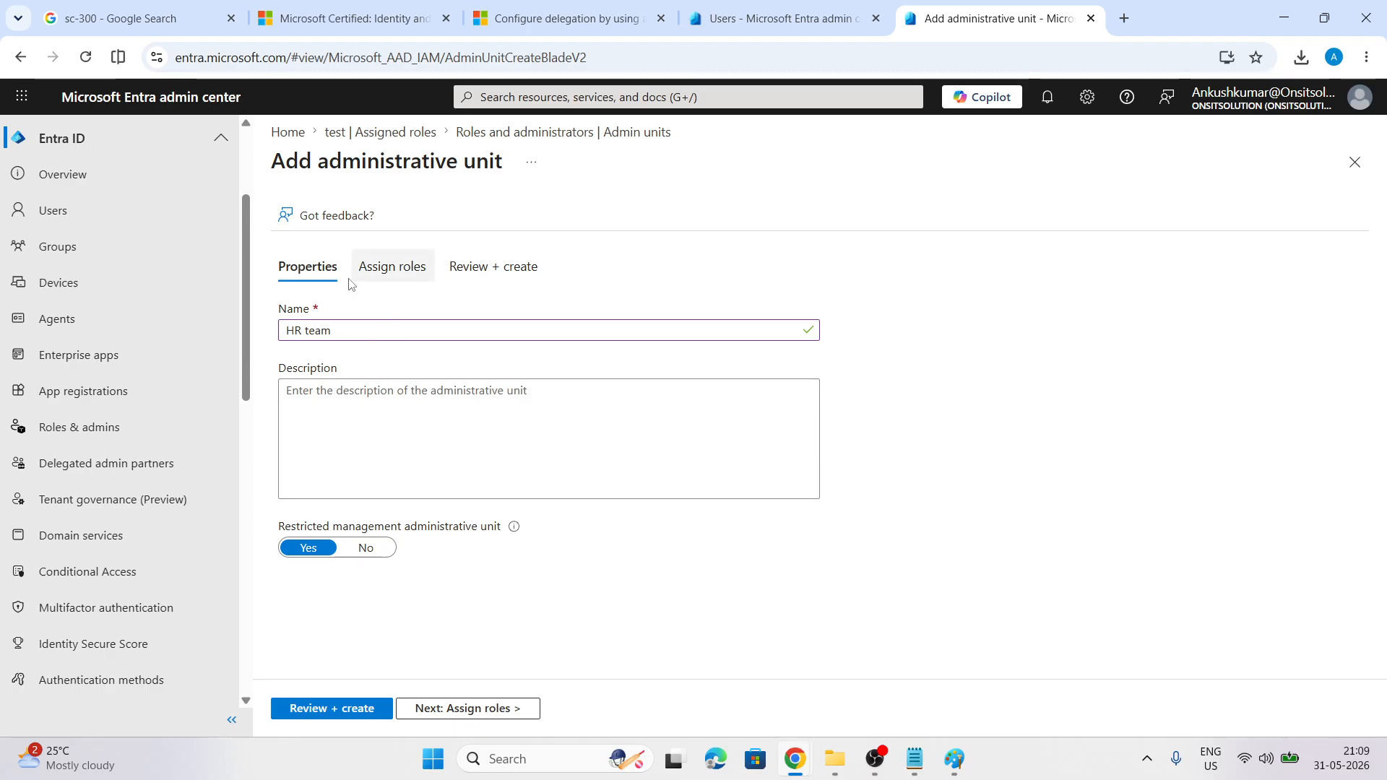
left_click(458, 711)
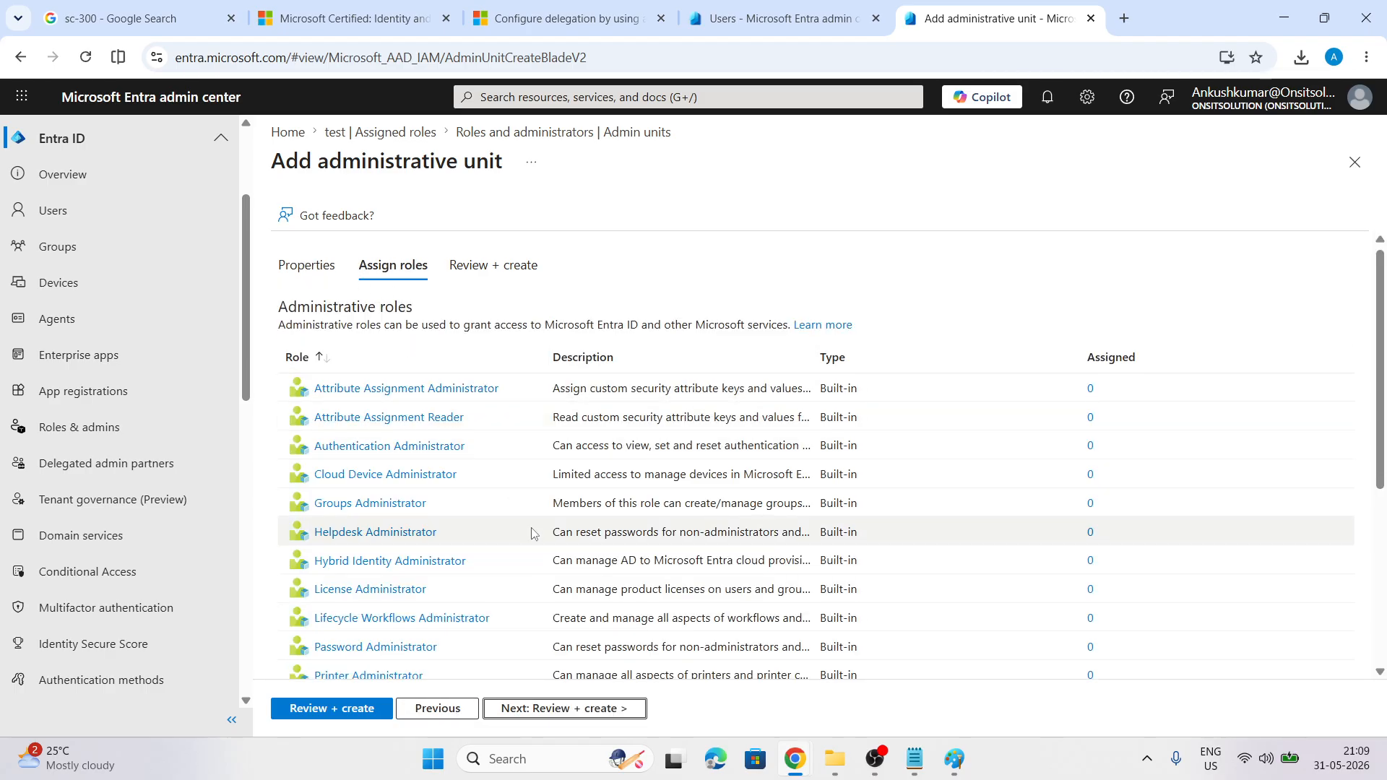
Assign user test the User Administrator role in HR team, then review and create the unit
scroll(531, 527, "down", 2)
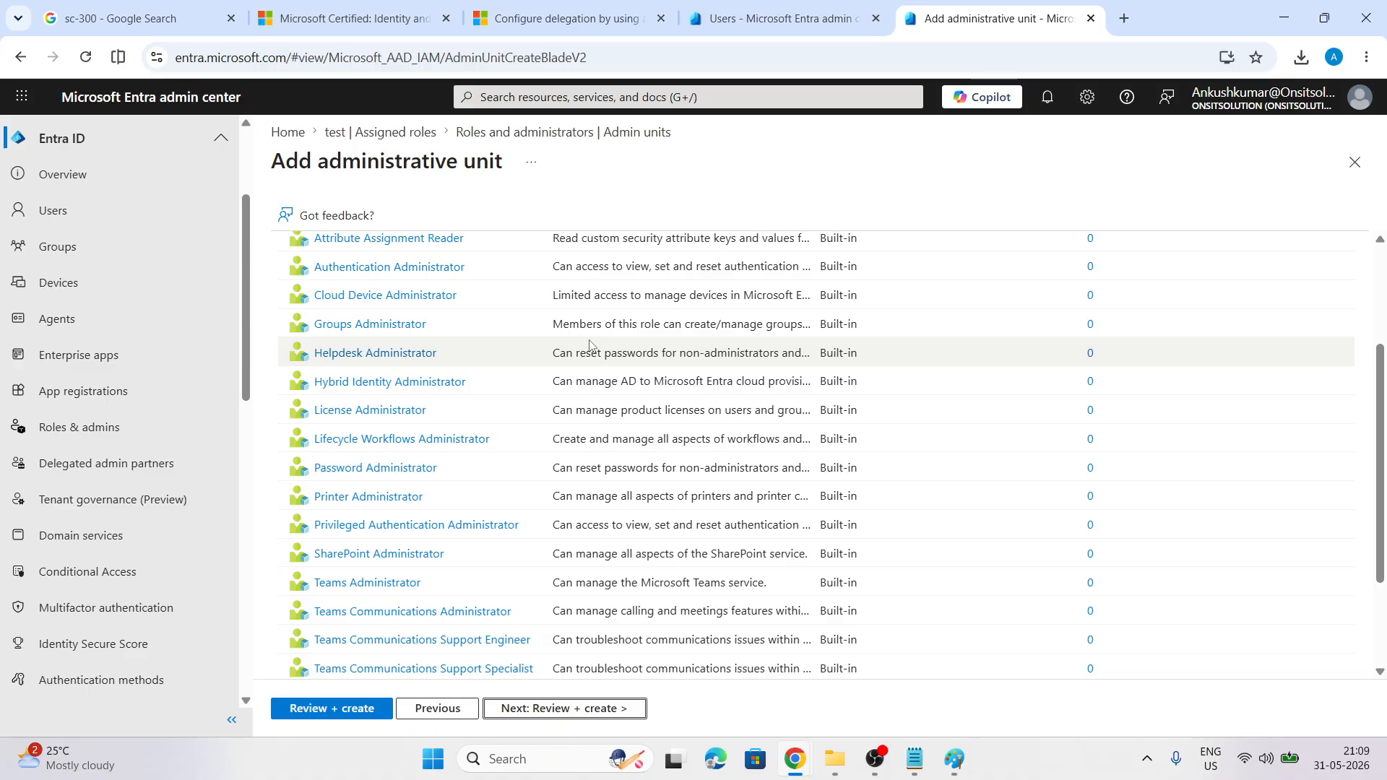
scroll(589, 344, "down", 2)
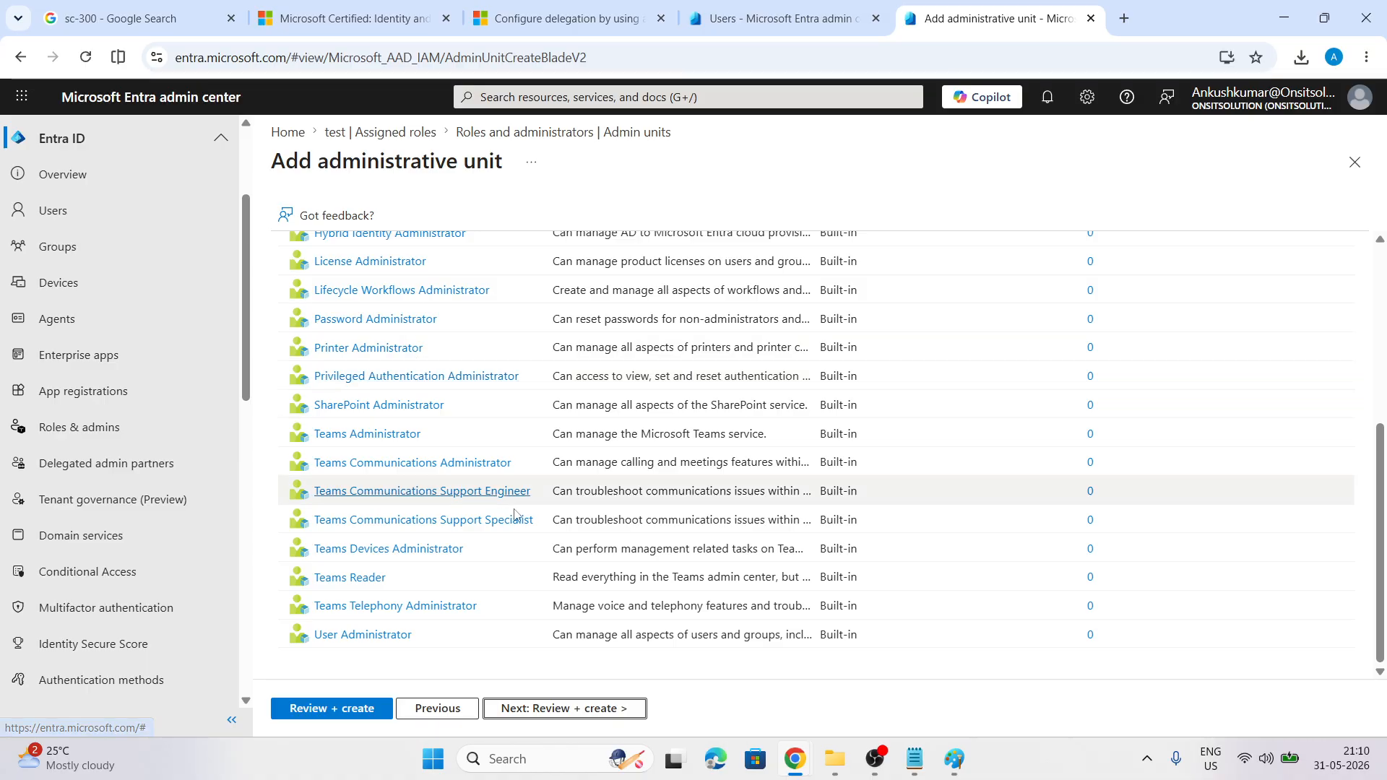
scroll(531, 538, "up", 4)
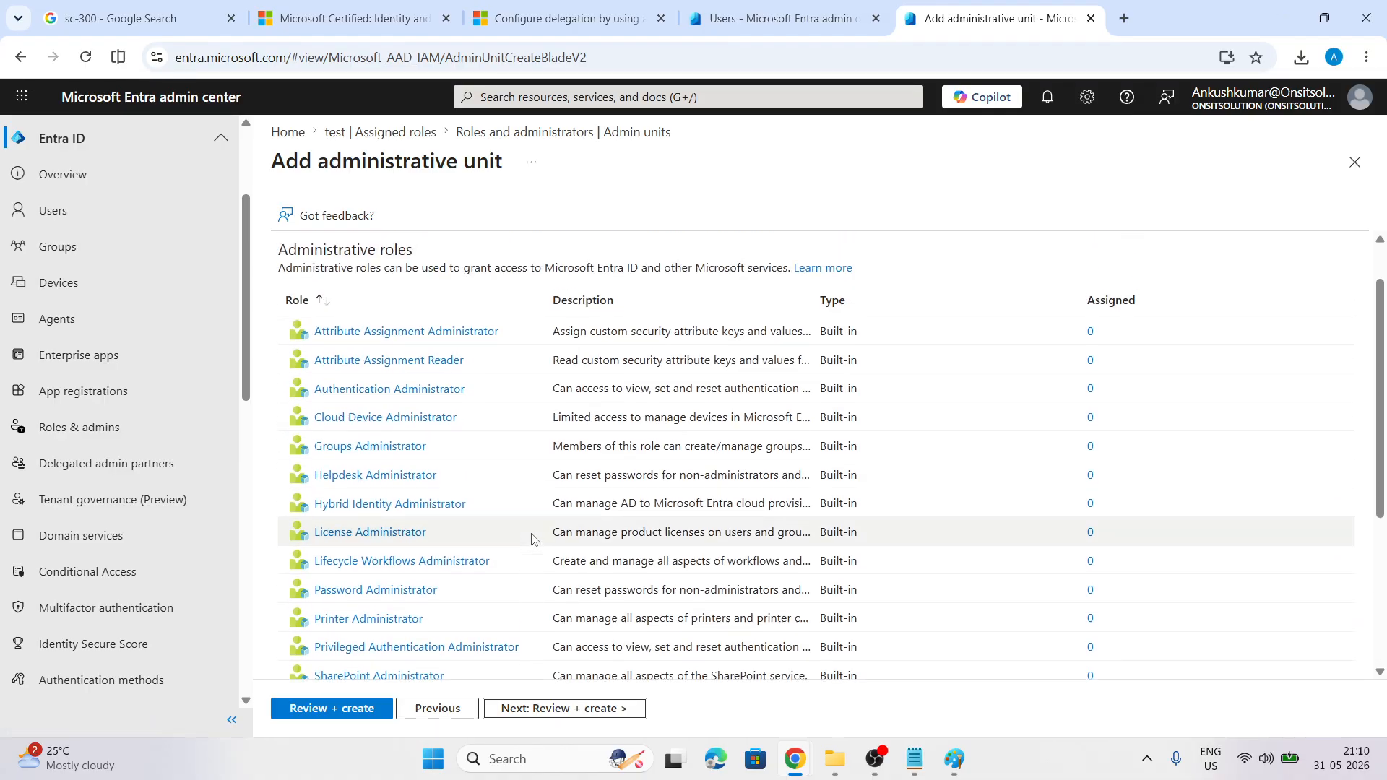
scroll(532, 538, "down", 2)
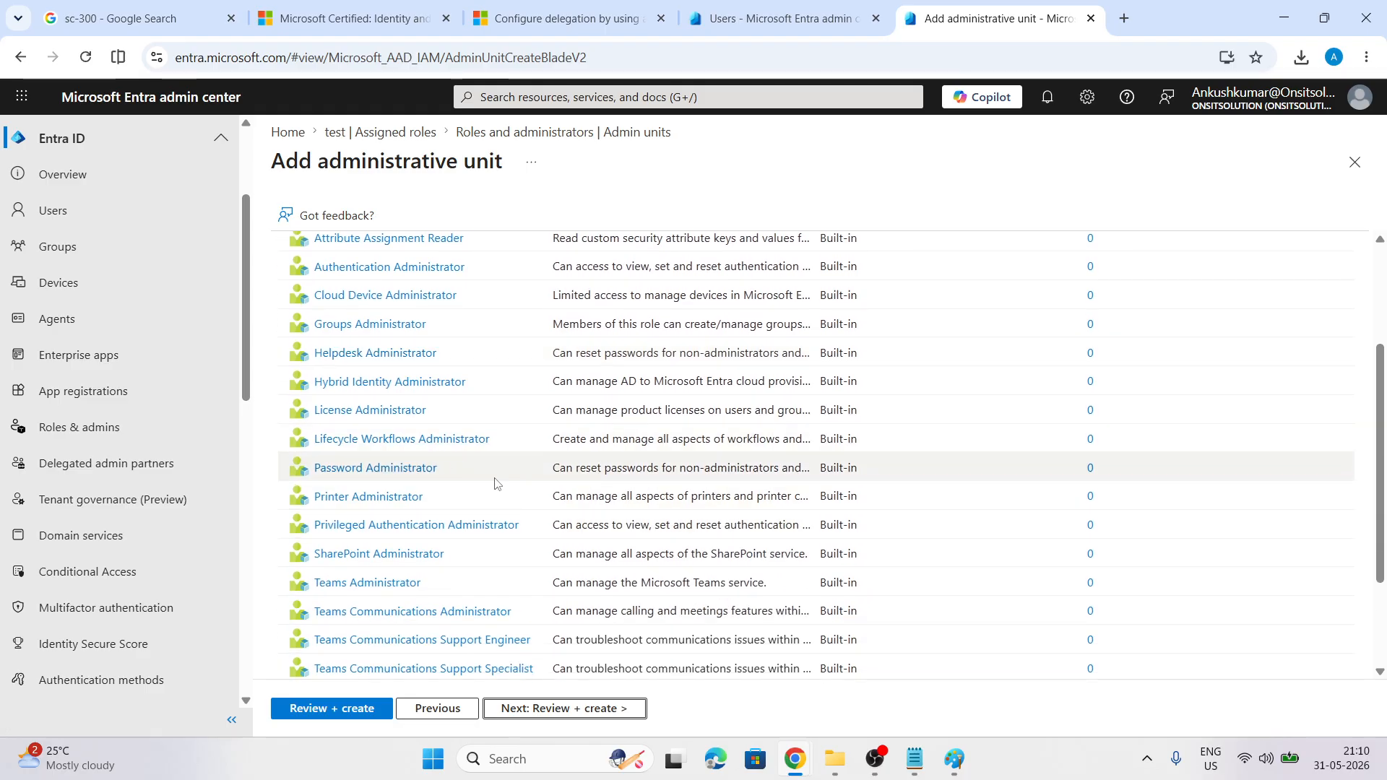
scroll(495, 483, "down", 1)
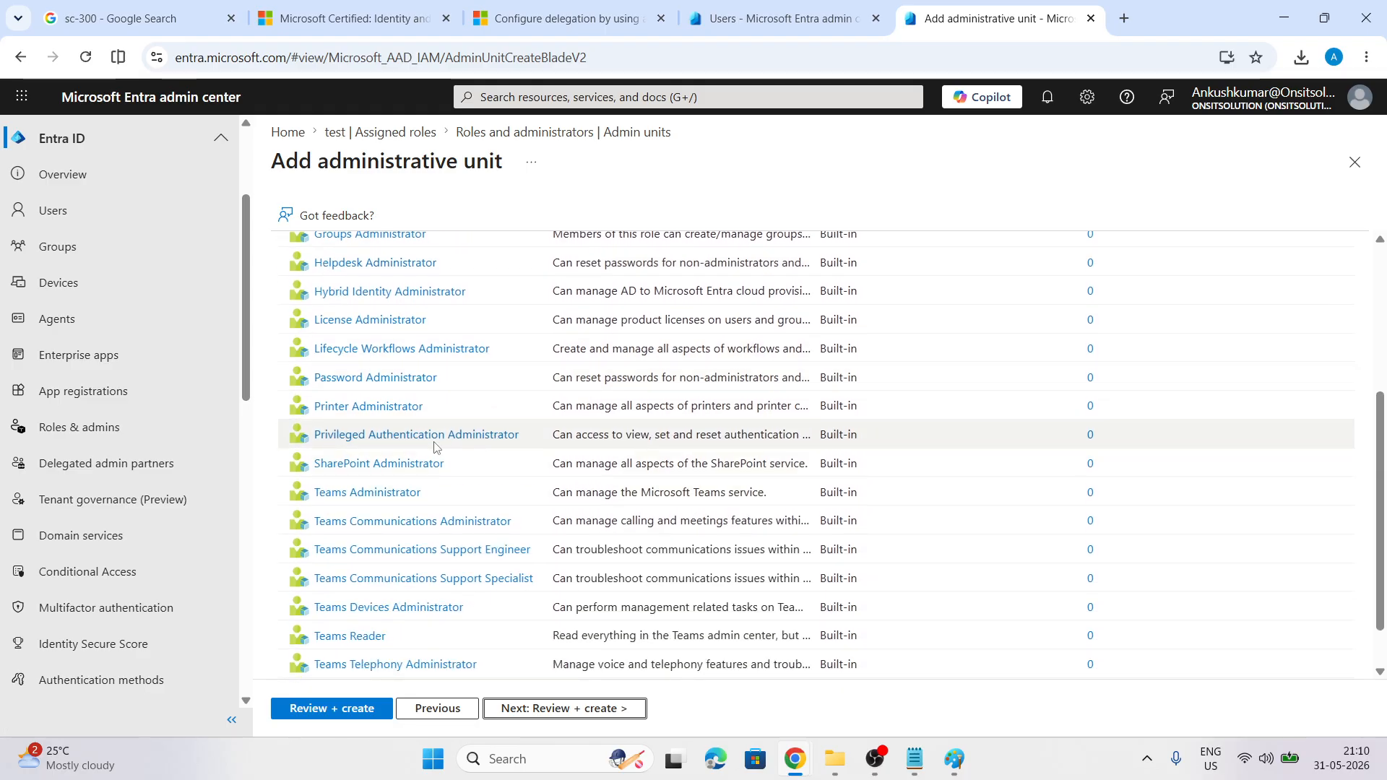
scroll(489, 481, "down", 1)
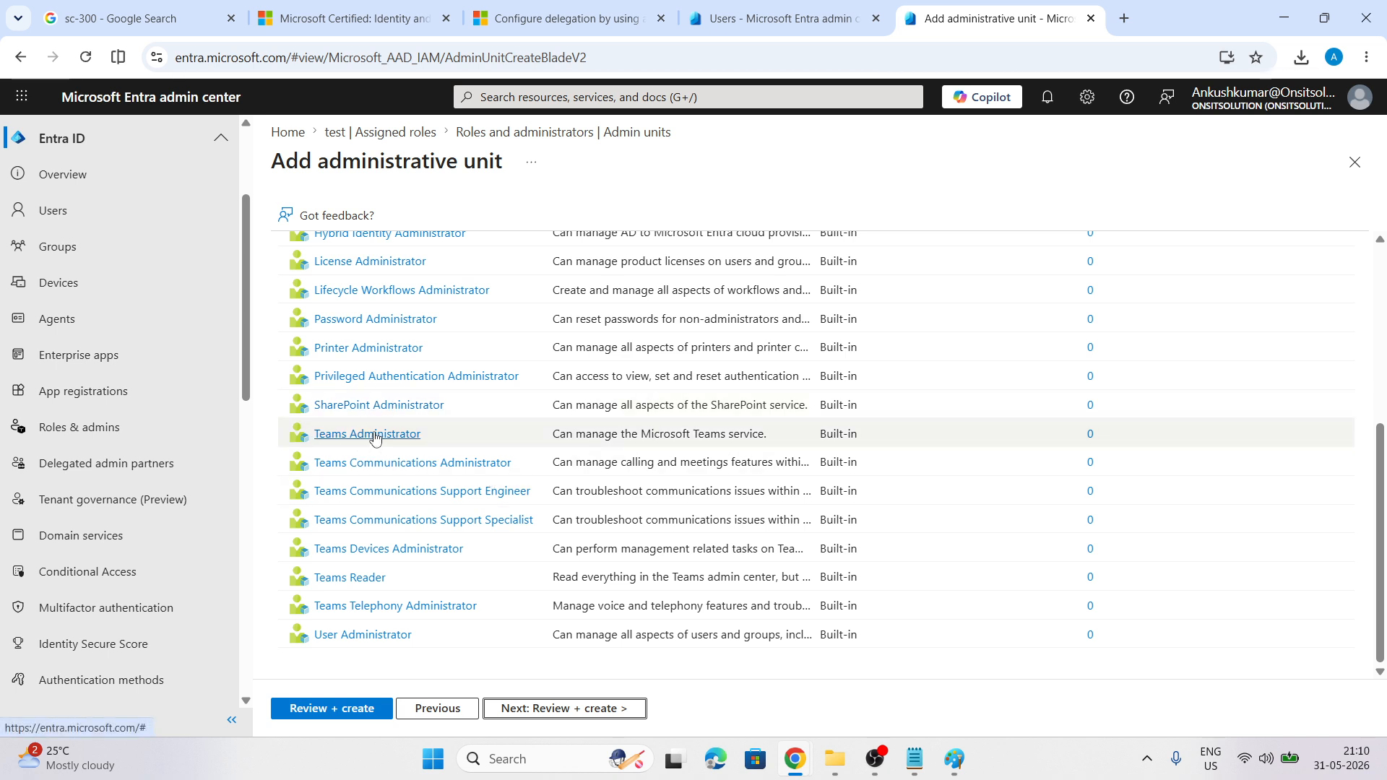
left_click(342, 636)
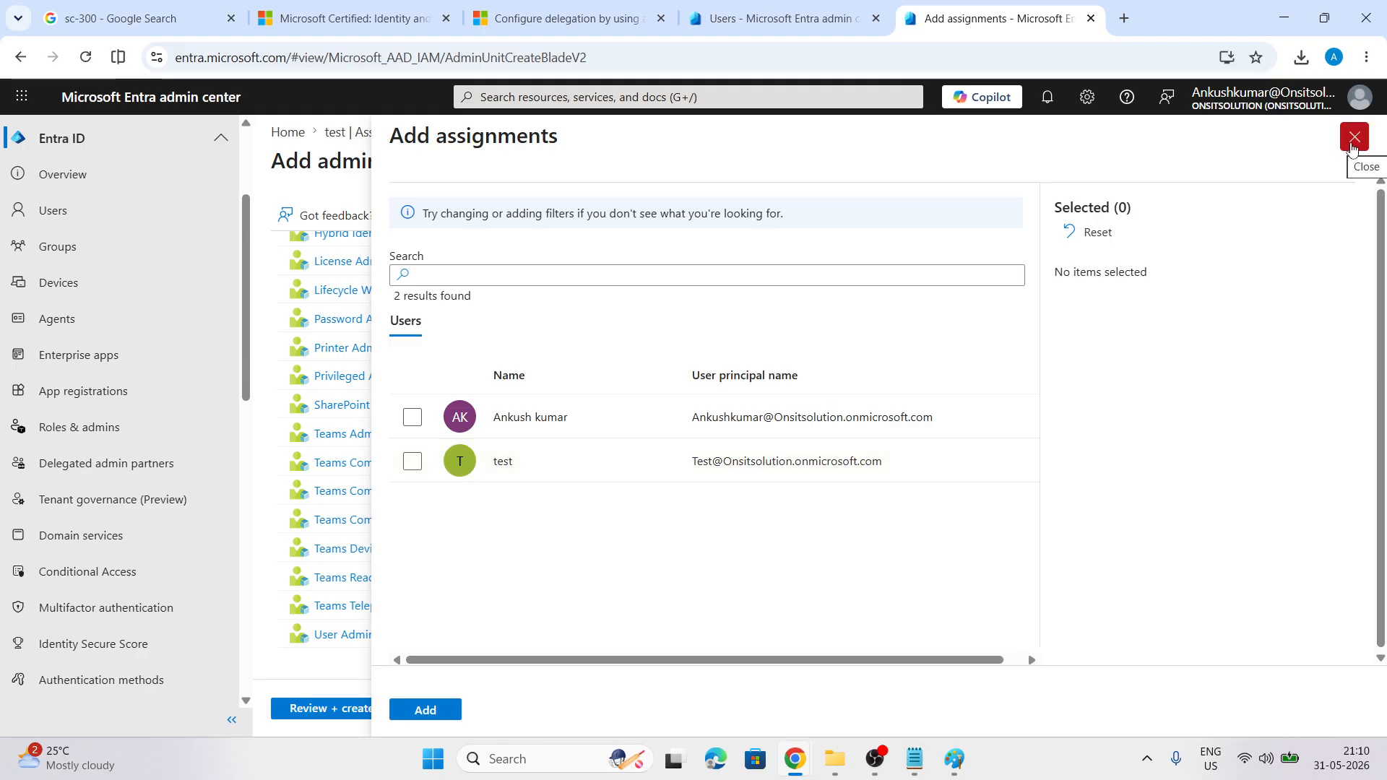
left_click(414, 463)
left_click(426, 712)
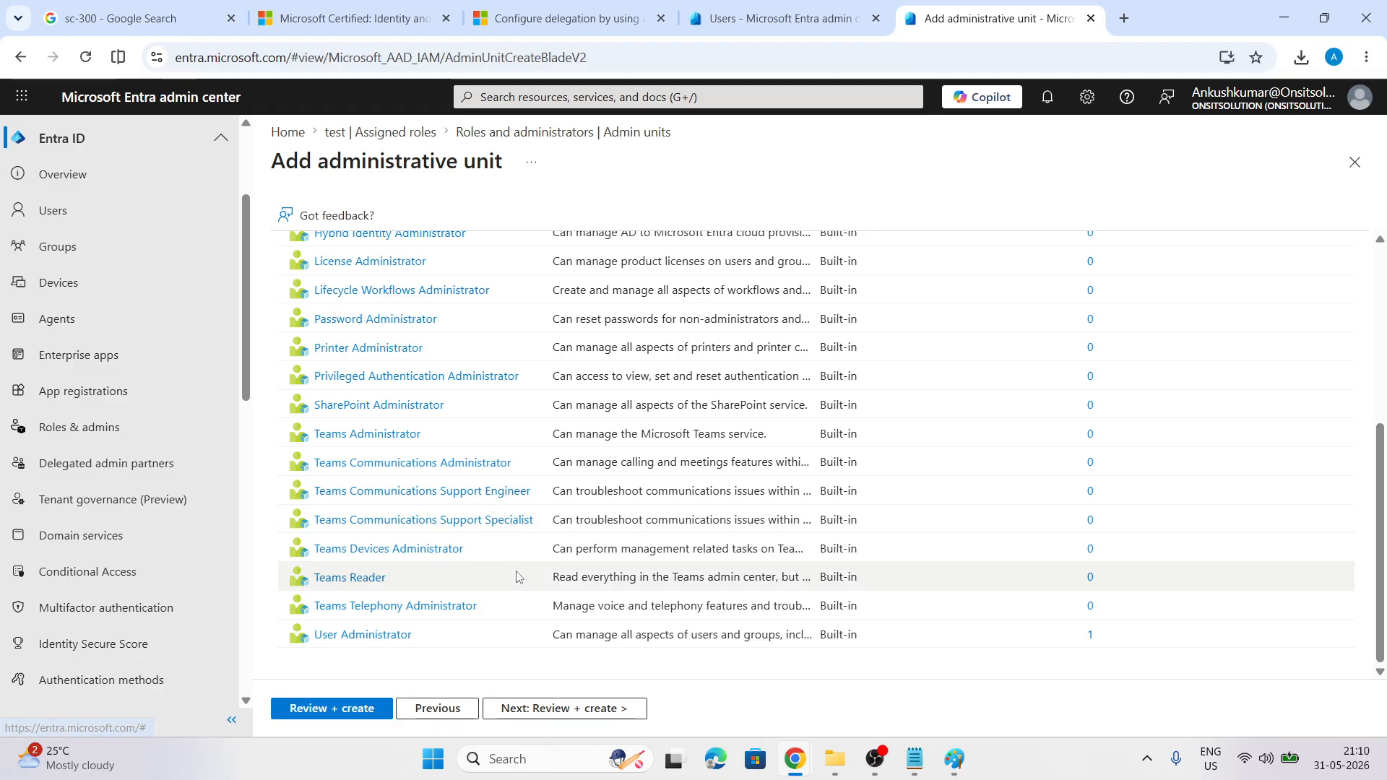
left_click(563, 712)
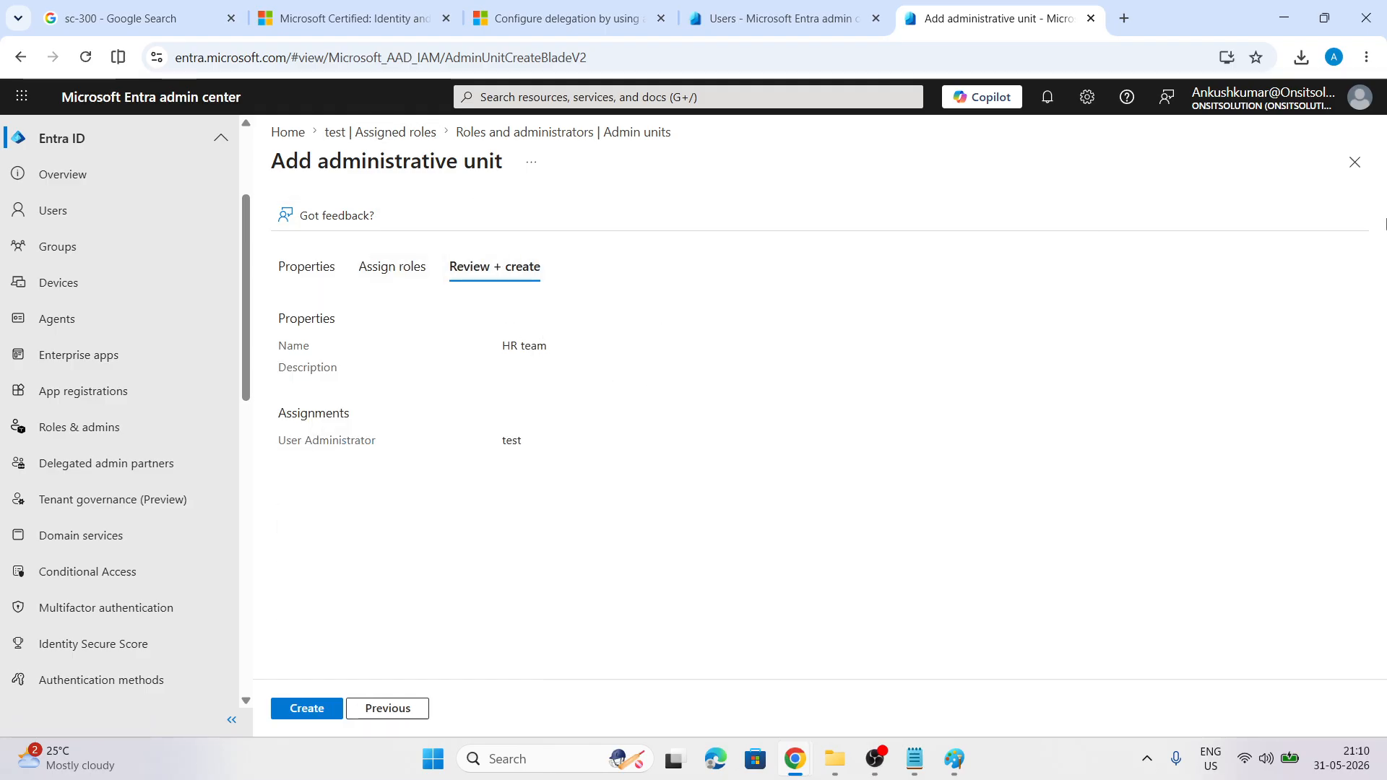
left_click(1354, 162)
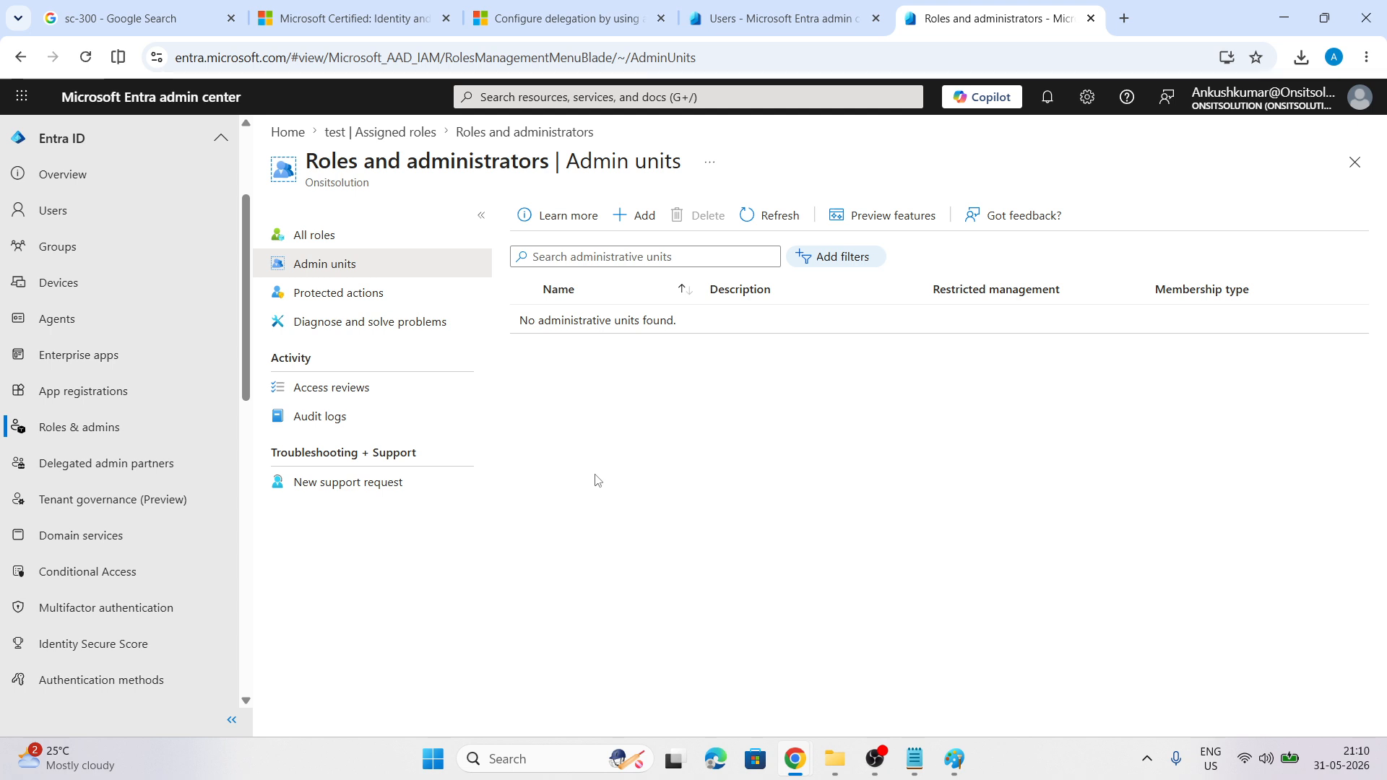
In the Paint notes, scroll down to how permissions are assigned and Types of Users
key("alt+Tab")
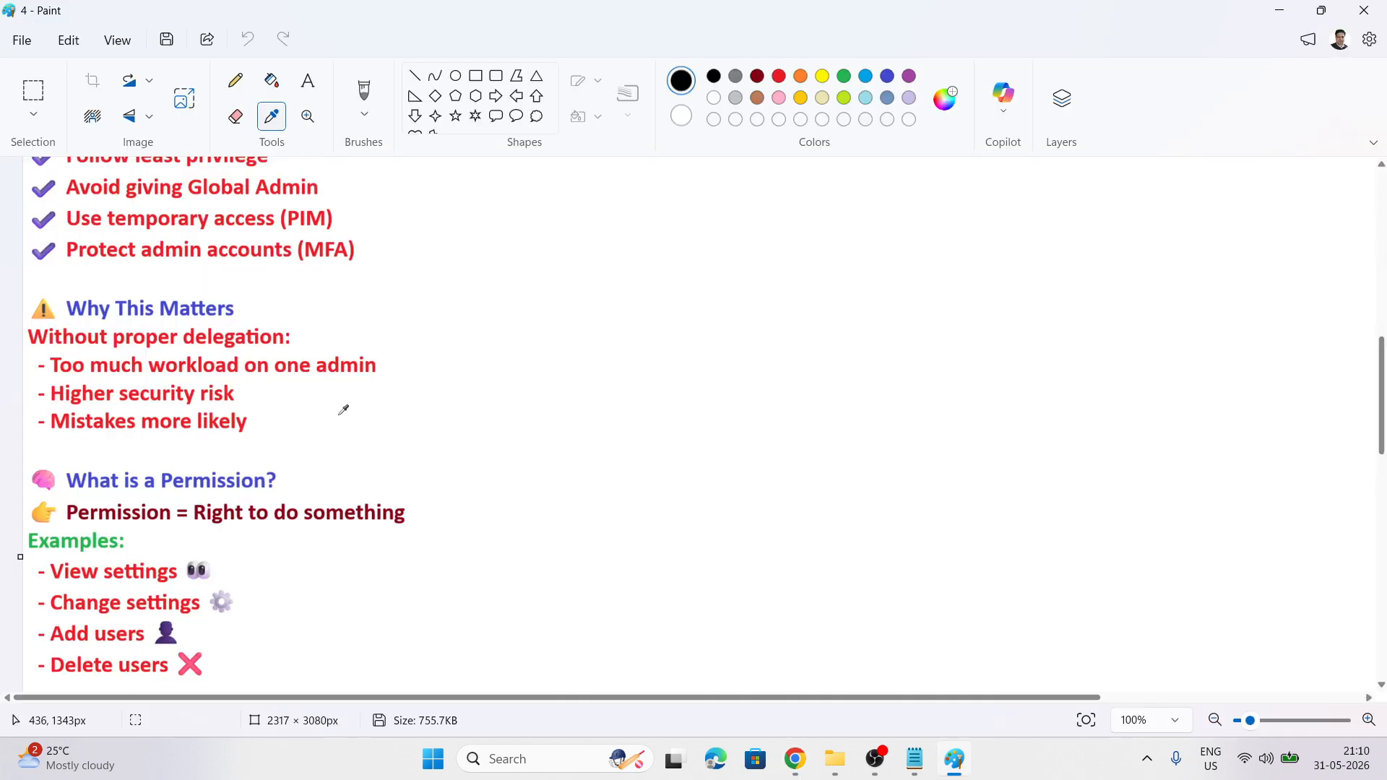
scroll(288, 365, "down", 4)
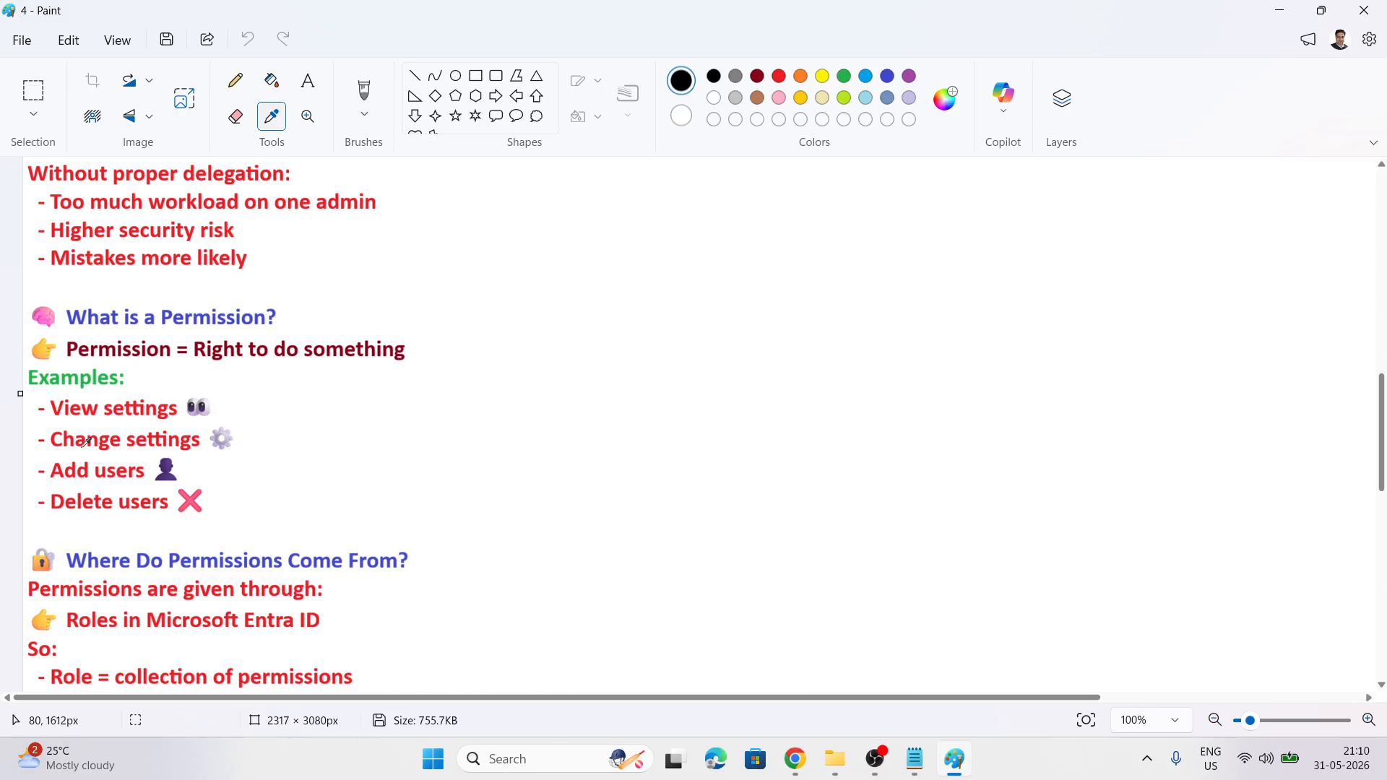
scroll(495, 346, "down", 6)
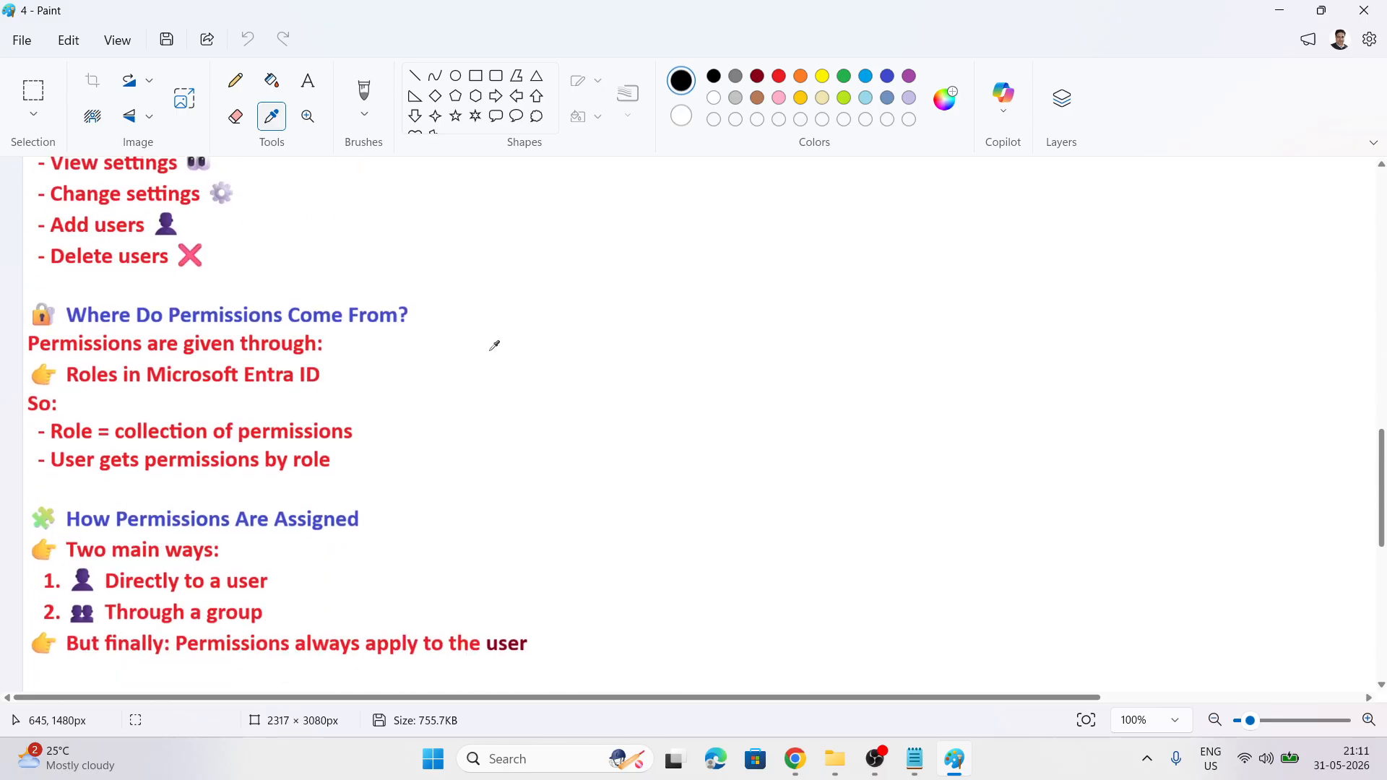
scroll(495, 346, "down", 2)
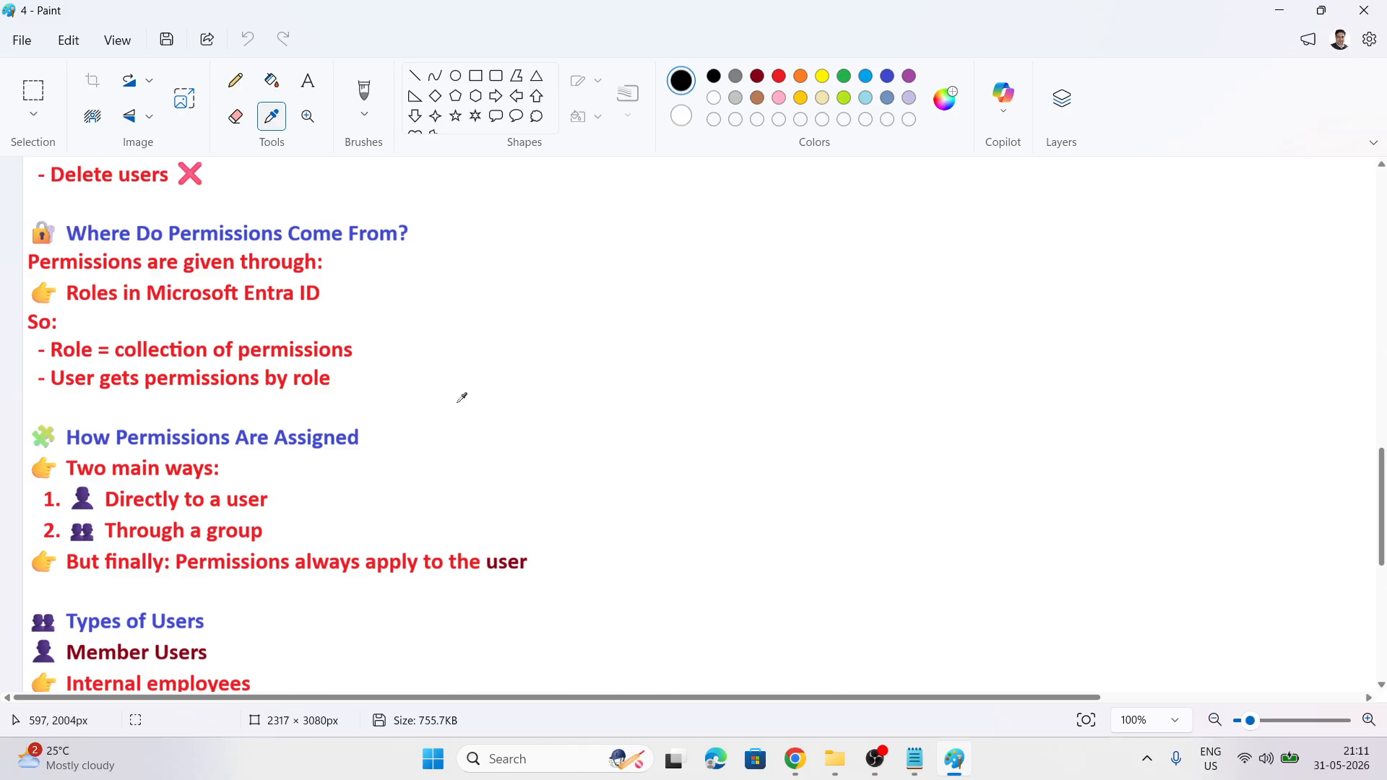
scroll(462, 397, "down", 3)
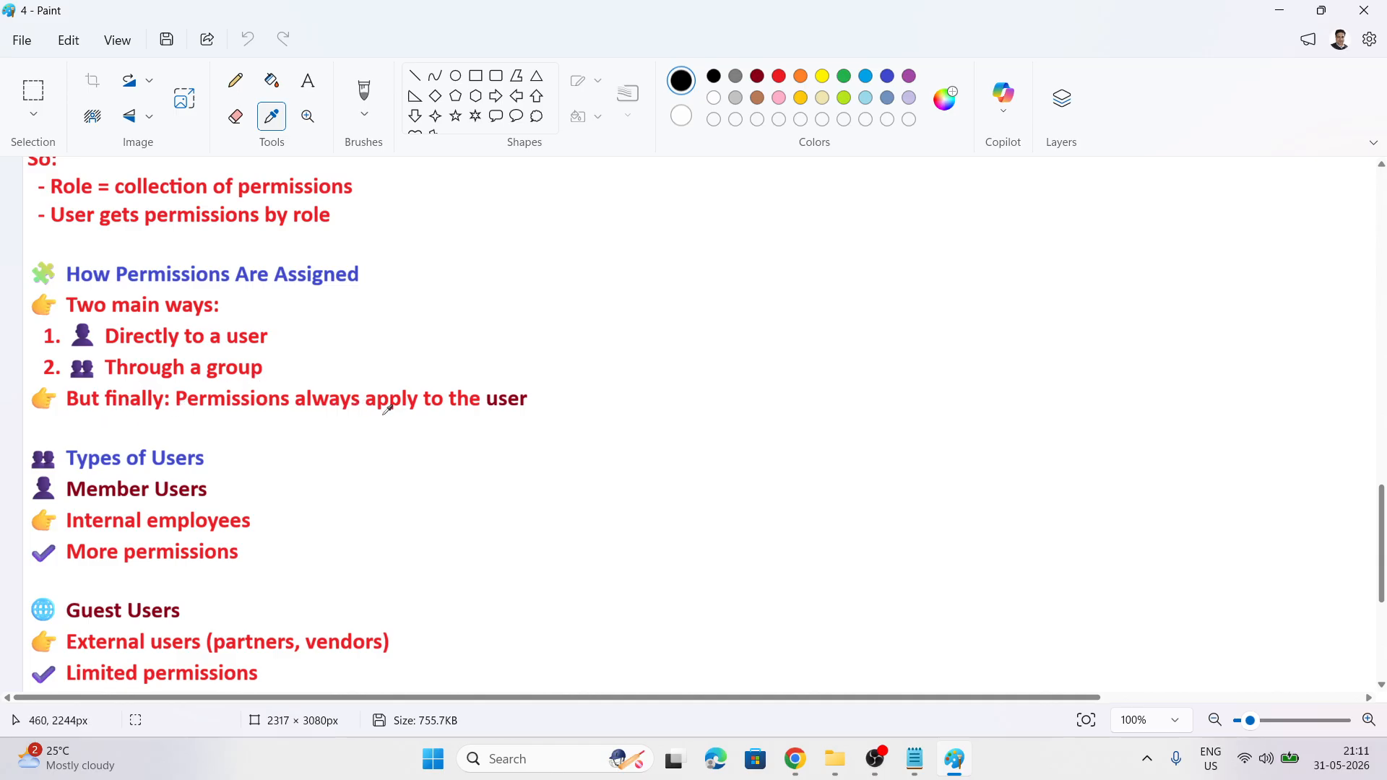
With the Pencil, sketch a user box and a larger group box labelled Role beside the notes
left_click(236, 82)
left_click_drag(29, 557, 29, 550)
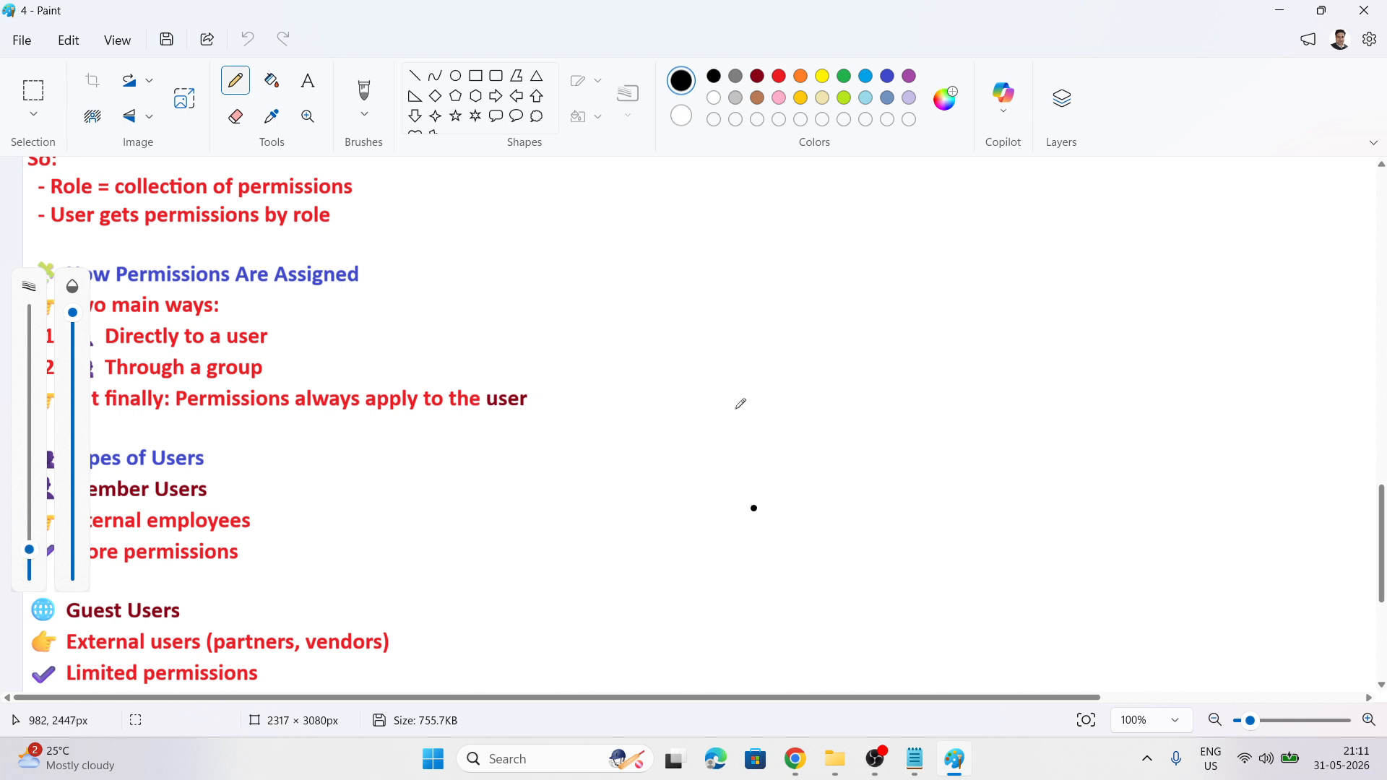
mouse_move(704, 274)
left_mouse_down()
mouse_move(696, 345)
mouse_move(757, 278)
mouse_move(704, 277)
mouse_move(754, 233)
mouse_move(820, 232)
left_mouse_up()
mouse_move(900, 269)
left_mouse_down()
mouse_move(829, 302)
mouse_move(856, 307)
left_mouse_up()
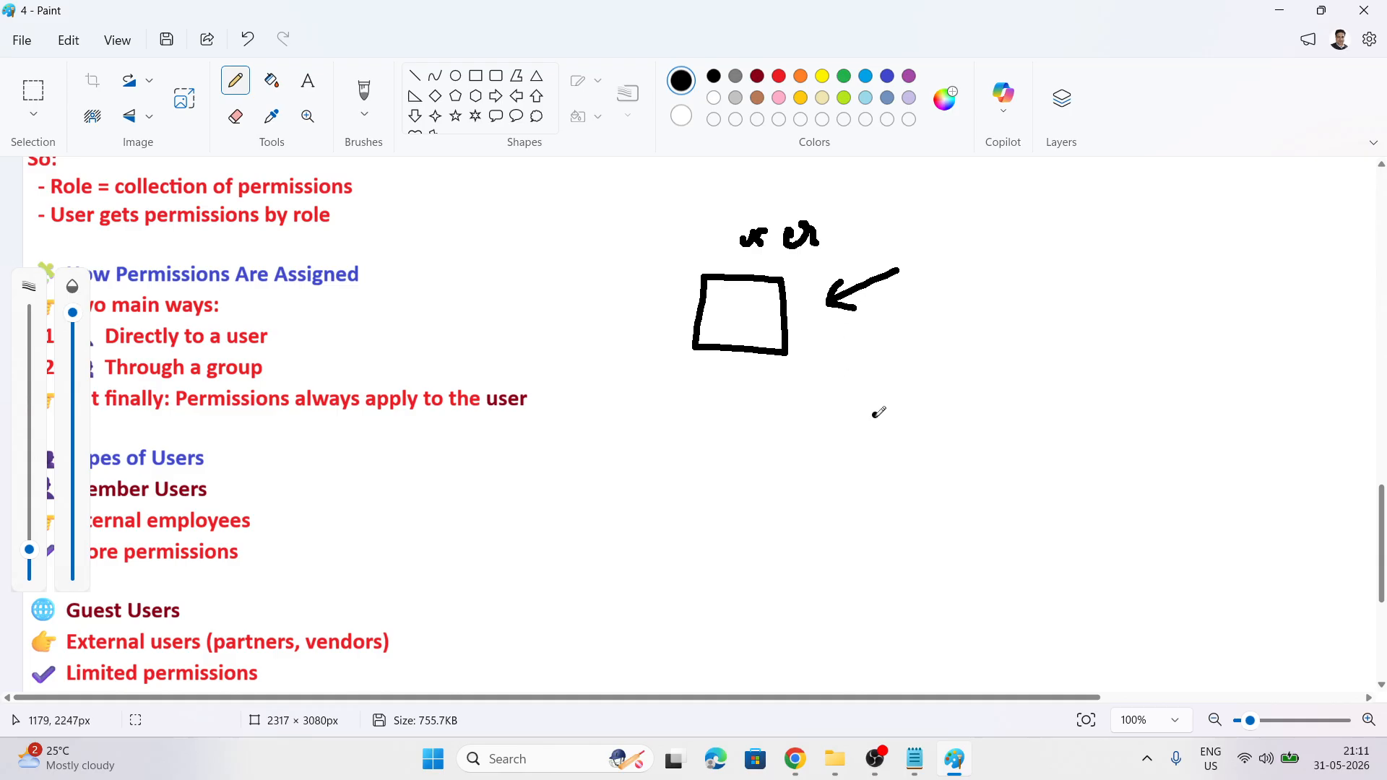
mouse_move(959, 350)
left_mouse_down()
mouse_move(960, 381)
mouse_move(1134, 471)
mouse_move(1026, 325)
mouse_move(951, 356)
left_mouse_up()
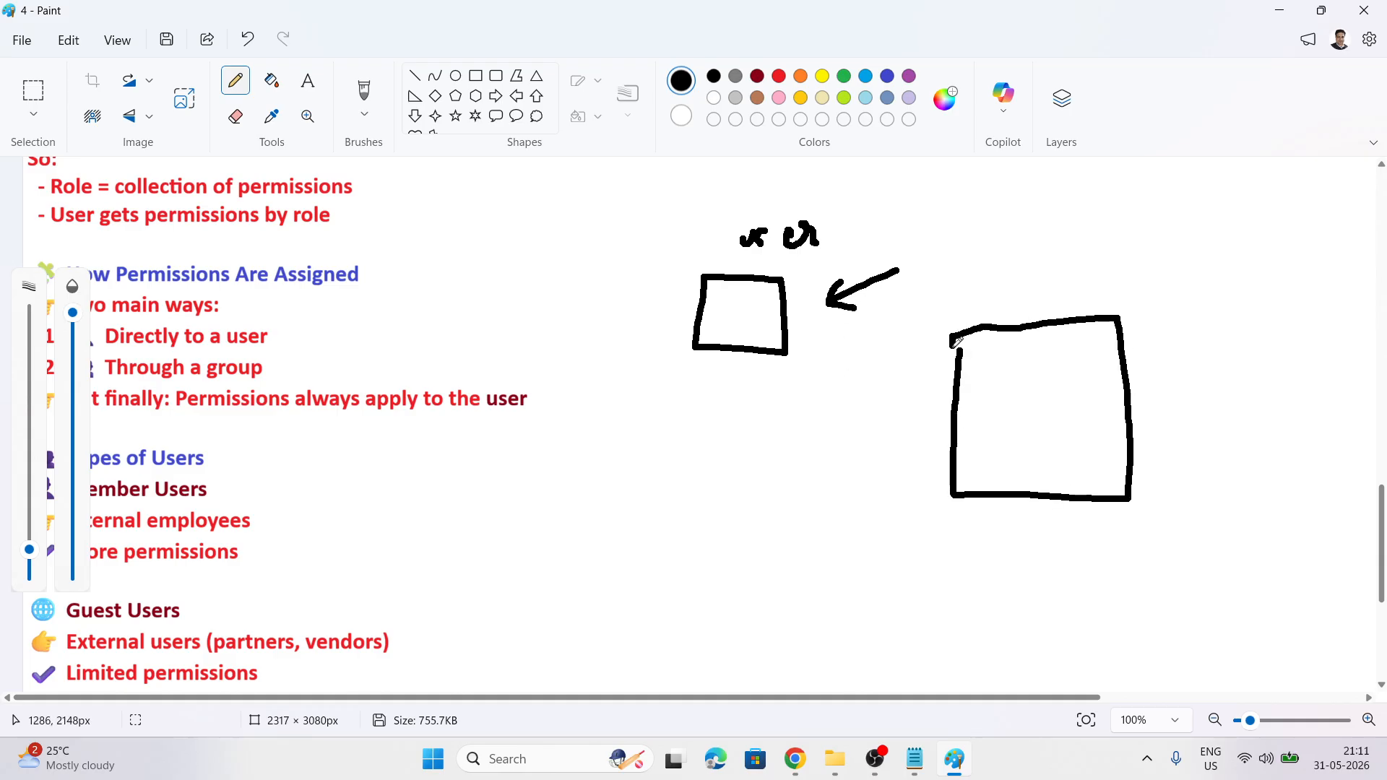
mouse_move(998, 258)
left_mouse_down()
mouse_move(991, 317)
mouse_move(1047, 273)
mouse_move(1093, 272)
mouse_move(1113, 251)
mouse_move(1163, 266)
mouse_move(1195, 204)
mouse_move(1212, 231)
mouse_move(1263, 235)
mouse_move(1239, 273)
left_mouse_up()
mouse_move(646, 417)
left_mouse_down()
mouse_move(696, 433)
mouse_move(779, 419)
left_mouse_up()
Write users 1, 2 and 3, draw arrows from users 1 and 2 into the group, and circle user 3
left_click_drag(690, 483, 721, 477)
mouse_move(734, 470)
left_mouse_down()
mouse_move(722, 505)
mouse_move(770, 502)
mouse_move(799, 474)
mouse_move(822, 500)
left_mouse_up()
left_click(723, 547)
left_click_drag(723, 546, 757, 541)
left_click_drag(798, 548, 770, 576)
mouse_move(799, 571)
left_mouse_down()
mouse_move(813, 584)
mouse_move(856, 568)
left_mouse_up()
left_click_drag(861, 555, 883, 589)
left_click_drag(816, 418, 991, 392)
mouse_move(984, 372)
left_mouse_down()
mouse_move(999, 392)
mouse_move(983, 413)
mouse_move(1045, 425)
left_mouse_up()
left_click_drag(1200, 309, 1309, 275)
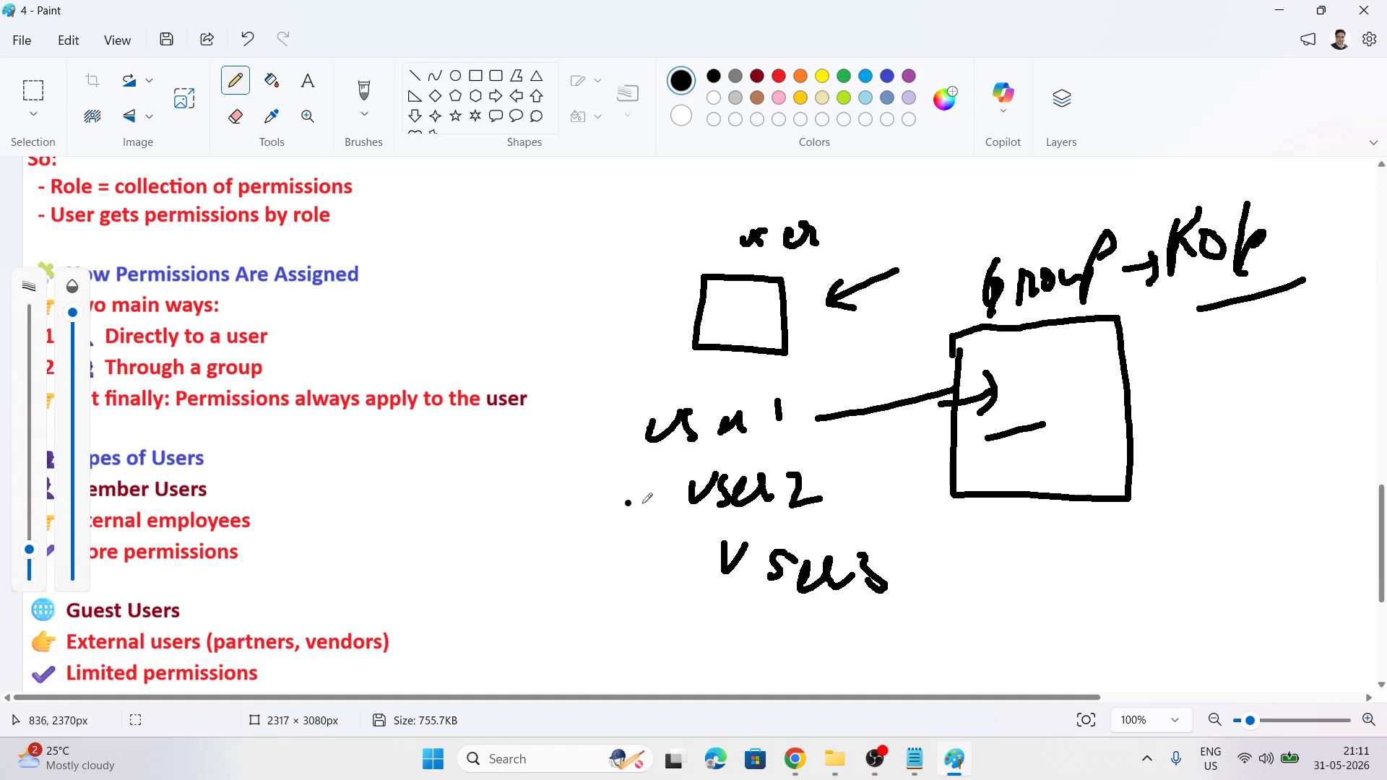
mouse_move(833, 485)
left_mouse_down()
mouse_move(1019, 460)
mouse_move(1006, 480)
mouse_move(1094, 453)
left_mouse_up()
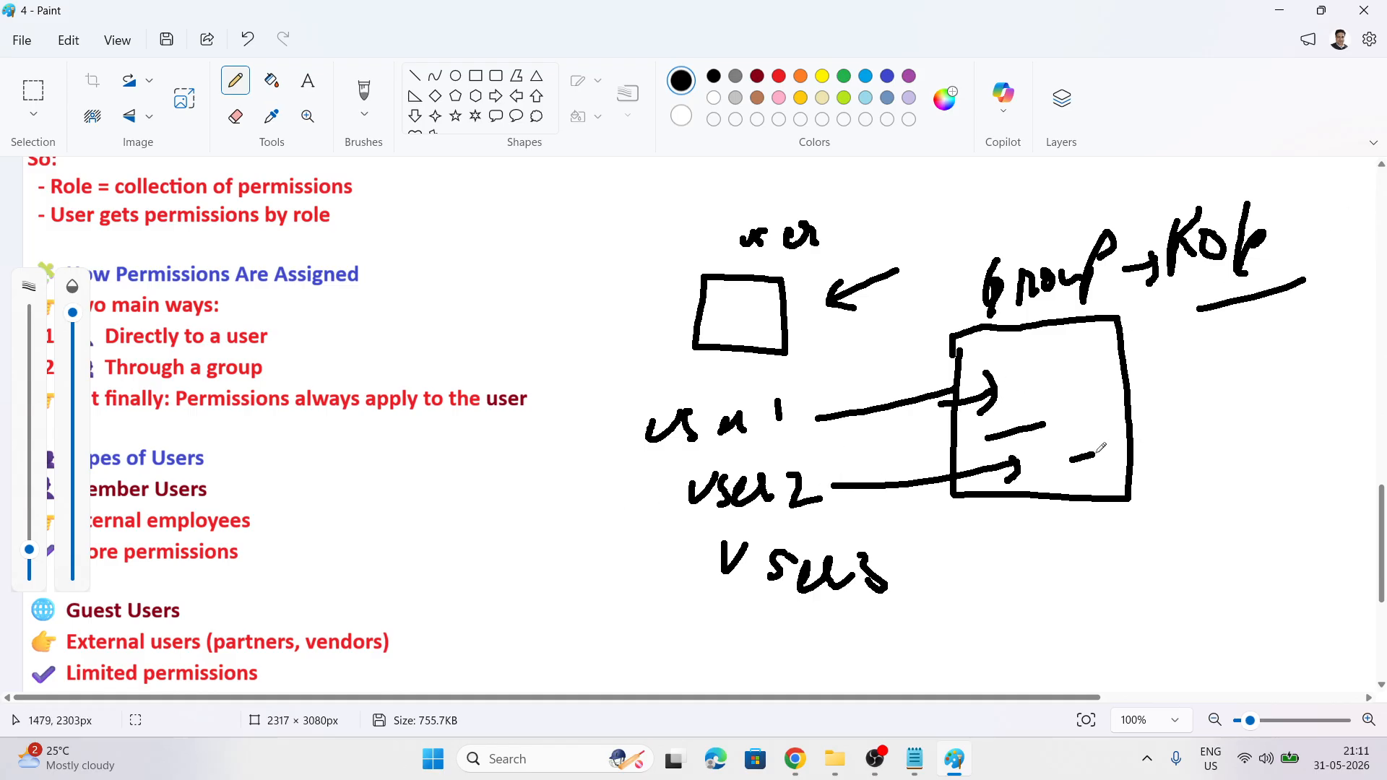
left_click_drag(1221, 350, 1306, 321)
mouse_move(869, 548)
left_mouse_down()
mouse_move(695, 515)
mouse_move(918, 549)
mouse_move(867, 530)
left_mouse_up()
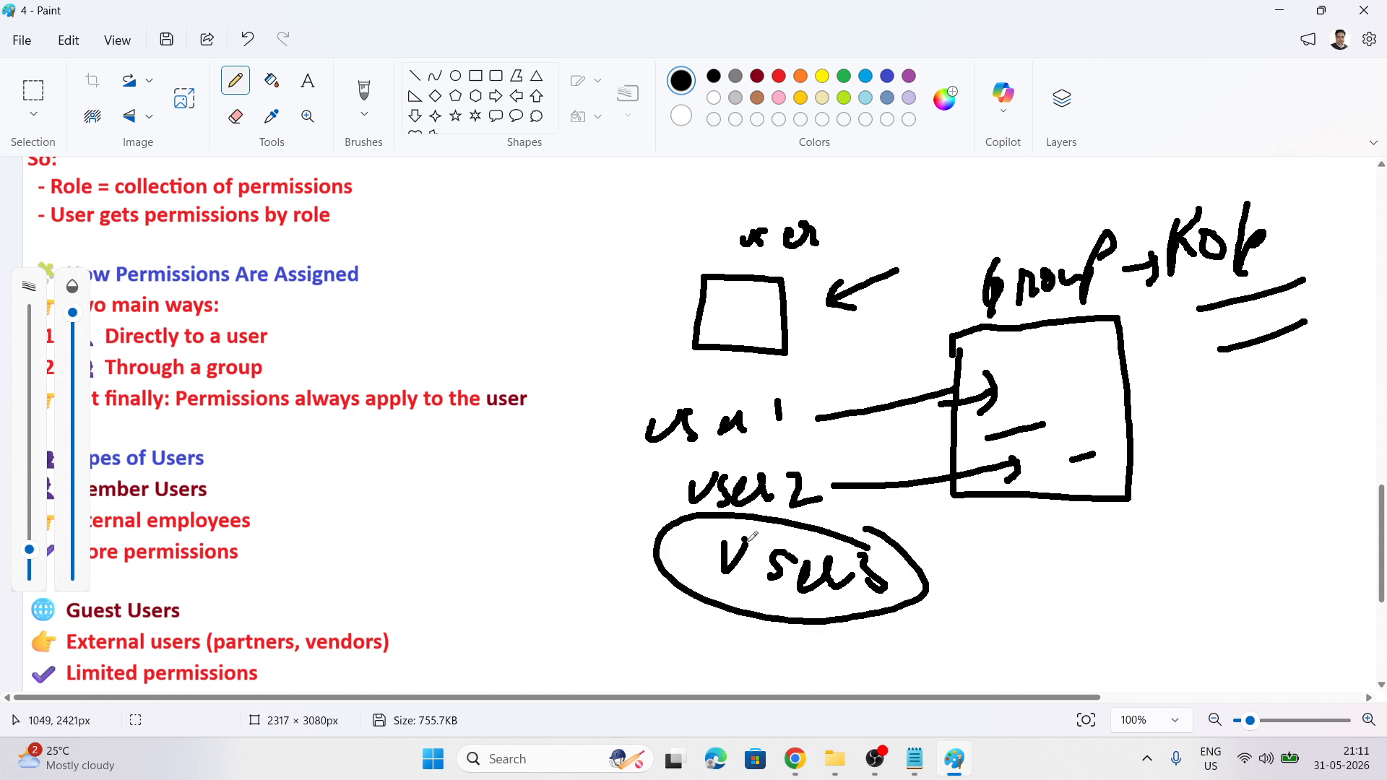
Stop drawing and scroll the notes down past the User Settings section
left_click(271, 115)
scroll(308, 236, "down", 2)
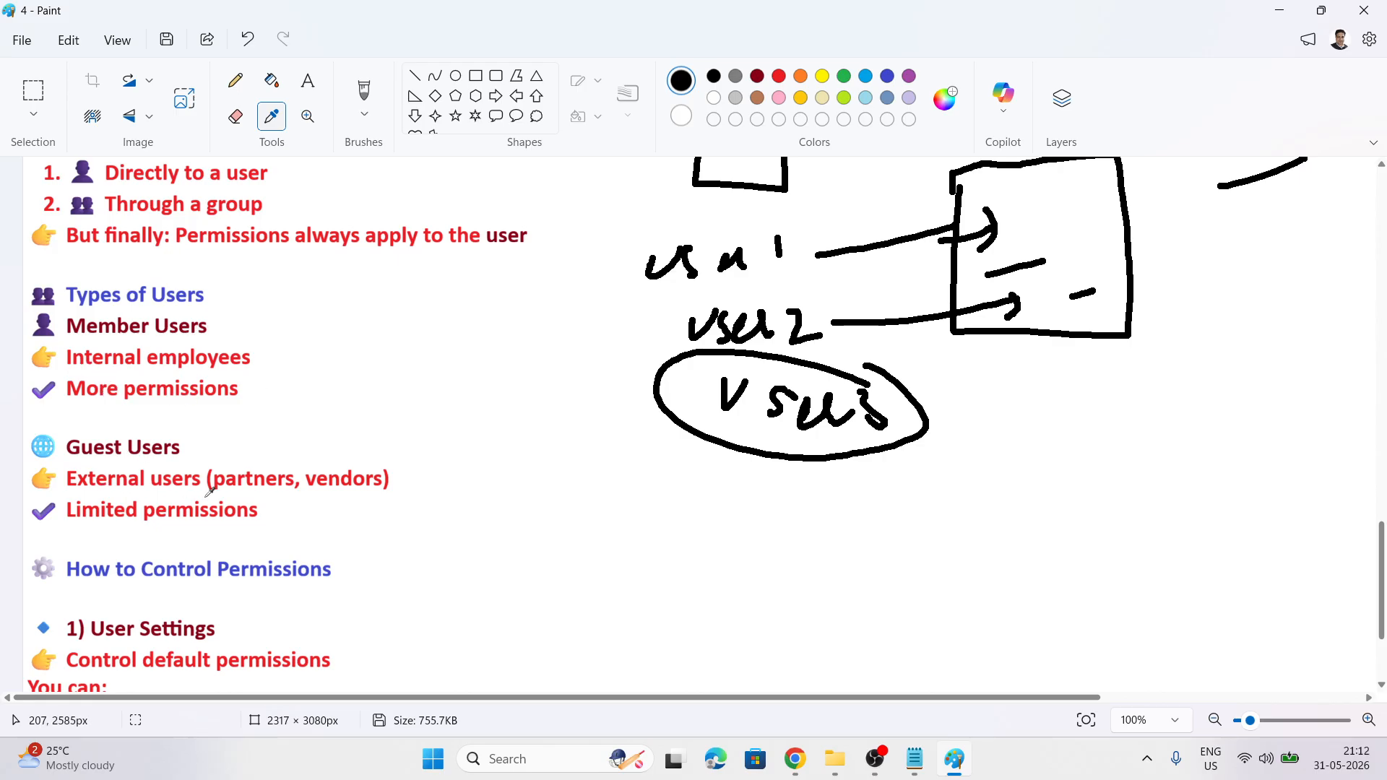
scroll(347, 471, "down", 2)
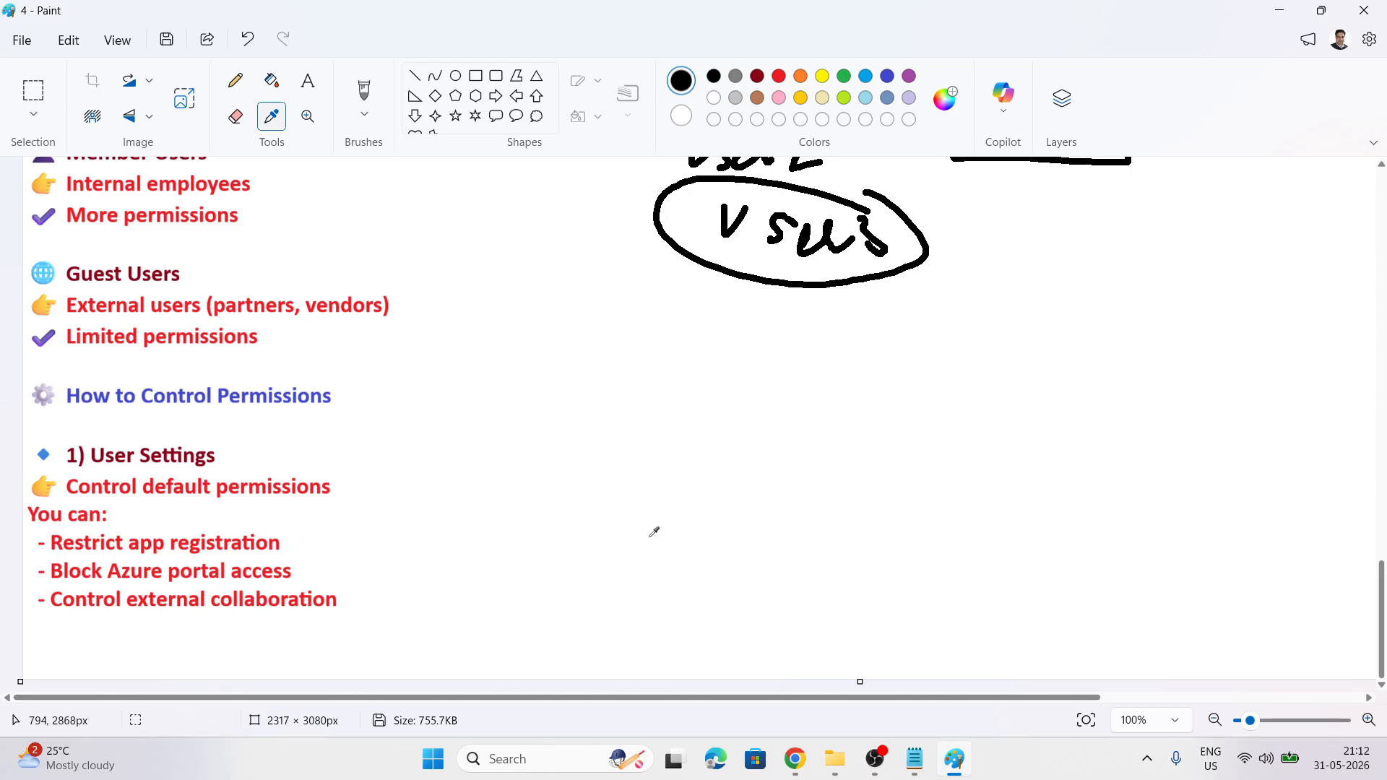
Return to Entra's Users page, refresh it and start an Invite external user form
mouse_move(795, 759)
left_click(730, 656)
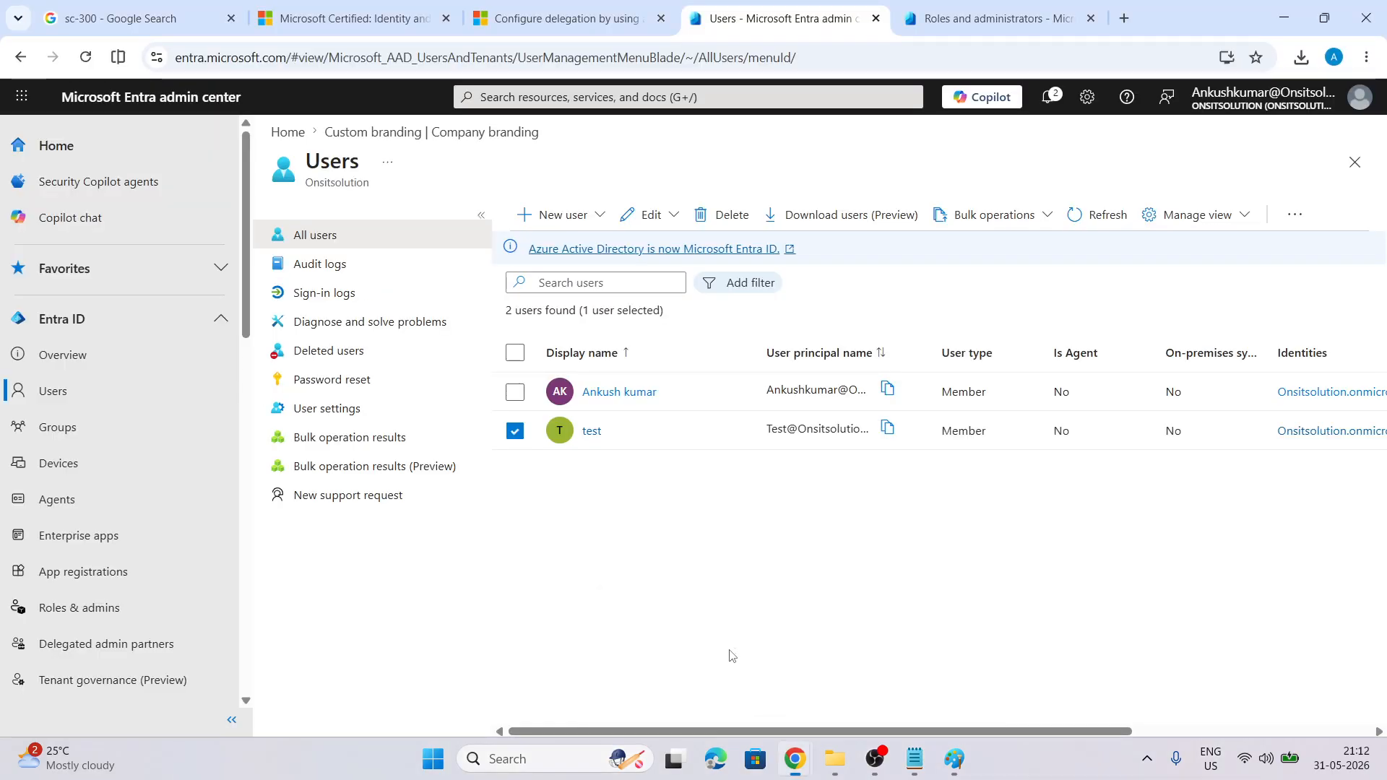
left_click(51, 393)
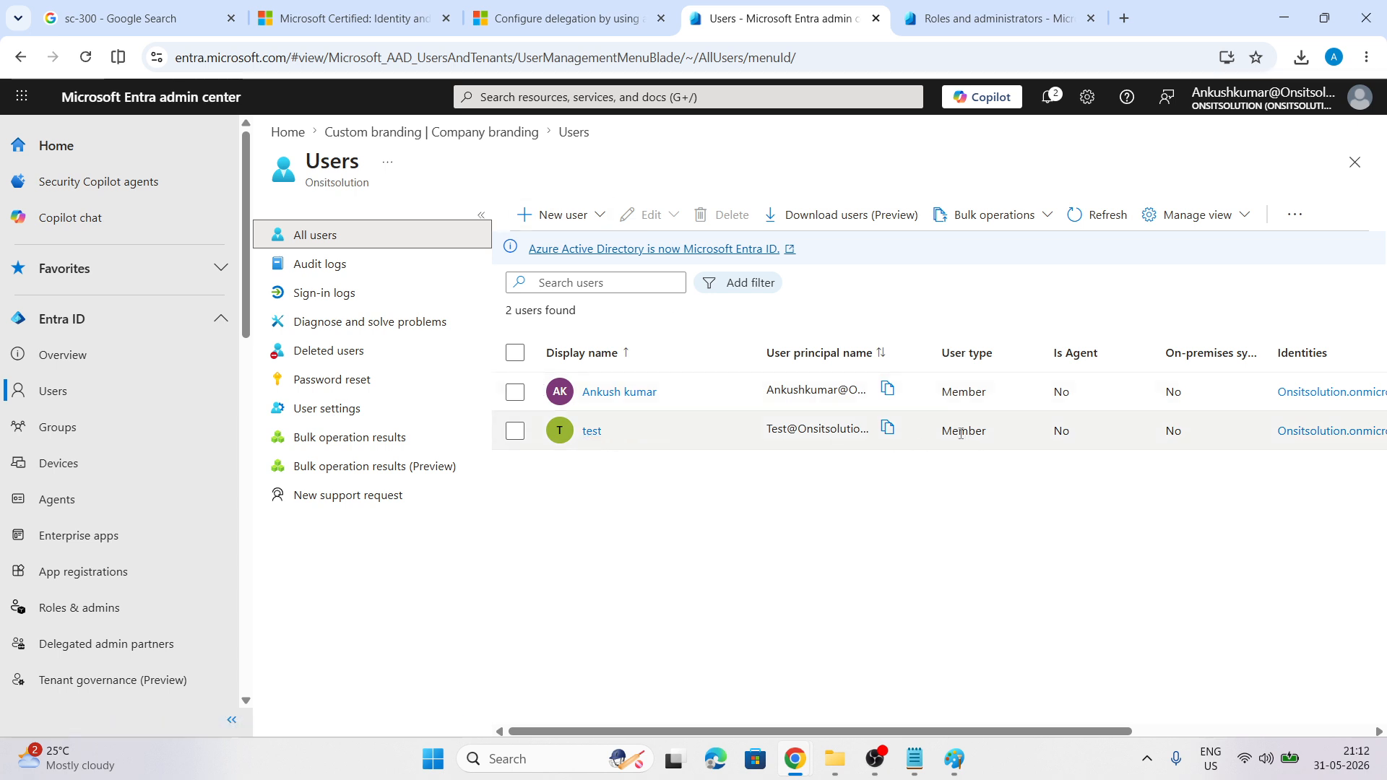
left_click(593, 215)
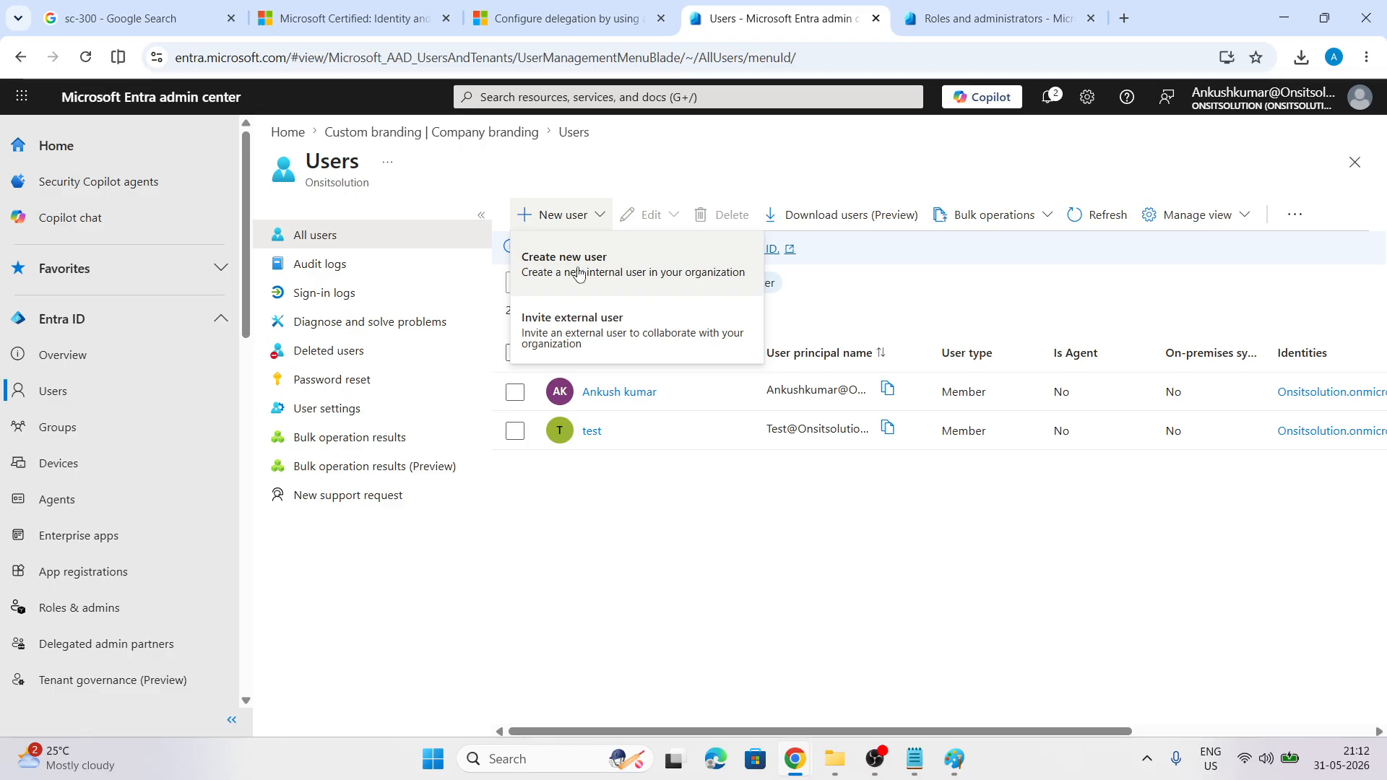
left_click(581, 334)
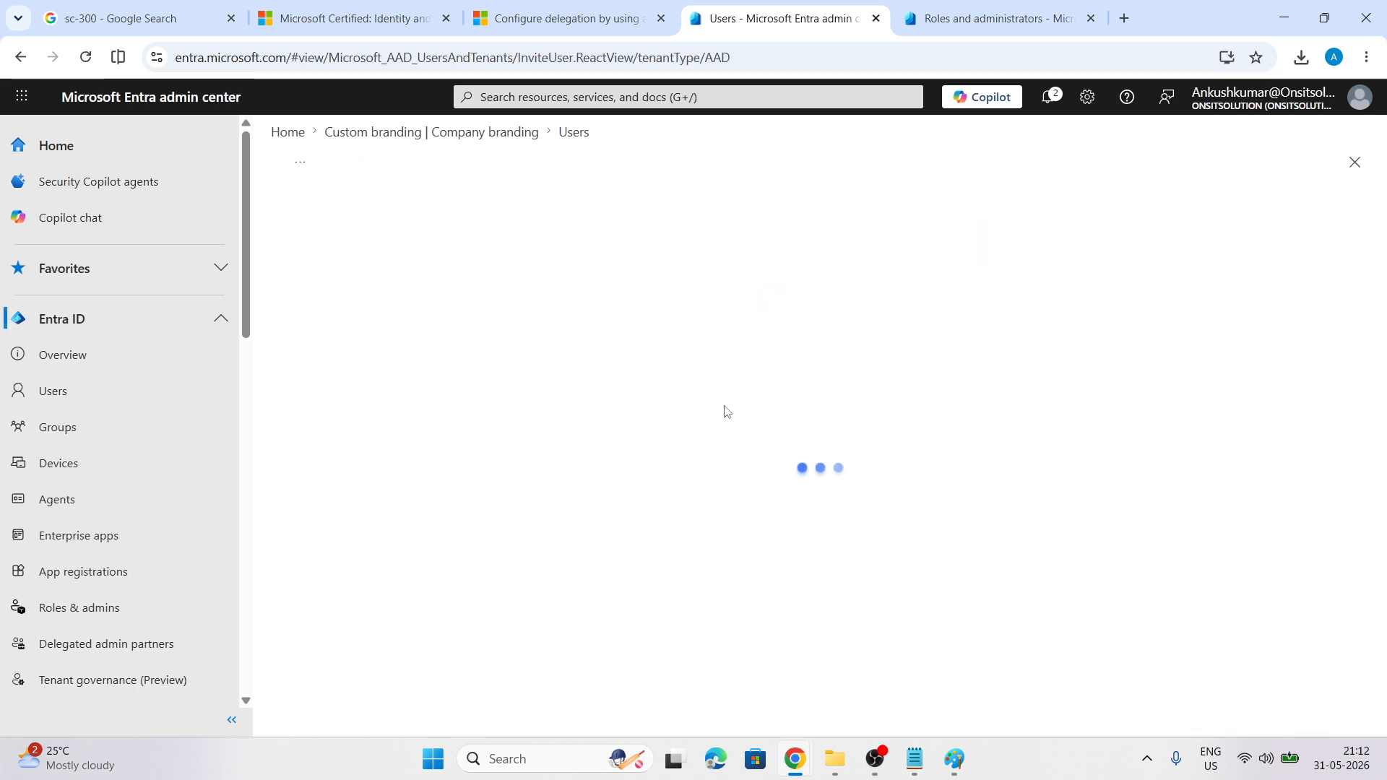
Enter the guest's e-mail, display name test2 and message 'welcome to onsitsolutions', then continue to Properties
left_click(573, 396)
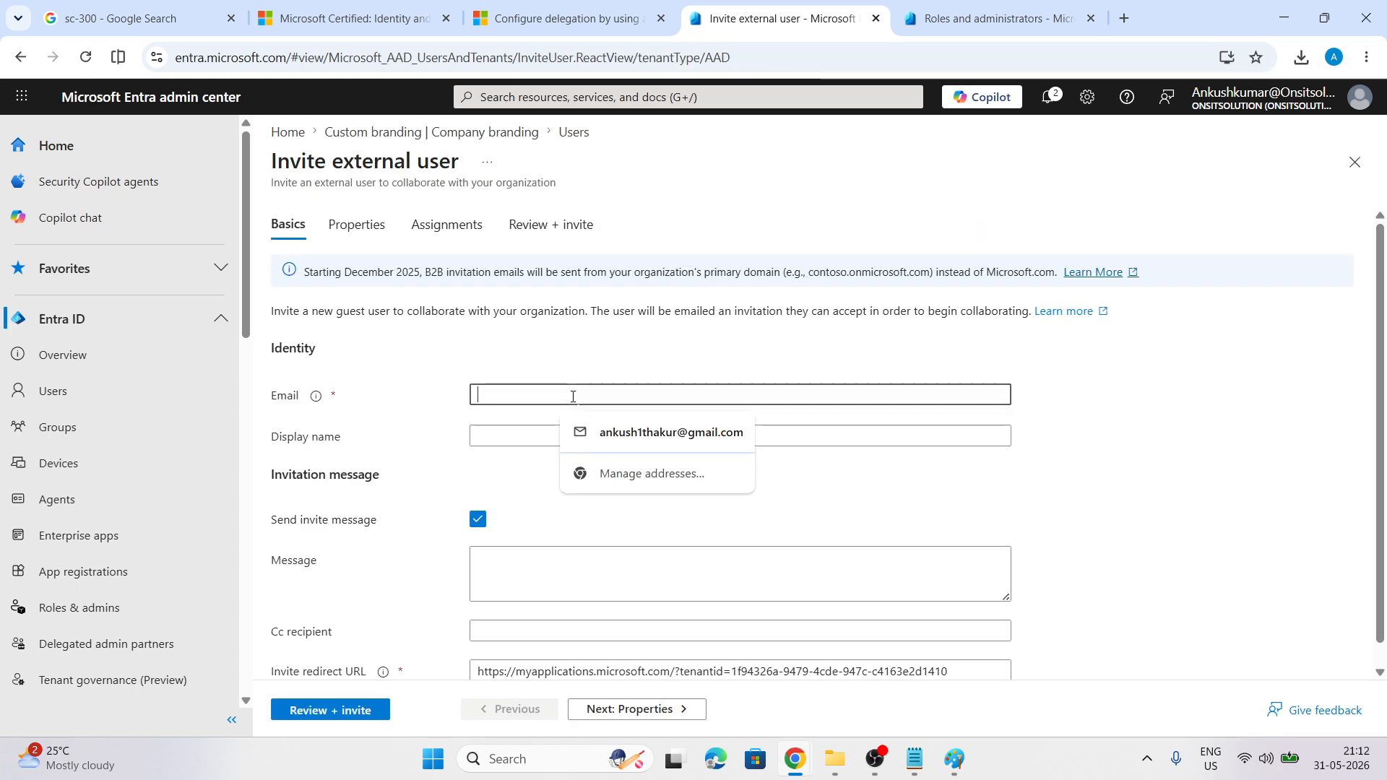
left_click(651, 432)
left_click(498, 442)
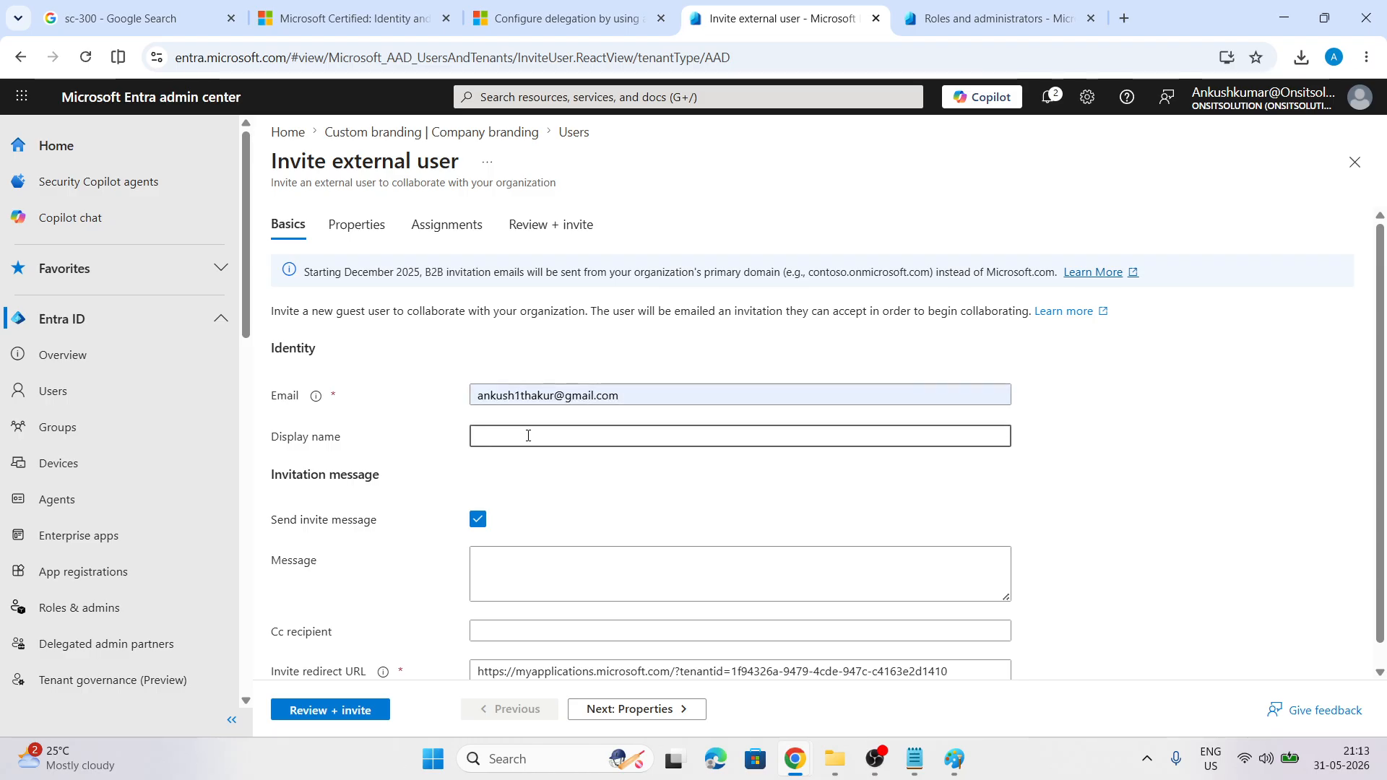
type("test2")
scroll(525, 432, "down", 1)
left_click(523, 545)
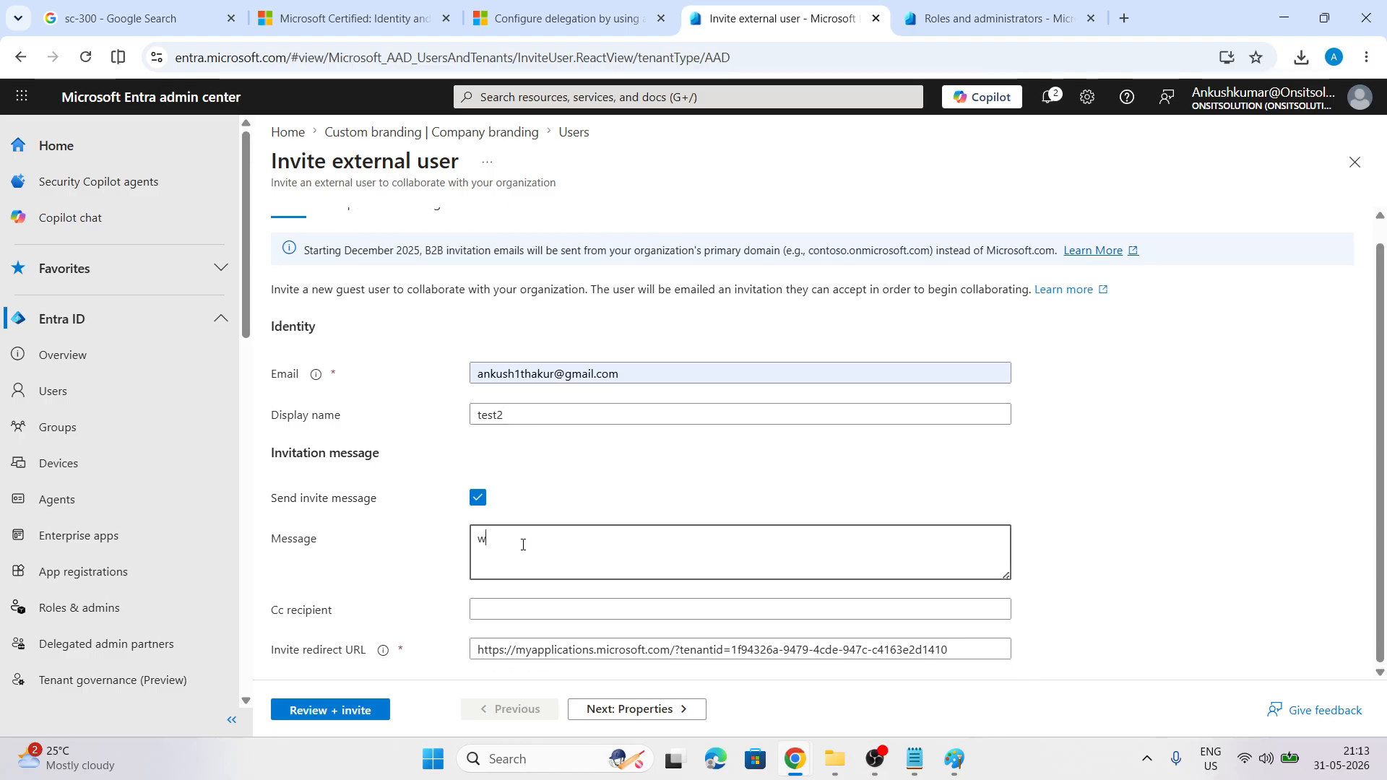
type("welcome to onsitsolutions")
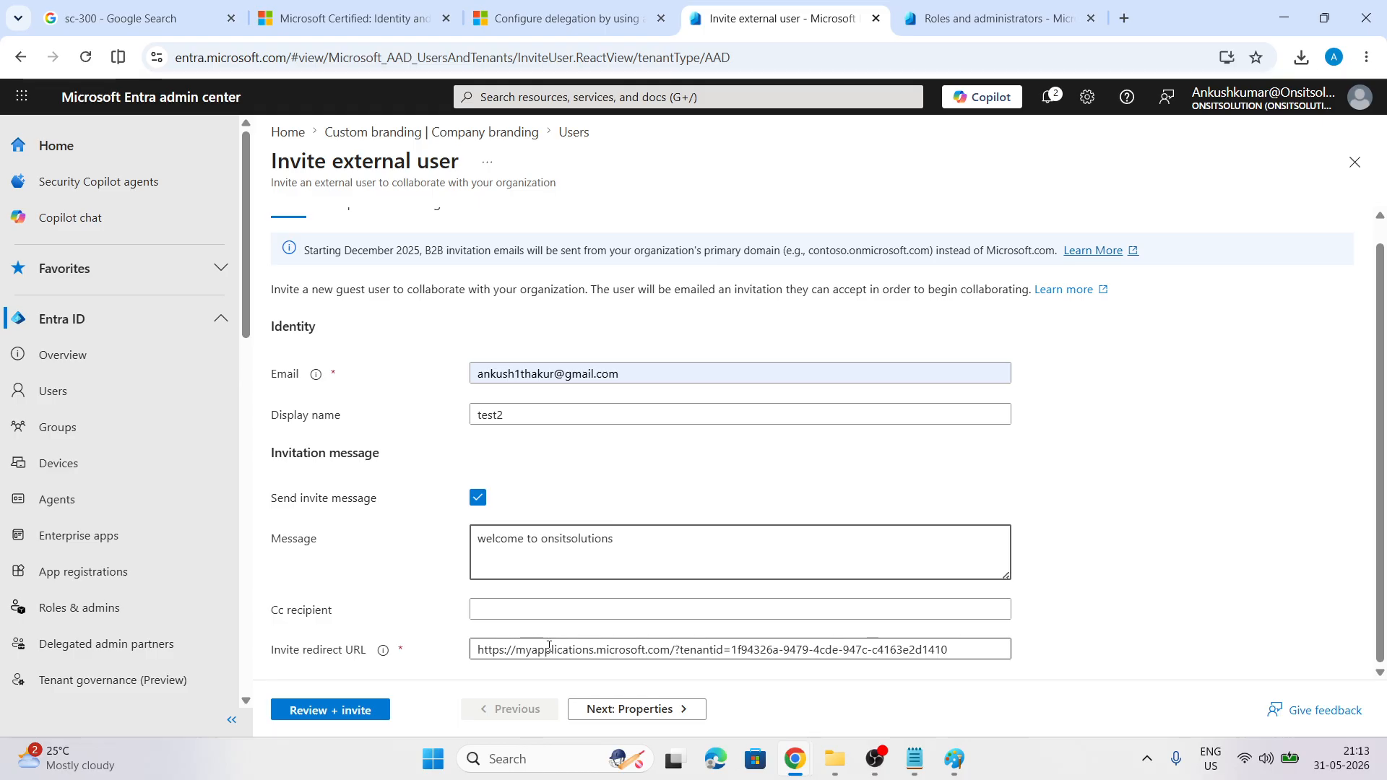
left_click(626, 709)
scroll(511, 563, "down", 5)
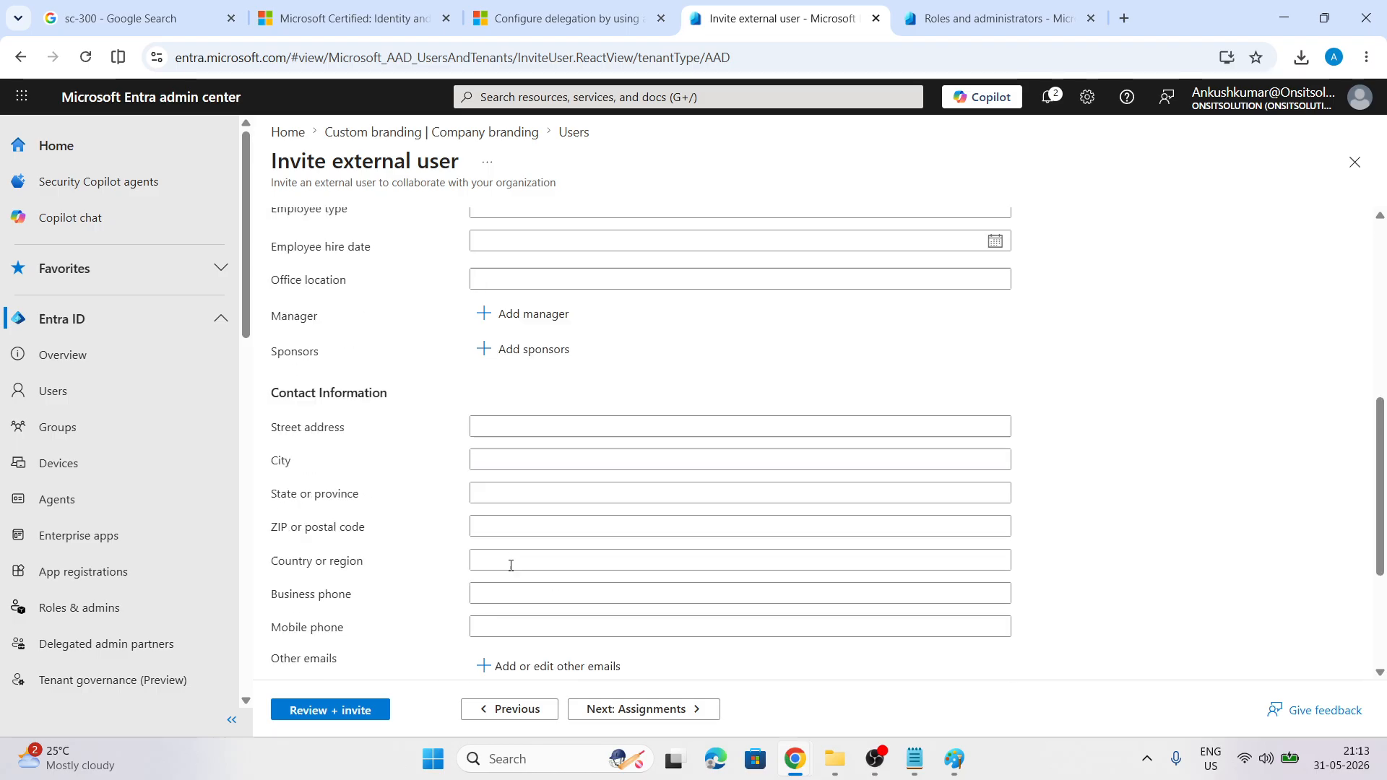
Search roles for 'reader' and add Security Reader to the guest invitation's assignments
left_click(600, 714)
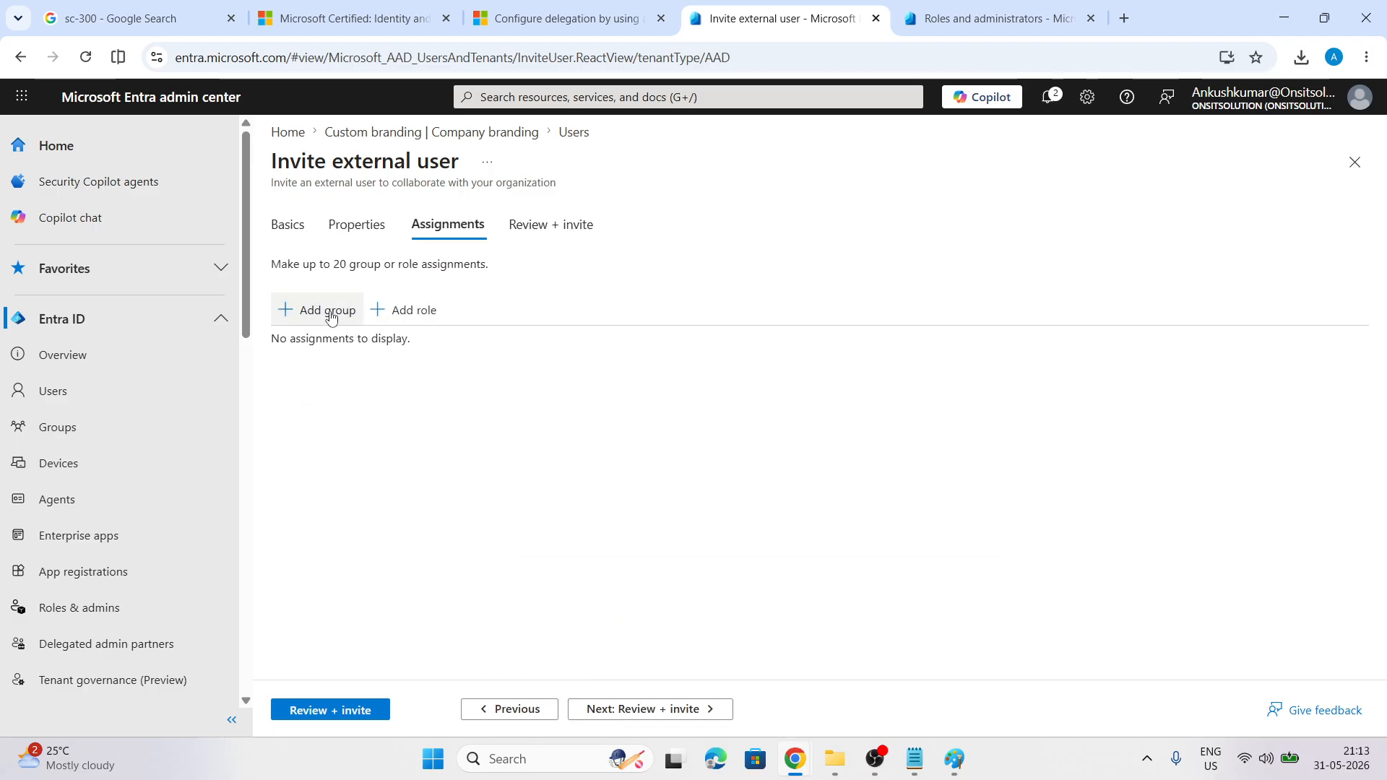
left_click(323, 310)
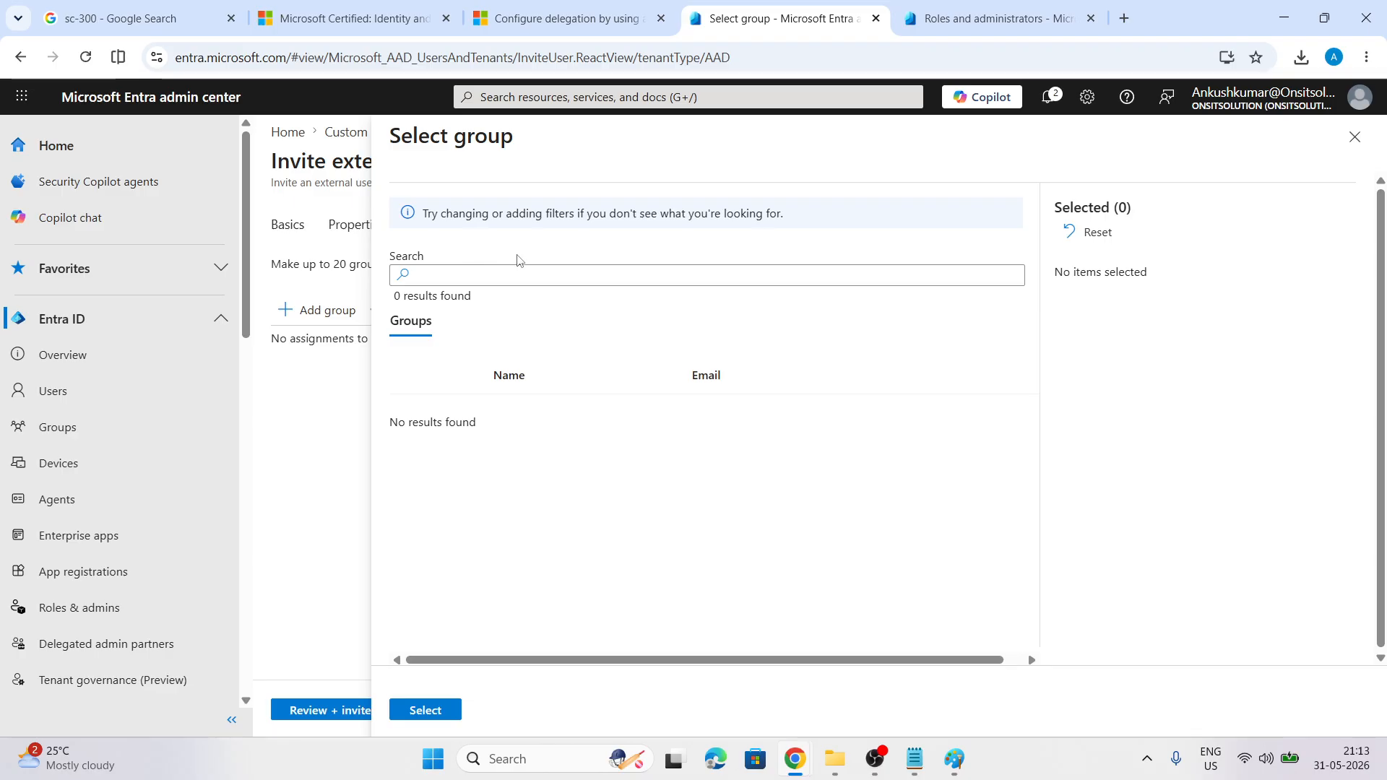
left_click(1355, 138)
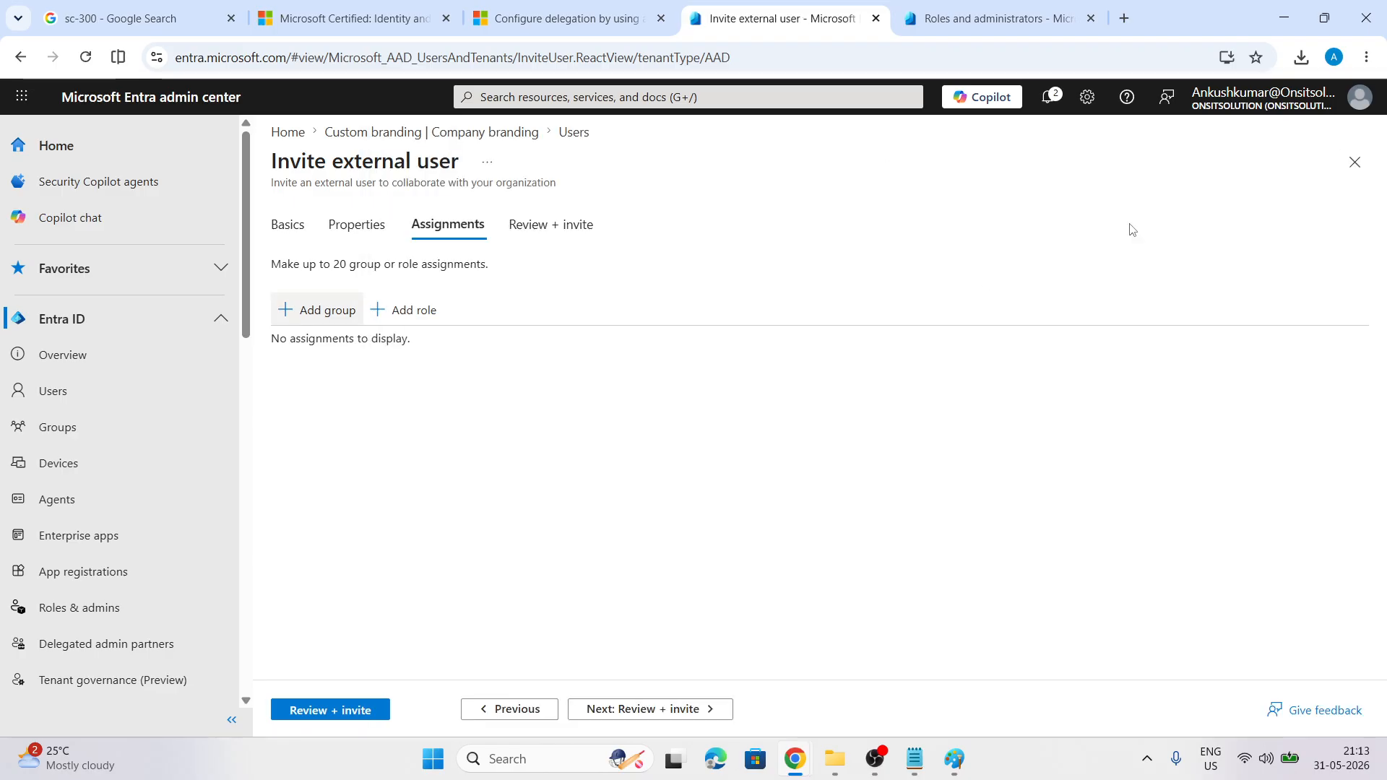
left_click(427, 309)
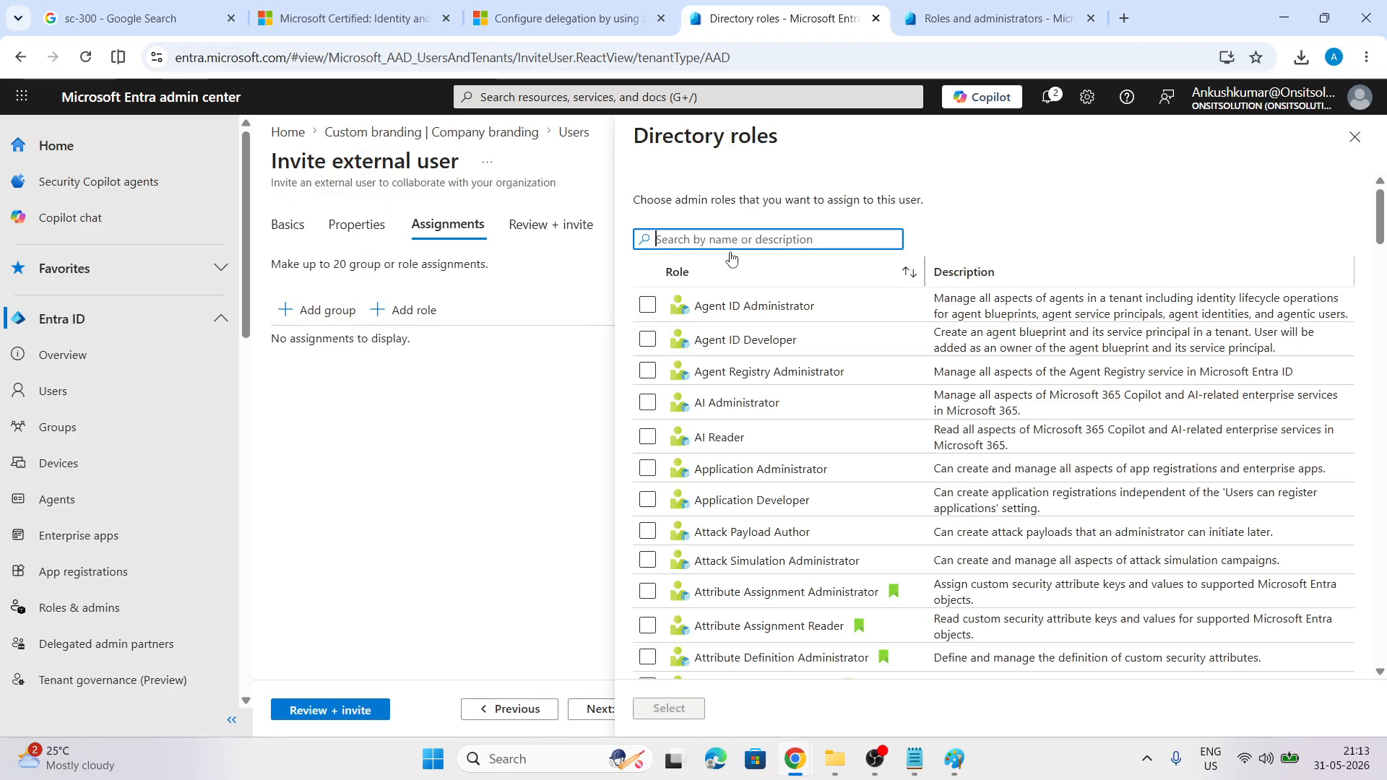
type("rea")
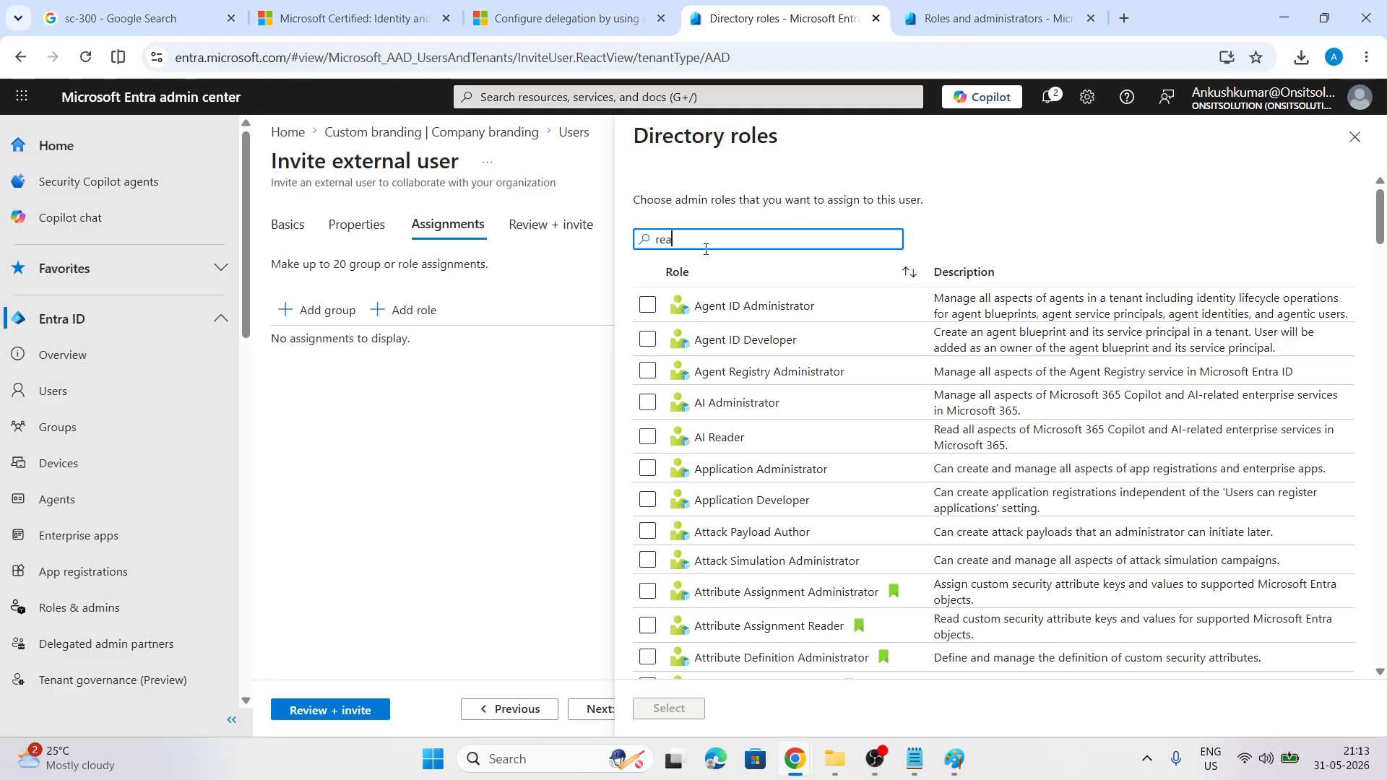
type("der")
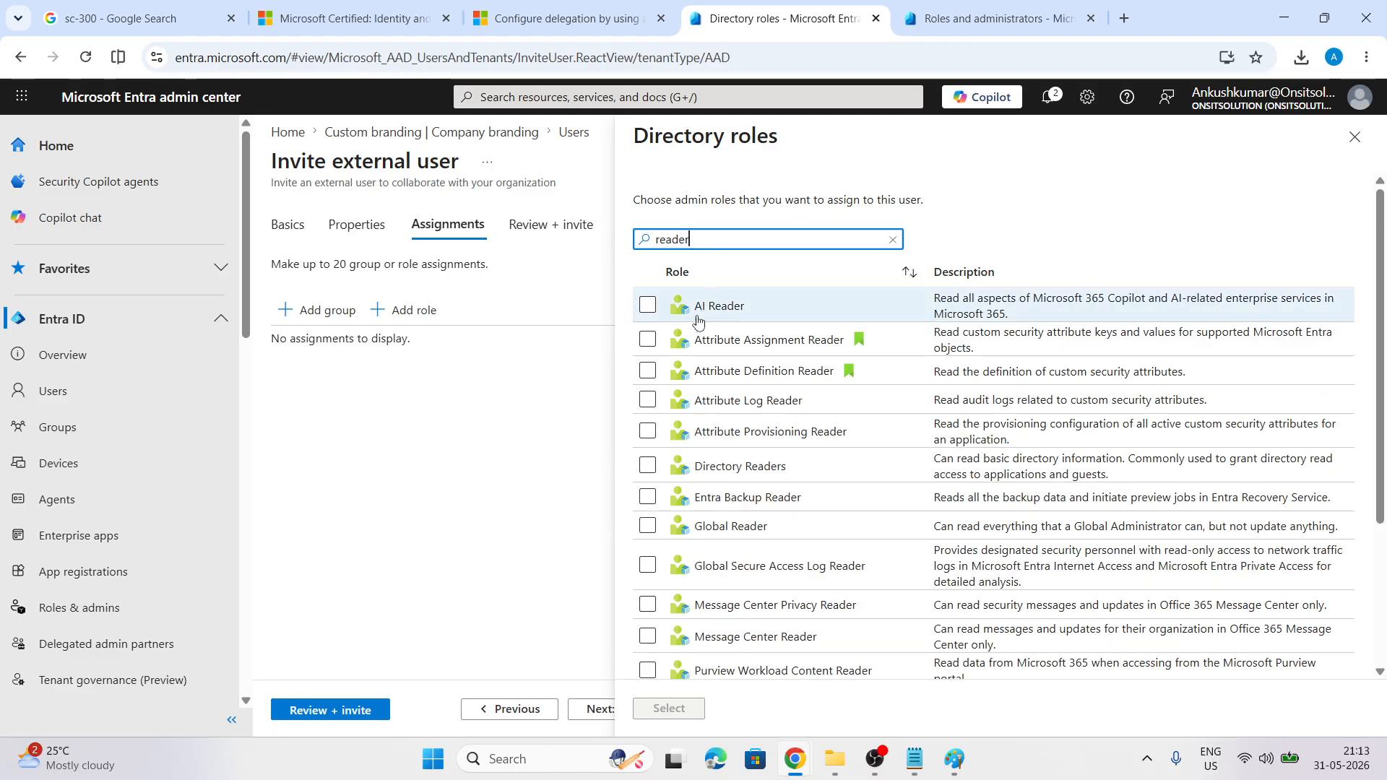
scroll(729, 354, "down", 3)
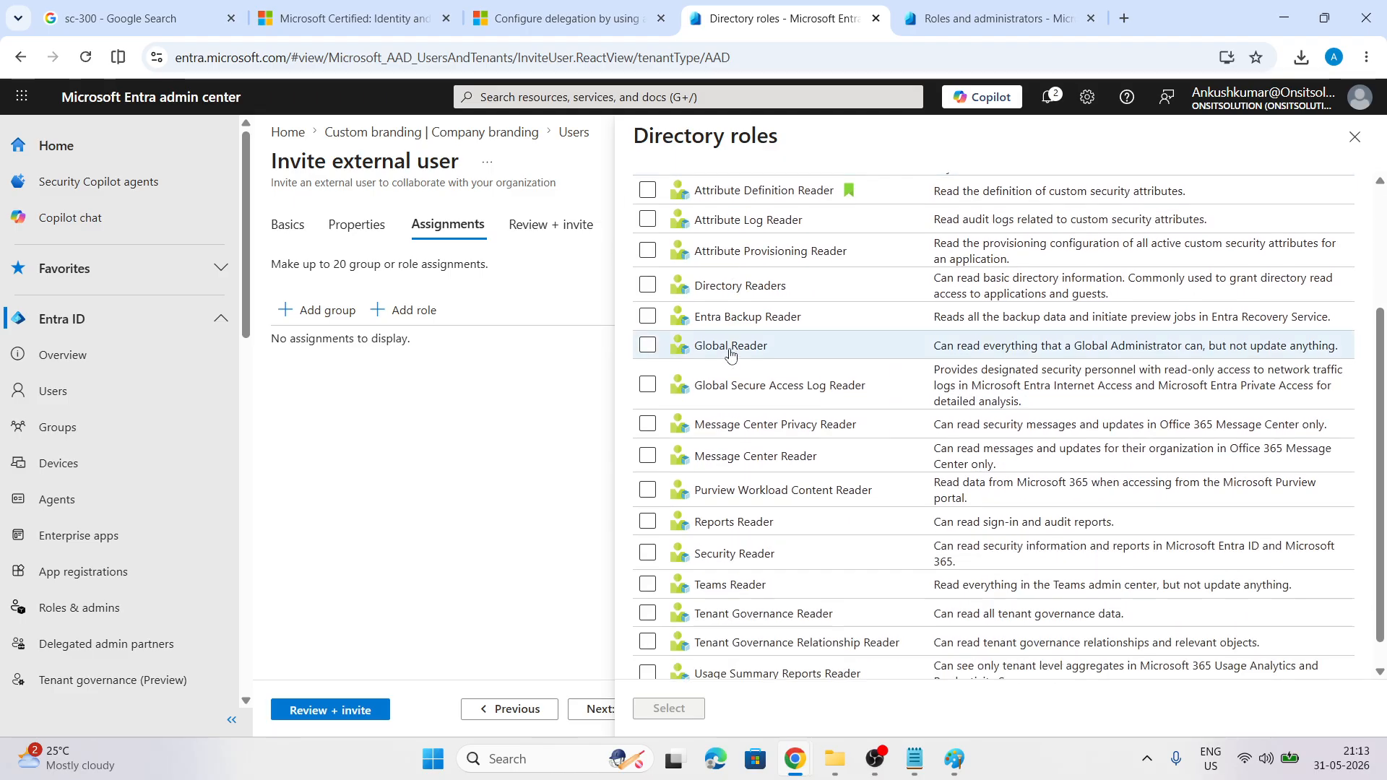
scroll(730, 353, "up", 3)
scroll(730, 353, "down", 4)
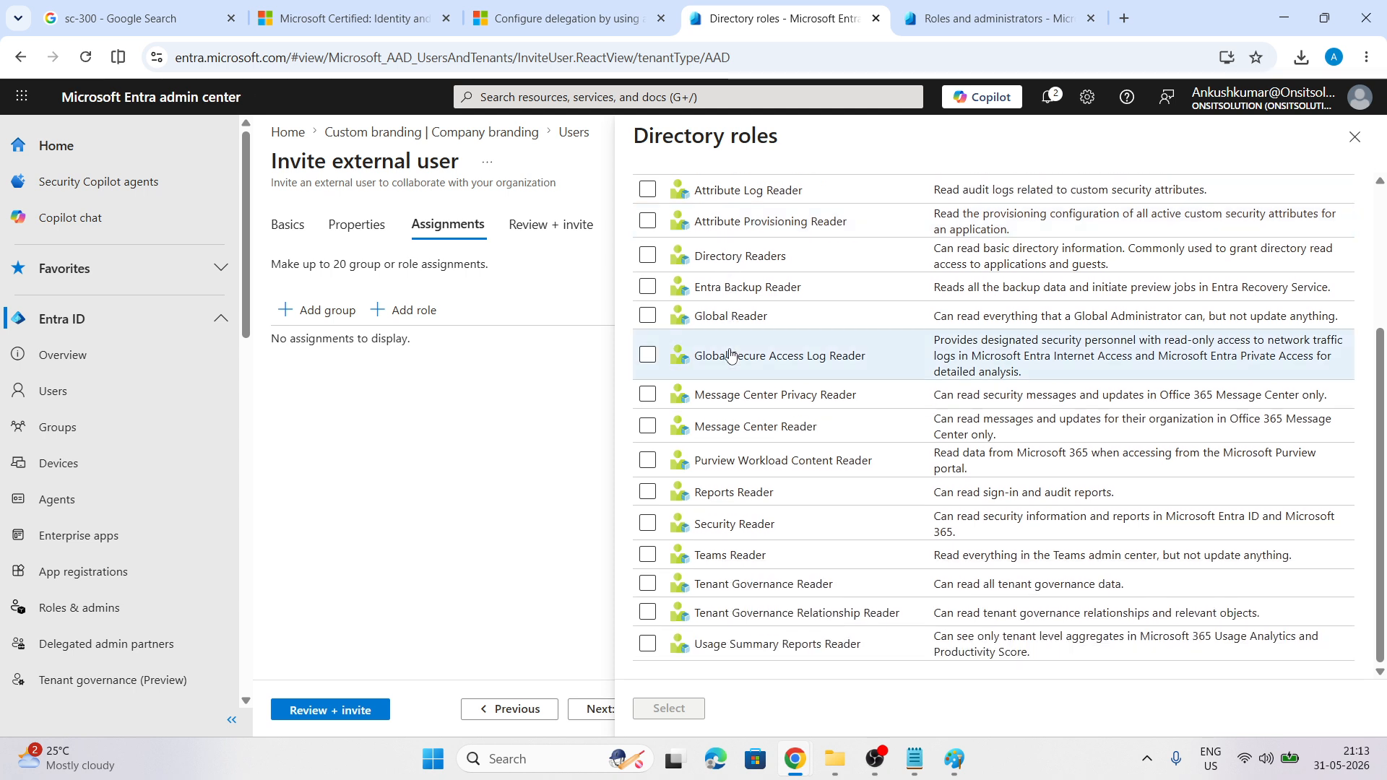
left_click(648, 492)
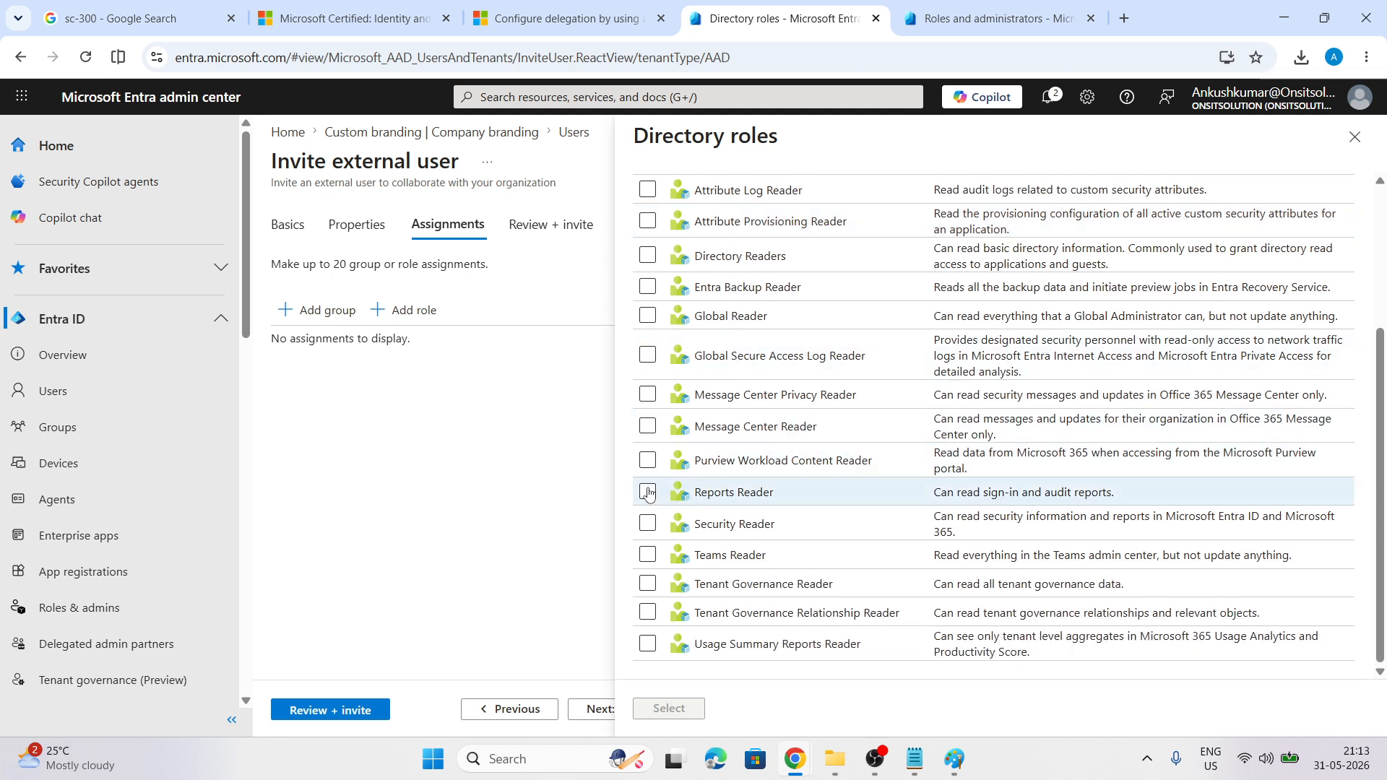
left_click(648, 492)
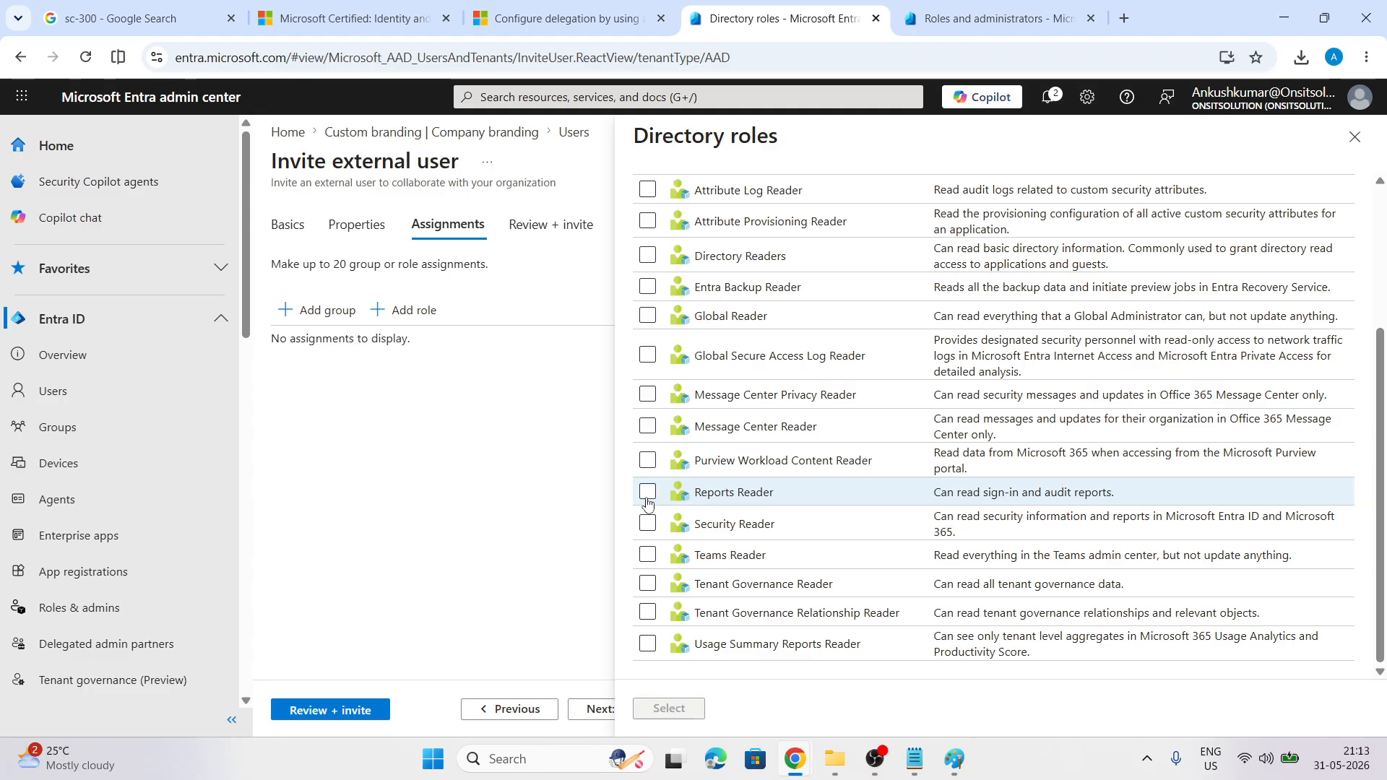
left_click(648, 524)
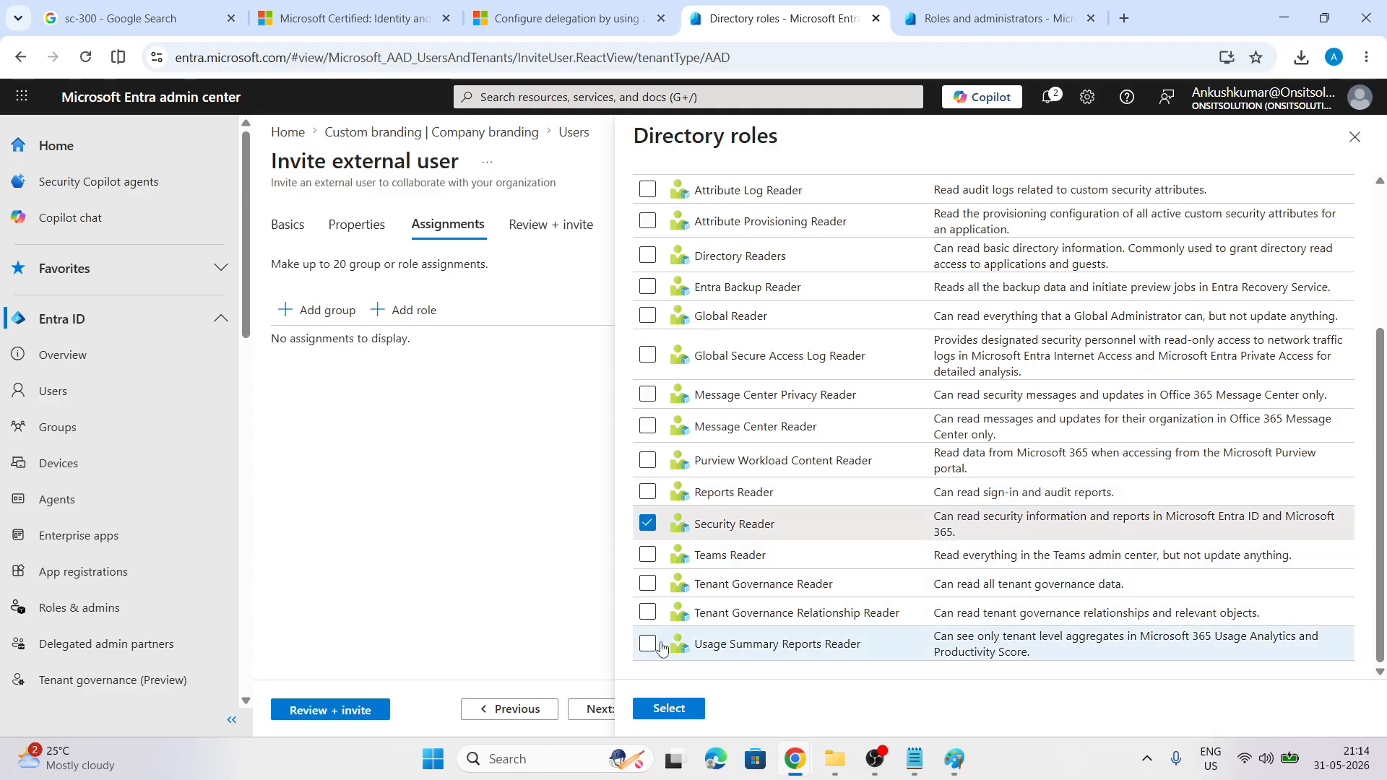
left_click(662, 709)
Review and send the test2 guest invitation, then check notifications for the result
left_click(625, 705)
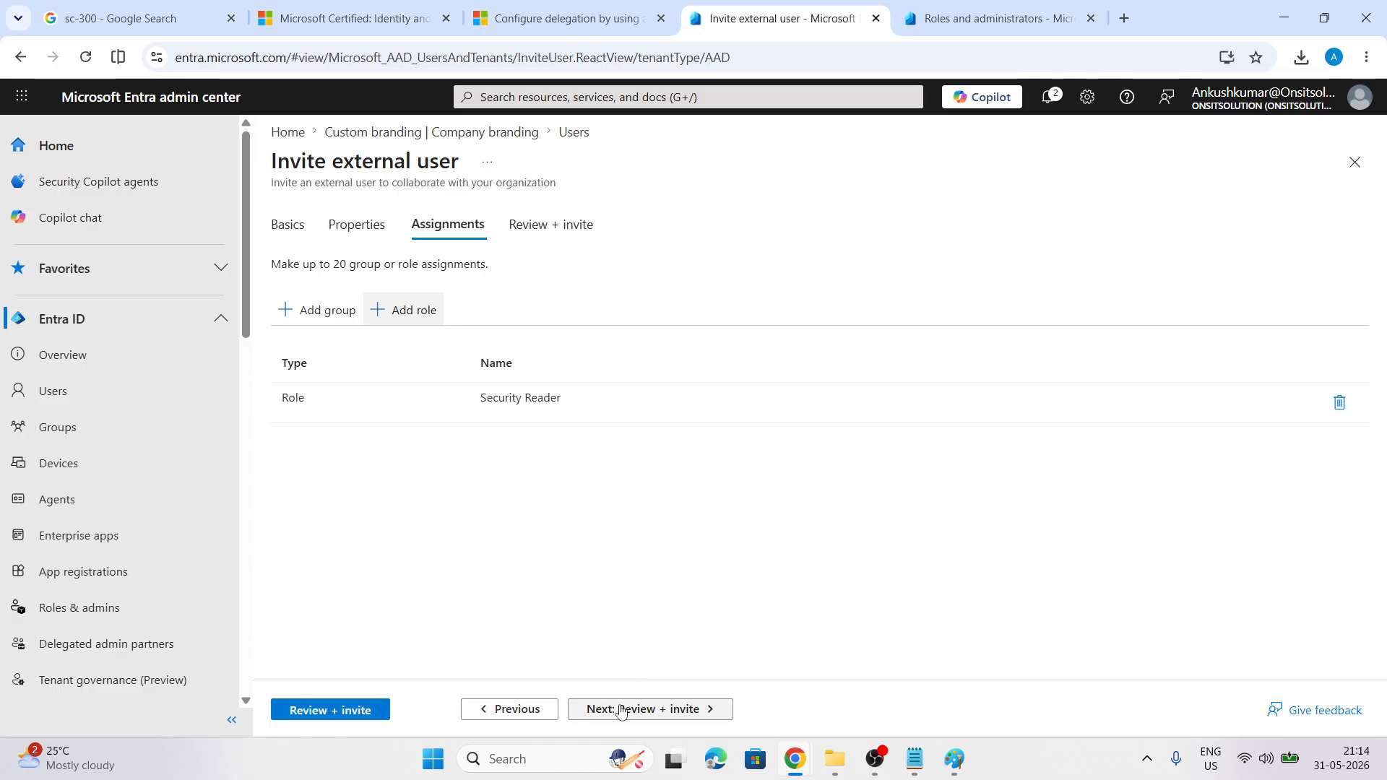
left_click(321, 709)
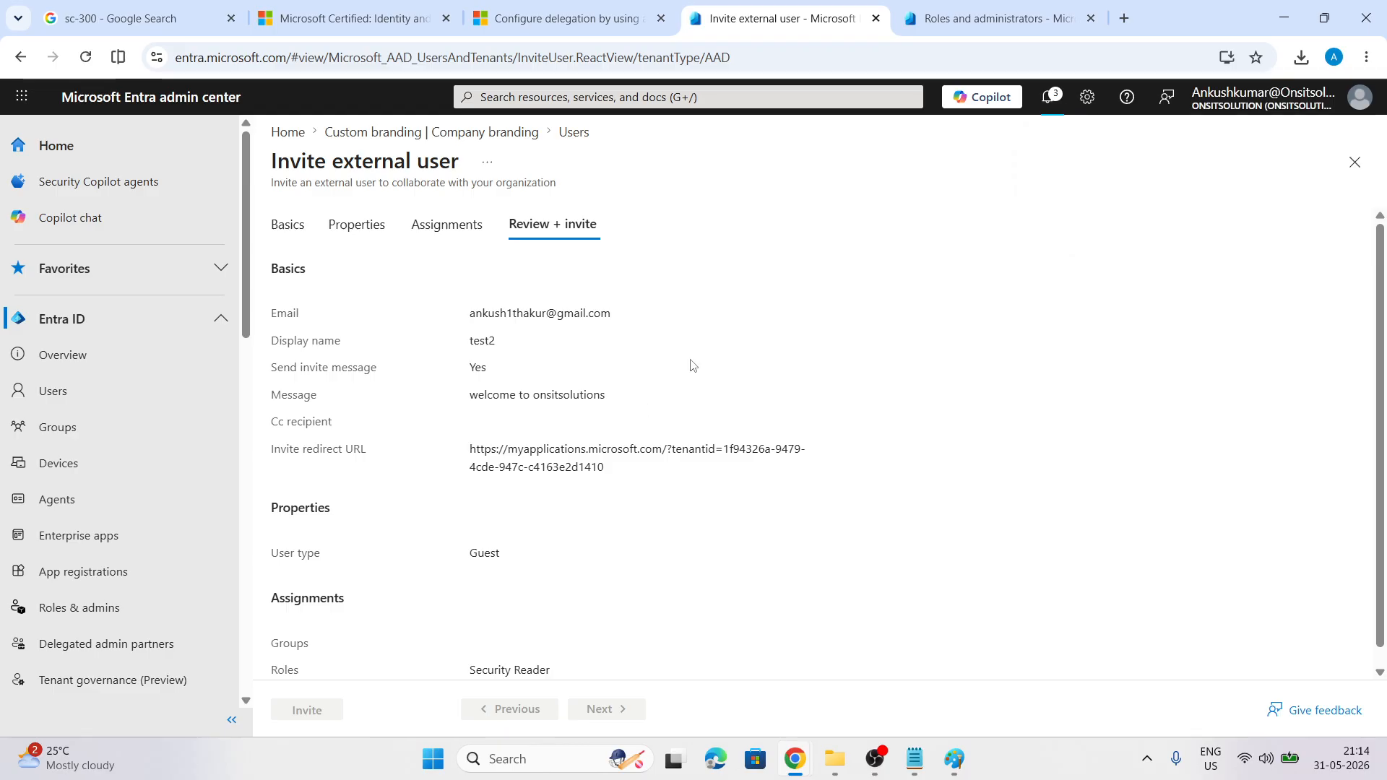
scroll(786, 313, "down", 1)
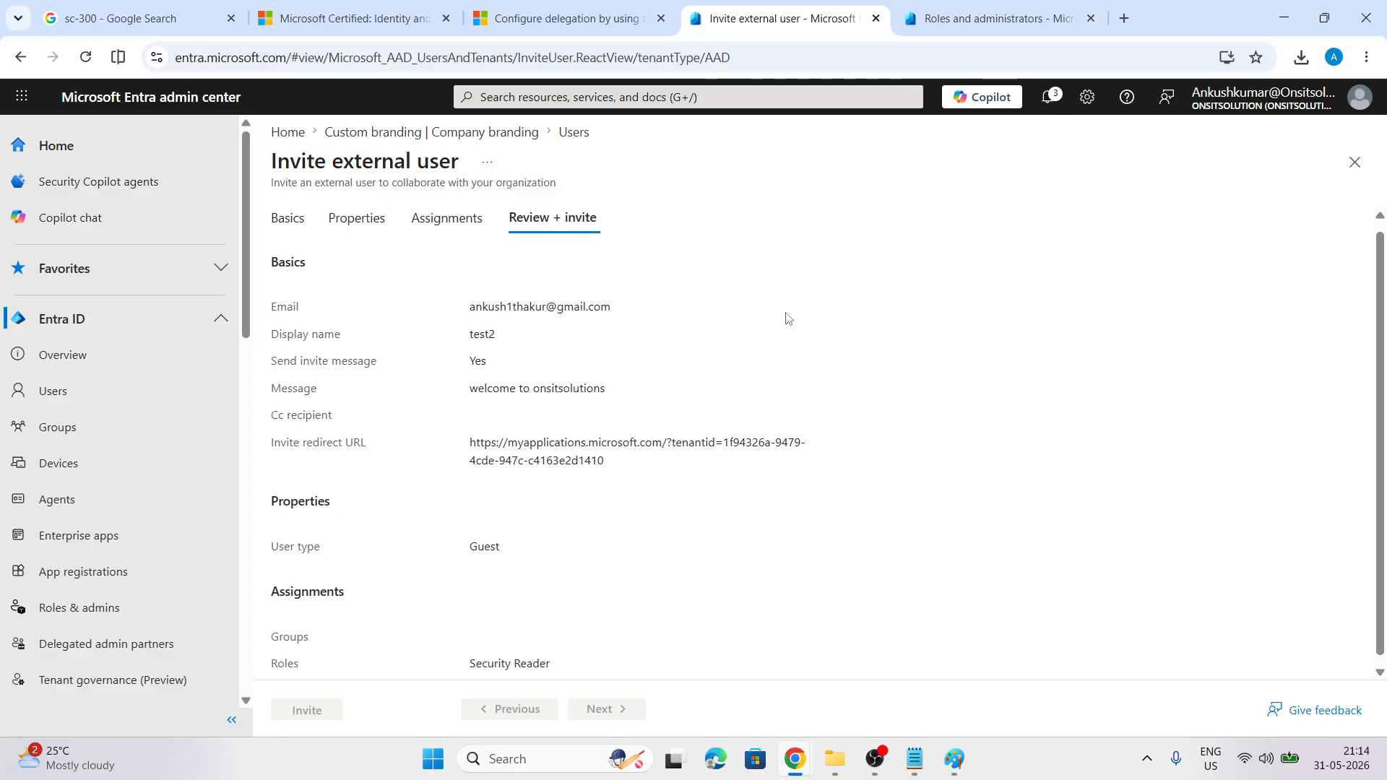
left_click(1048, 97)
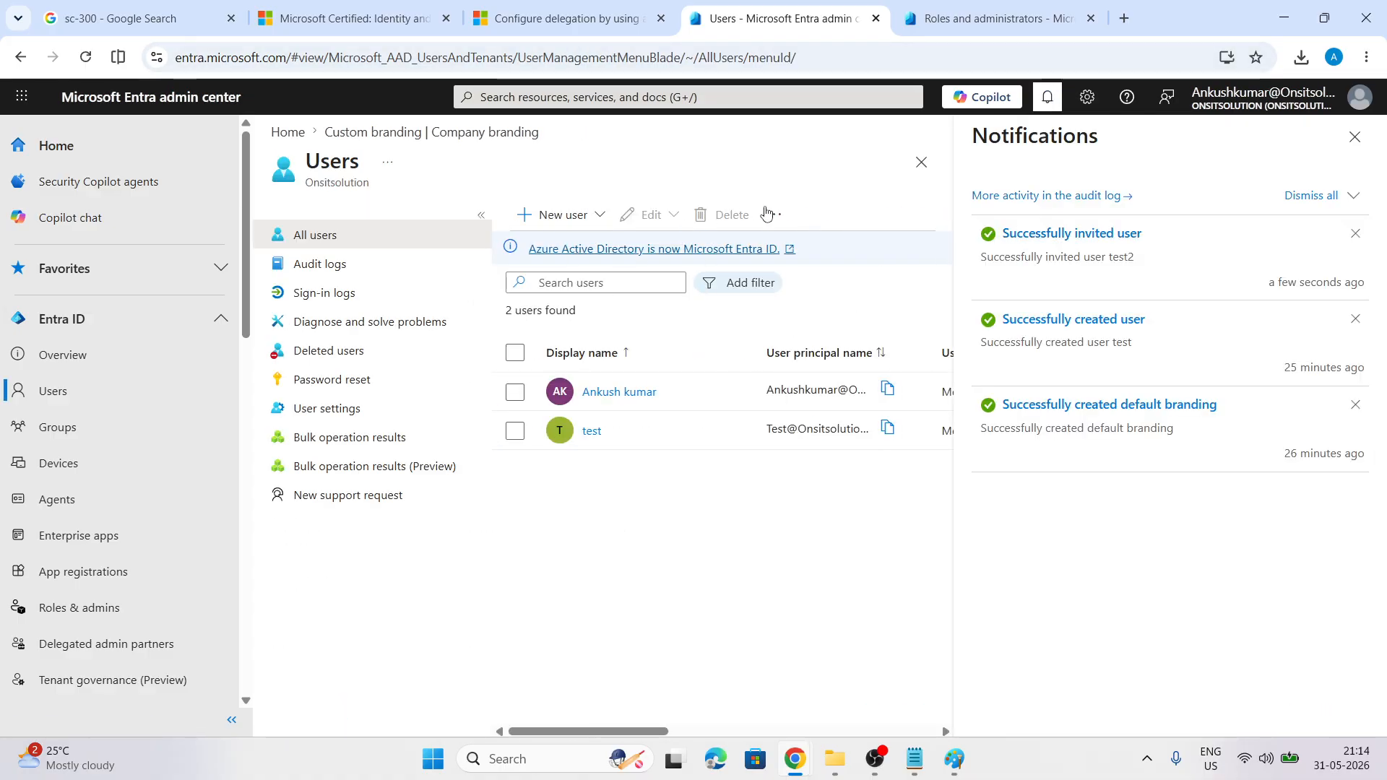
Refresh the users list and confirm in test2's profile that the invitation shows Pending acceptance
left_click(1355, 137)
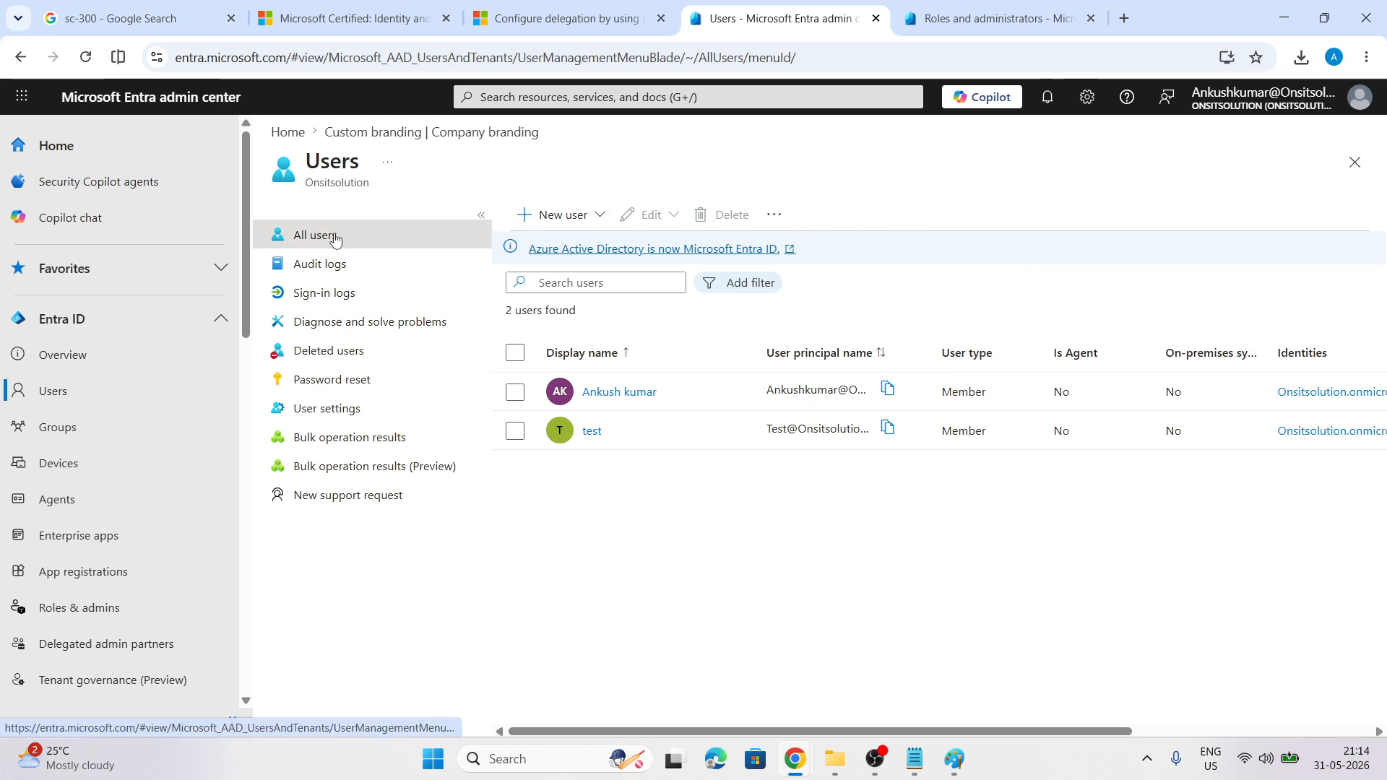
left_click(86, 57)
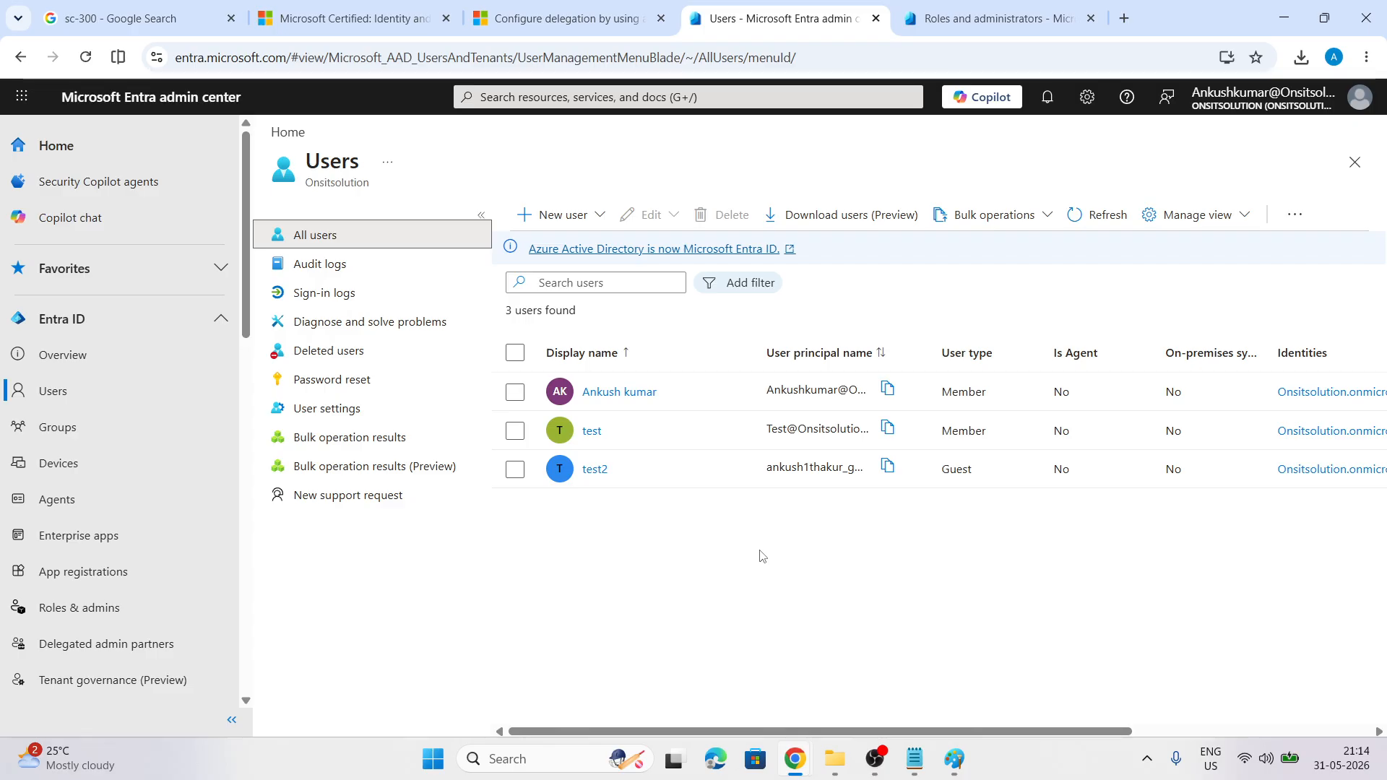
left_click(595, 469)
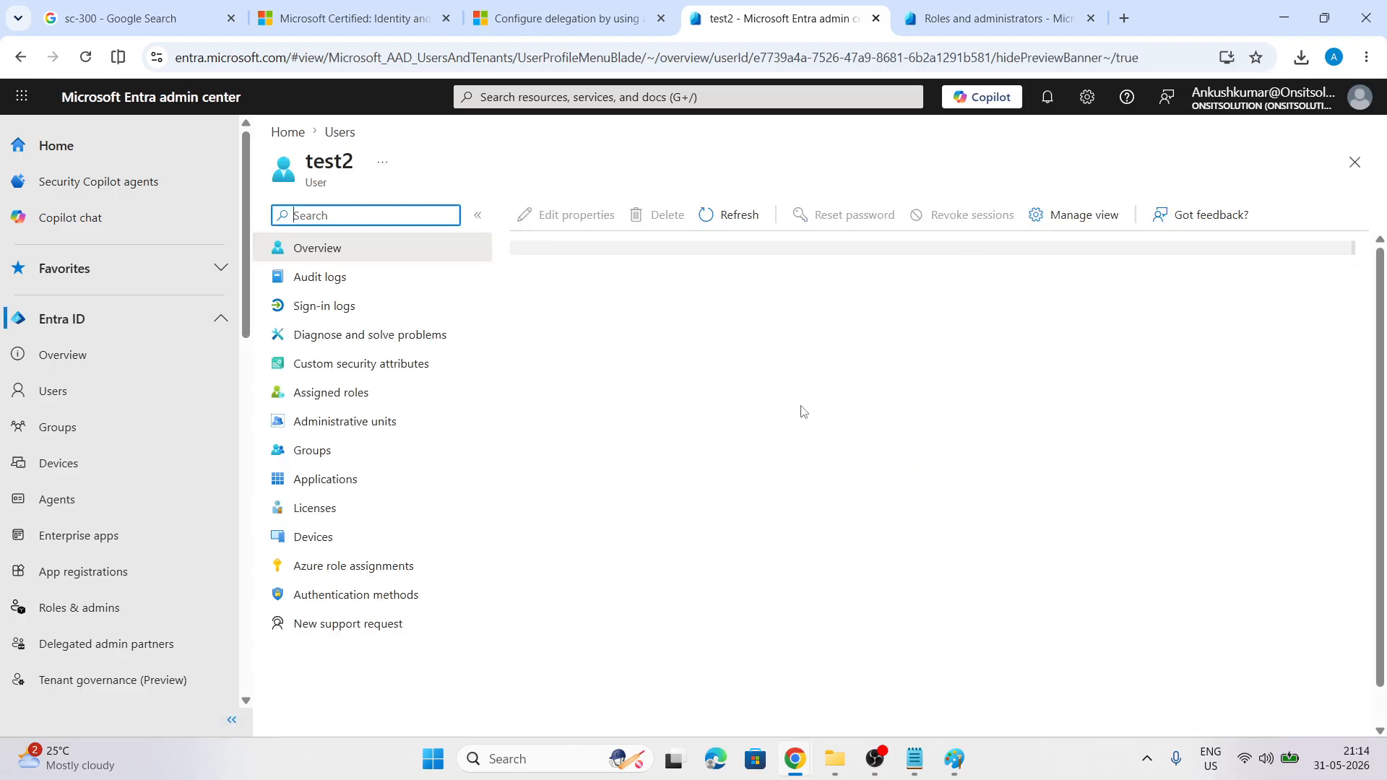
scroll(802, 412, "down", 5)
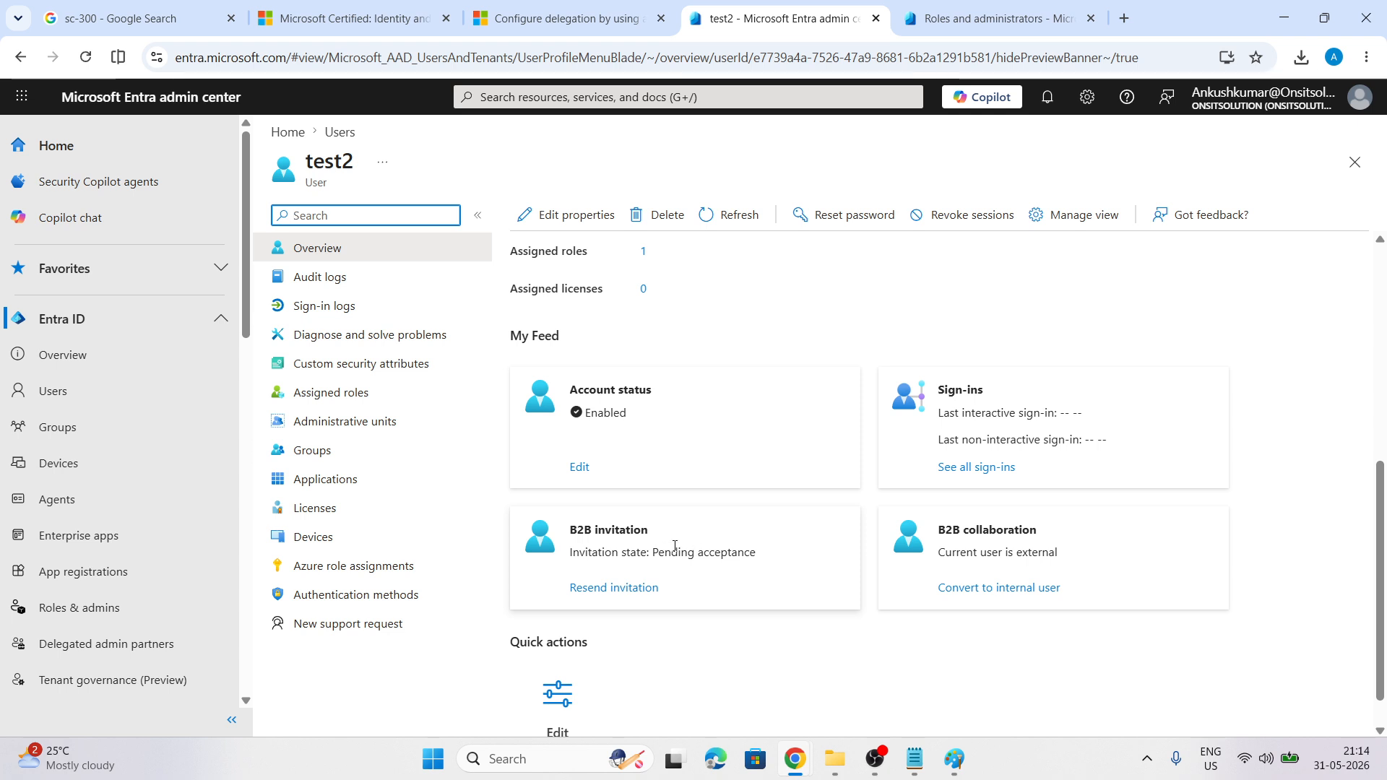
left_click_drag(651, 552, 764, 549)
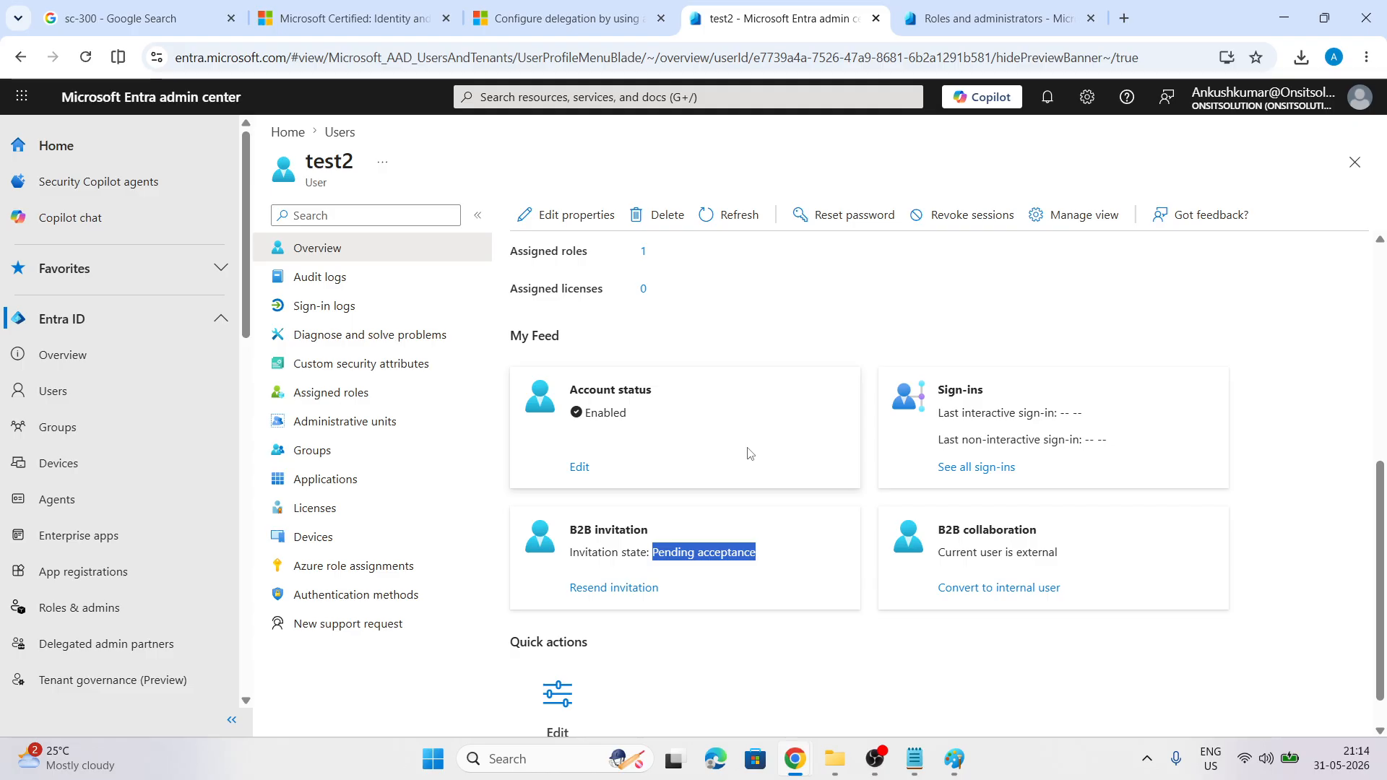
key("alt+Tab")
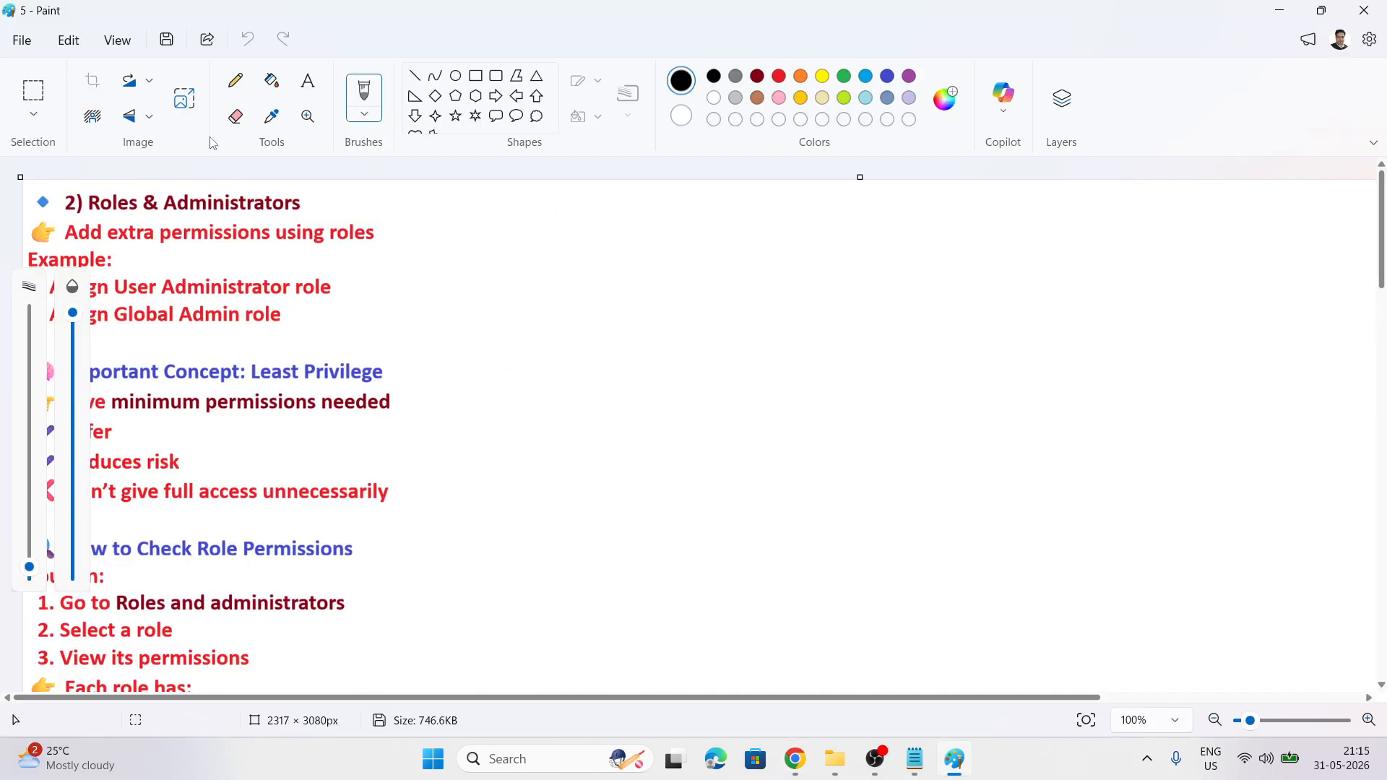
Scroll the Paint notes down through the domains section to 'What is a Custom Domain?'
left_click(271, 116)
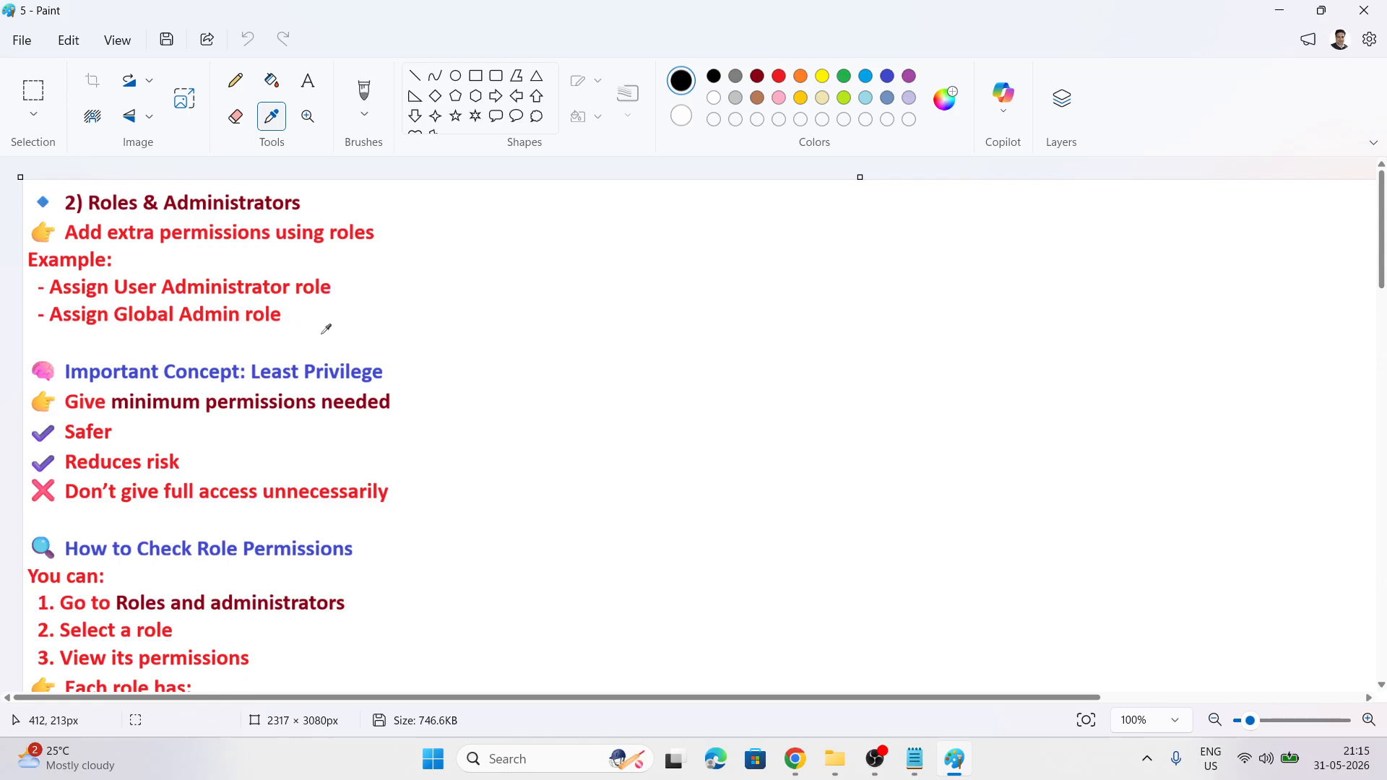
scroll(325, 329, "down", 1)
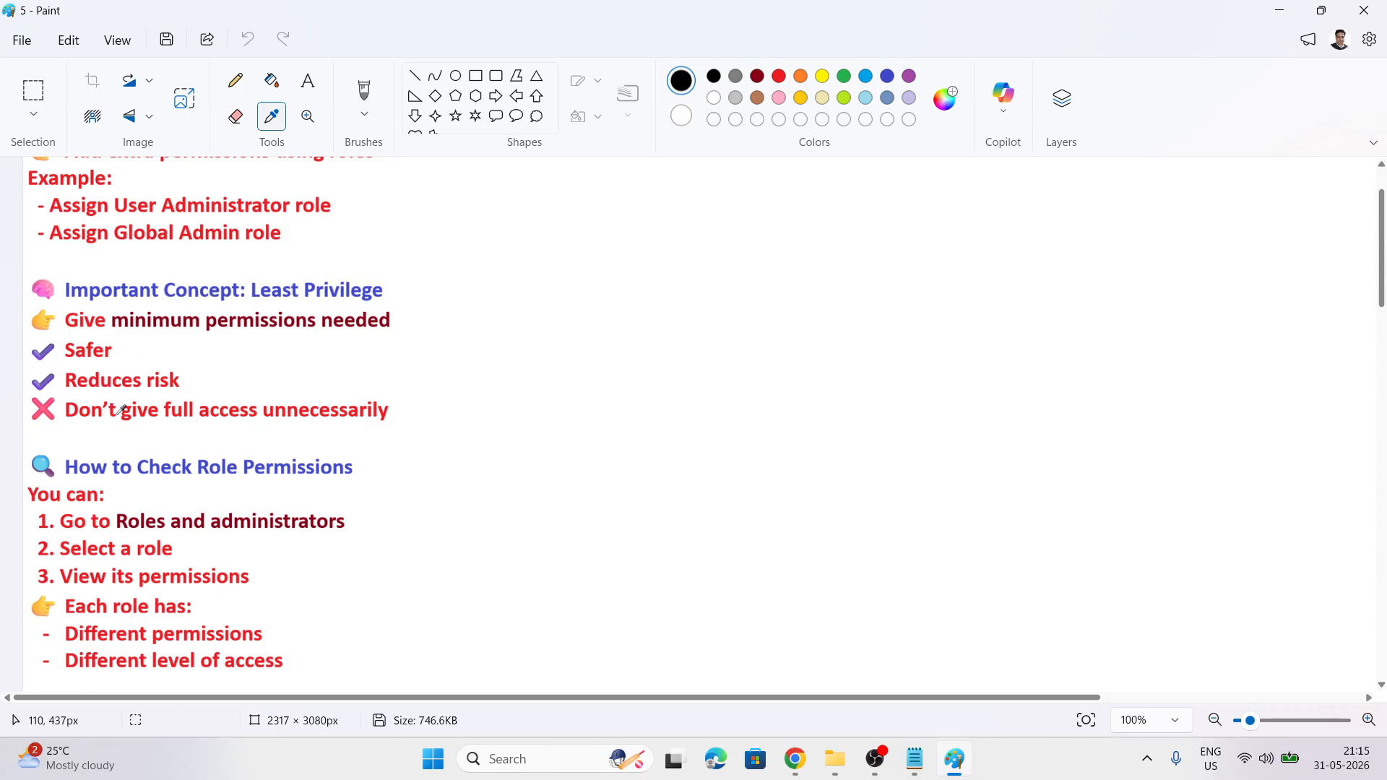
scroll(327, 414, "down", 3)
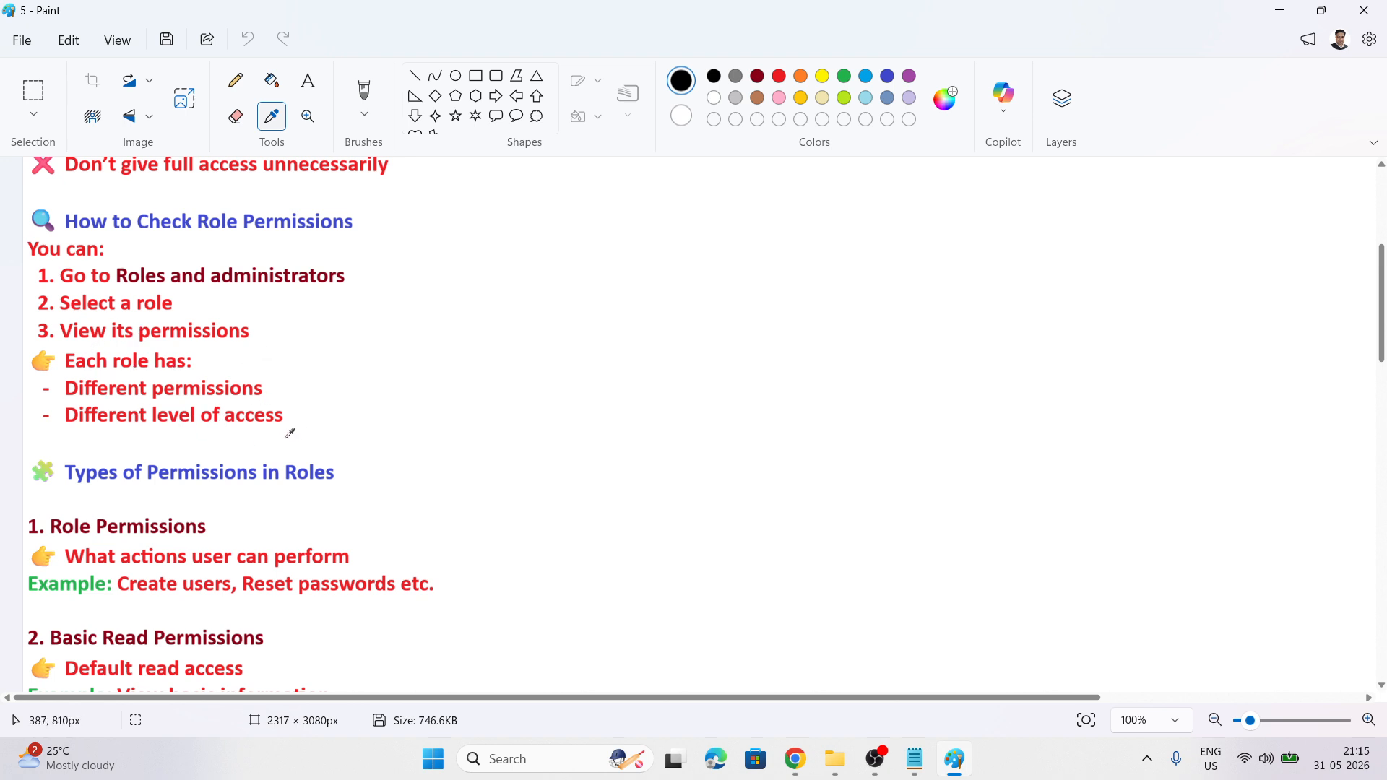
scroll(422, 396, "down", 2)
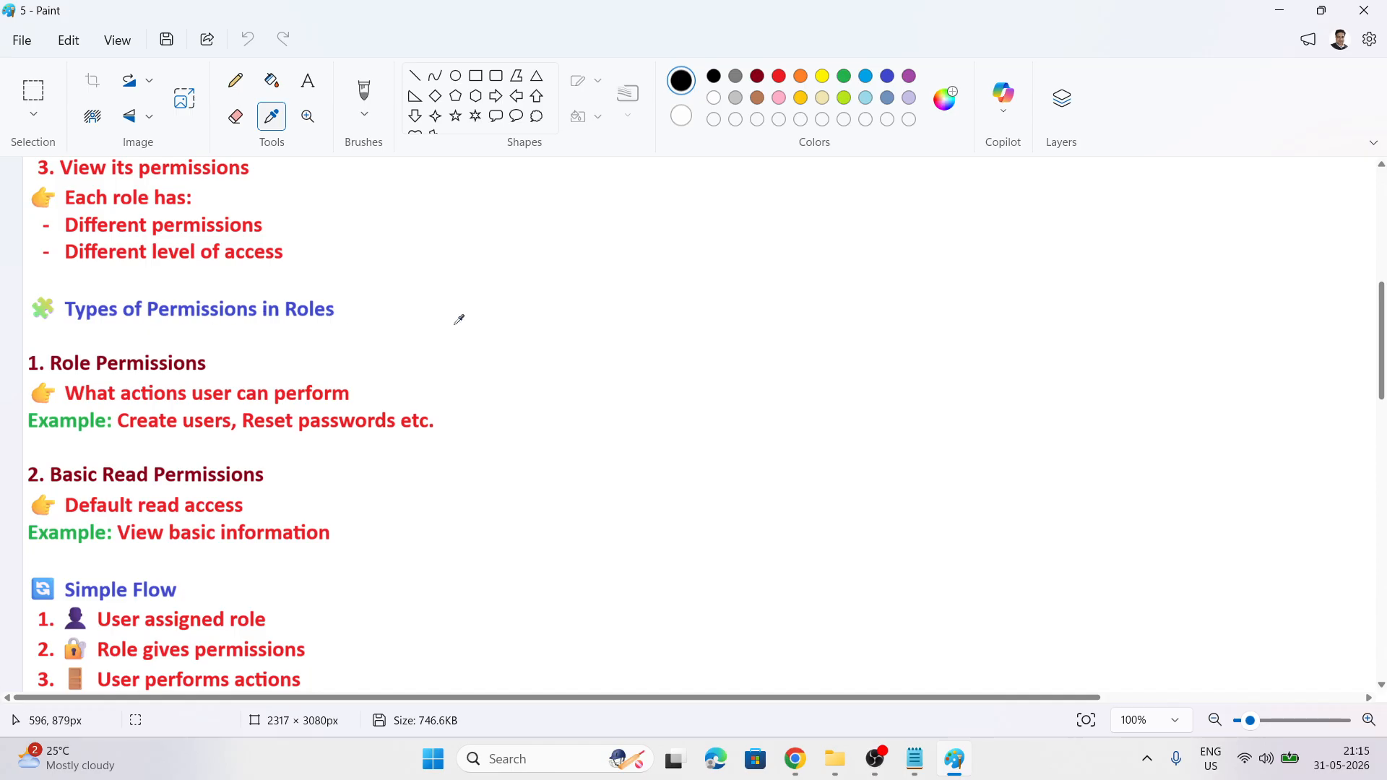
scroll(458, 319, "down", 1)
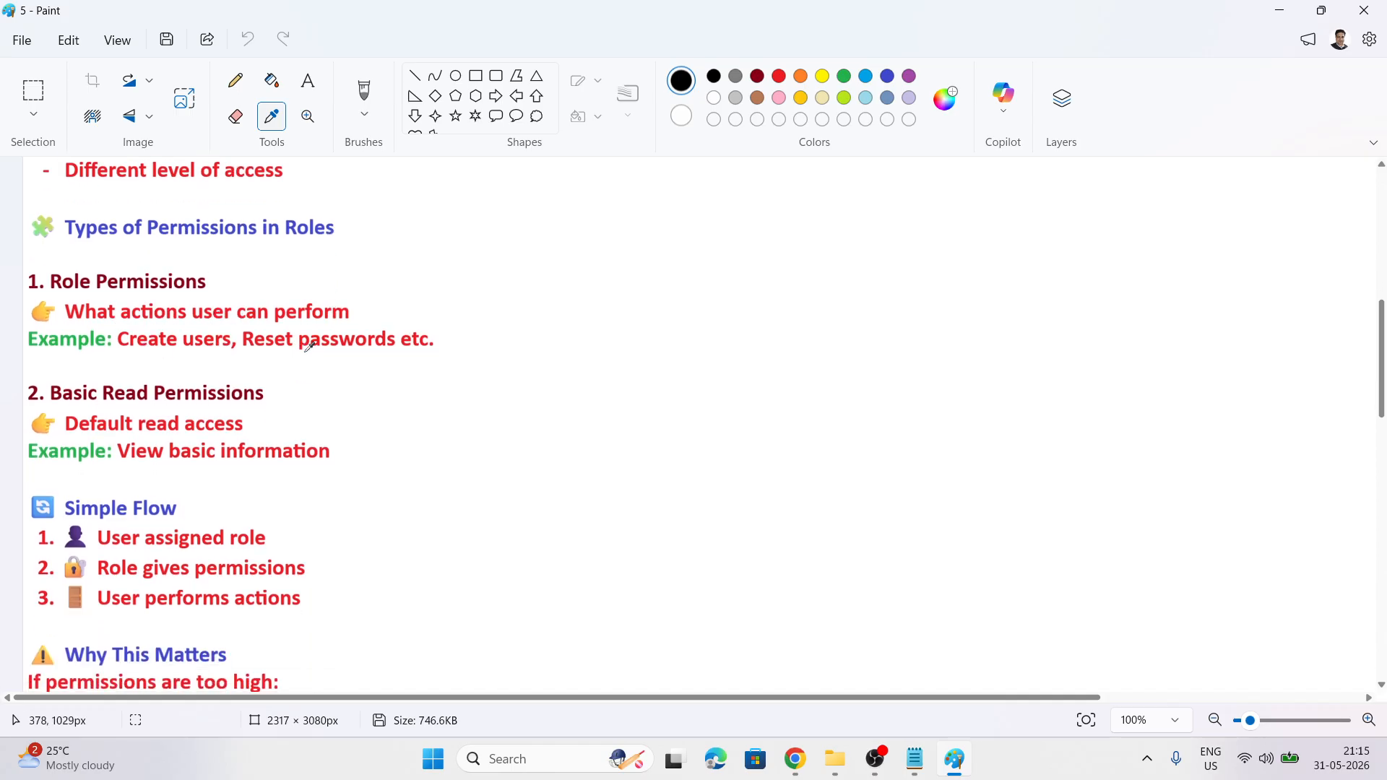
scroll(338, 358, "down", 2)
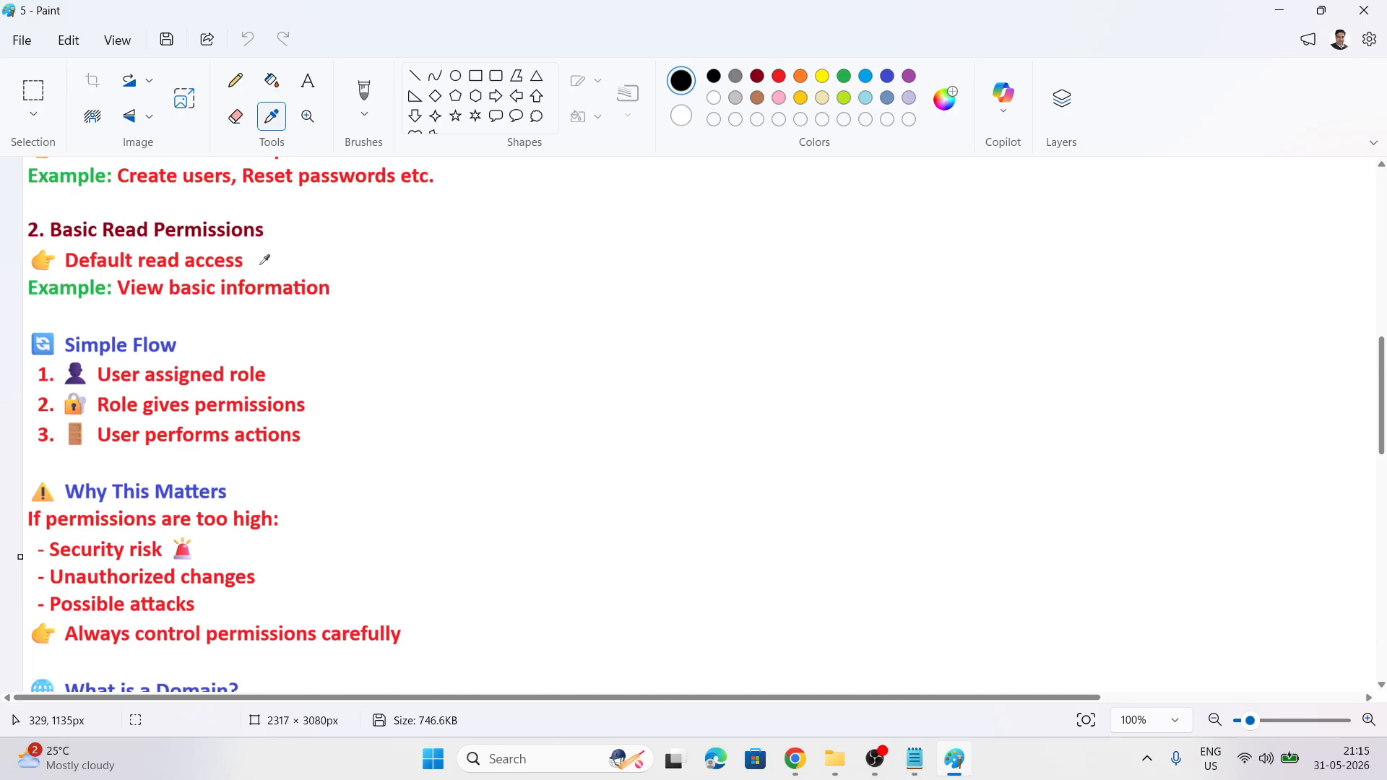
scroll(331, 343, "down", 1)
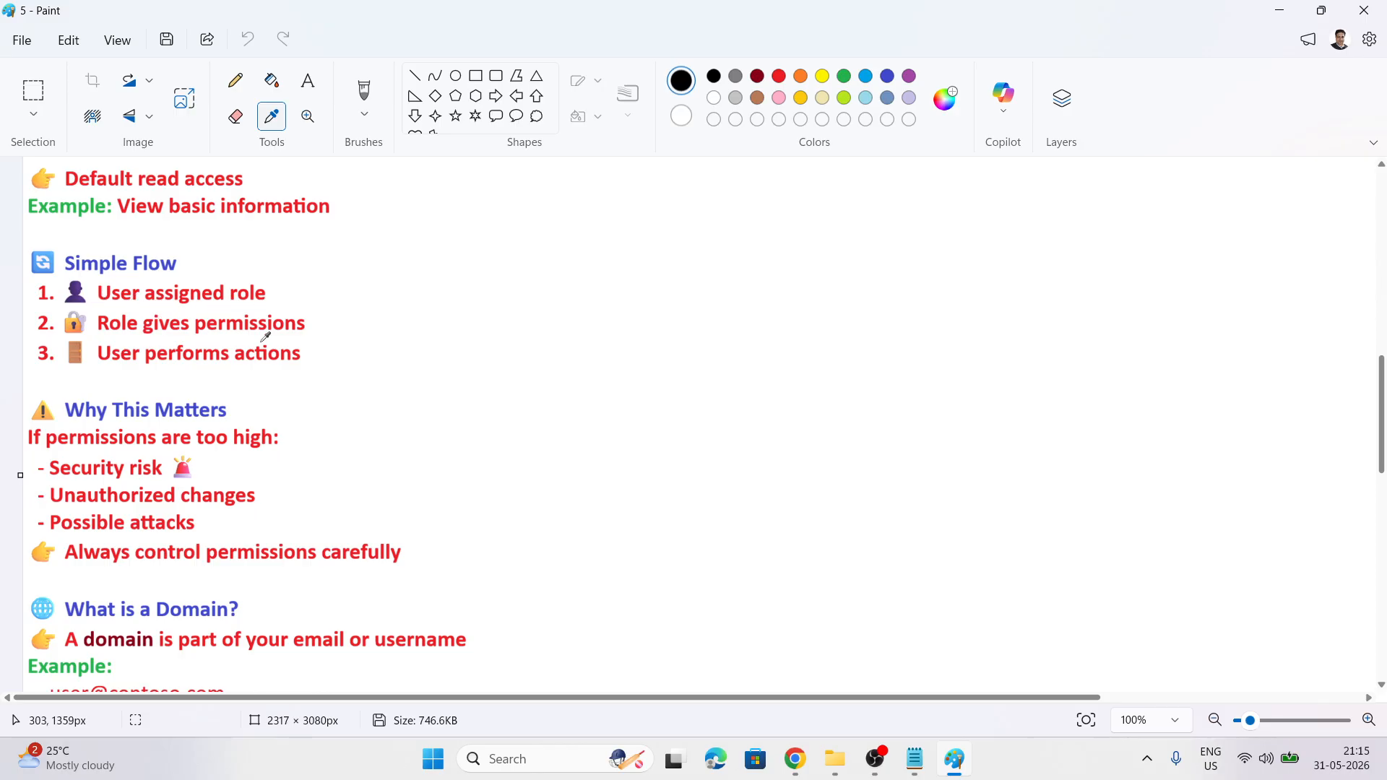
scroll(403, 373, "down", 2)
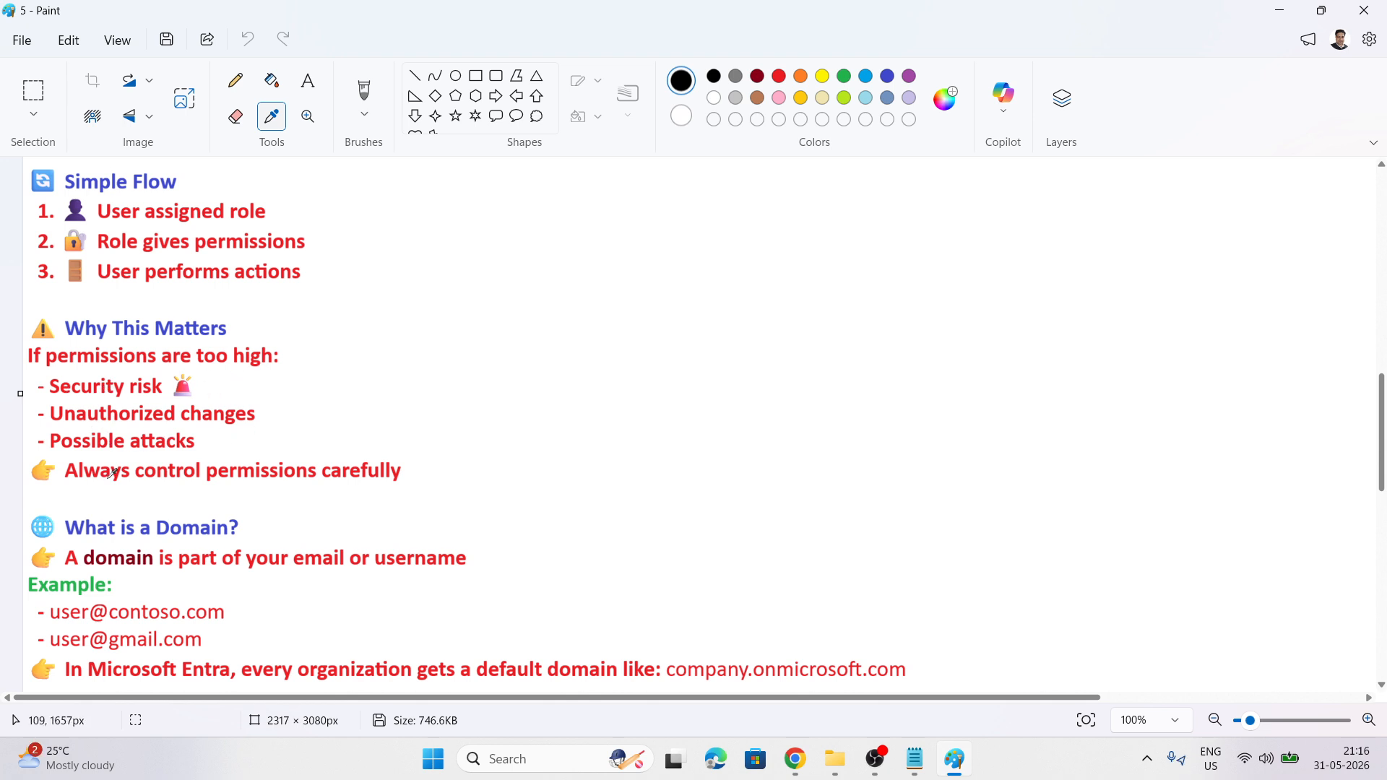
scroll(441, 468, "down", 3)
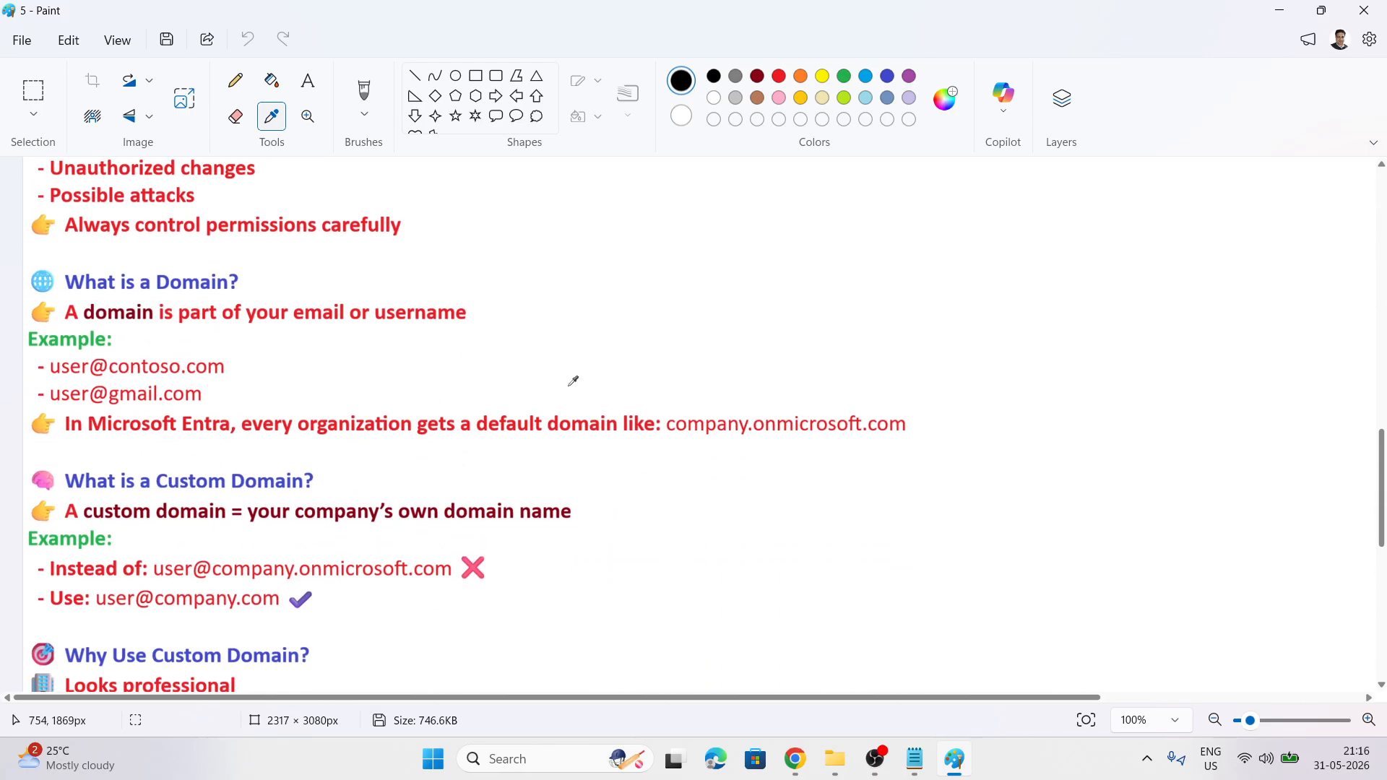
key("alt+Tab")
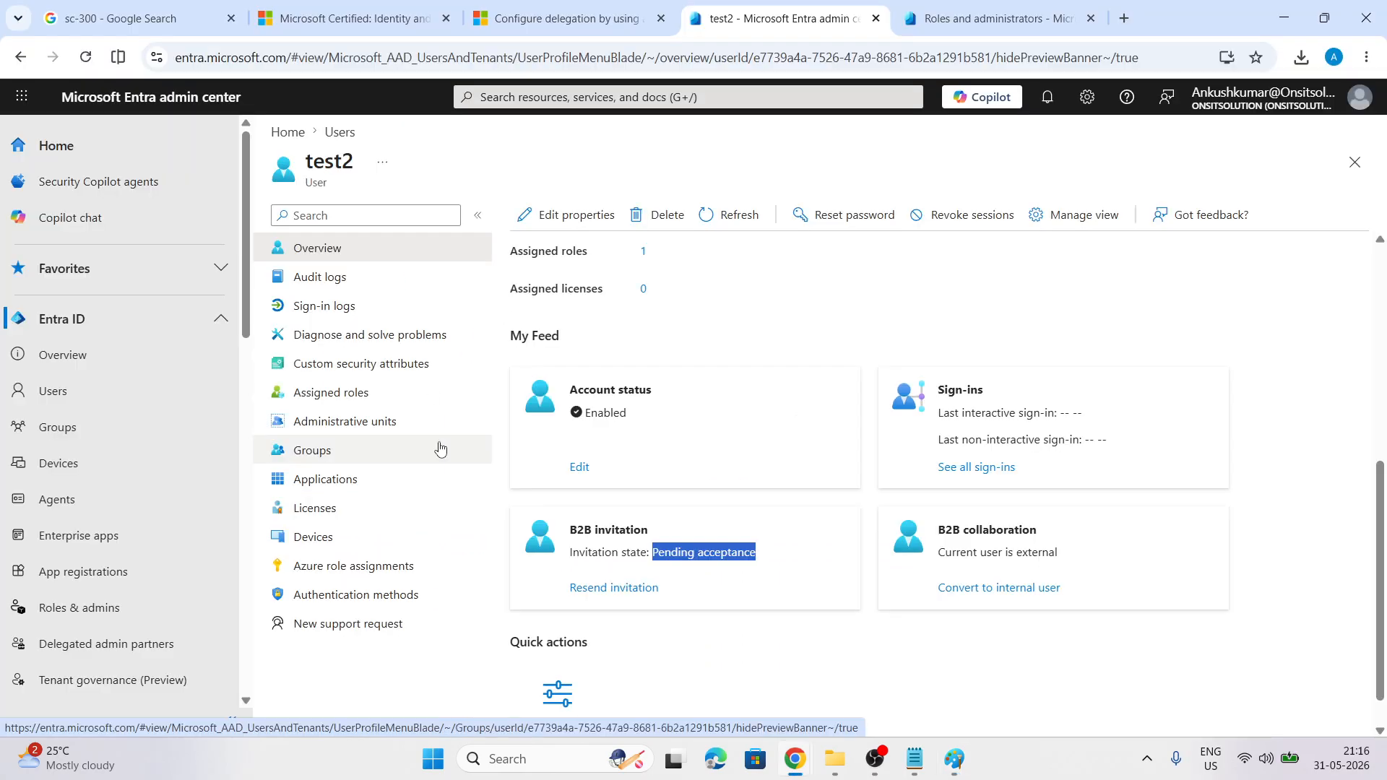
Open Roles & admins to list all built-in roles, starting with Agent ID Administrator
scroll(148, 436, "down", 4)
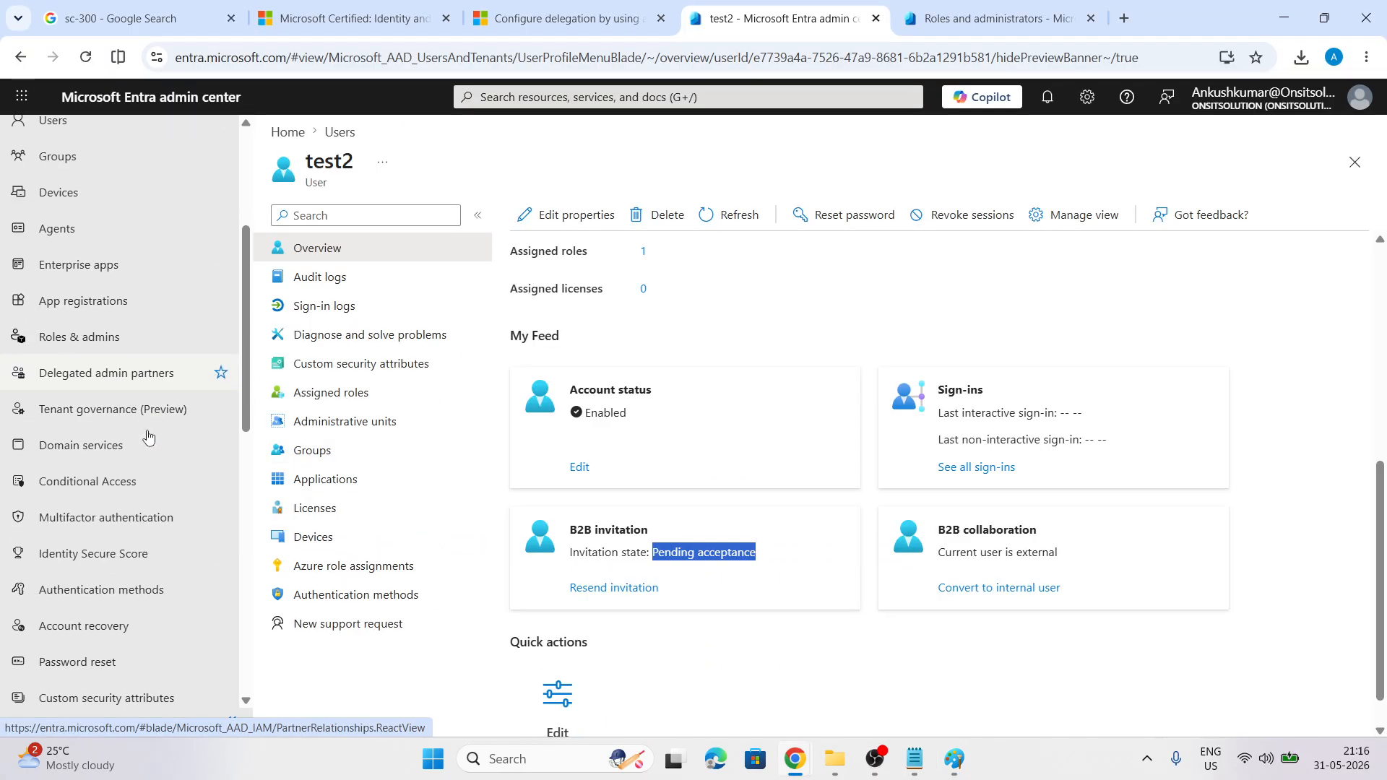
left_click(75, 337)
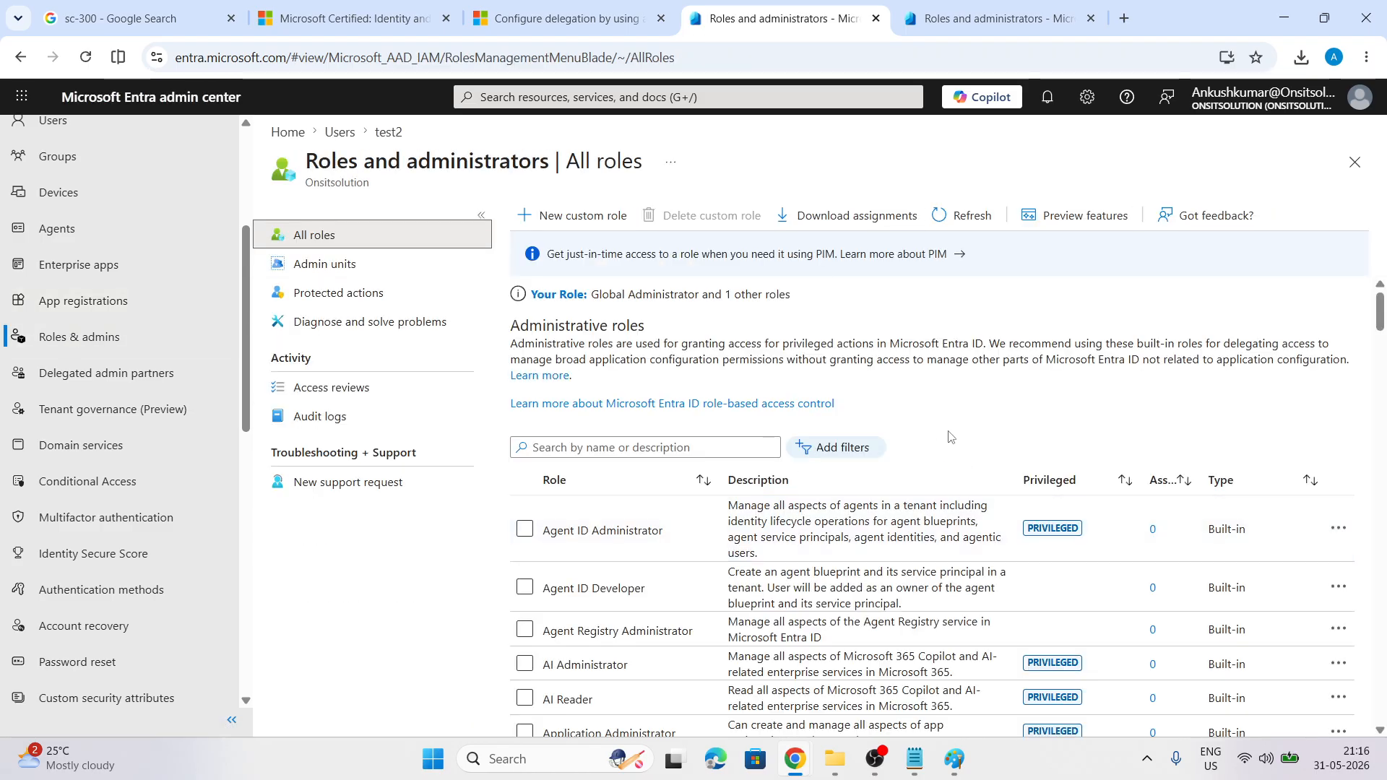
scroll(995, 431, "down", 3)
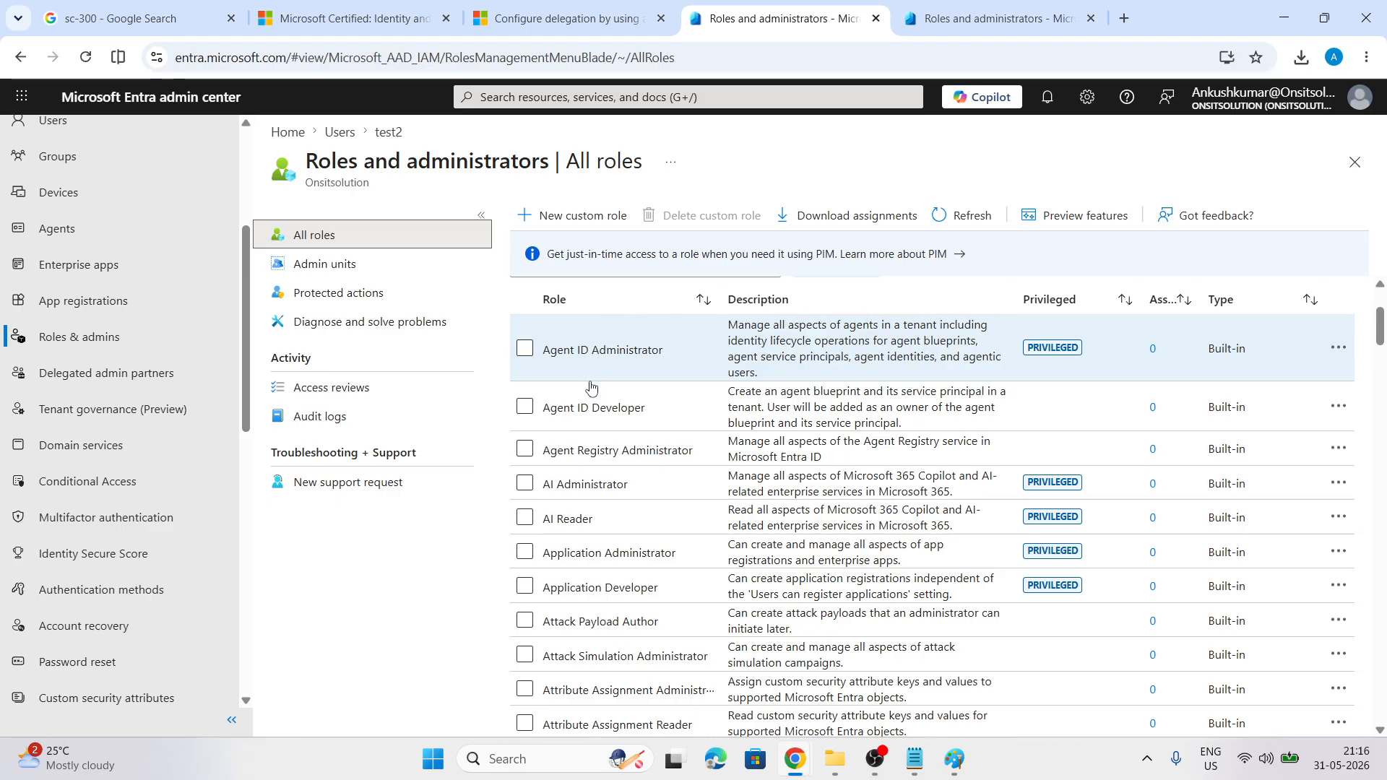
Open the Agent ID Administrator role and view its description and summary
left_click(621, 351)
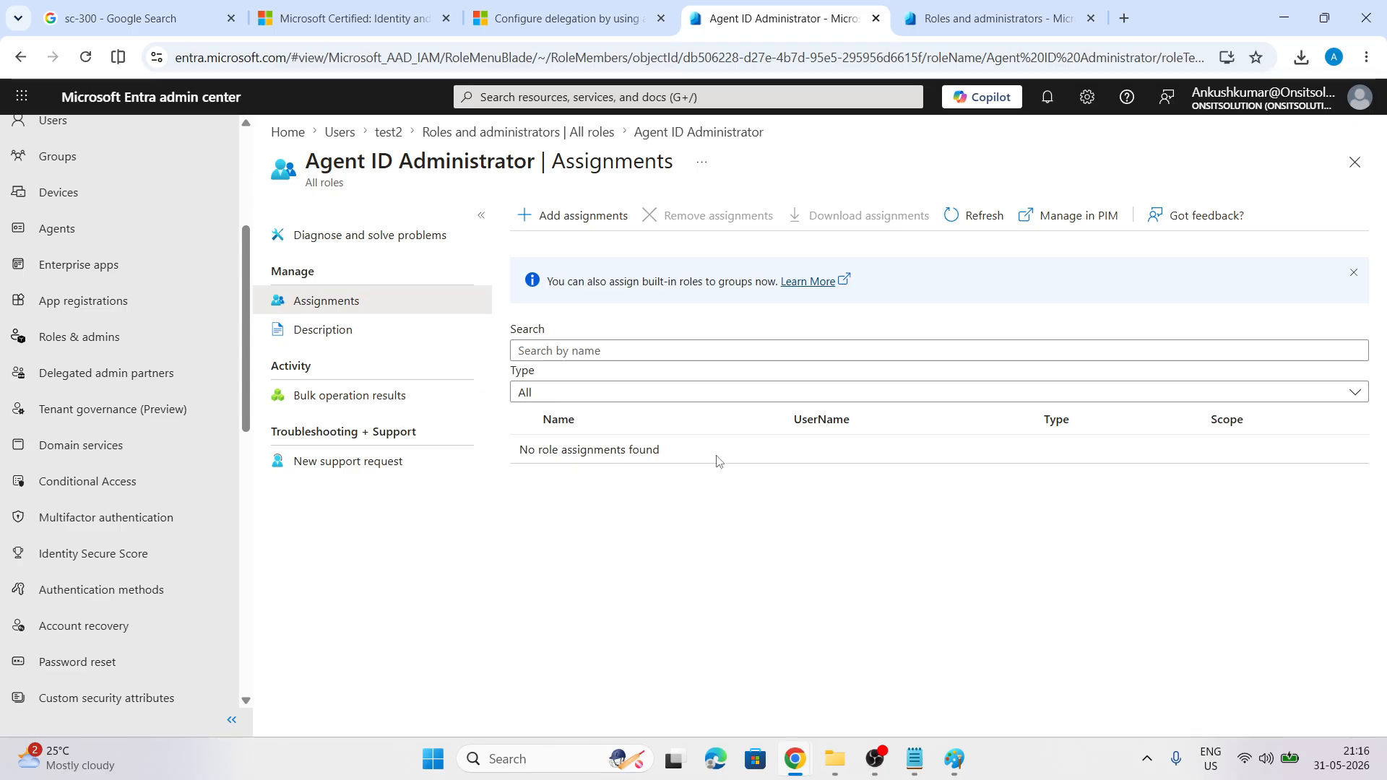
left_click(318, 330)
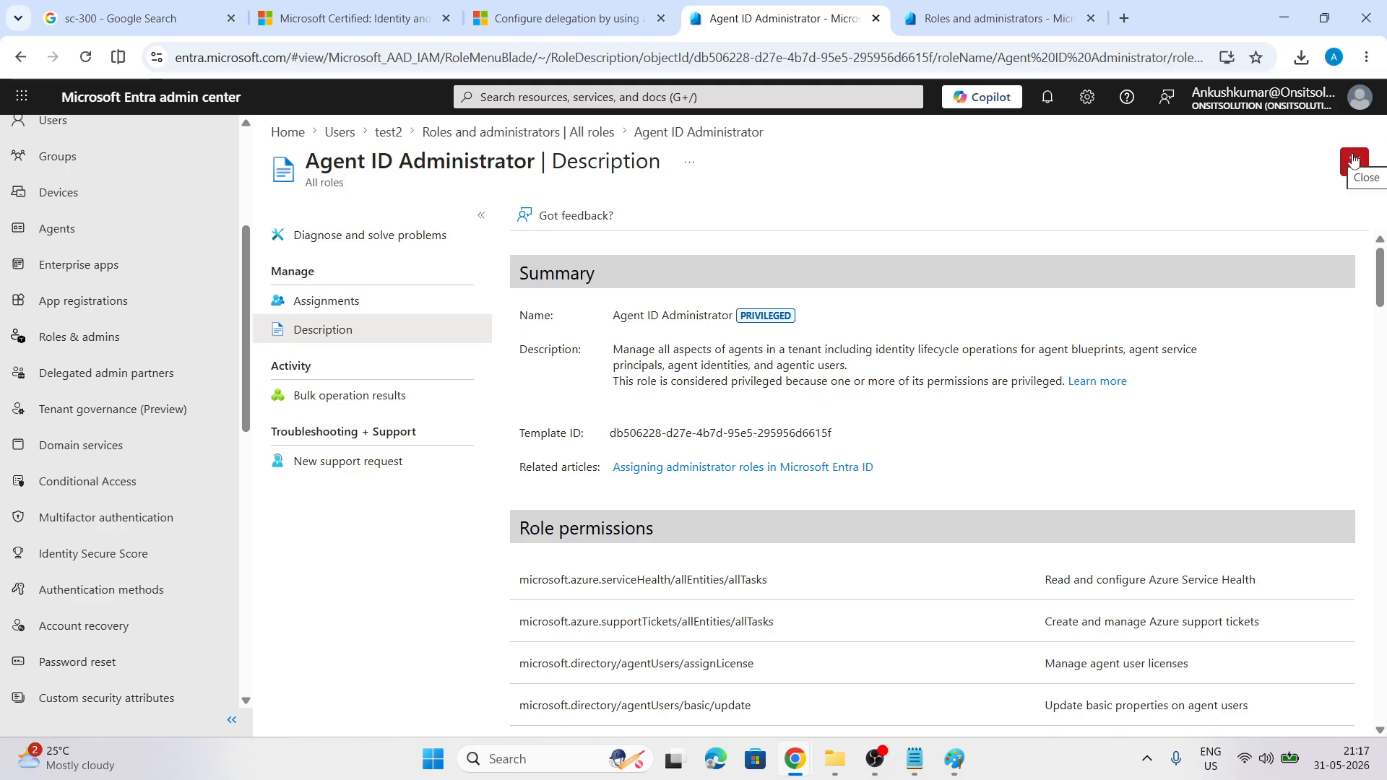
scroll(799, 427, "down", 4)
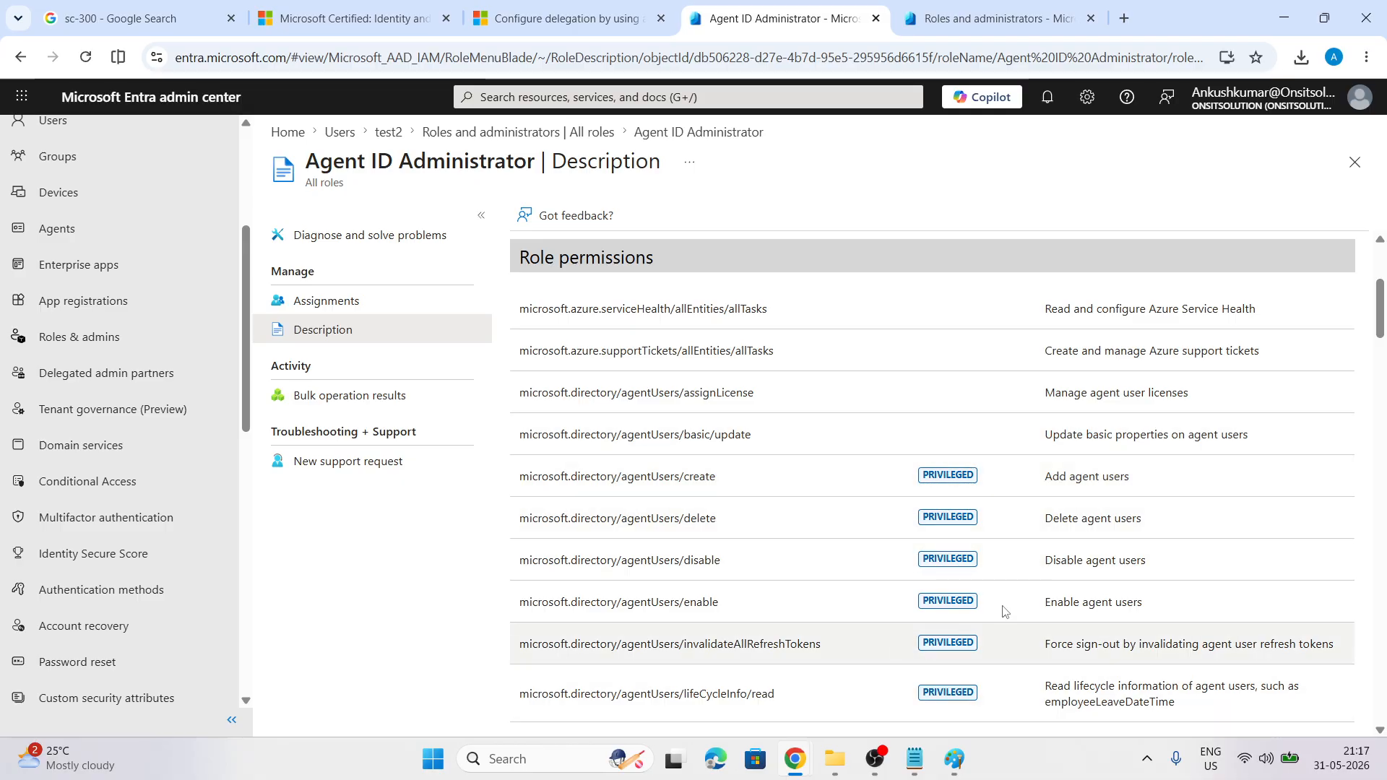
scroll(705, 399, "up", 3)
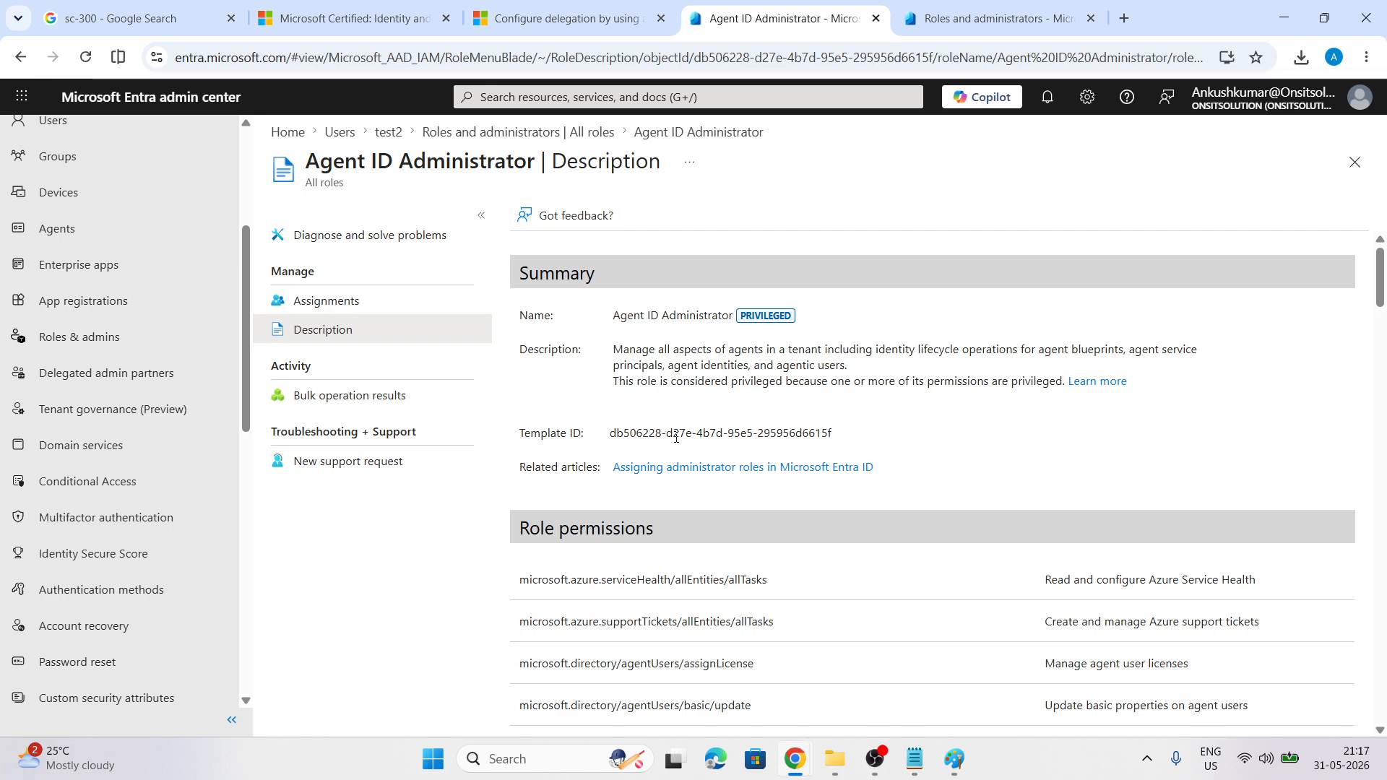
scroll(675, 437, "down", 5)
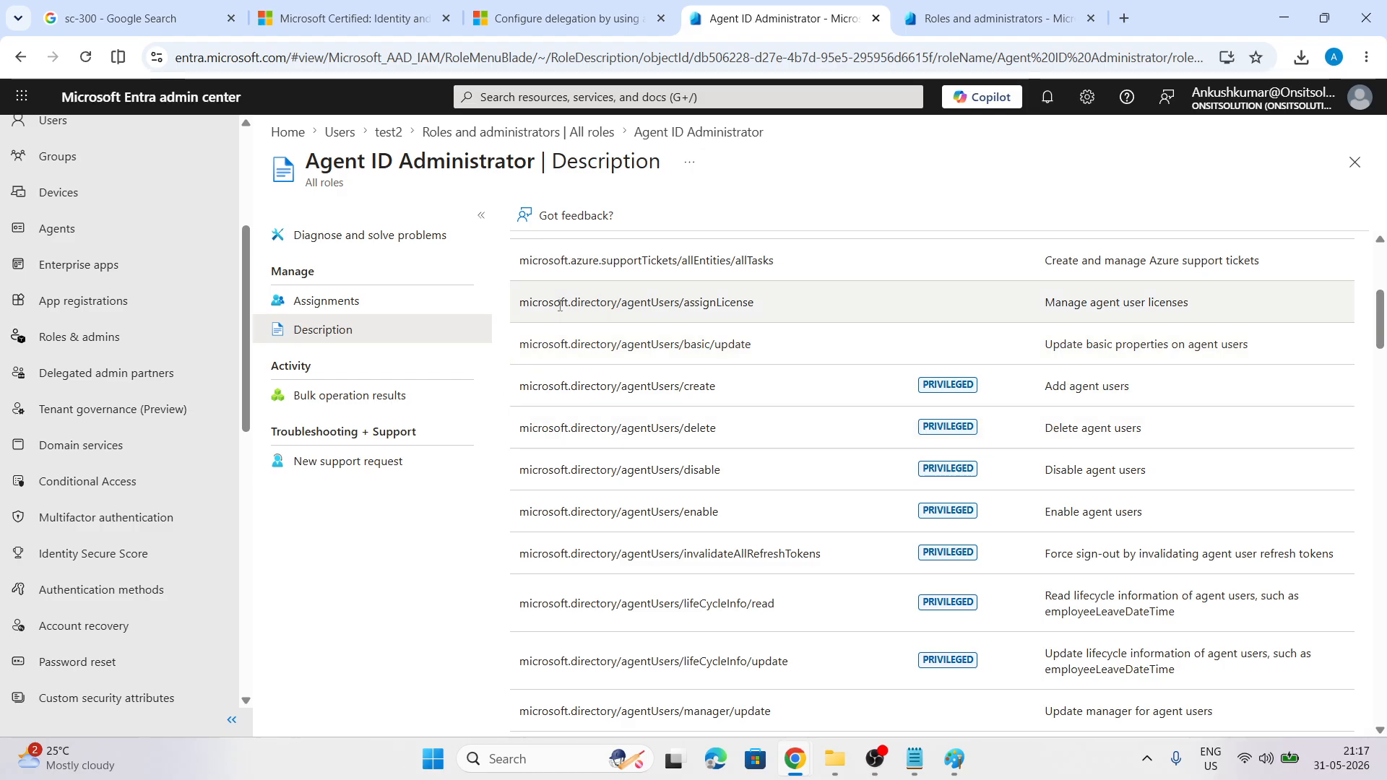
scroll(563, 354, "up", 3)
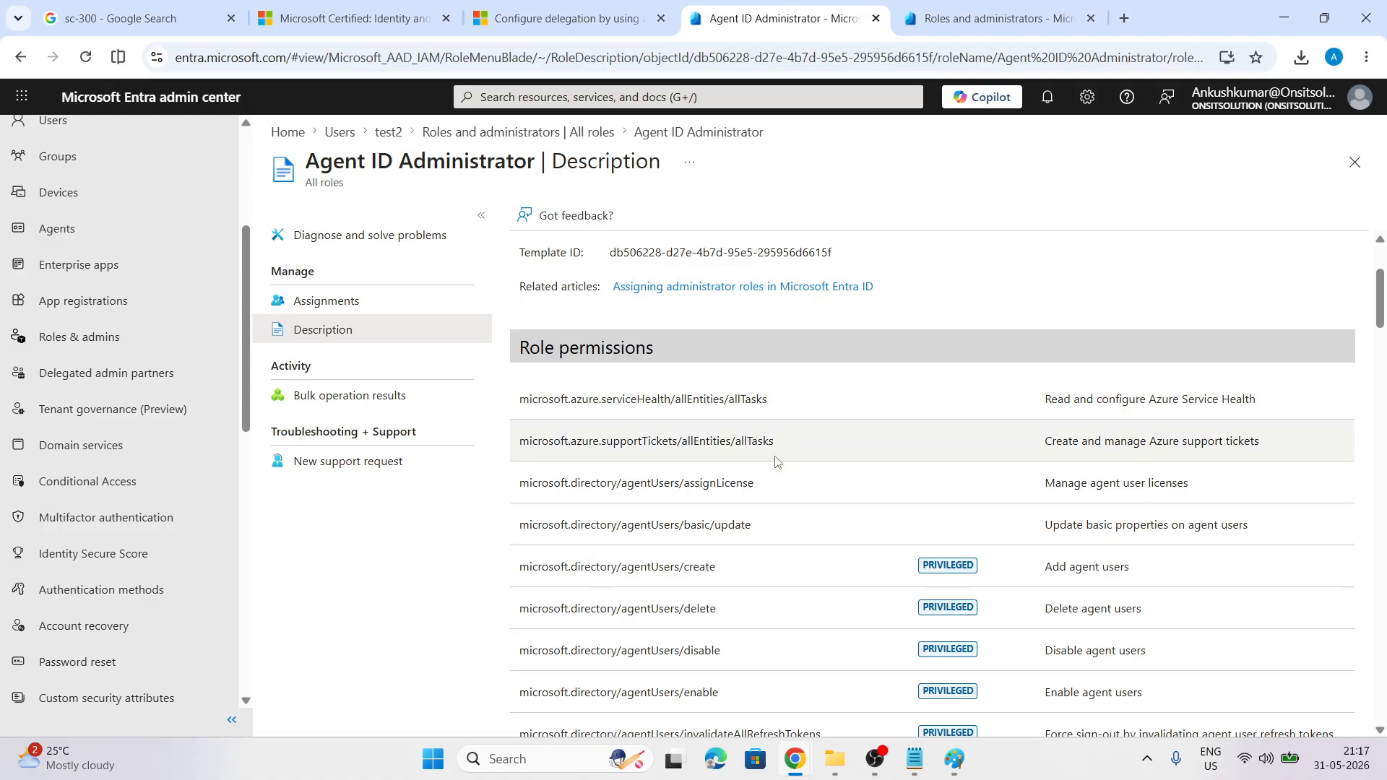
Read through the role's full permissions list, then return to the Paint notes
scroll(774, 459, "down", 2)
scroll(1043, 340, "down", 6)
scroll(1115, 325, "down", 15)
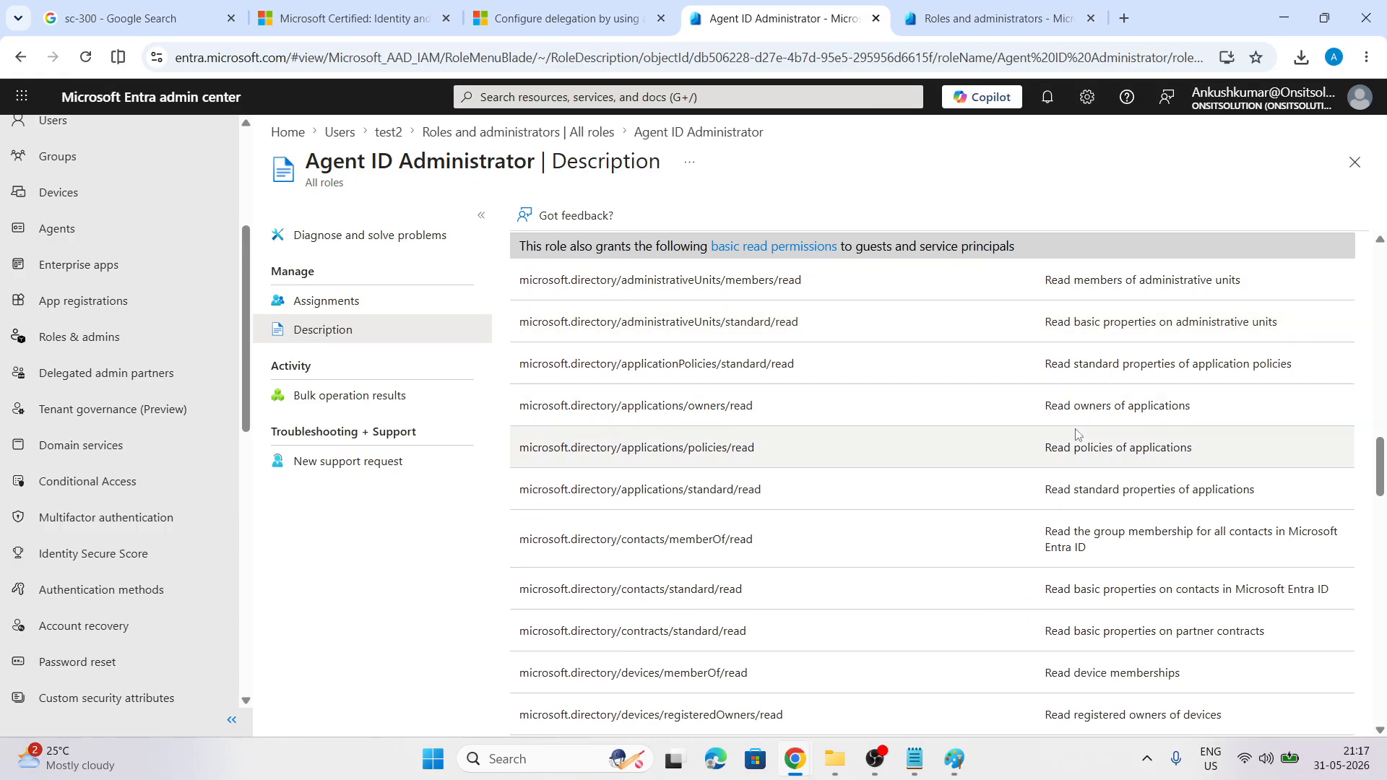
scroll(1076, 434, "down", 20)
scroll(1077, 433, "down", 7)
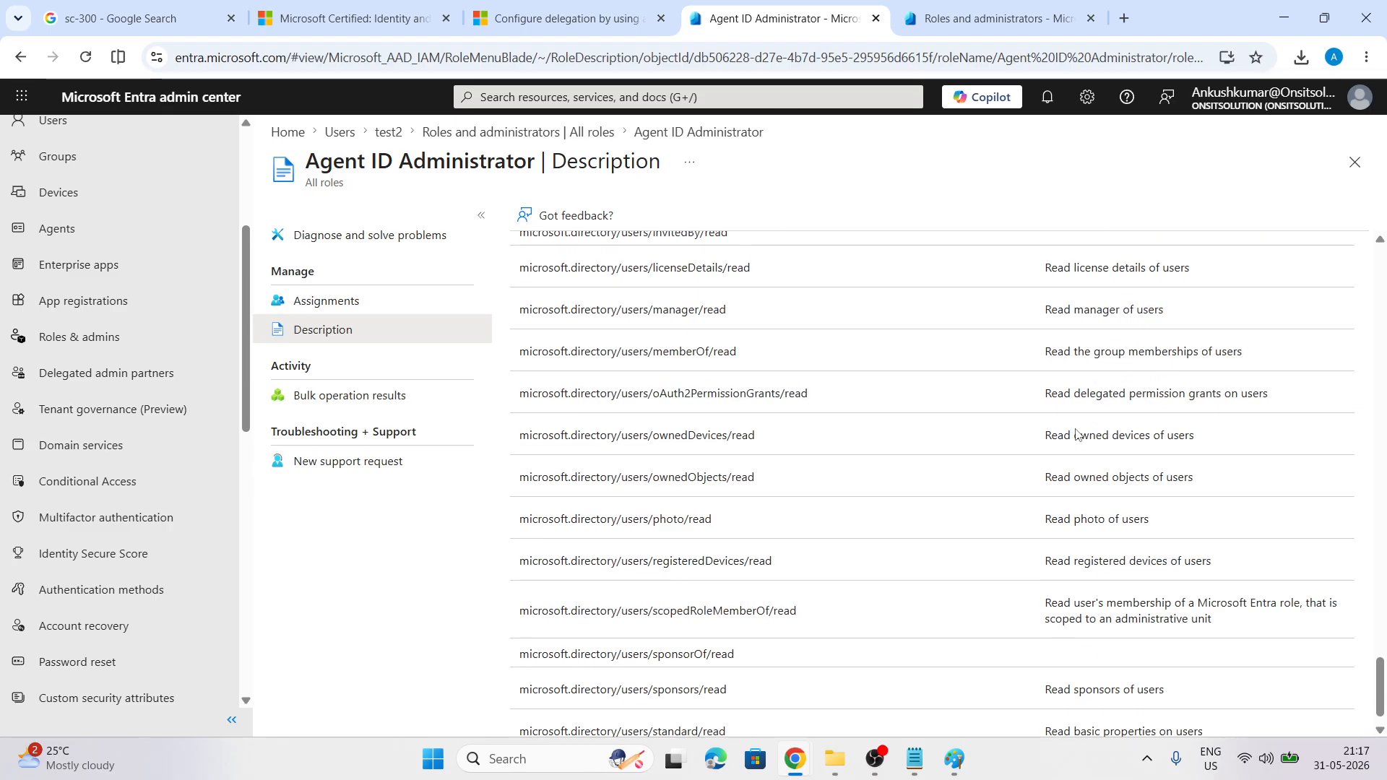
scroll(1077, 434, "up", 13)
scroll(1076, 432, "up", 20)
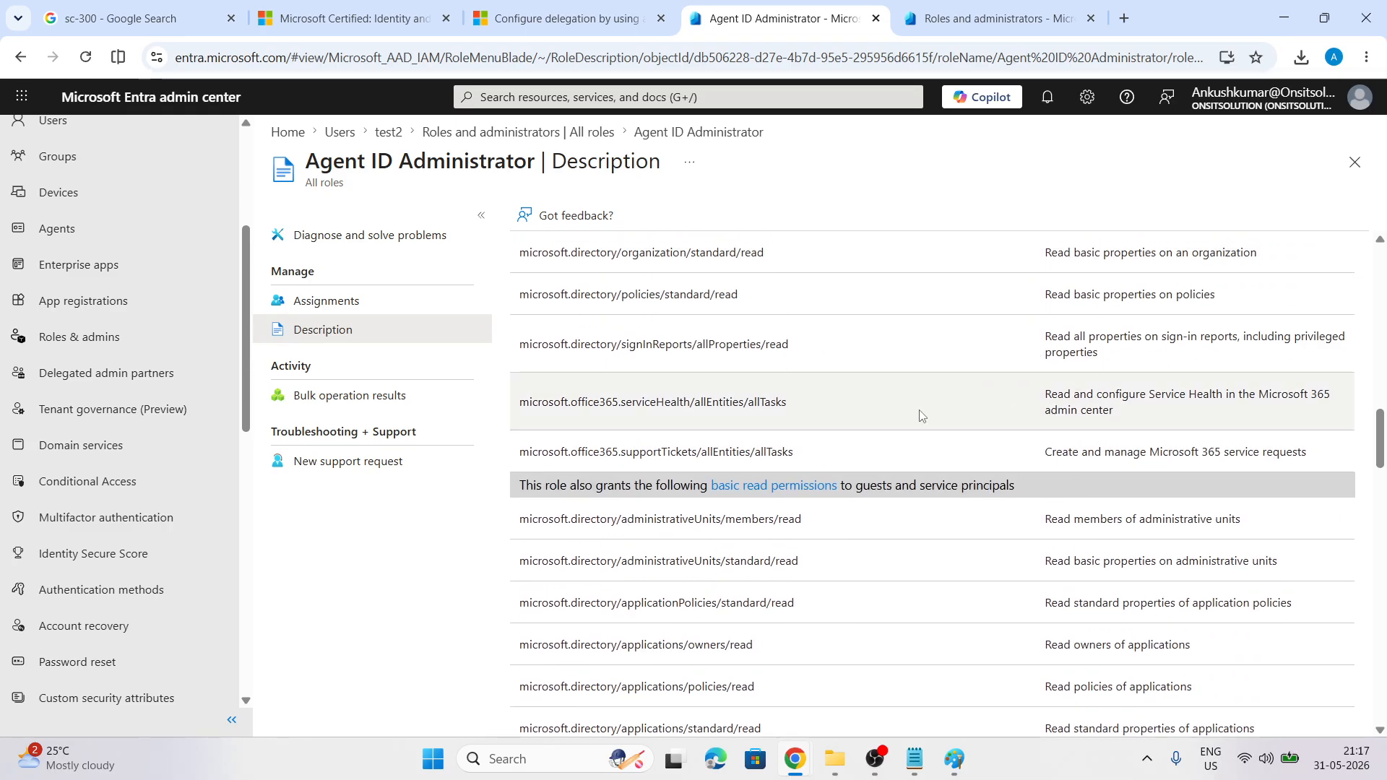
scroll(990, 393, "up", 20)
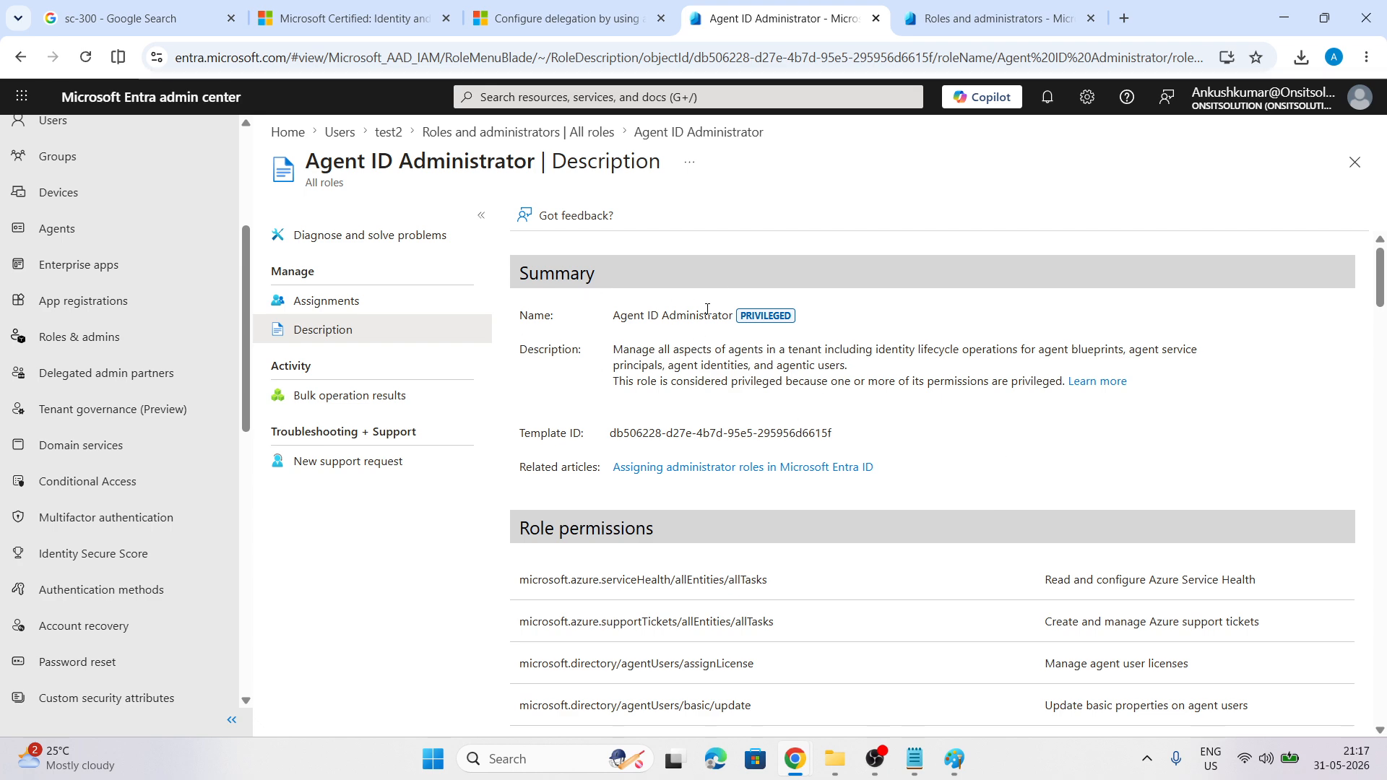
left_click(954, 759)
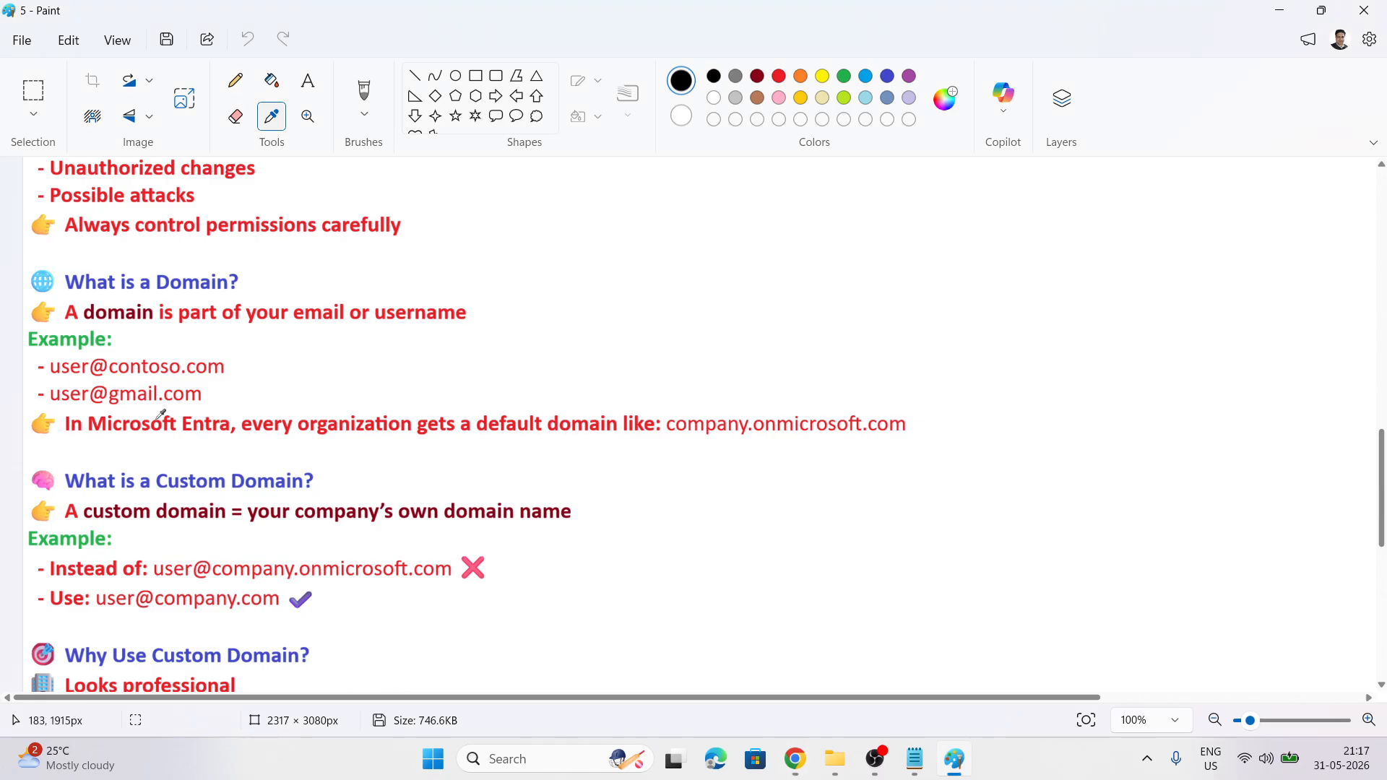
Scroll through the 'Why Use Custom Domain?' and 'Who Can Manage Domains?' notes
scroll(217, 477, "down", 3)
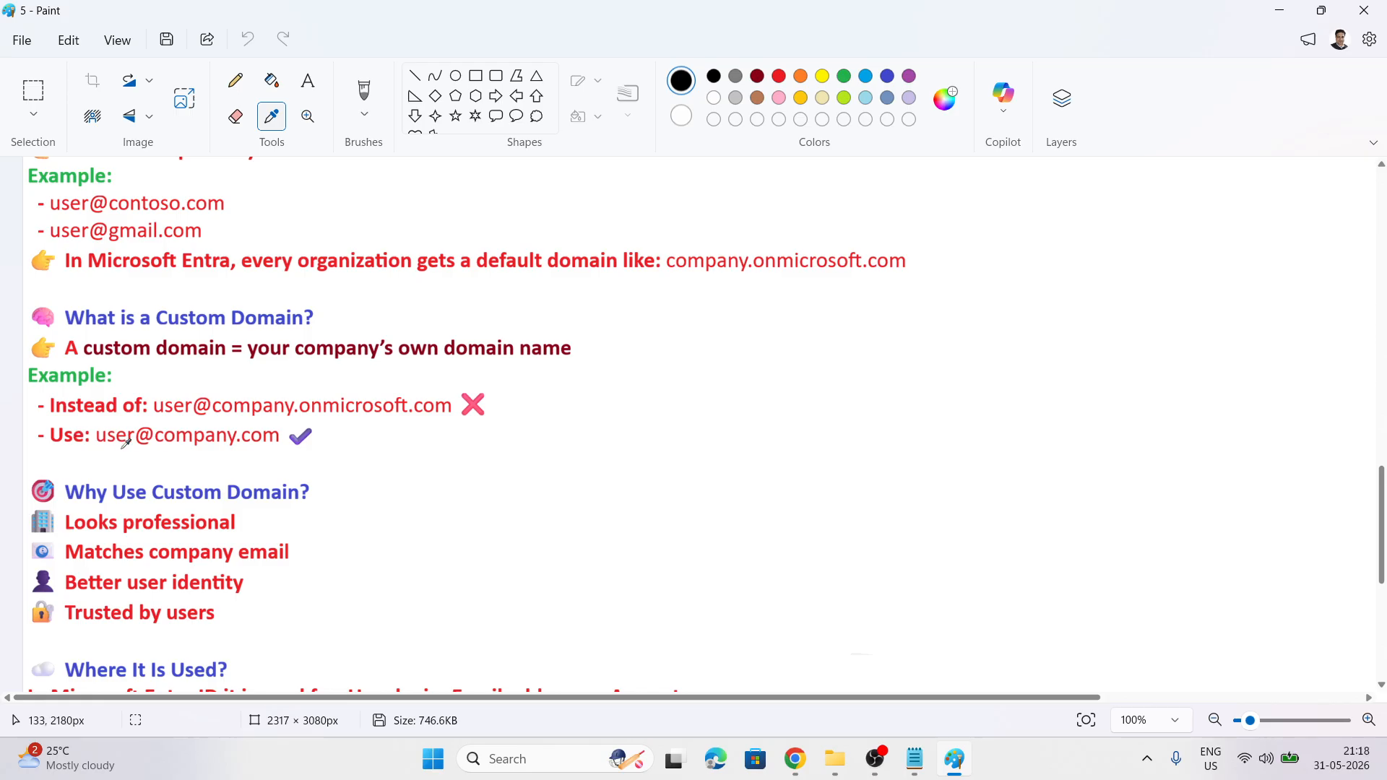
scroll(402, 443, "down", 2)
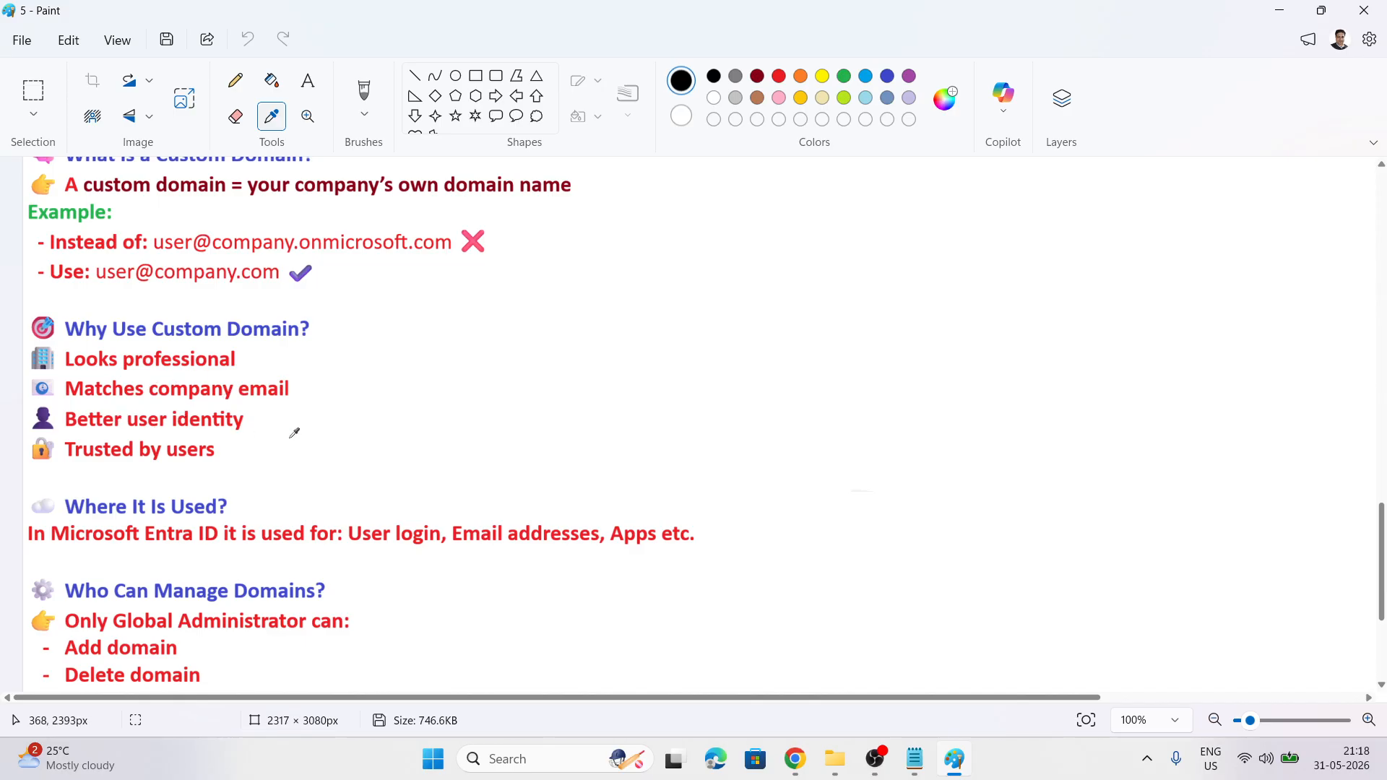
scroll(379, 442, "down", 3)
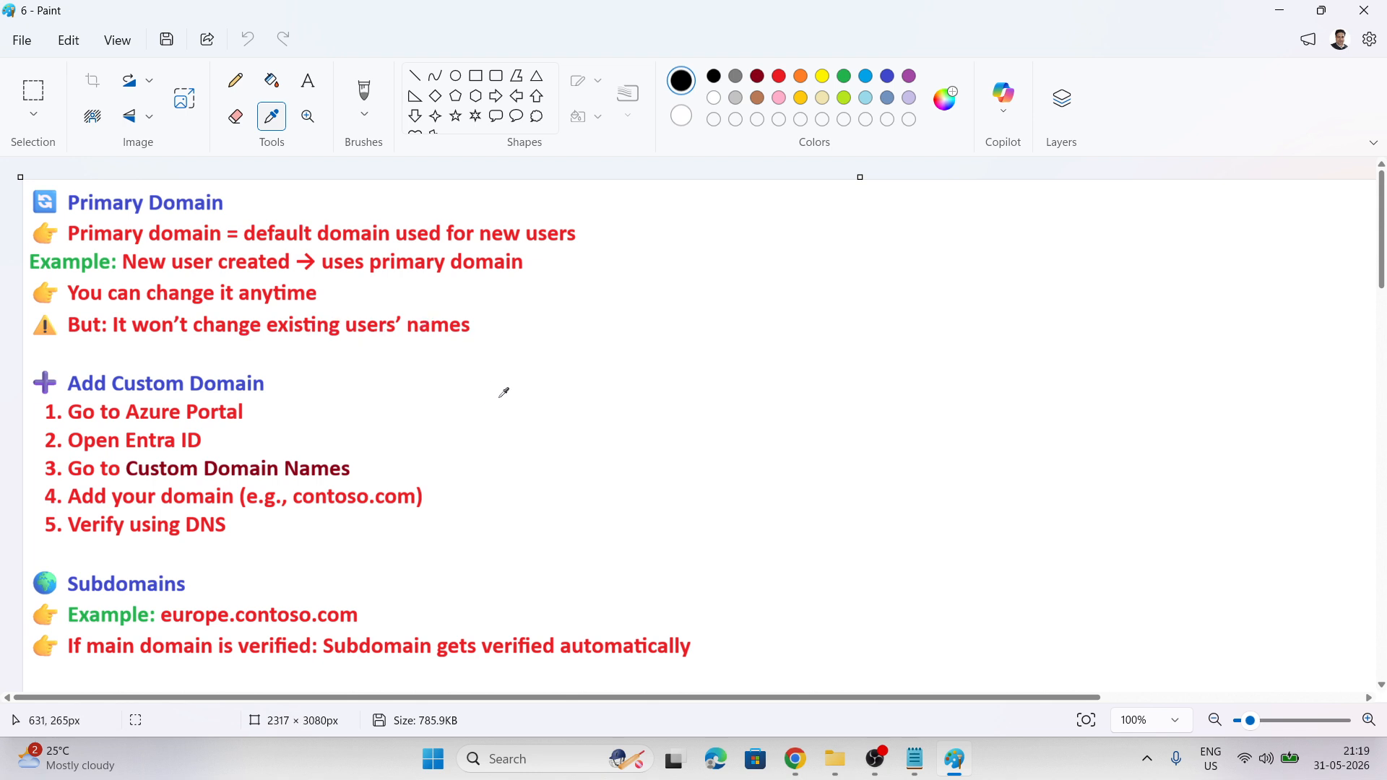
scroll(492, 398, "down", 2)
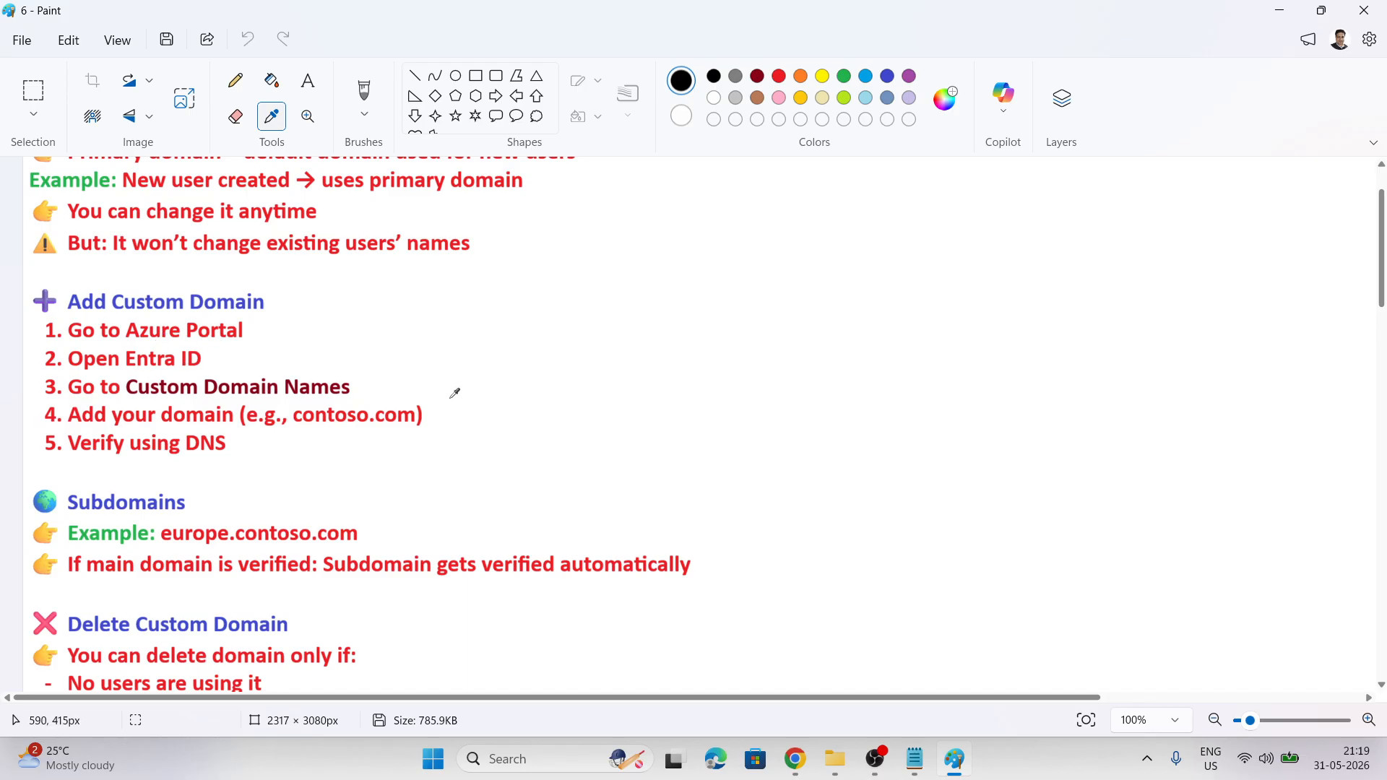
scroll(364, 376, "down", 2)
scroll(438, 364, "down", 4)
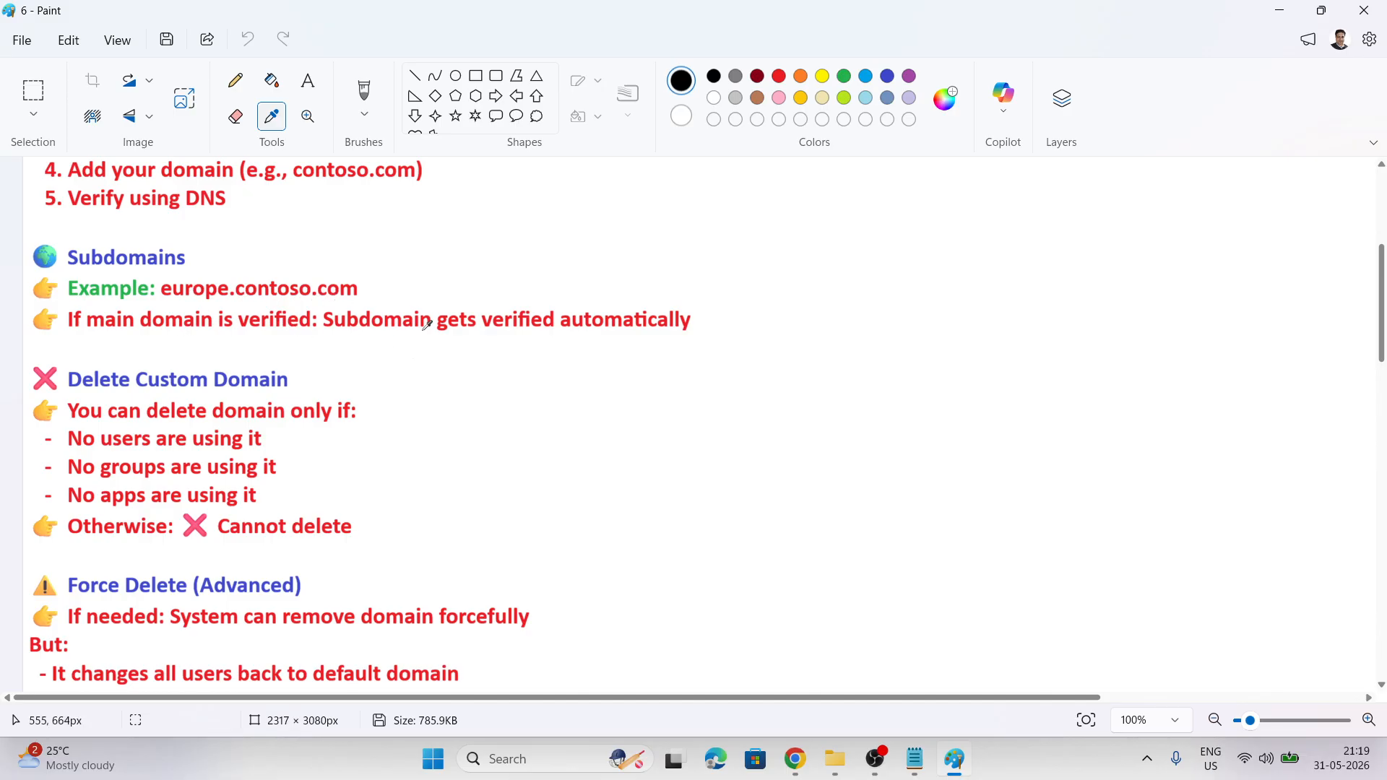
scroll(533, 378, "down", 3)
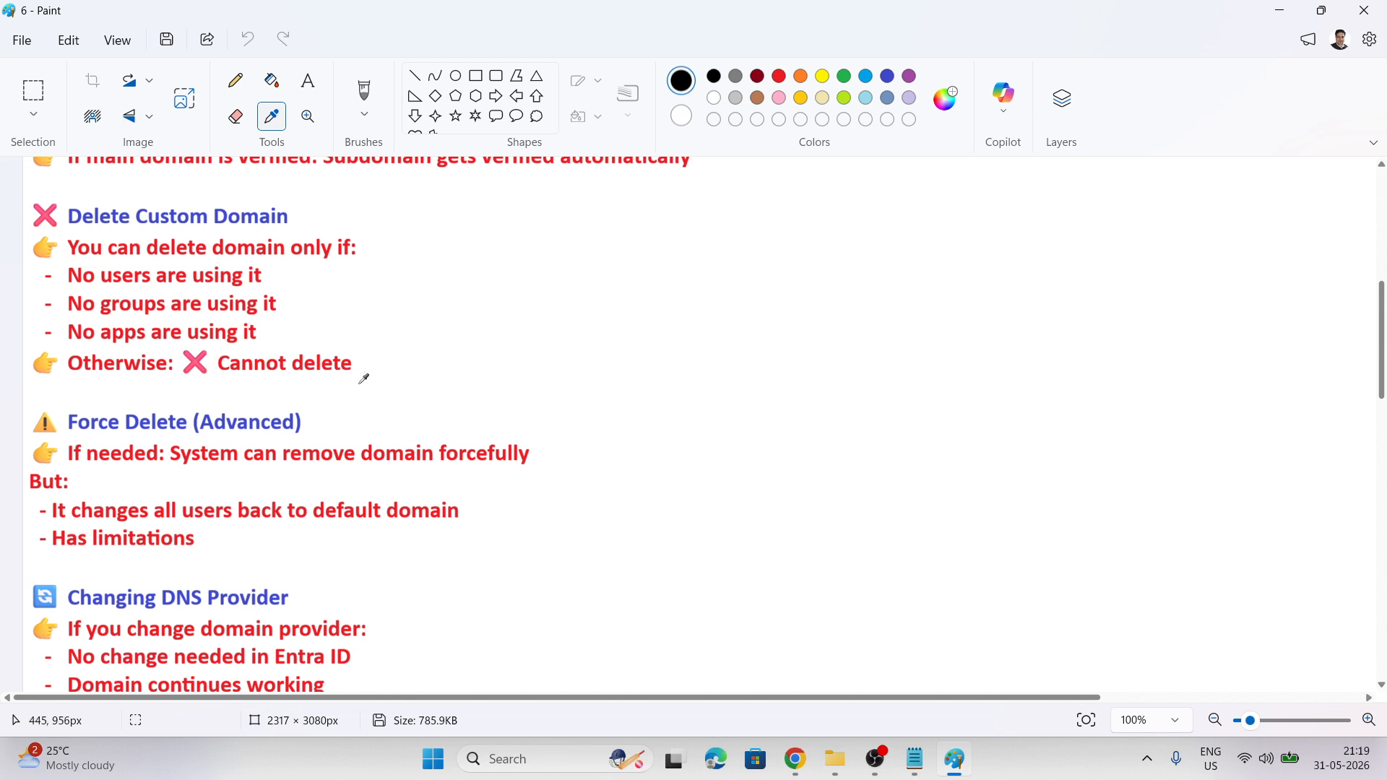
scroll(364, 379, "down", 3)
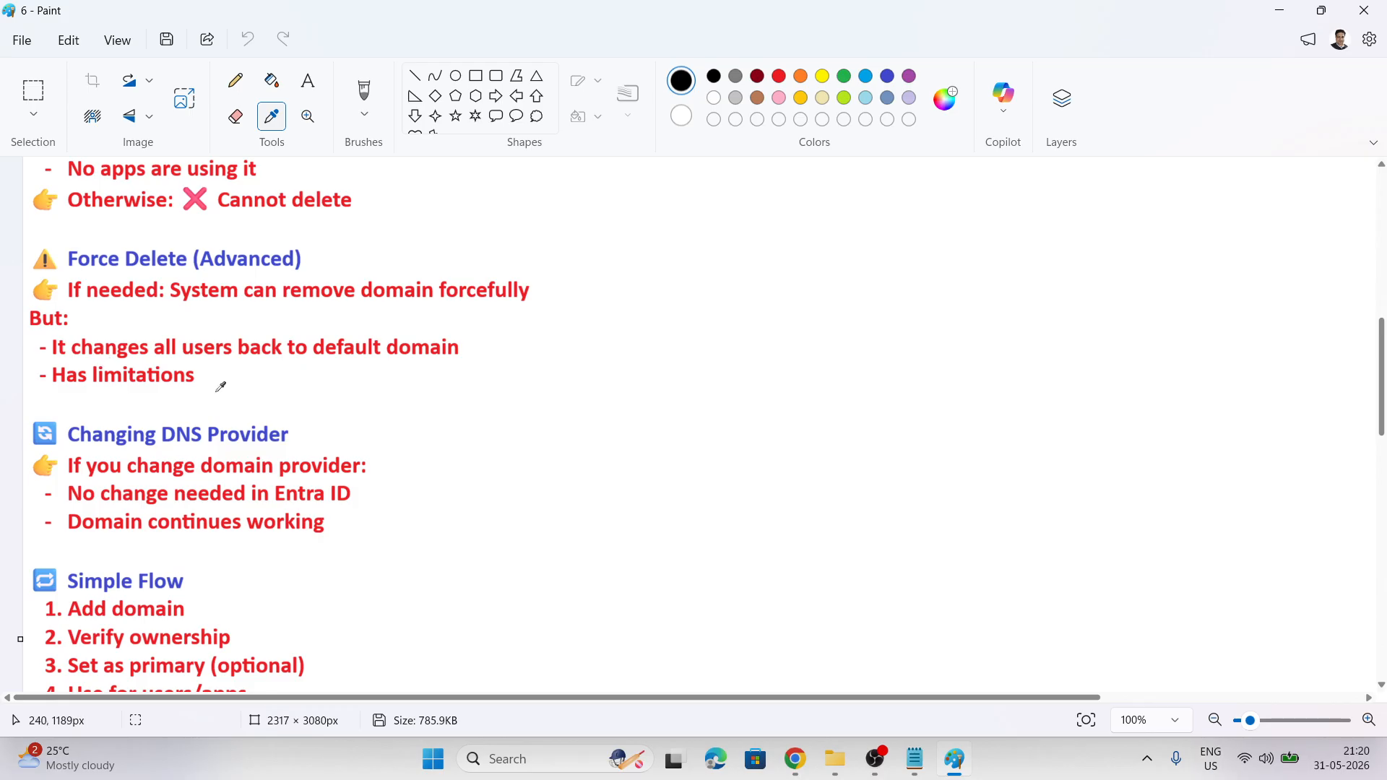
scroll(538, 410, "down", 2)
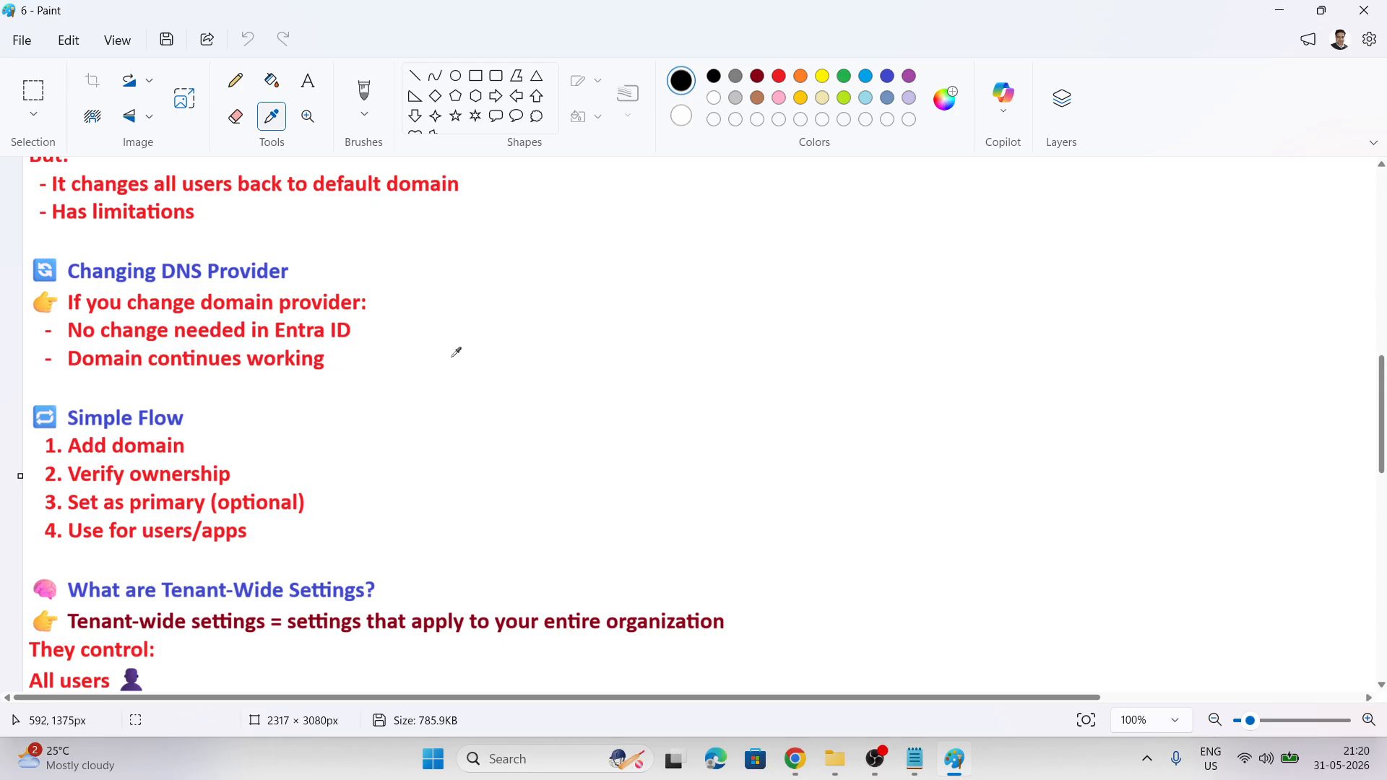
scroll(456, 351, "down", 2)
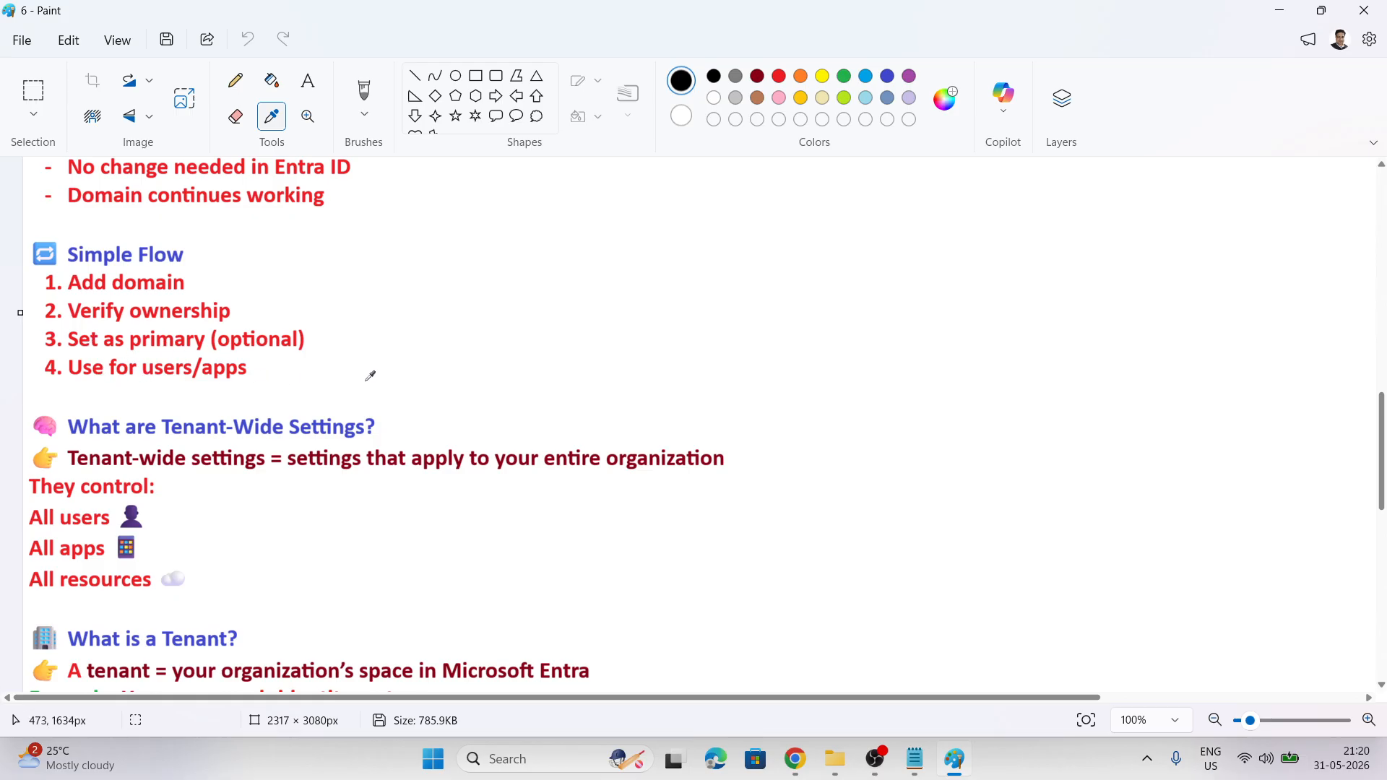
scroll(370, 375, "down", 1)
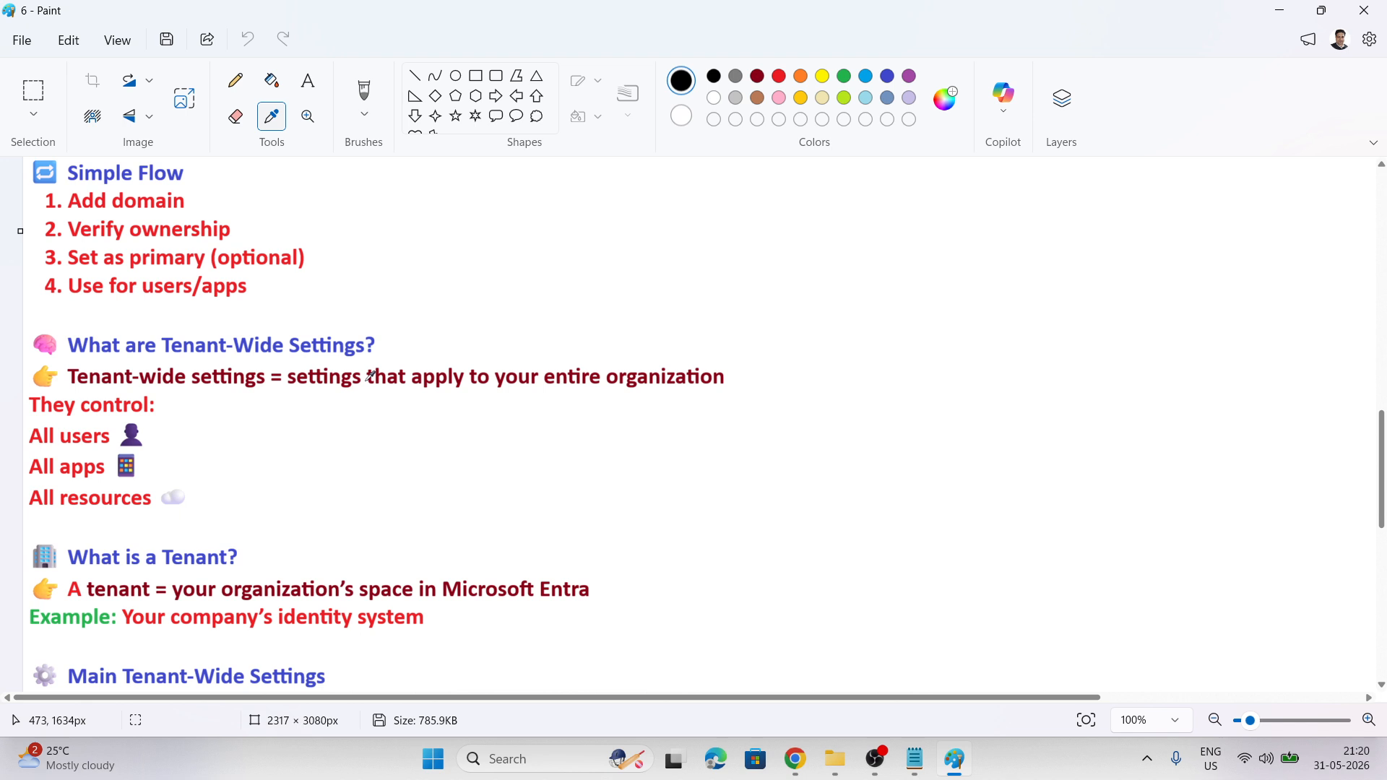
left_click(795, 763)
In a new tab, go to GoDaddy and open My Products for onsitsolutions.shop
left_click(713, 653)
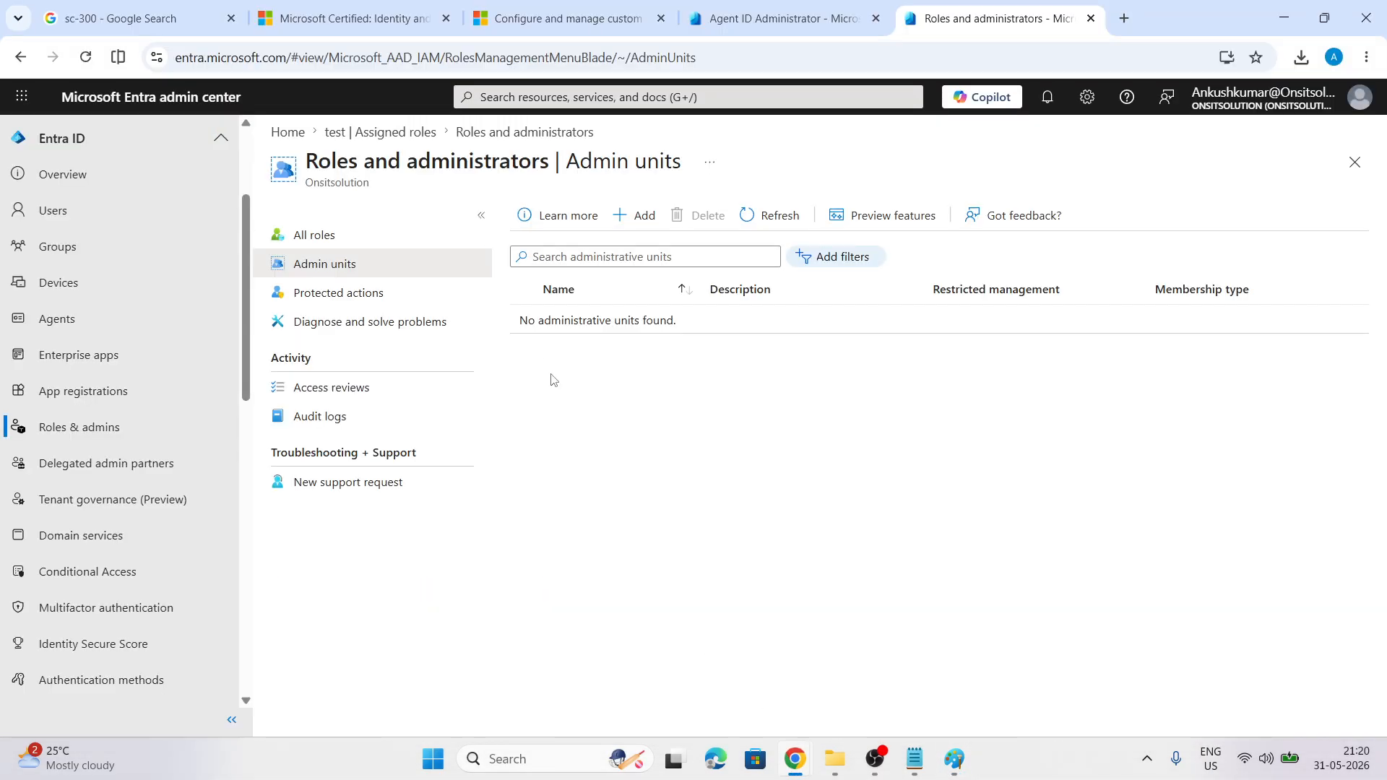
left_click(1122, 20)
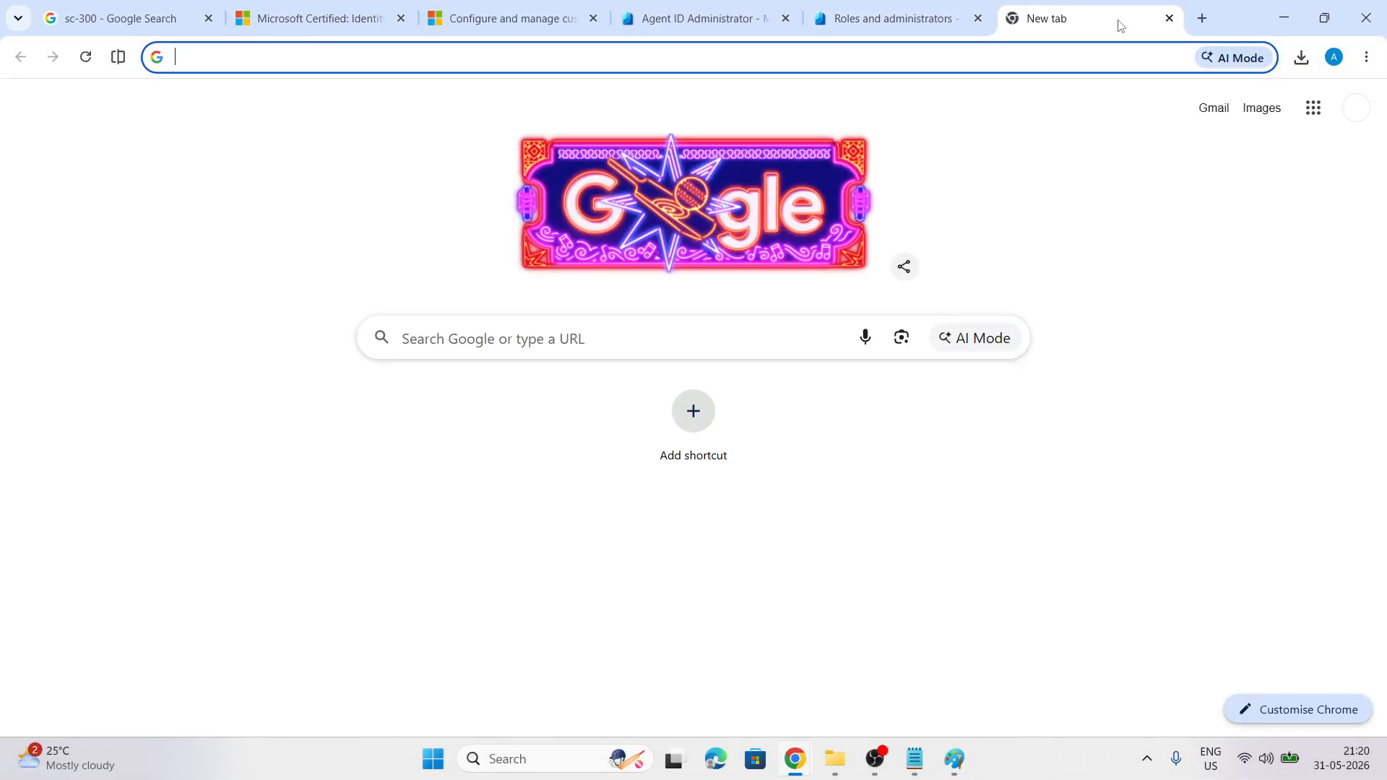
type("go")
key("Return")
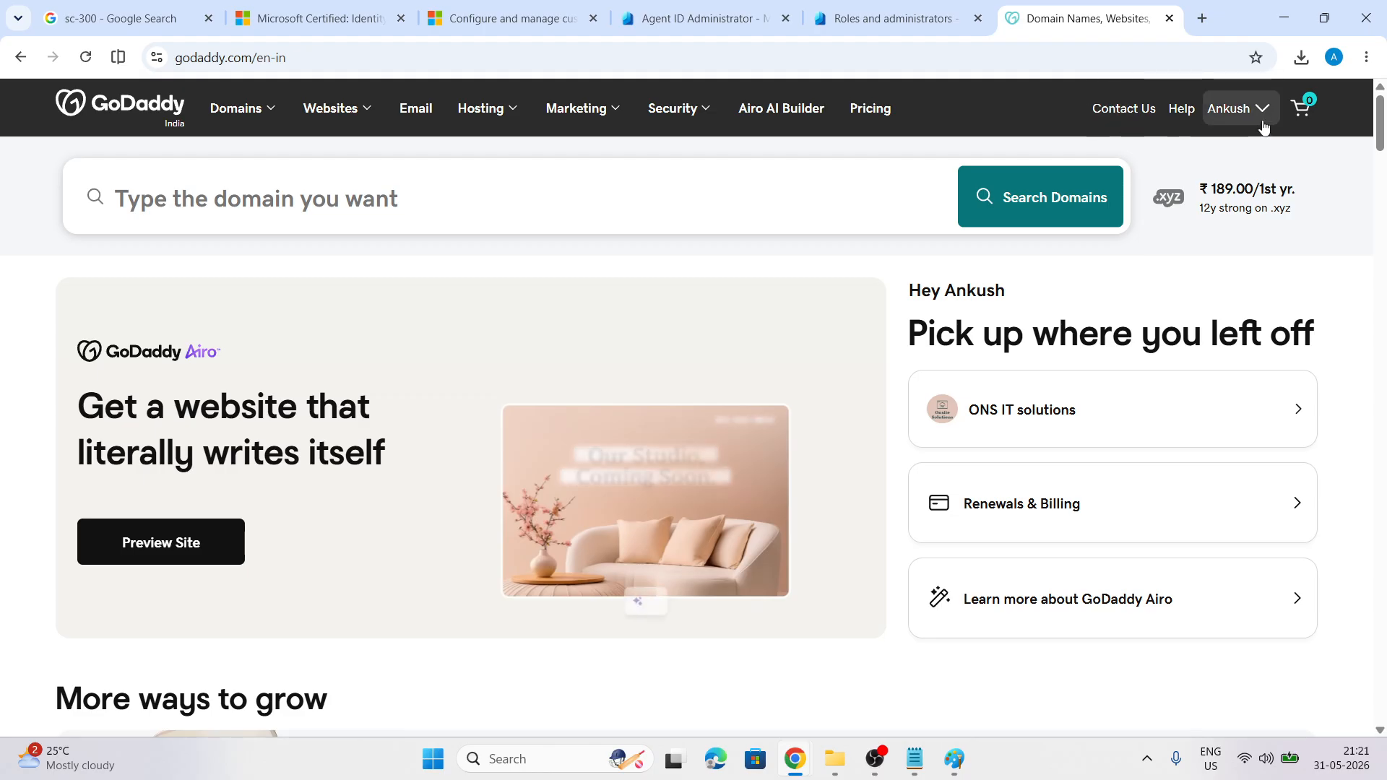
left_click(1236, 108)
left_click(1066, 296)
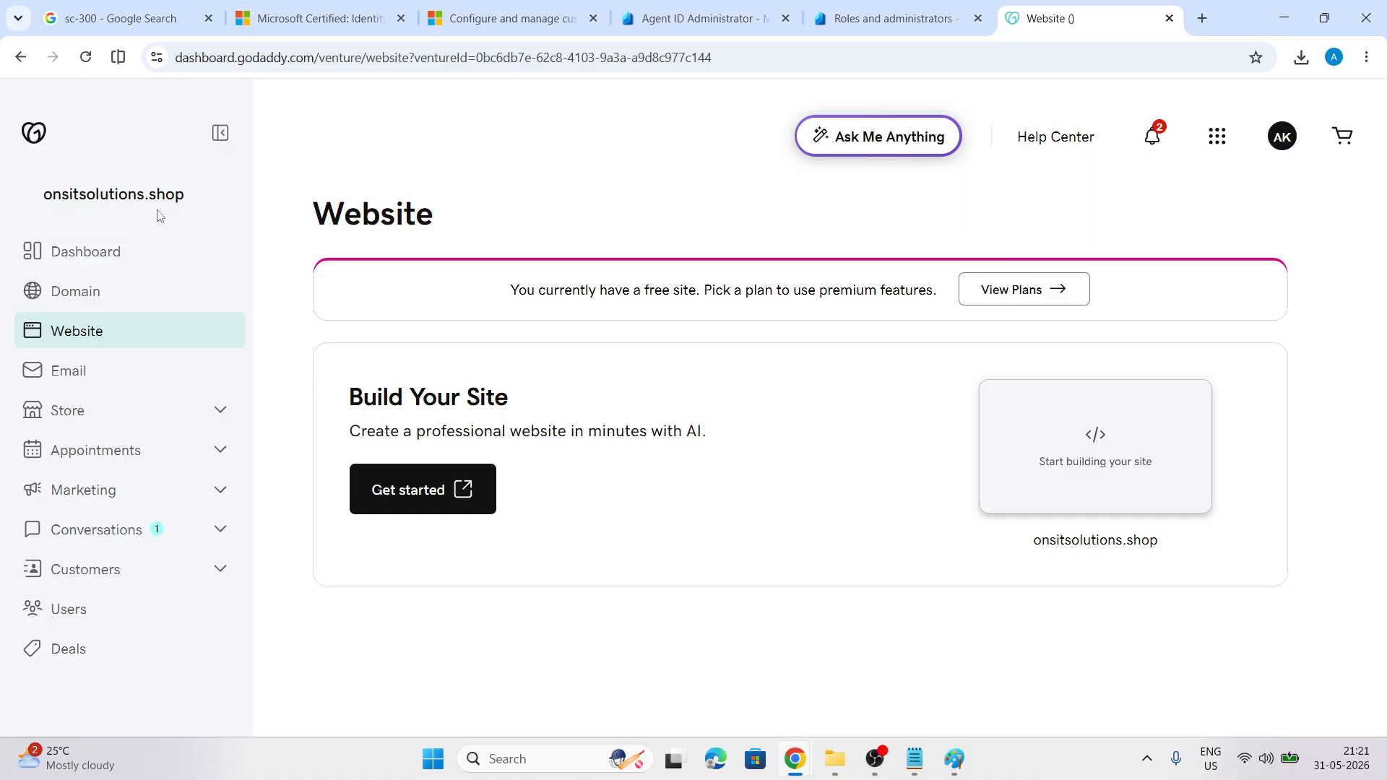
Close the Entra admin units tab and return to the Agent ID Administrator page
left_click(939, 20)
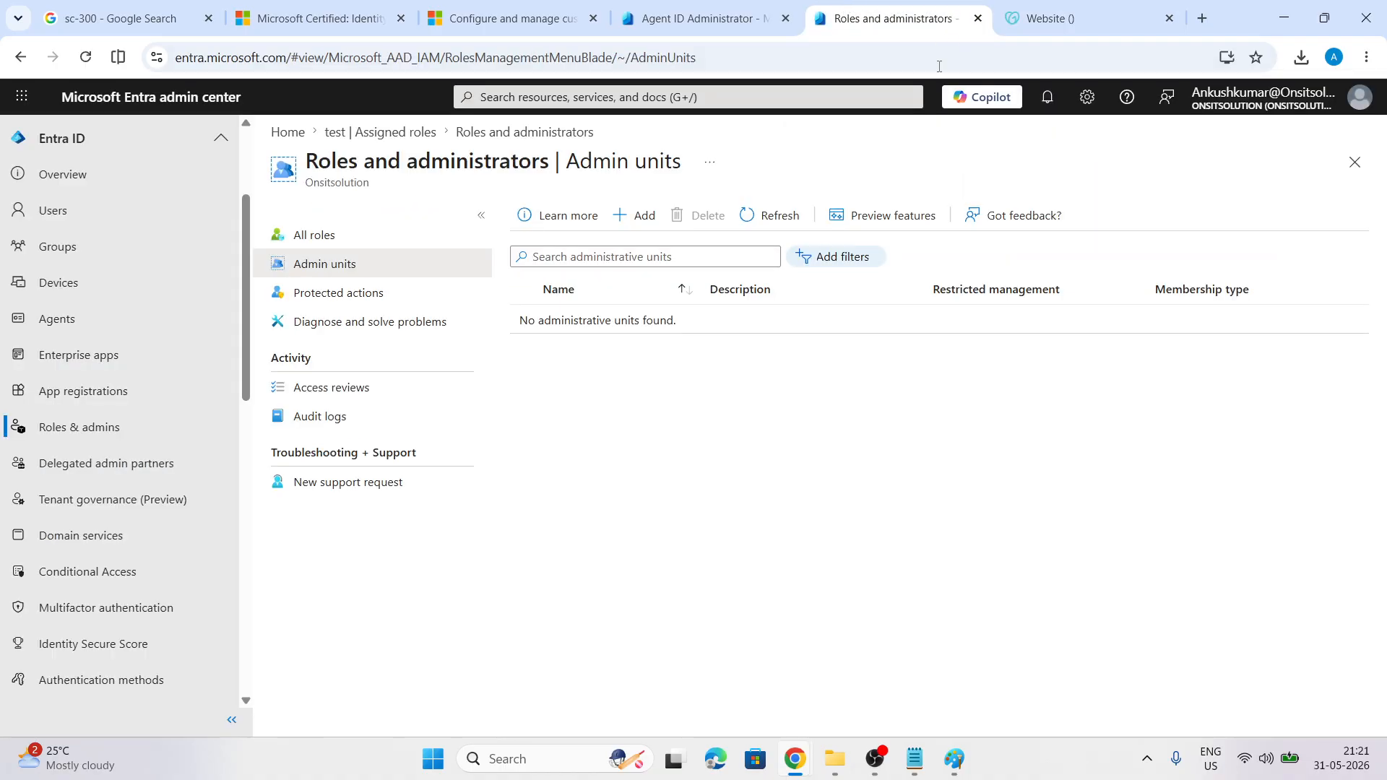
left_click(978, 18)
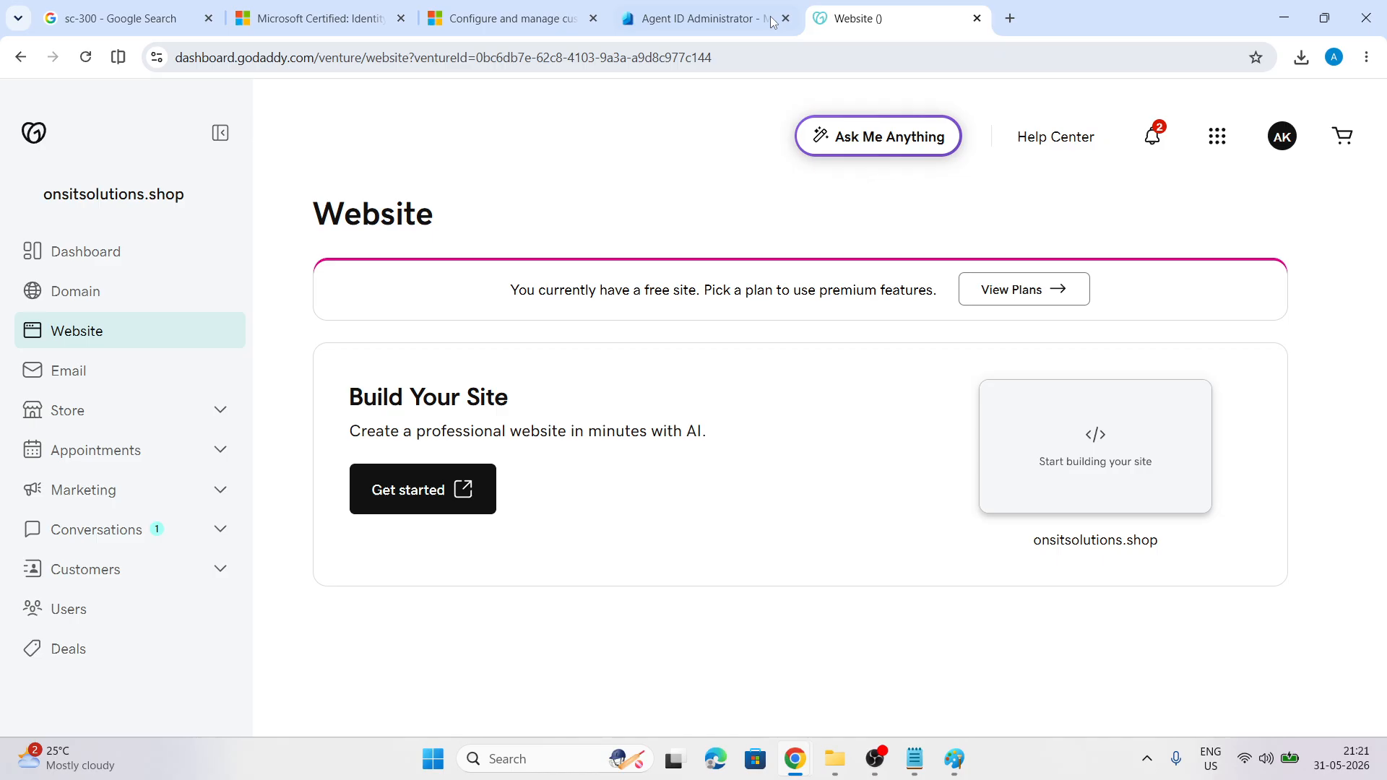
left_click(695, 16)
Open the Custom domain names page, listing Onsitsolution.onmicrosoft.com as primary
scroll(47, 359, "down", 5)
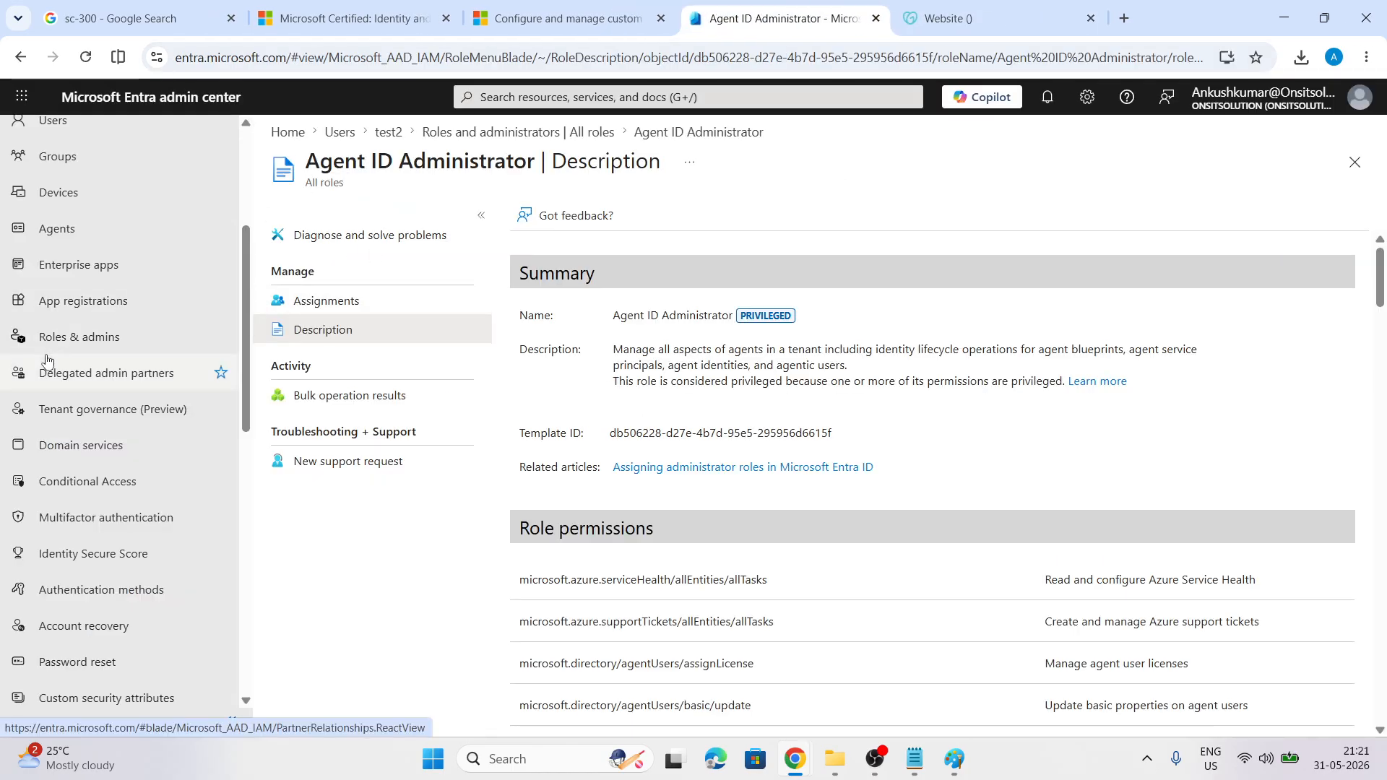
scroll(47, 359, "down", 2)
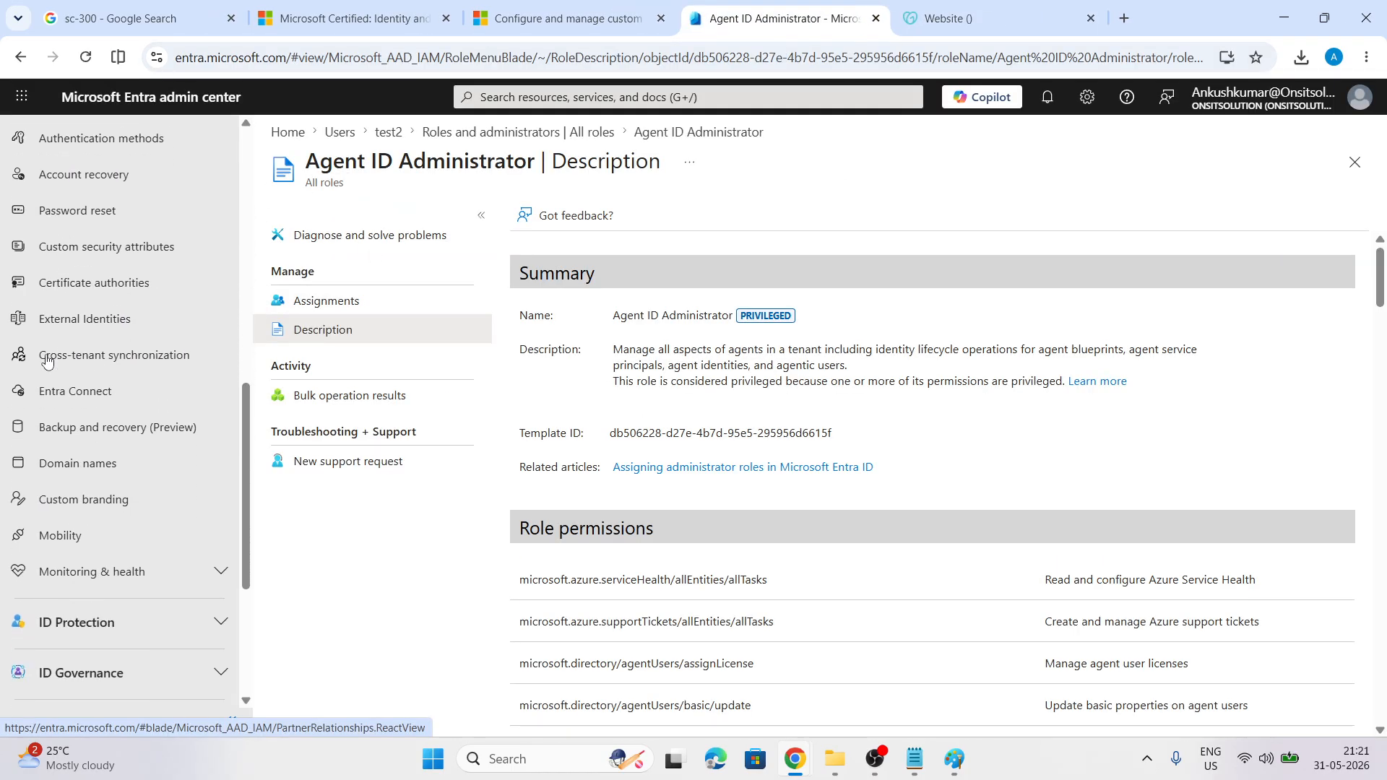
left_click(51, 464)
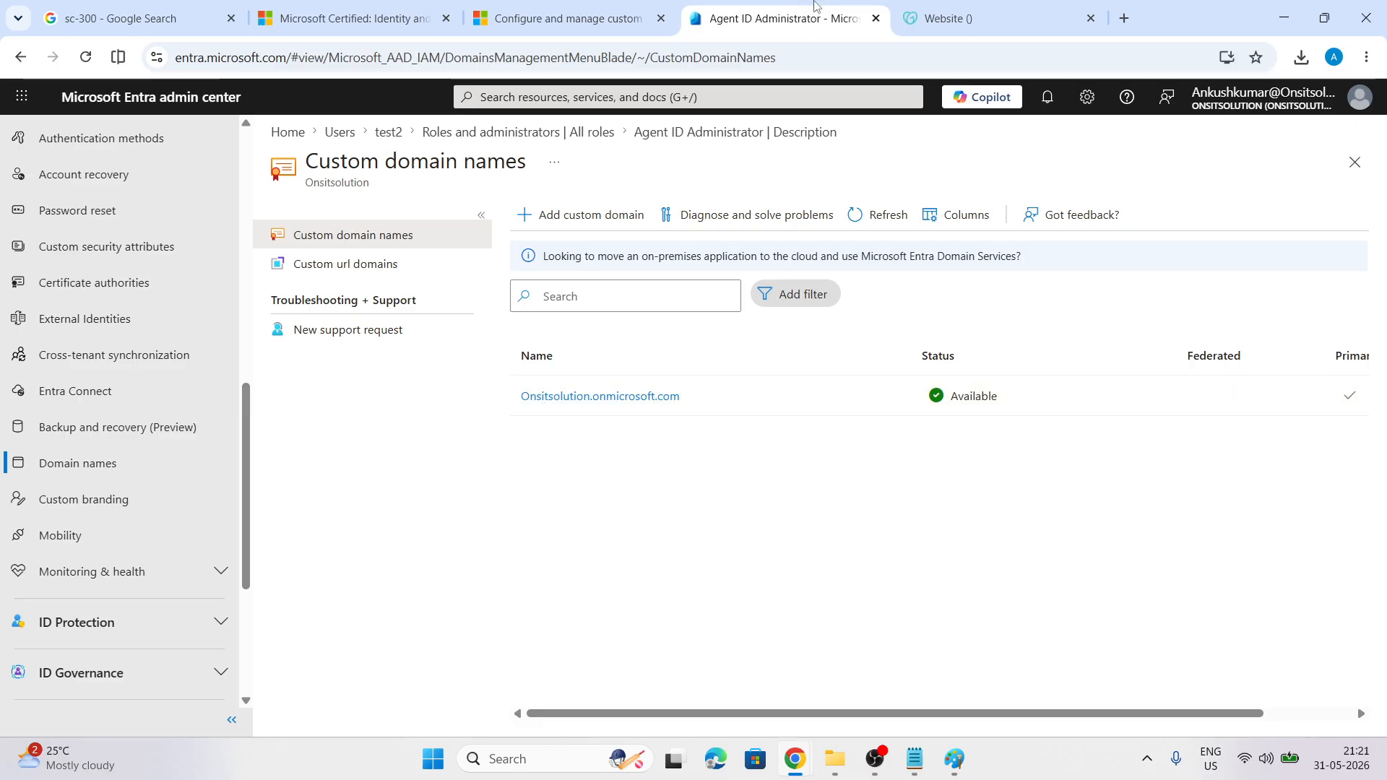
Duplicate the Entra browser tab and switch between the original and the copy
right_click(794, 15)
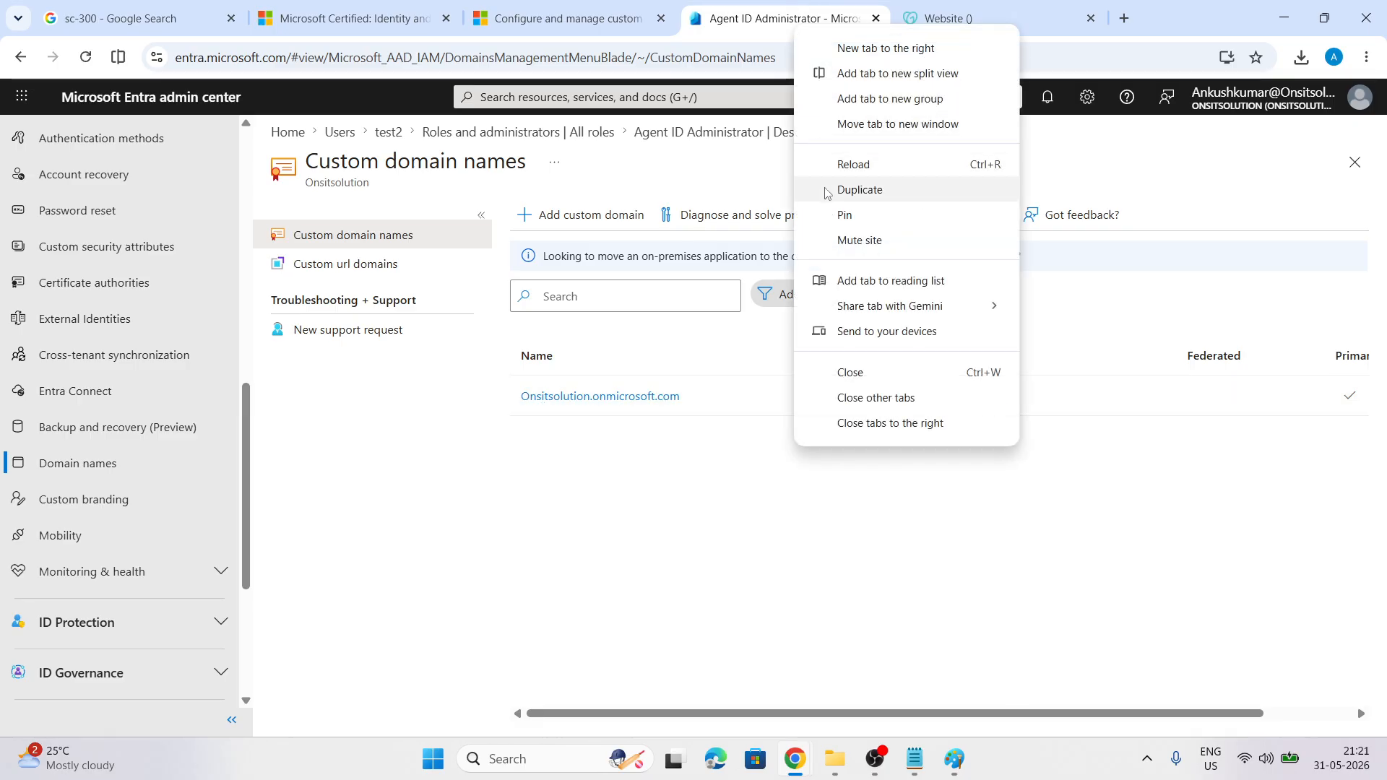
left_click(859, 189)
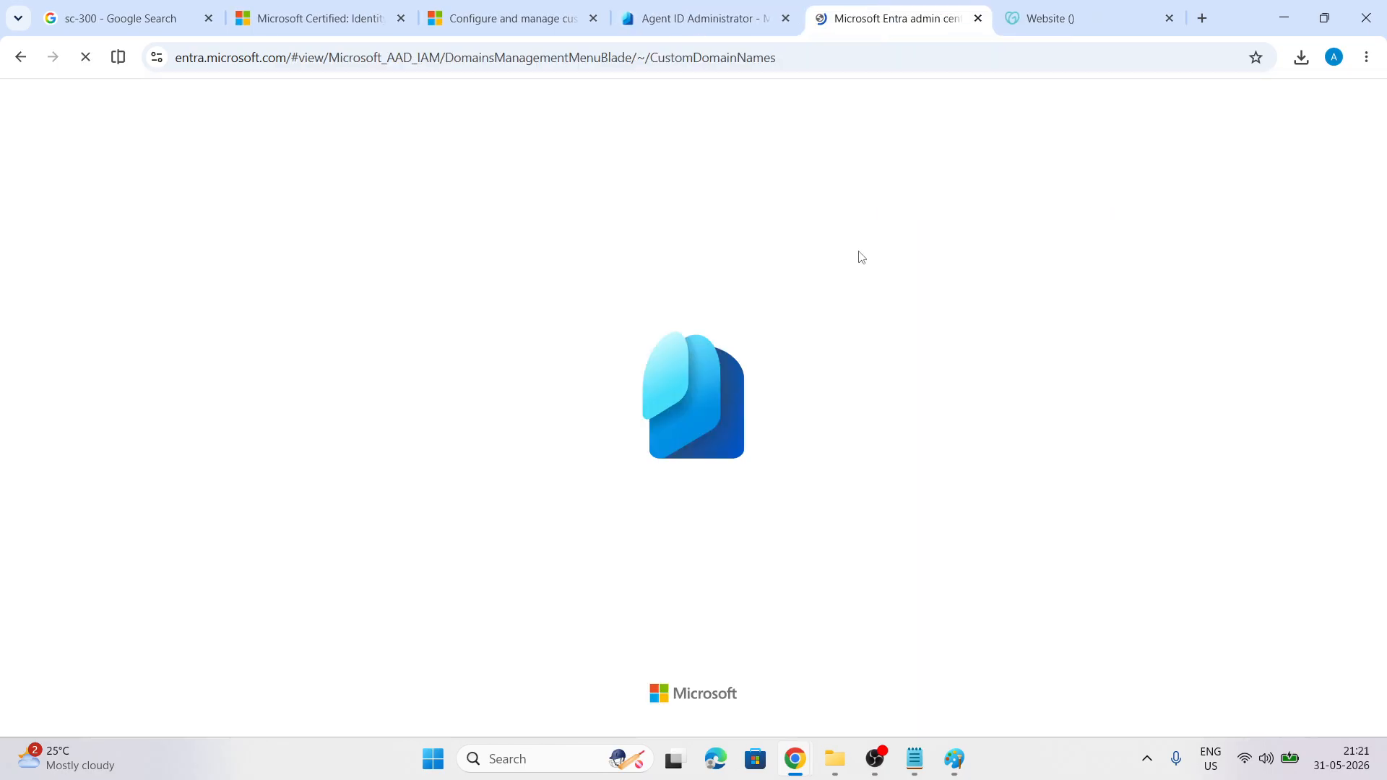
left_click(682, 19)
left_click(879, 29)
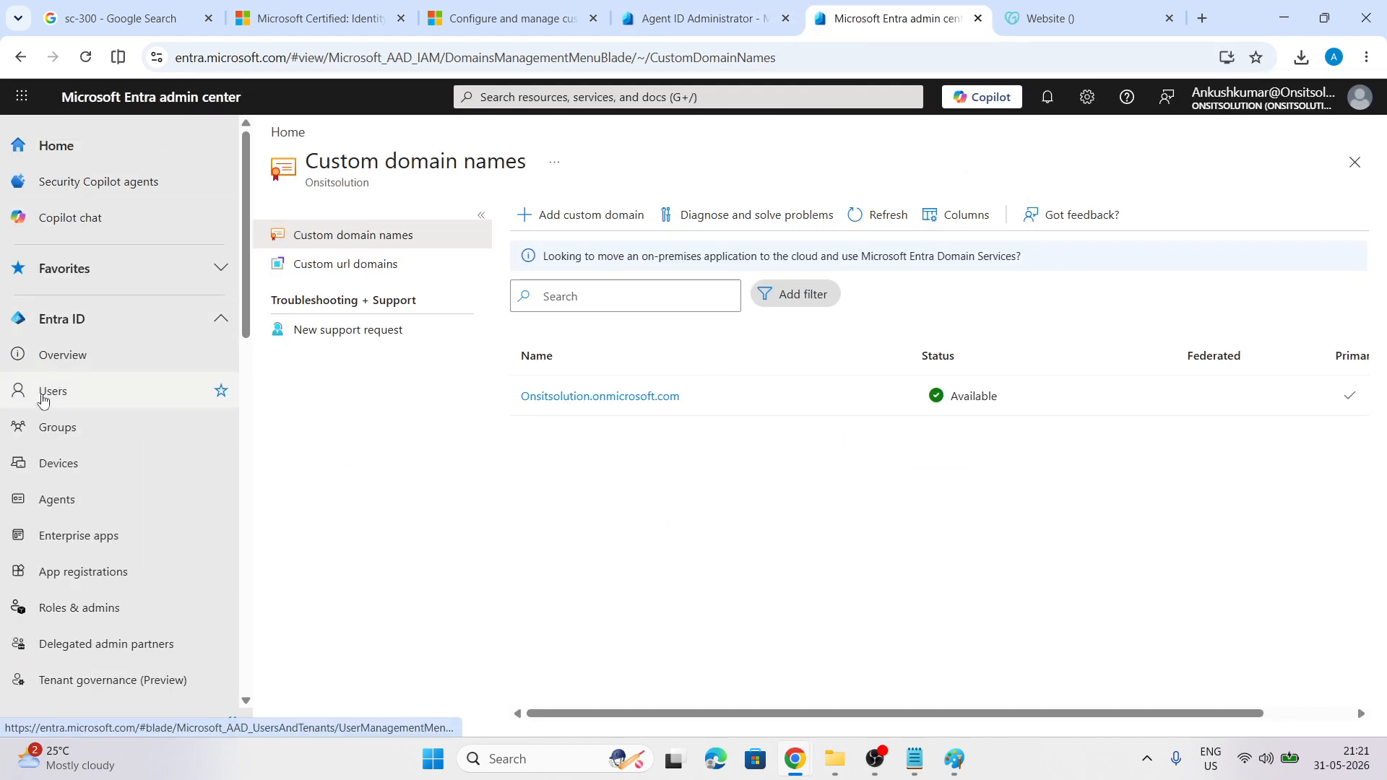
Open the Users list and widen the User principal name column to show full names
left_click(76, 392)
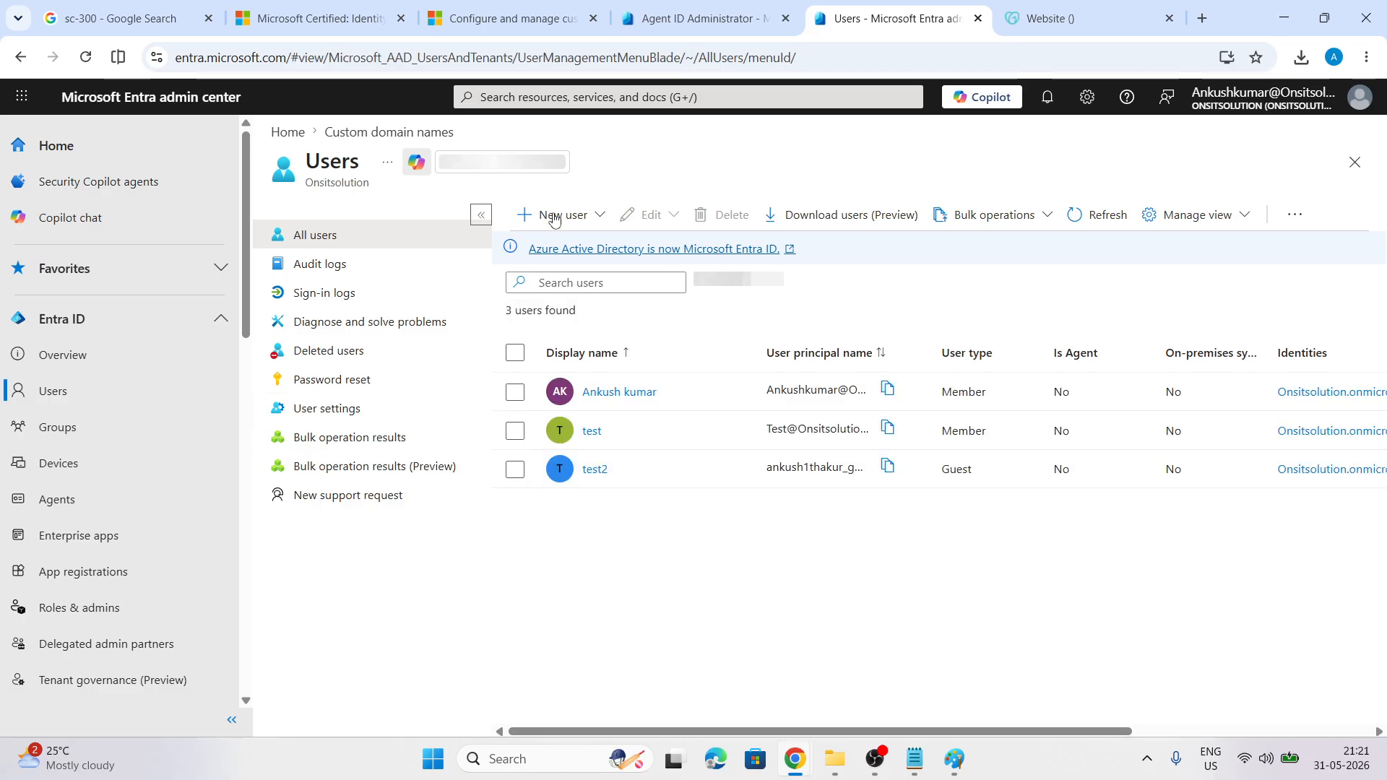
left_click(561, 215)
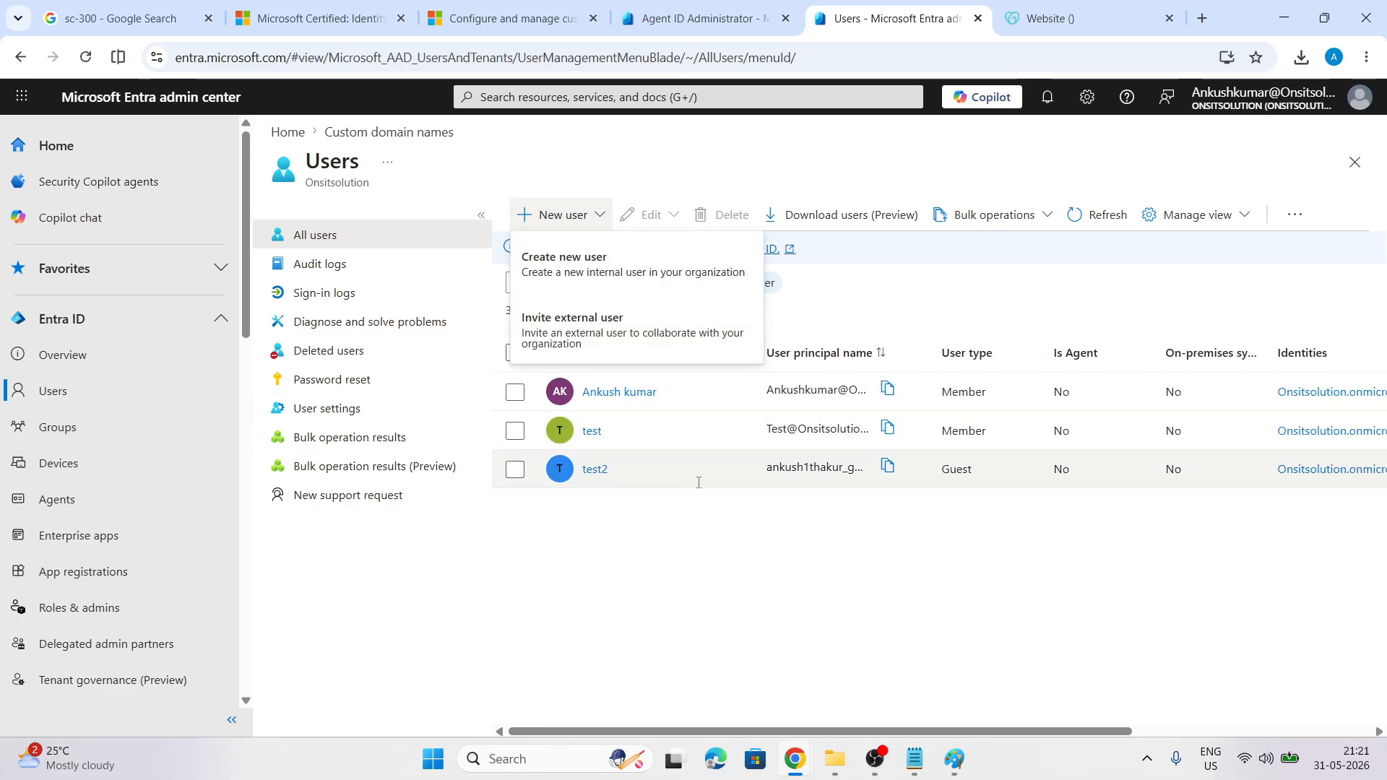
left_click(696, 542)
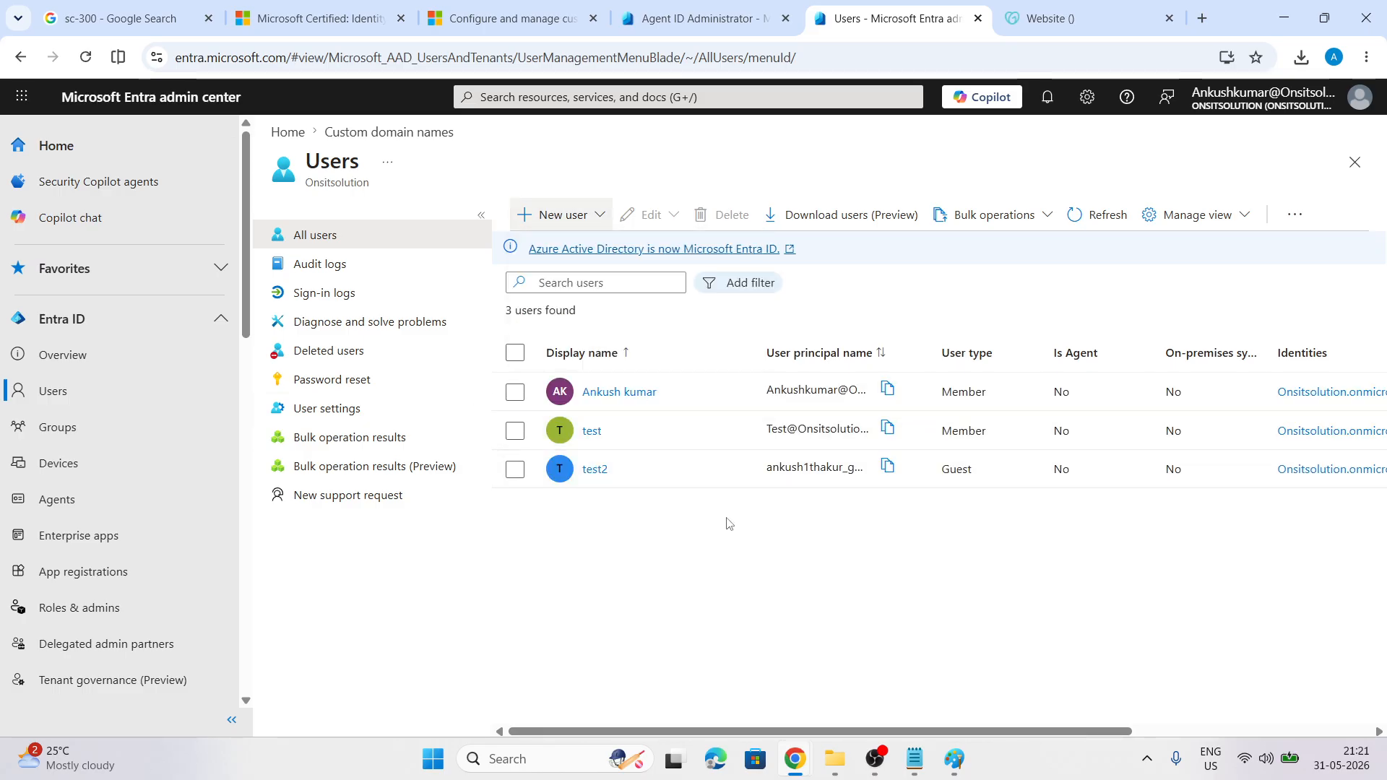
double_click(930, 340)
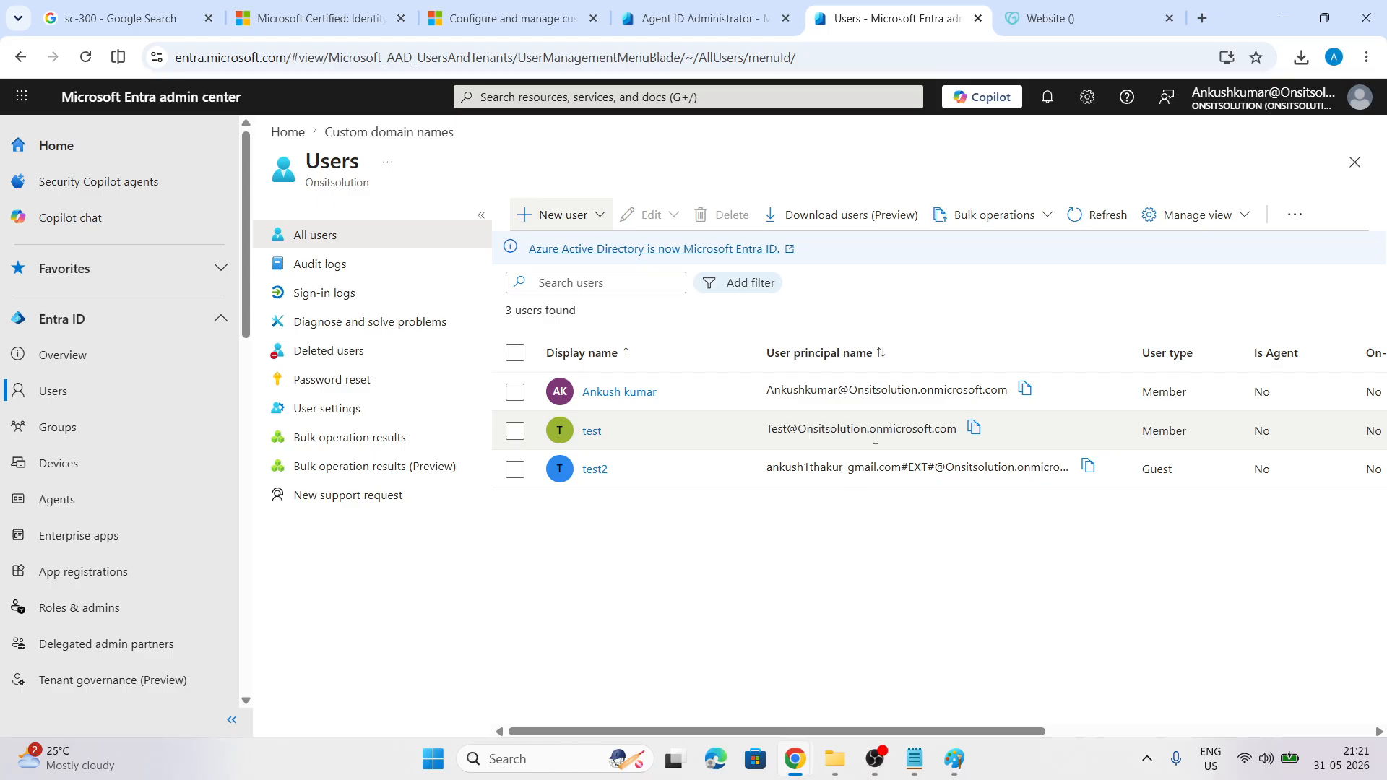
Start a new internal user to check available domains, then discard the form
left_click(598, 224)
left_click(571, 258)
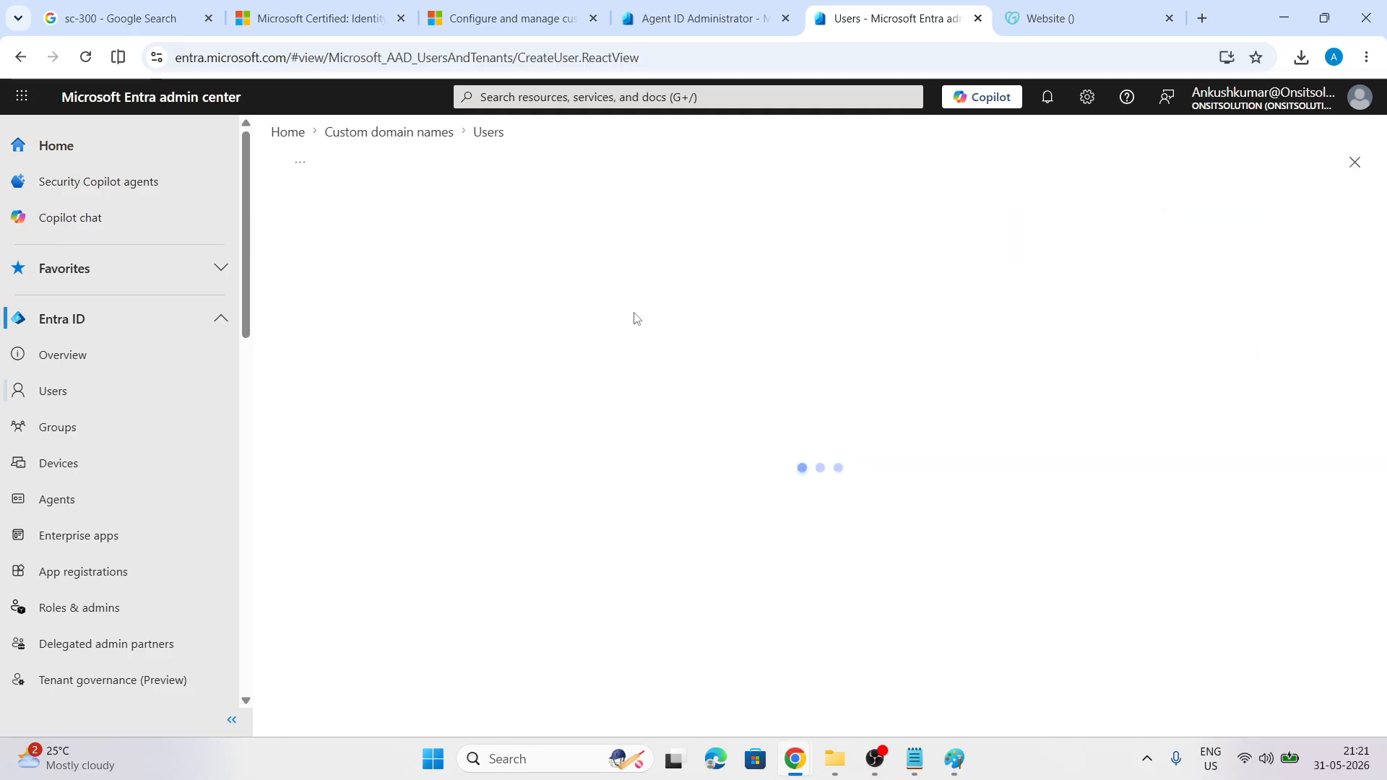
left_click(790, 359)
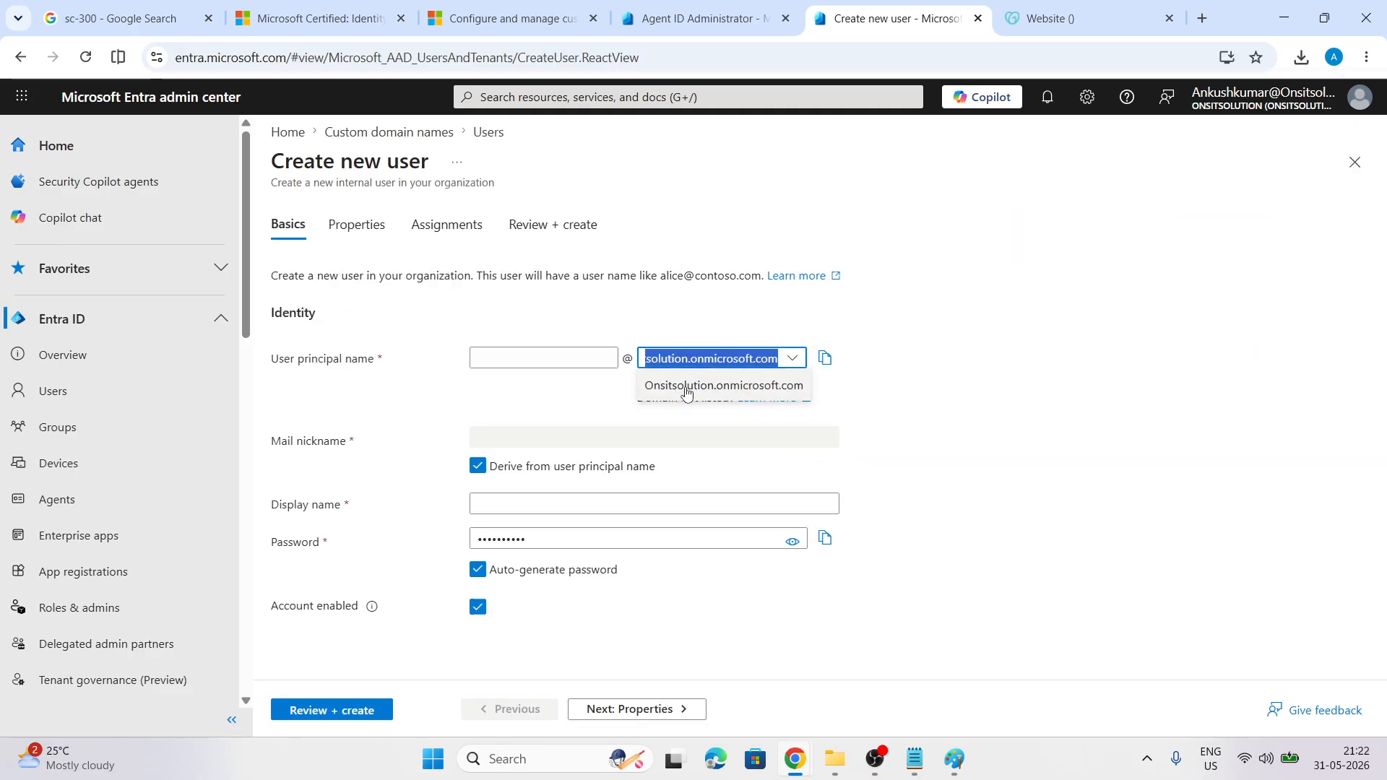
left_click(758, 387)
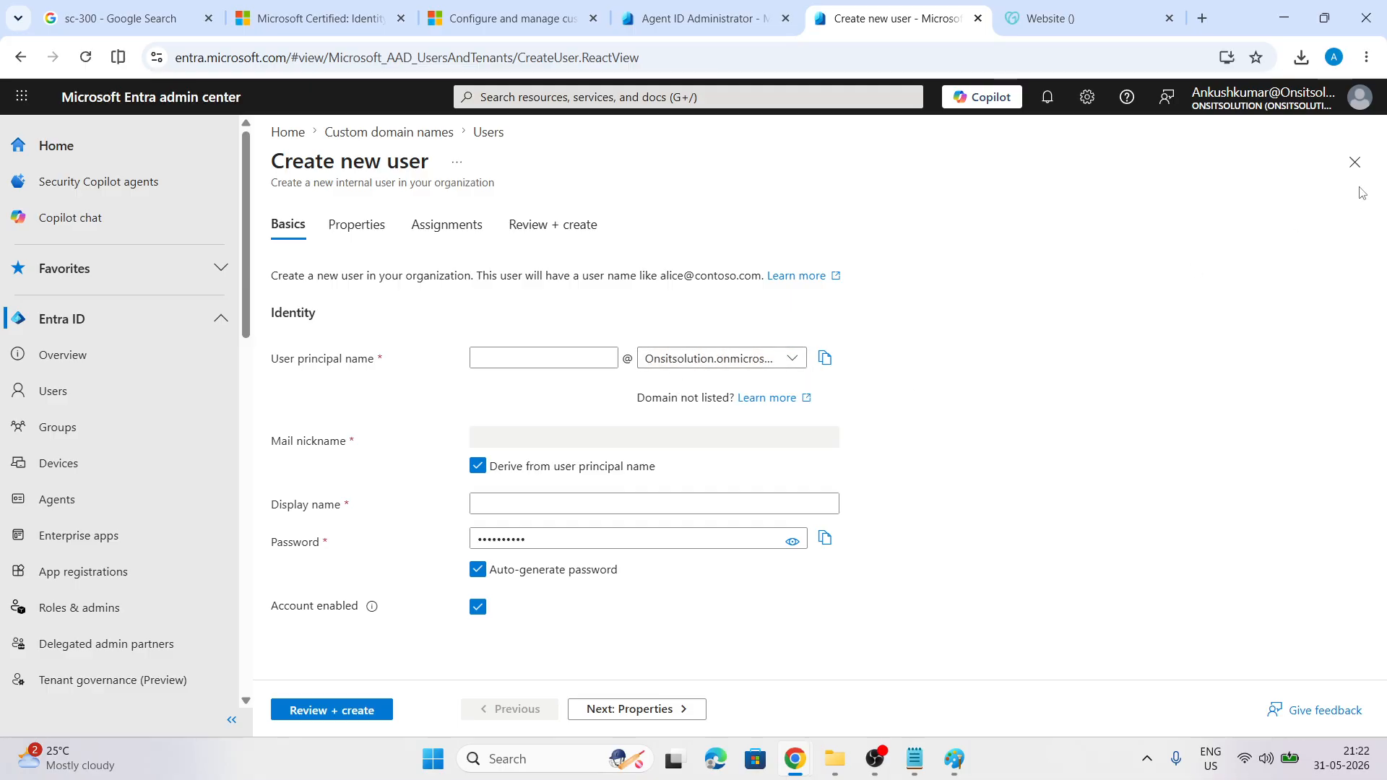
left_click(1355, 162)
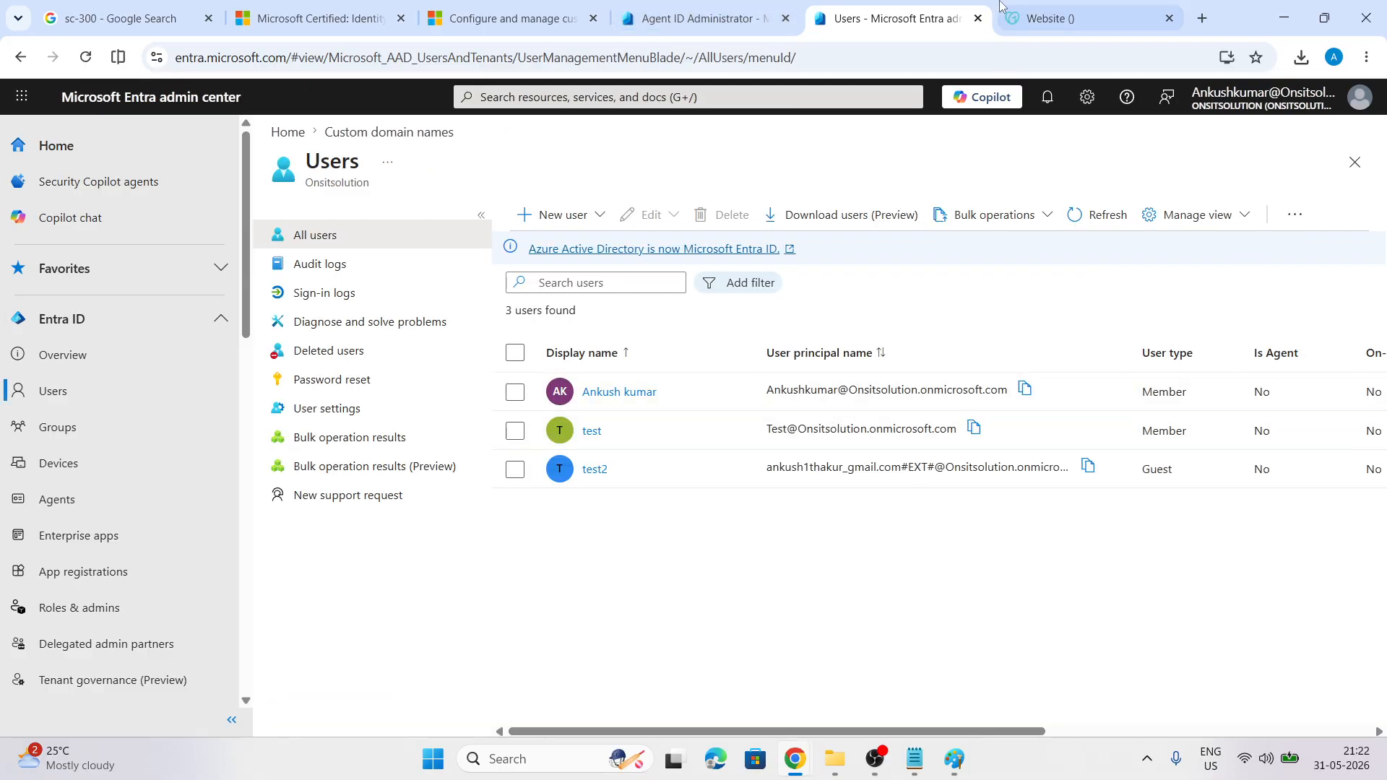
Cycle through the browser tabs back to the custom domain names page
left_click(1084, 18)
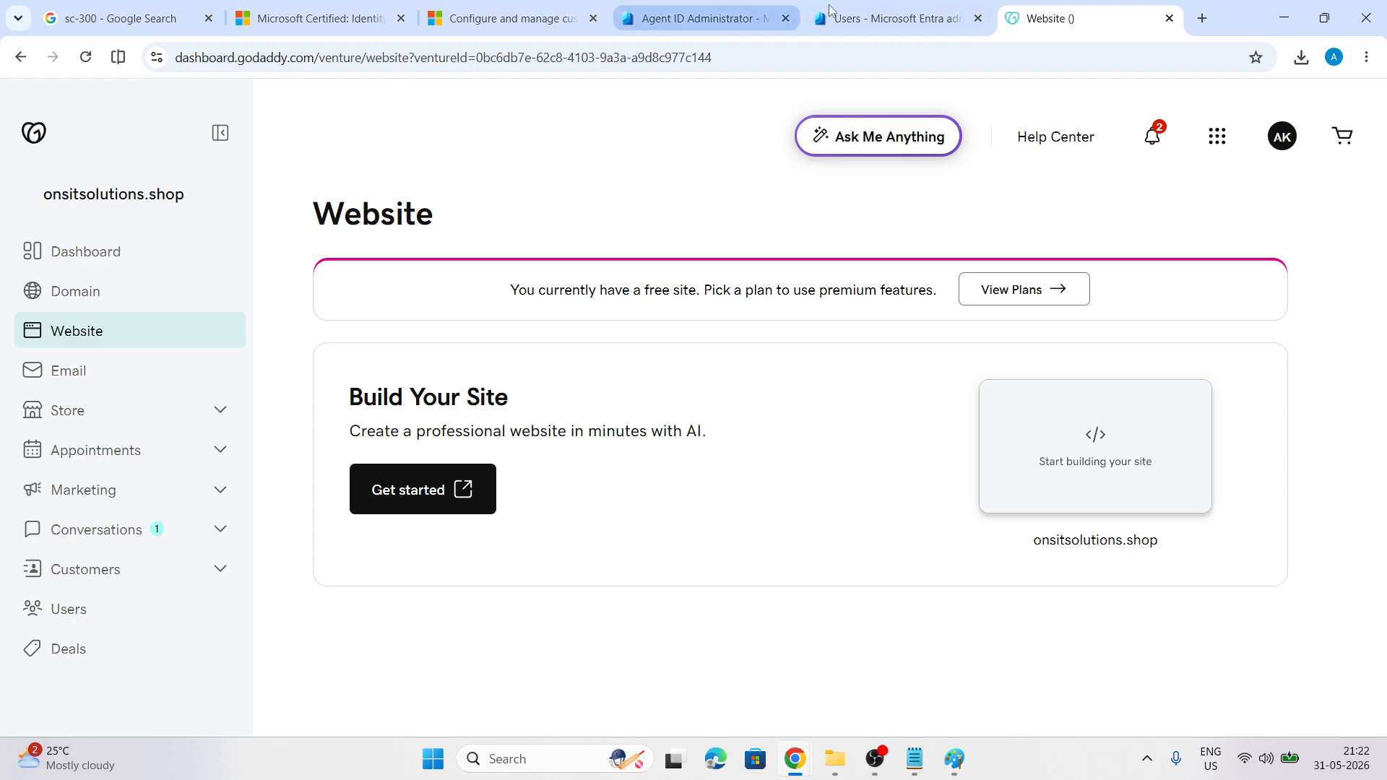
left_click(900, 18)
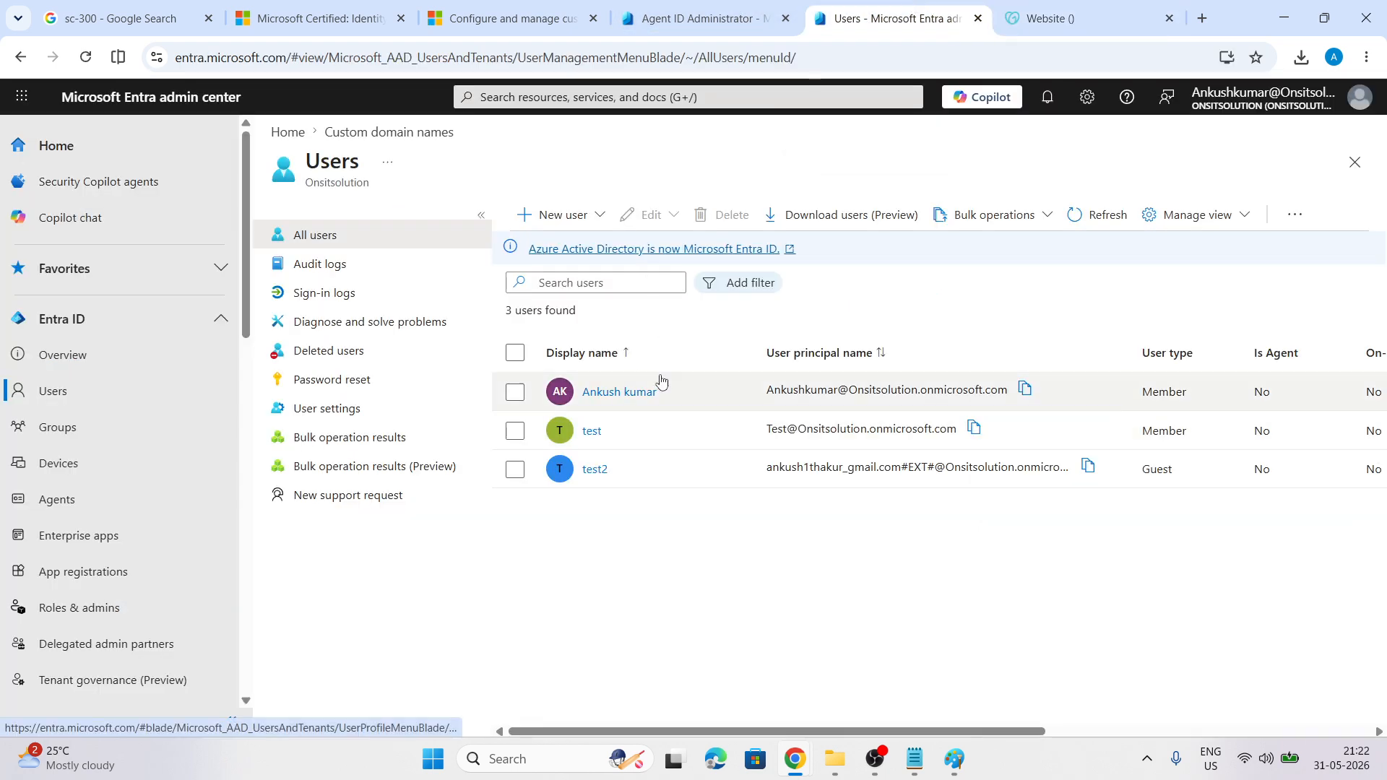
left_click(734, 4)
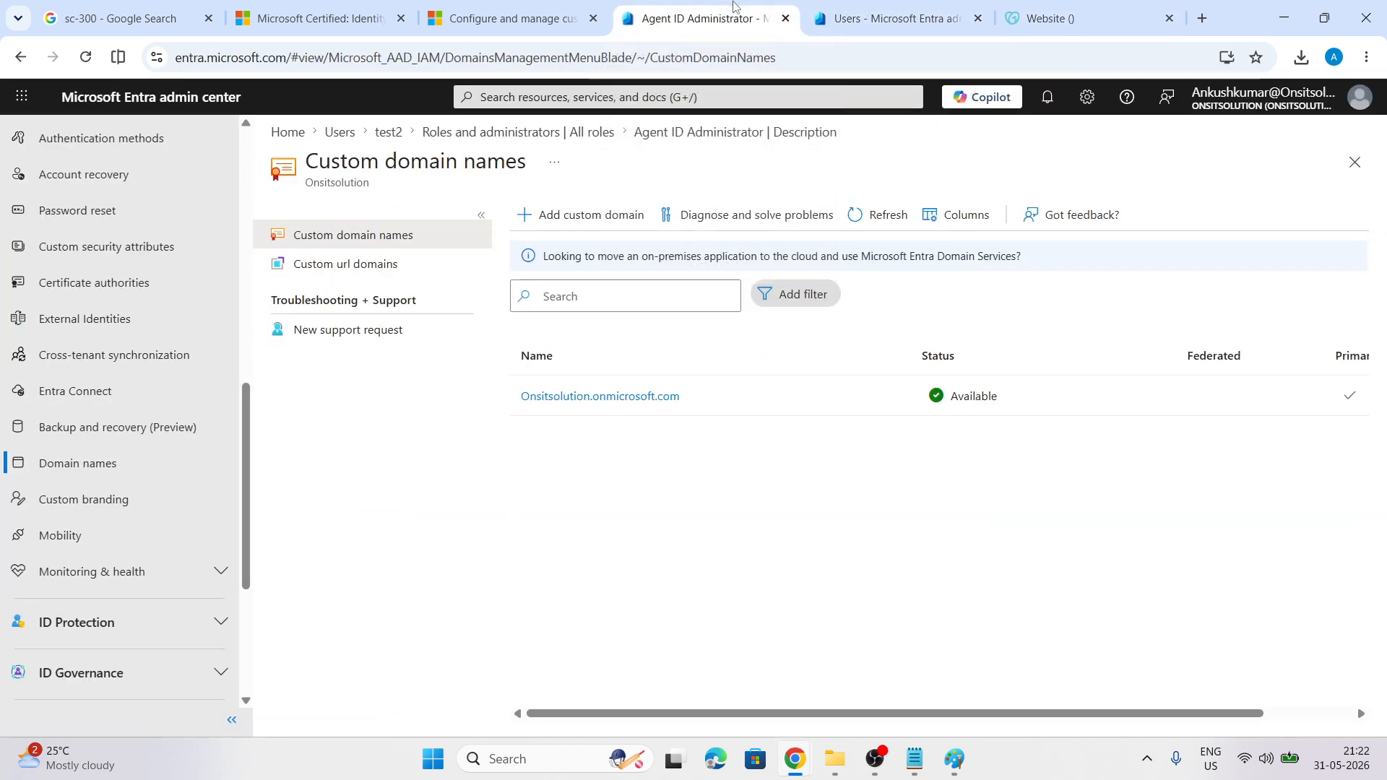
Add onsitsolutions.shop as a custom domain, copying the name from GoDaddy
left_click(573, 227)
left_click(1166, 247)
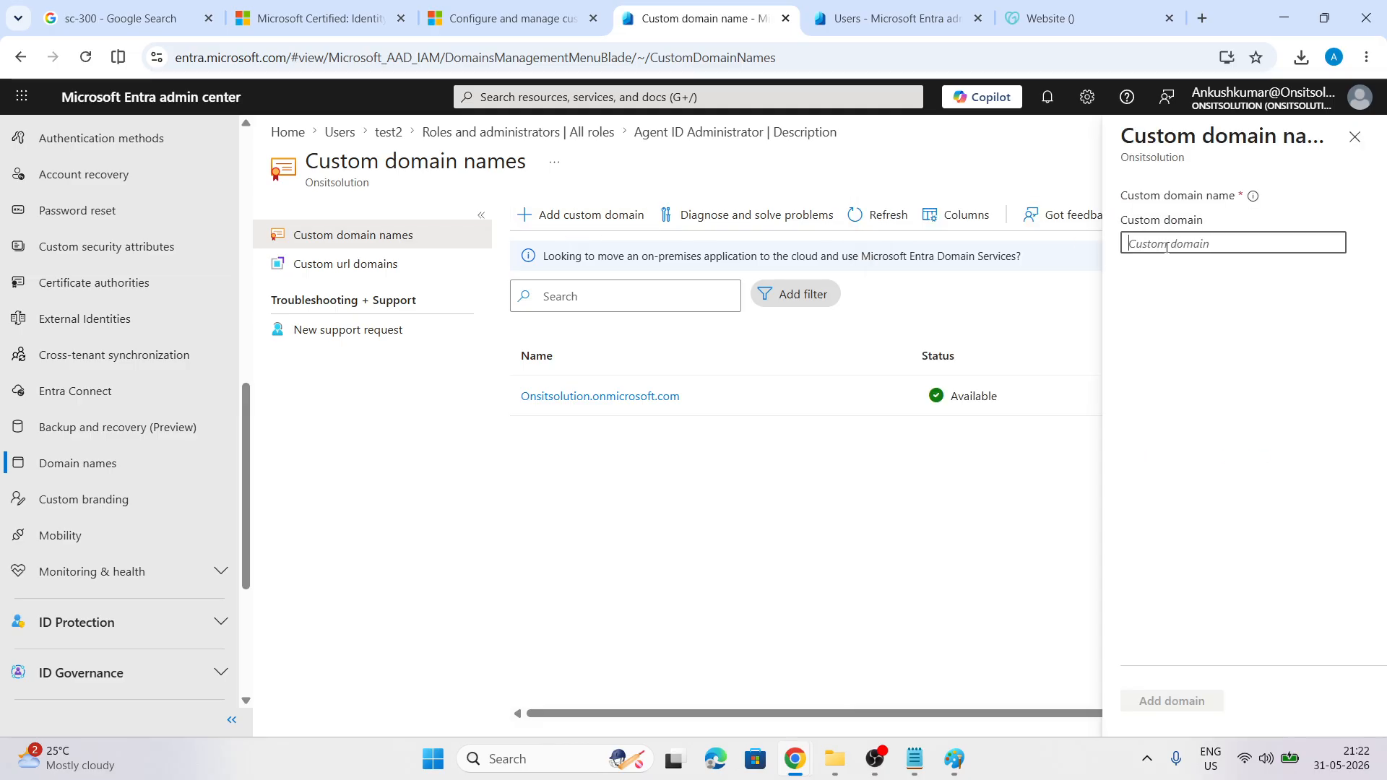
left_click(904, 13)
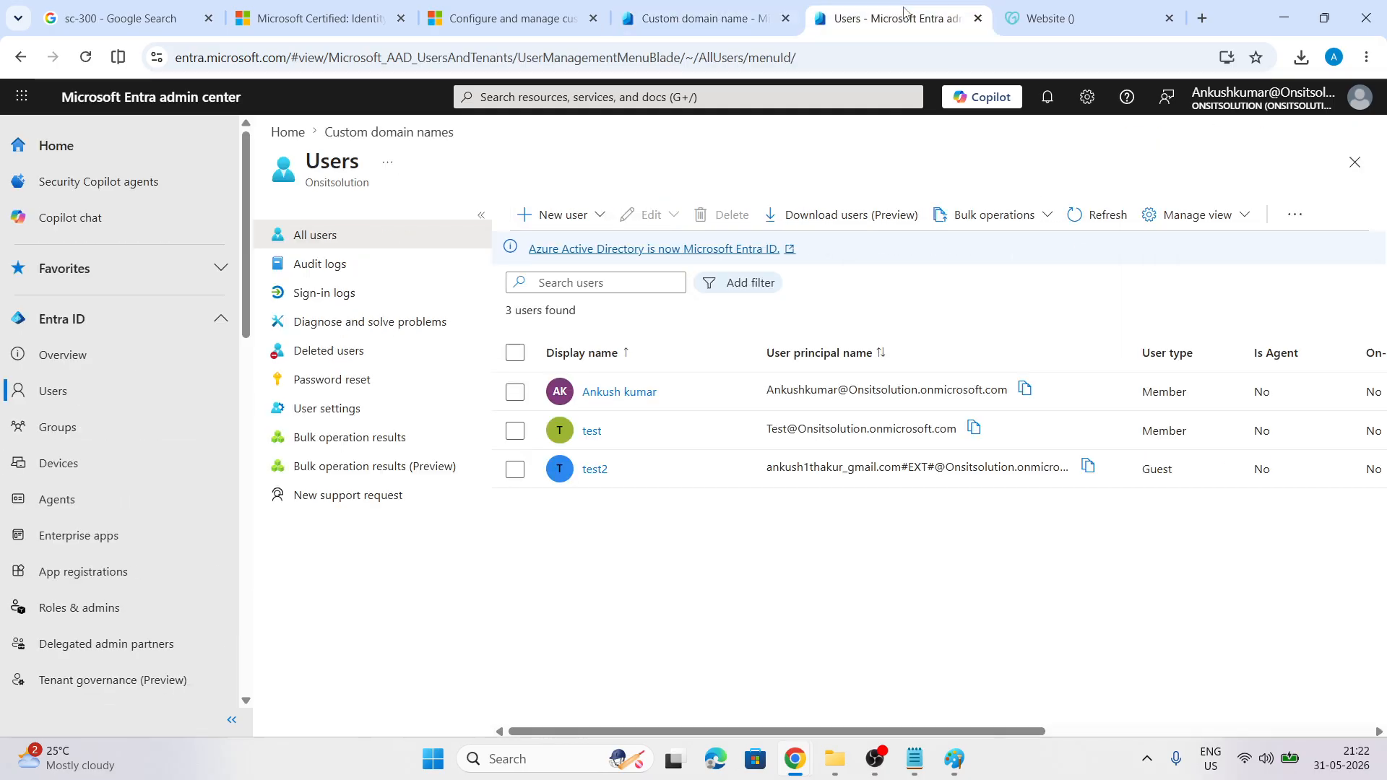
key("ctrl+Tab")
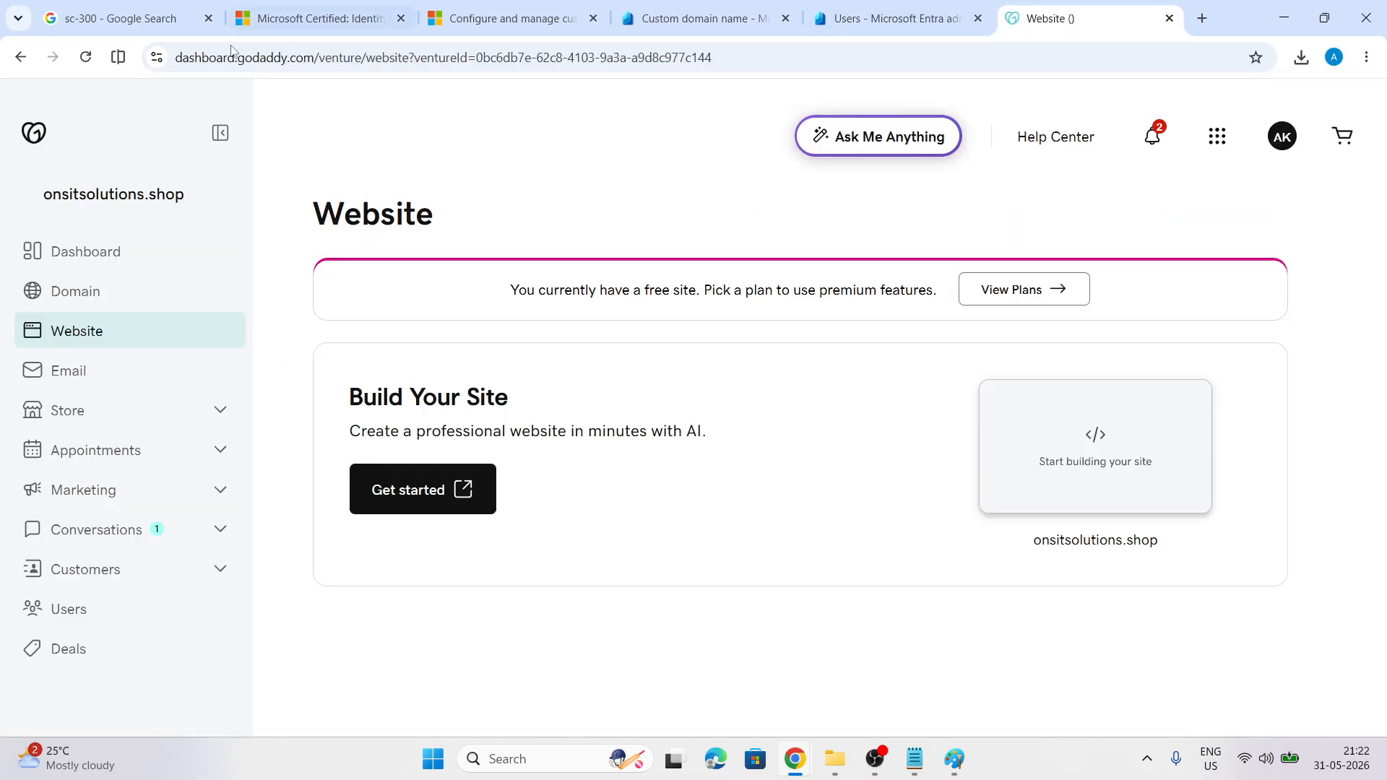
left_click_drag(46, 197, 184, 190)
key("ctrl+c")
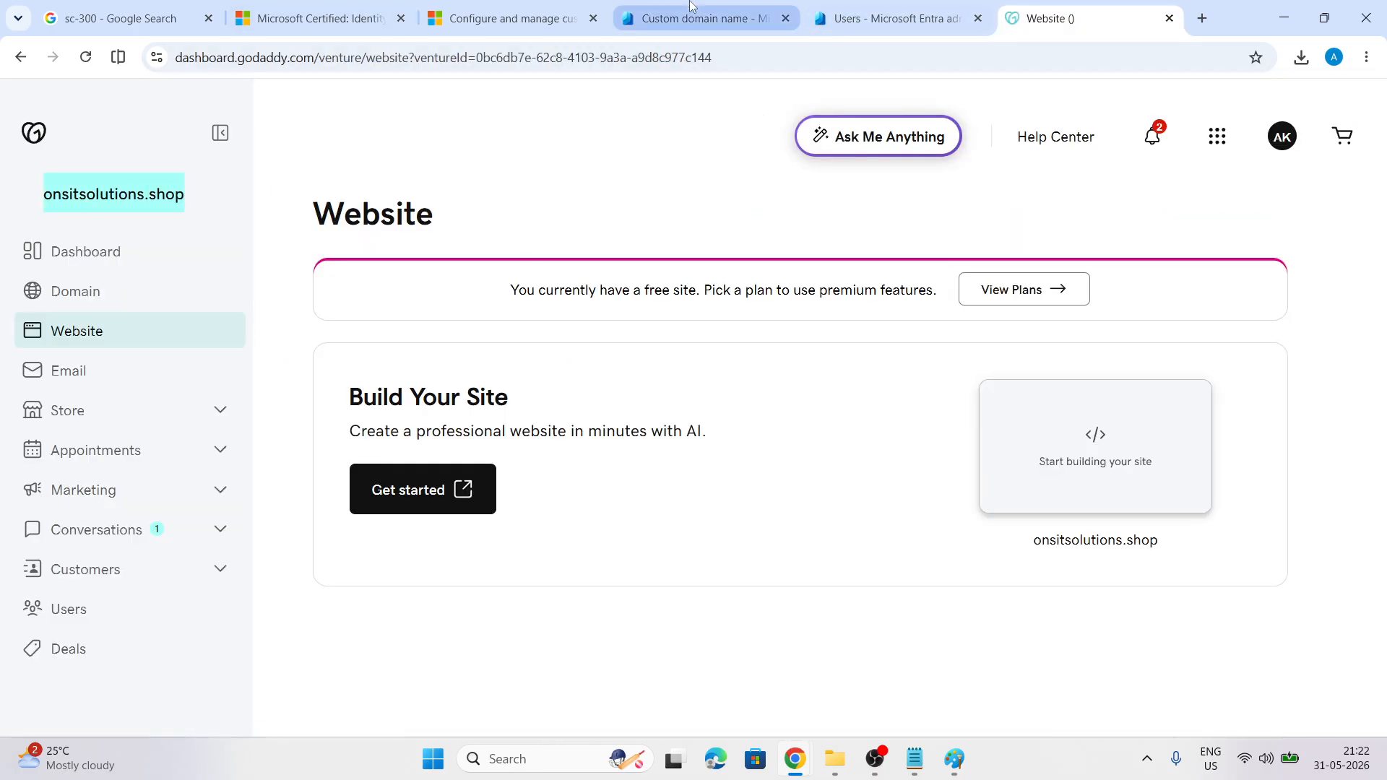
left_click(765, 20)
key("ctrl+v")
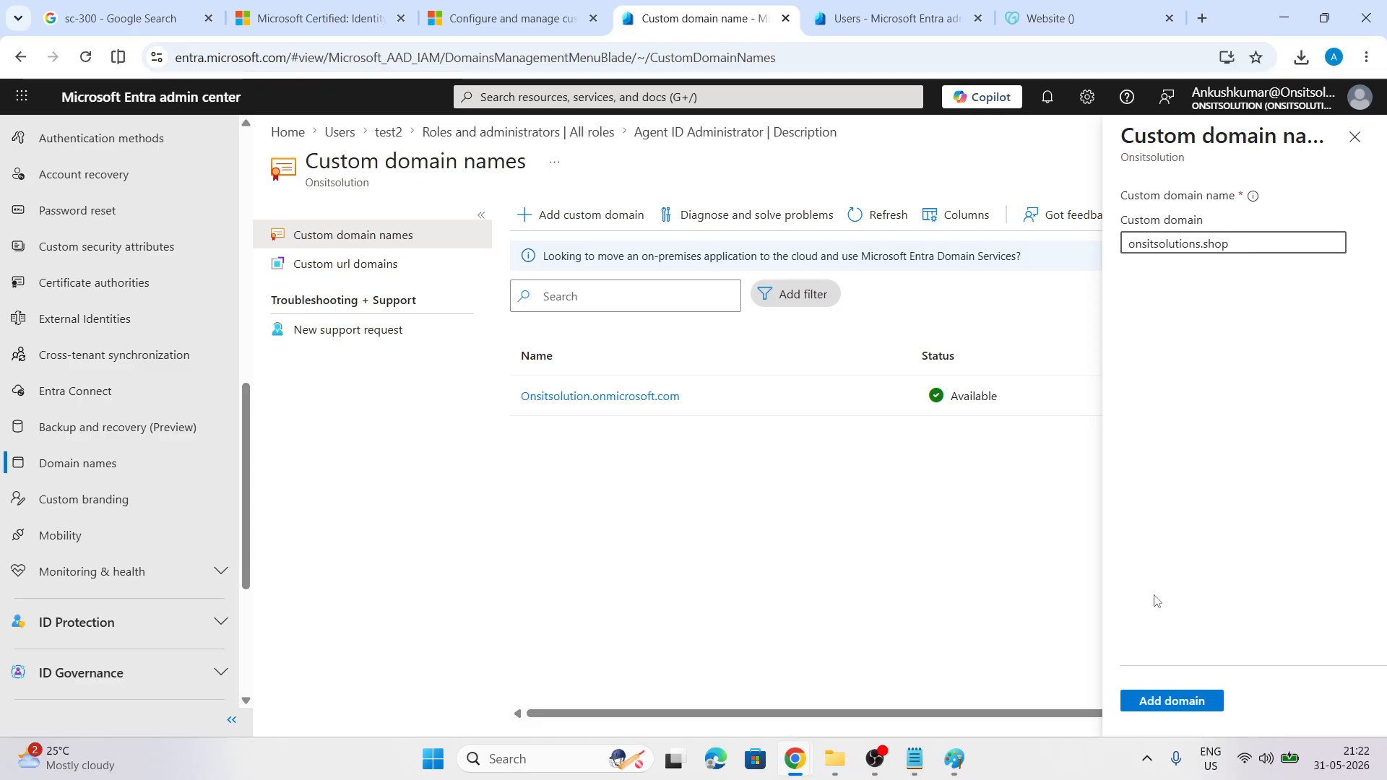
left_click(1146, 701)
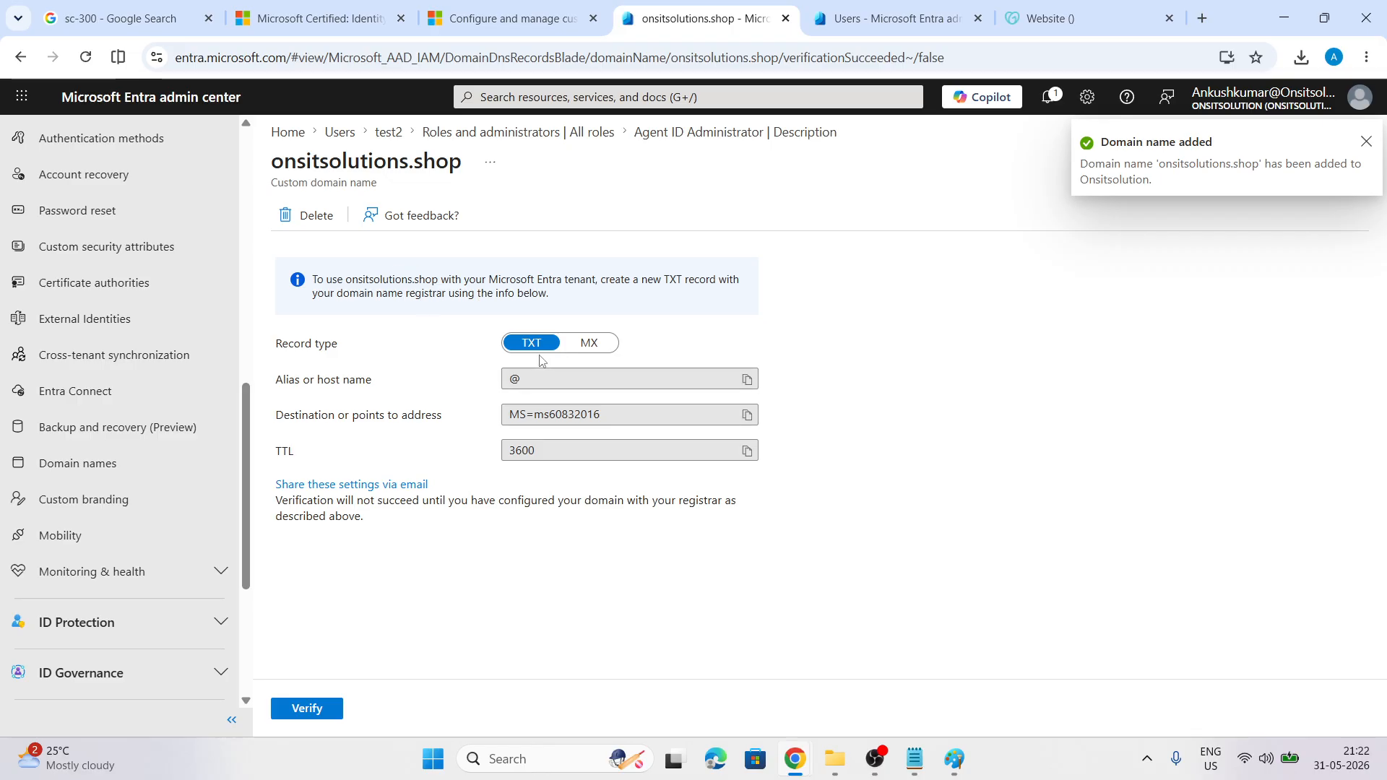
Review the MX and TXT verification records, then switch to the GoDaddy page
left_click(588, 351)
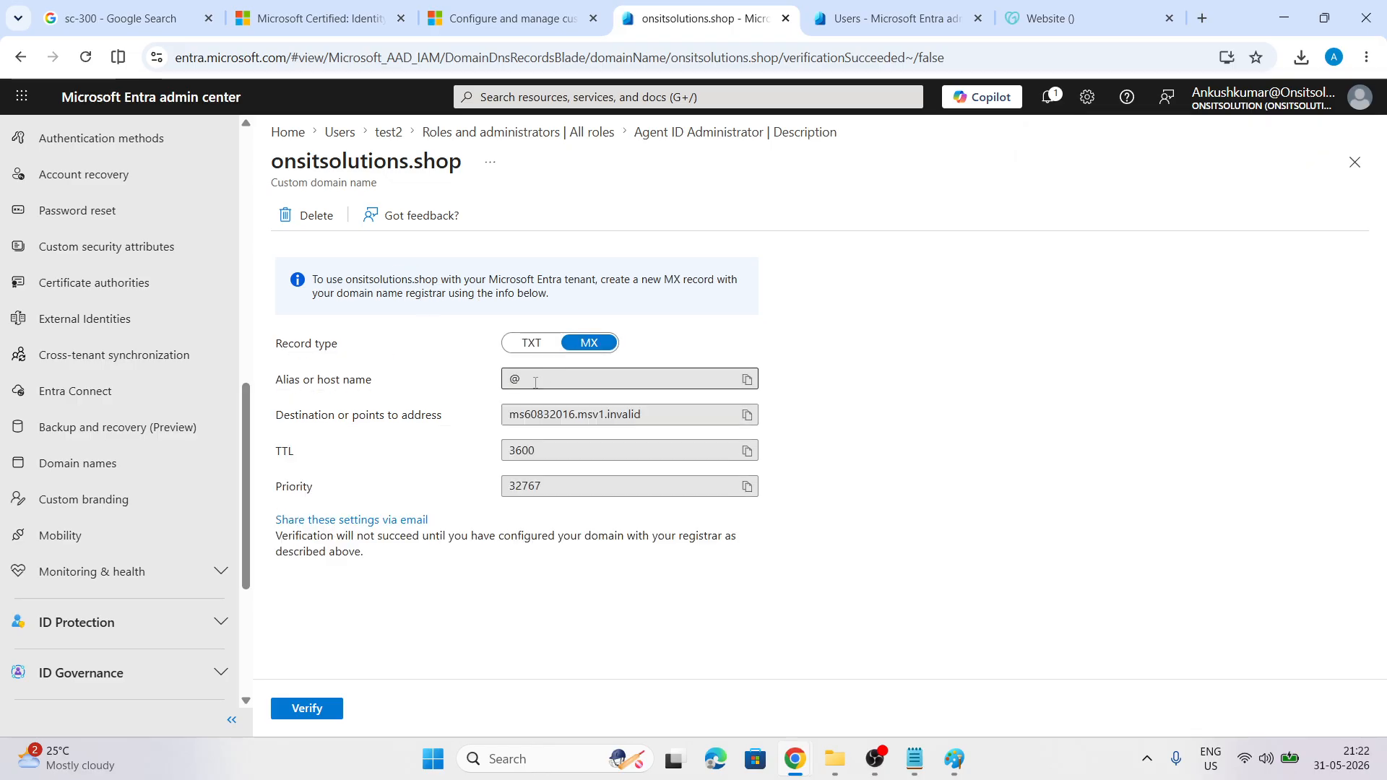
left_click(534, 347)
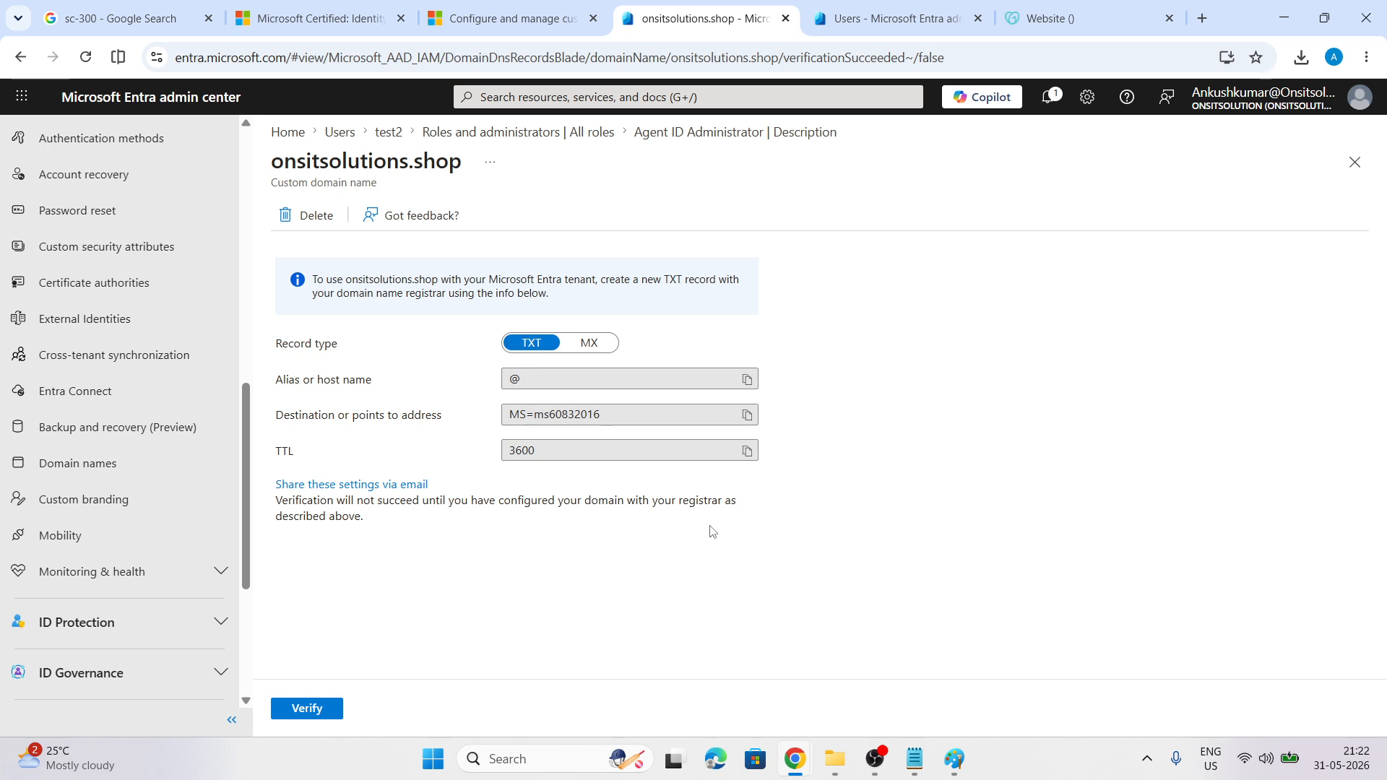
left_click(1047, 16)
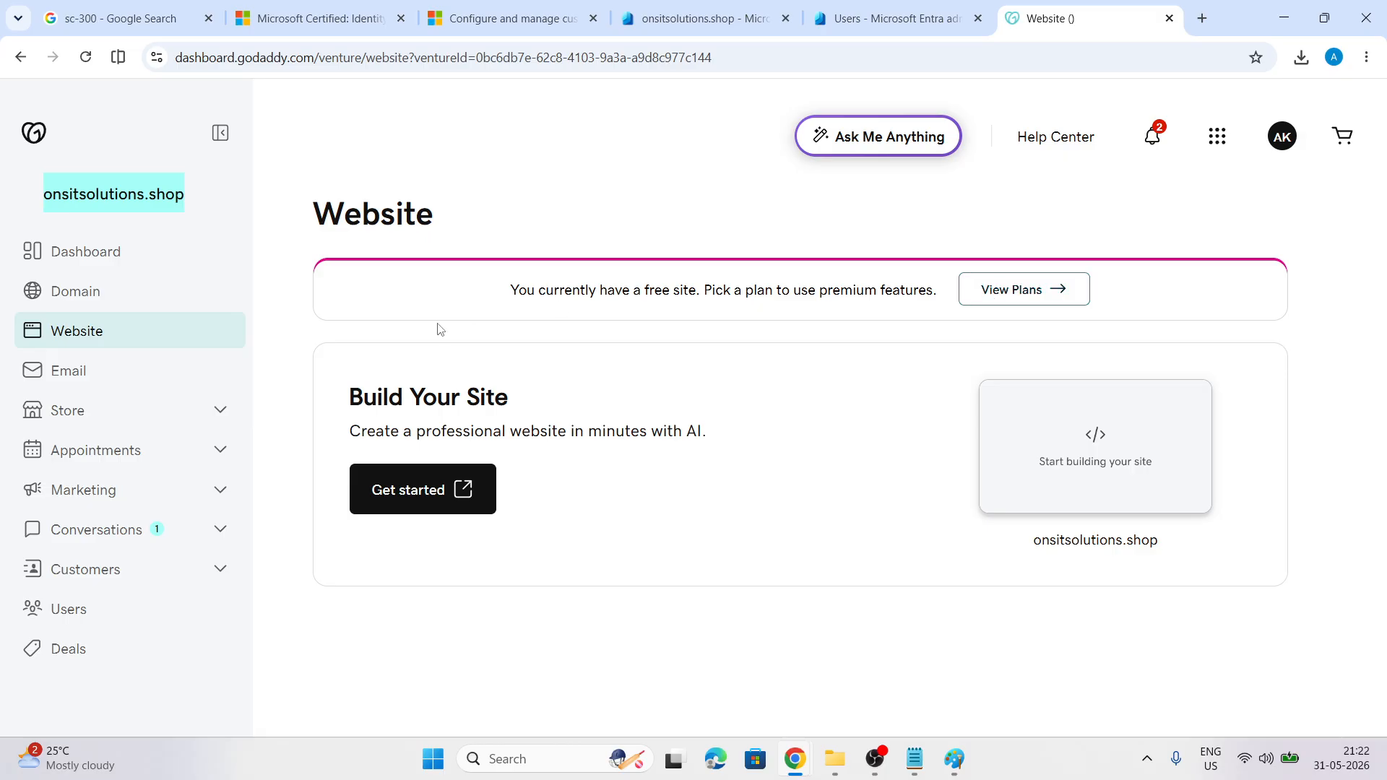
Browse the domain's Email, Dashboard, notifications and Renewals & Billing pages
left_click(48, 374)
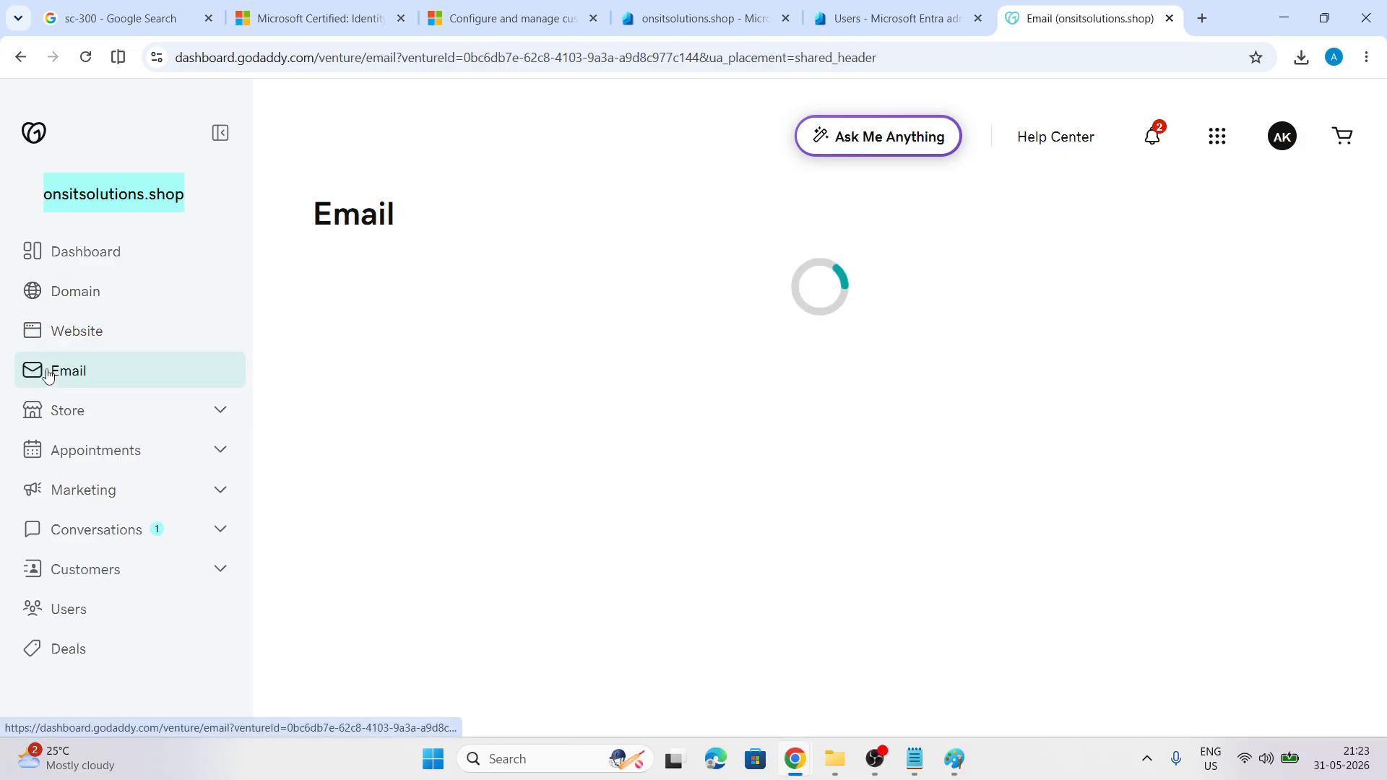
left_click(79, 251)
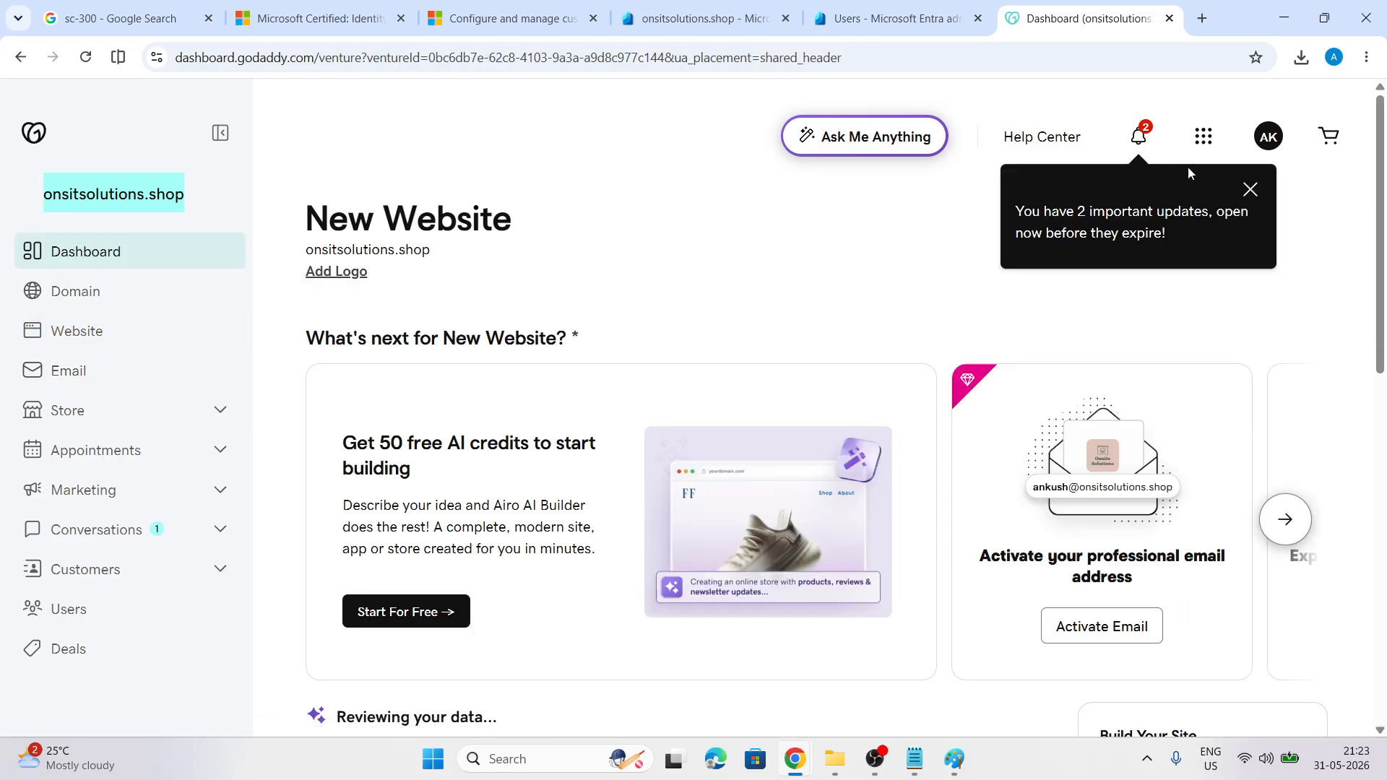
left_click(1140, 143)
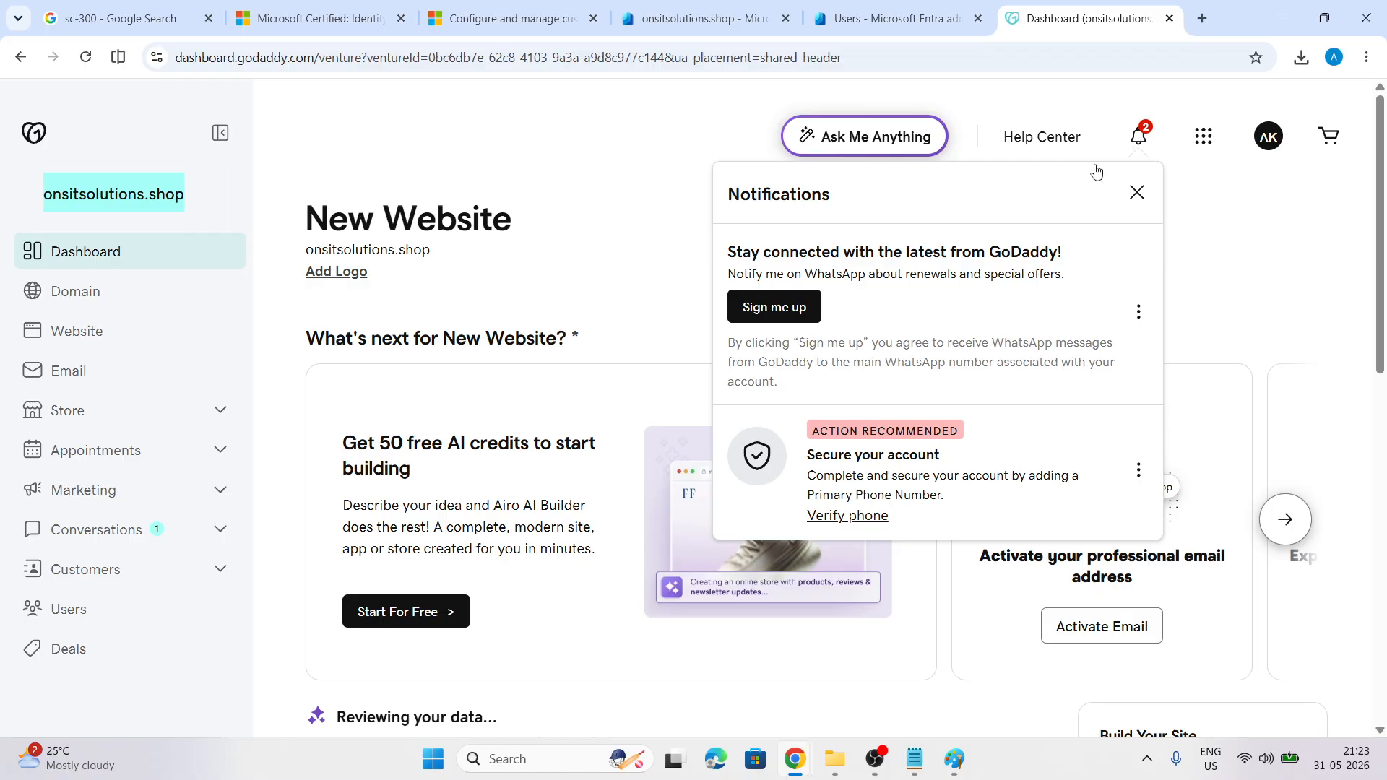
left_click(1137, 192)
left_click(1267, 139)
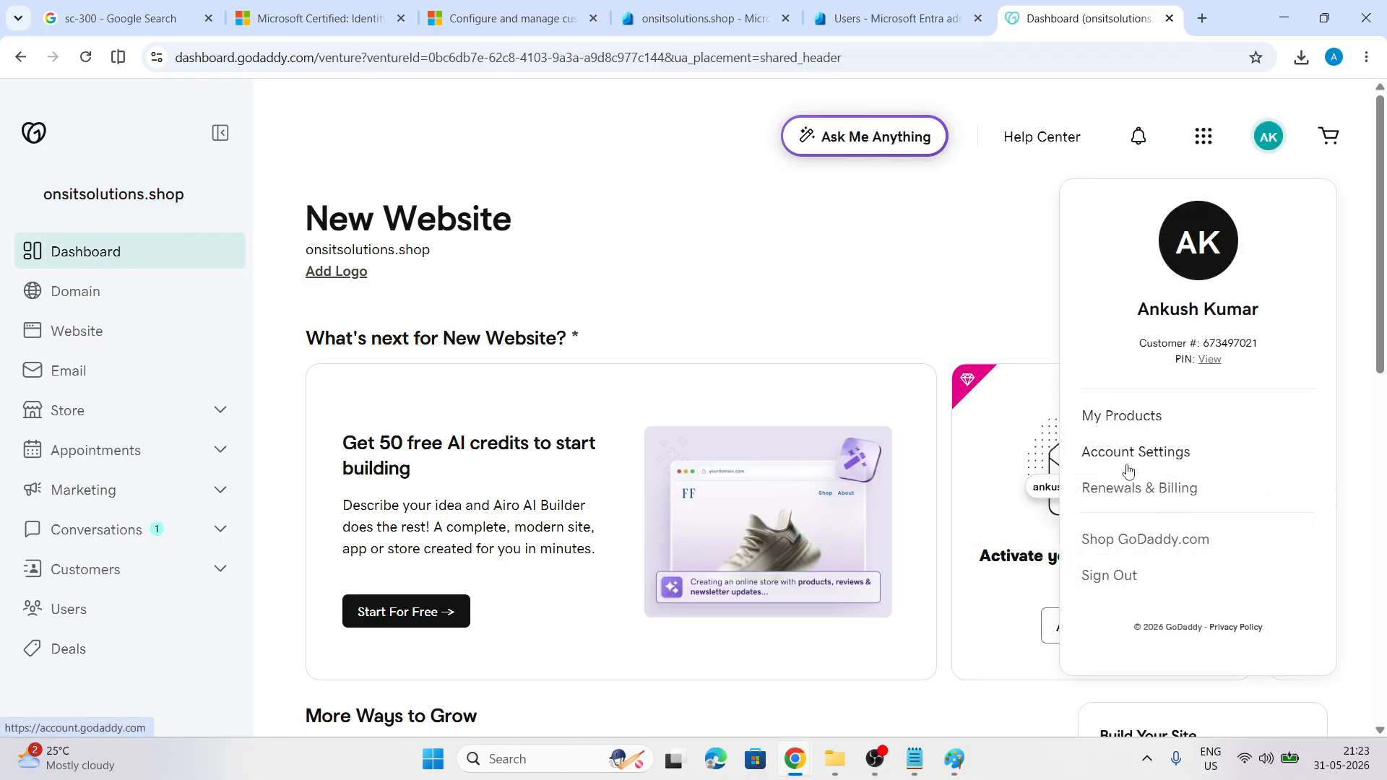
left_click(1130, 489)
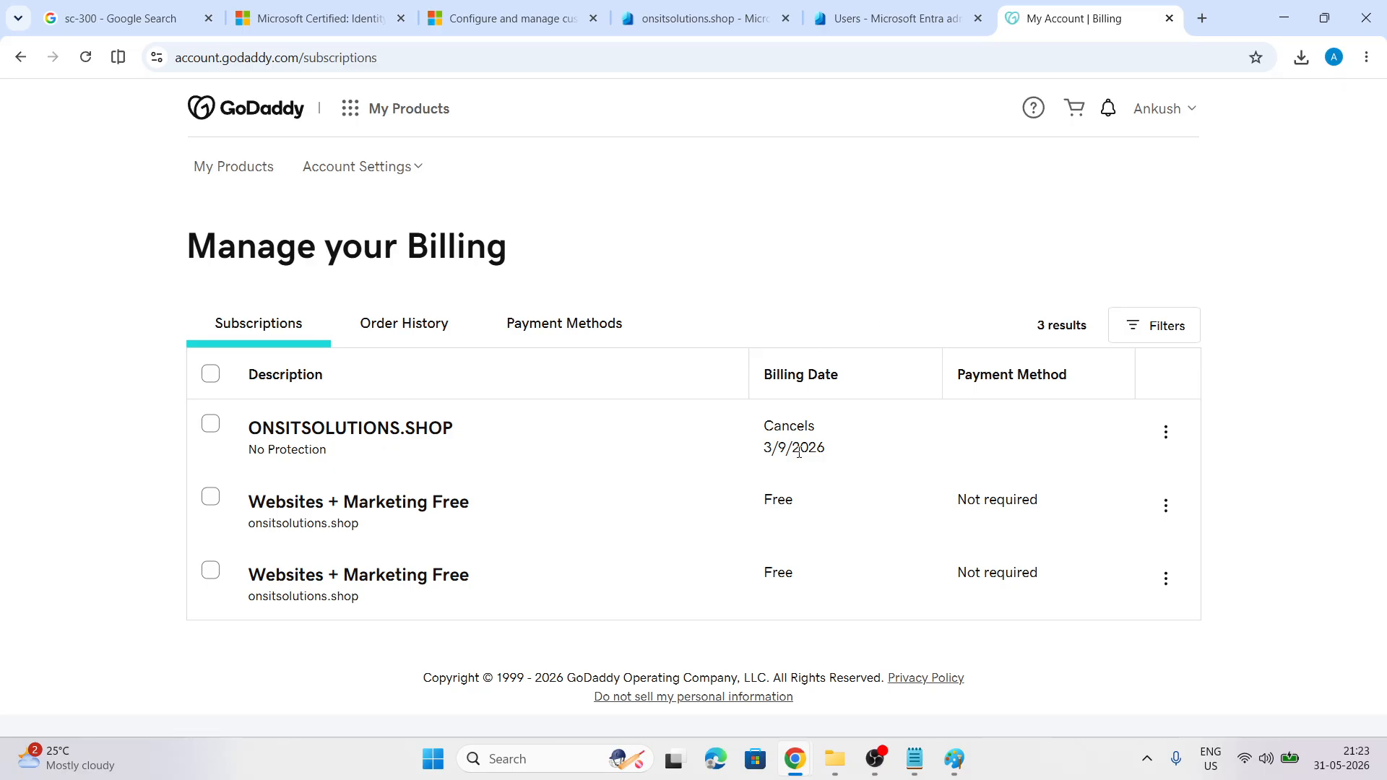
left_click_drag(765, 450, 830, 452)
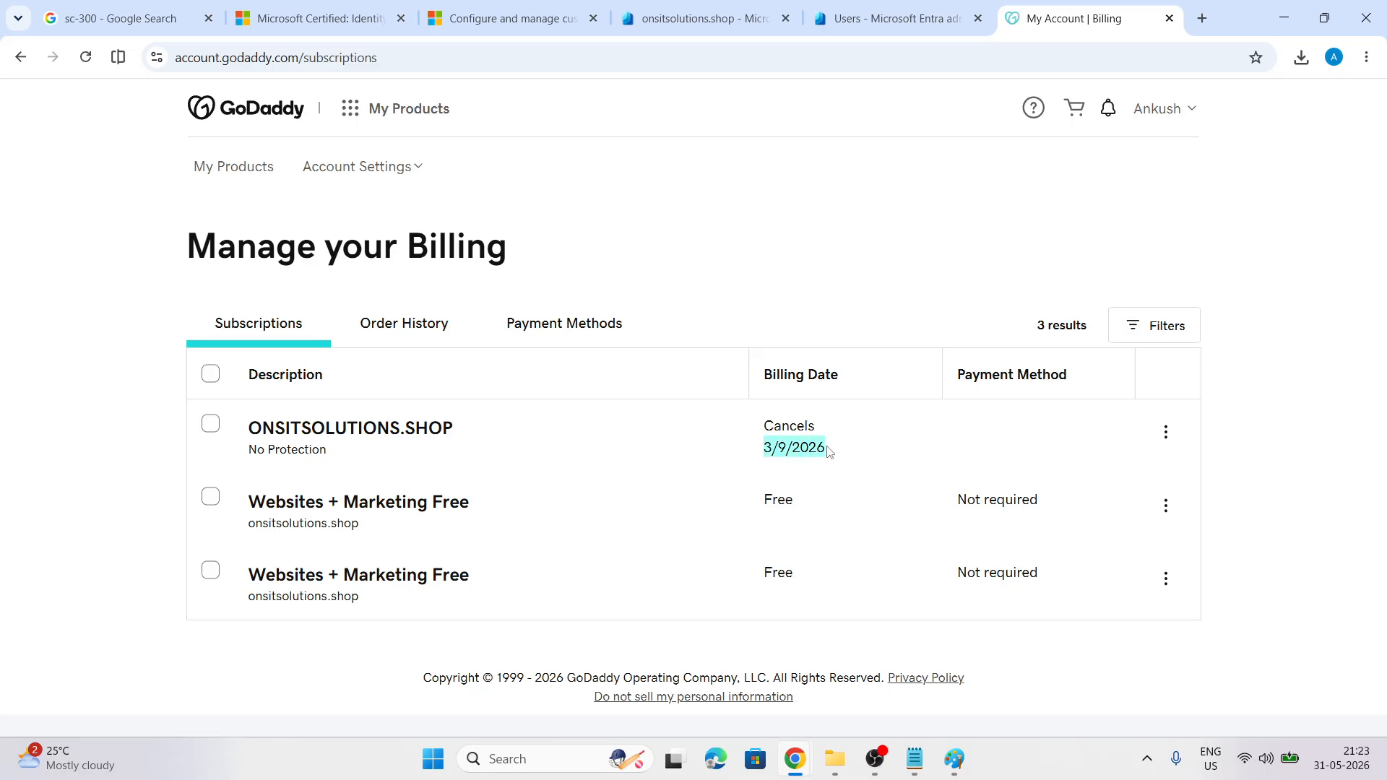
left_click(818, 451)
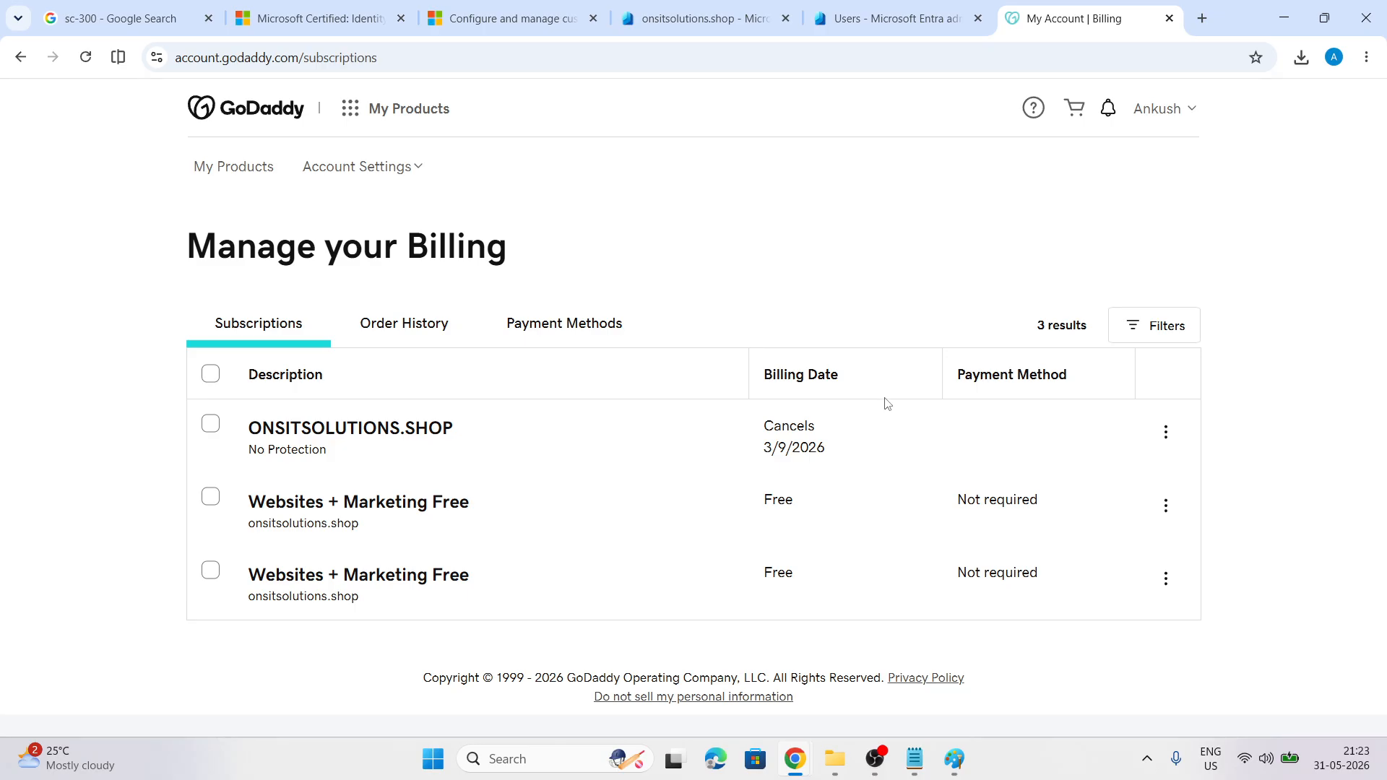
Open the onsitsolutions.shop Domain overview via My Products and My Business
left_click(1170, 110)
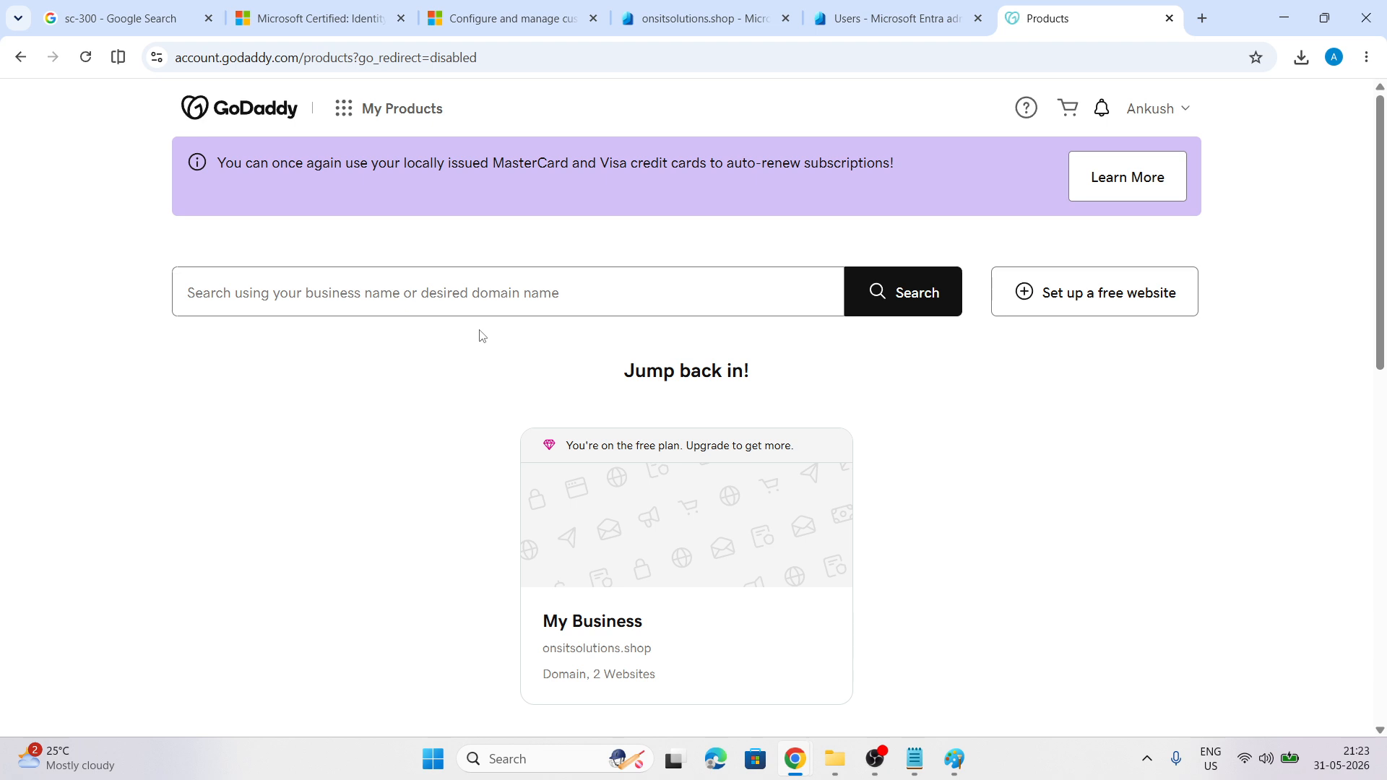
left_click(393, 109)
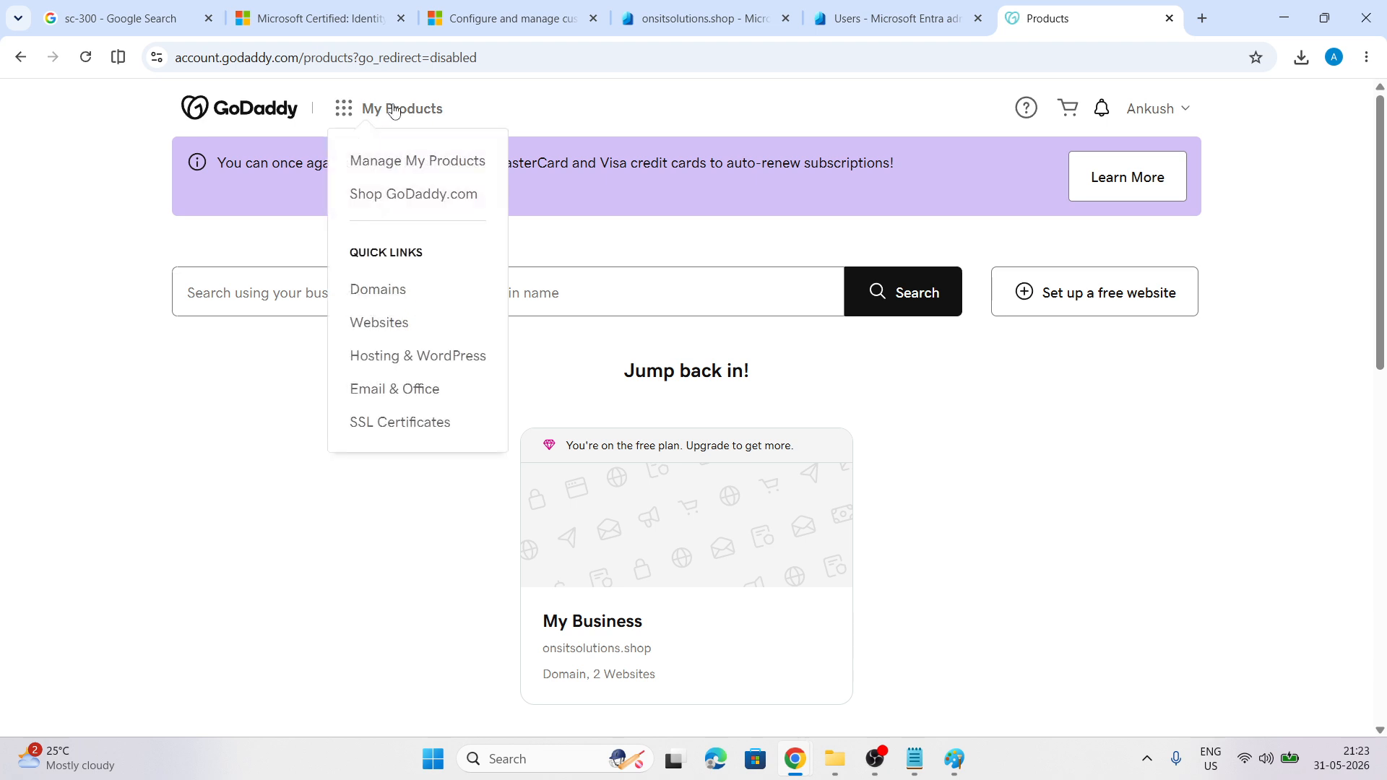
left_click(410, 163)
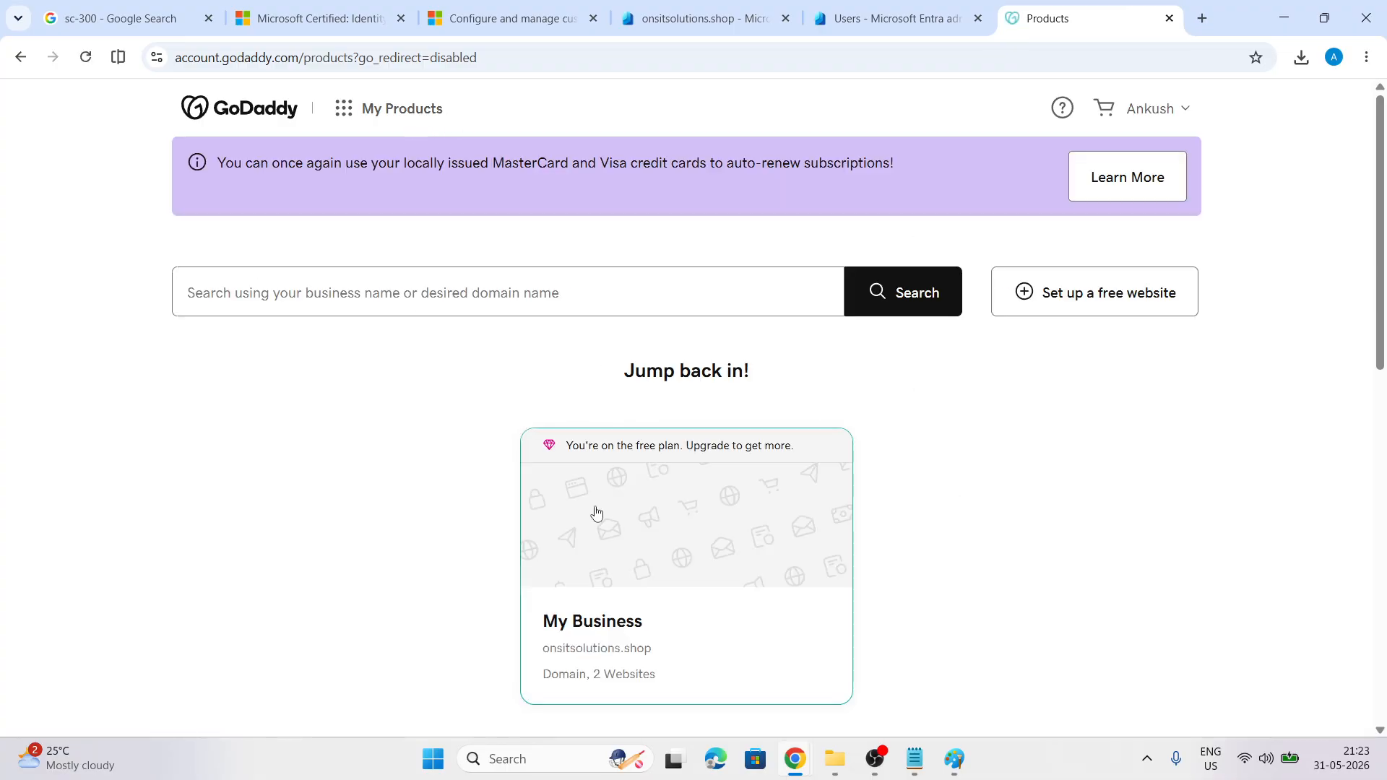
left_click(674, 558)
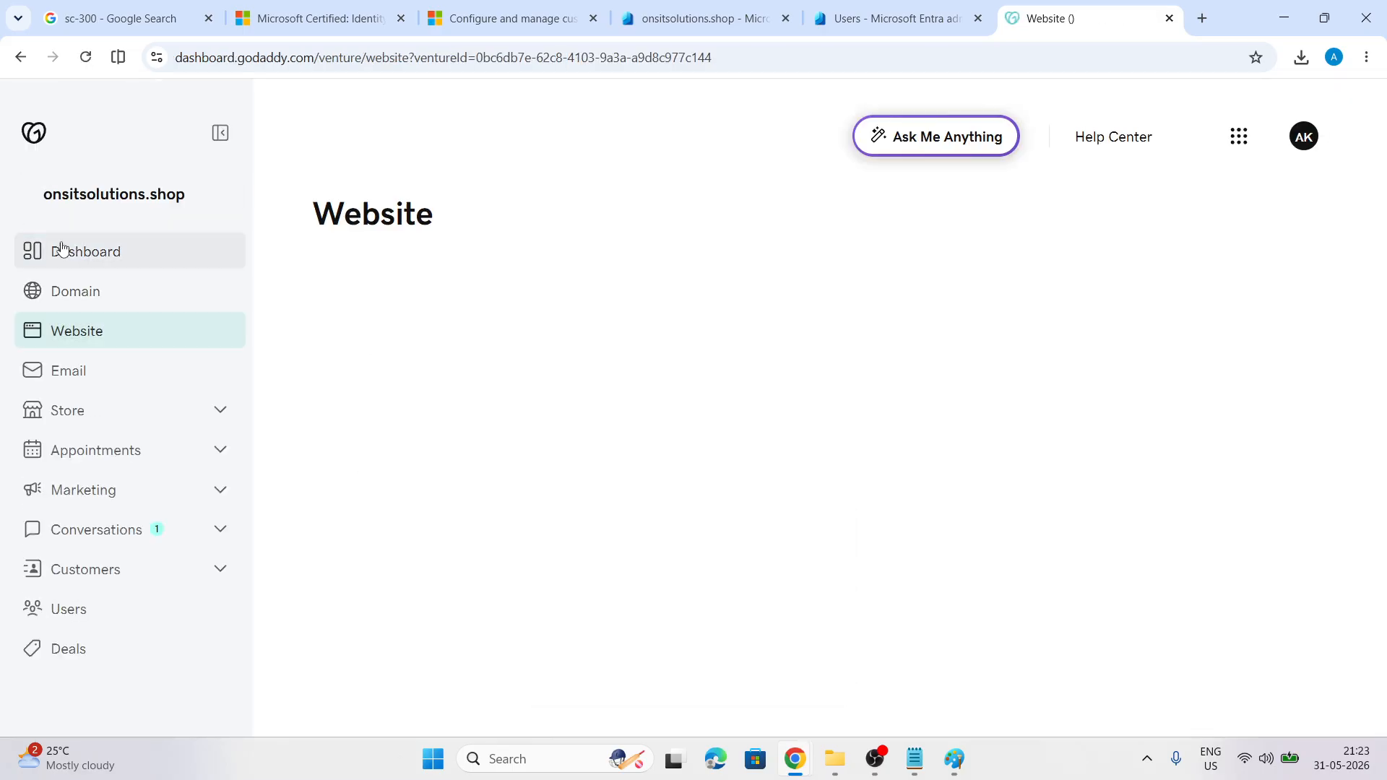
left_click(70, 295)
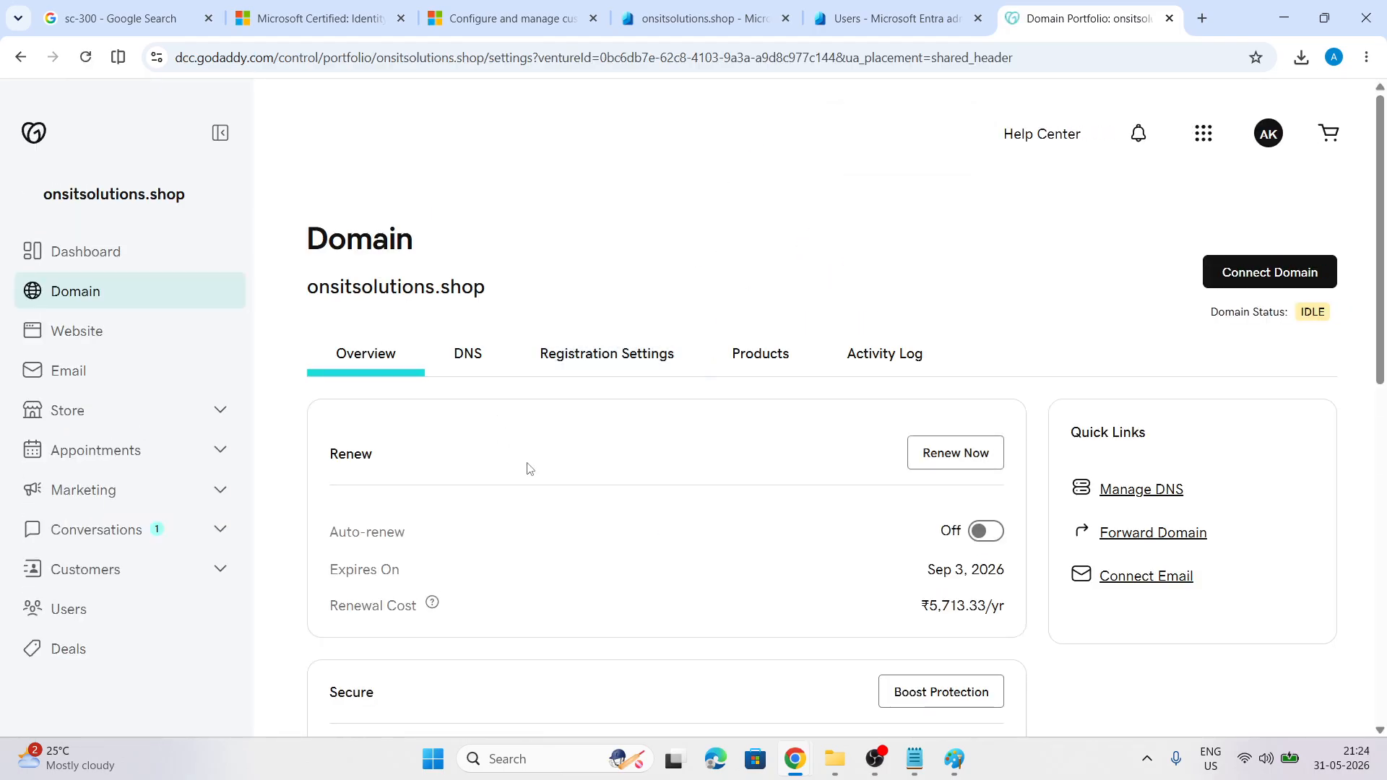
scroll(532, 475, "down", 2)
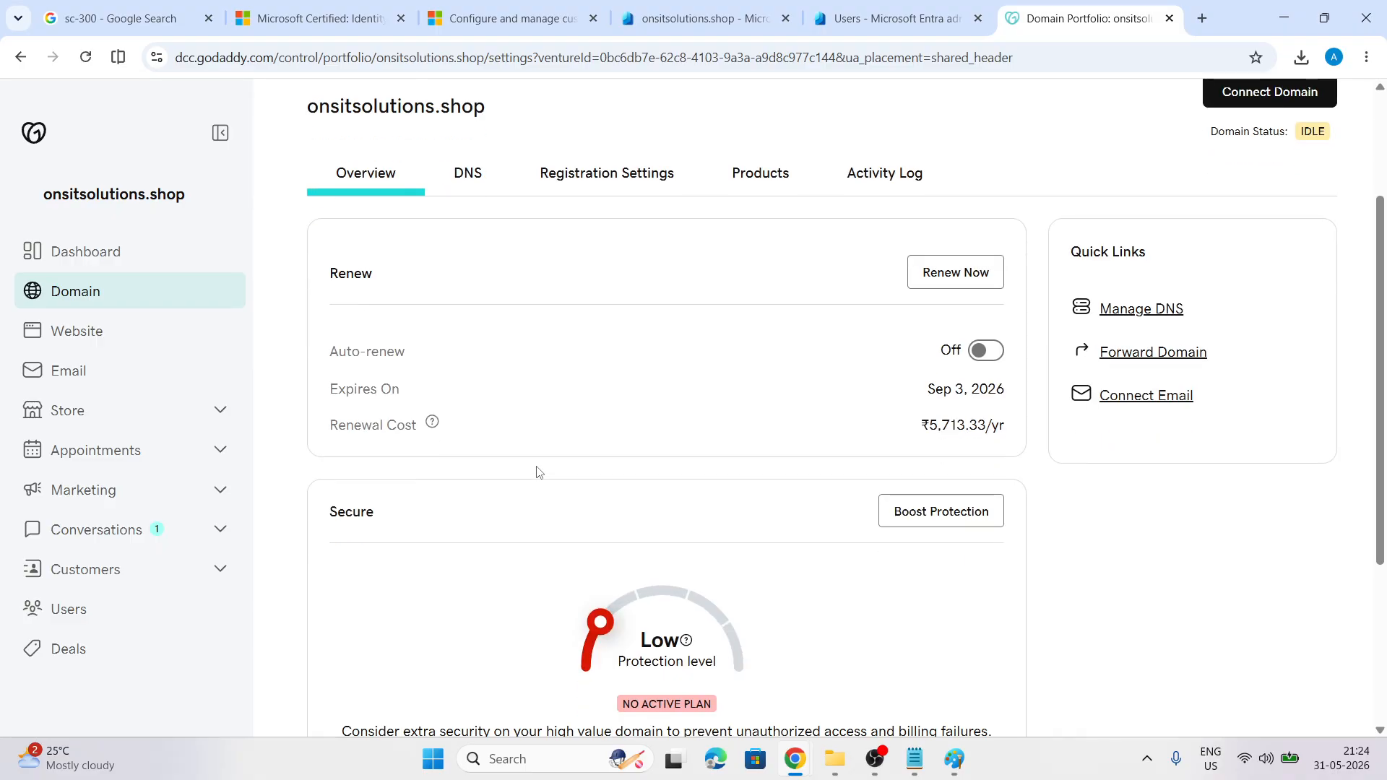
Review the DNS settings and current nameservers for onsitsolutions.shop
scroll(536, 470, "up", 2)
left_click(463, 357)
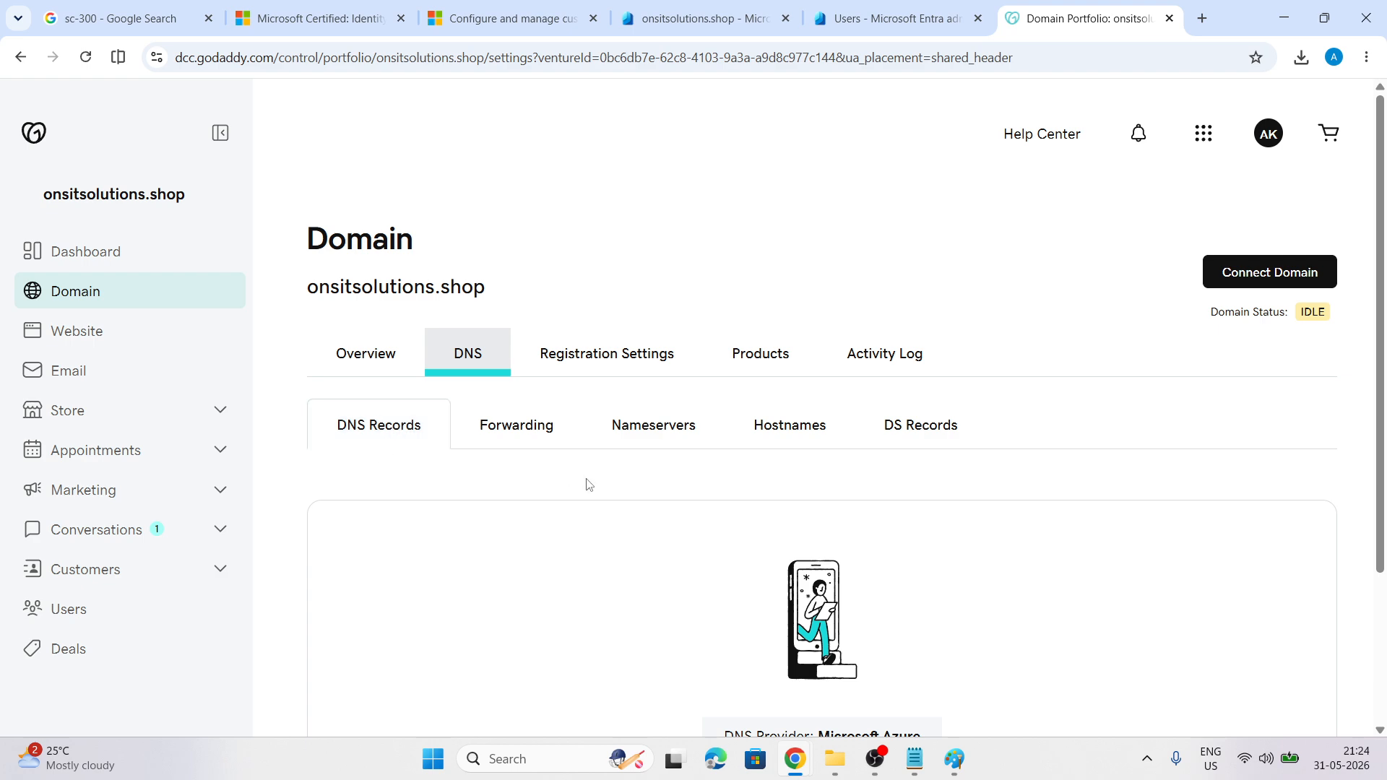
scroll(585, 480, "down", 2)
scroll(589, 484, "down", 1)
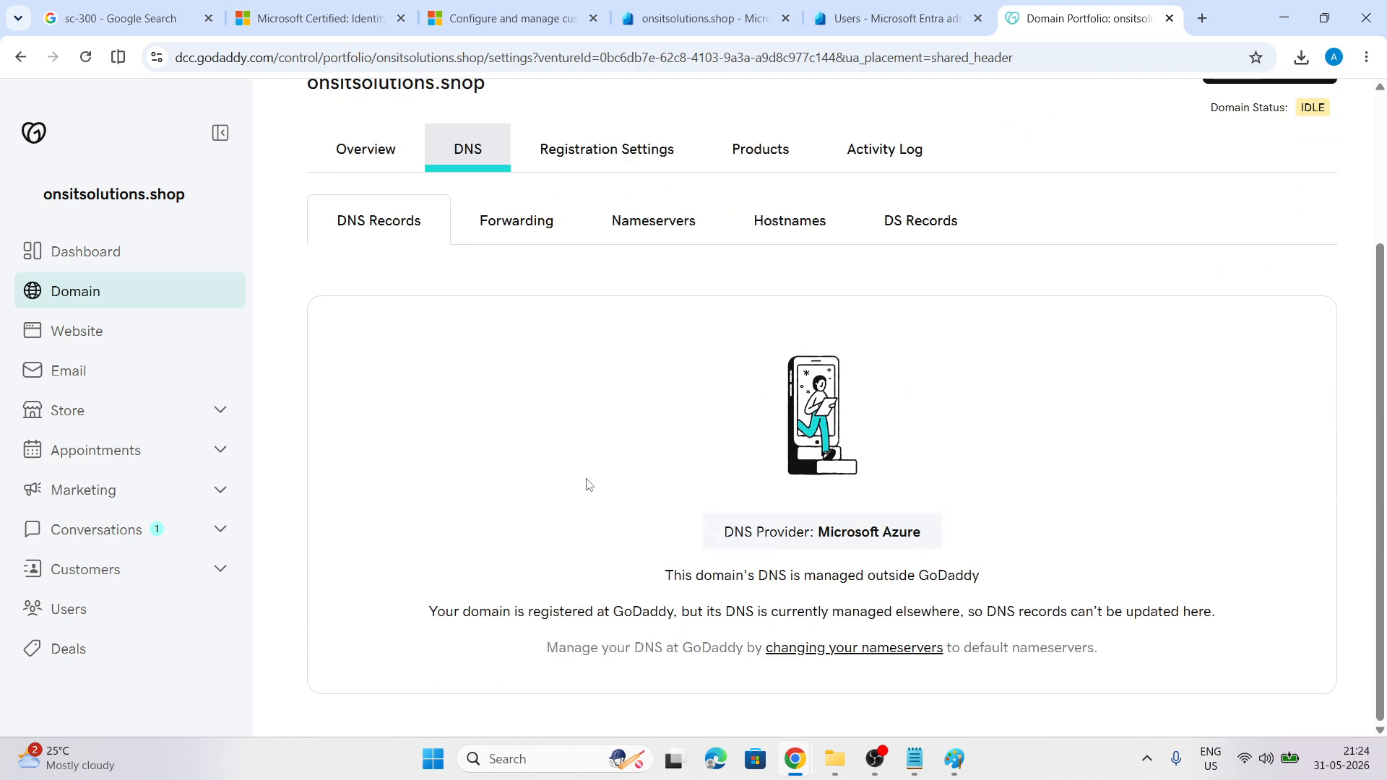
scroll(589, 492, "up", 1)
left_click(635, 311)
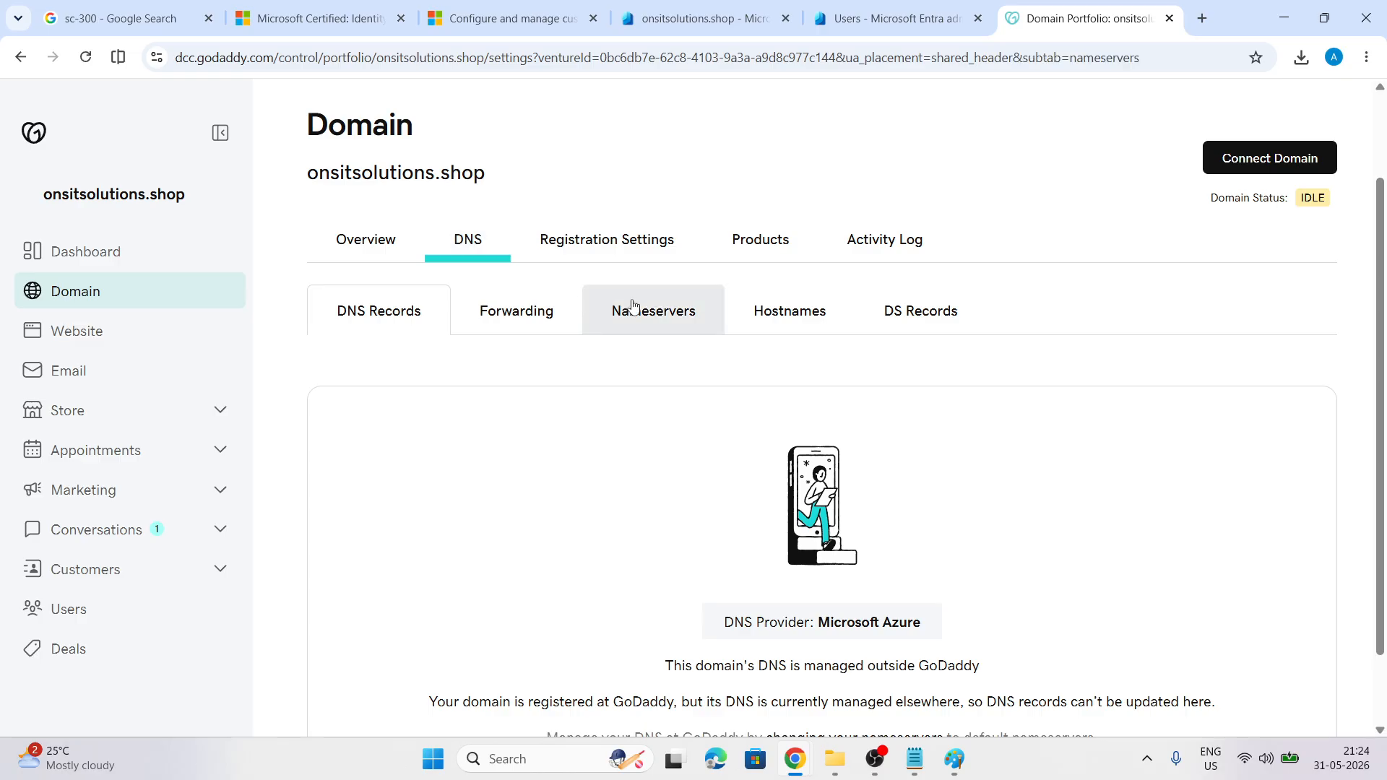
scroll(687, 473, "down", 3)
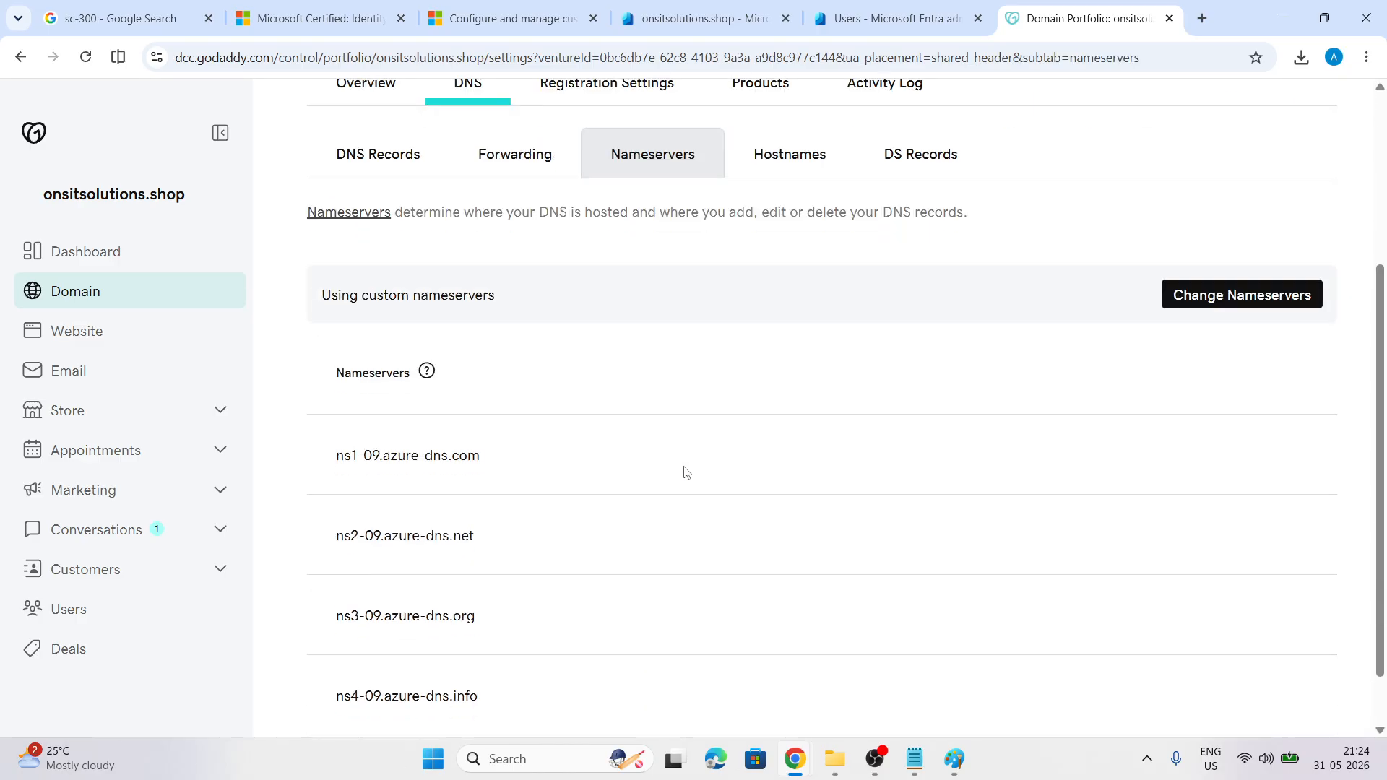
scroll(687, 472, "up", 1)
Change the nameservers to GoDaddy Nameservers (recommended), save, and confirm
left_click(1249, 385)
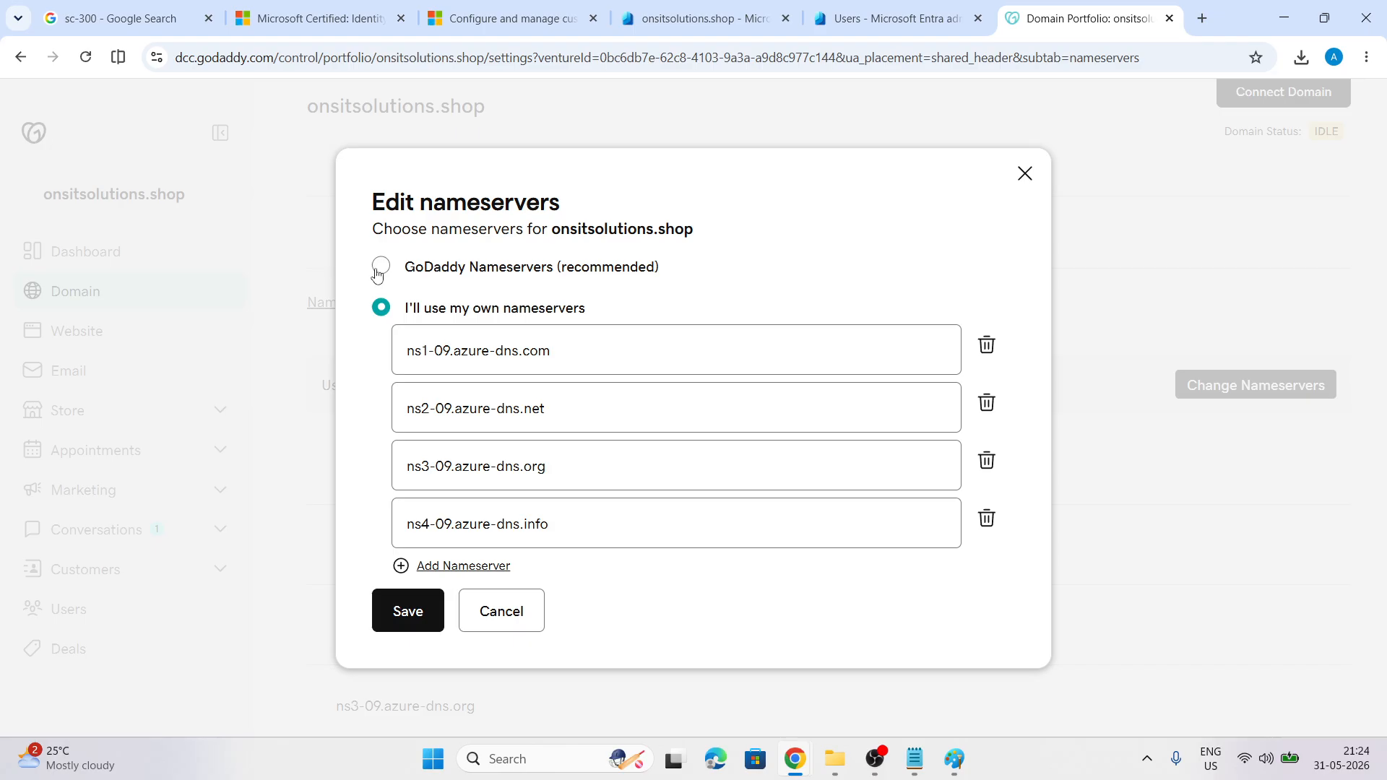
left_click(376, 273)
left_click(405, 487)
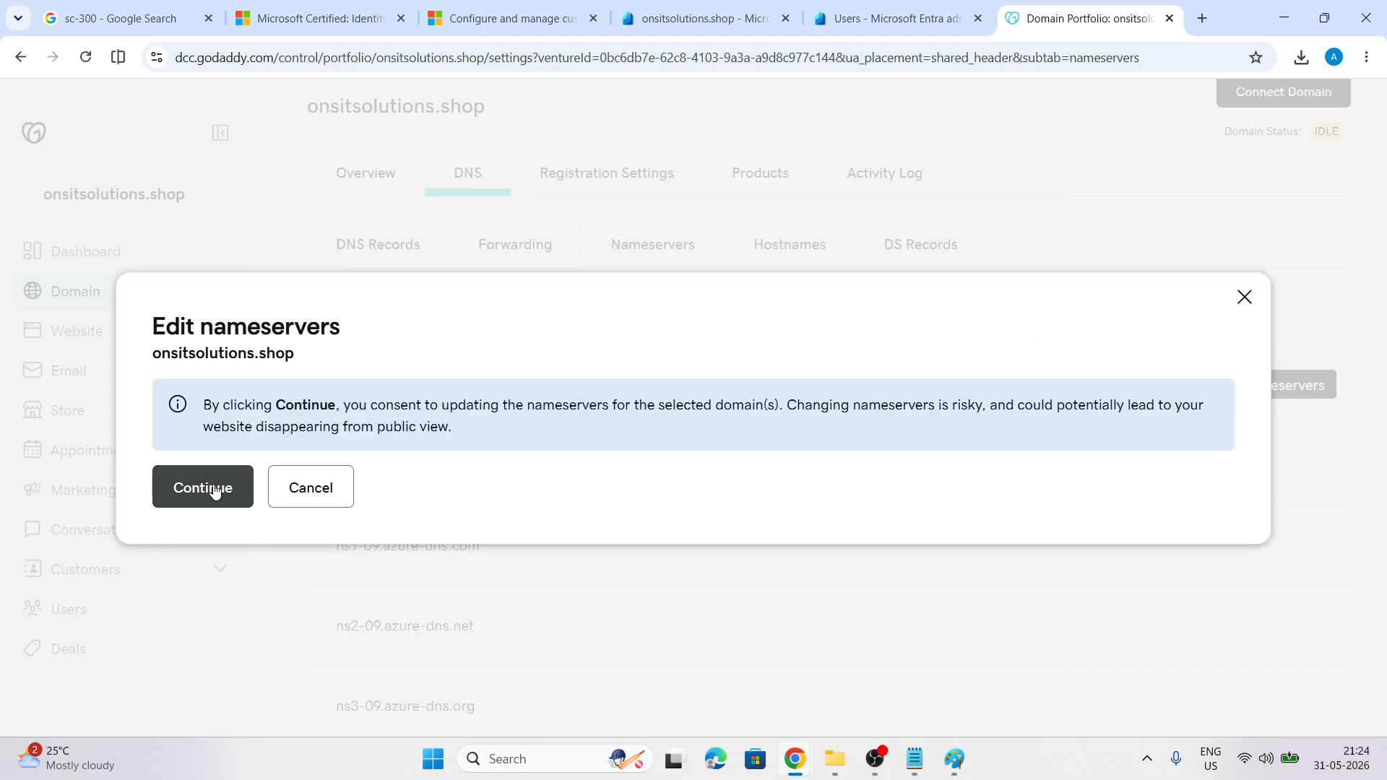
left_click(215, 491)
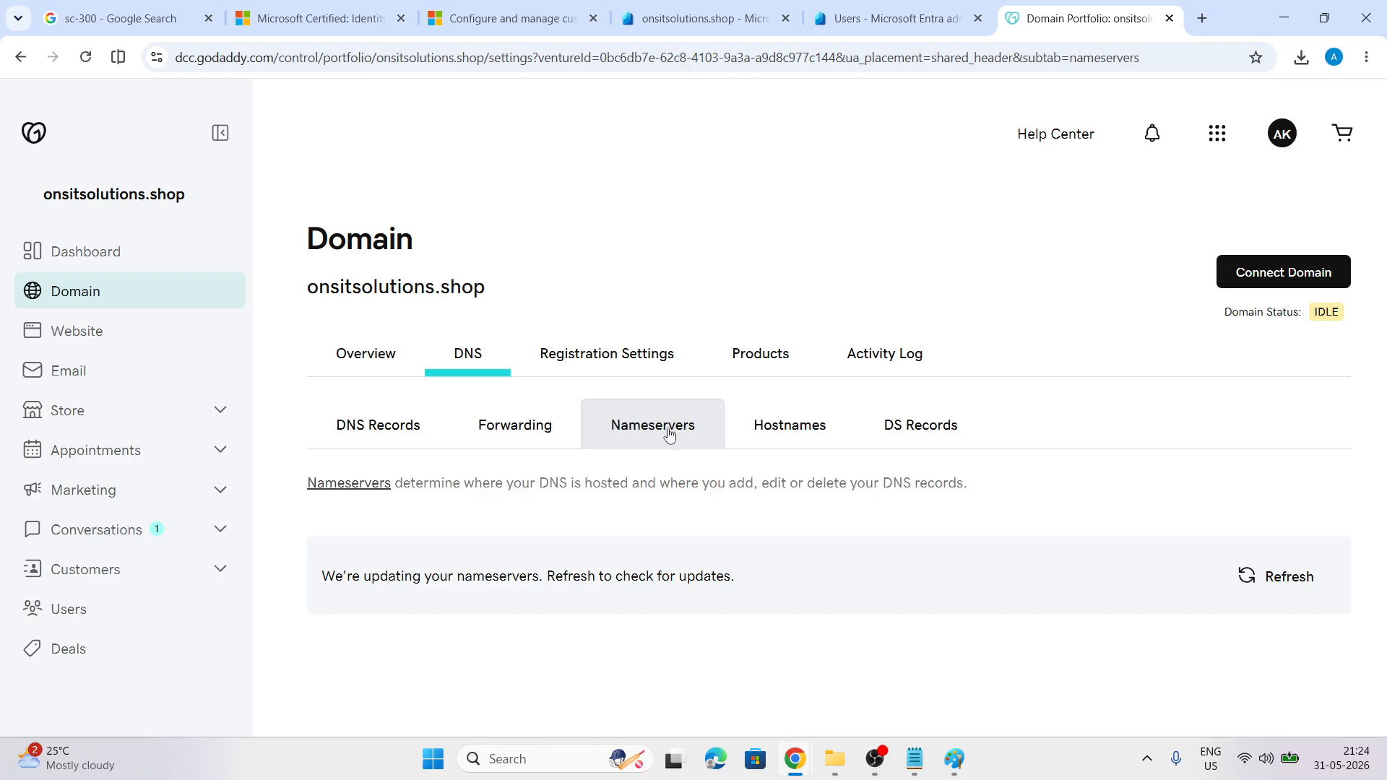
Check the DNS records and updated nameservers, dismissing the configuration changes notice
left_click(373, 429)
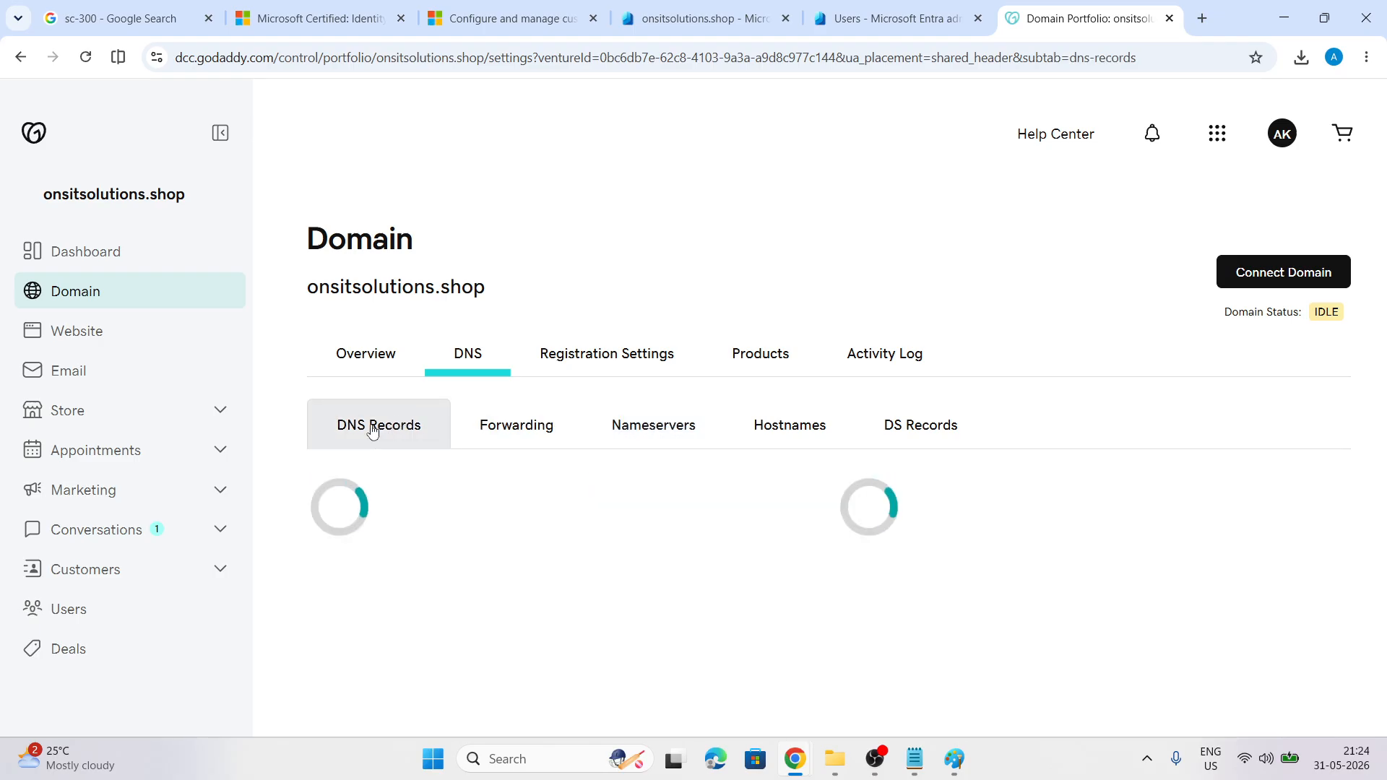
scroll(713, 273, "down", 2)
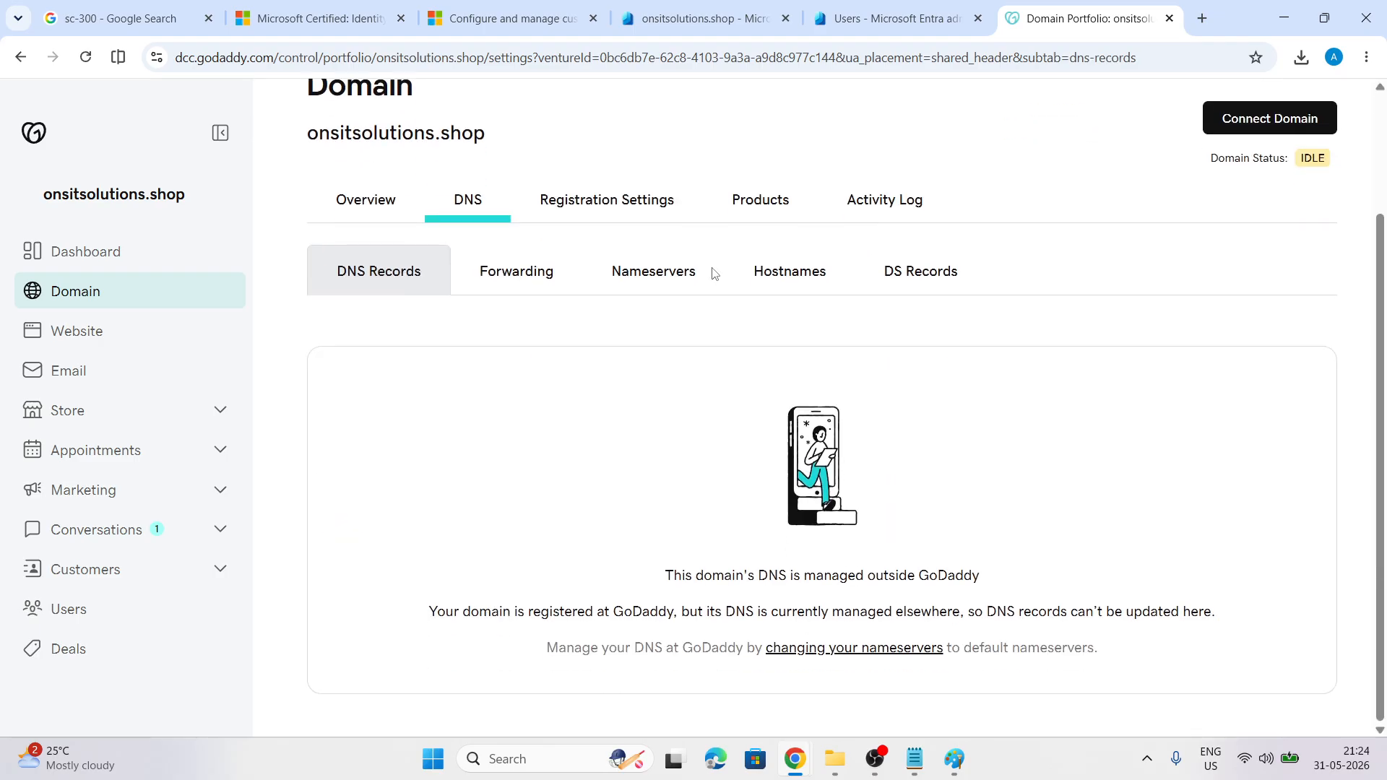
scroll(712, 272, "up", 2)
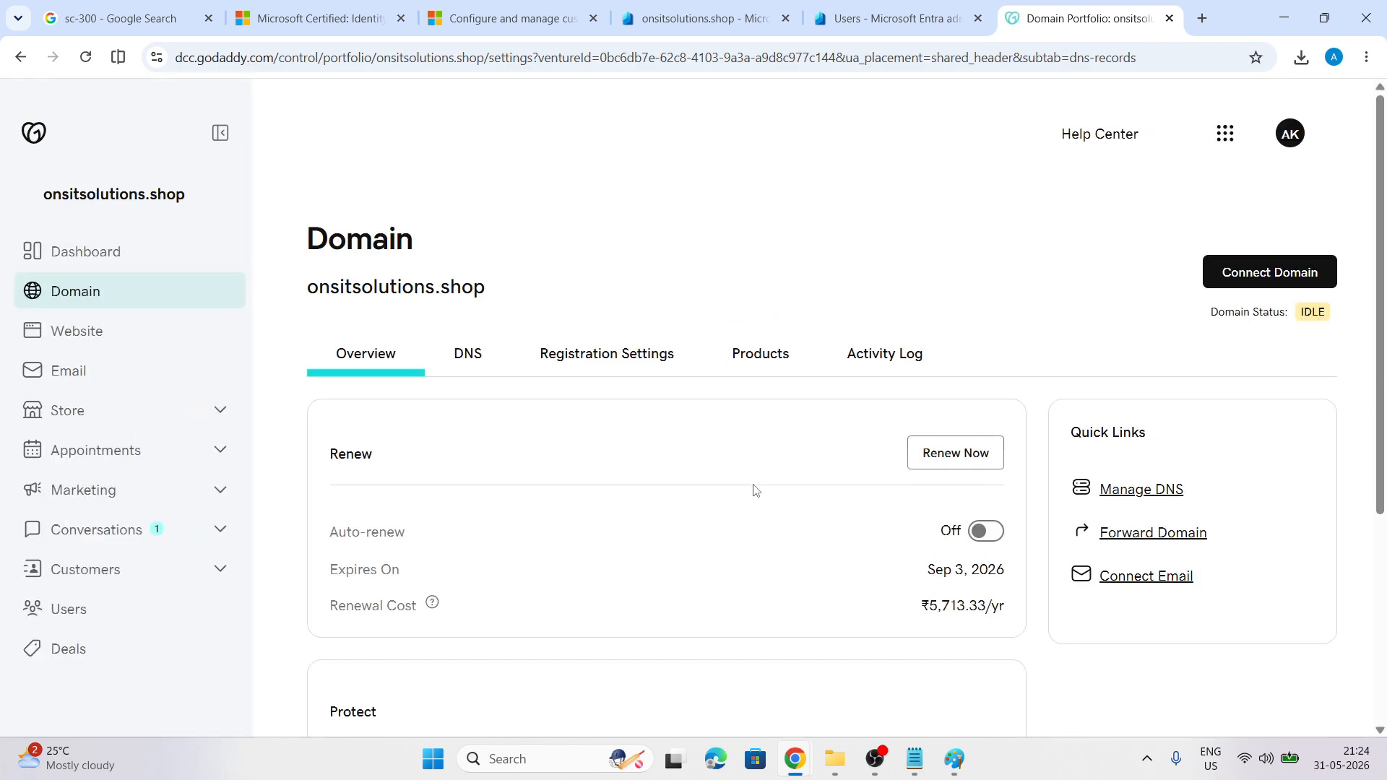
scroll(755, 490, "down", 4)
scroll(752, 487, "up", 4)
left_click(468, 355)
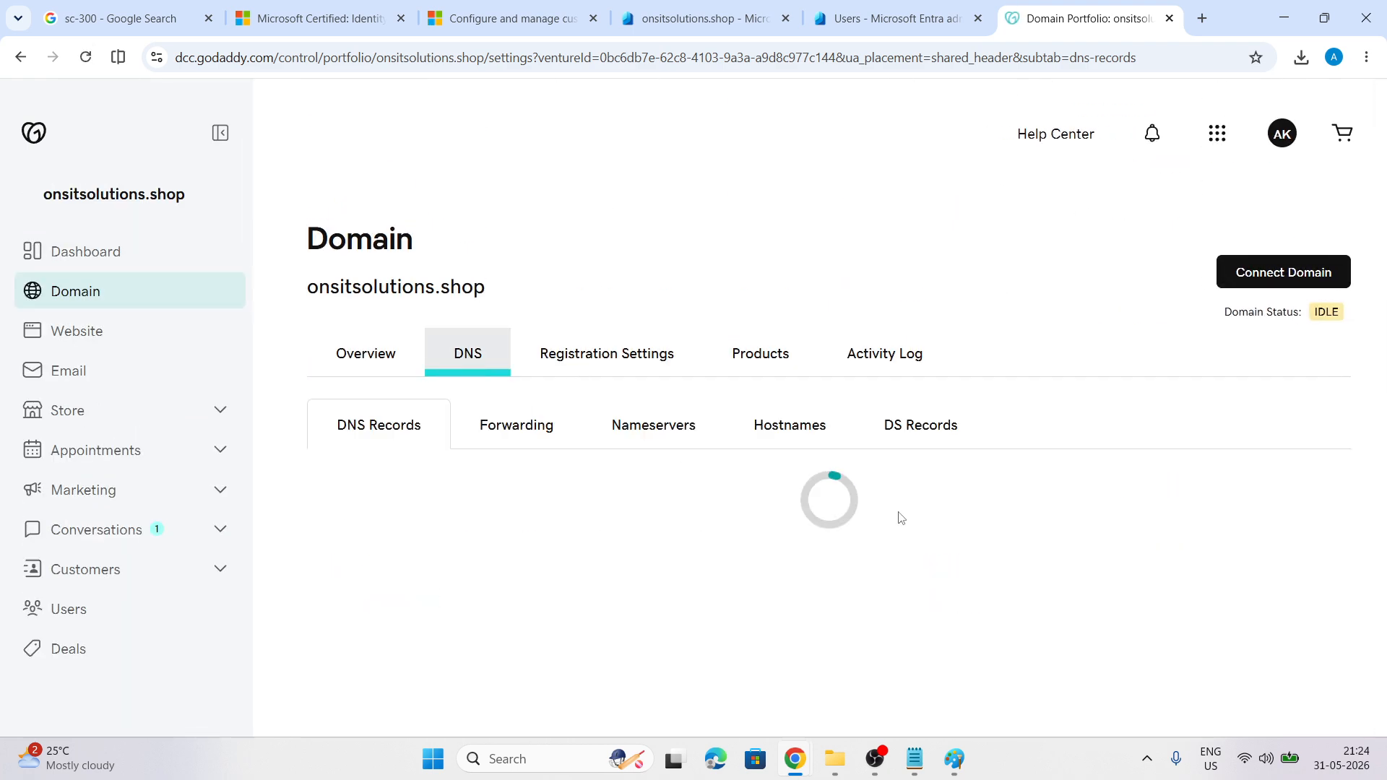
scroll(895, 518, "down", 3)
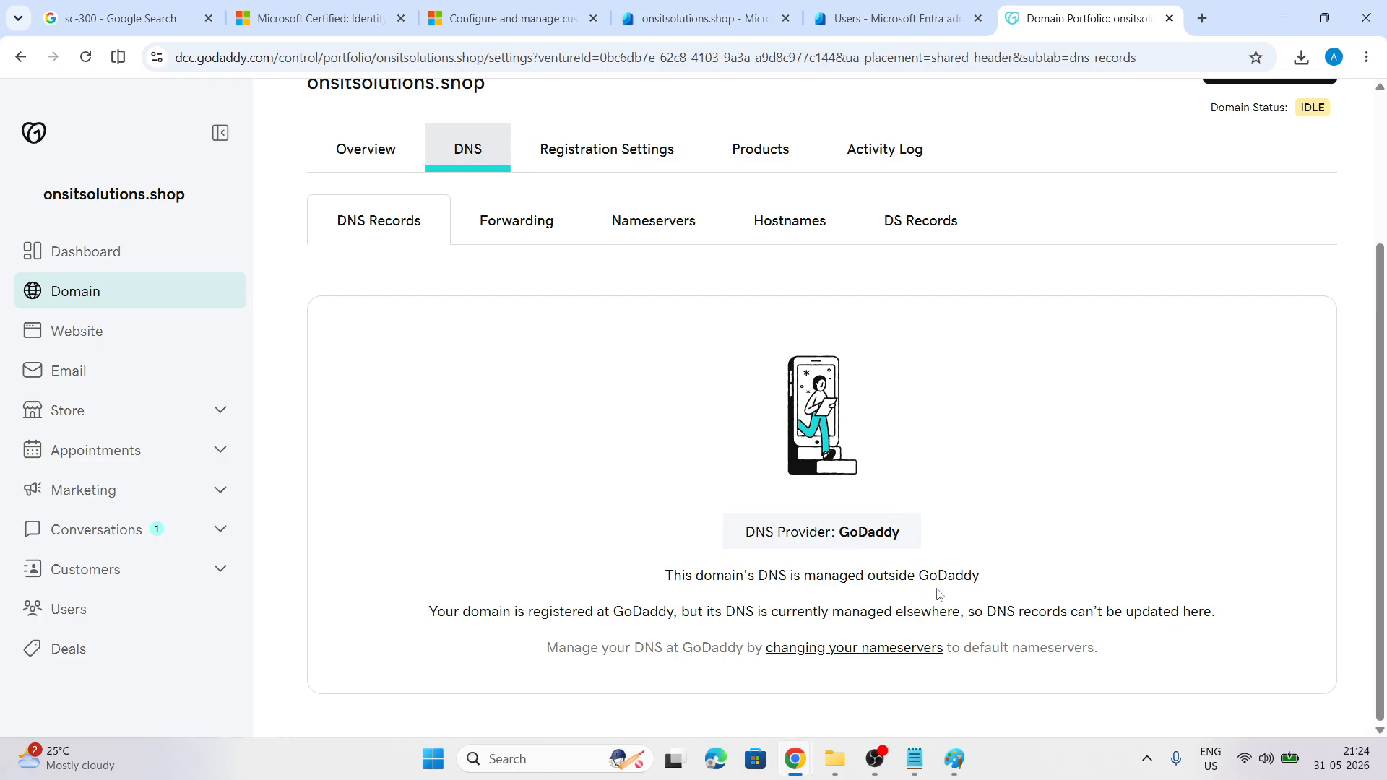
scroll(938, 594, "up", 3)
left_click(677, 432)
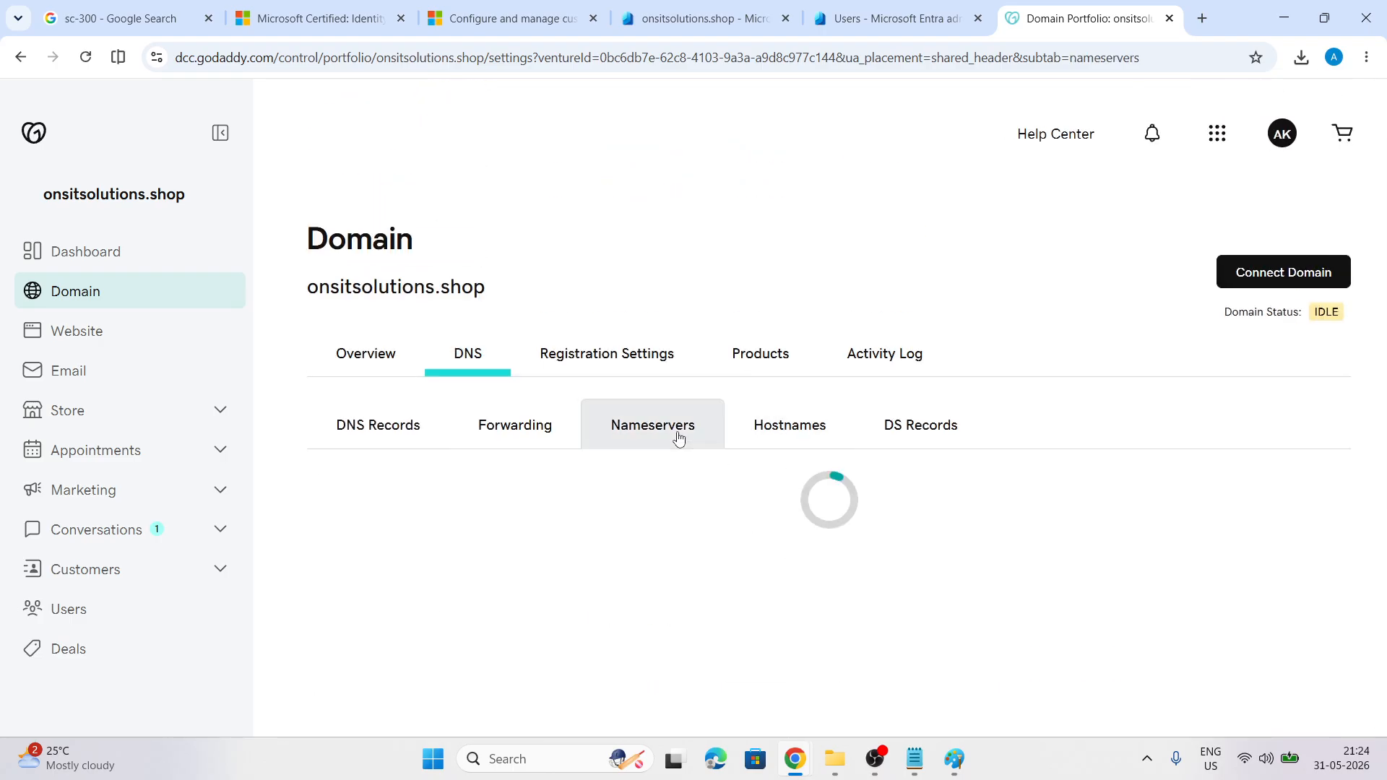
scroll(855, 489, "down", 3)
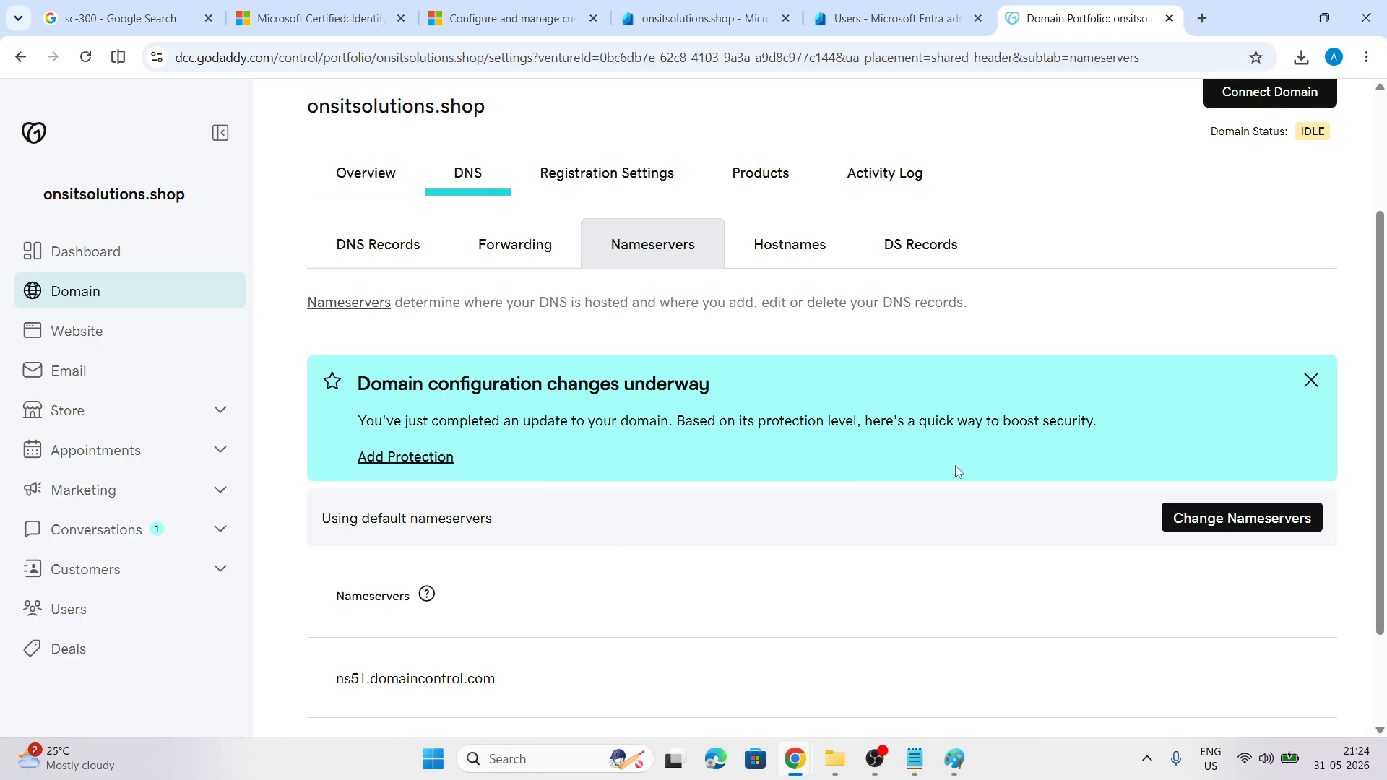
left_click(1312, 380)
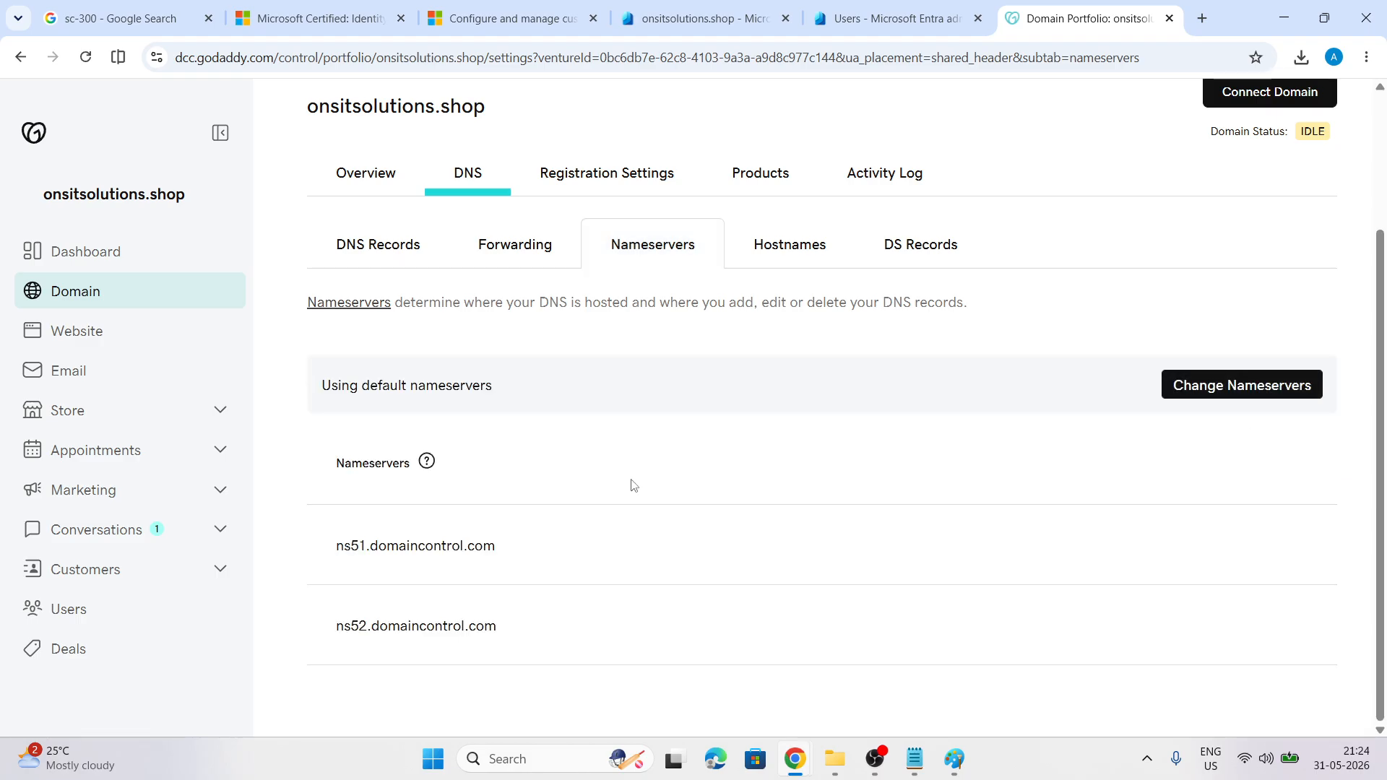
scroll(633, 485, "up", 3)
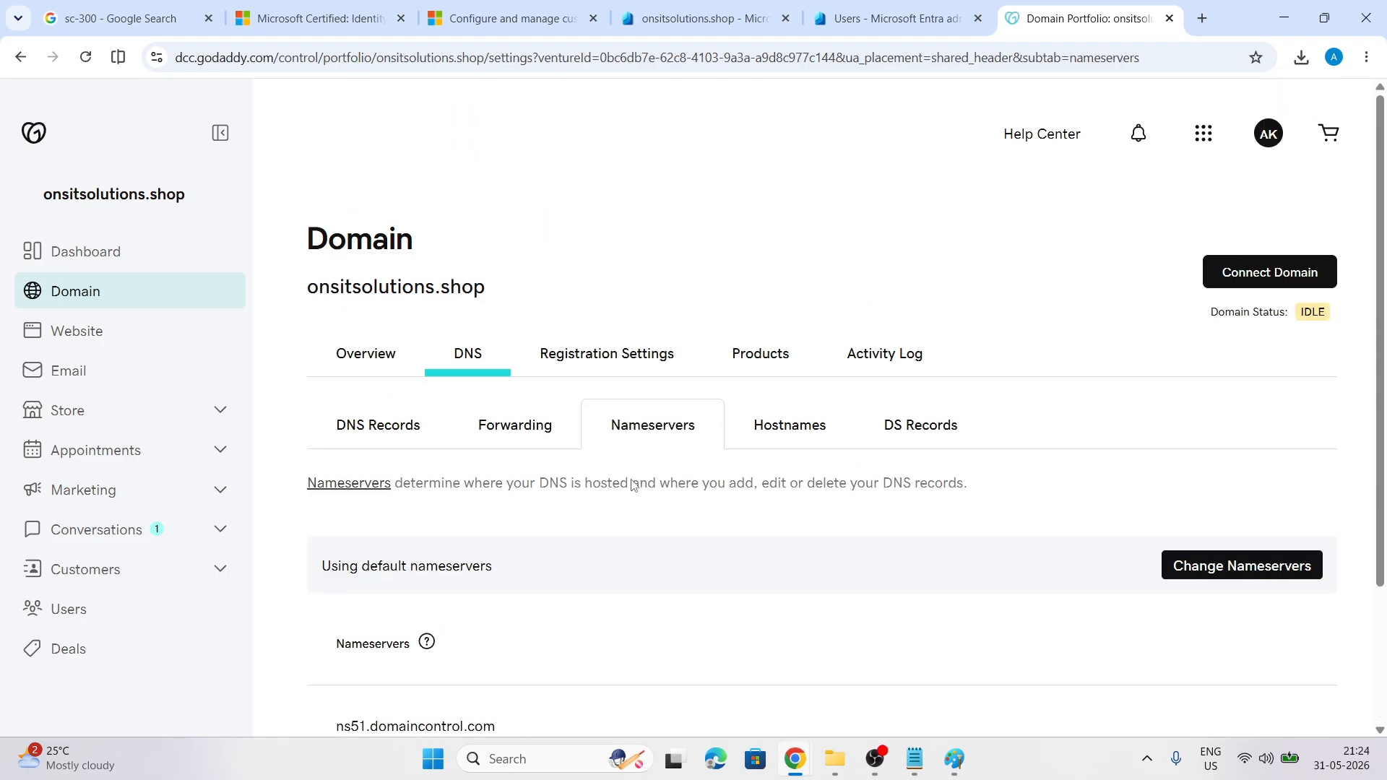
Reload the domain page and reopen DNS so new records can be added
left_click(344, 422)
scroll(653, 510, "down", 4)
scroll(648, 510, "up", 2)
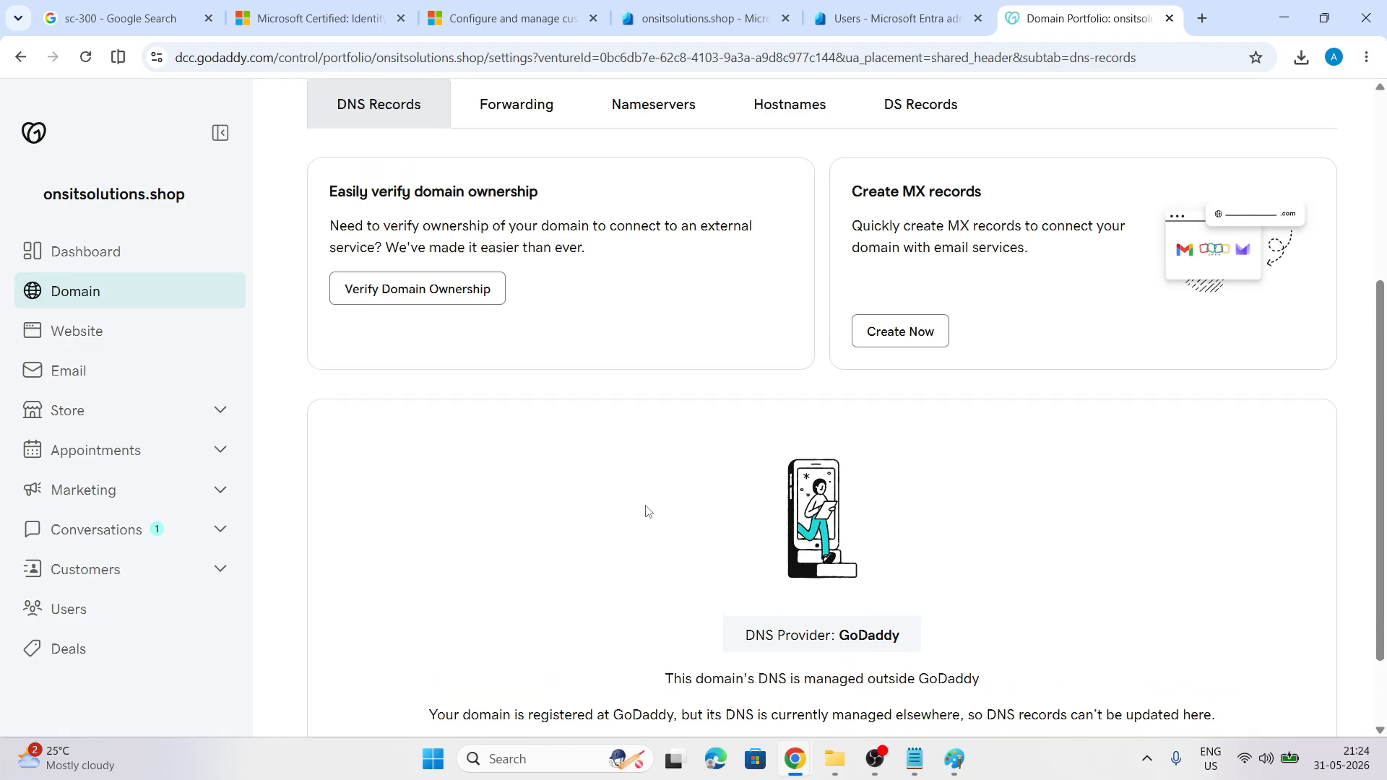
left_click(86, 57)
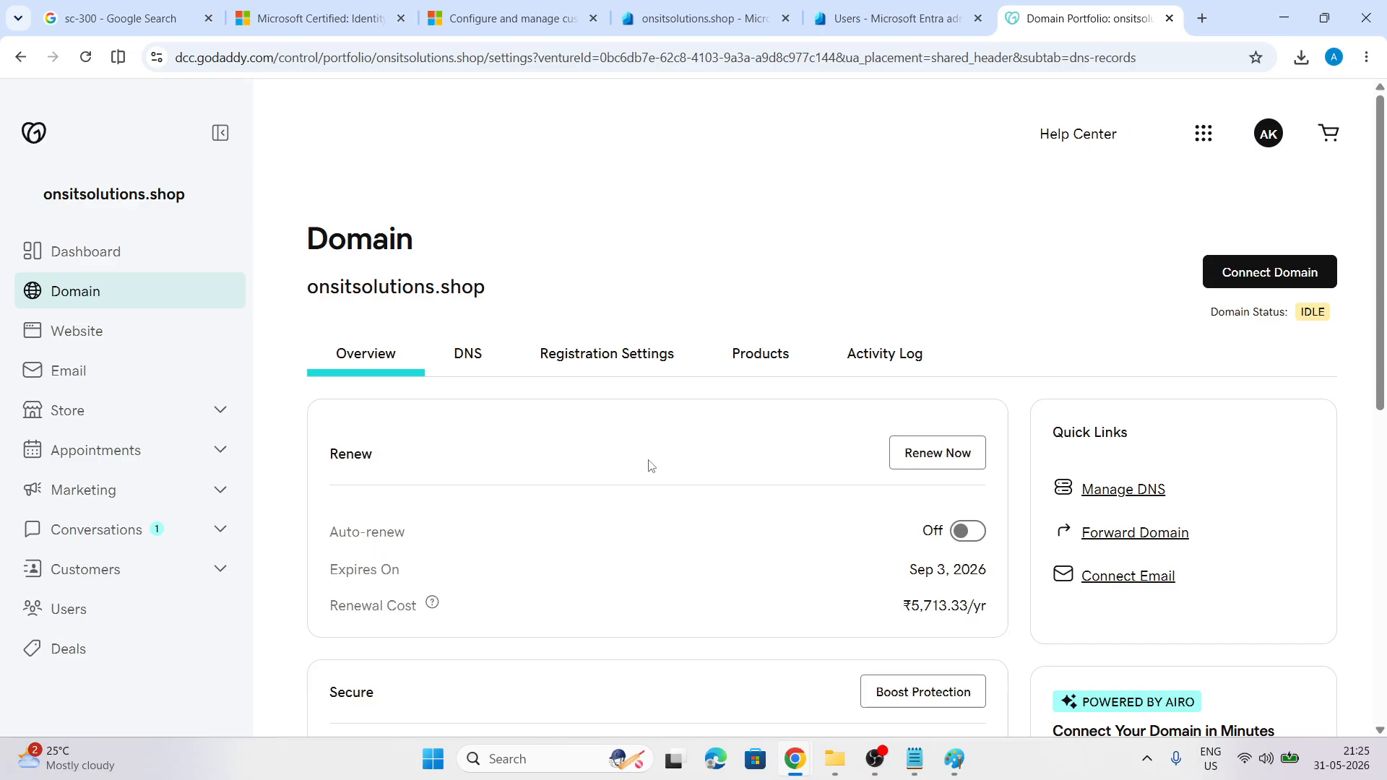
scroll(649, 466, "down", 5)
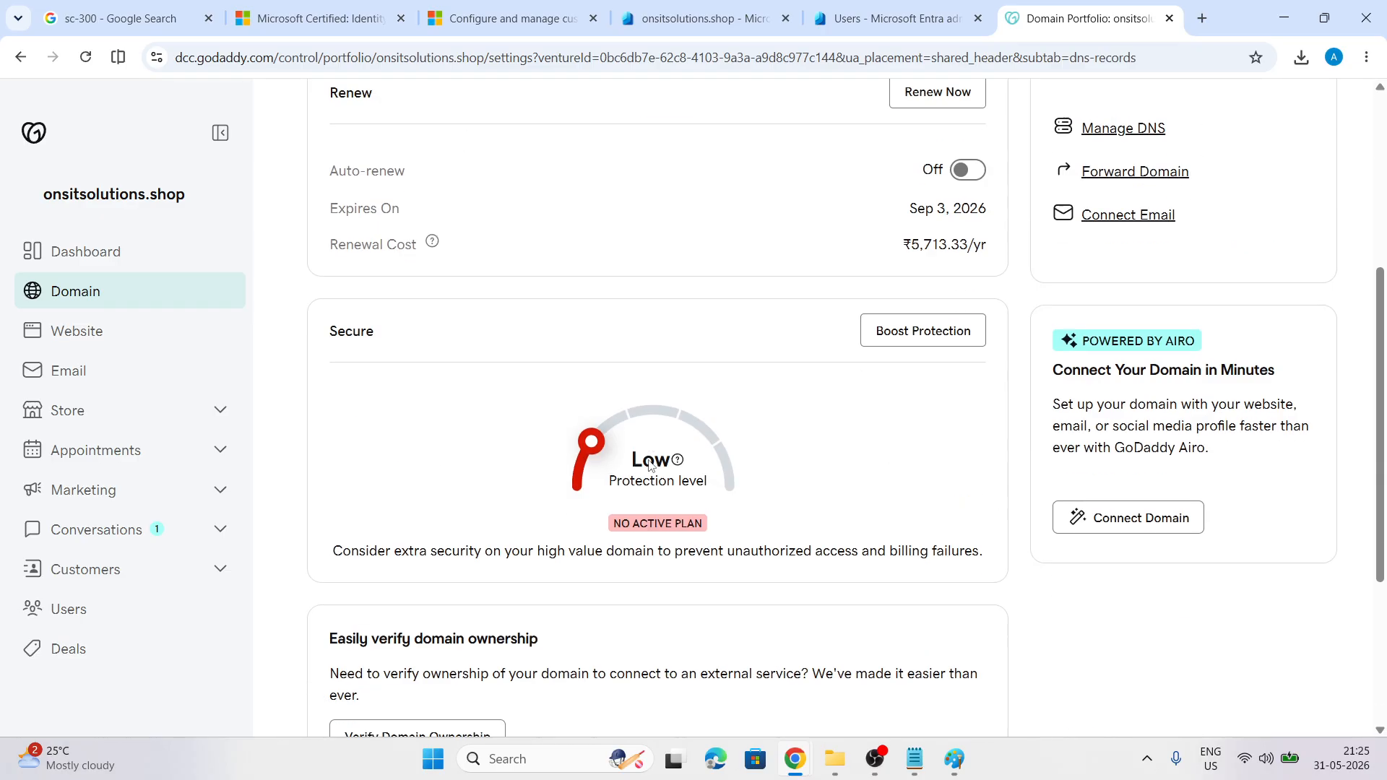
scroll(649, 466, "up", 5)
left_click(479, 353)
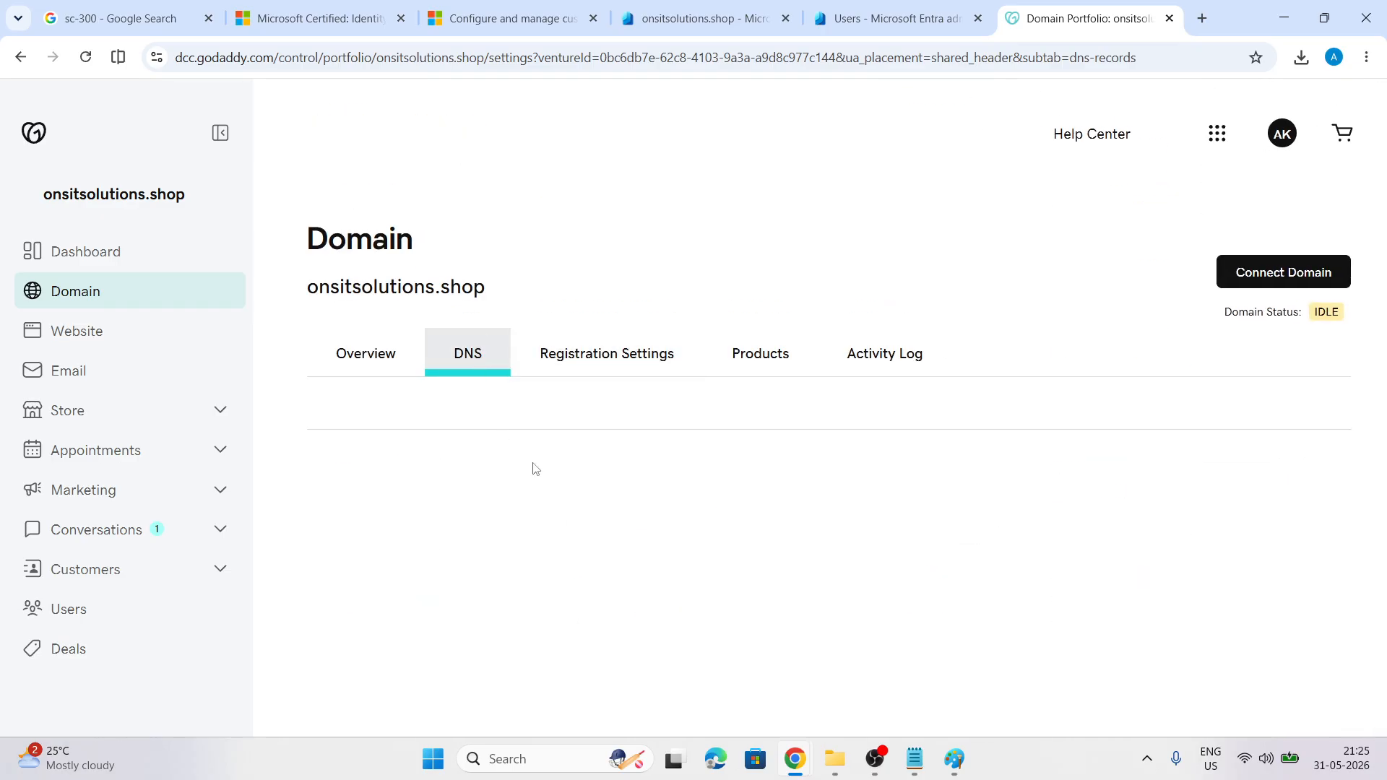
scroll(573, 463, "down", 4)
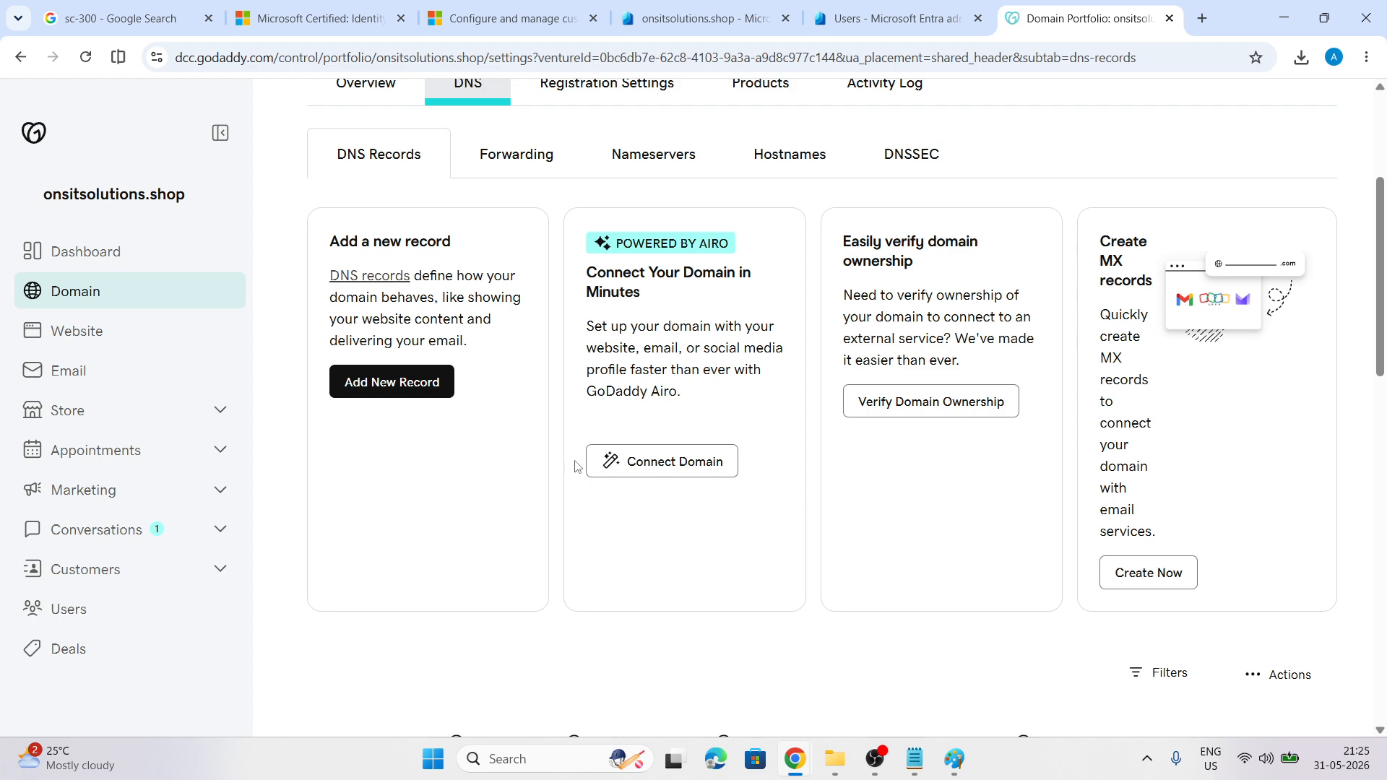
Add a new DNS record in GoDaddy with record type TXT
left_click(363, 387)
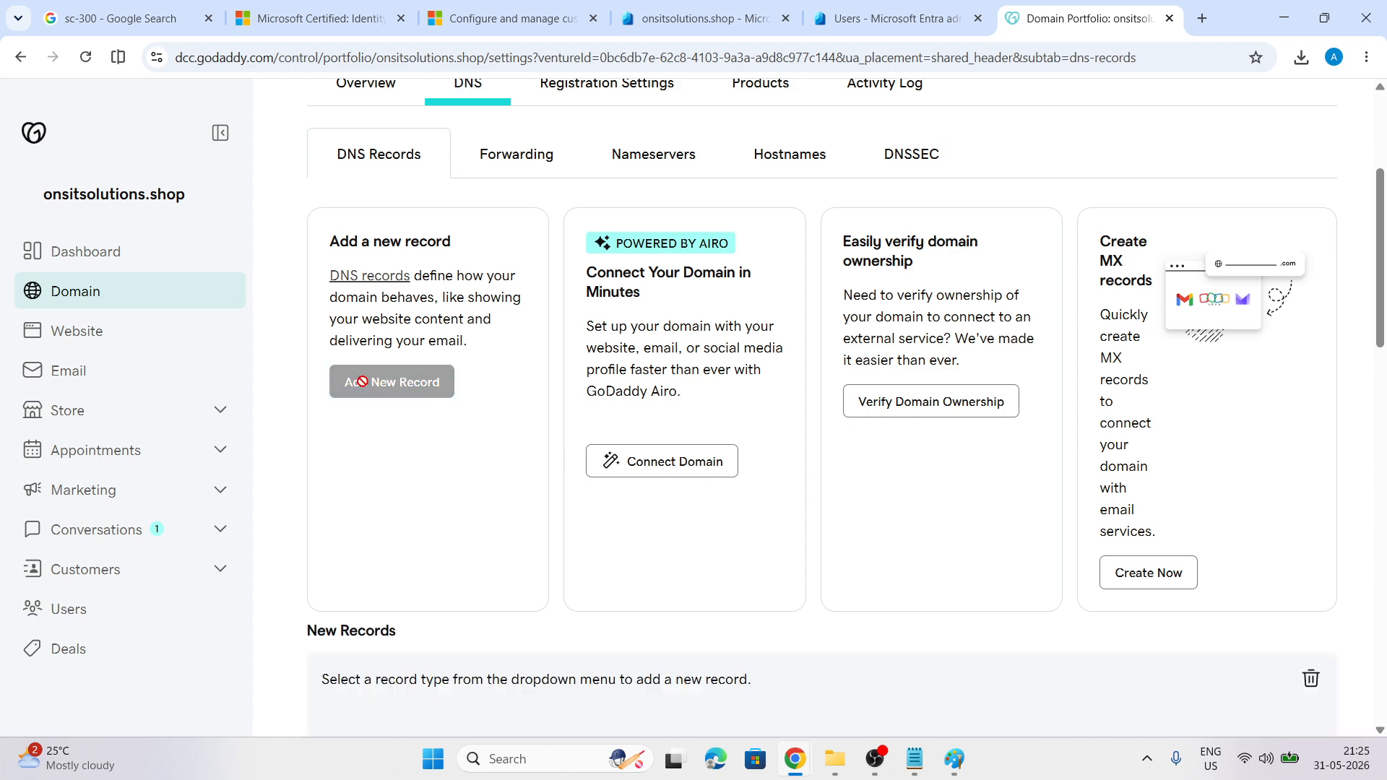
scroll(749, 459, "down", 5)
left_click(441, 415)
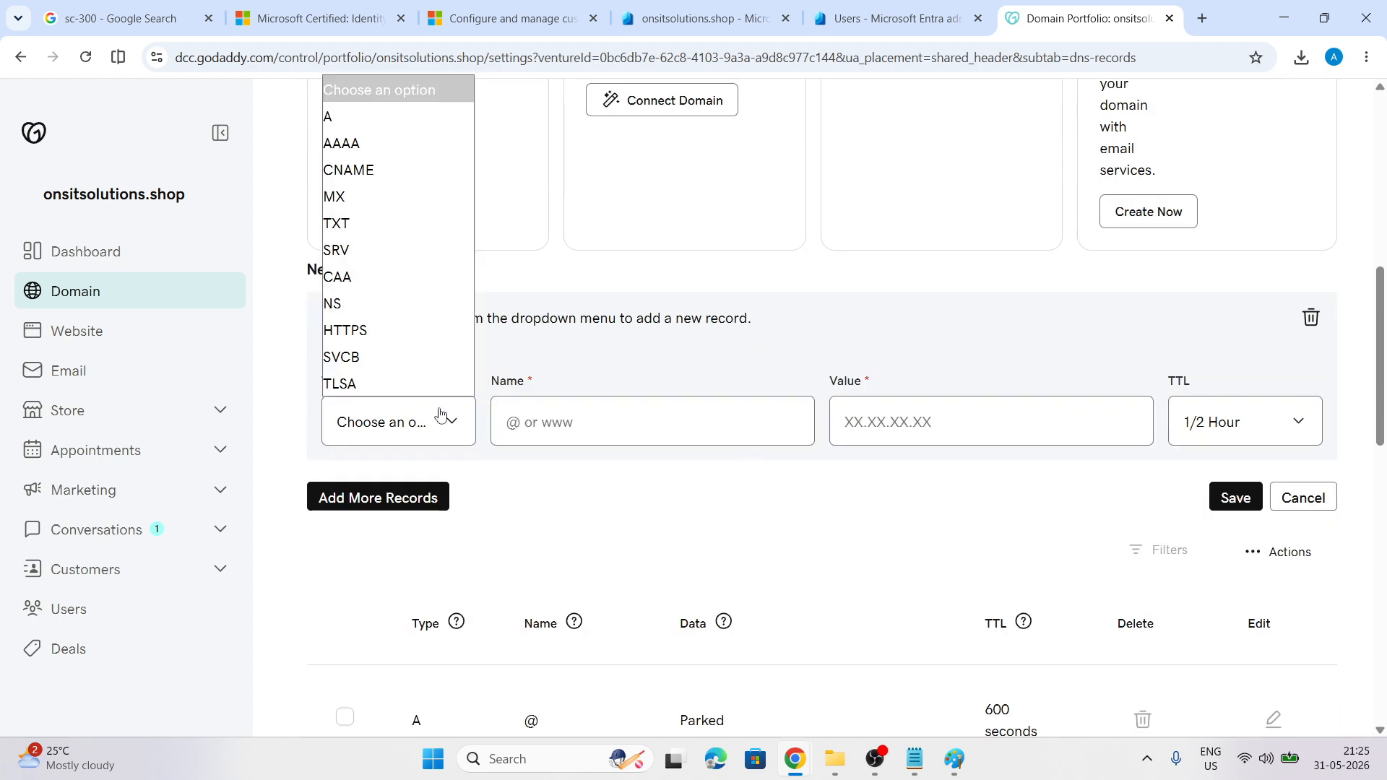
left_click(347, 223)
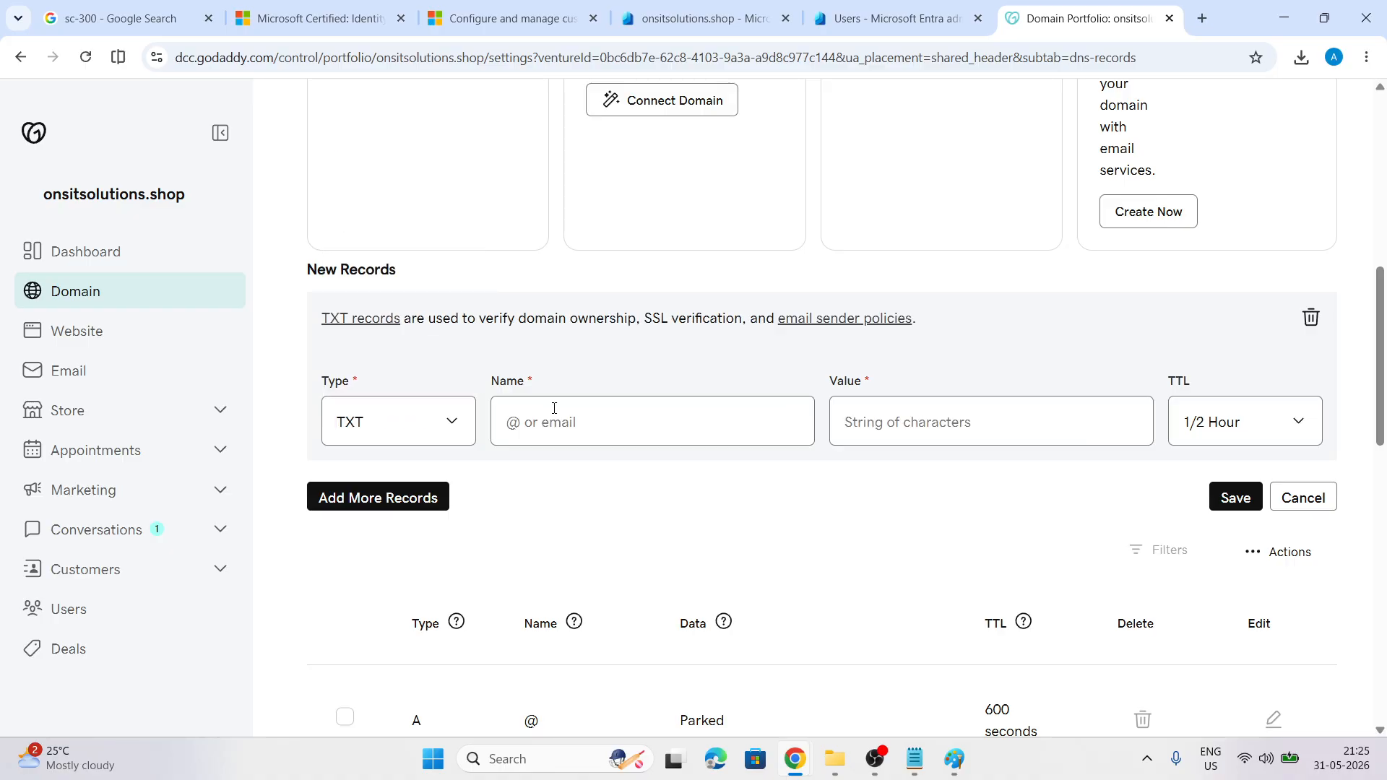
Copy Entra's MS= verification value into the GoDaddy record form
left_click(839, 6)
left_click(765, 18)
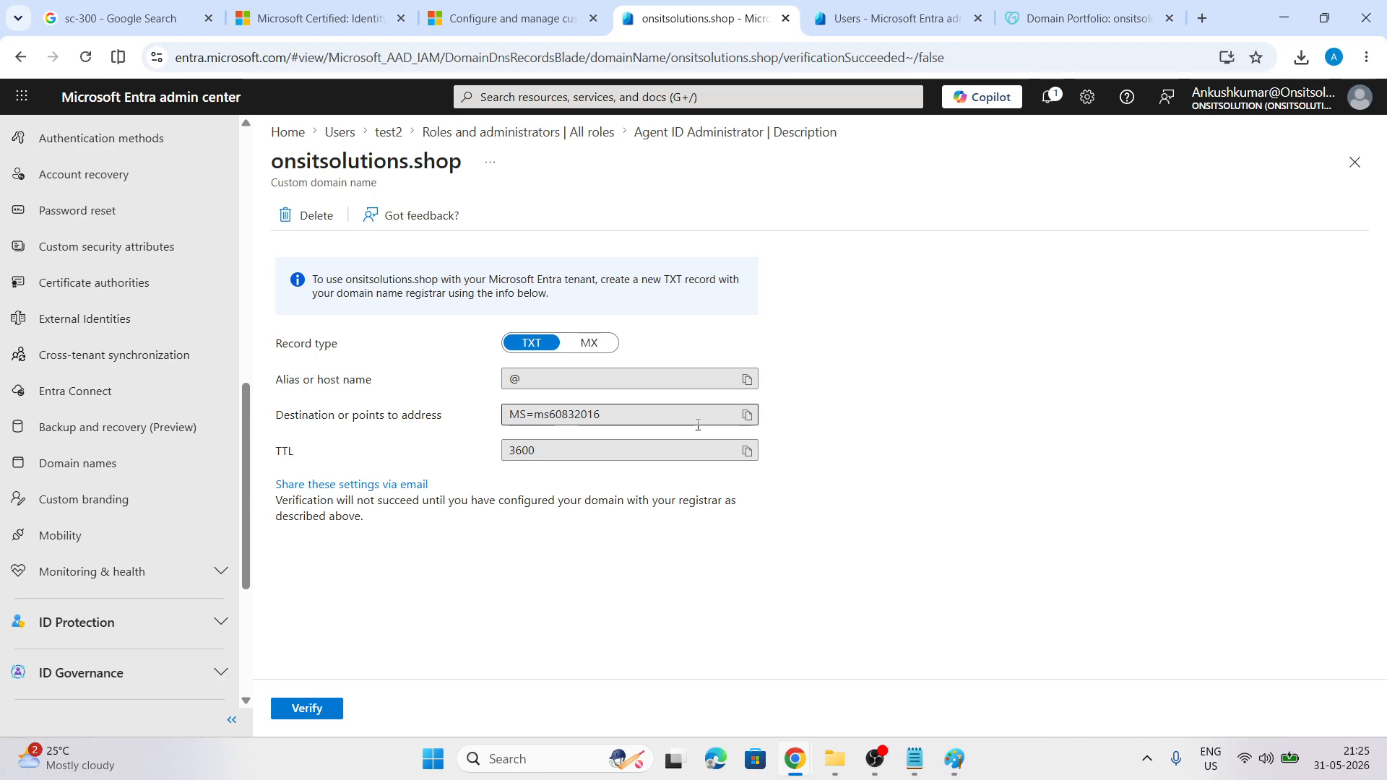
left_click(747, 415)
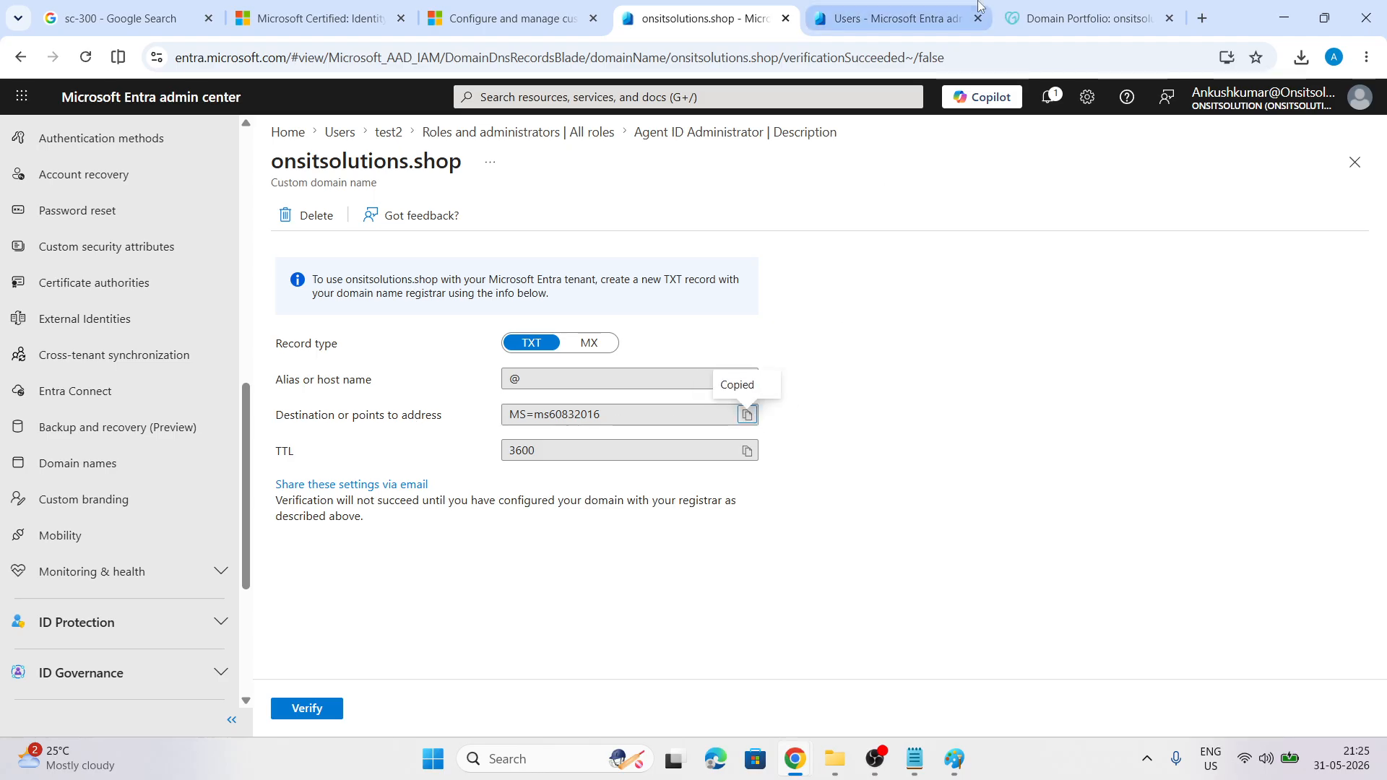
left_click(1019, 7)
scroll(594, 478, "down", 2)
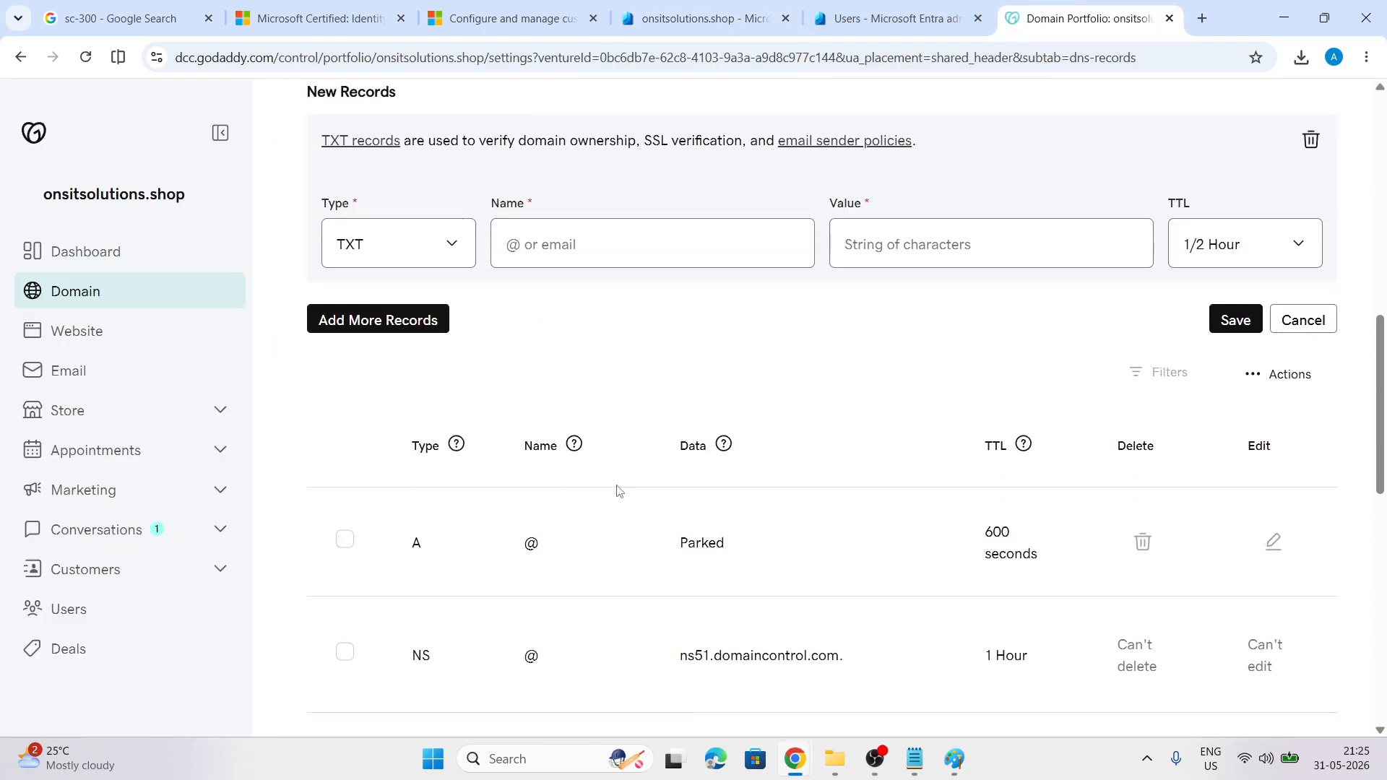
scroll(594, 419, "up", 1)
left_click(545, 333)
key("ctrl+v")
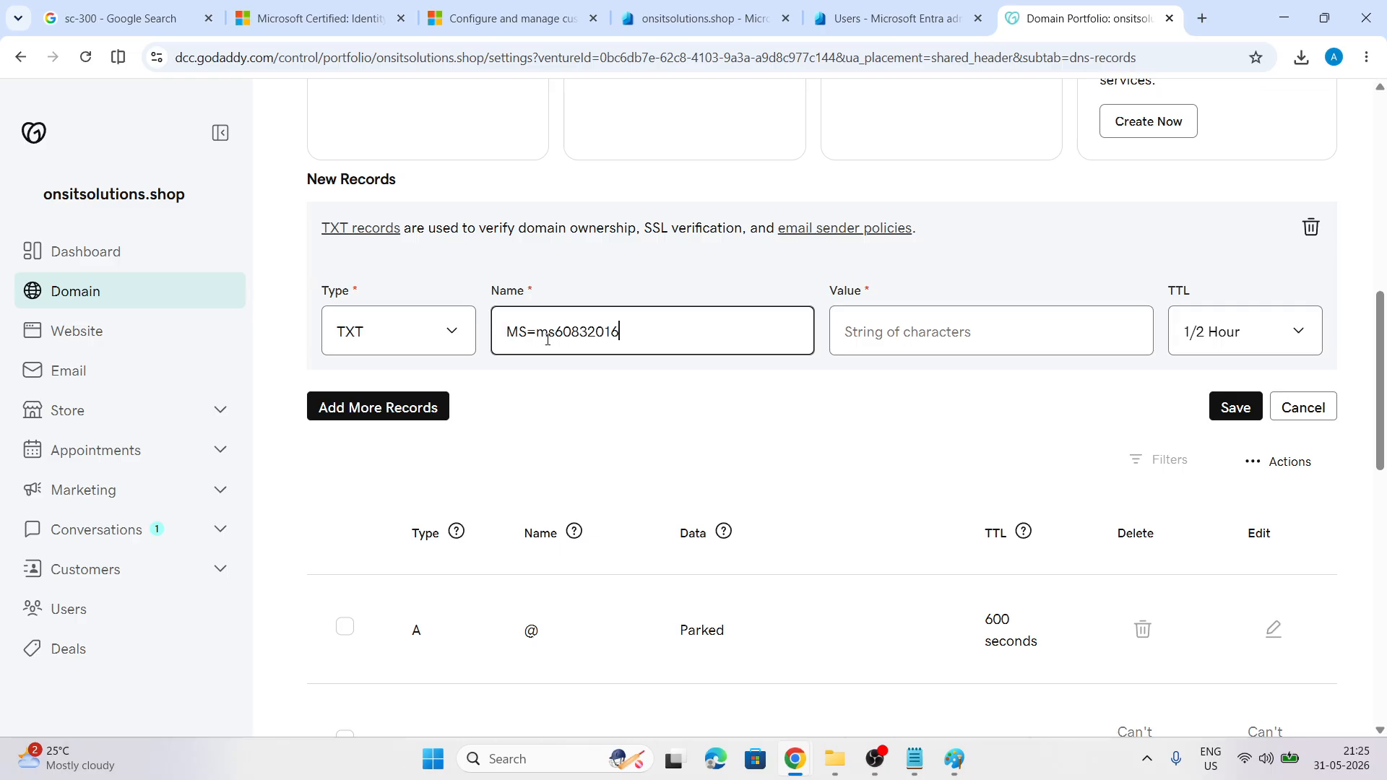
left_click(593, 429)
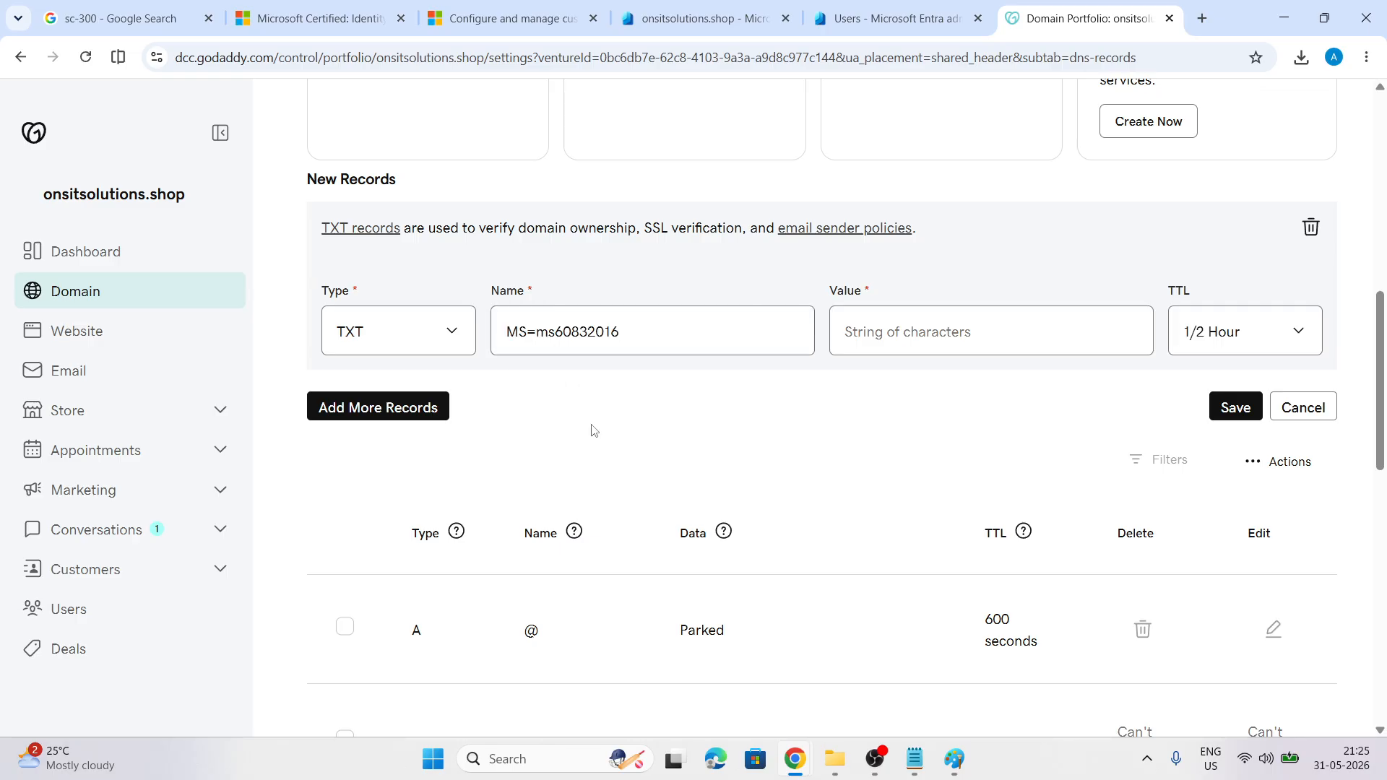
Paste the MS= verification value into the TXT record's Value field
left_click(891, 337)
left_click(896, 18)
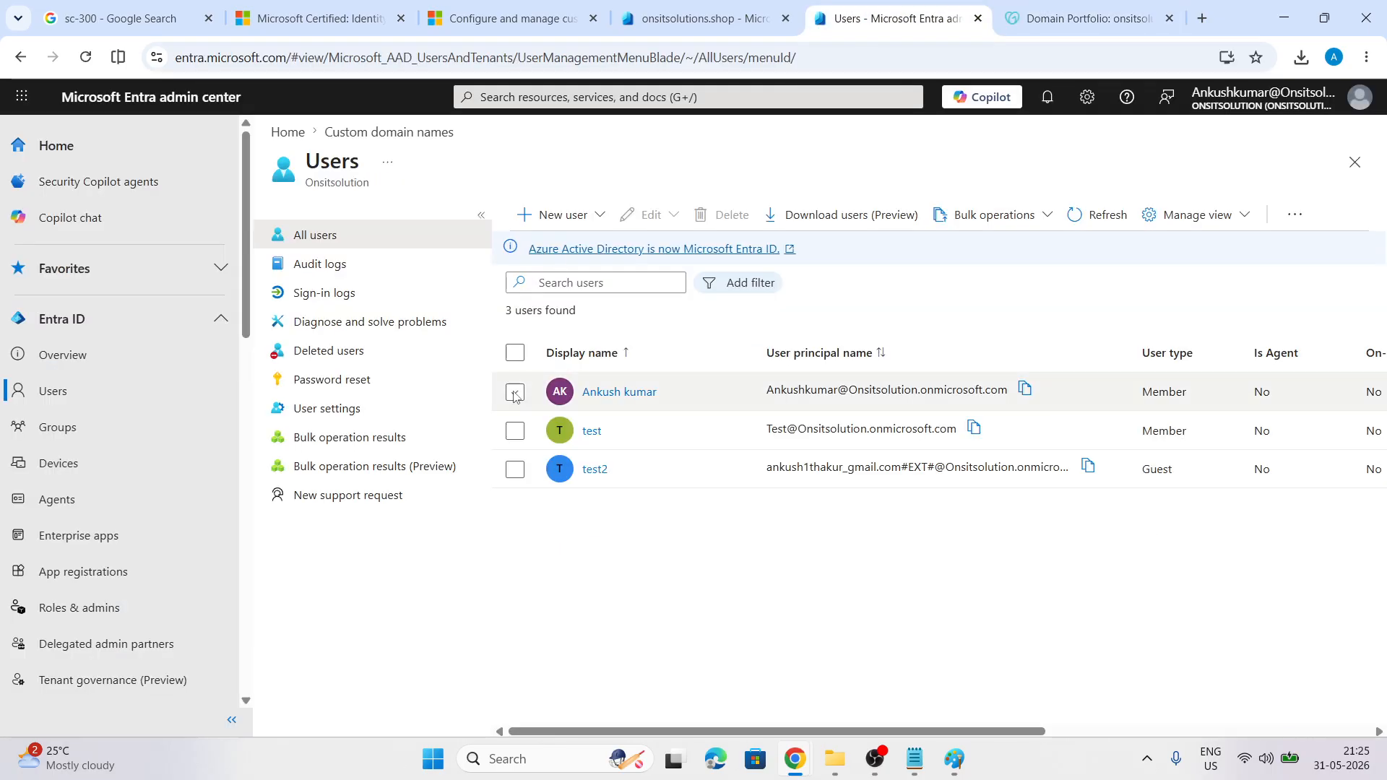
left_click(705, 18)
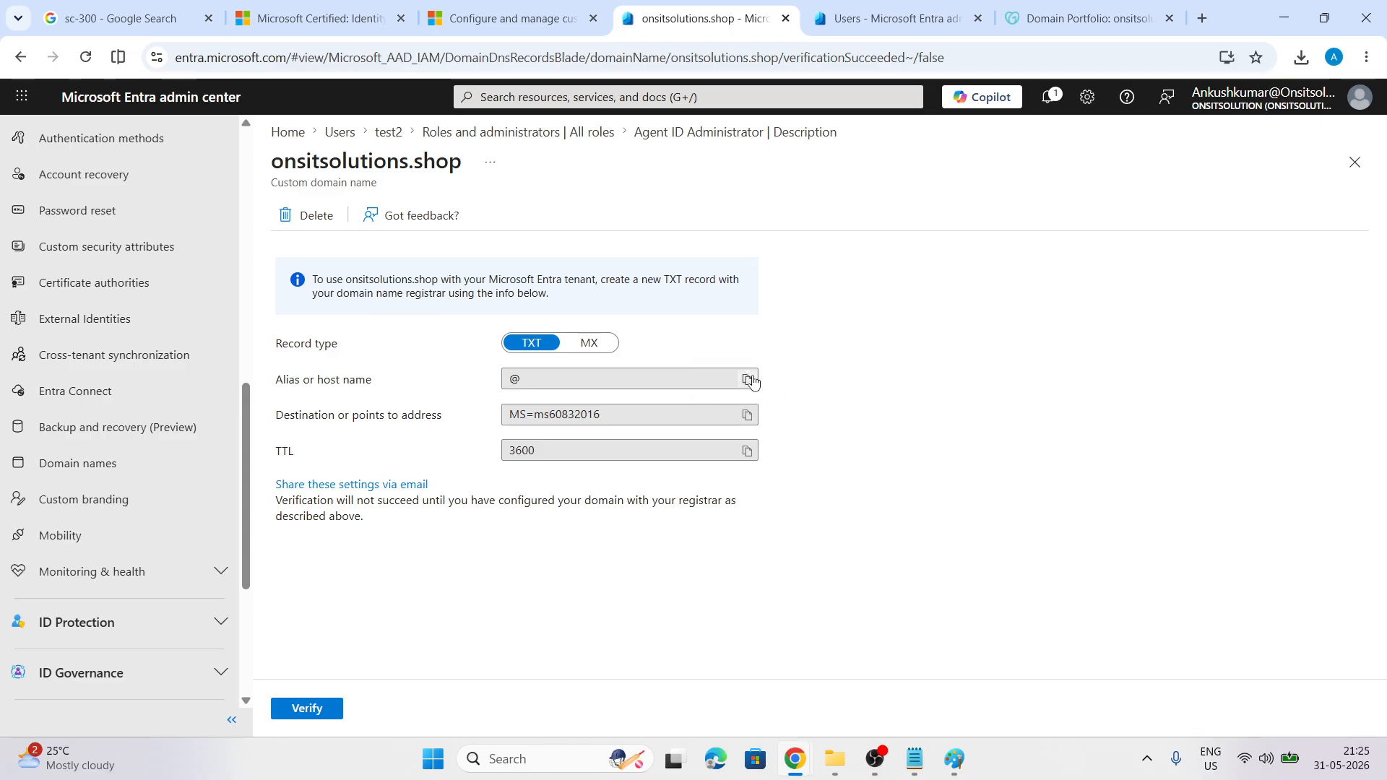
left_click(850, 14)
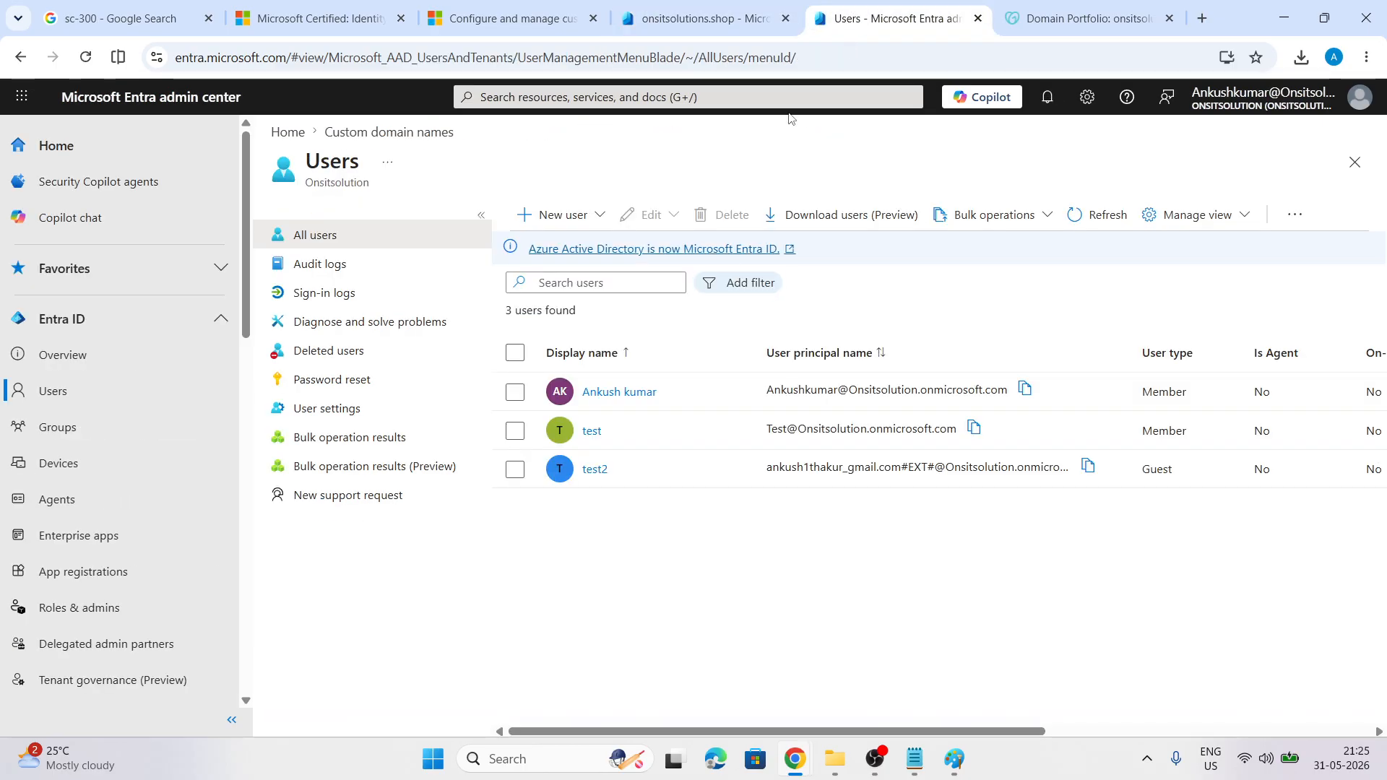
left_click(1107, 10)
left_click(864, 345)
key("ctrl+v")
Replace the wrong text in the Name field with @, matching Entra's host name
left_click(882, 6)
left_click(730, 7)
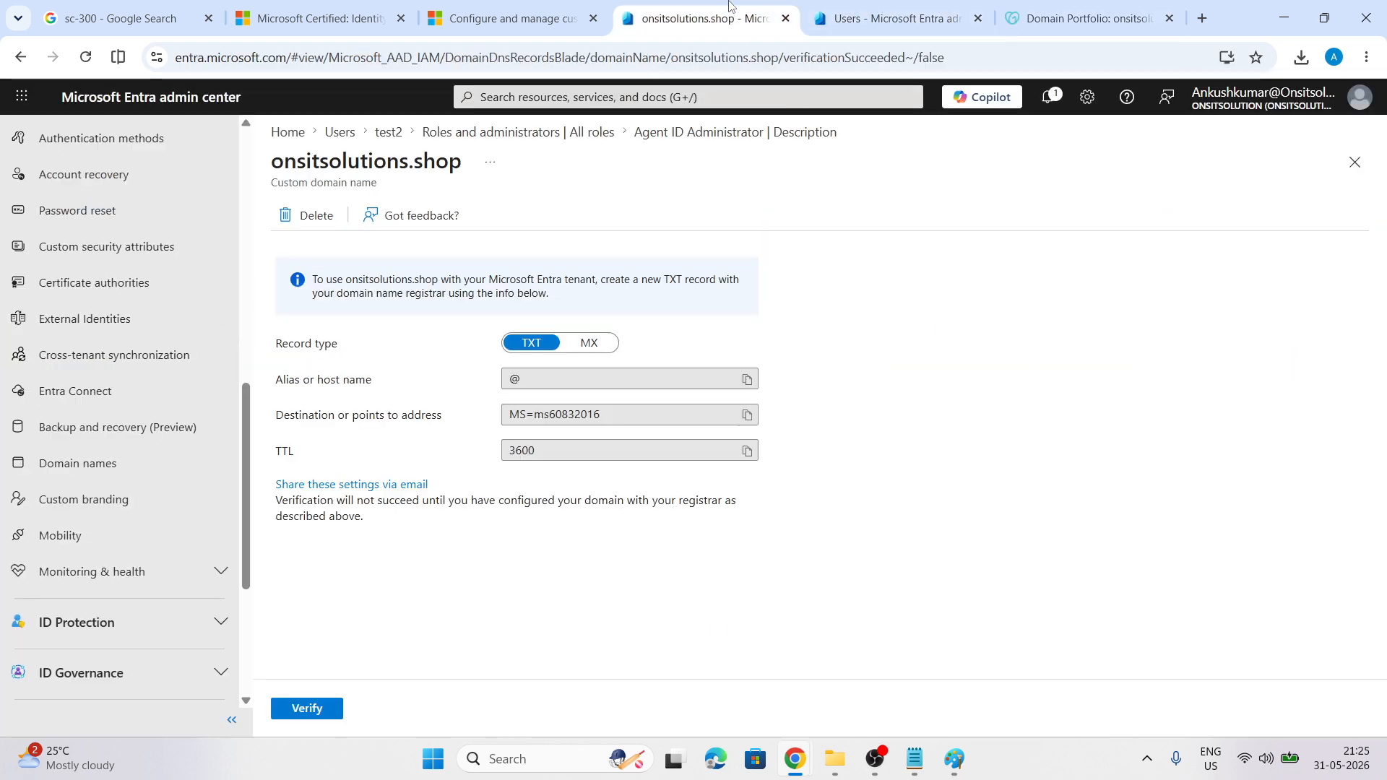
left_click(744, 381)
left_click(892, 15)
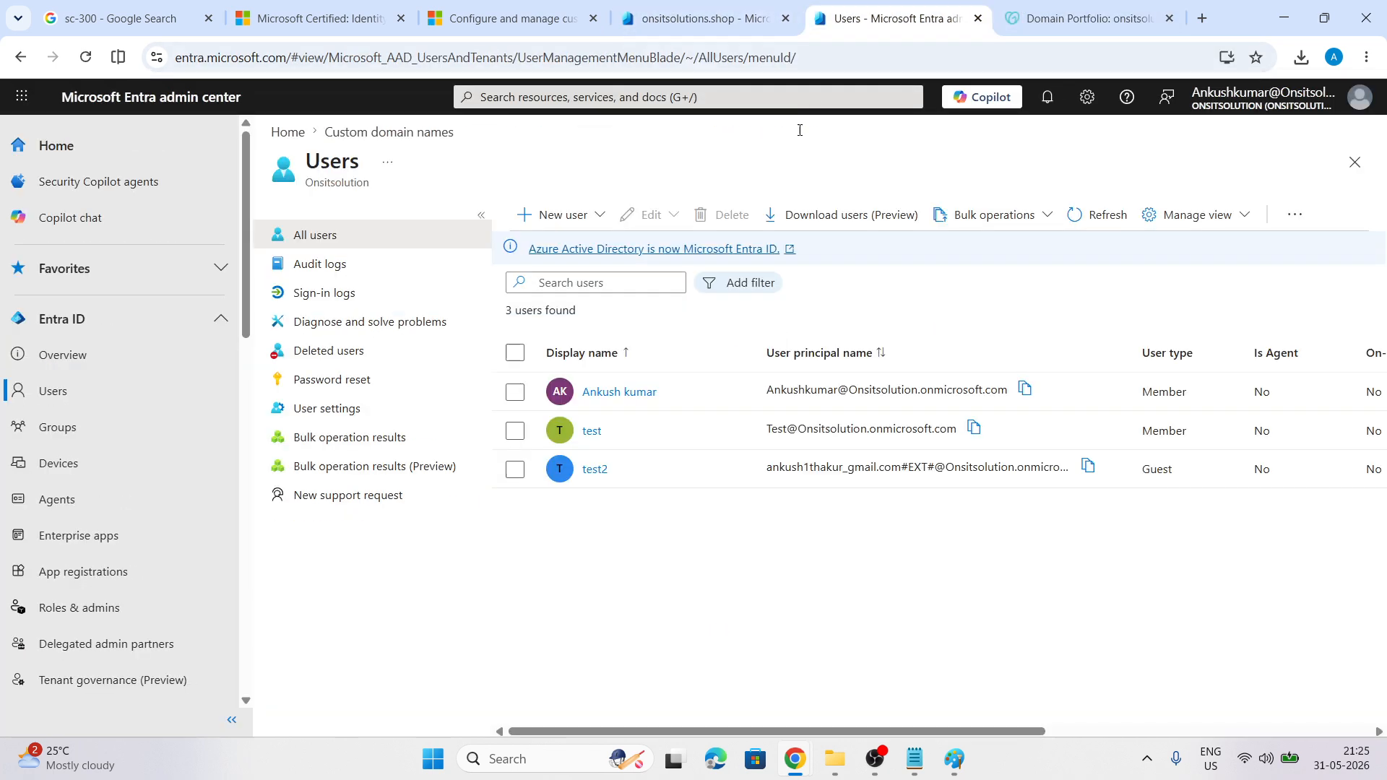
left_click(1043, 6)
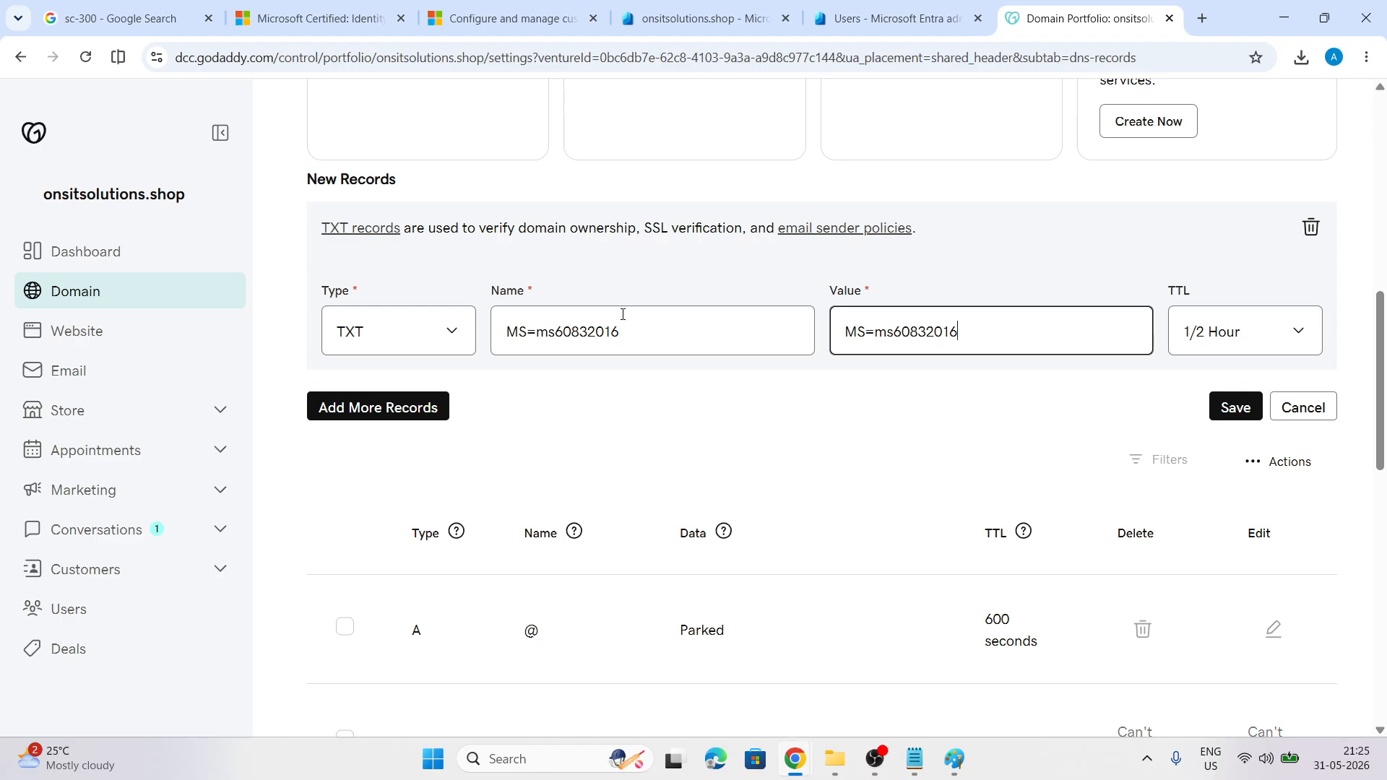
left_click_drag(623, 315, 501, 320)
type("@")
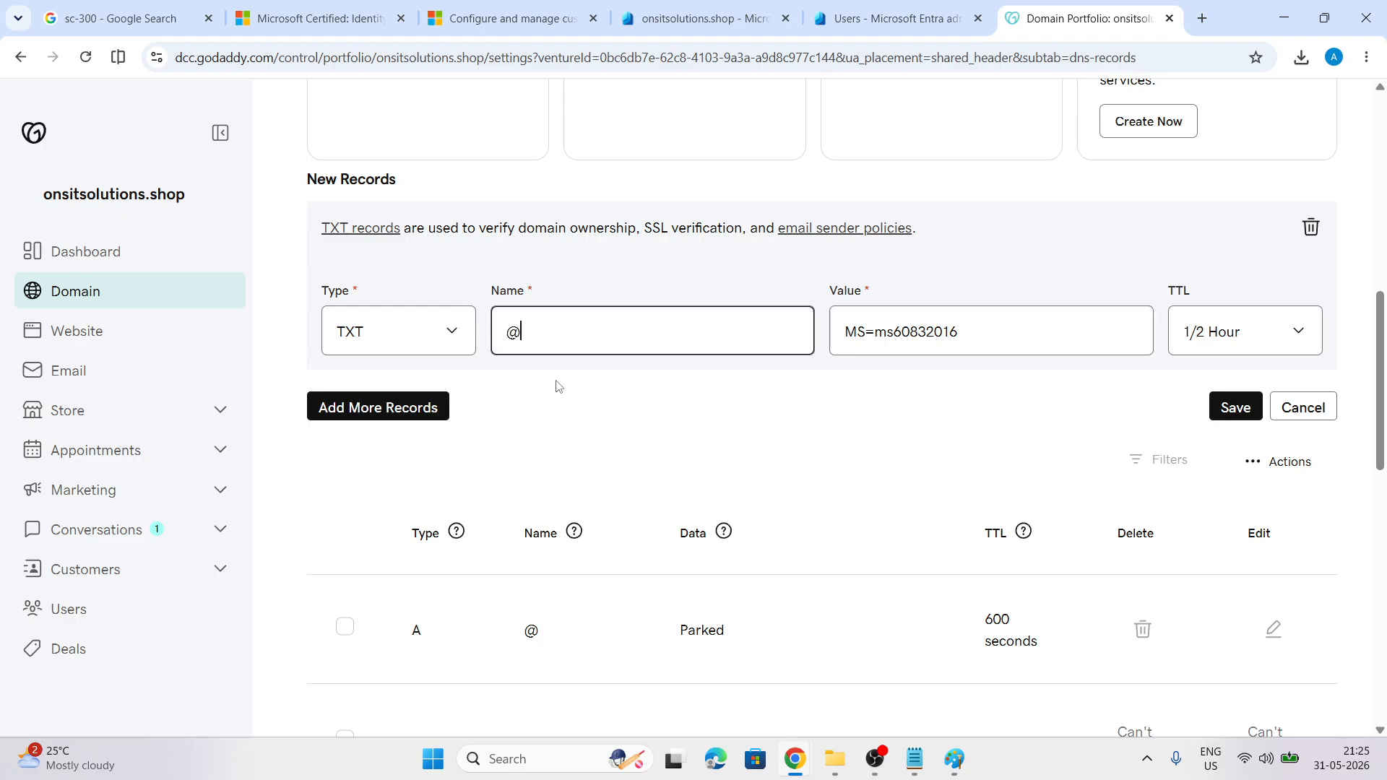
left_click(636, 414)
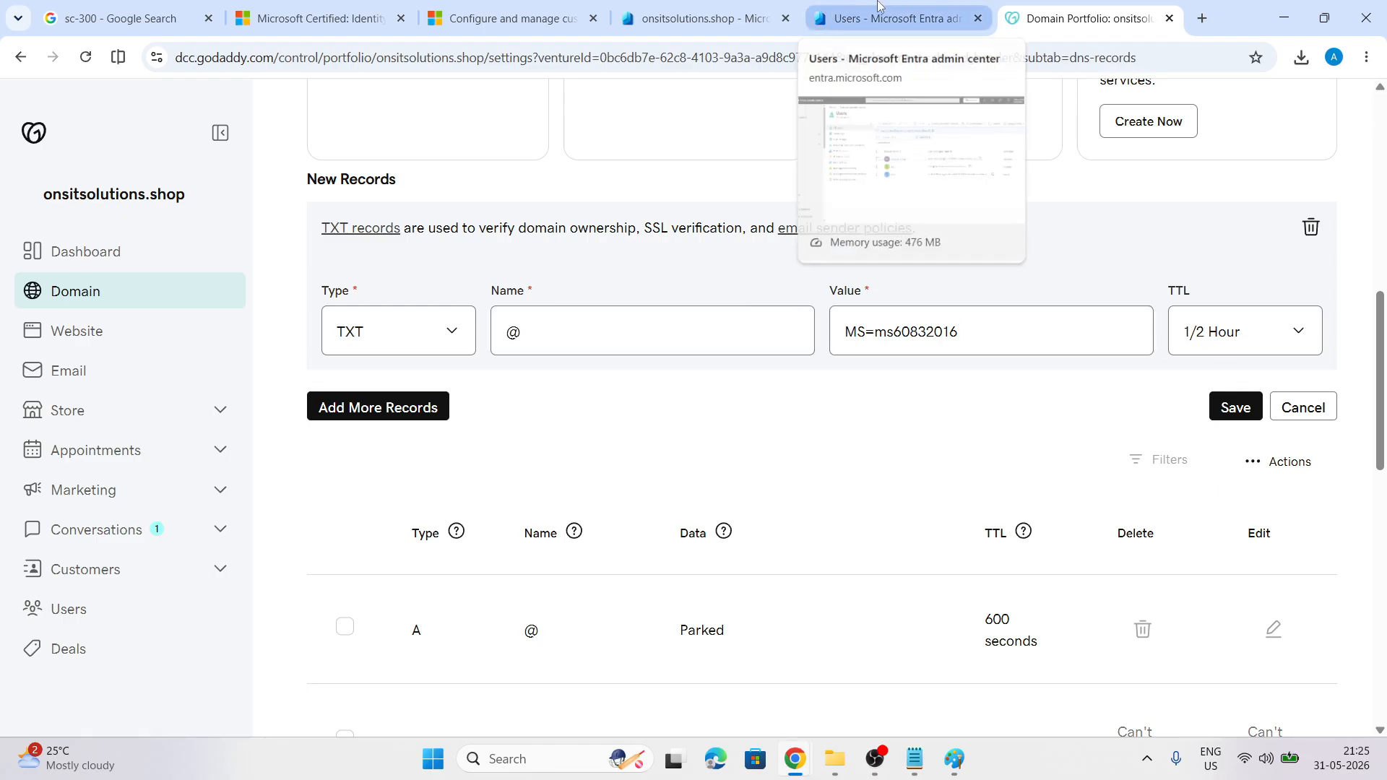
Set the TXT record's TTL to 1 Hour and save it
left_click(703, 9)
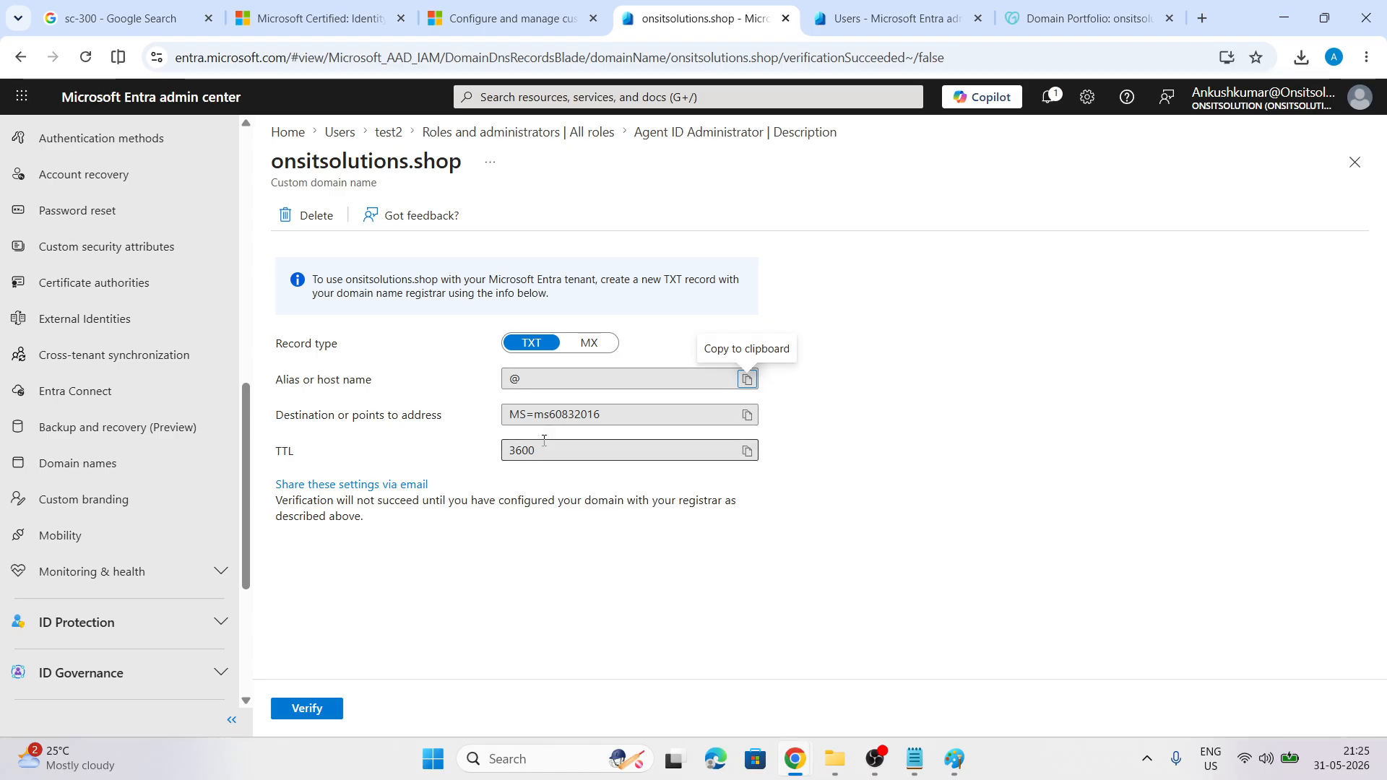
left_click(1090, 7)
left_click(1292, 328)
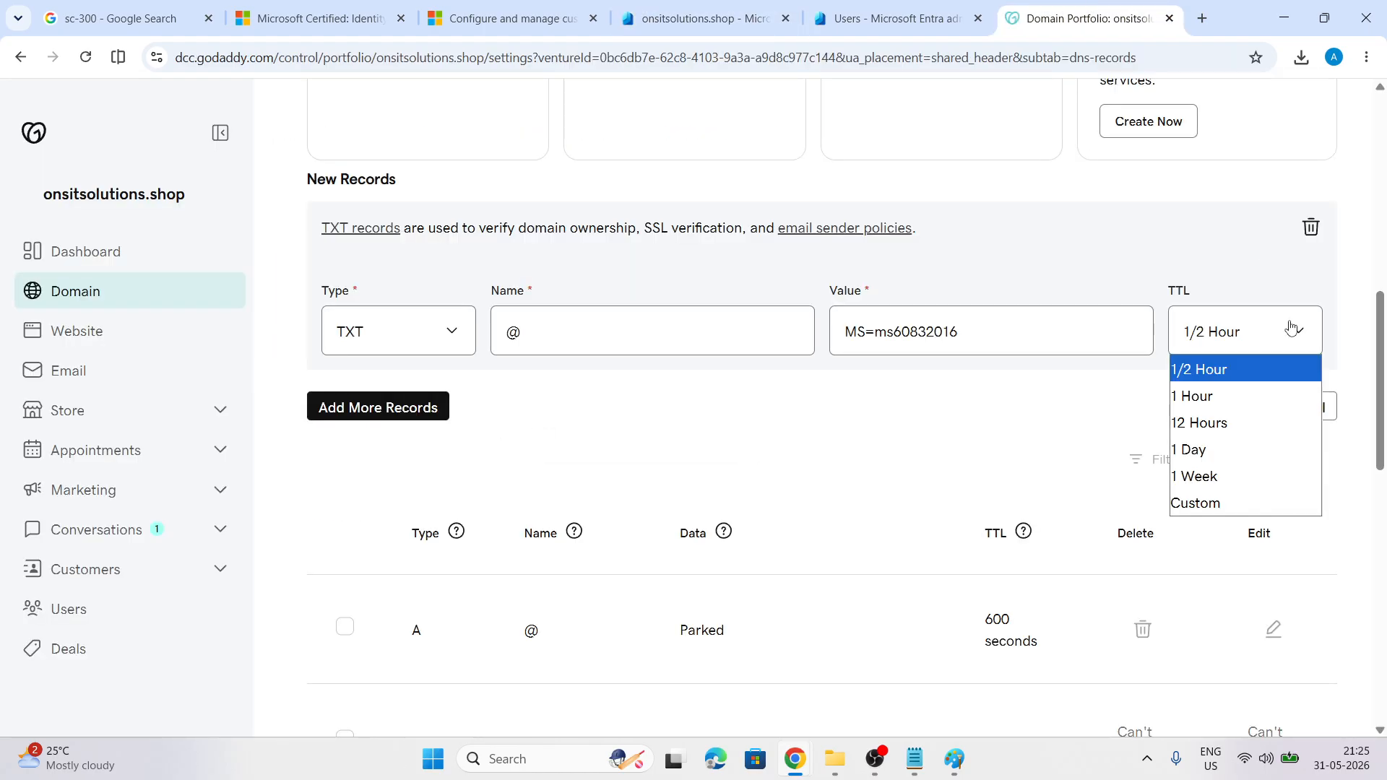
left_click(1218, 396)
left_click(1228, 407)
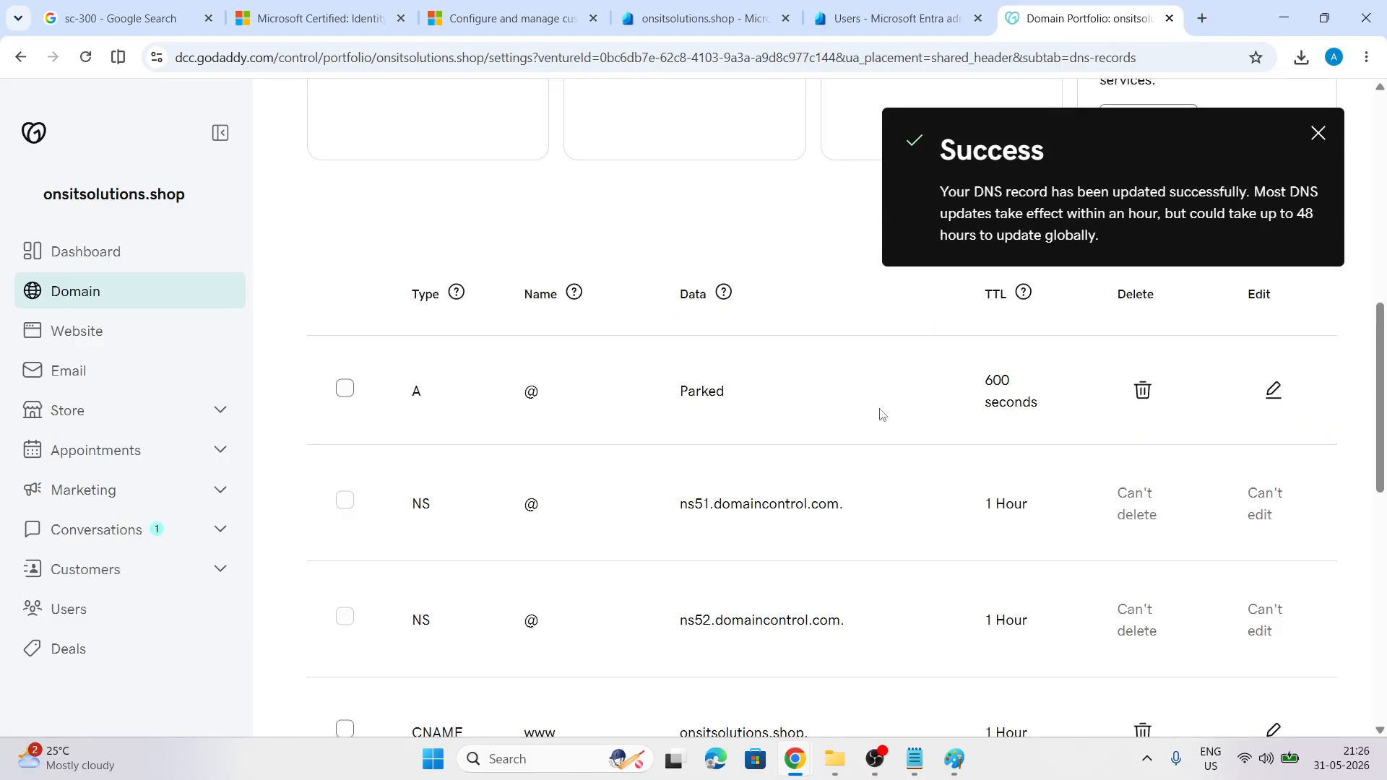
scroll(882, 414, "down", 3)
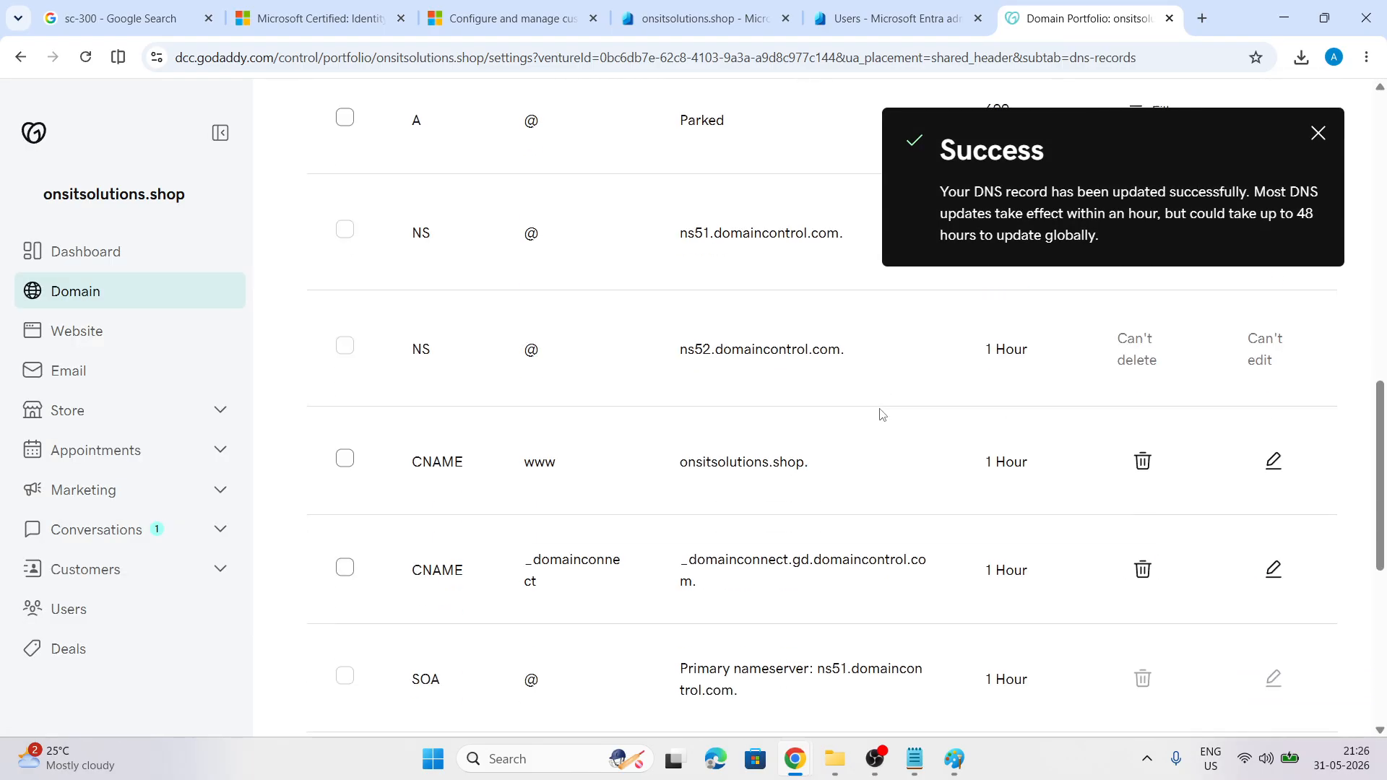
scroll(880, 413, "down", 4)
scroll(880, 413, "up", 4)
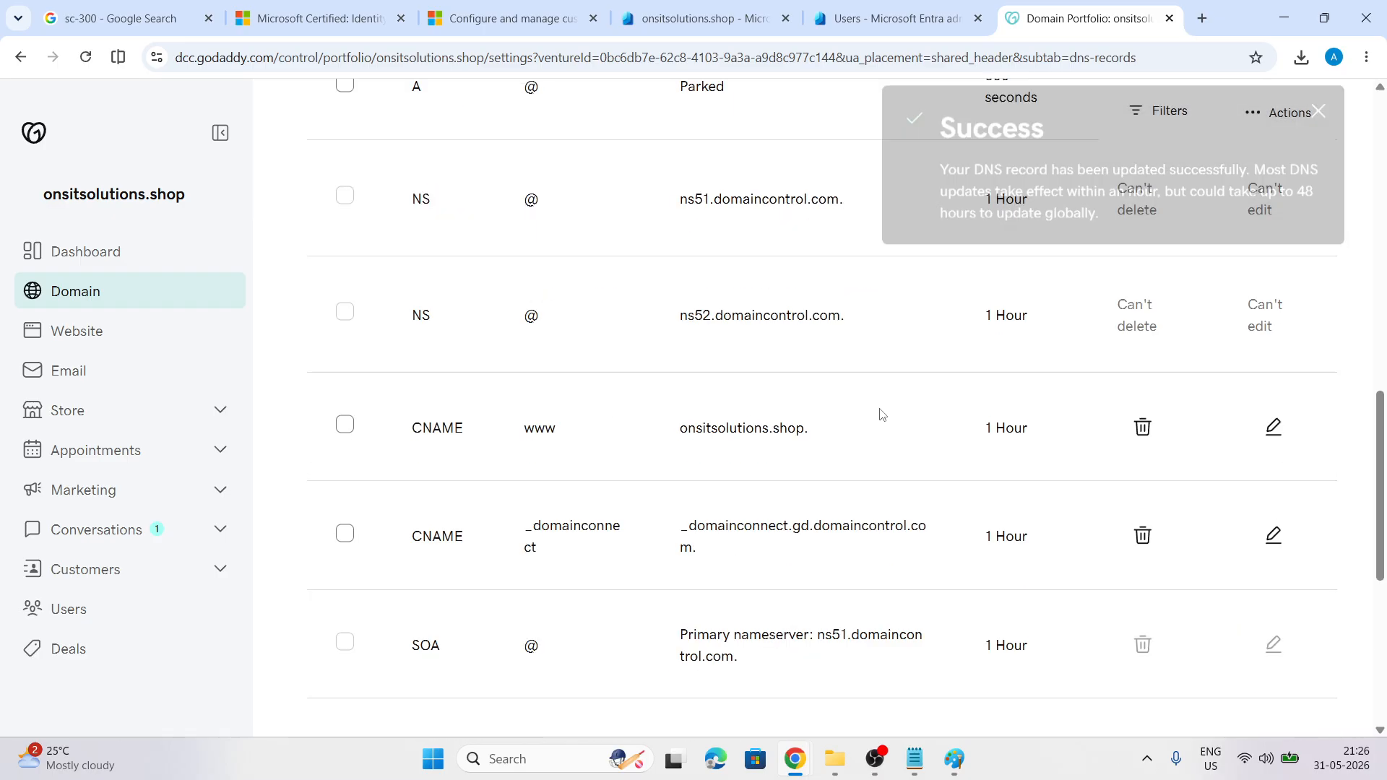
scroll(880, 413, "down", 5)
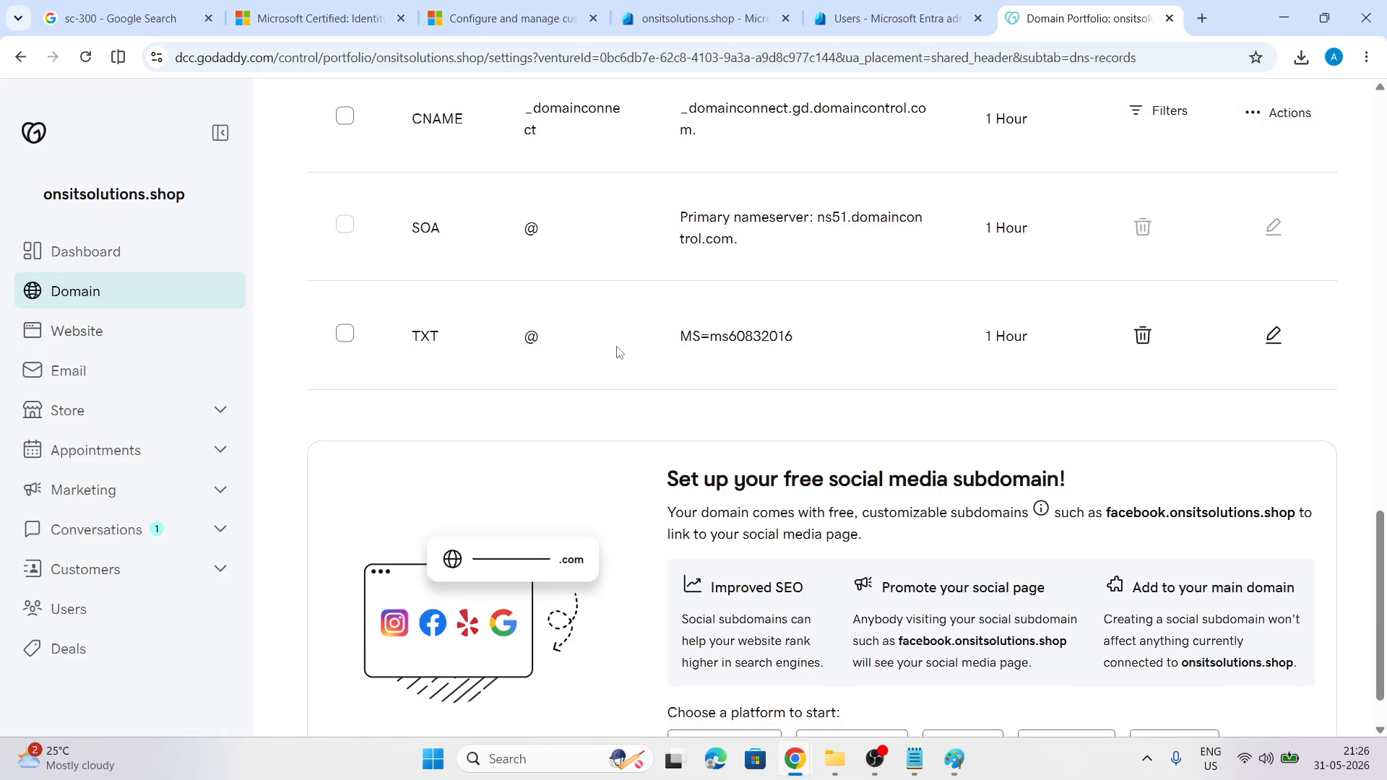
scroll(993, 426, "up", 2)
Try verifying onsitsolutions.shop in Entra, then begin deleting the failed custom domain
left_click(712, 18)
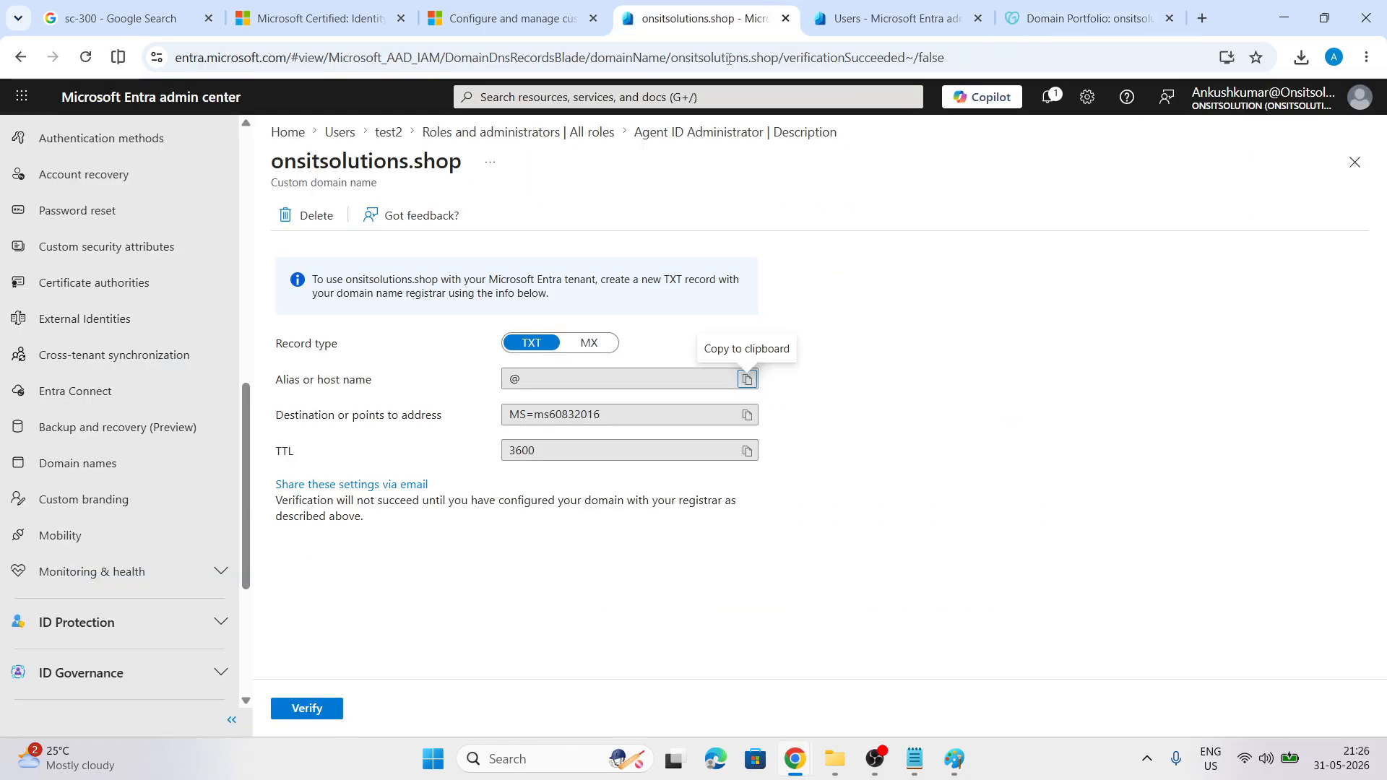
left_click(307, 708)
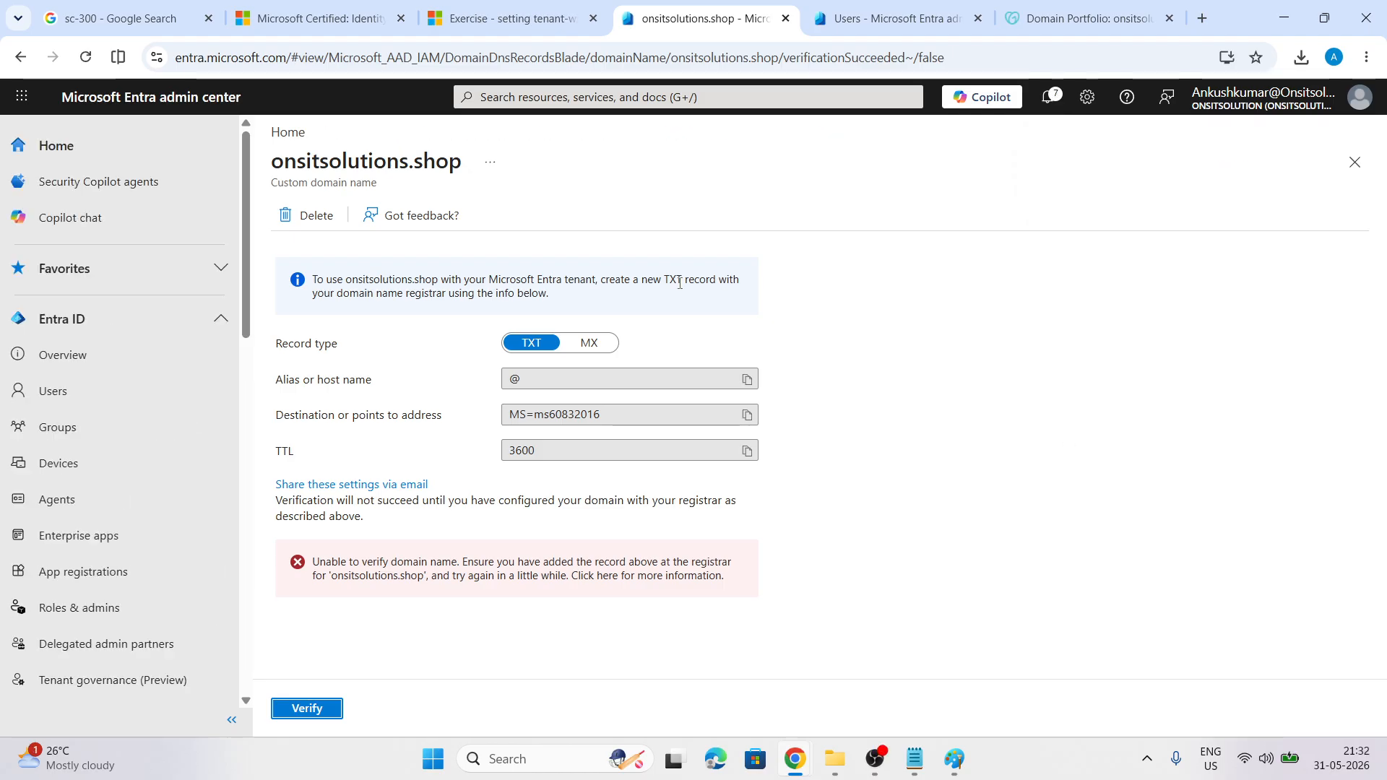
left_click(309, 215)
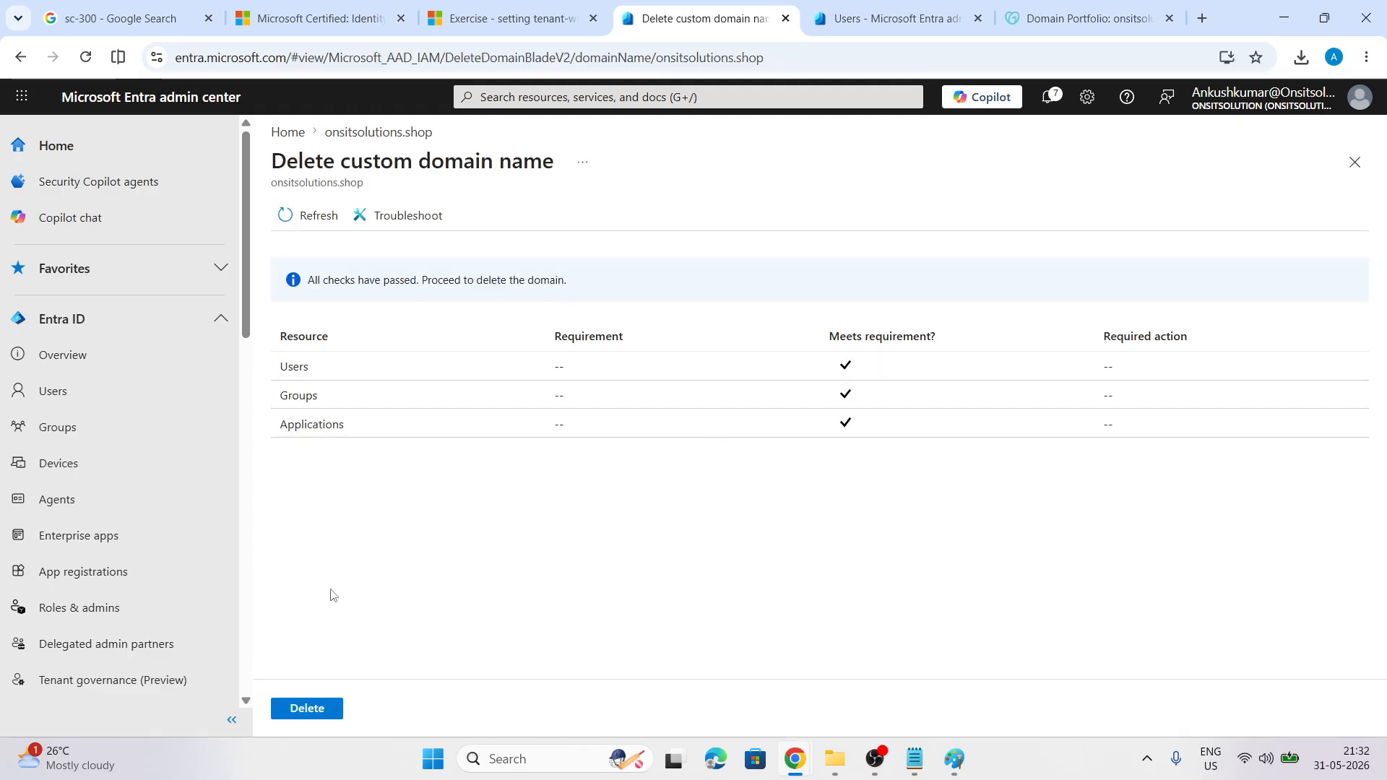
Confirm deletion of onsitsolutions.shop from the tenant and return to GoDaddy's DNS records
left_click(306, 709)
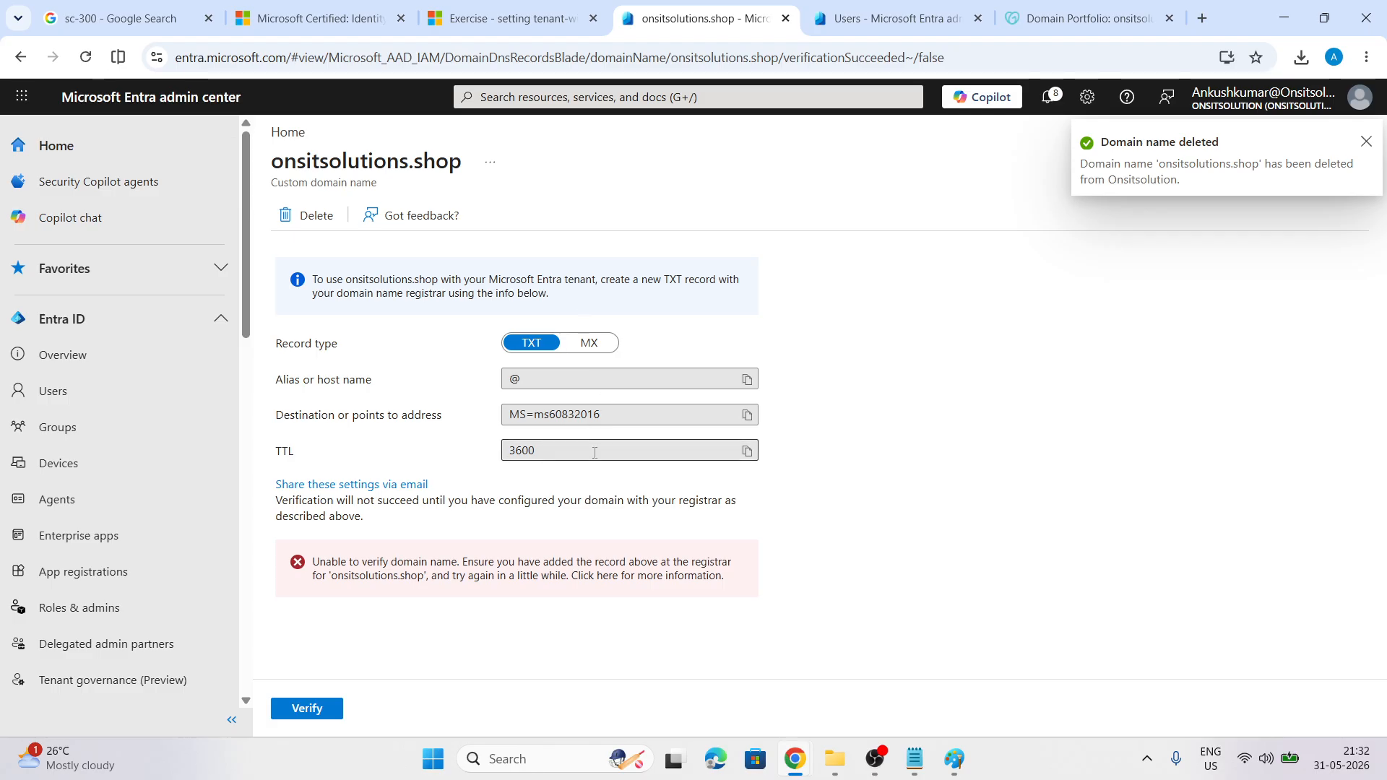
left_click(1365, 142)
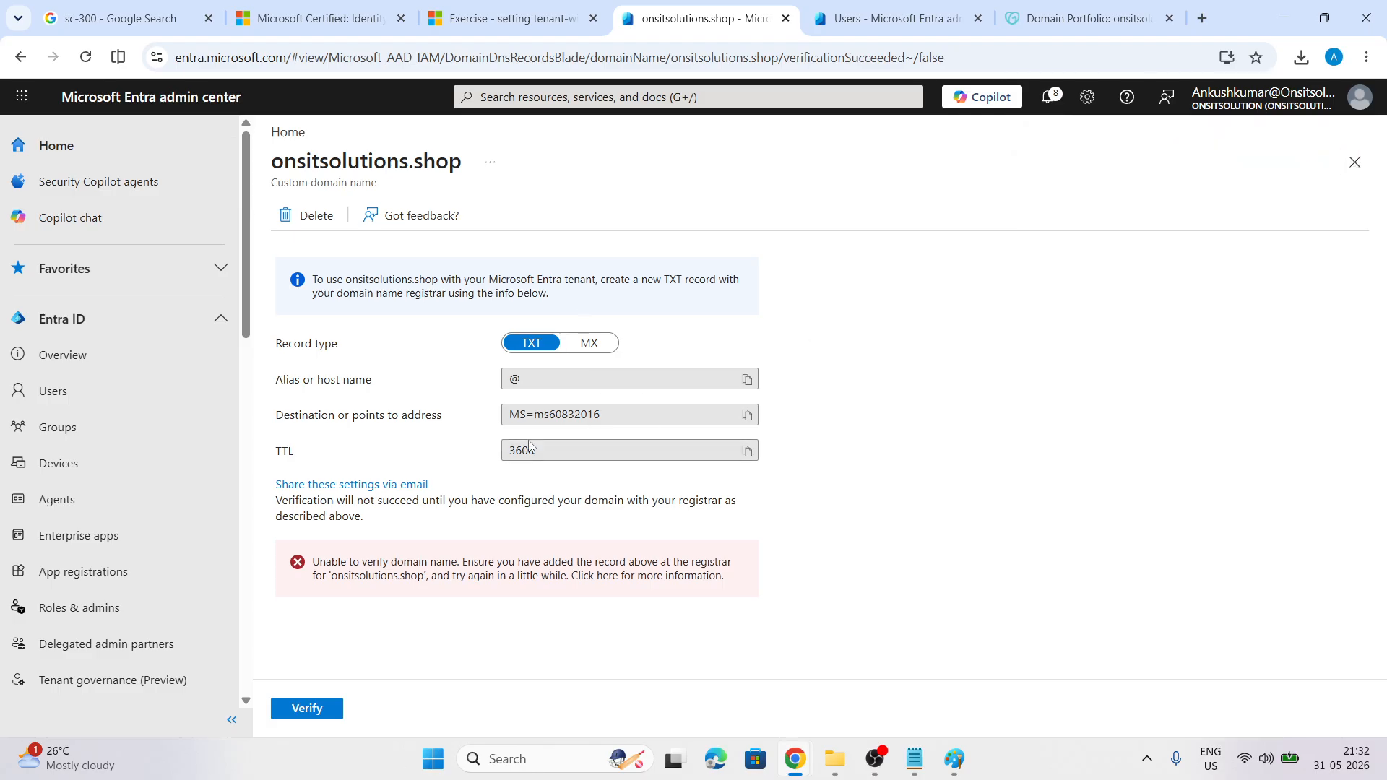
left_click(1355, 162)
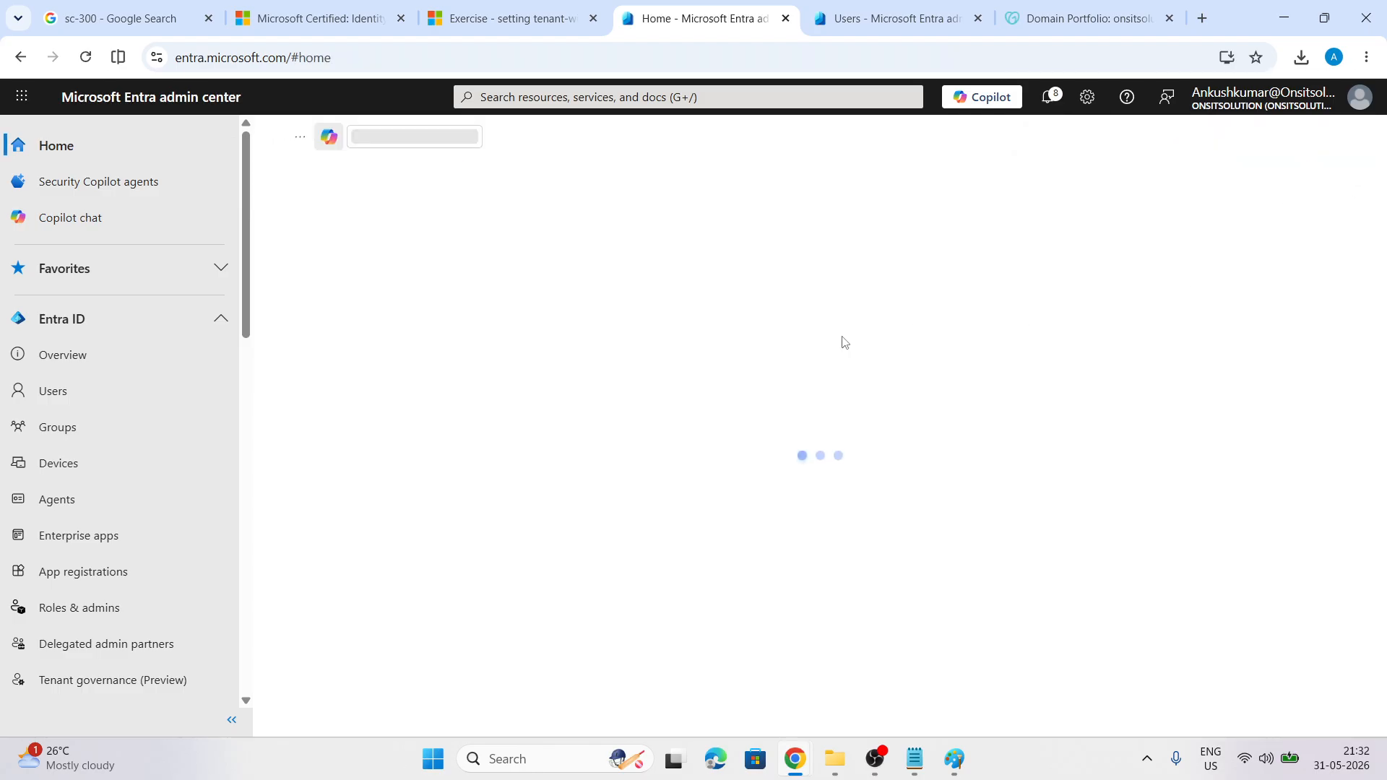
left_click(1122, 11)
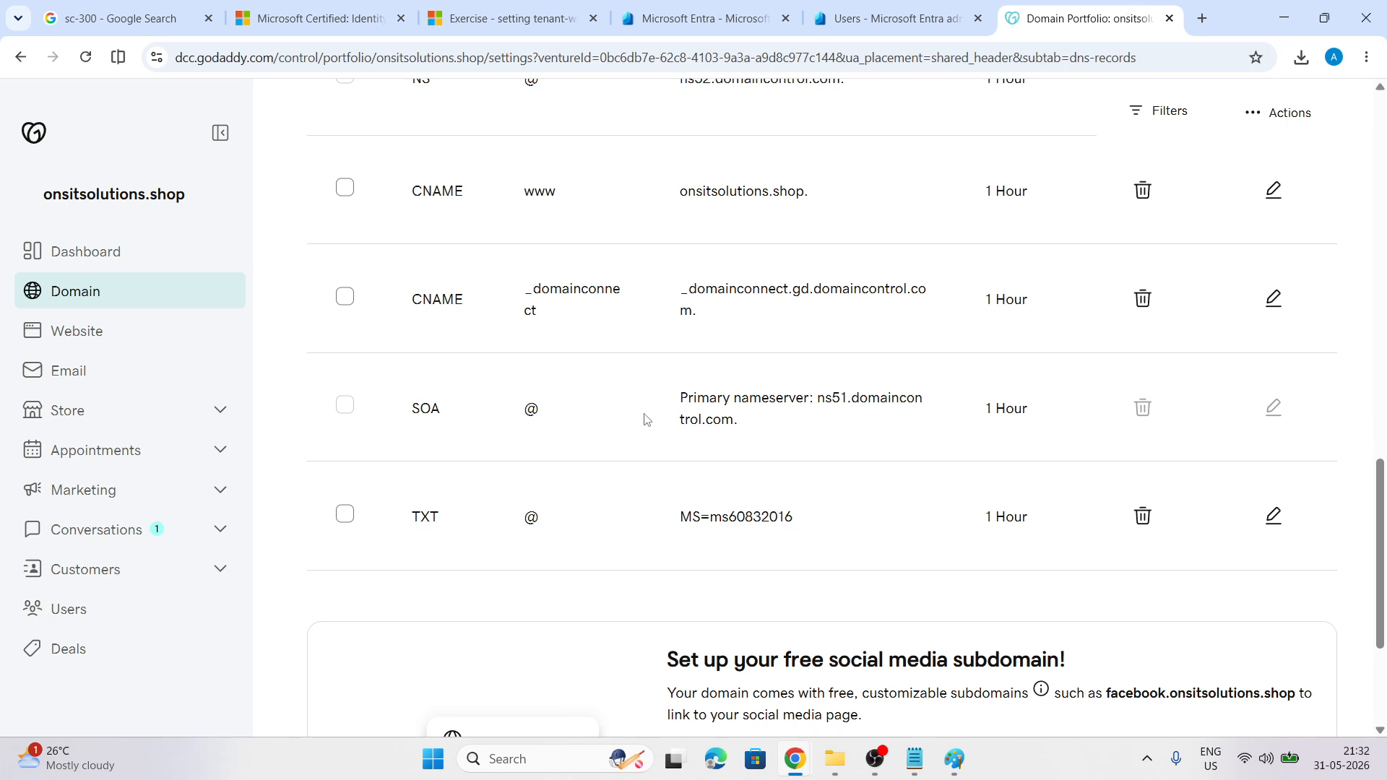
Delete the old MS=ms60832016 TXT record in GoDaddy and go back to Entra
left_click(1143, 519)
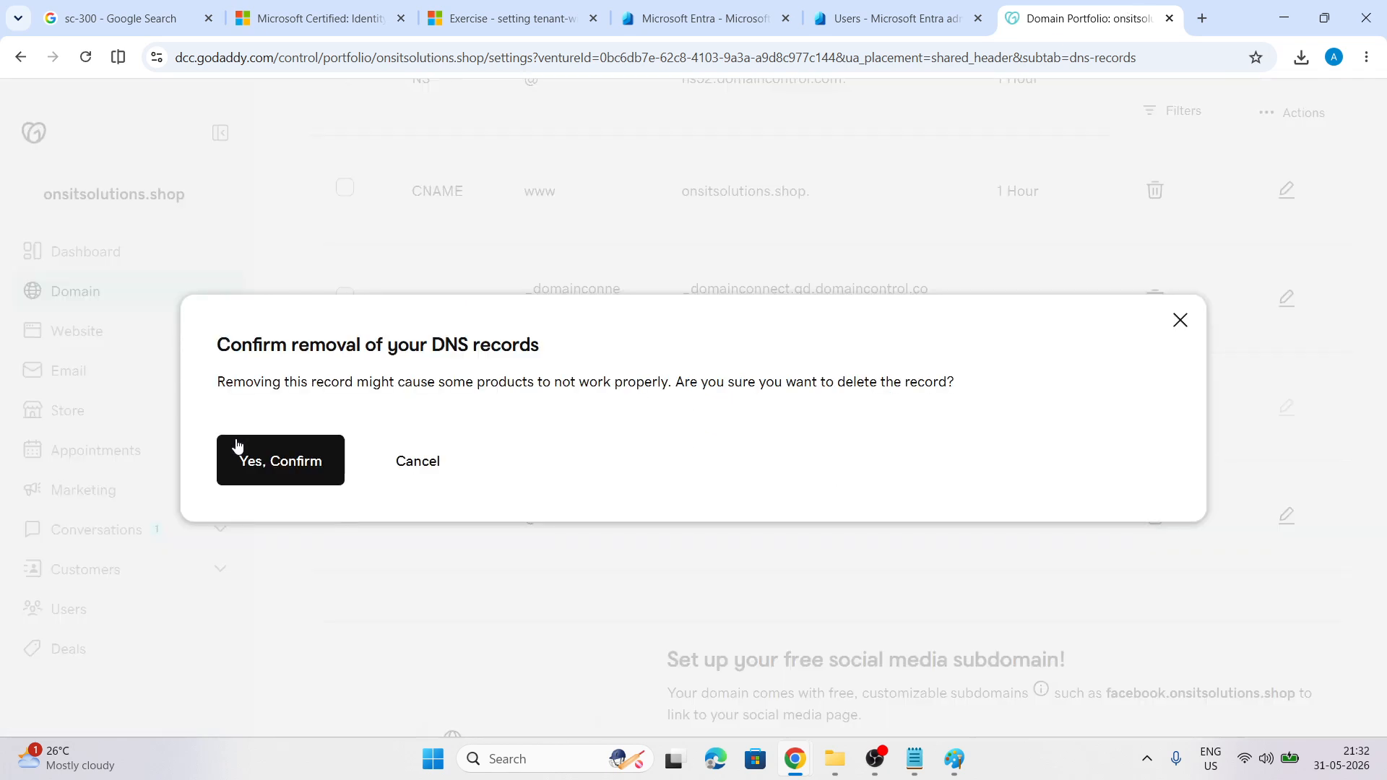
left_click(261, 462)
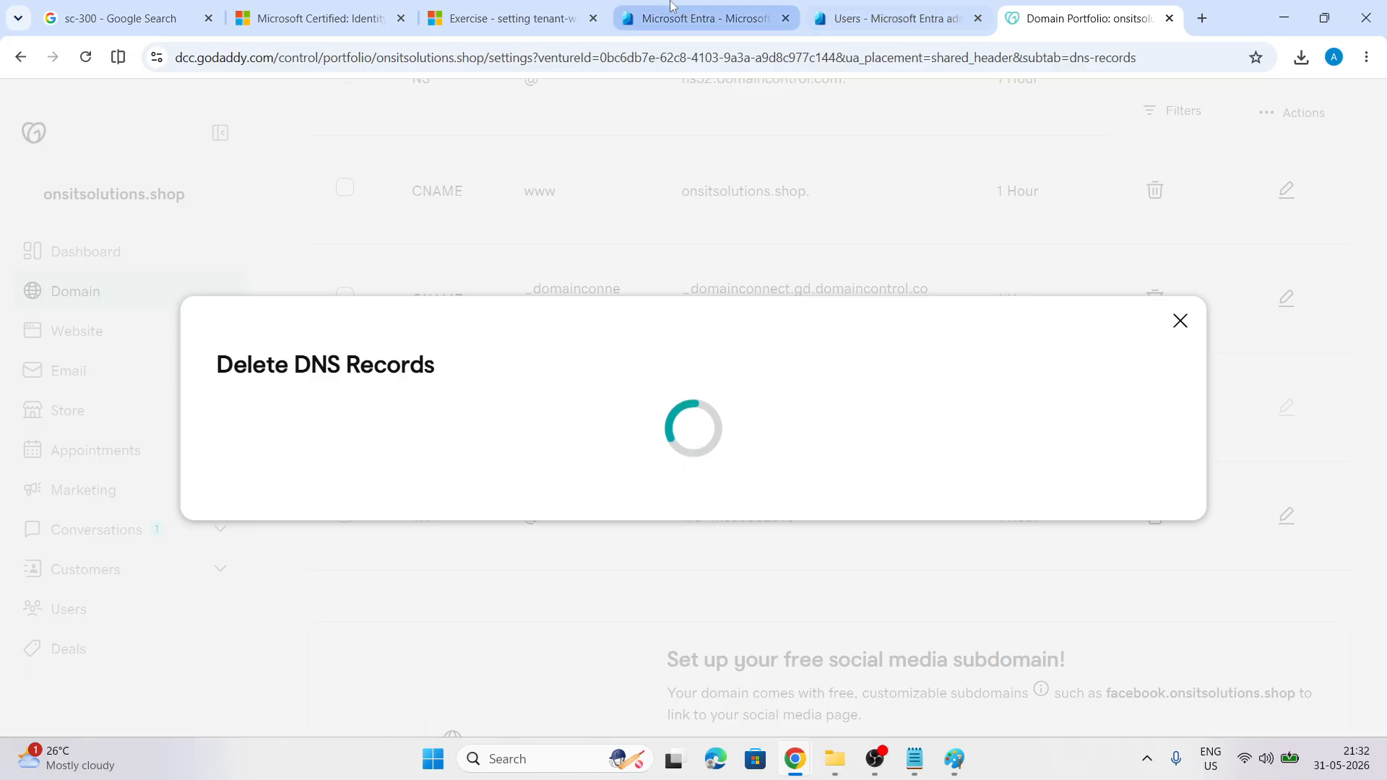
left_click(701, 18)
scroll(165, 375, "down", 7)
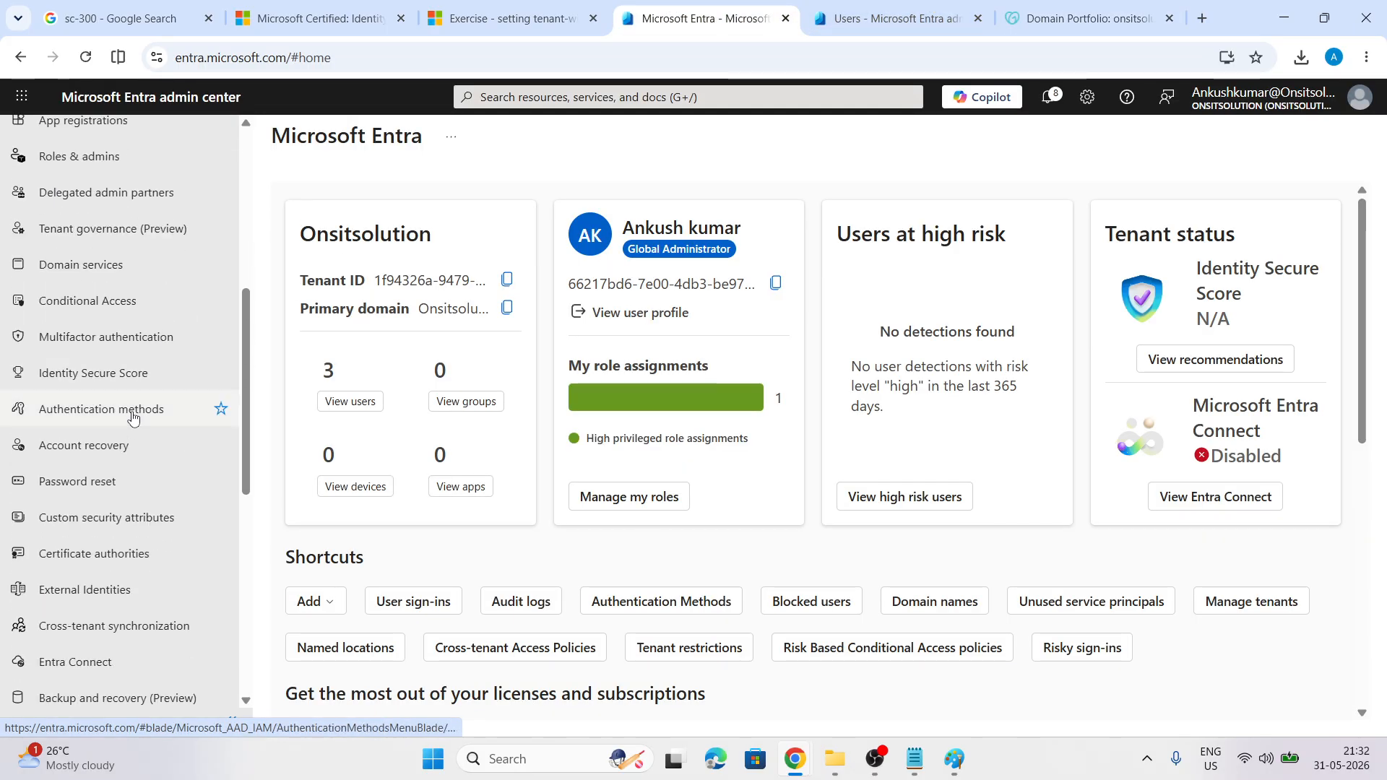
Re-add onsitsolutions.shop under Domain names and copy its new MS=ms86941695 TXT value
scroll(85, 508, "down", 2)
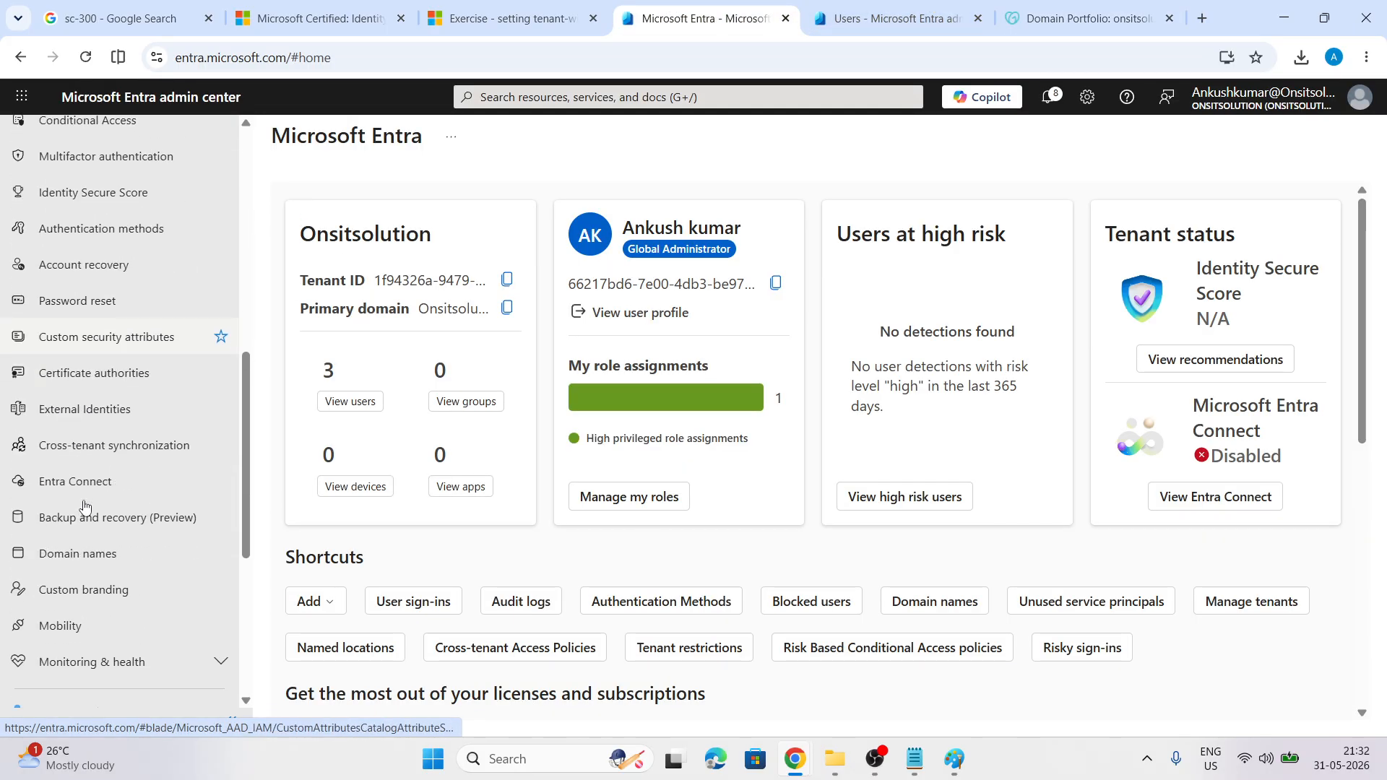
left_click(78, 555)
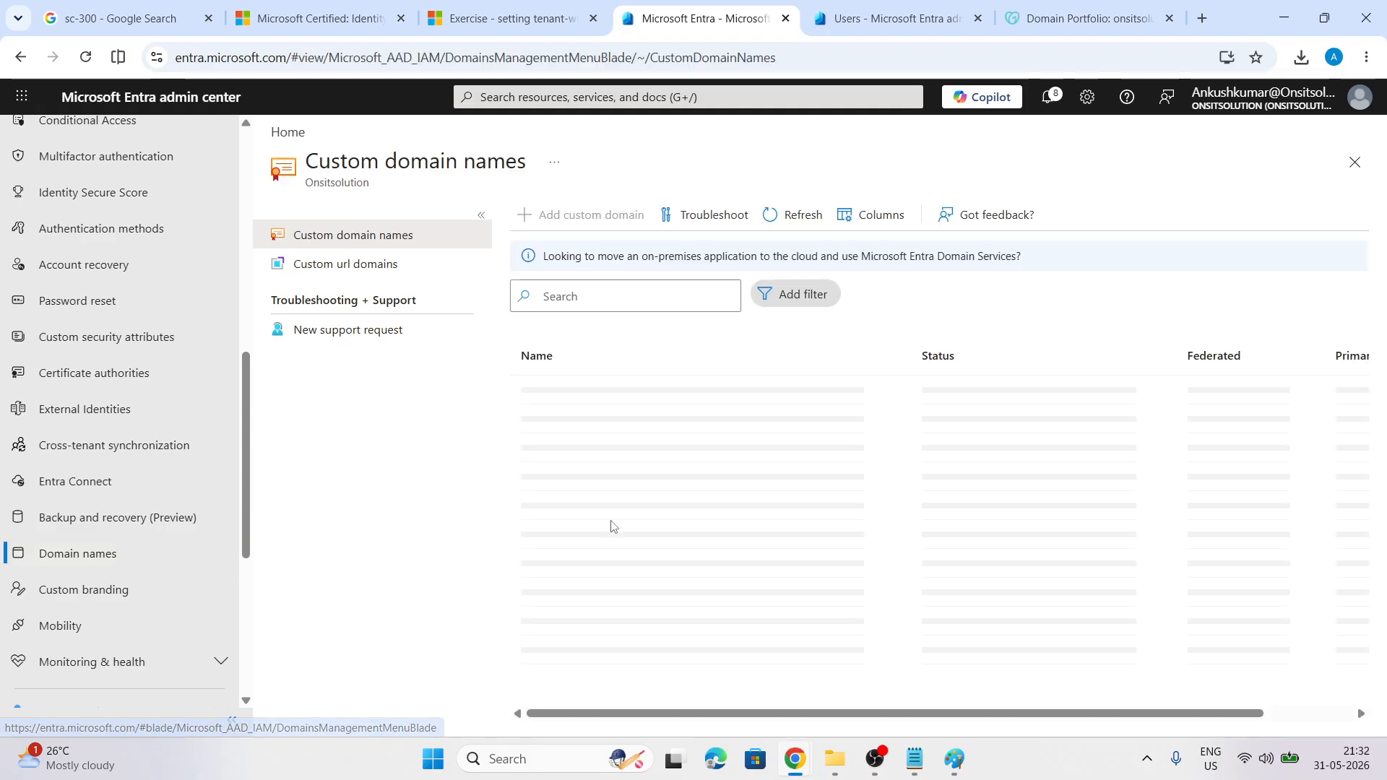
left_click(582, 219)
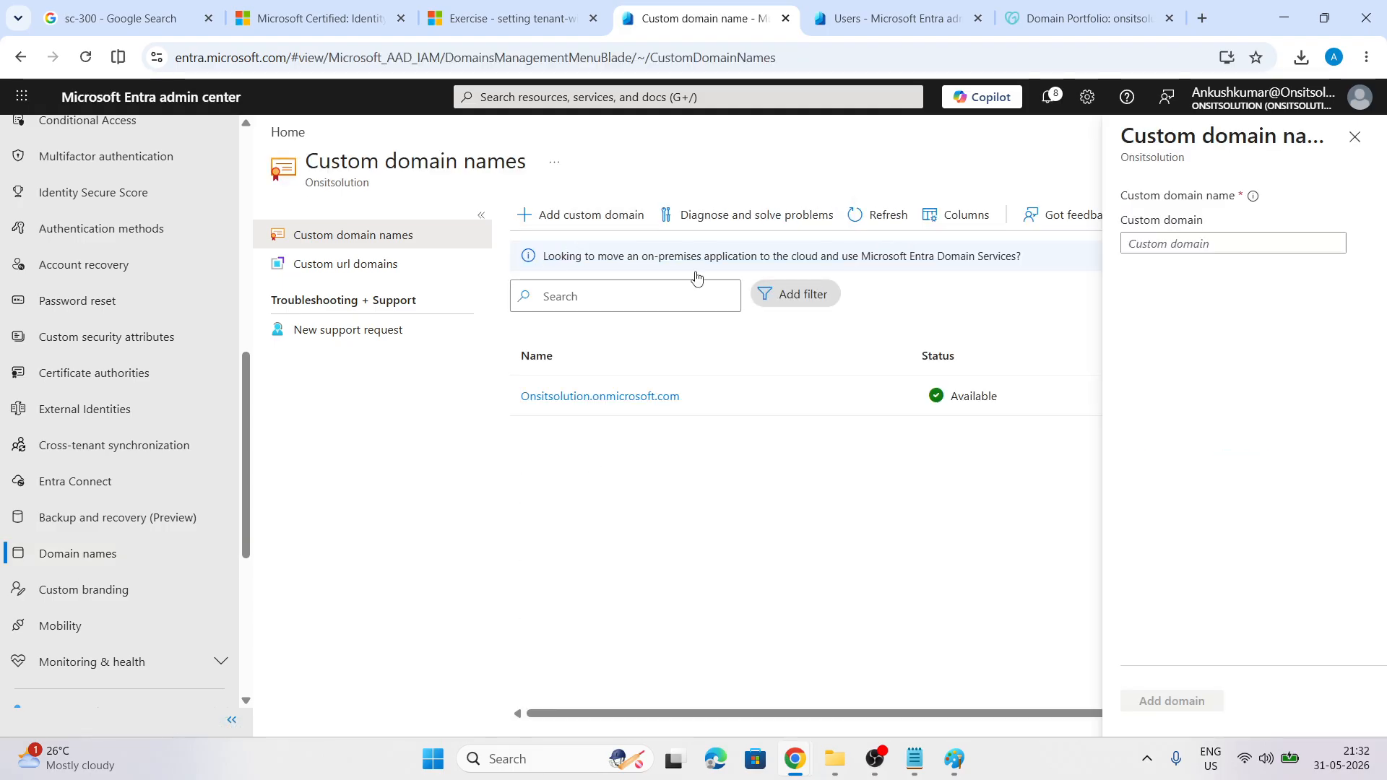
left_click(1087, 18)
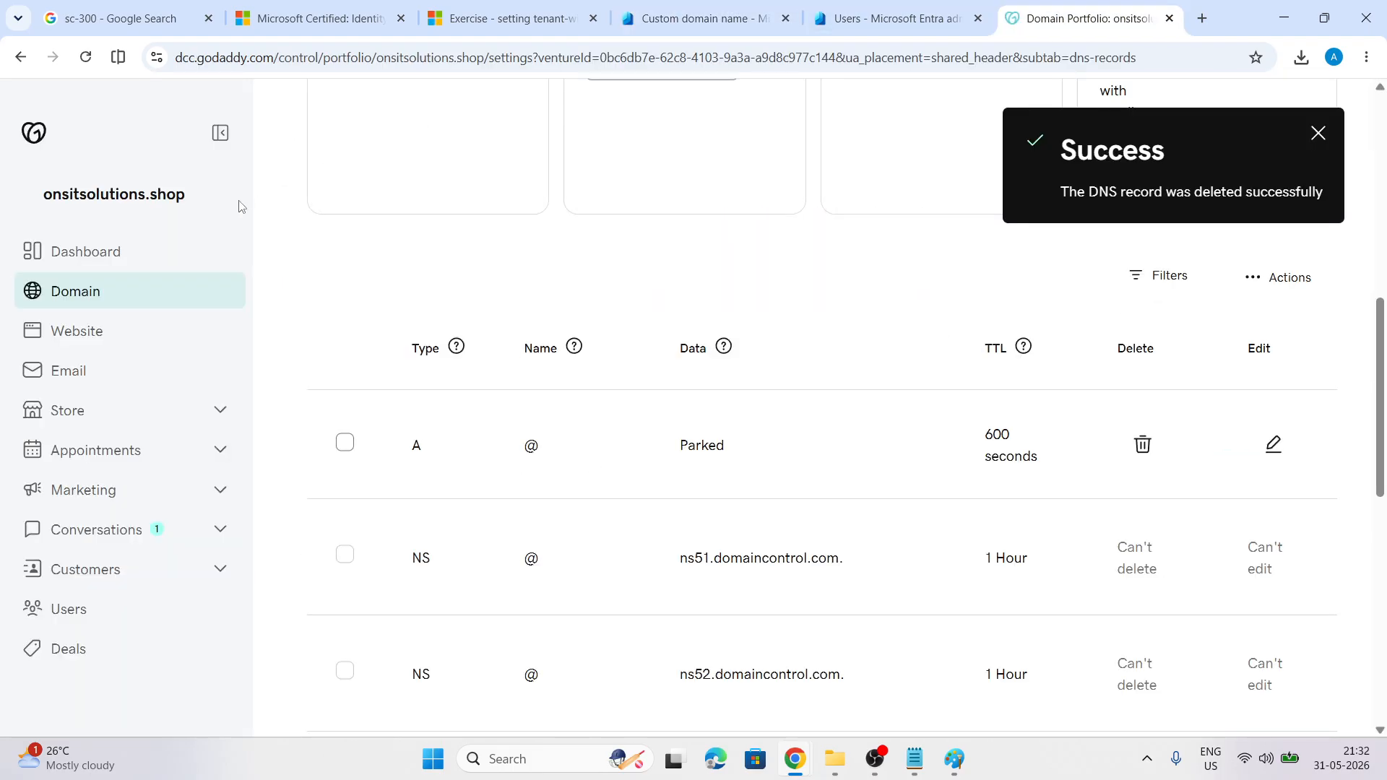
left_click_drag(186, 194, 37, 208)
key("ctrl+c")
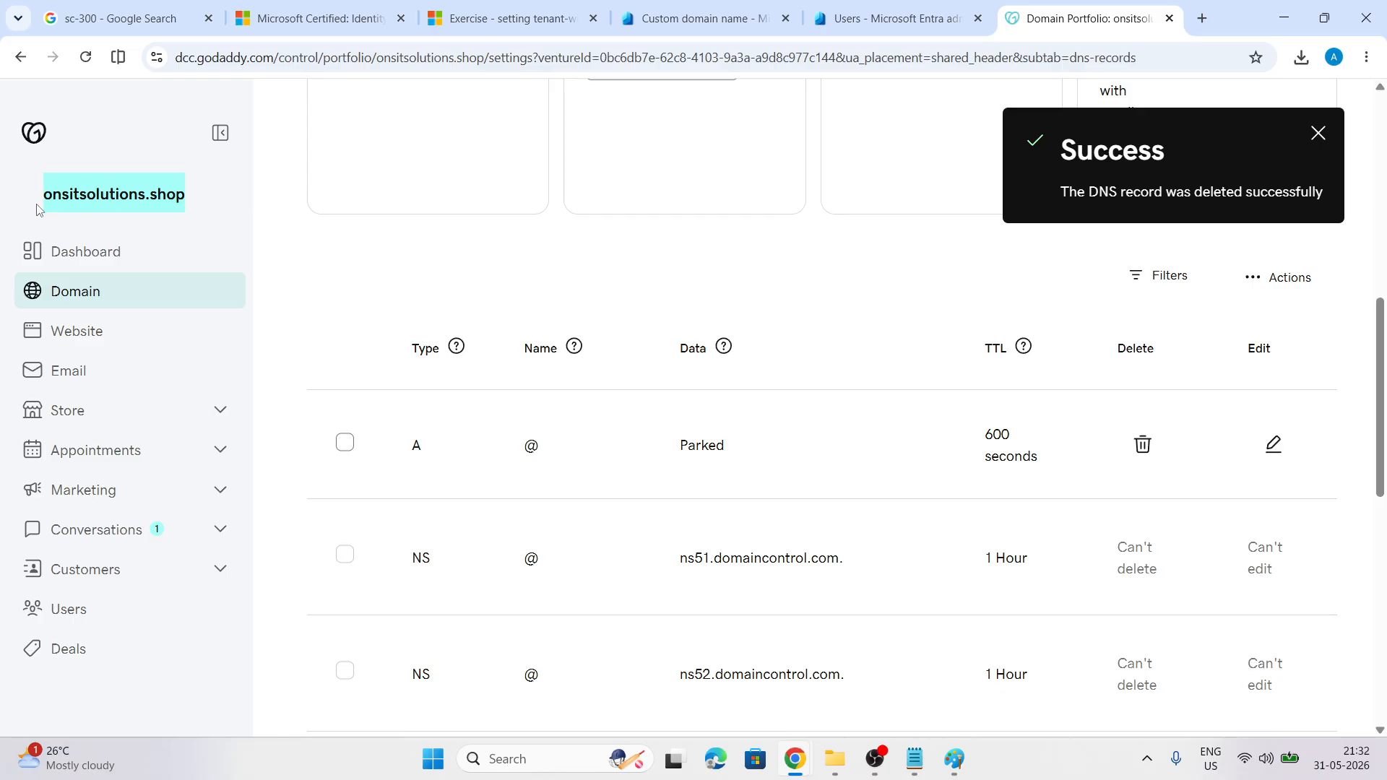
left_click(701, 18)
left_click(1180, 244)
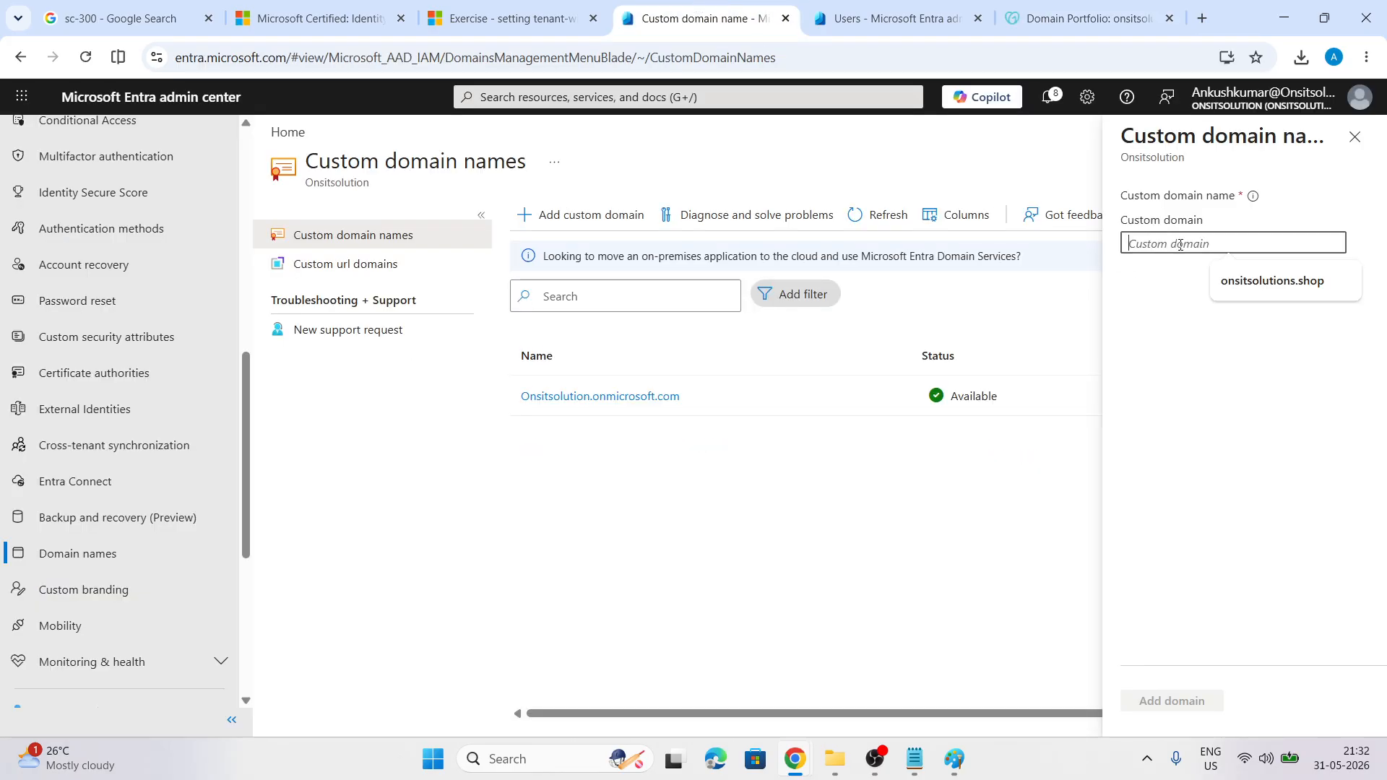
key("ctrl+v")
left_click(1161, 699)
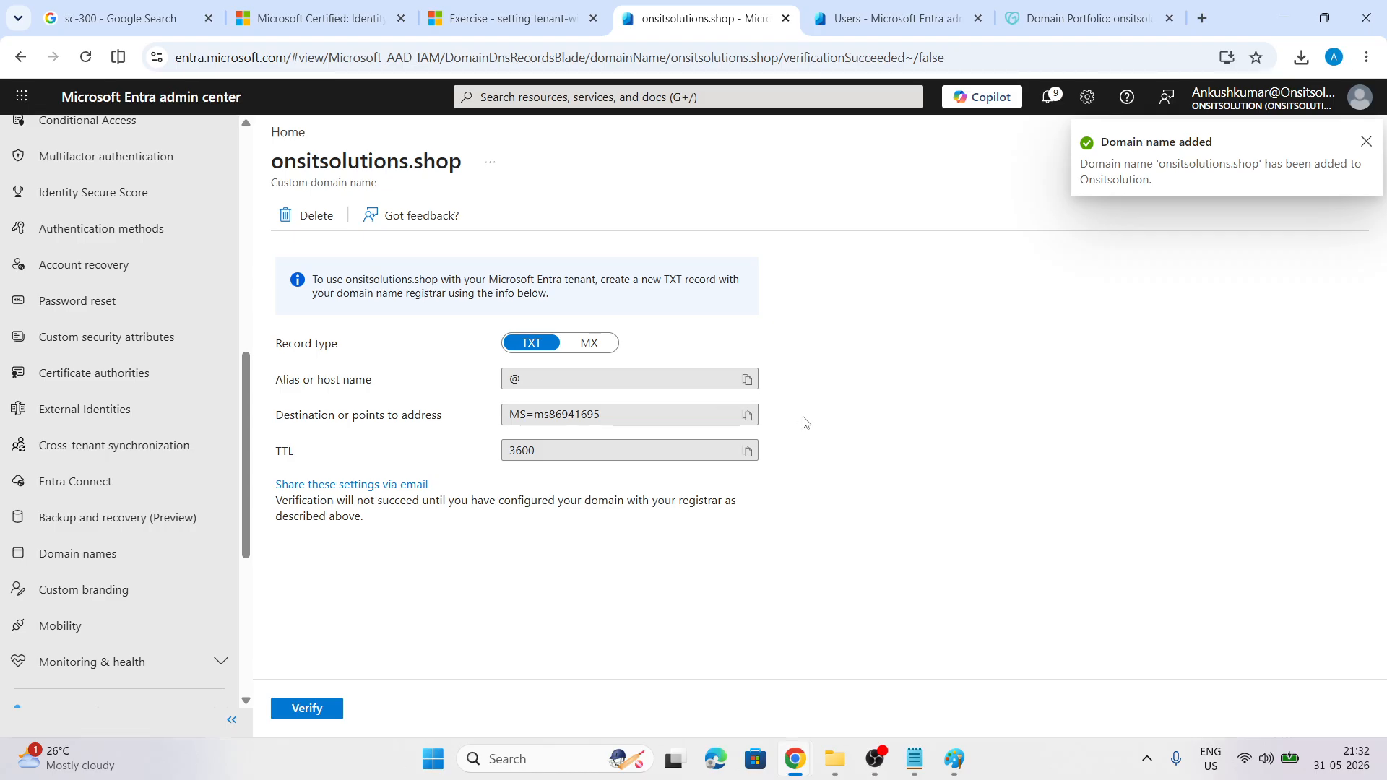
left_click(748, 415)
Start a new GoDaddy DNS record with record type TXT
left_click(1088, 18)
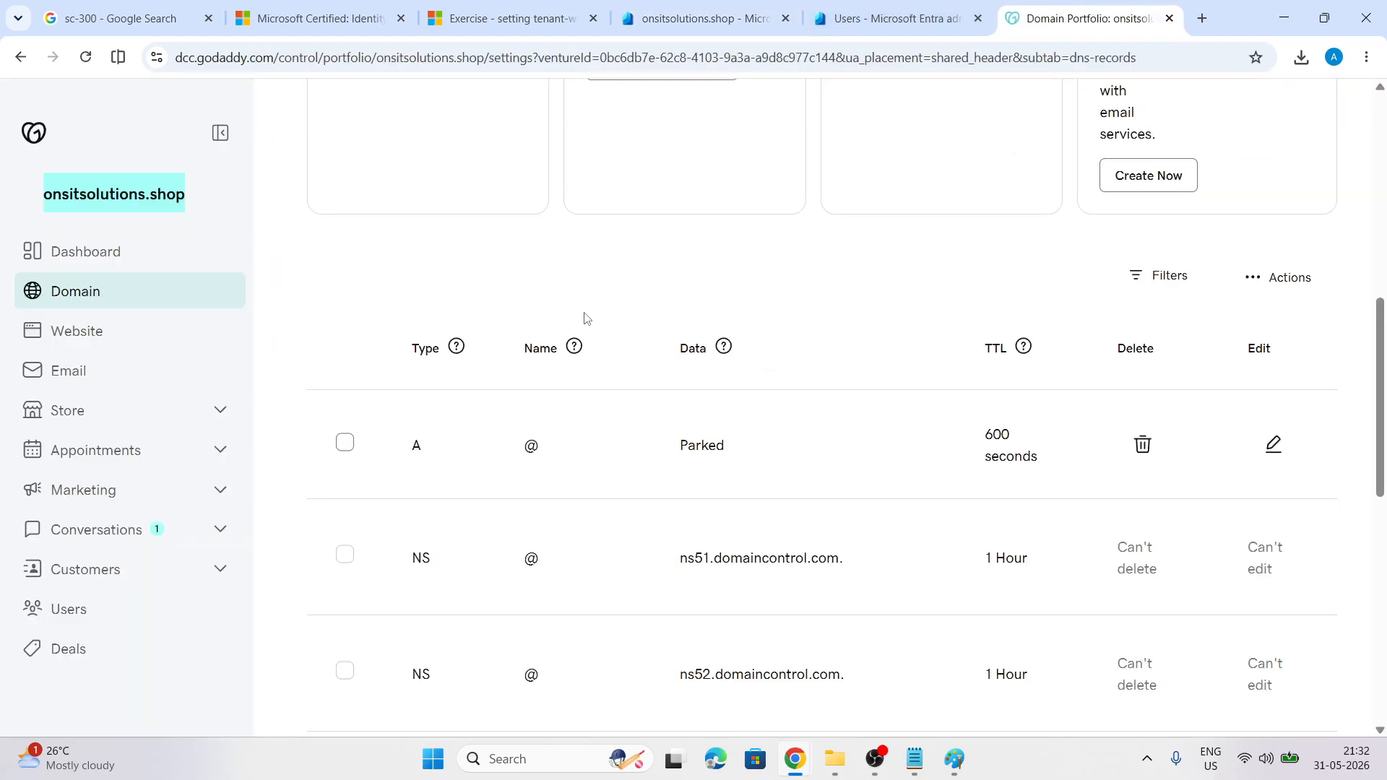
scroll(569, 549, "down", 10)
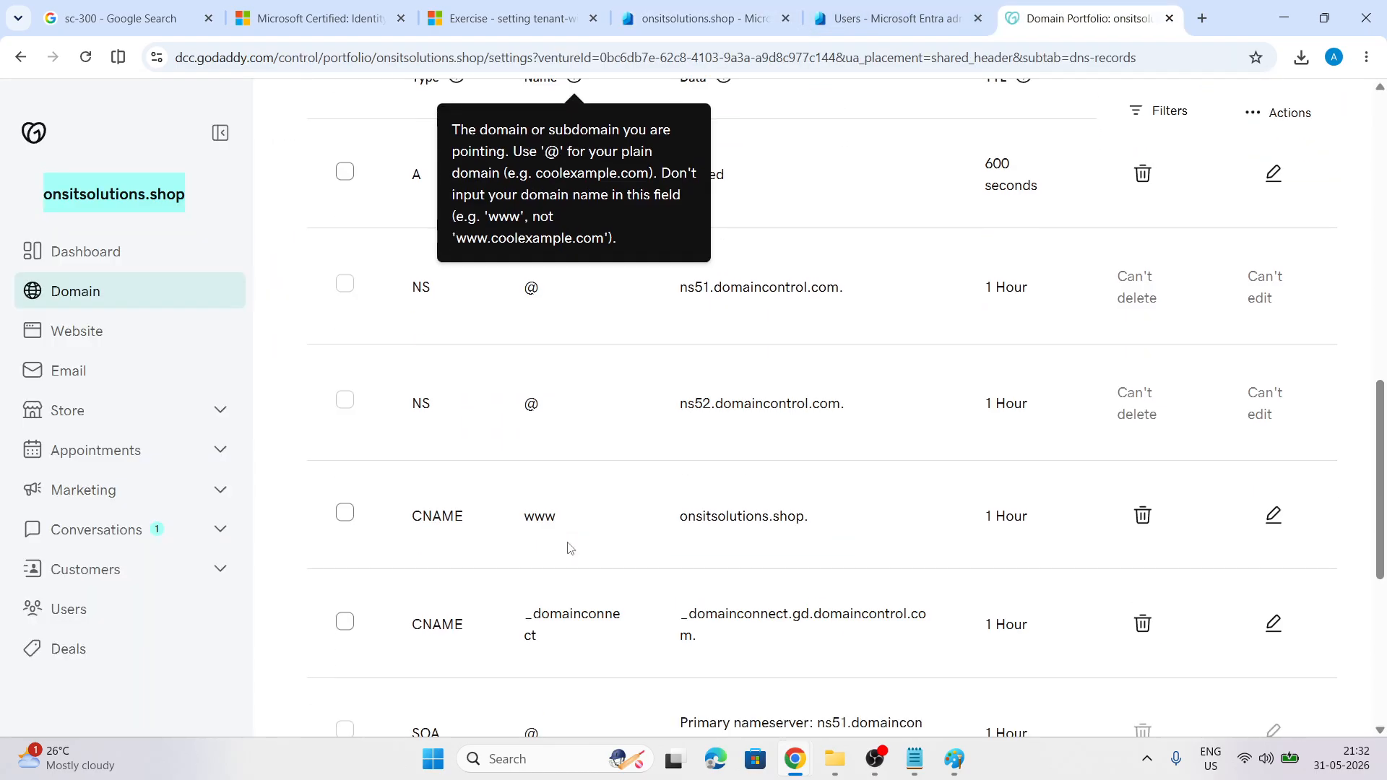
scroll(569, 549, "up", 15)
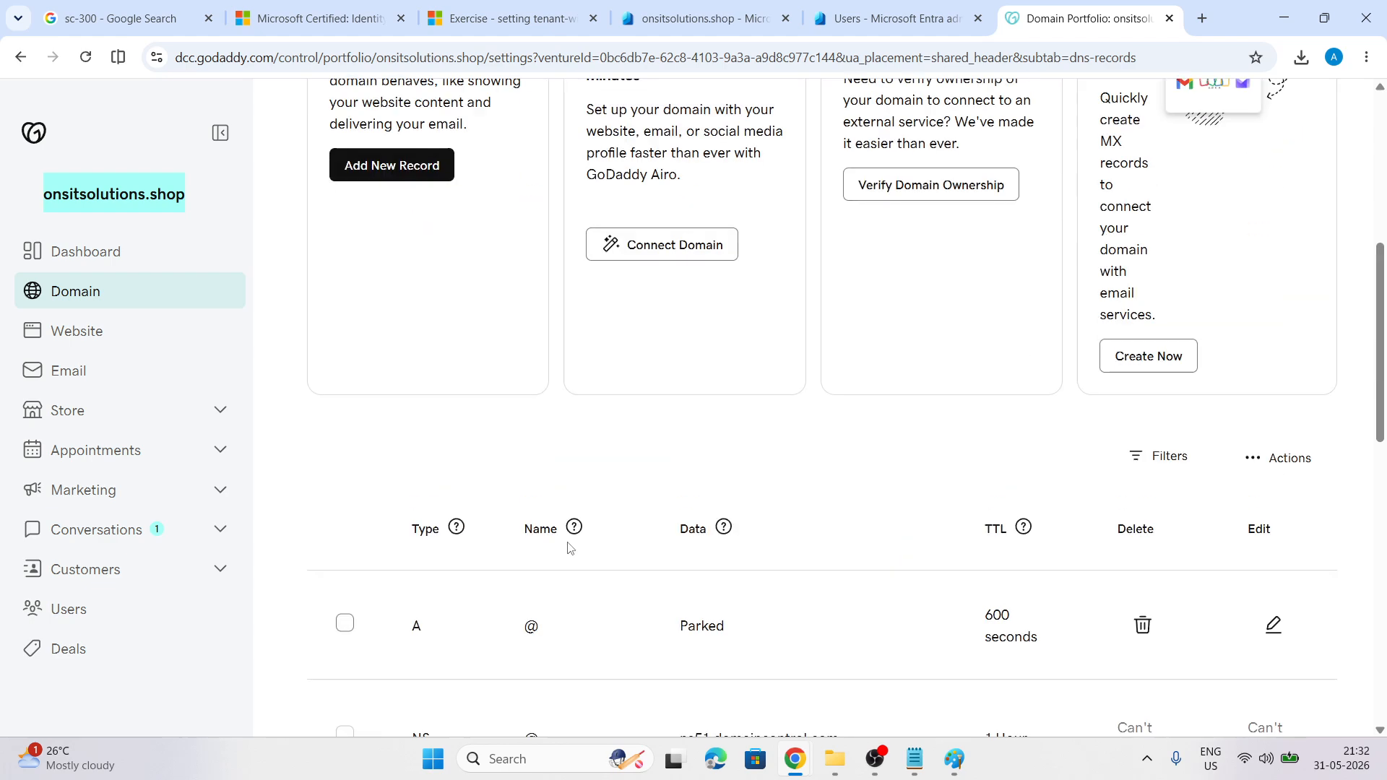
left_click(399, 528)
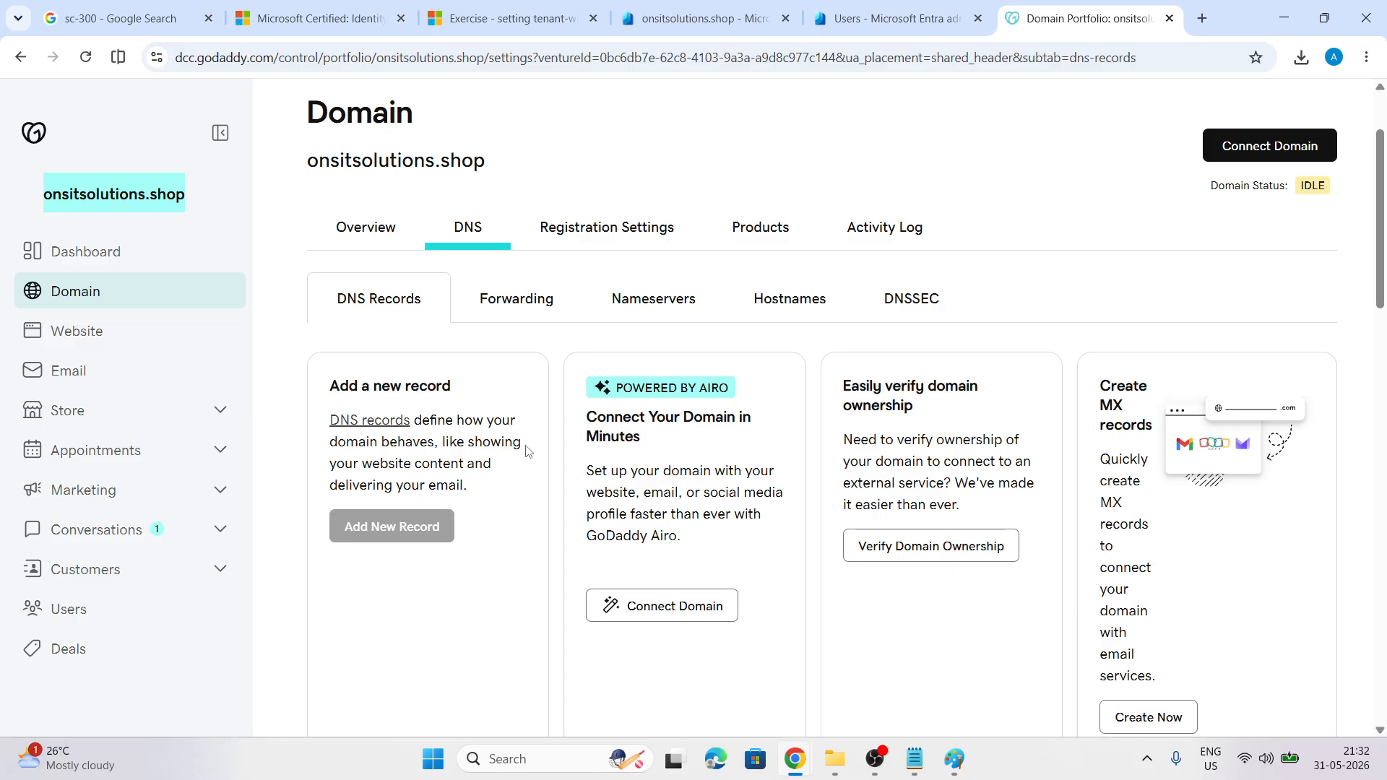
scroll(526, 451, "down", 4)
left_click(448, 387)
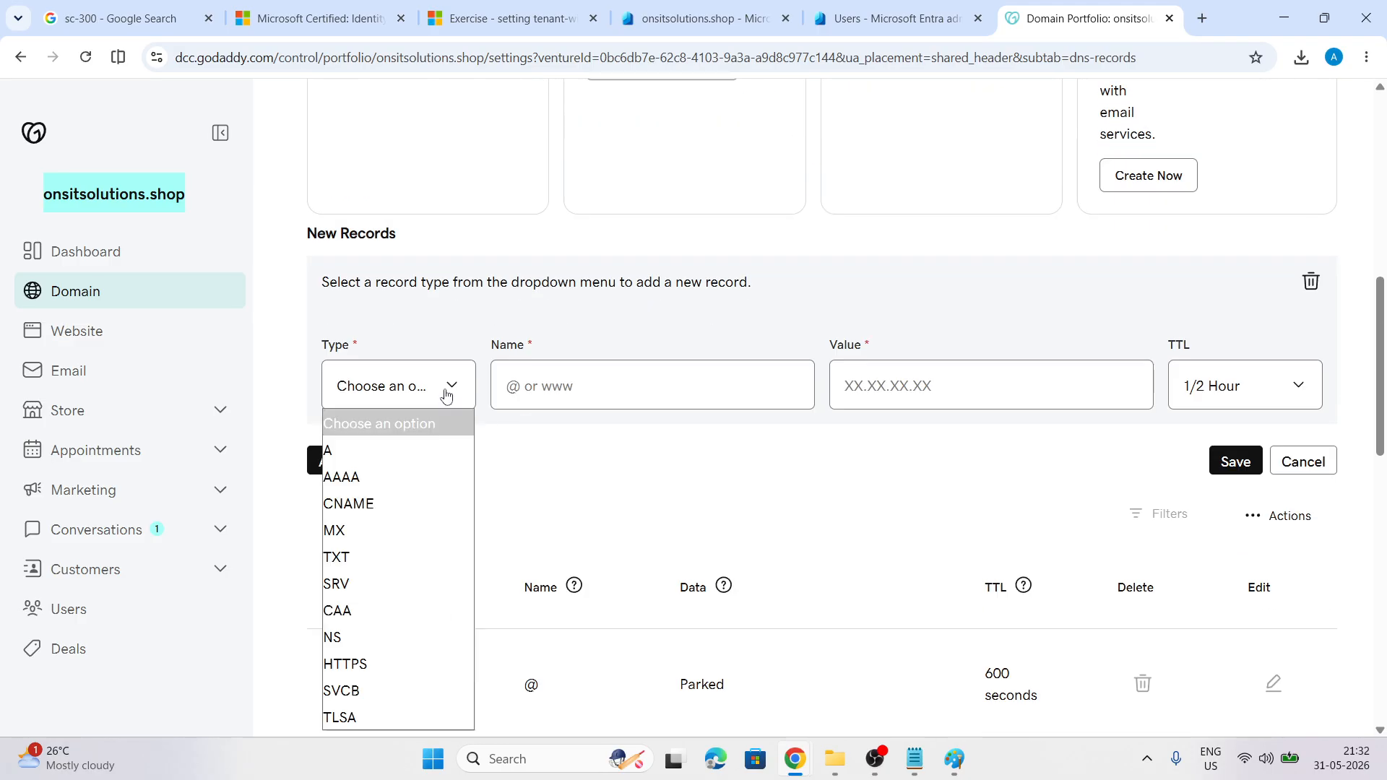
left_click(385, 556)
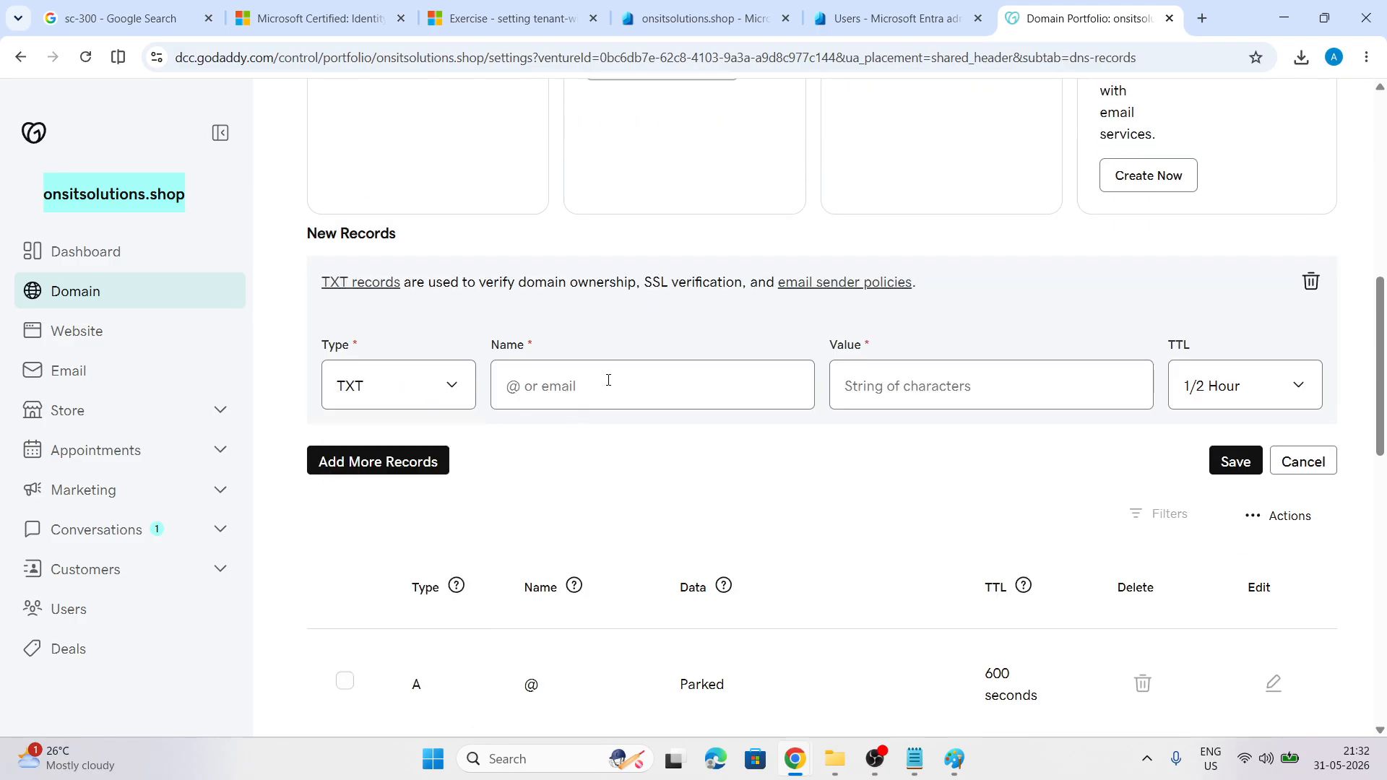
Give the TXT record value MS=ms86941695 and a 1 Hour TTL, then save
left_click(609, 381)
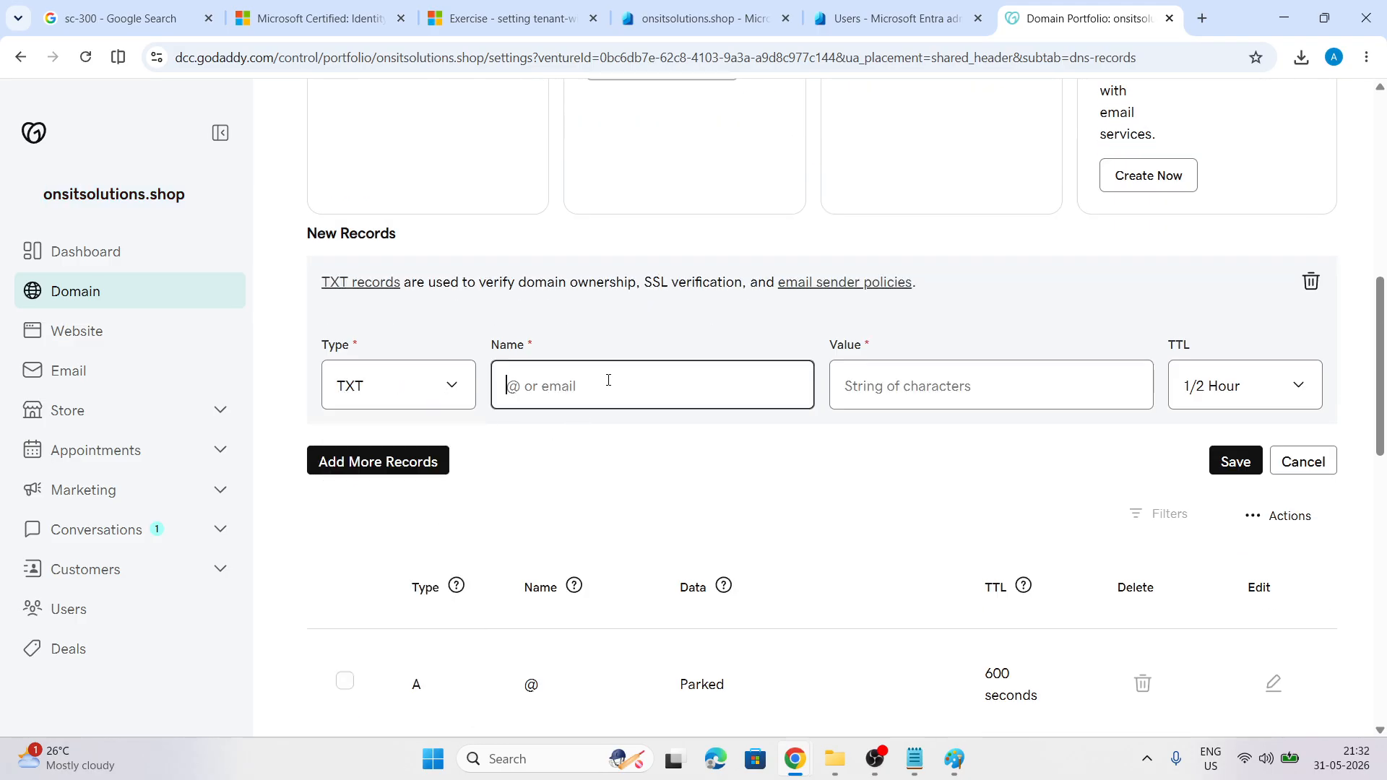
left_click(831, 388)
key("ctrl+v")
left_click(1192, 399)
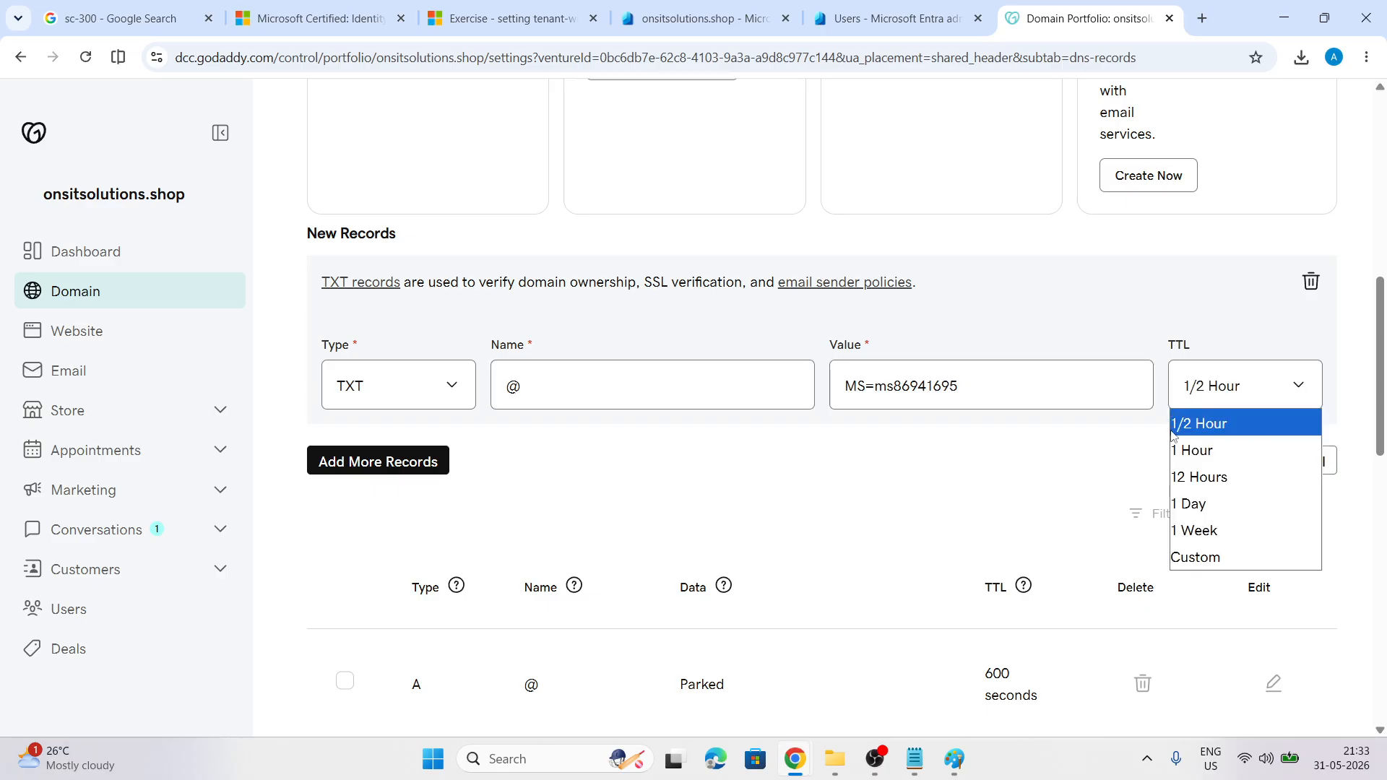
left_click(1192, 450)
left_click(1228, 461)
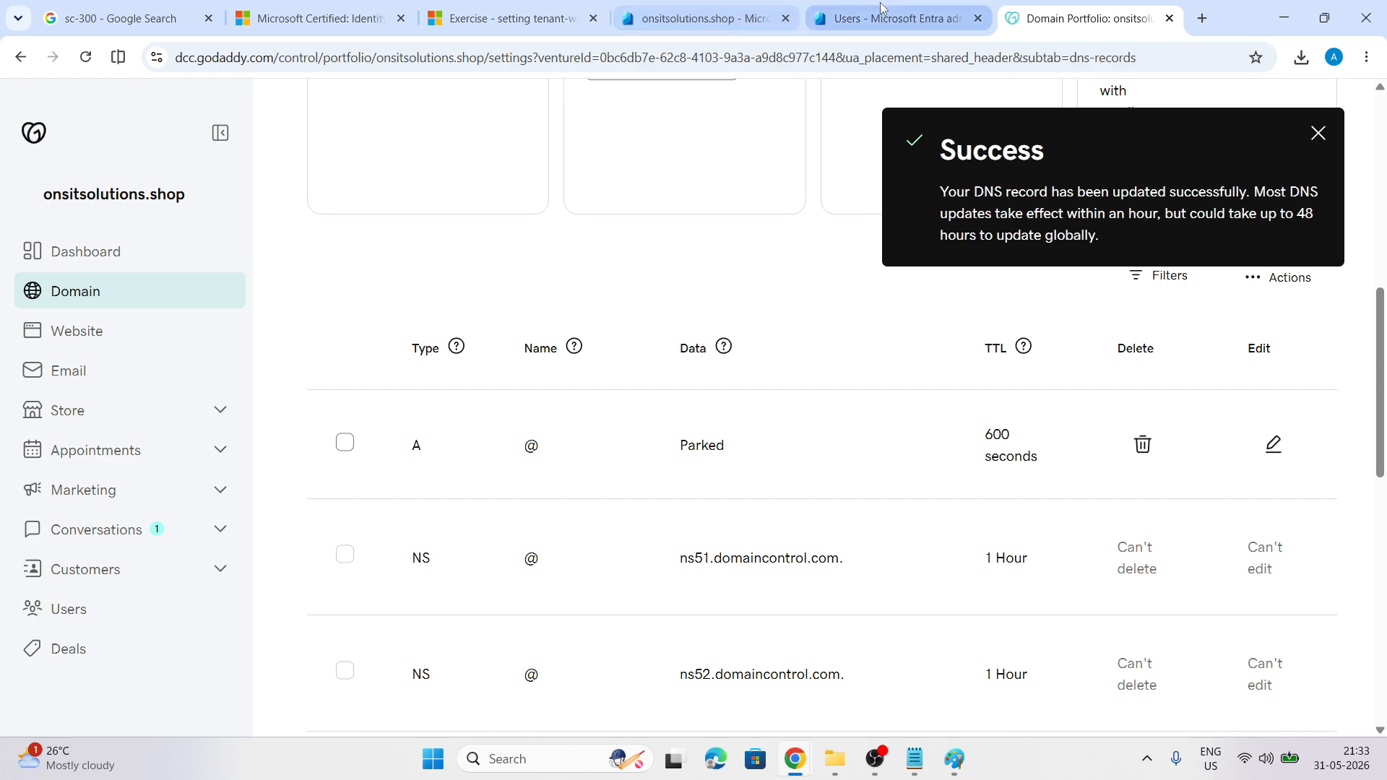
Retry verification of onsitsolutions.shop in Entra until the success notice appears
left_click(696, 5)
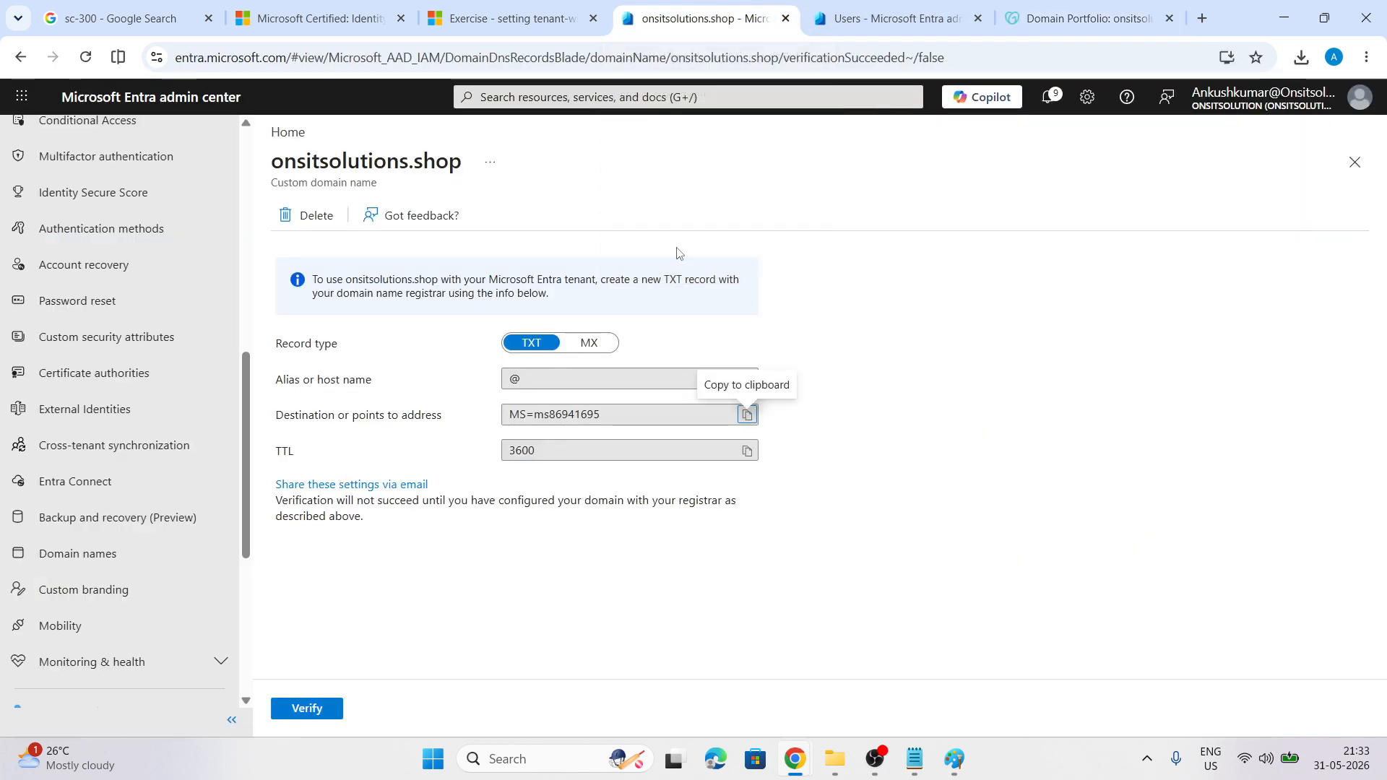
left_click(297, 712)
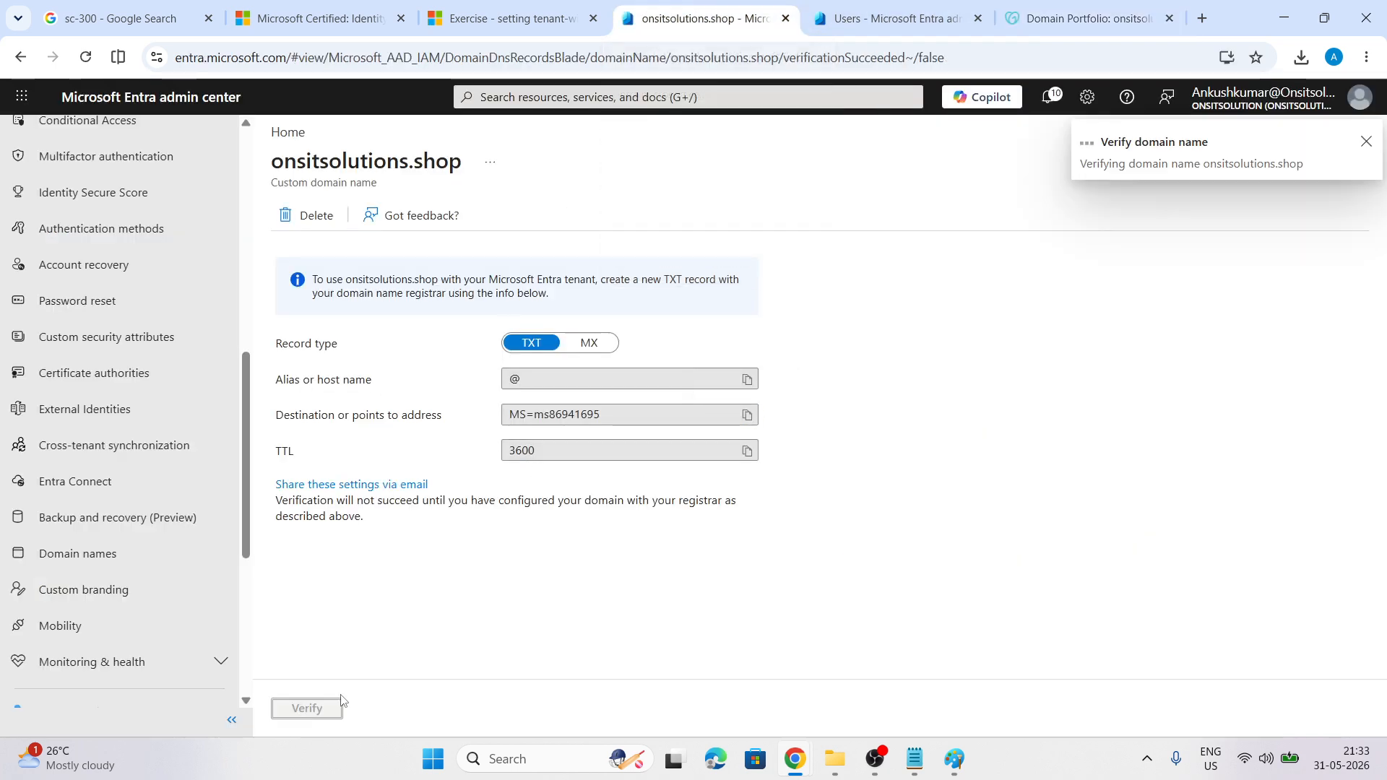
left_click(1088, 18)
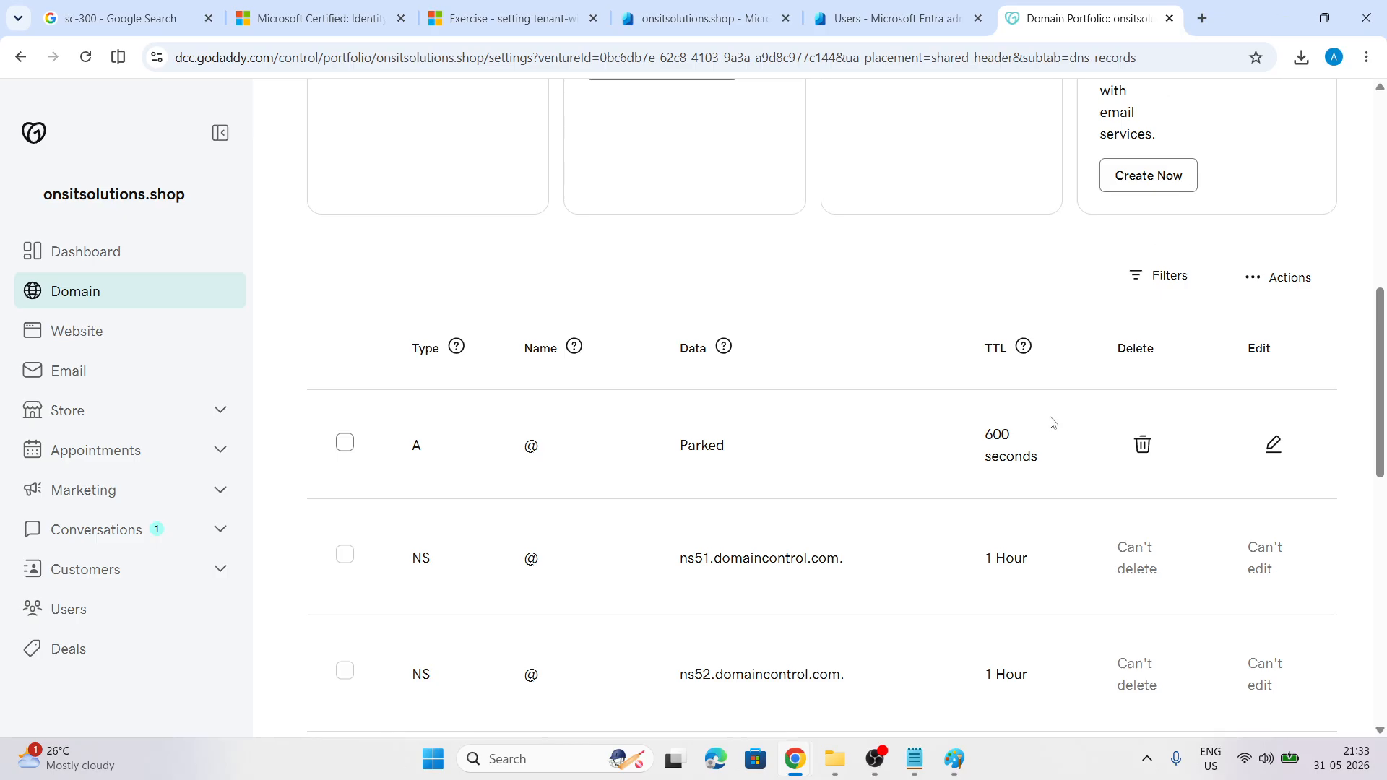
scroll(1051, 422, "up", 9)
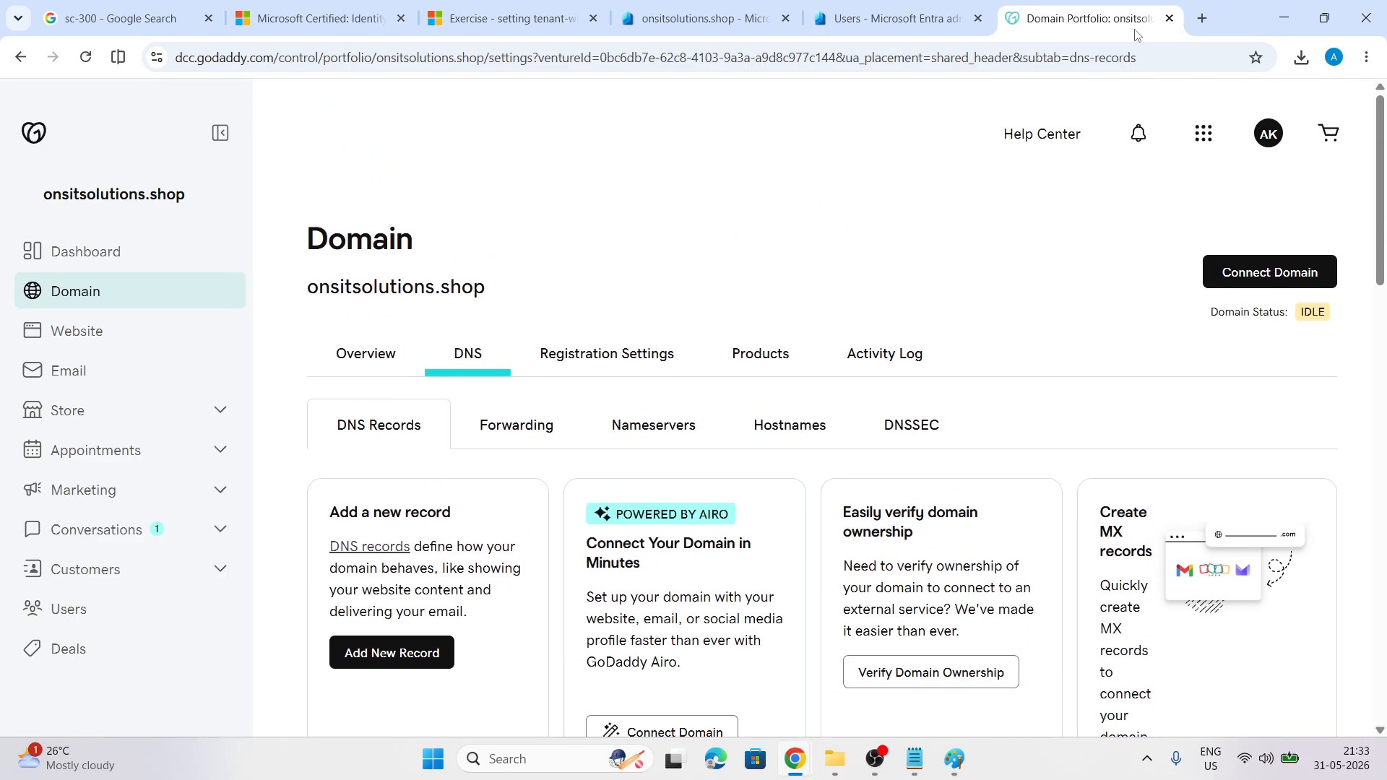
left_click(1133, 137)
left_click(1131, 144)
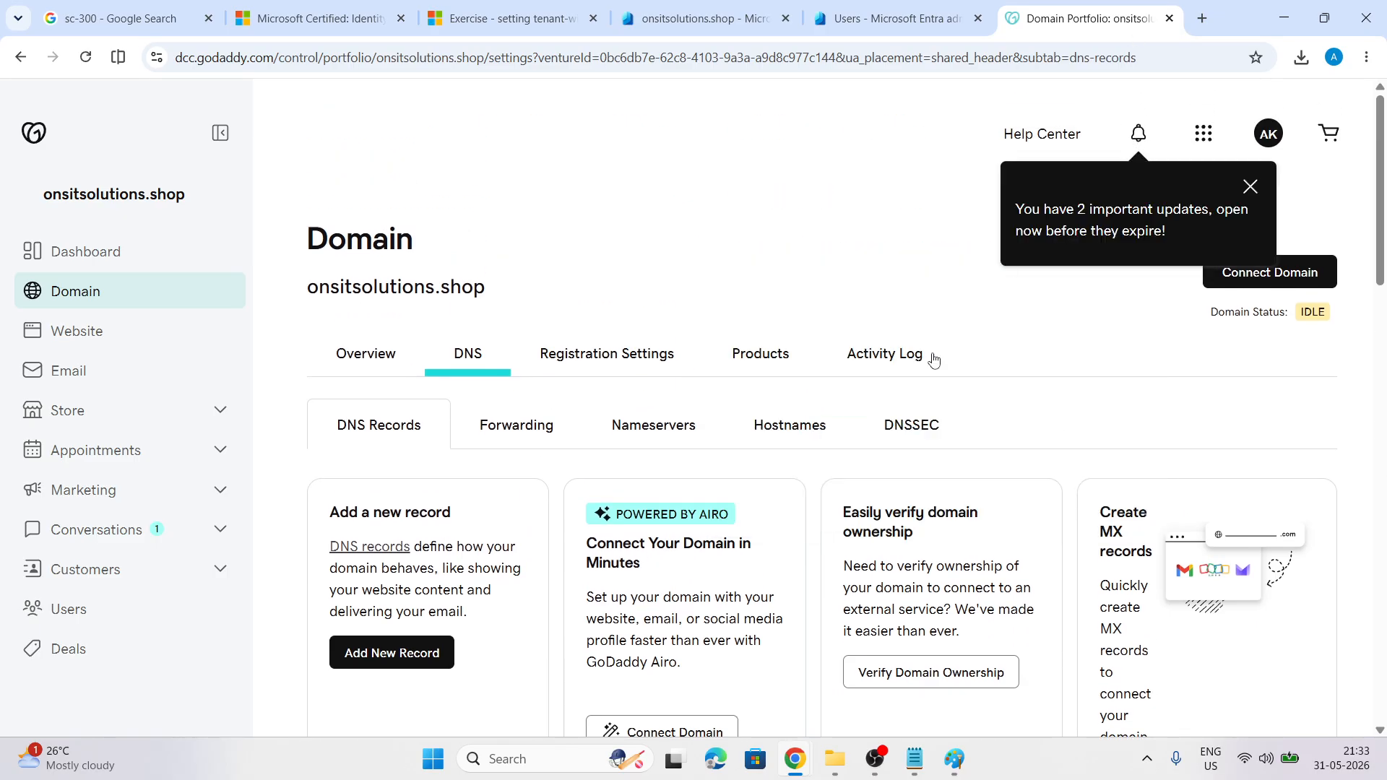
scroll(910, 435, "down", 5)
left_click(715, 16)
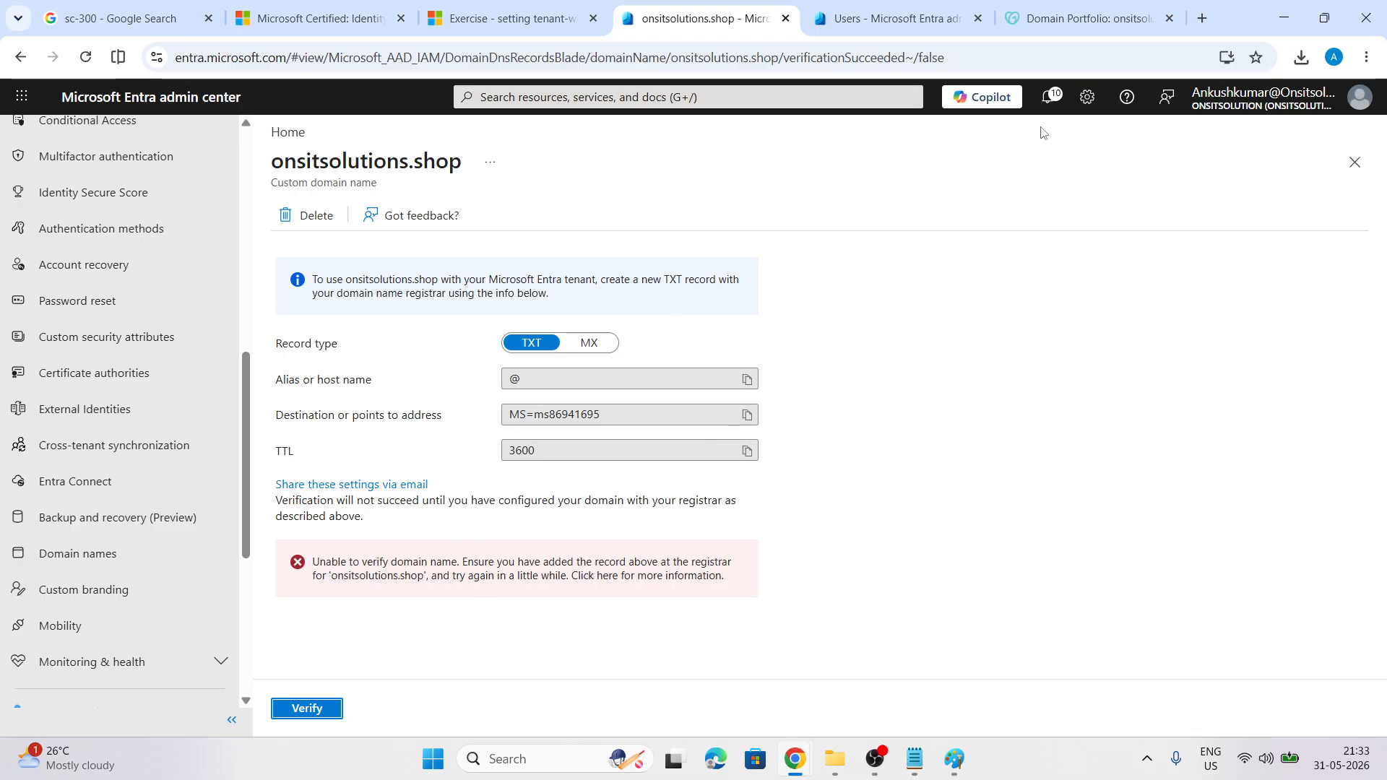
left_click(1048, 98)
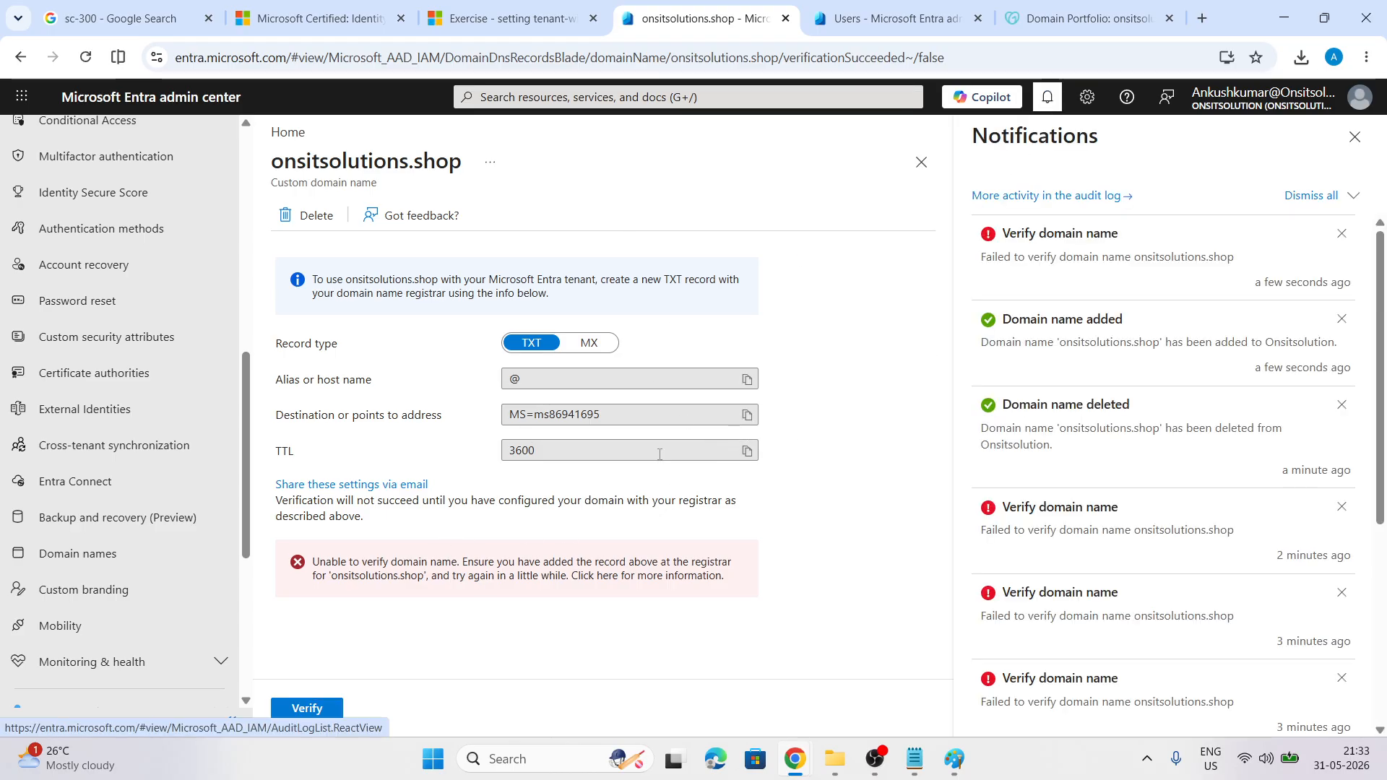
left_click(308, 708)
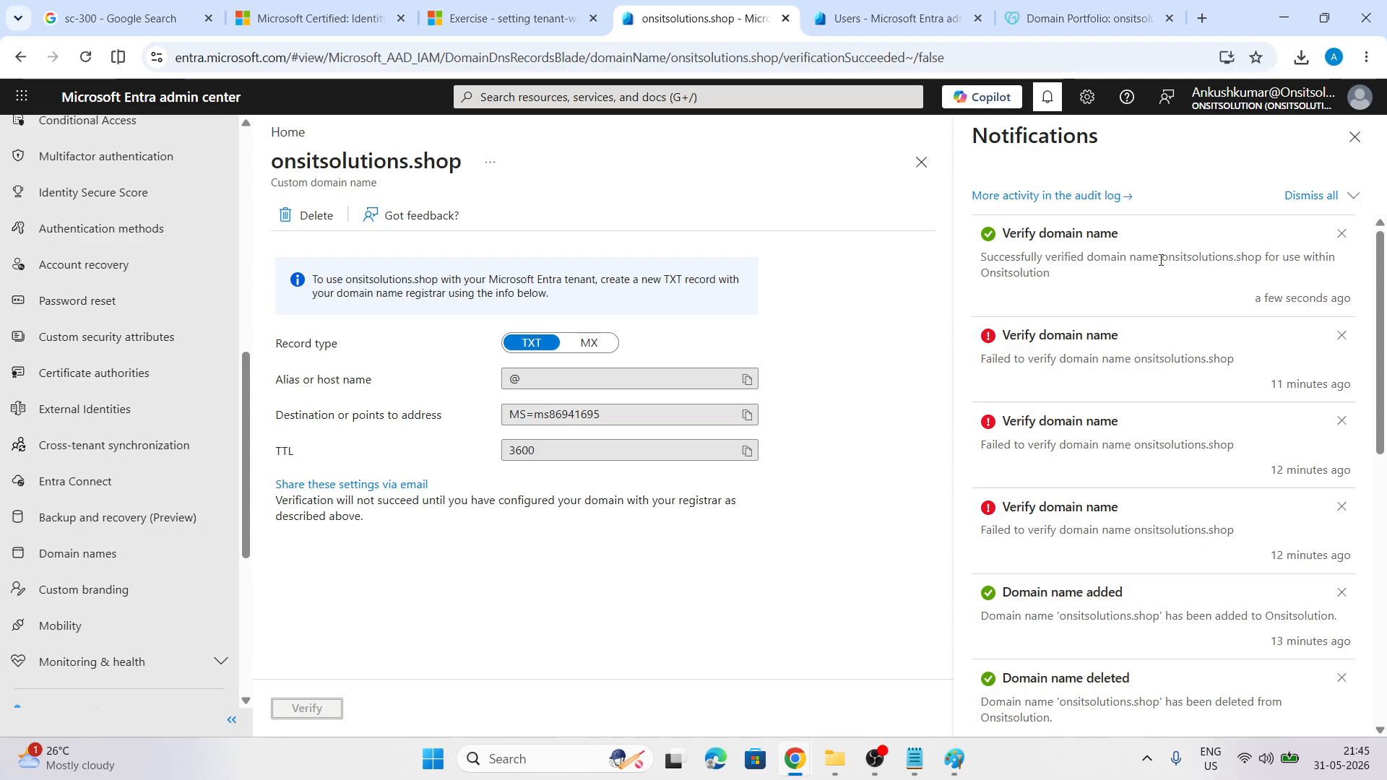
left_click_drag(1161, 260, 1249, 263)
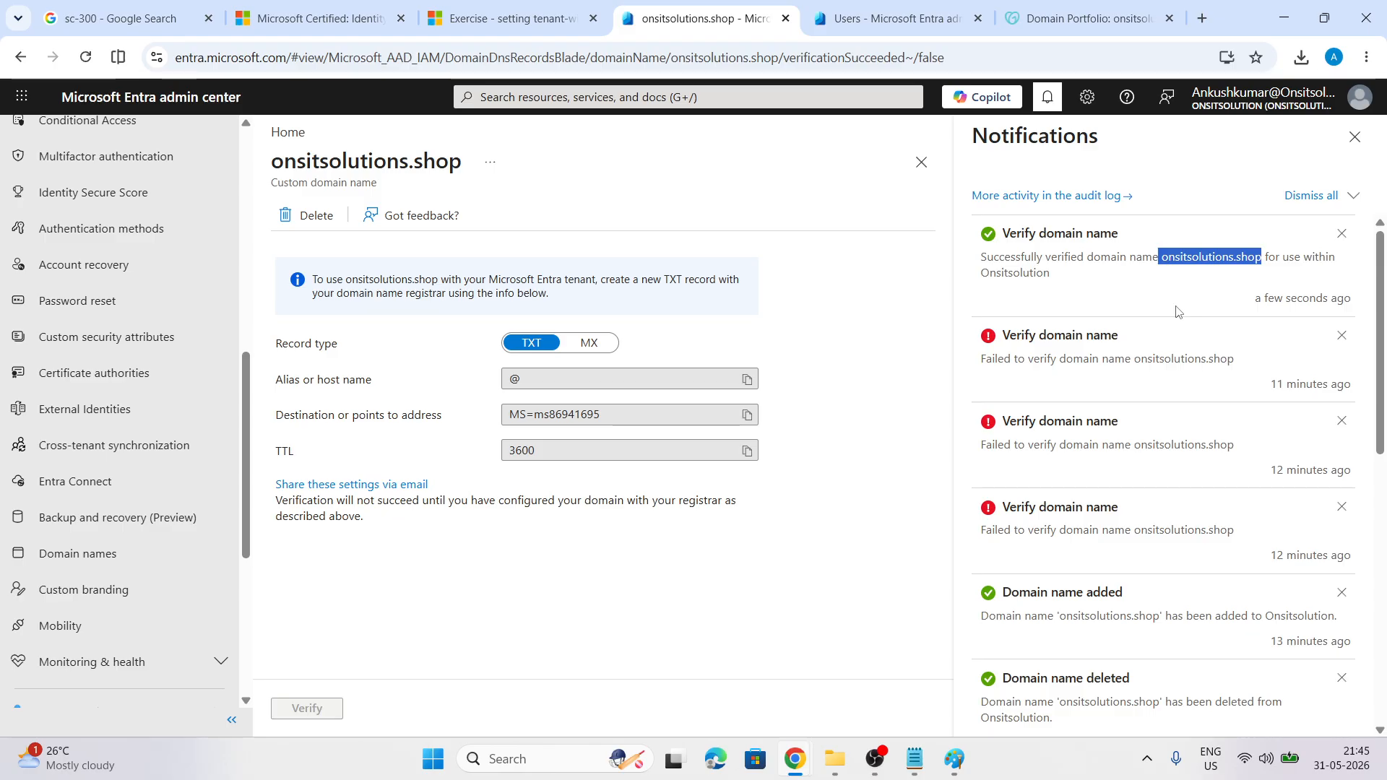
Search the web for 'dns checker' and open the dnschecker.org propagation tool
left_click(1203, 18)
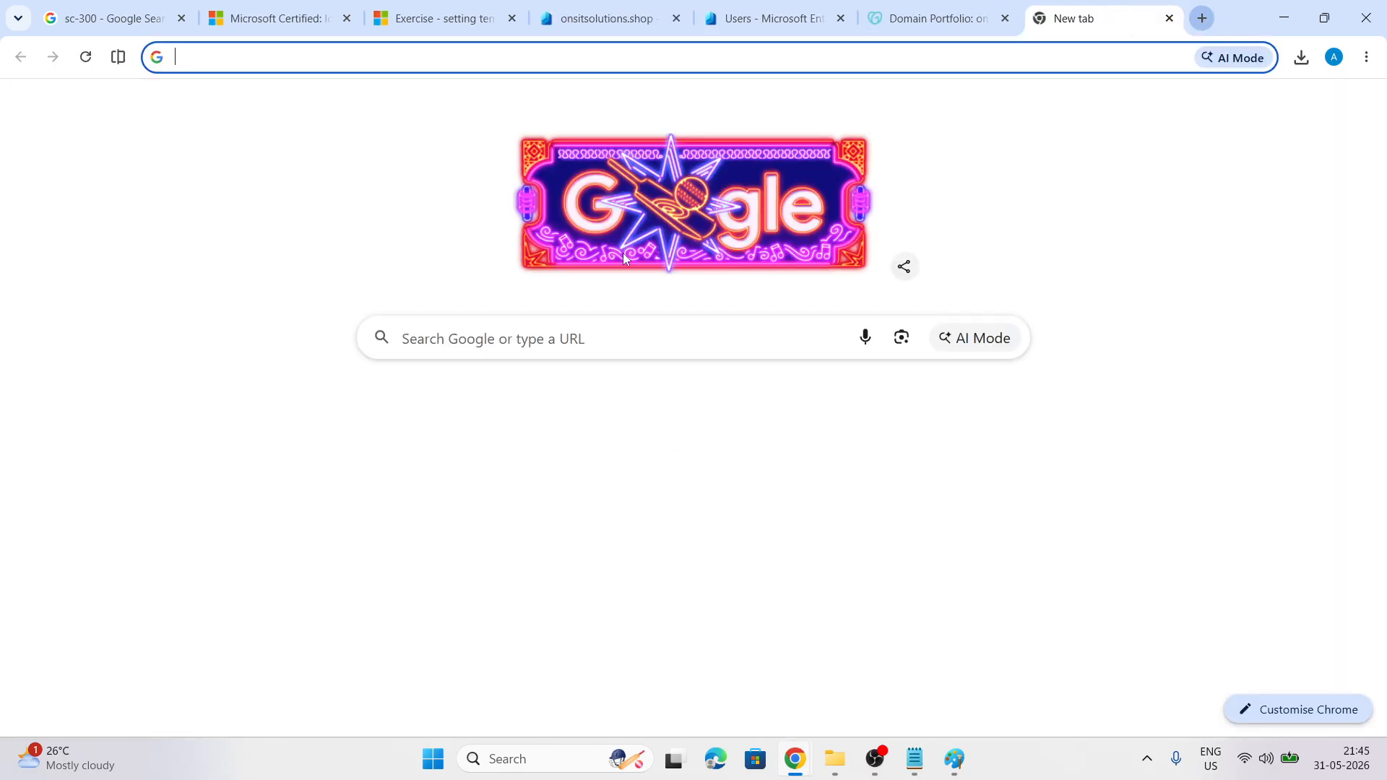
type("dns")
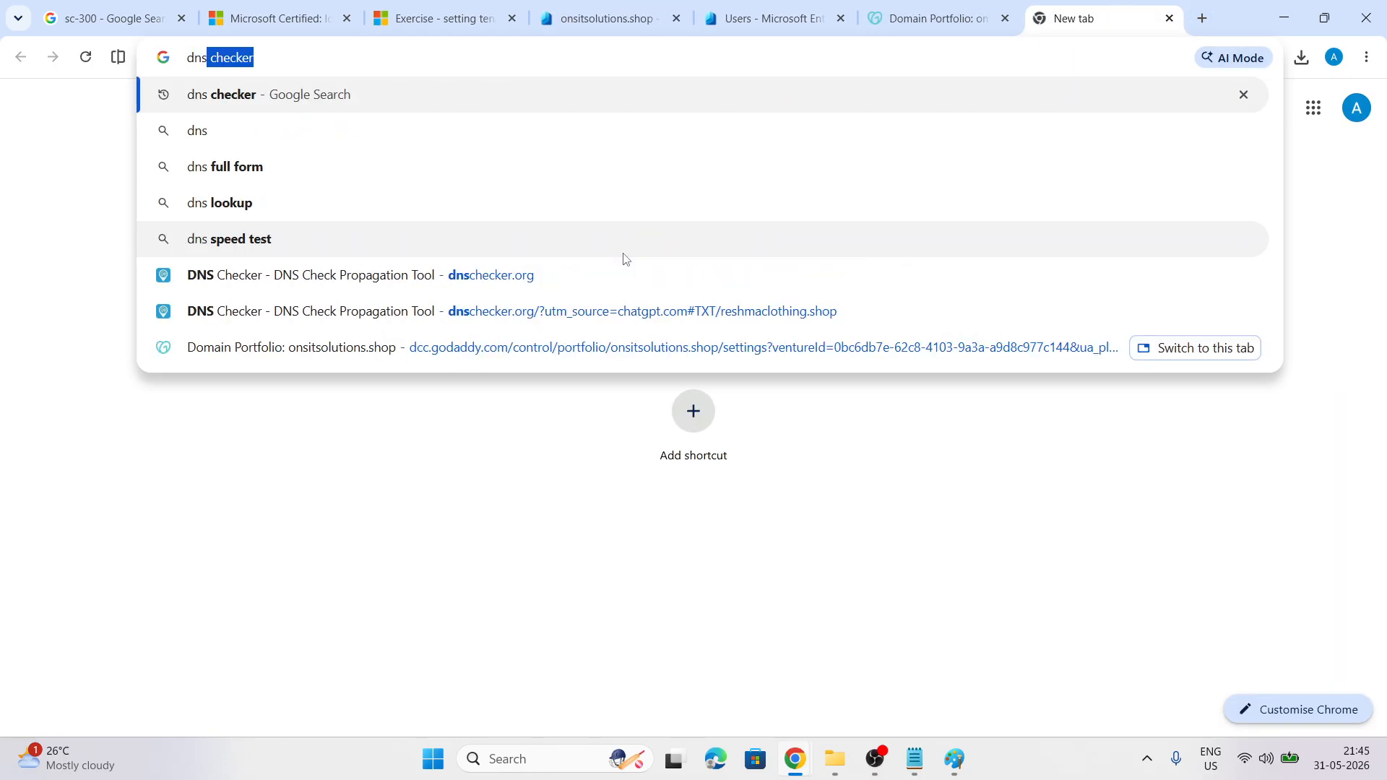
type(" checker")
key("Return")
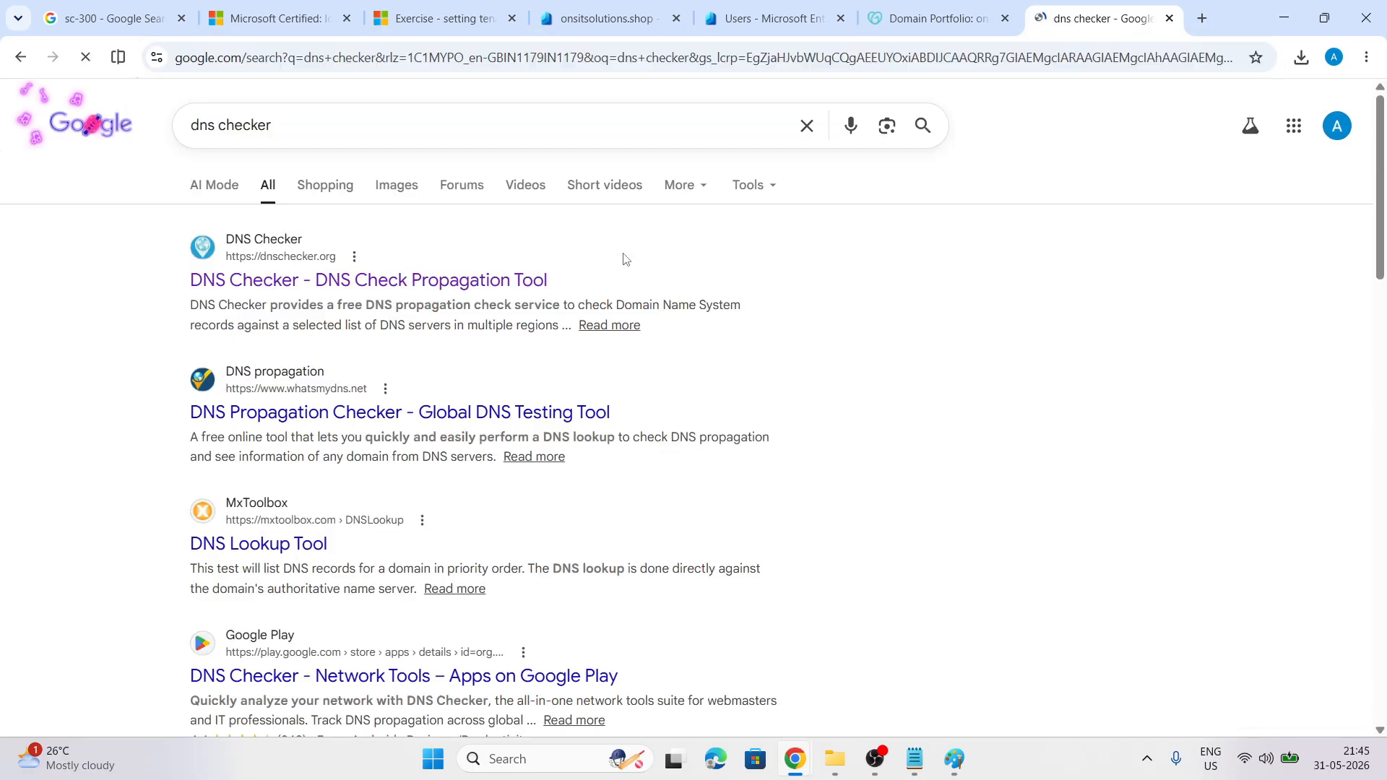
left_click(365, 281)
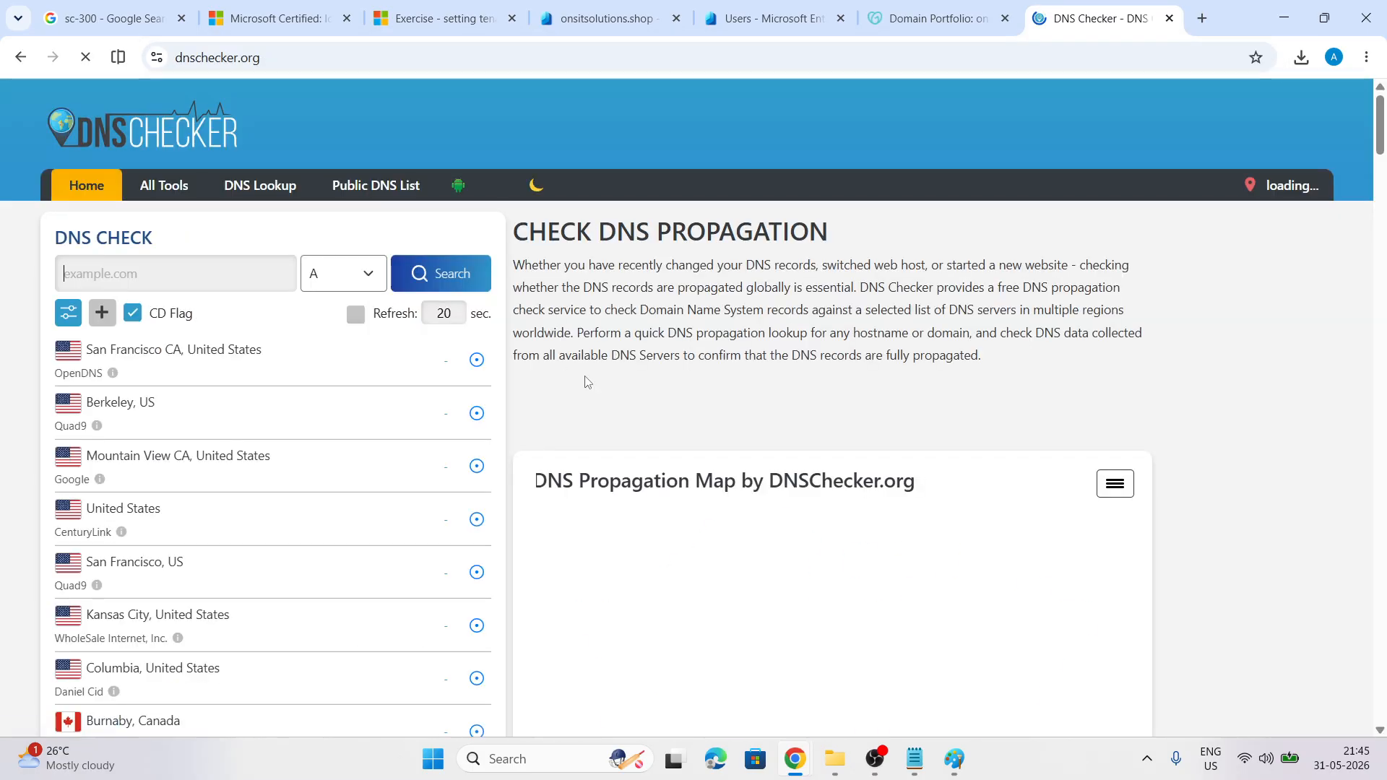
Run a TXT lookup for onsitsolutions.shop and review MS=ms86941695 results across locations
left_click(359, 281)
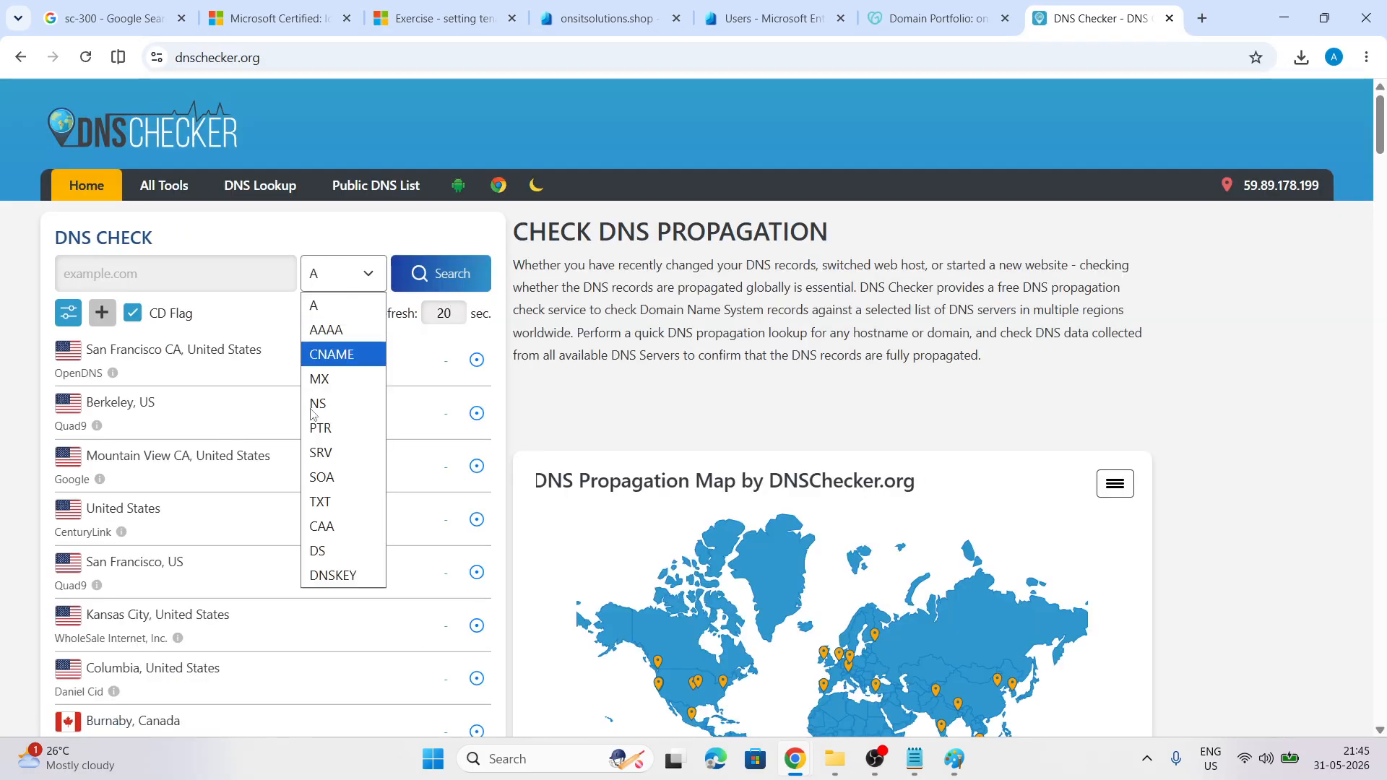
left_click(323, 505)
left_click(172, 283)
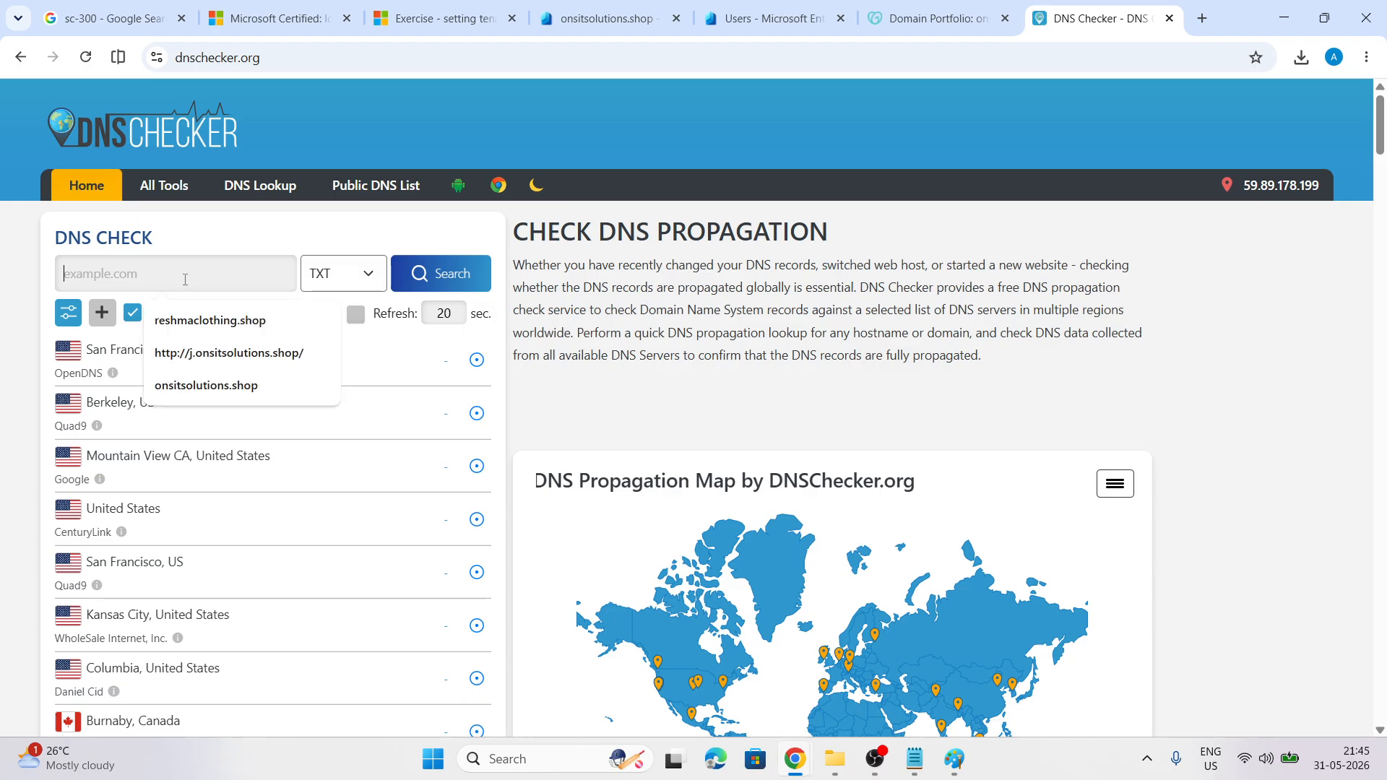
left_click(203, 317)
left_click(454, 286)
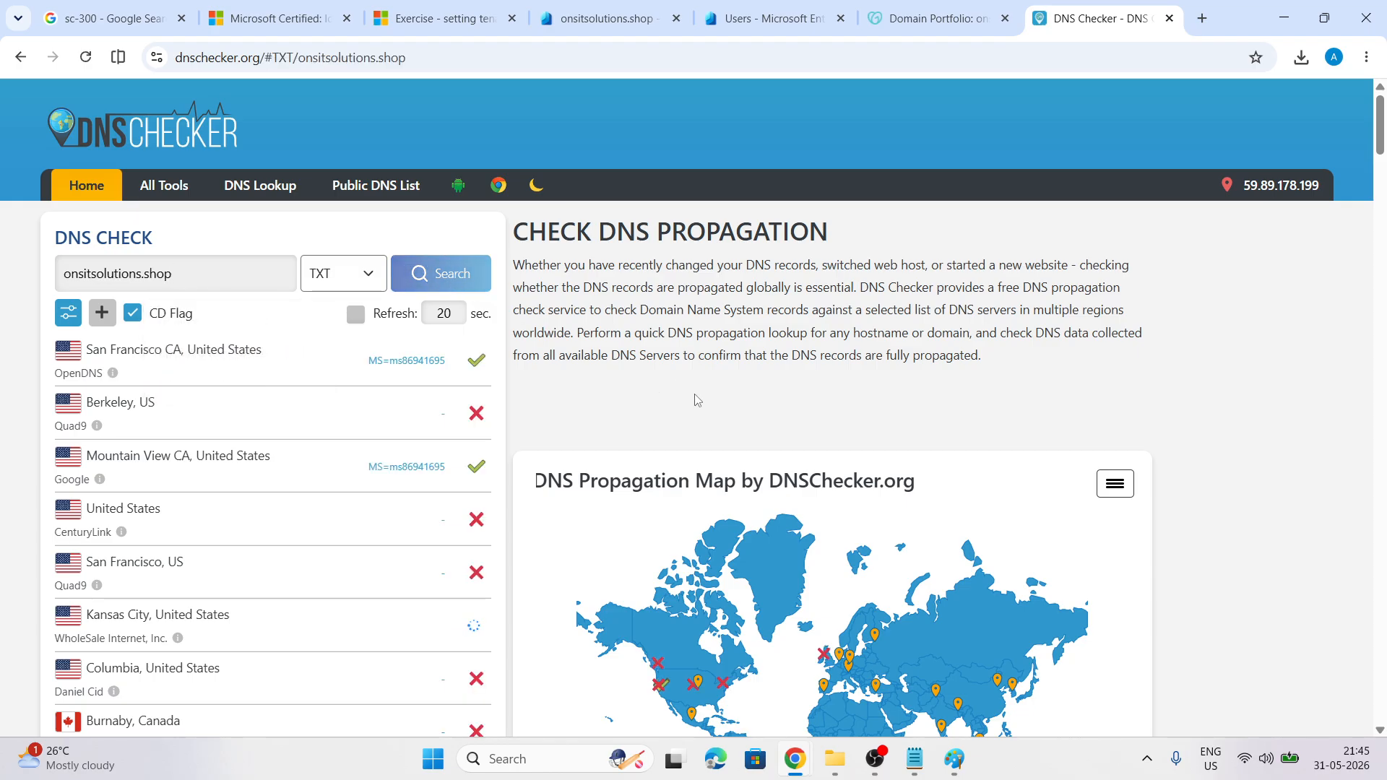
scroll(719, 378, "down", 1)
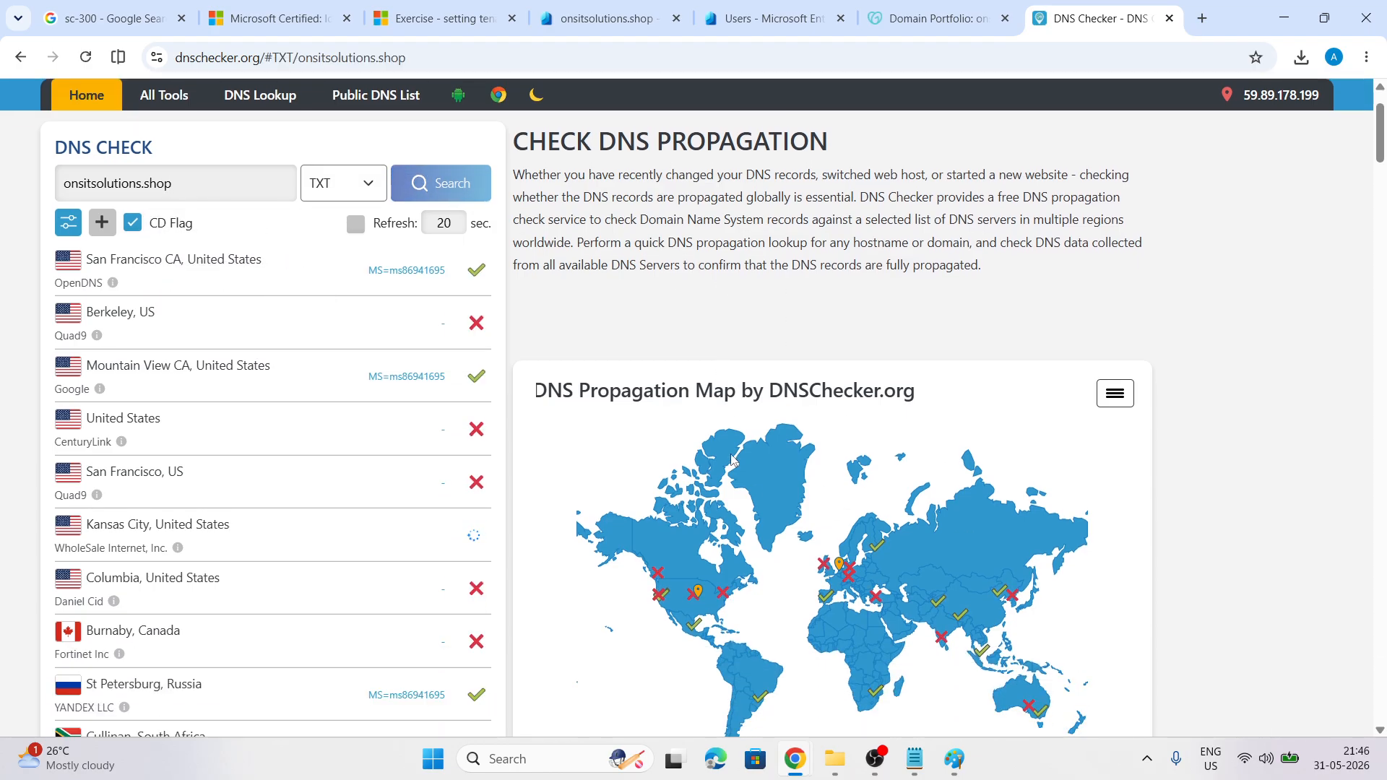
scroll(731, 455, "down", 1)
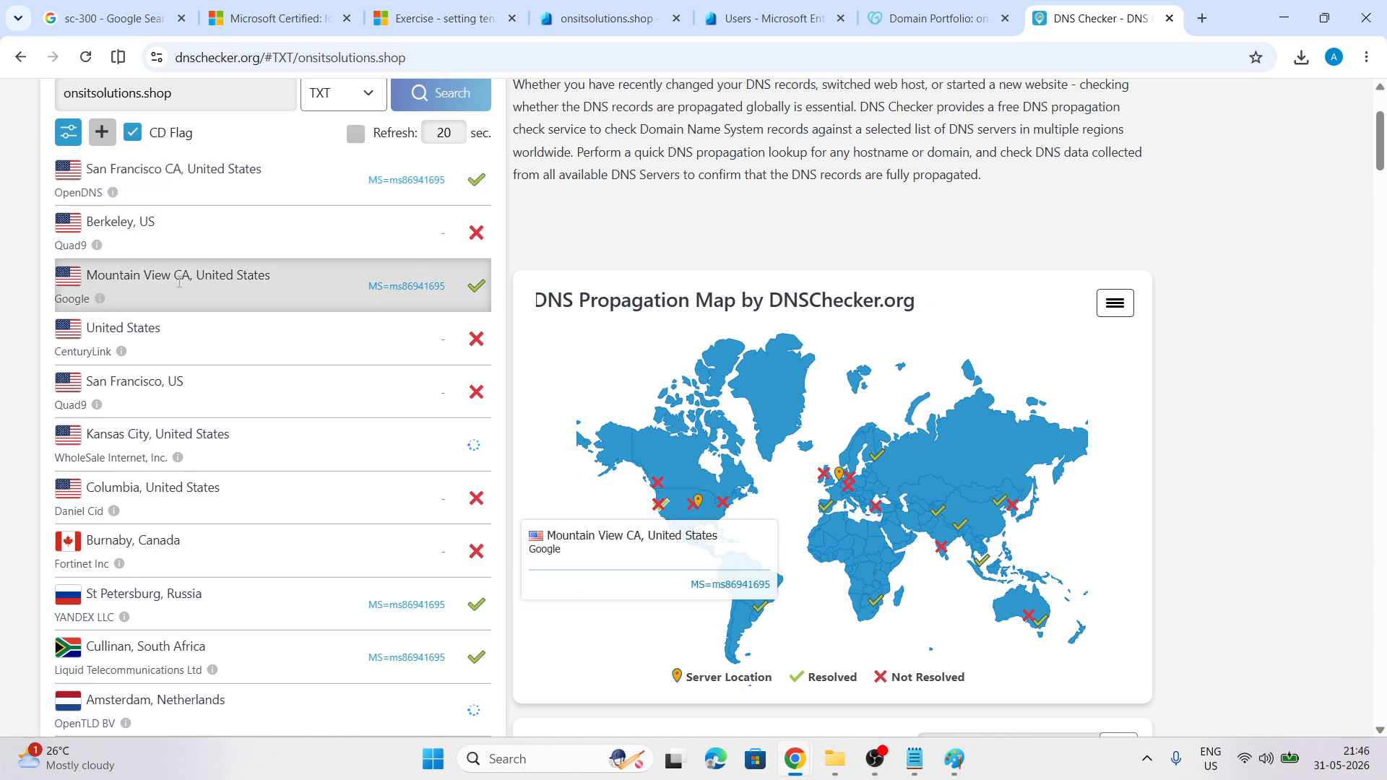
scroll(912, 425, "down", 3)
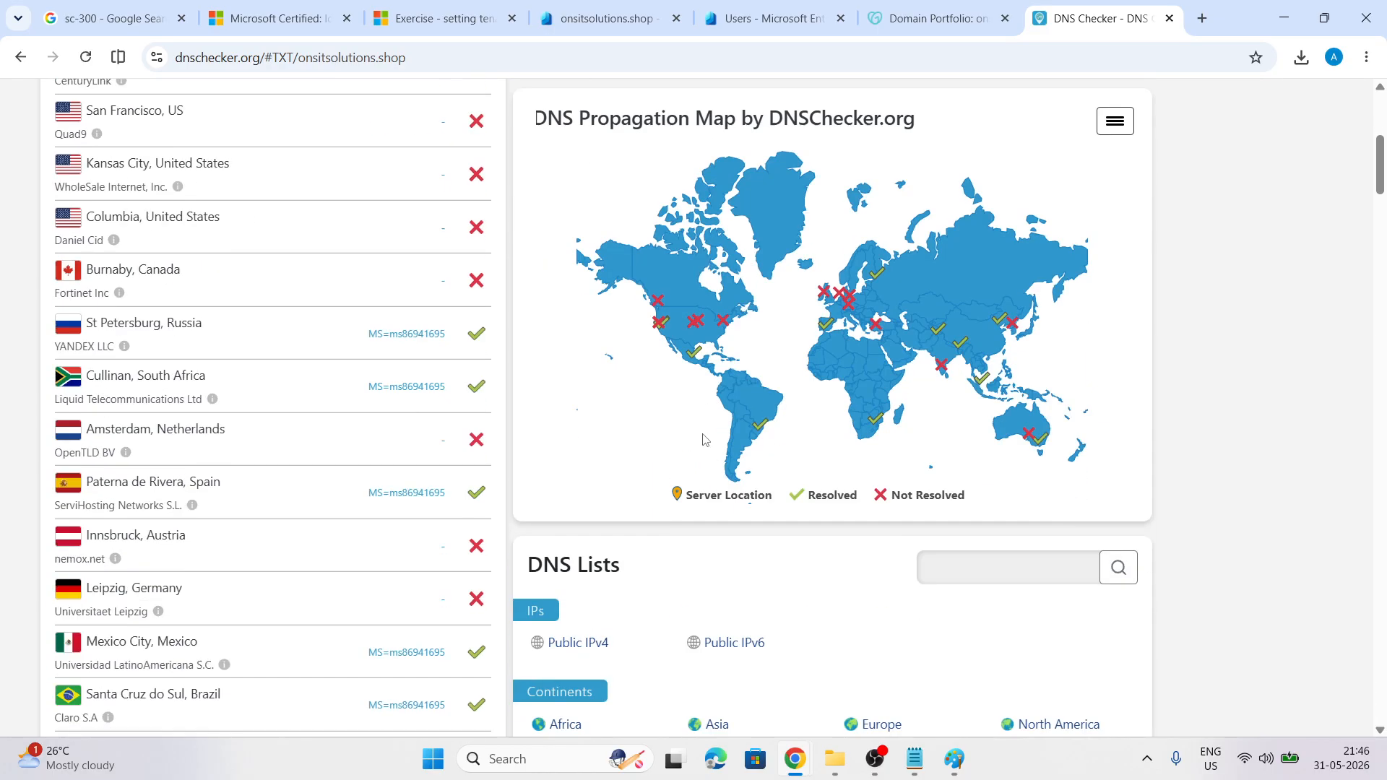
mouse_move(946, 372)
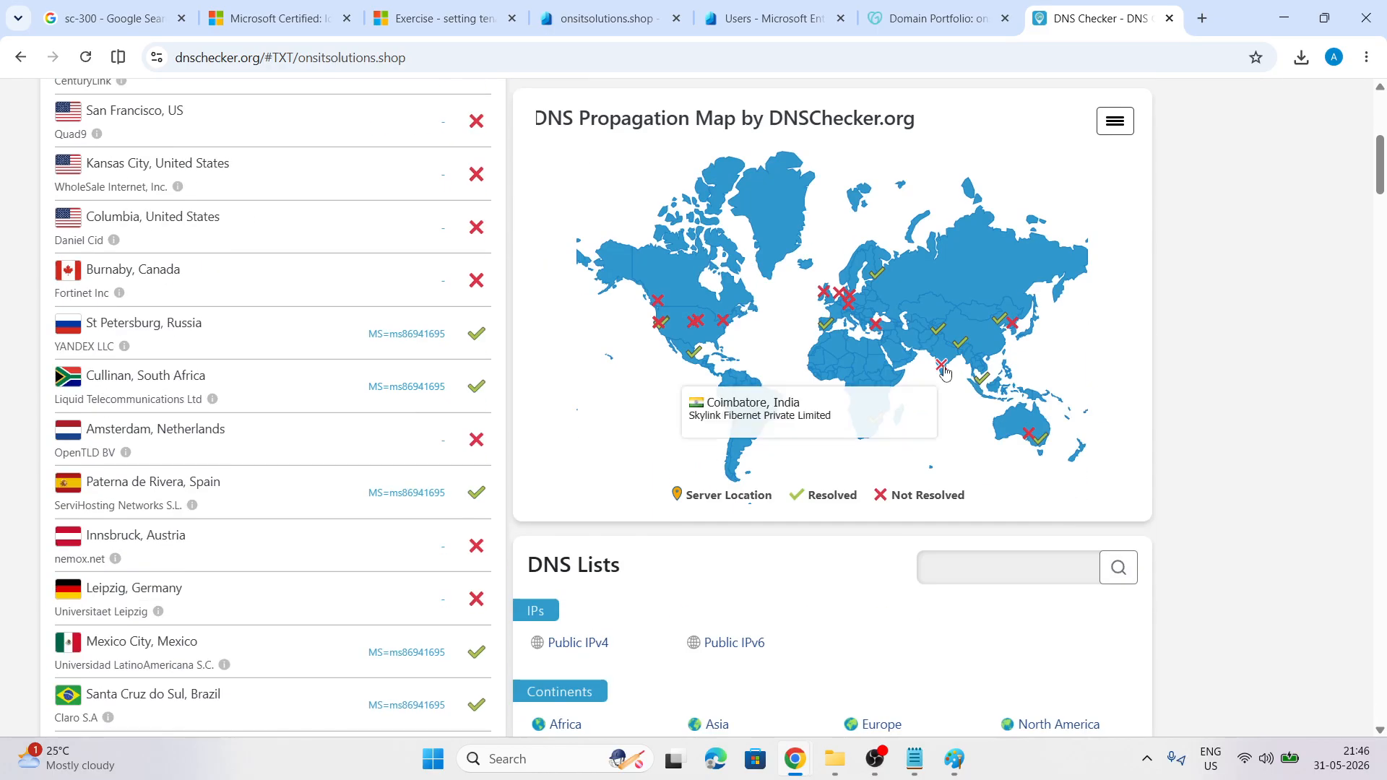
mouse_move(968, 348)
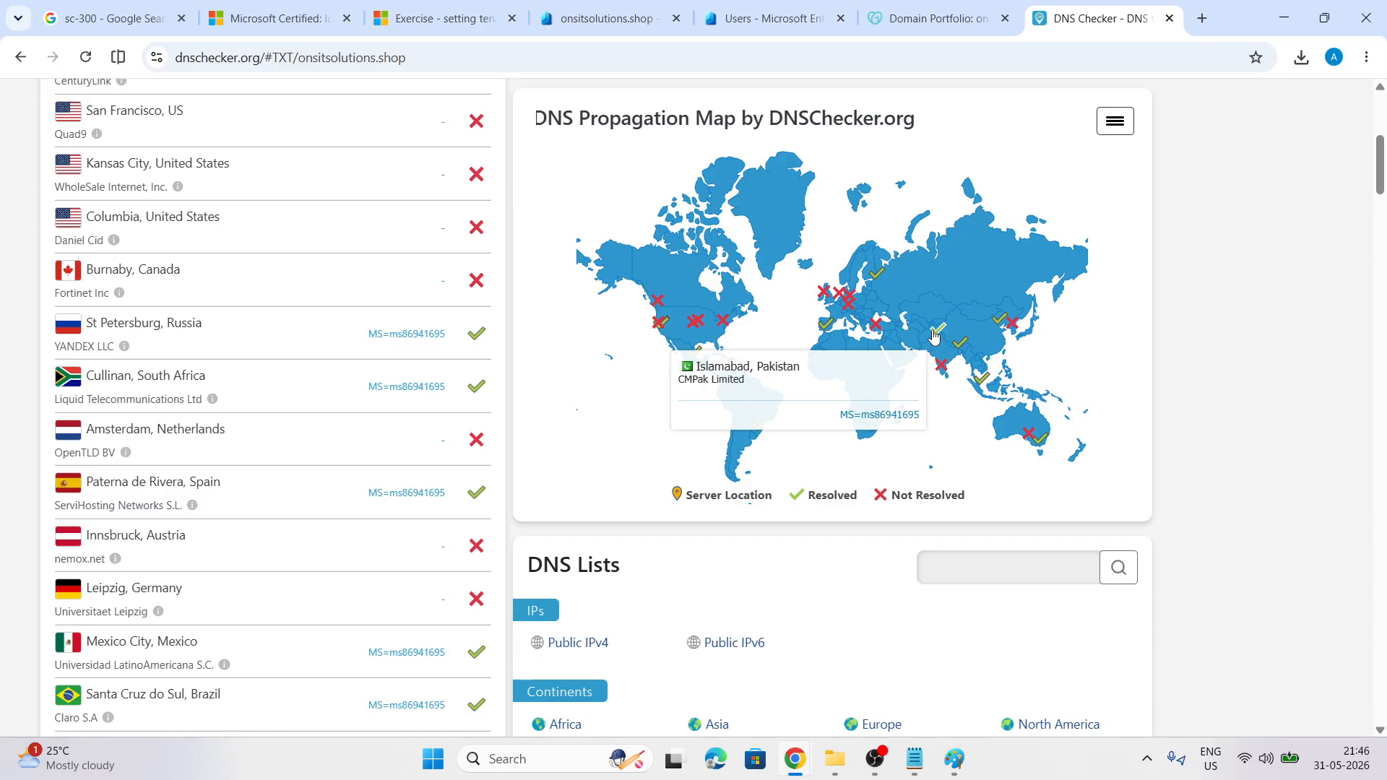
mouse_move(984, 383)
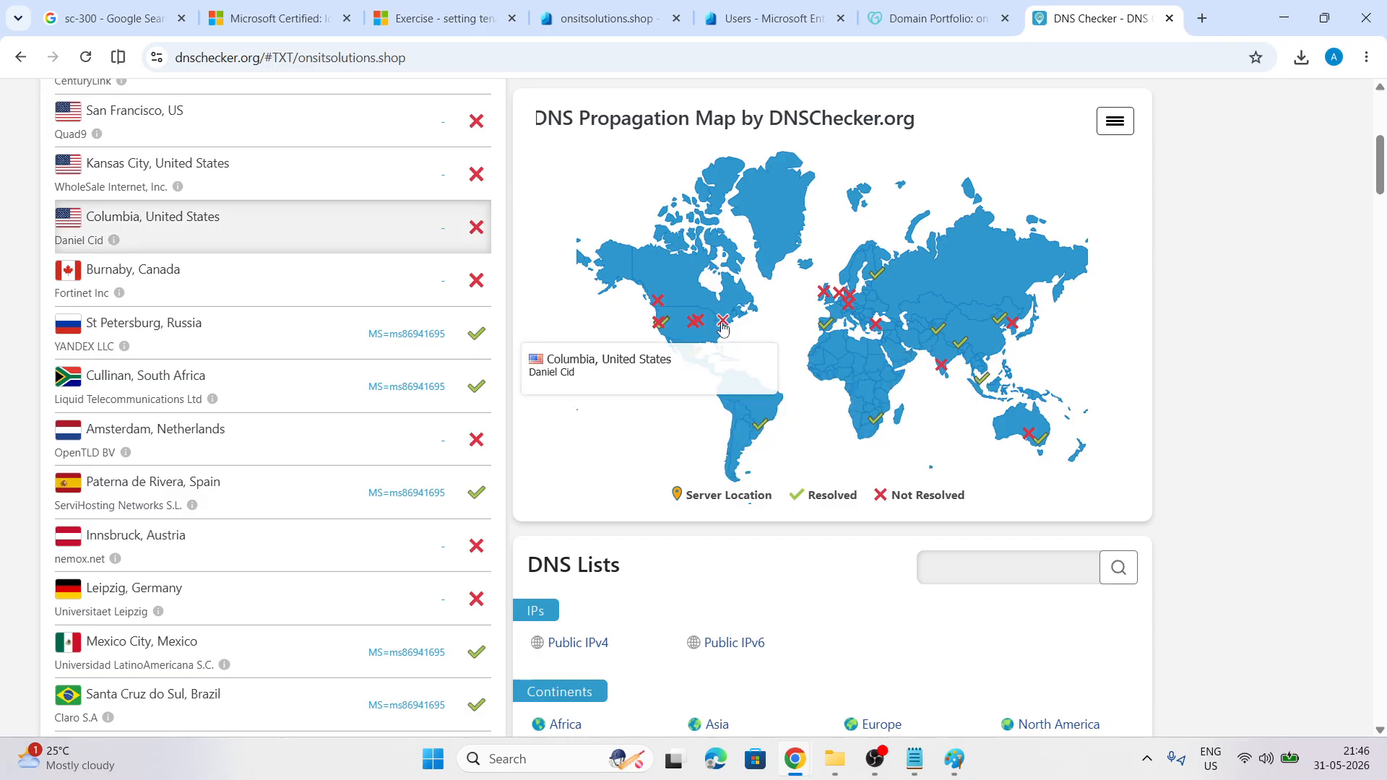
mouse_move(695, 363)
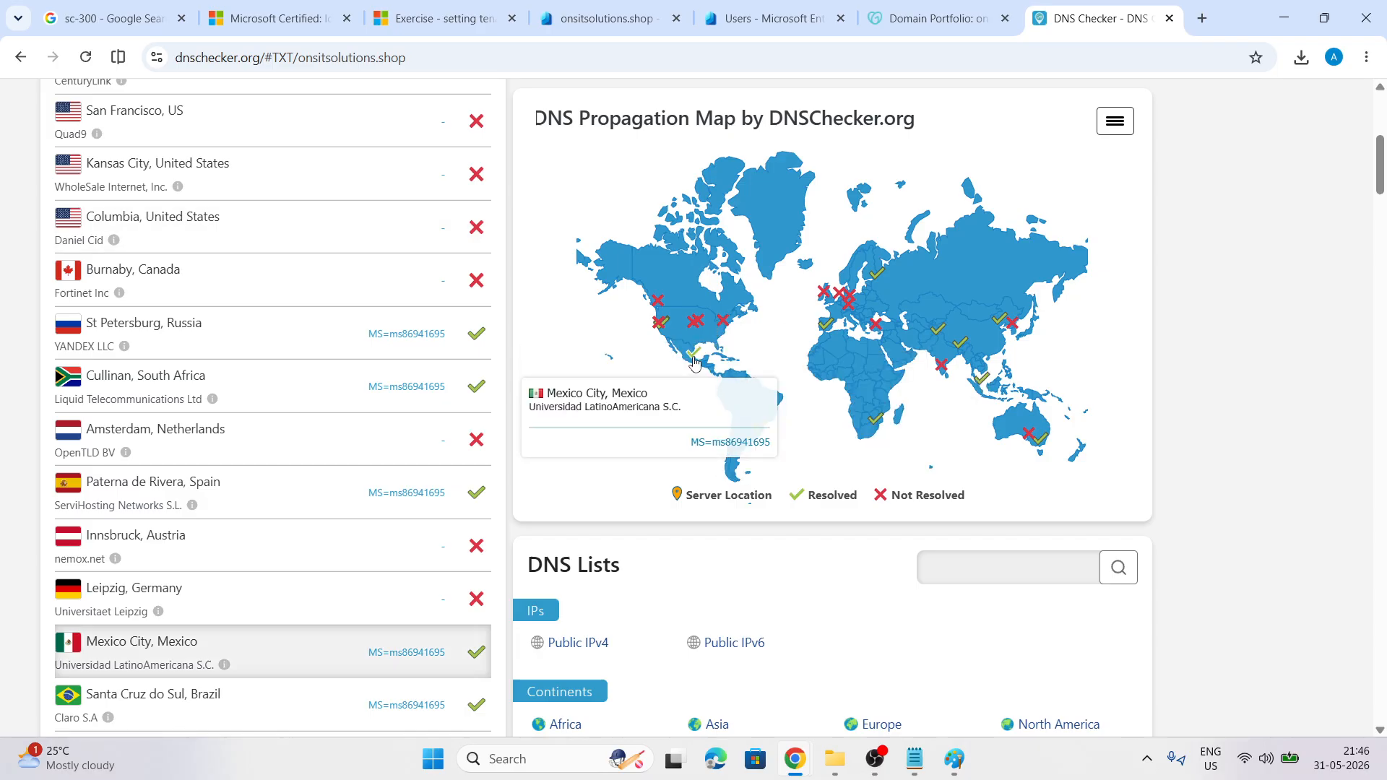
mouse_move(757, 431)
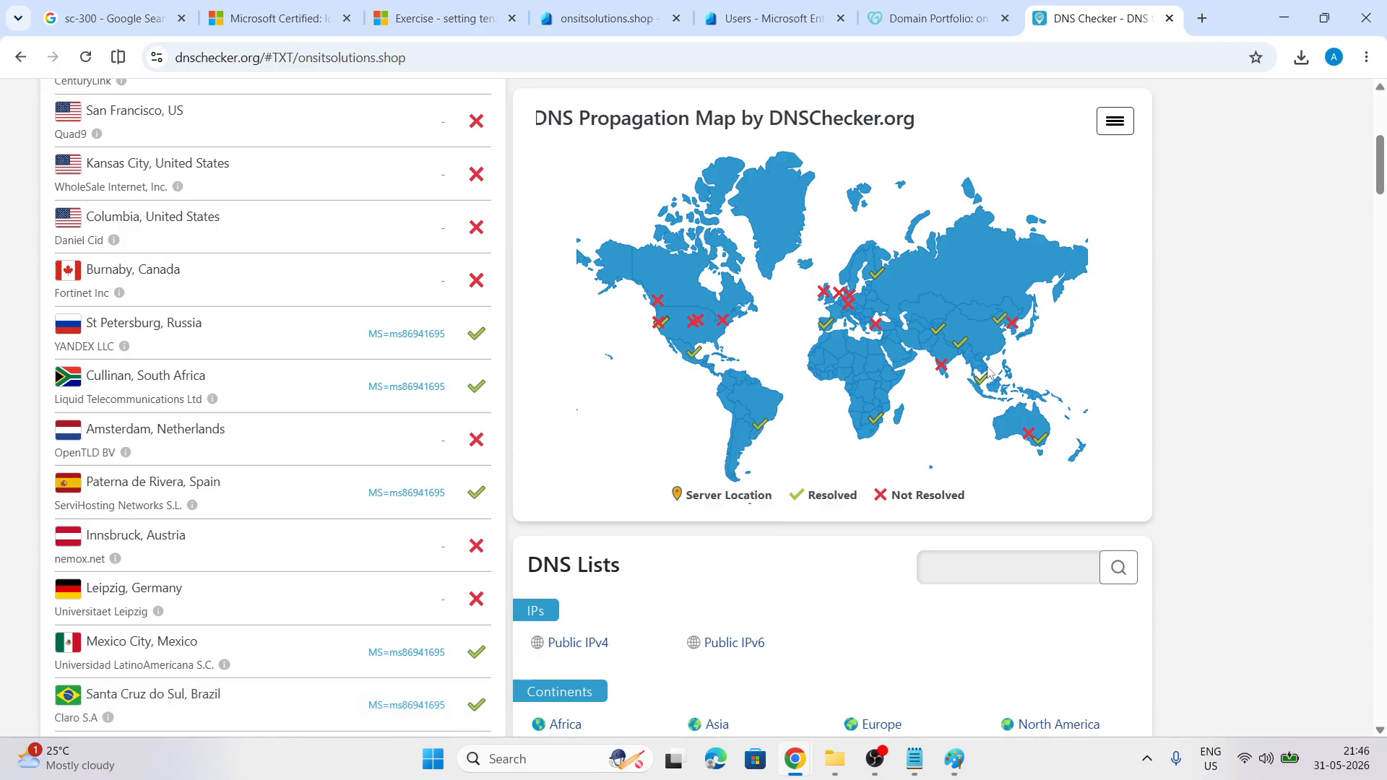
mouse_move(1038, 449)
Close the Entra notifications, reload All users as the admin account, and open New user
left_click(603, 18)
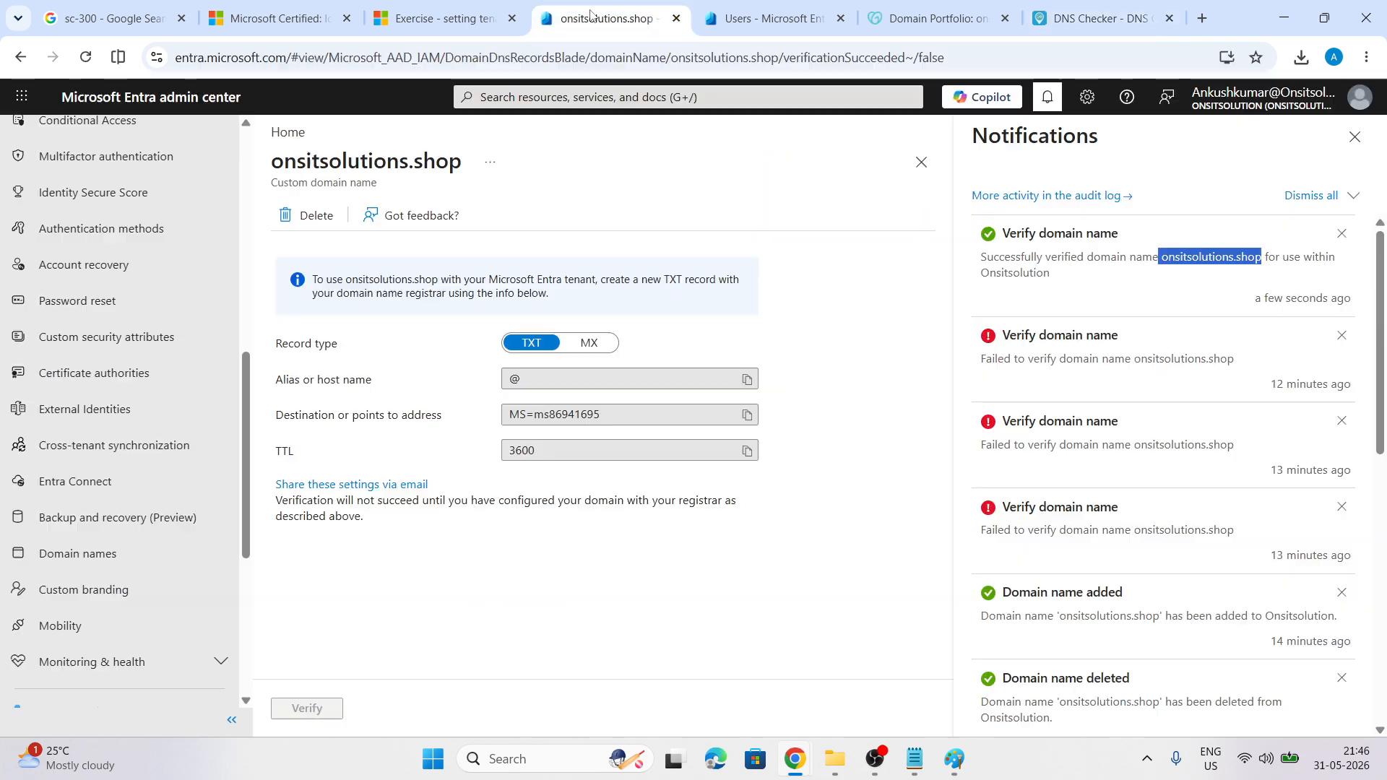
left_click(1354, 136)
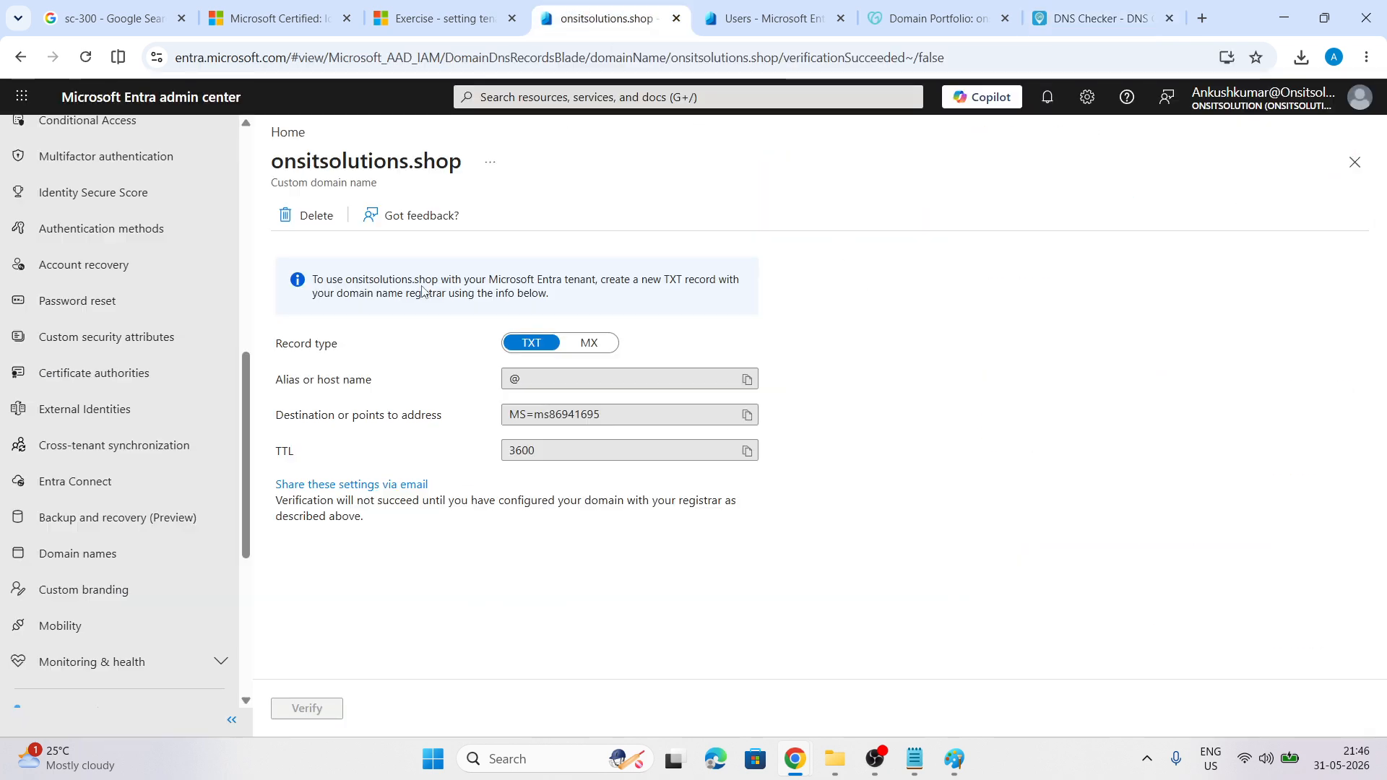
scroll(181, 448, "up", 7)
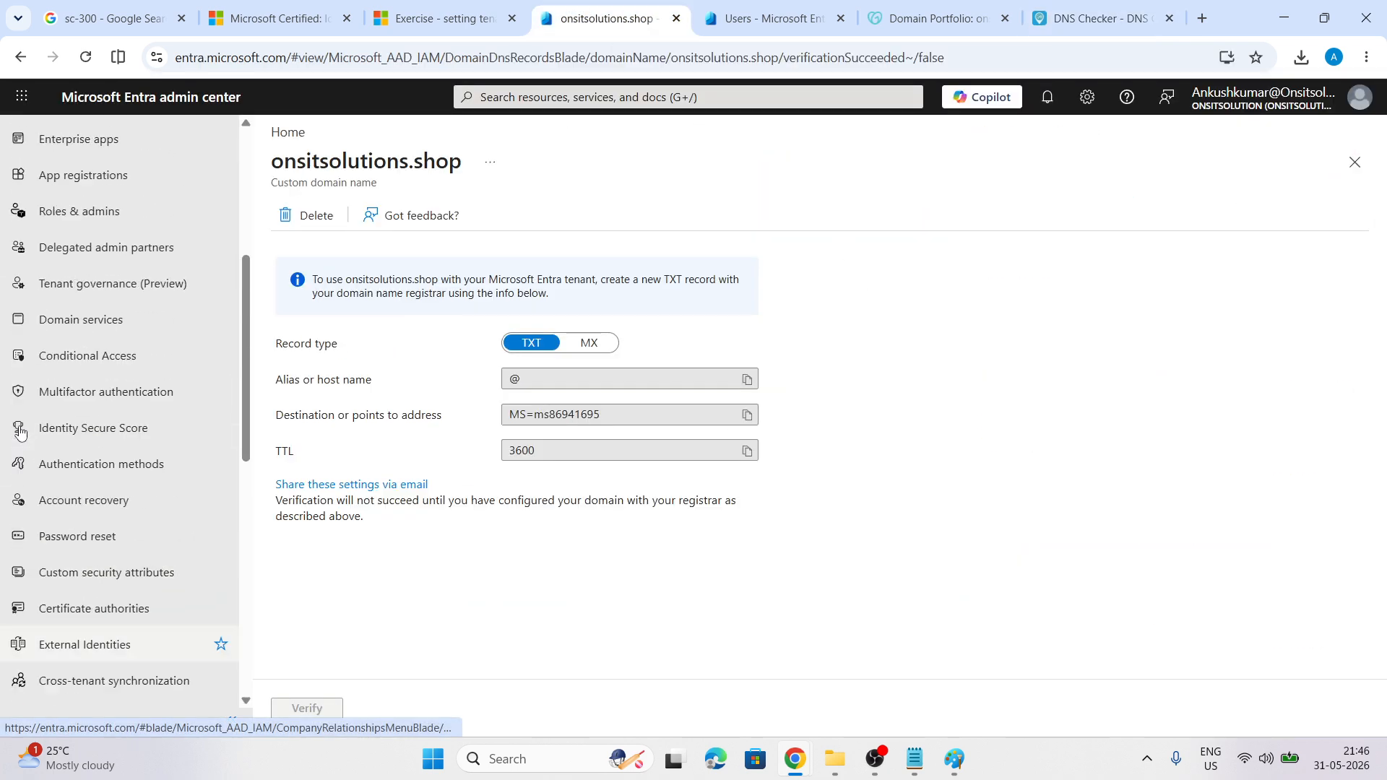
left_click(733, 10)
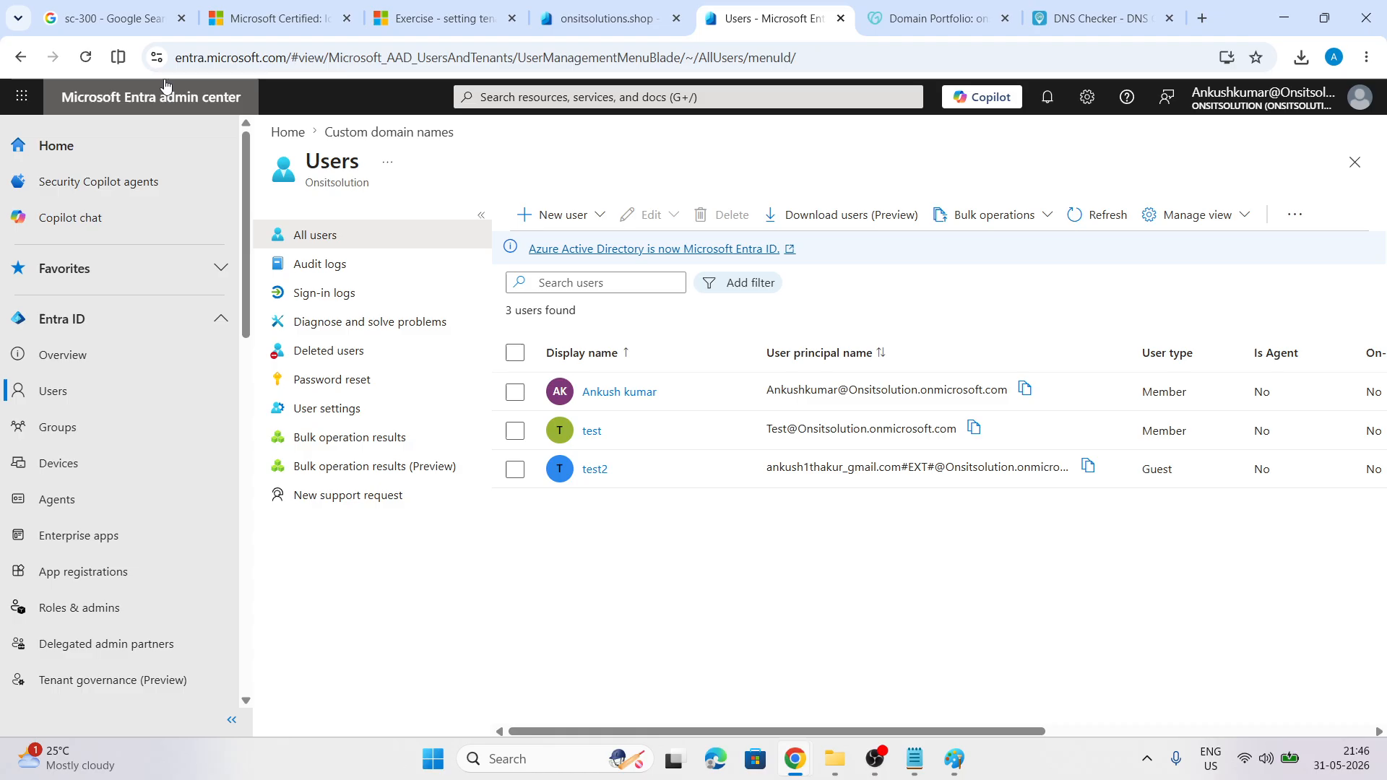
left_click(86, 58)
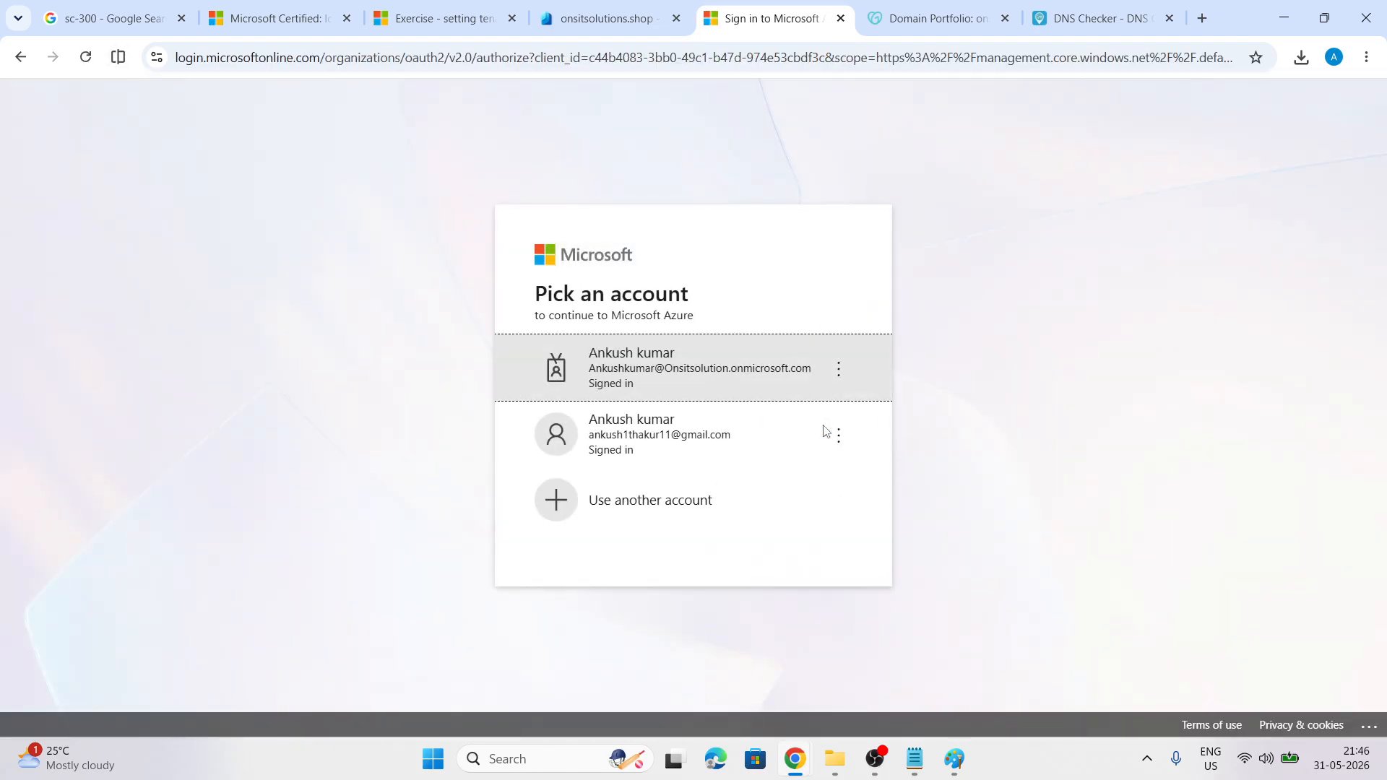
left_click(669, 359)
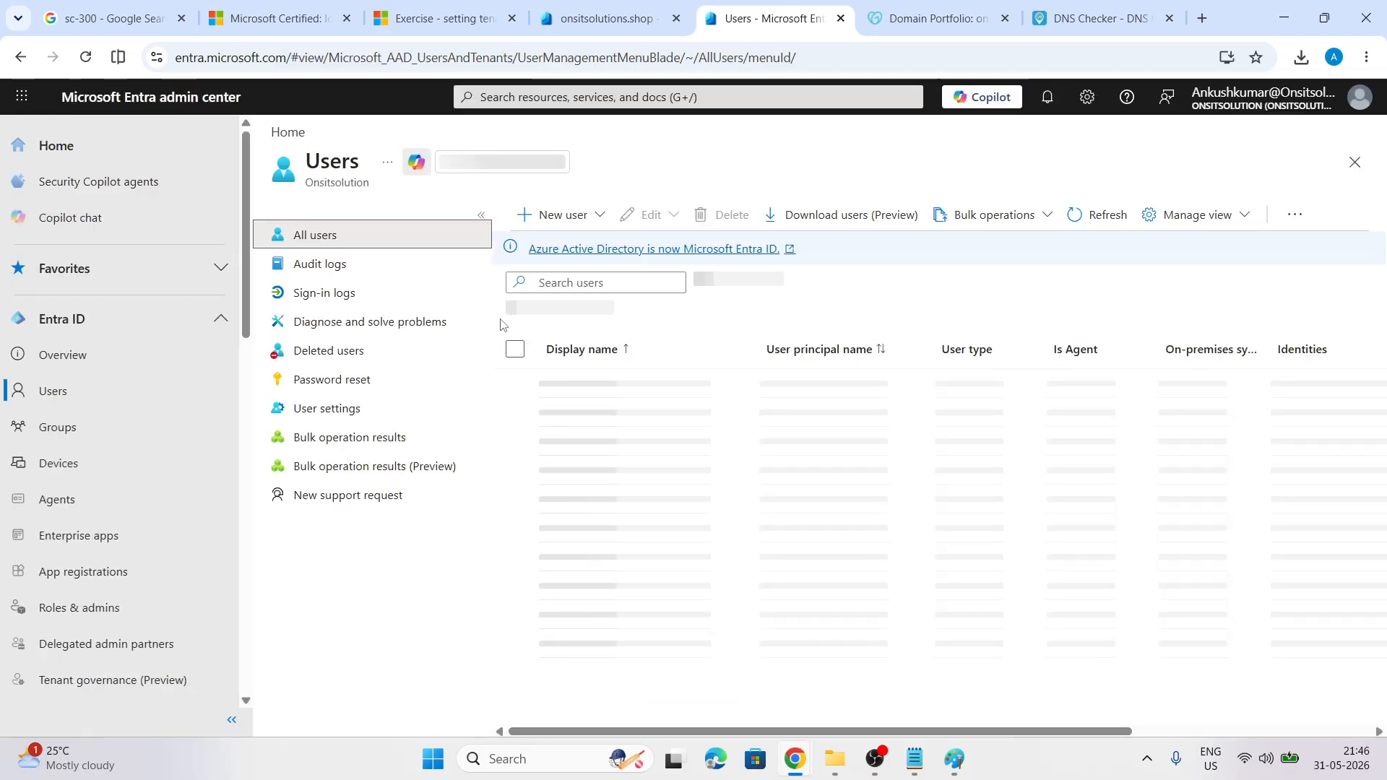
left_click(590, 214)
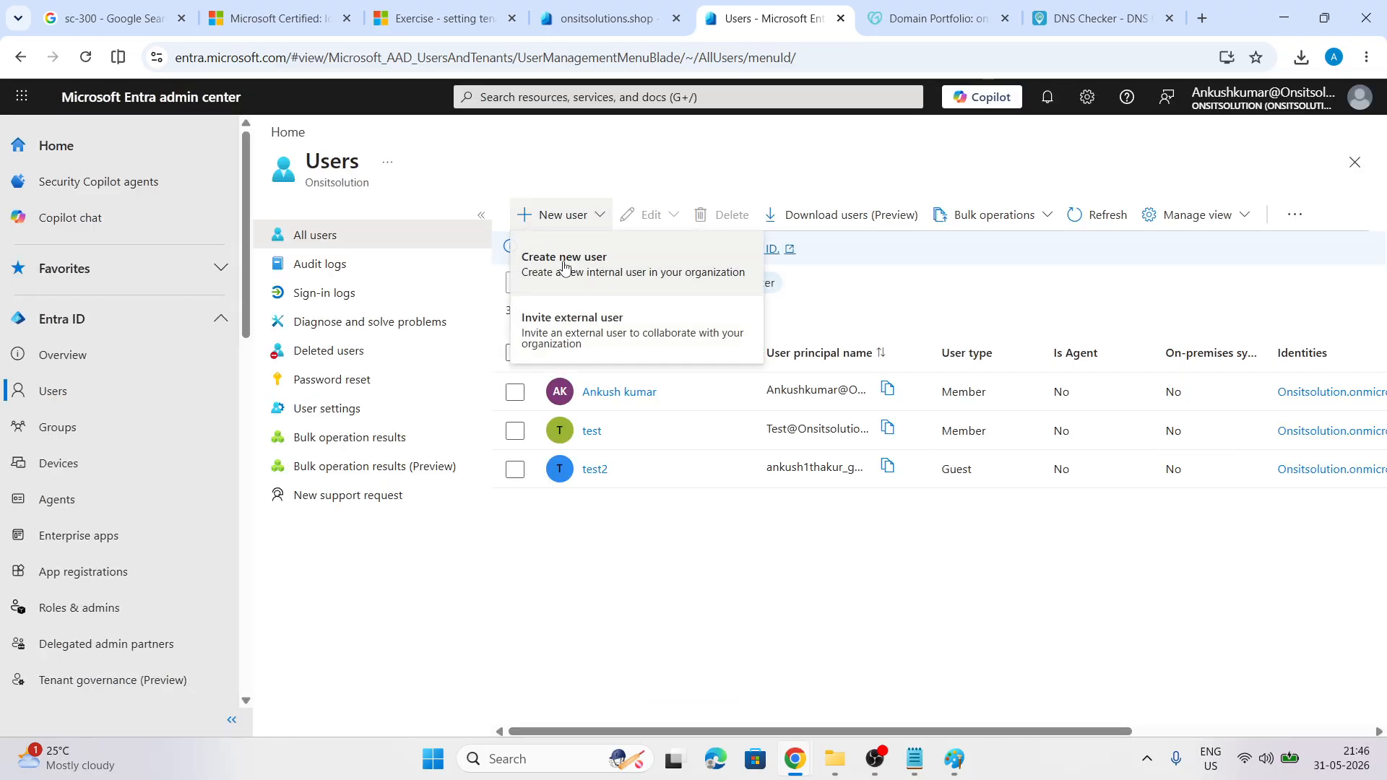
left_click(563, 275)
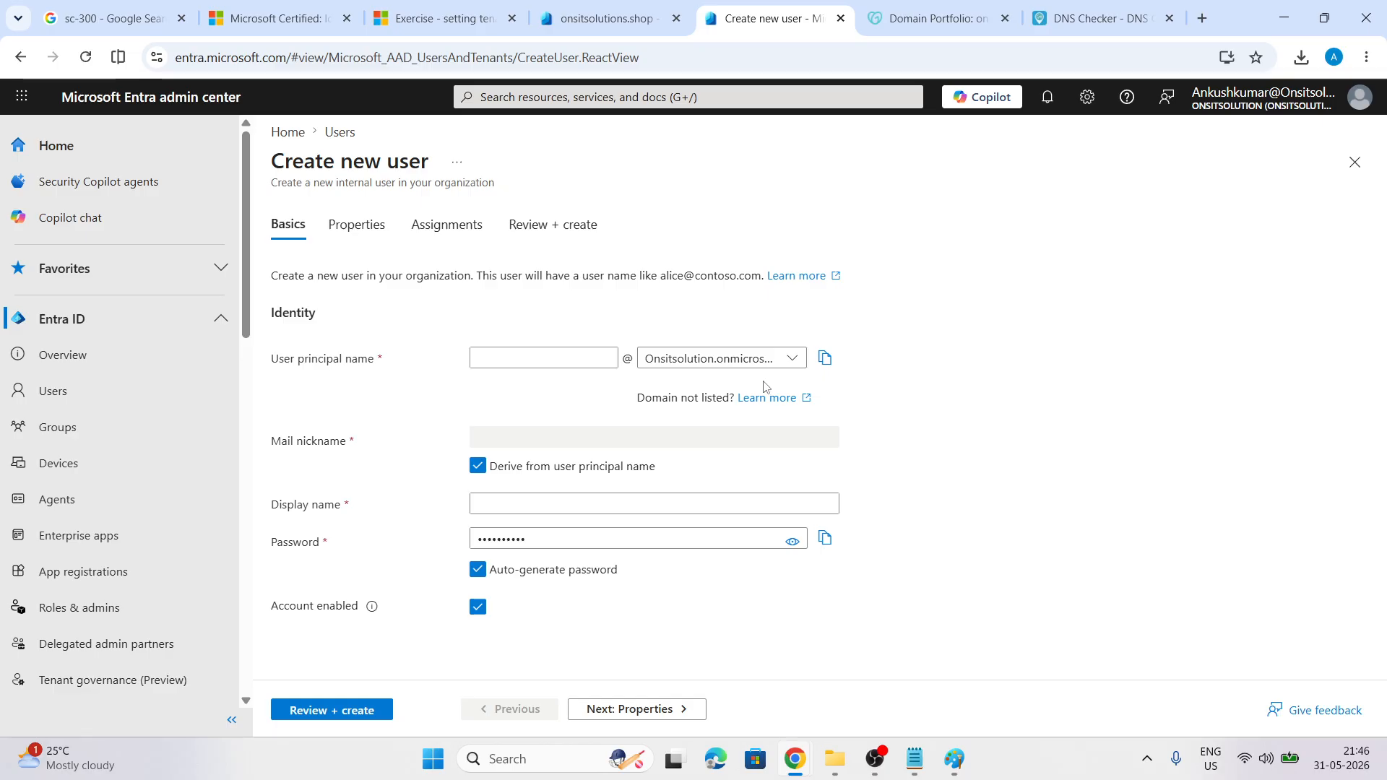
left_click(538, 357)
type("test3")
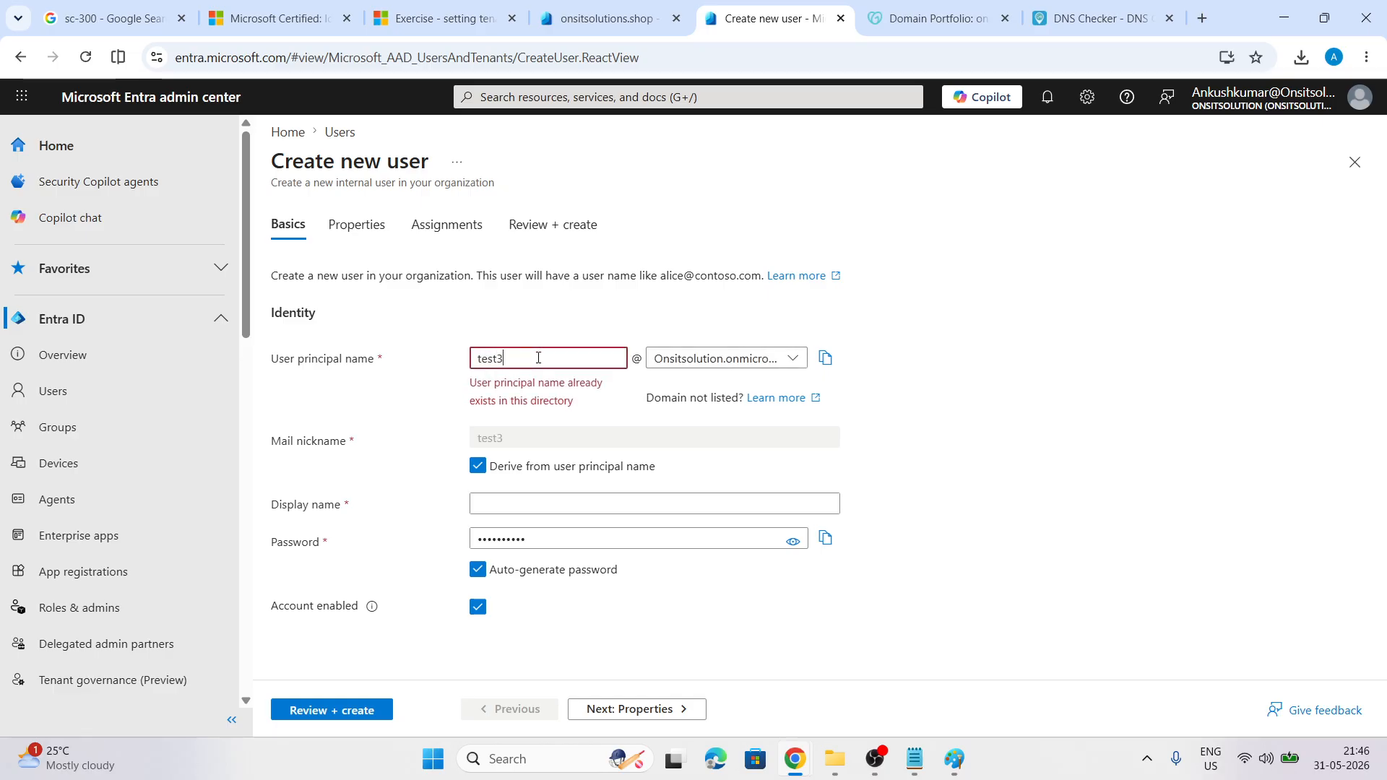
left_click(793, 359)
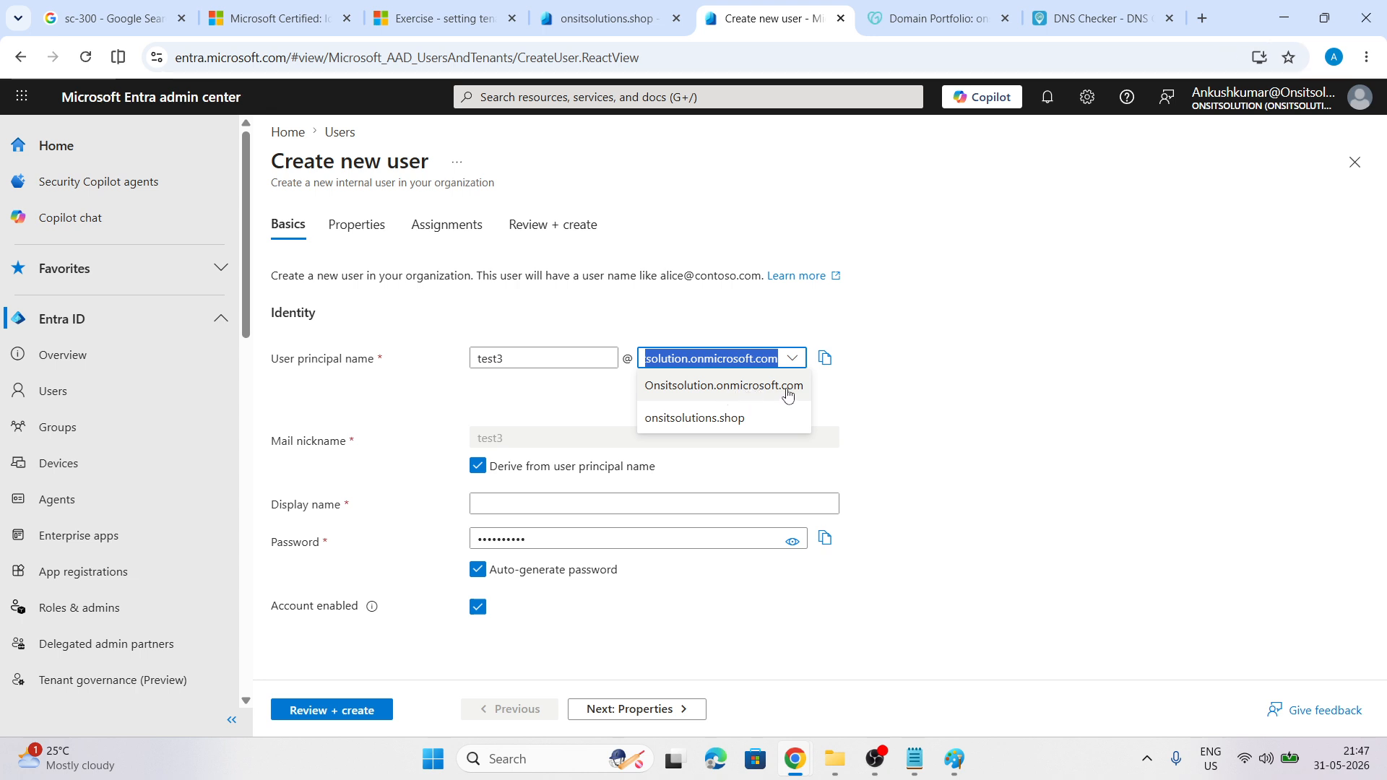
left_click(700, 418)
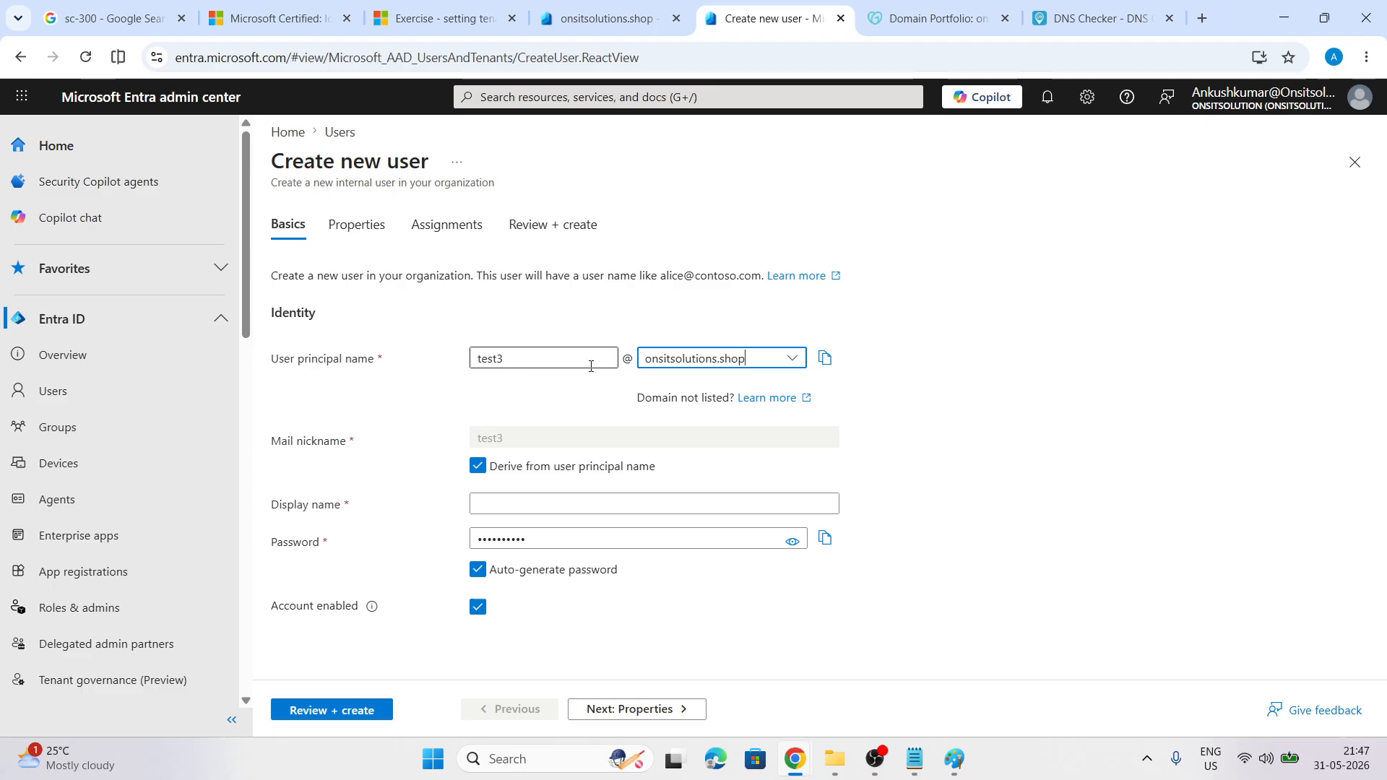
left_click(502, 363)
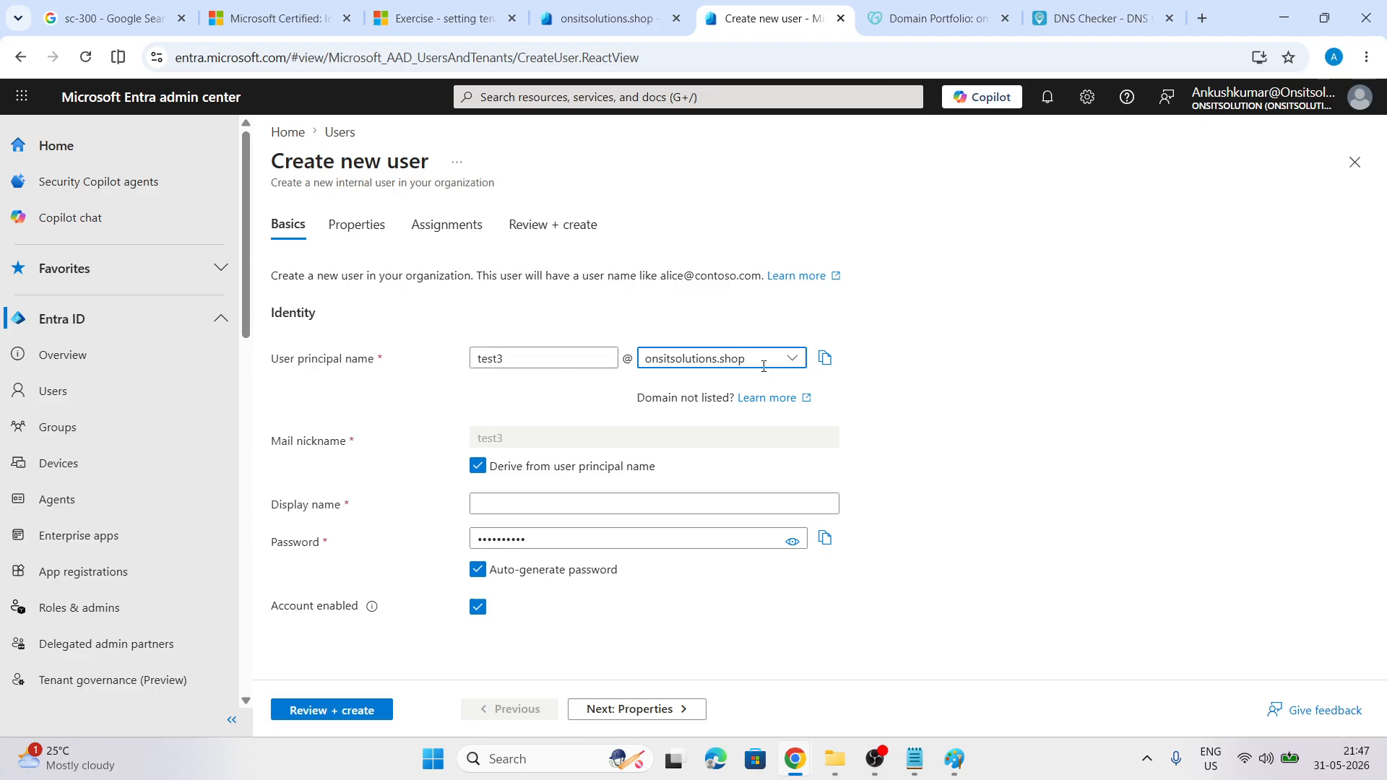
left_click(515, 498)
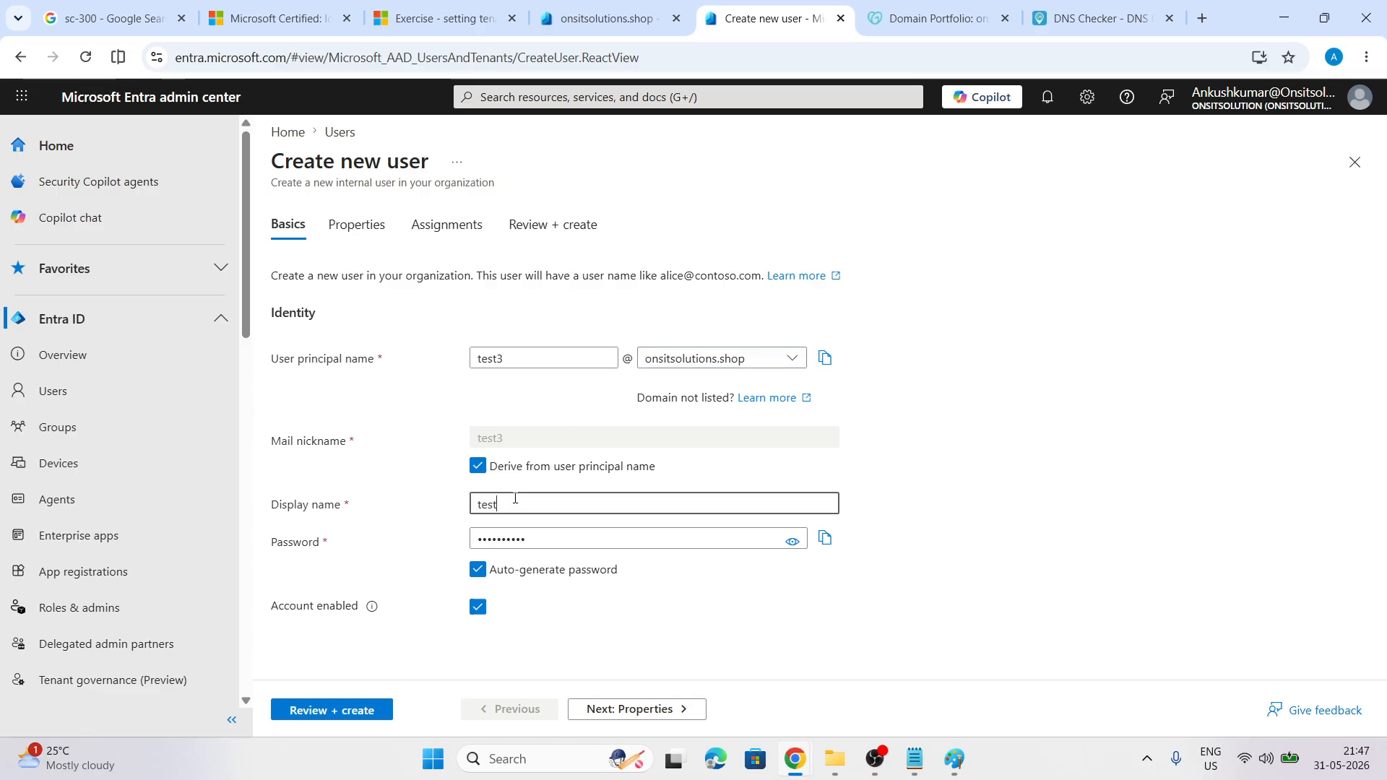
Save the auto-generated password into the notes, then review and create test3
left_click(792, 543)
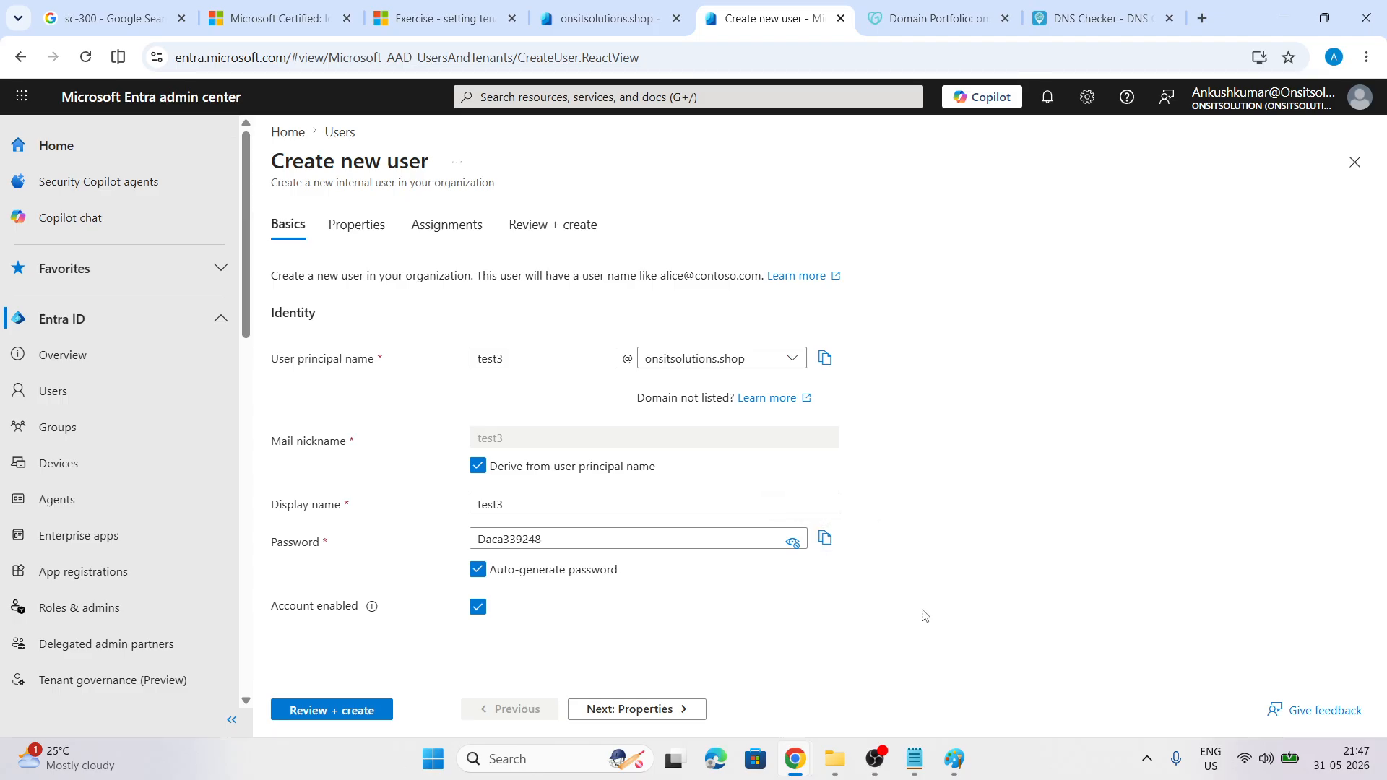
left_click(914, 759)
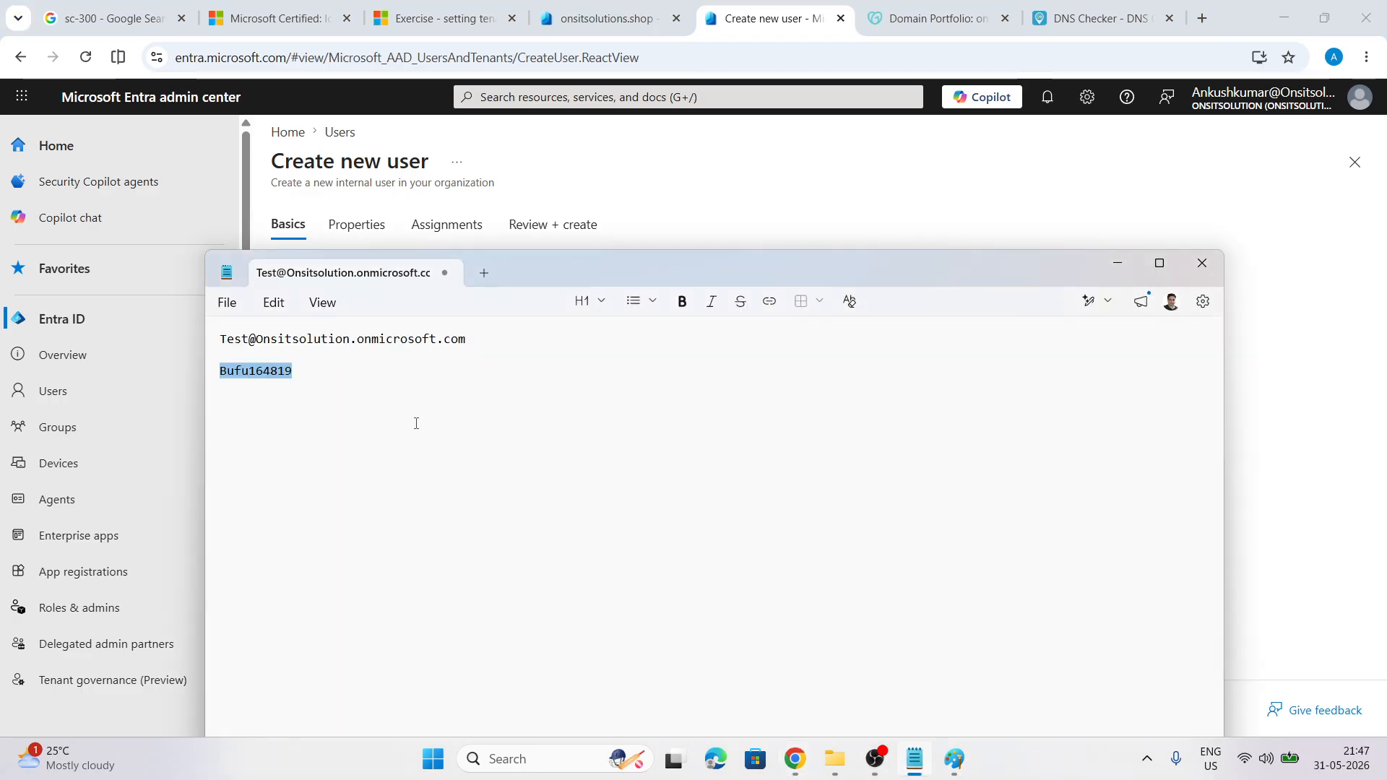
left_click(419, 387)
key("ctrl+v")
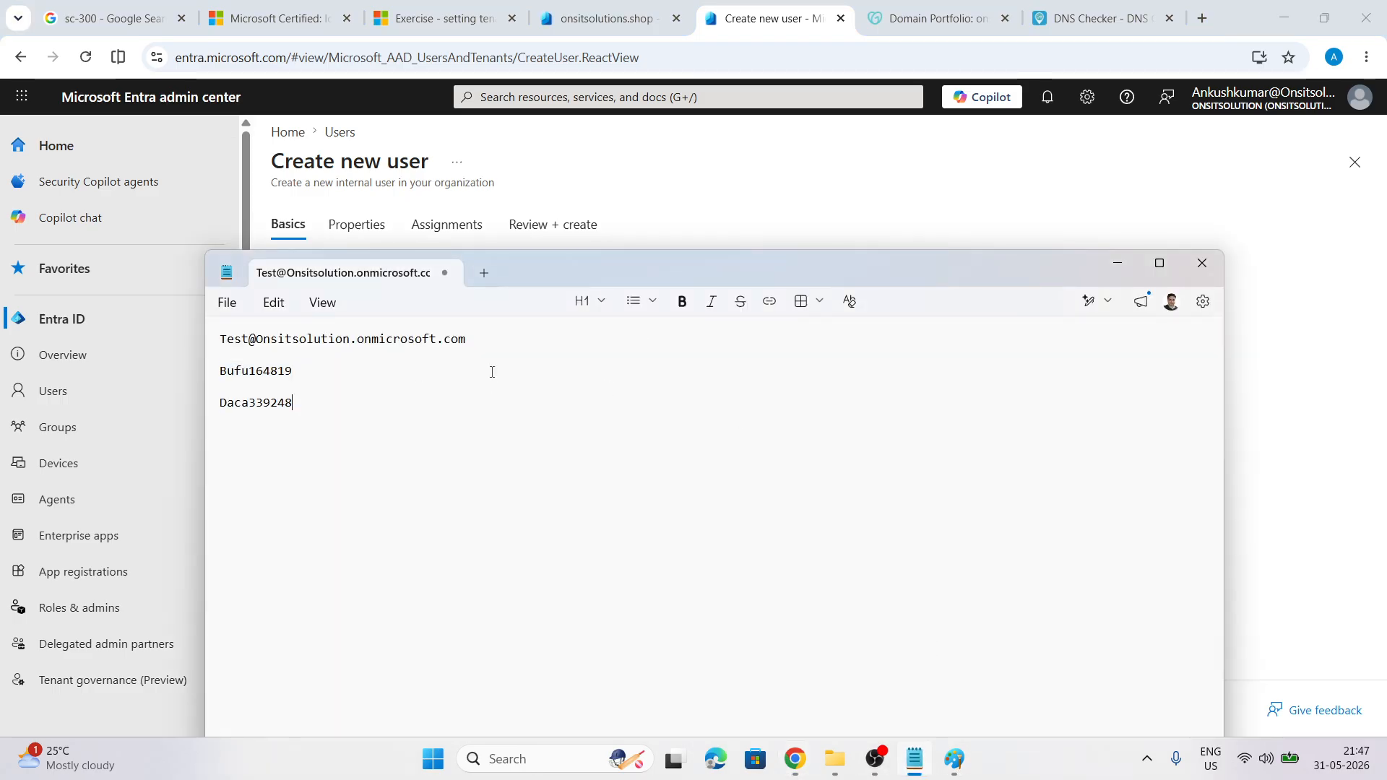
left_click(1118, 263)
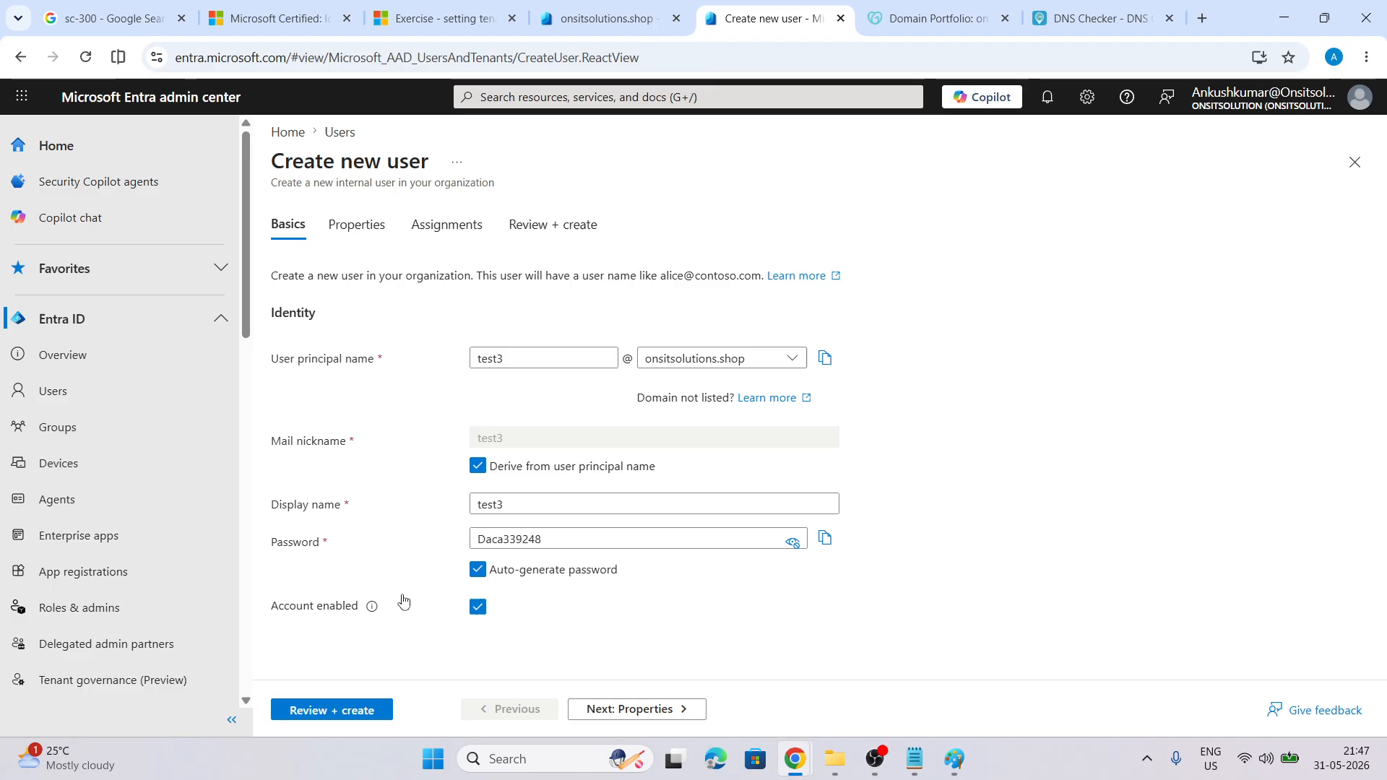
left_click(332, 711)
left_click(333, 711)
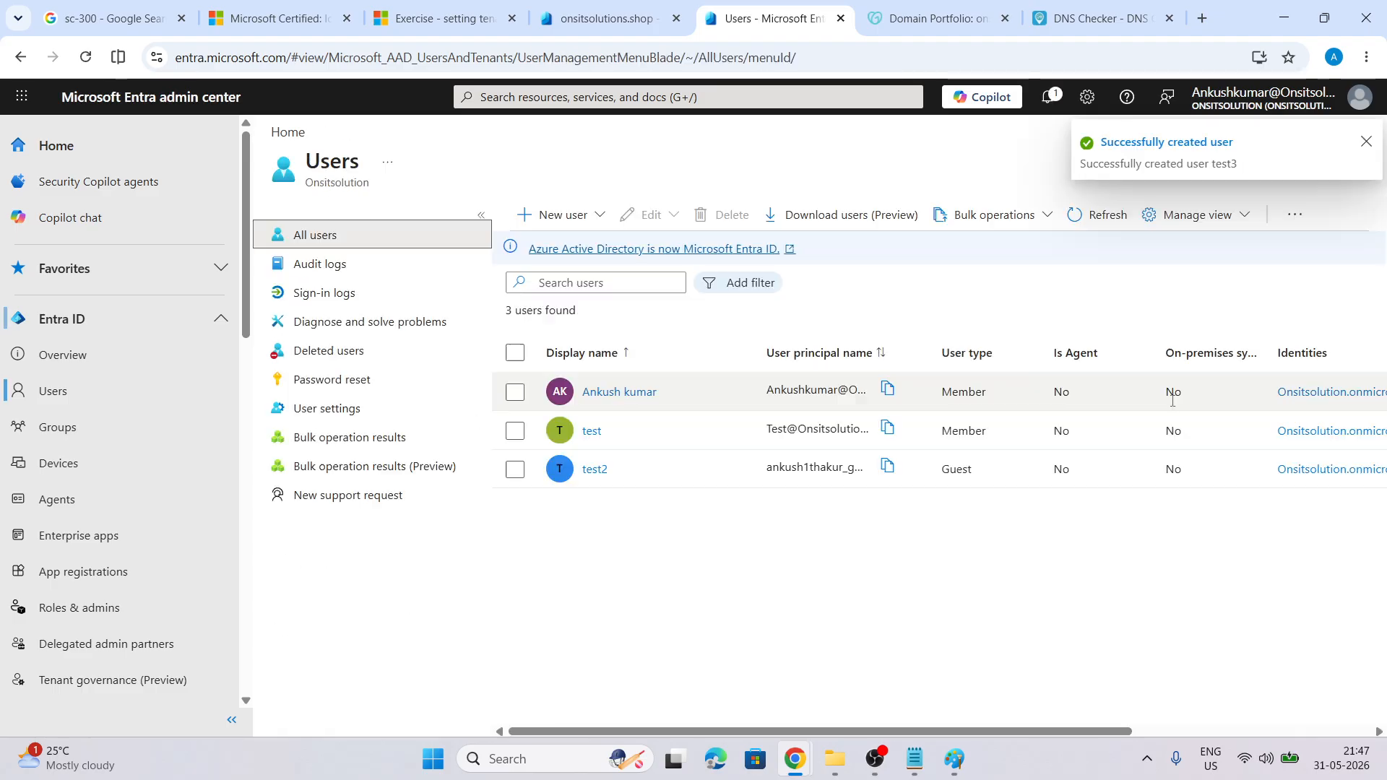
Refresh the users list, widen the principal name column, and copy test3's sign-in name
left_click(1078, 215)
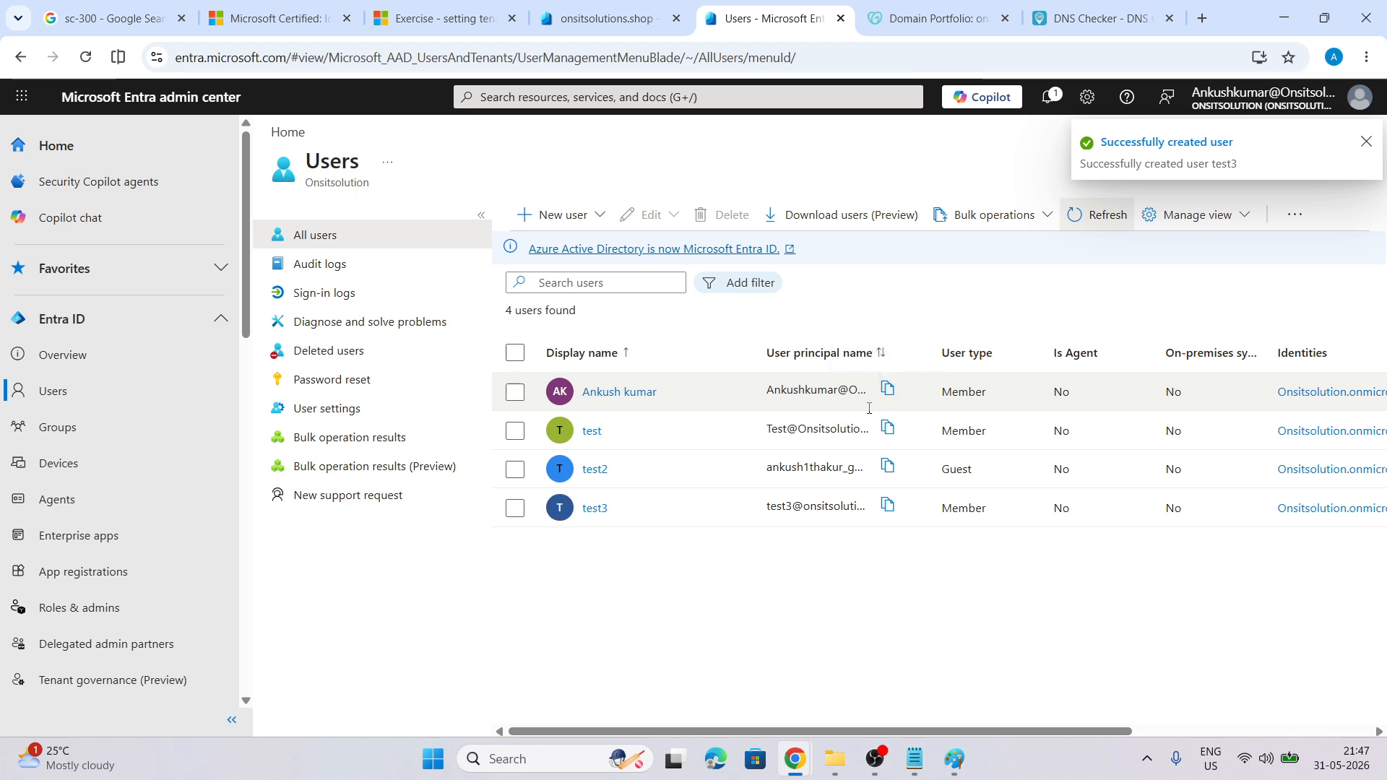
left_click_drag(931, 352, 1070, 352)
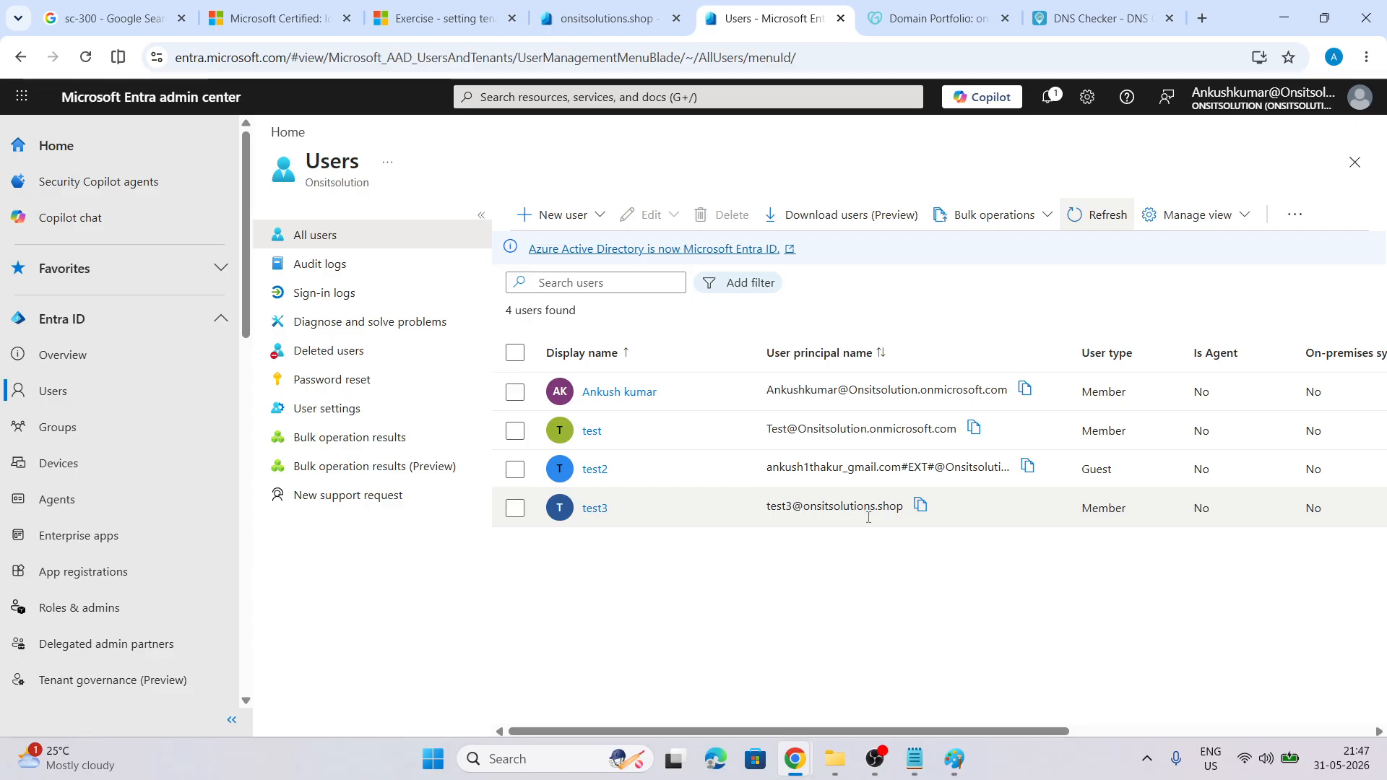
left_click(920, 505)
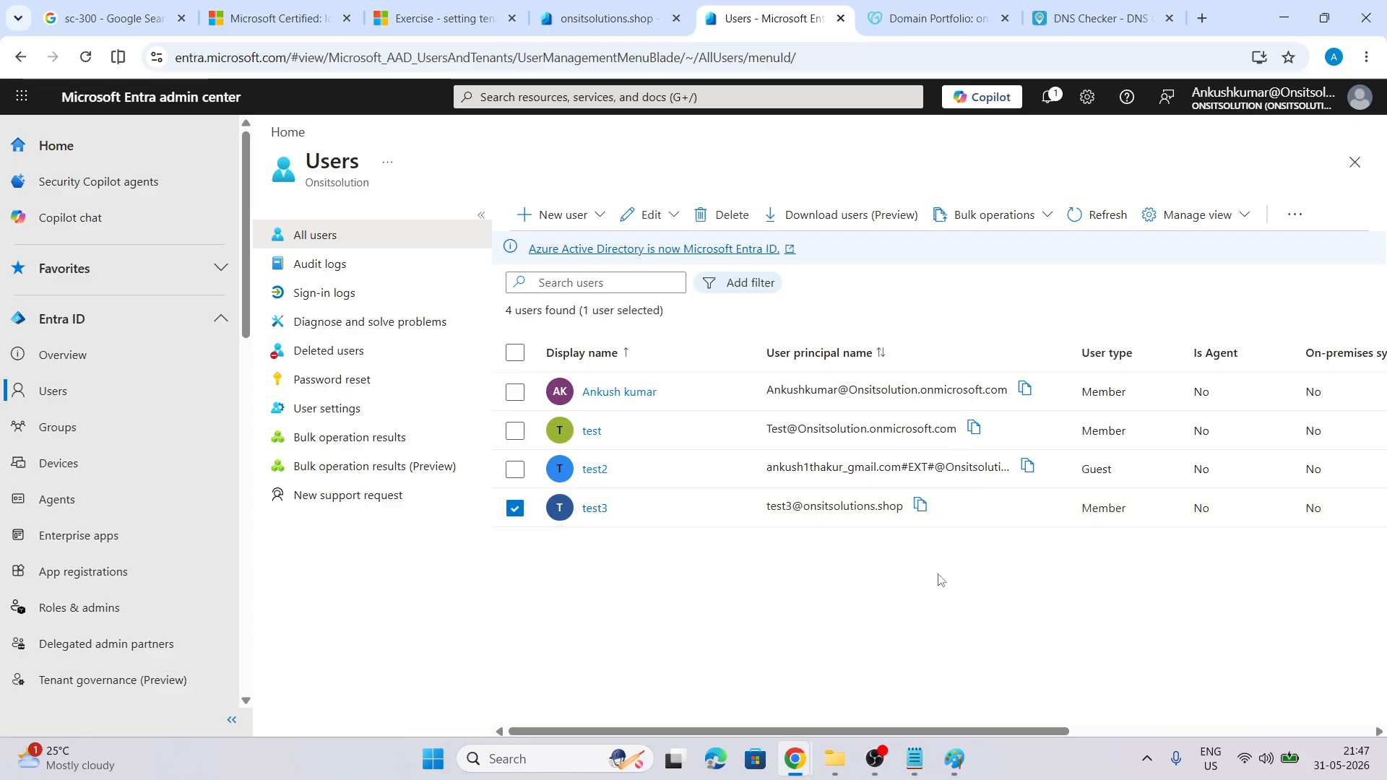
Paste test3's sign-in name above the saved password in the Notepad notes, then return to the incognito sign-in
left_click(916, 757)
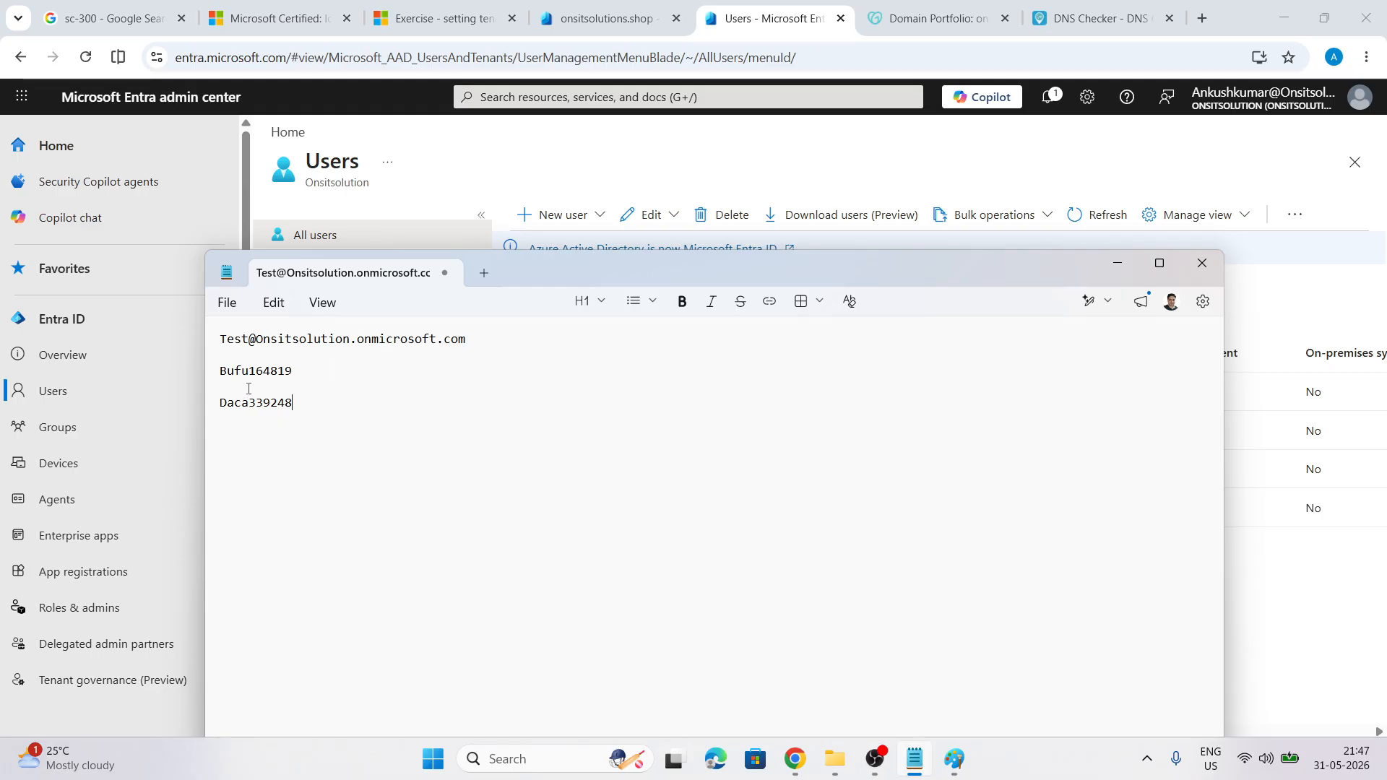
key("Return")
key("Return")
key("ctrl+v")
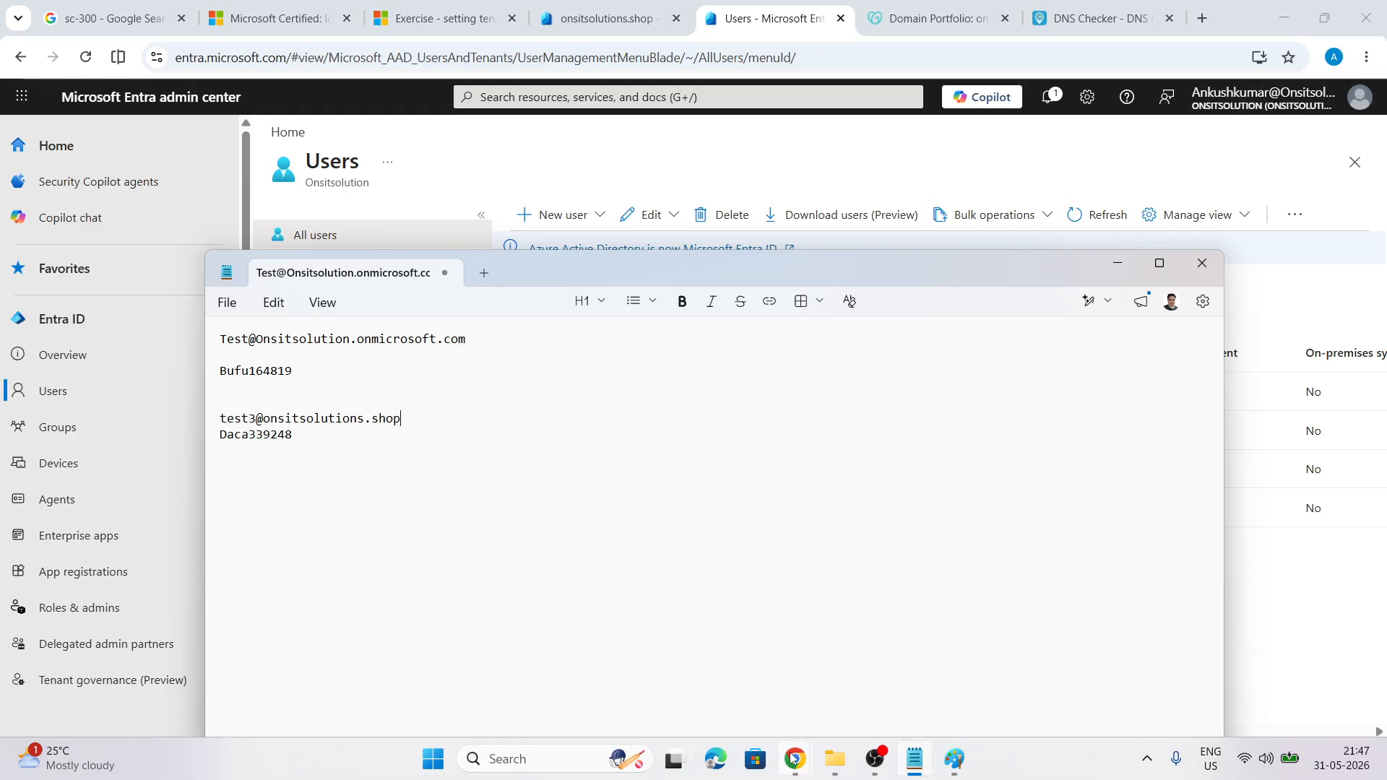
mouse_move(795, 758)
left_click(885, 672)
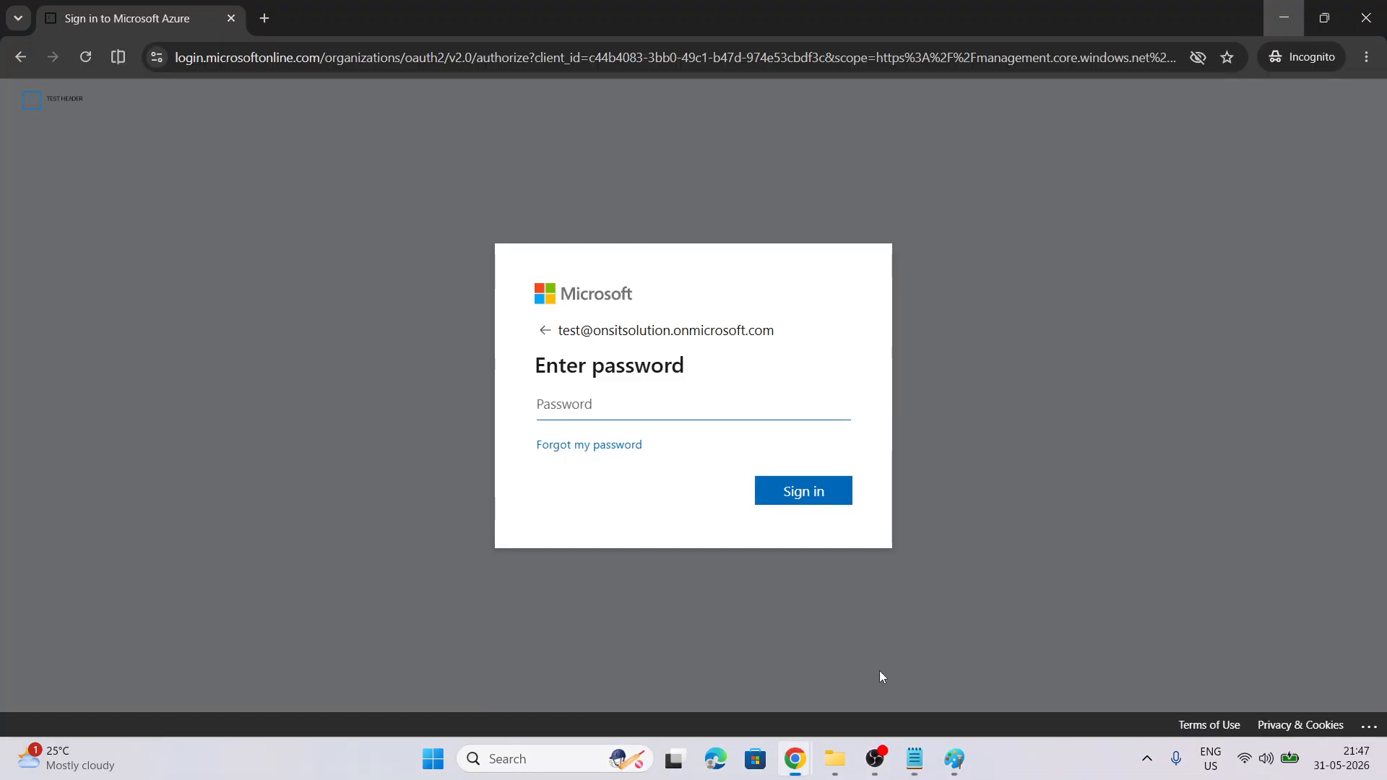
left_click(20, 59)
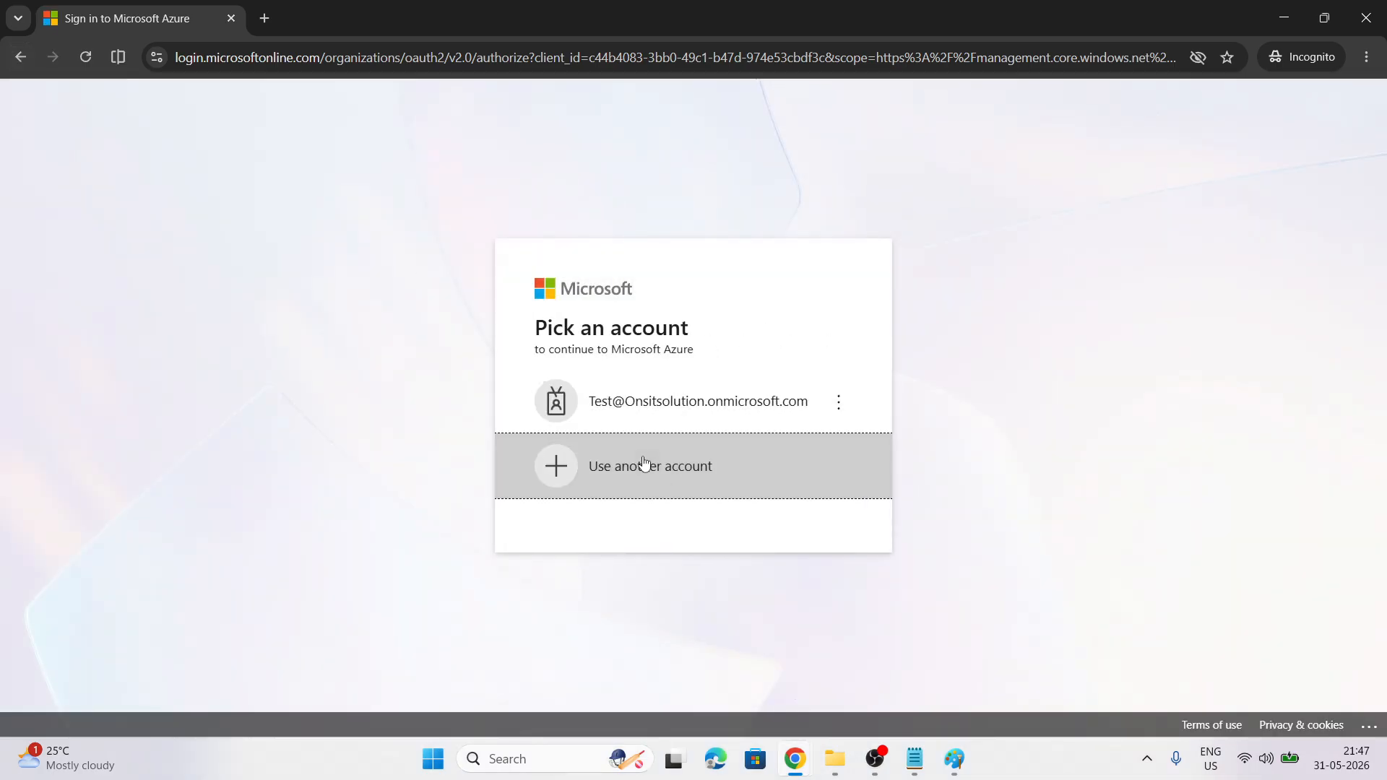
left_click(644, 464)
key("ctrl+v")
left_click(845, 460)
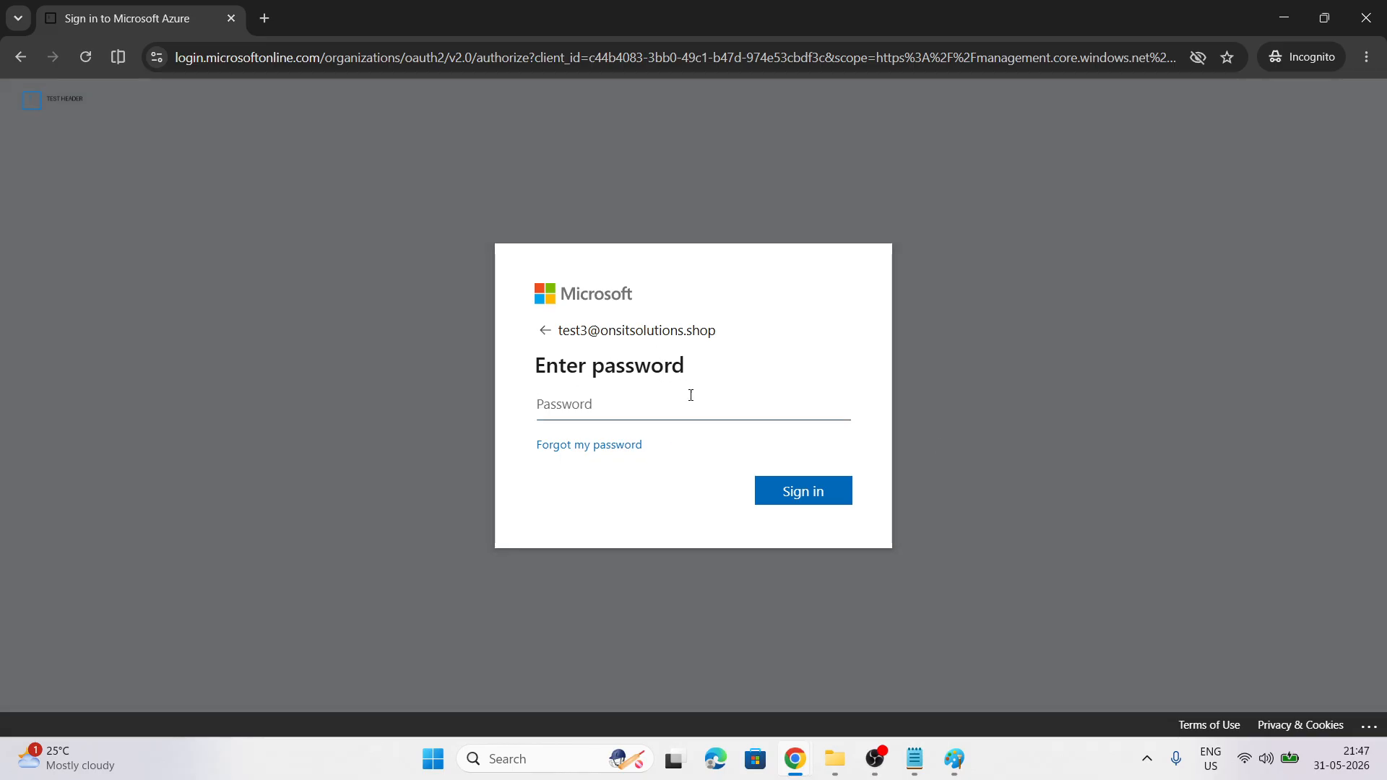
Sign in with test3's temporary password copied from the notes
left_click(916, 760)
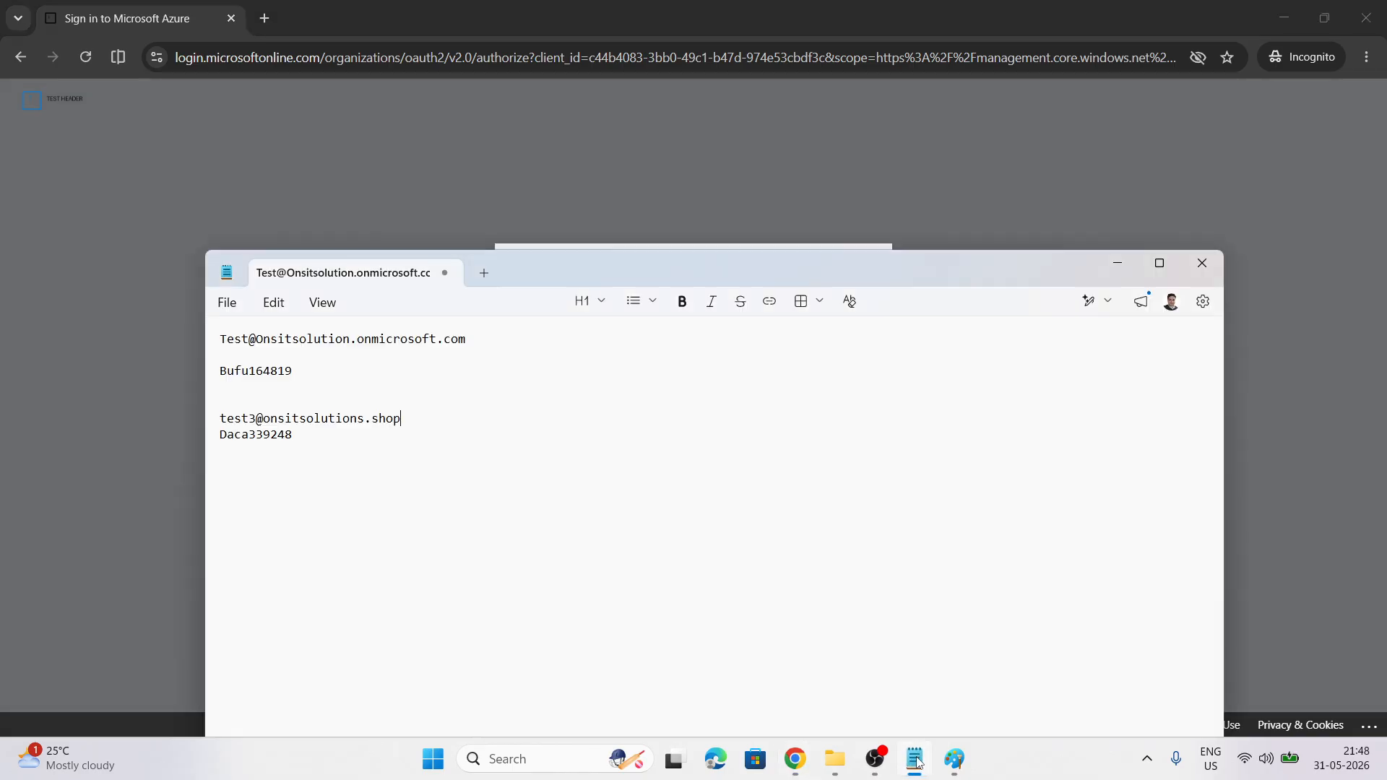
double_click(244, 434)
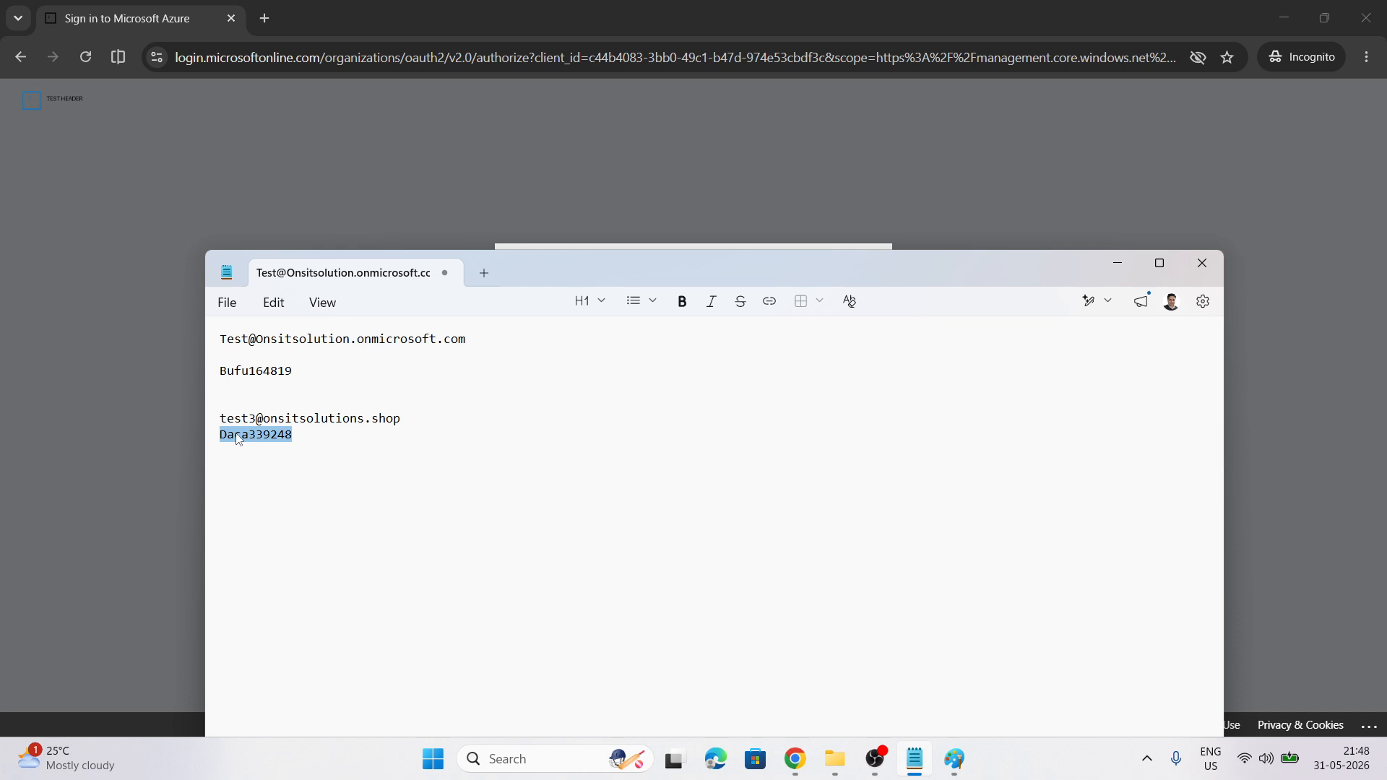
left_click(202, 425)
key("ctrl+v")
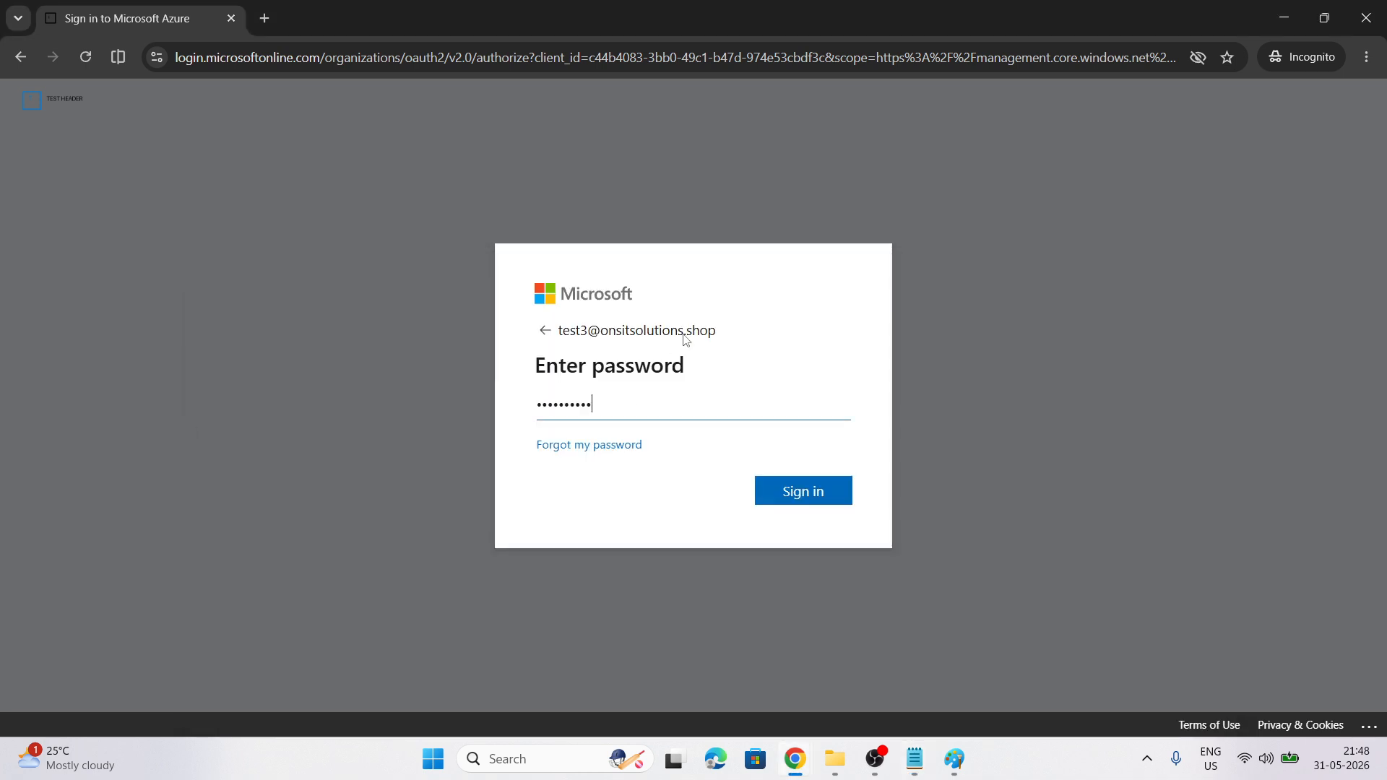
left_click(806, 500)
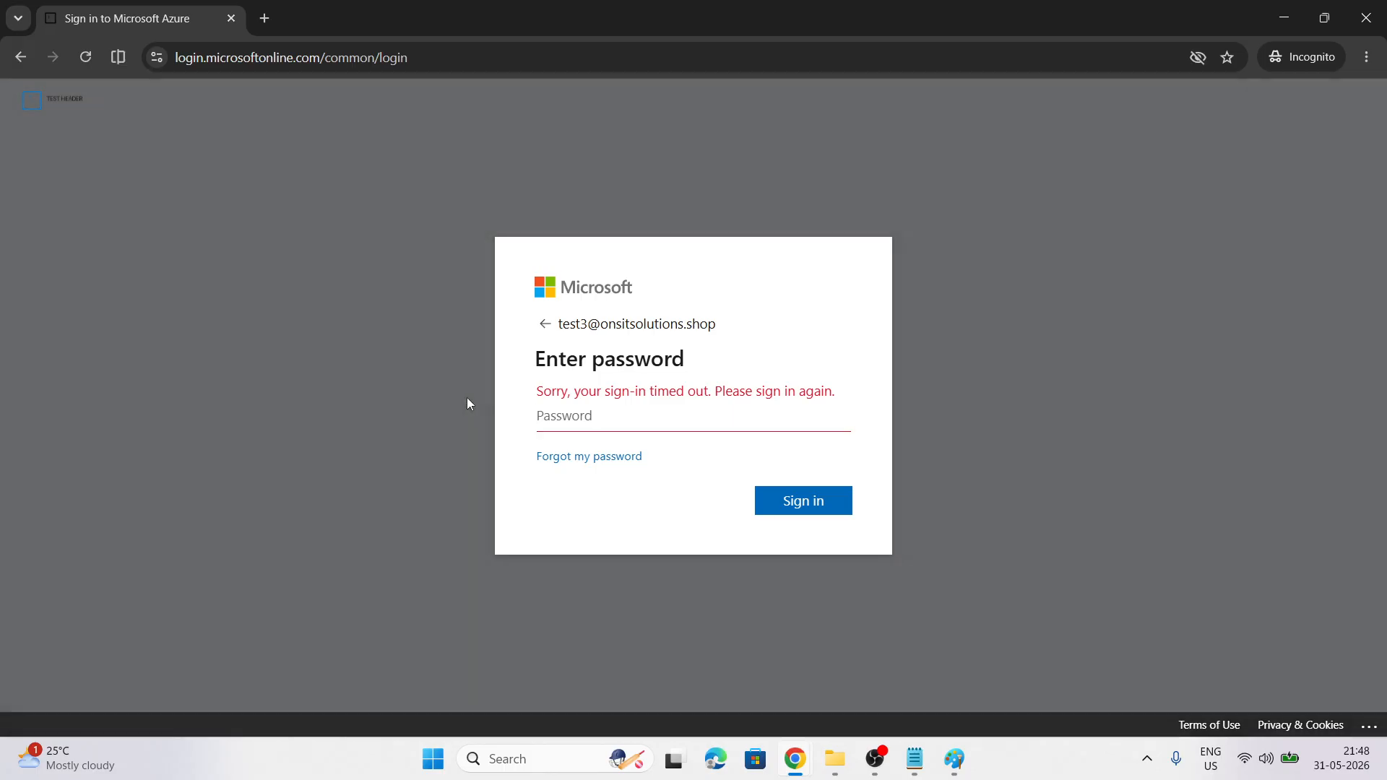
Re-copy the temporary password from the notes, replace the password field entry, and sign in again
left_click(575, 402)
key("ctrl+v")
left_click(915, 758)
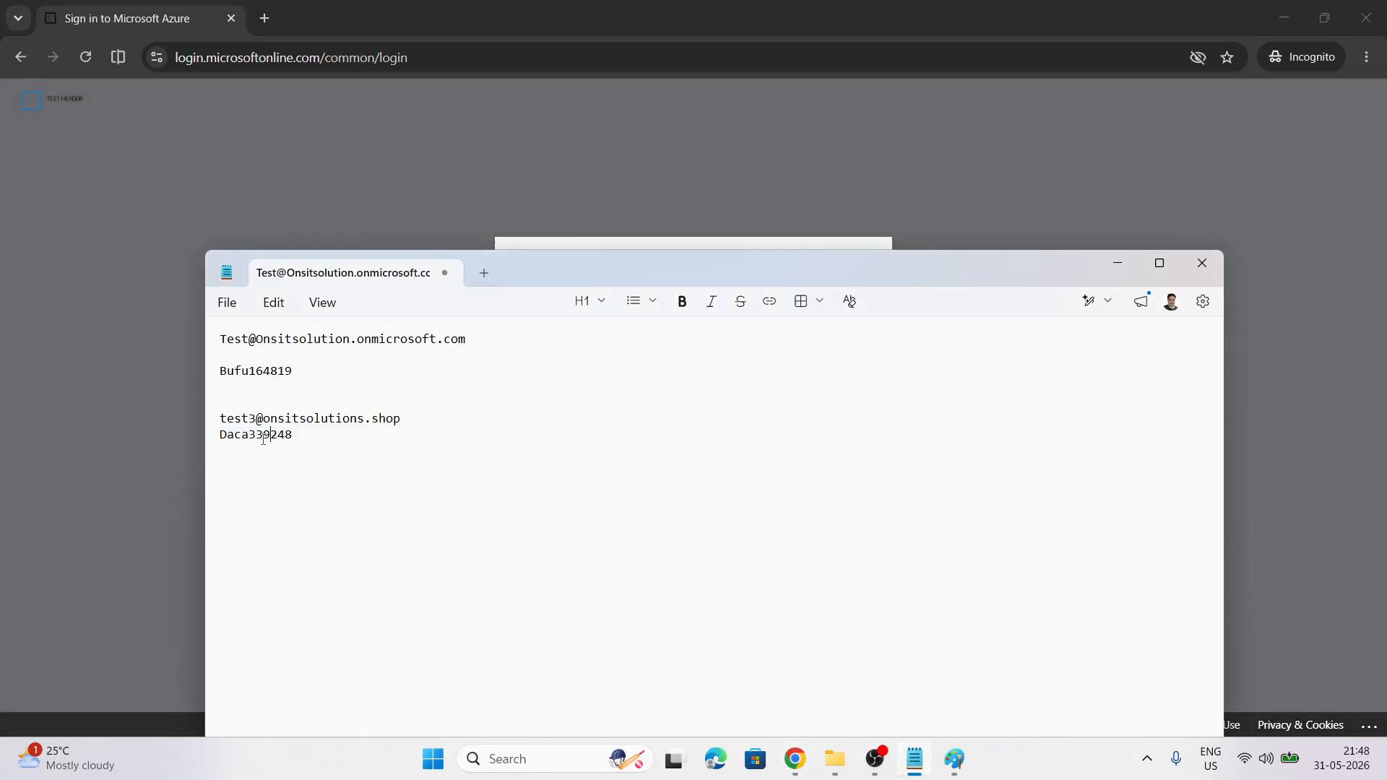
double_click(265, 442)
left_click(50, 341)
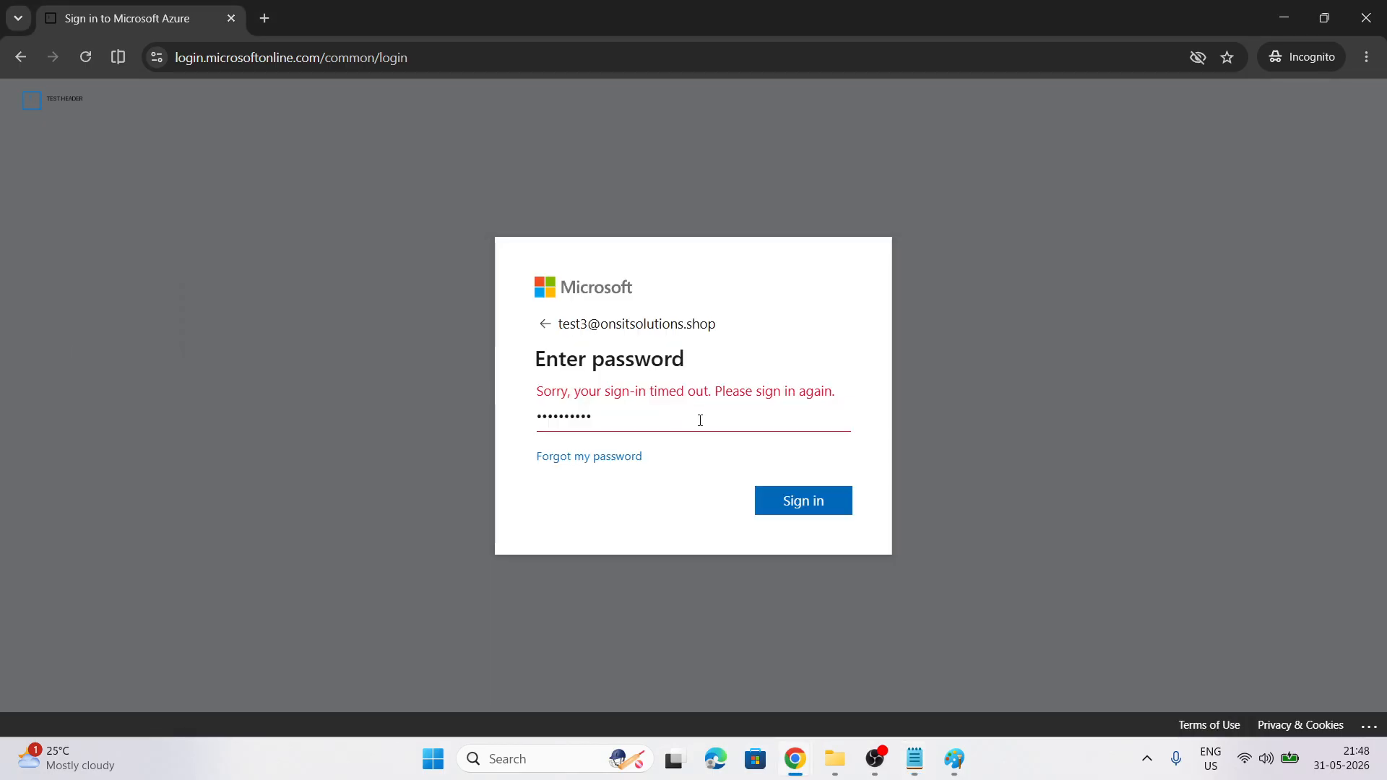
key("ctrl+a")
key("ctrl+v")
left_click(802, 502)
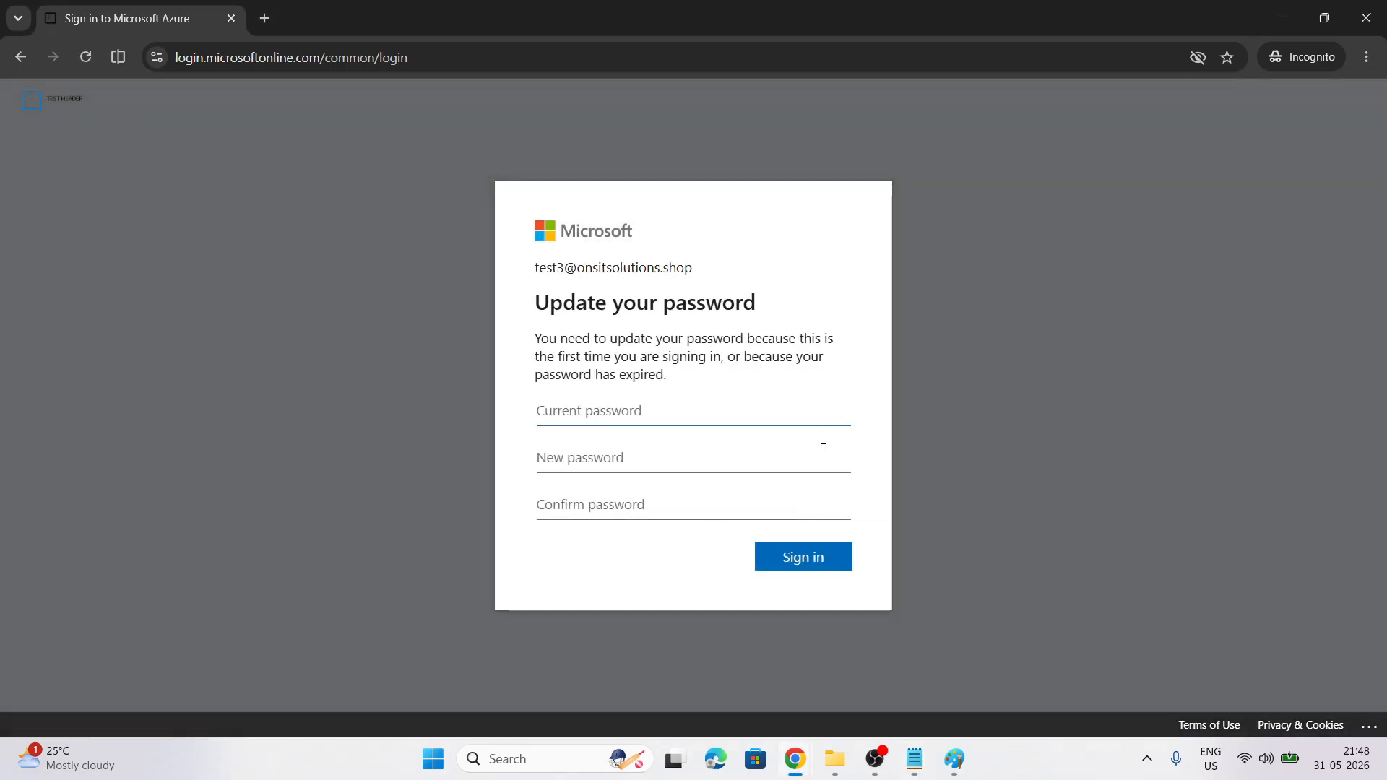
Change test3's temporary password to a new one, then return to the Entra users list
left_click(608, 410)
key("ctrl+v")
left_click(599, 453)
key("ctrl+v")
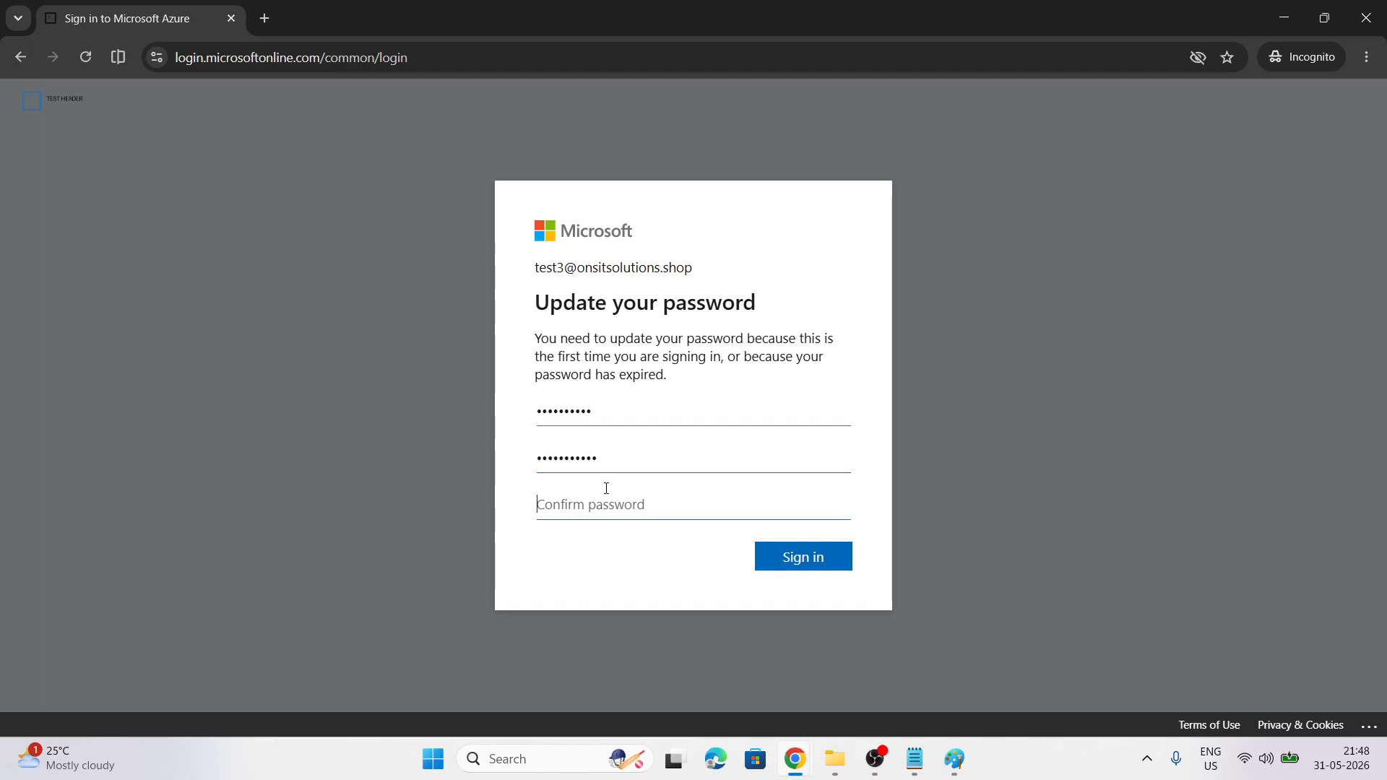
key("ctrl+v")
type("1")
left_click(781, 560)
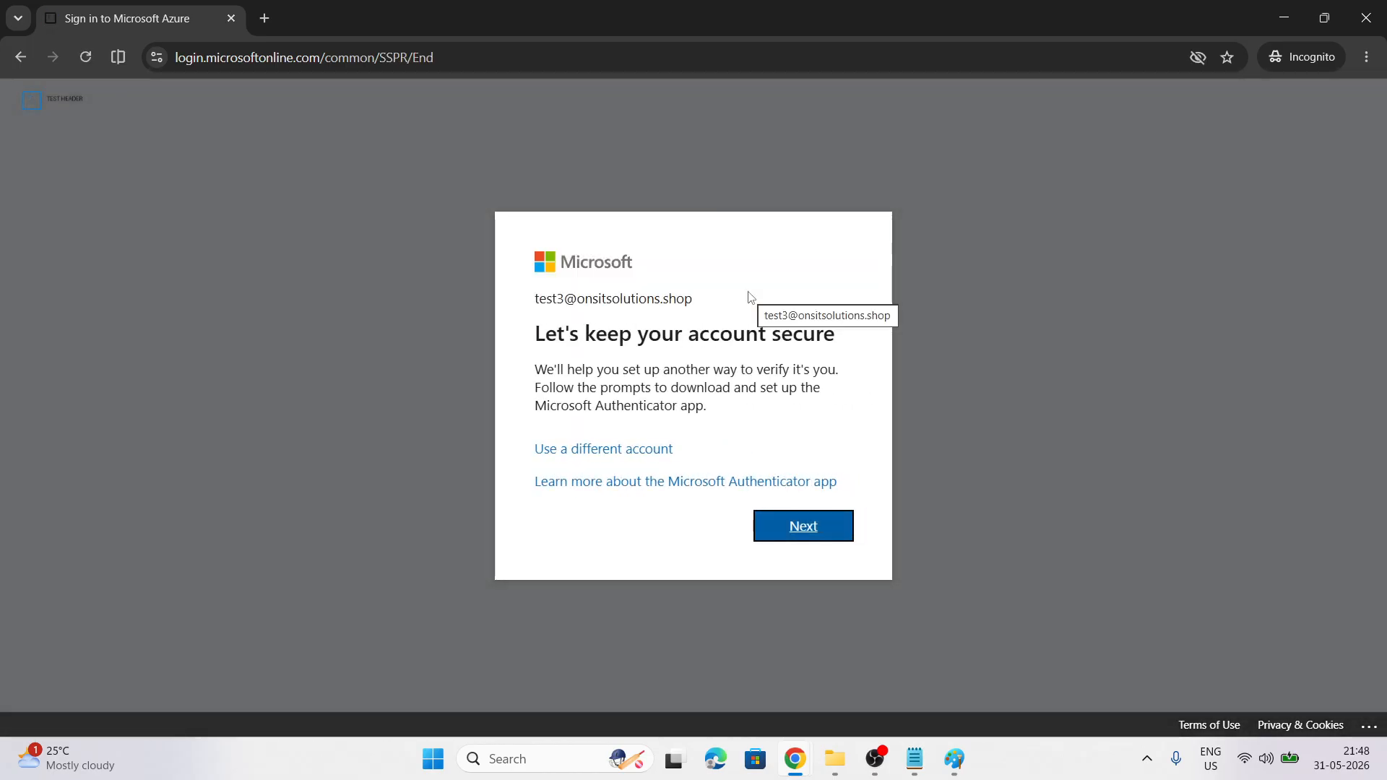
mouse_move(795, 758)
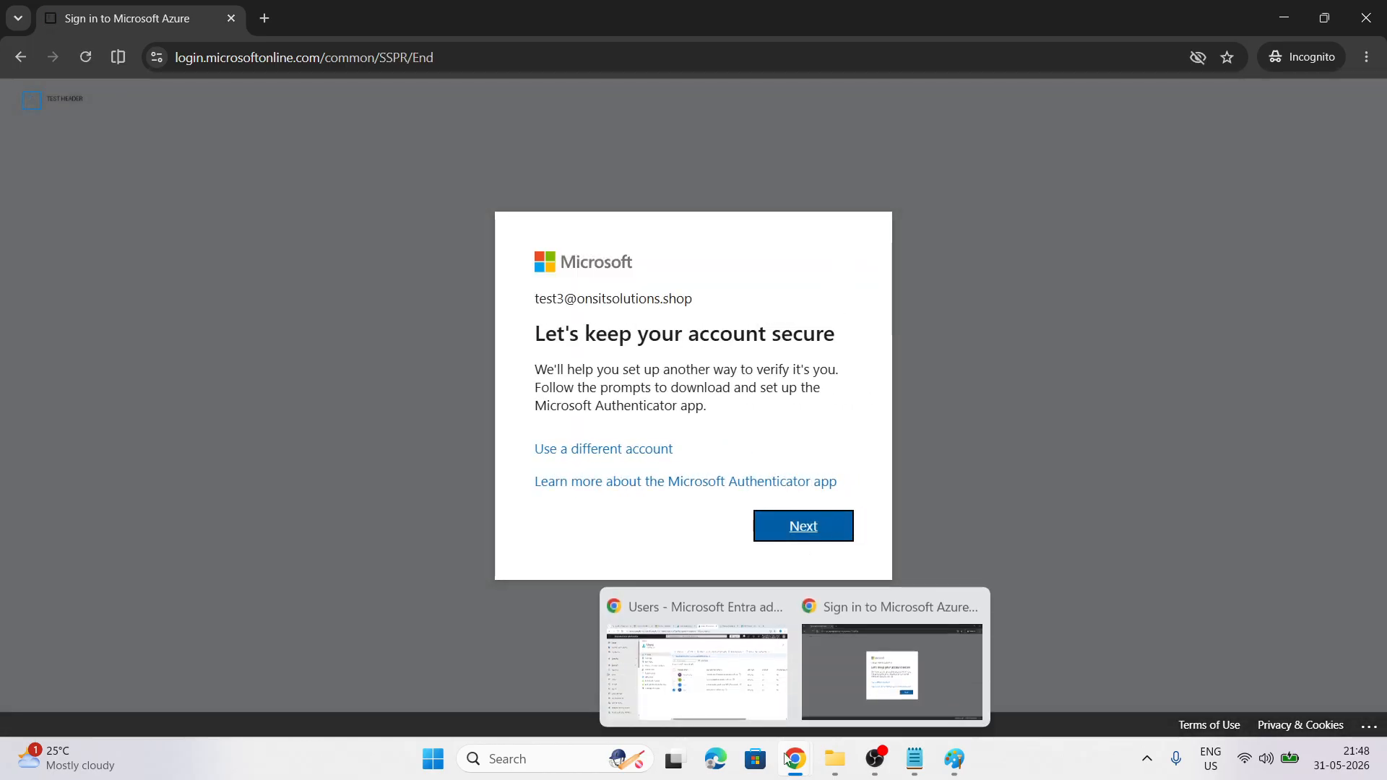
left_click(715, 653)
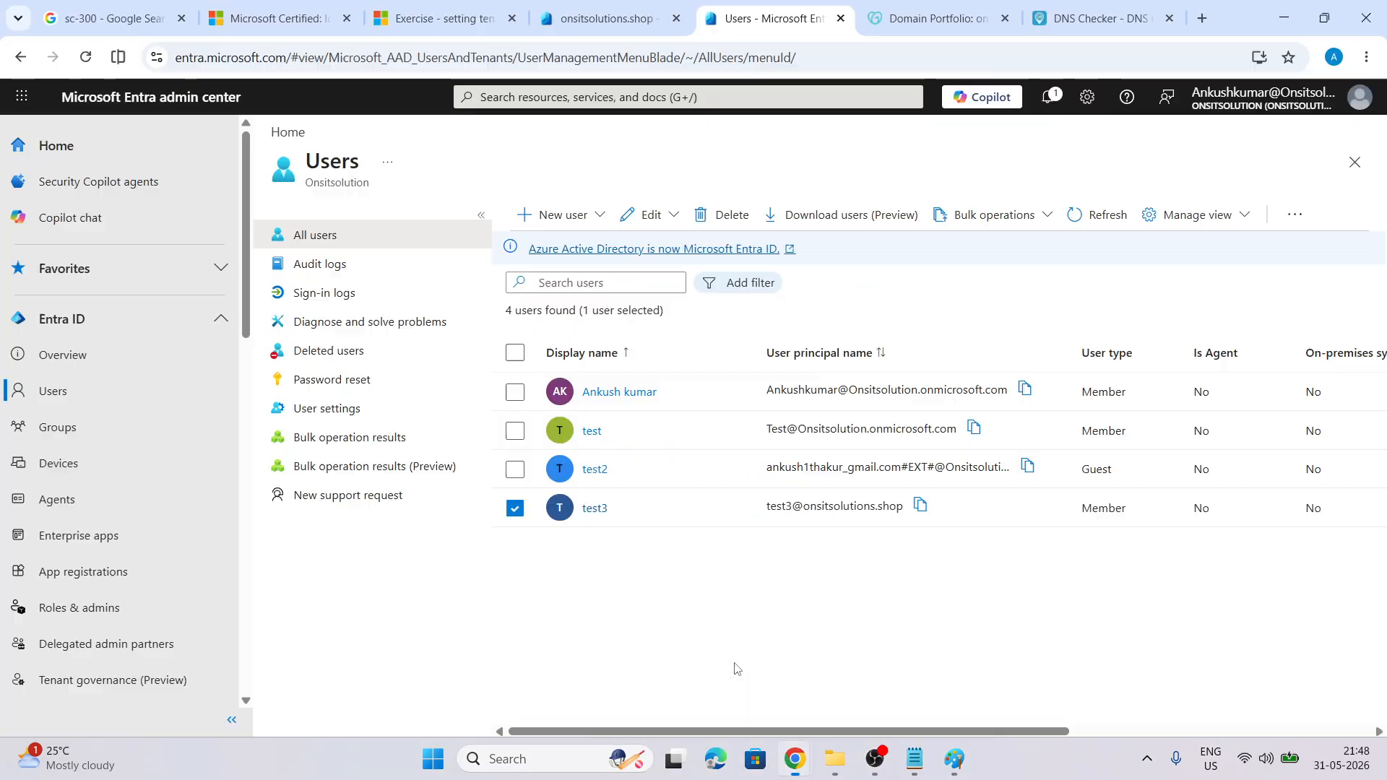
Switch to Paint's tenant-wide settings notes and scroll down to Tenant Properties
left_click(957, 763)
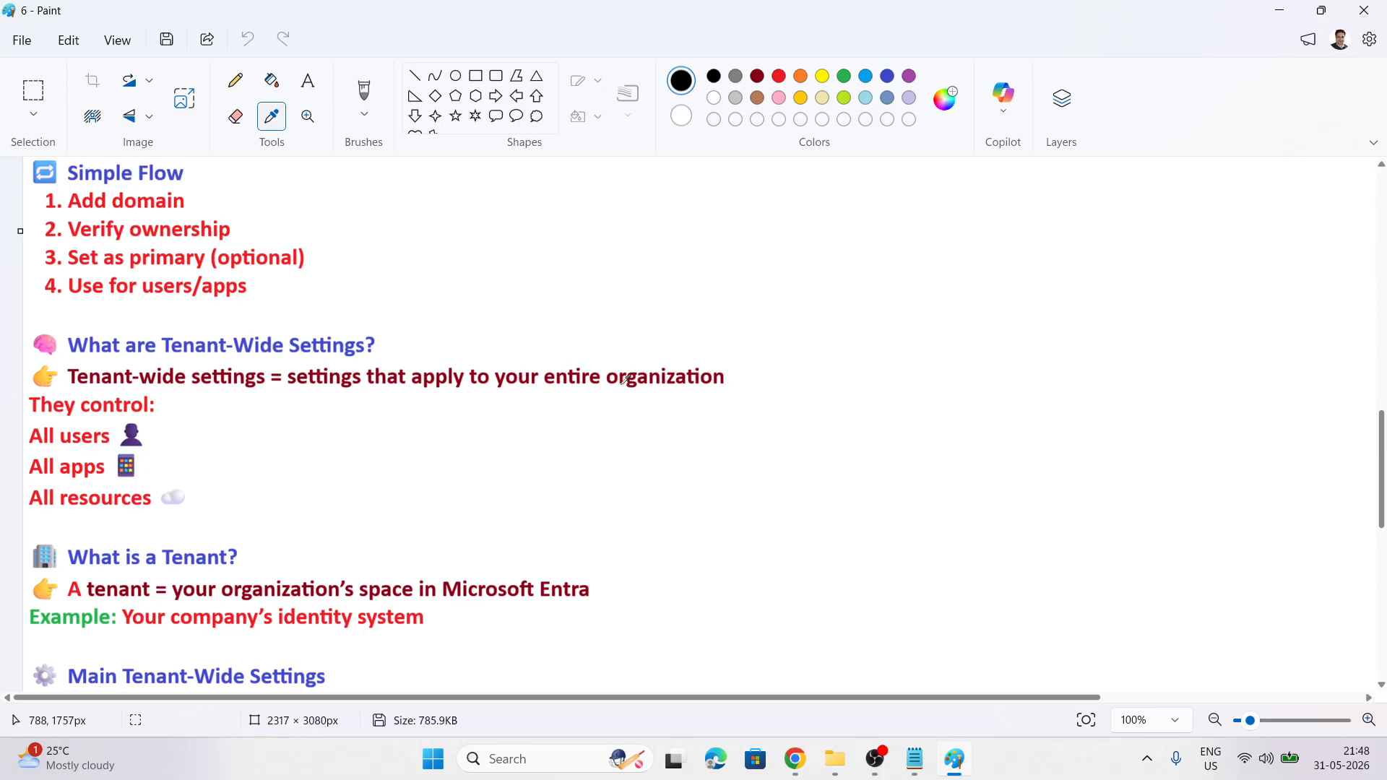
scroll(253, 412, "down", 3)
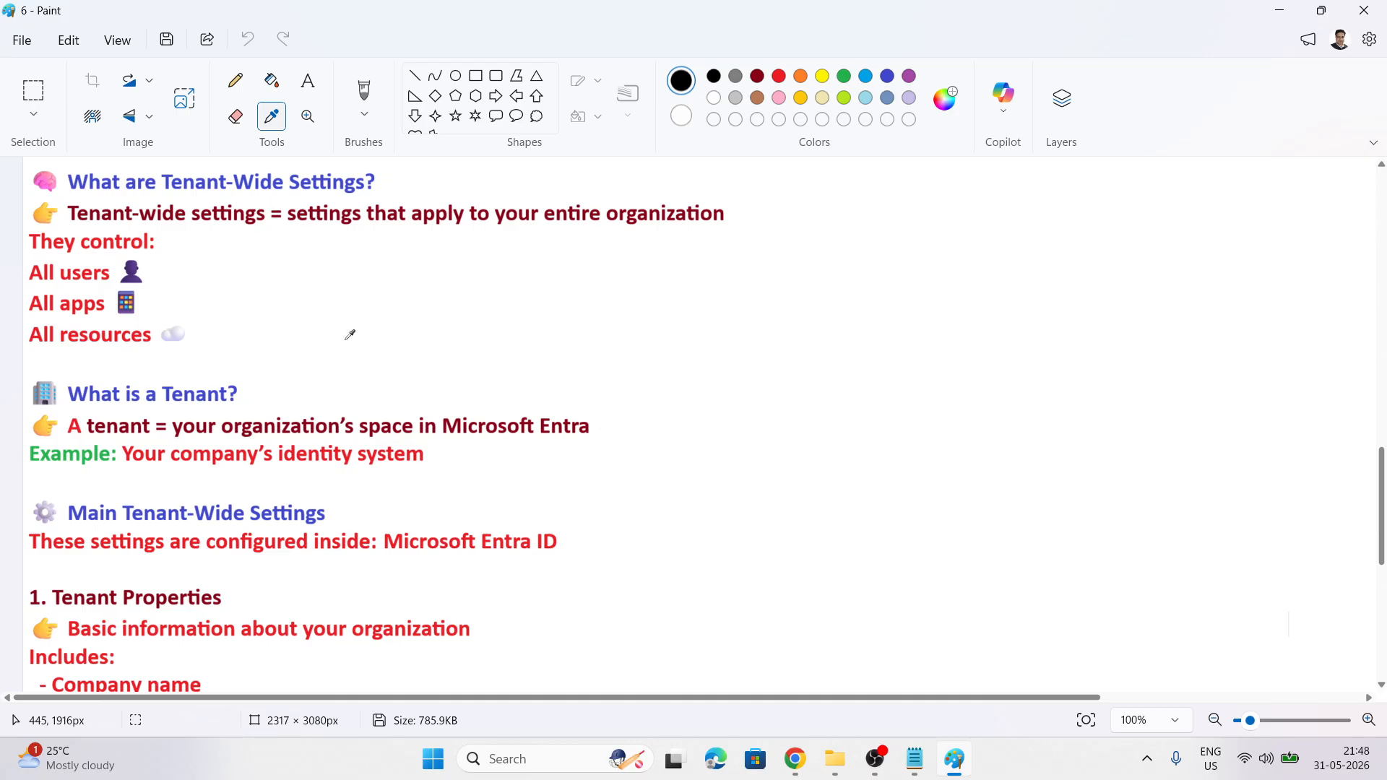
scroll(348, 333, "down", 3)
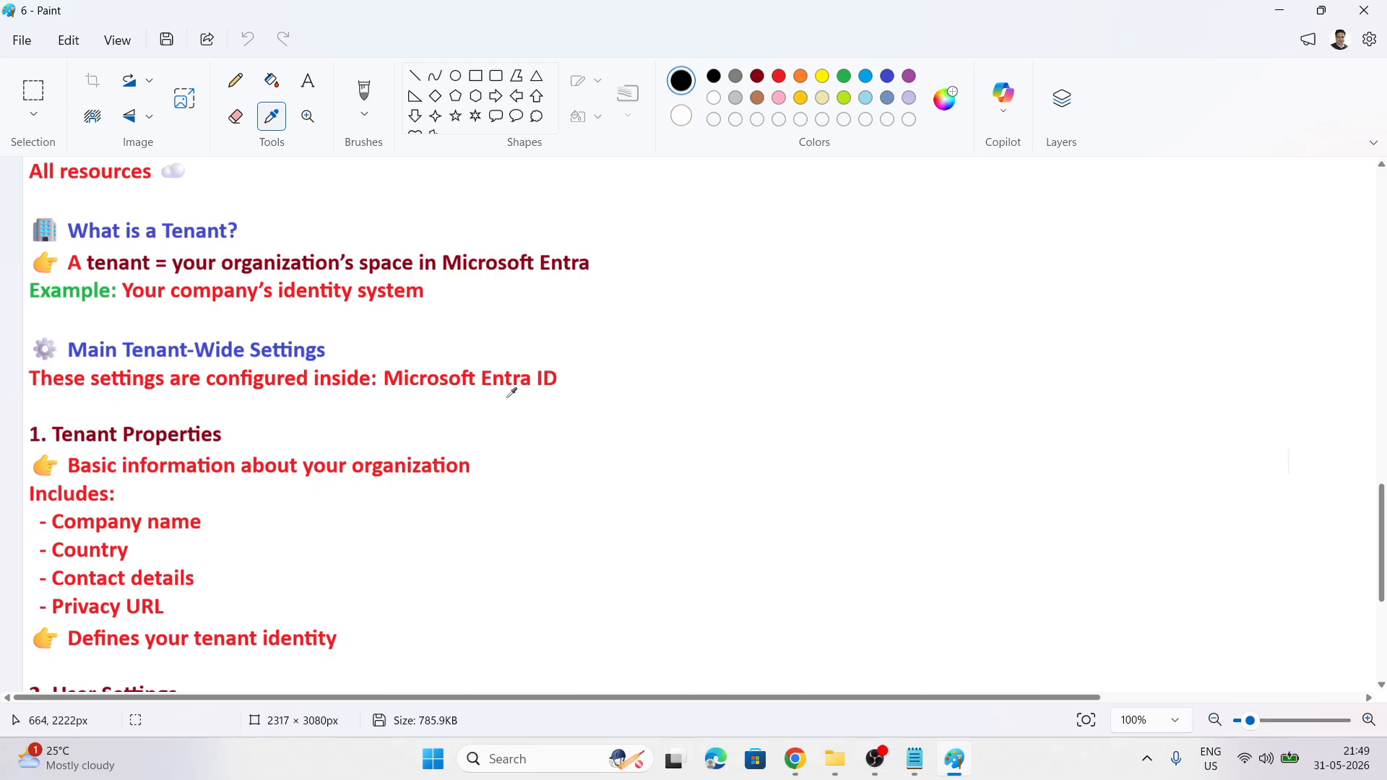
Scroll down through image 6's Tenant Properties and User Settings notes in Paint
scroll(506, 393, "down", 3)
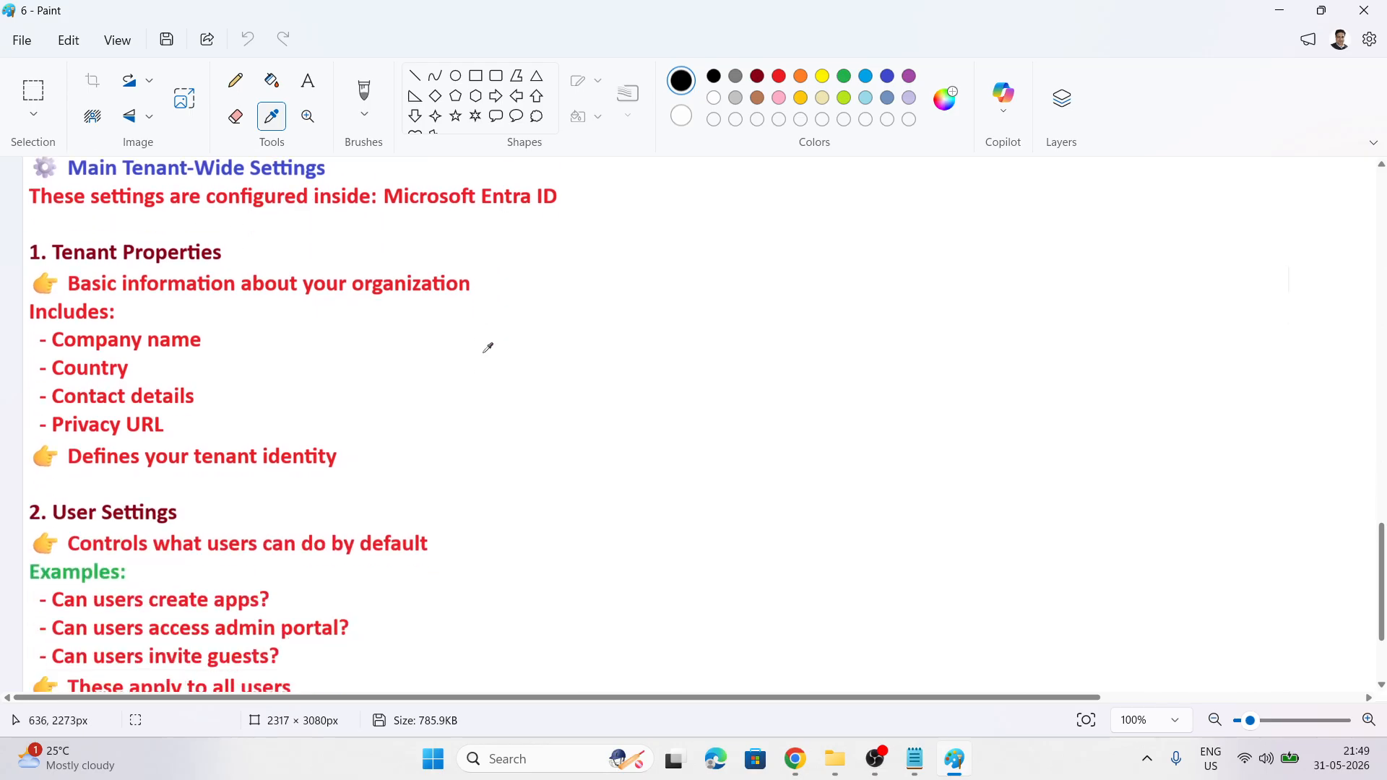
scroll(469, 333, "down", 1)
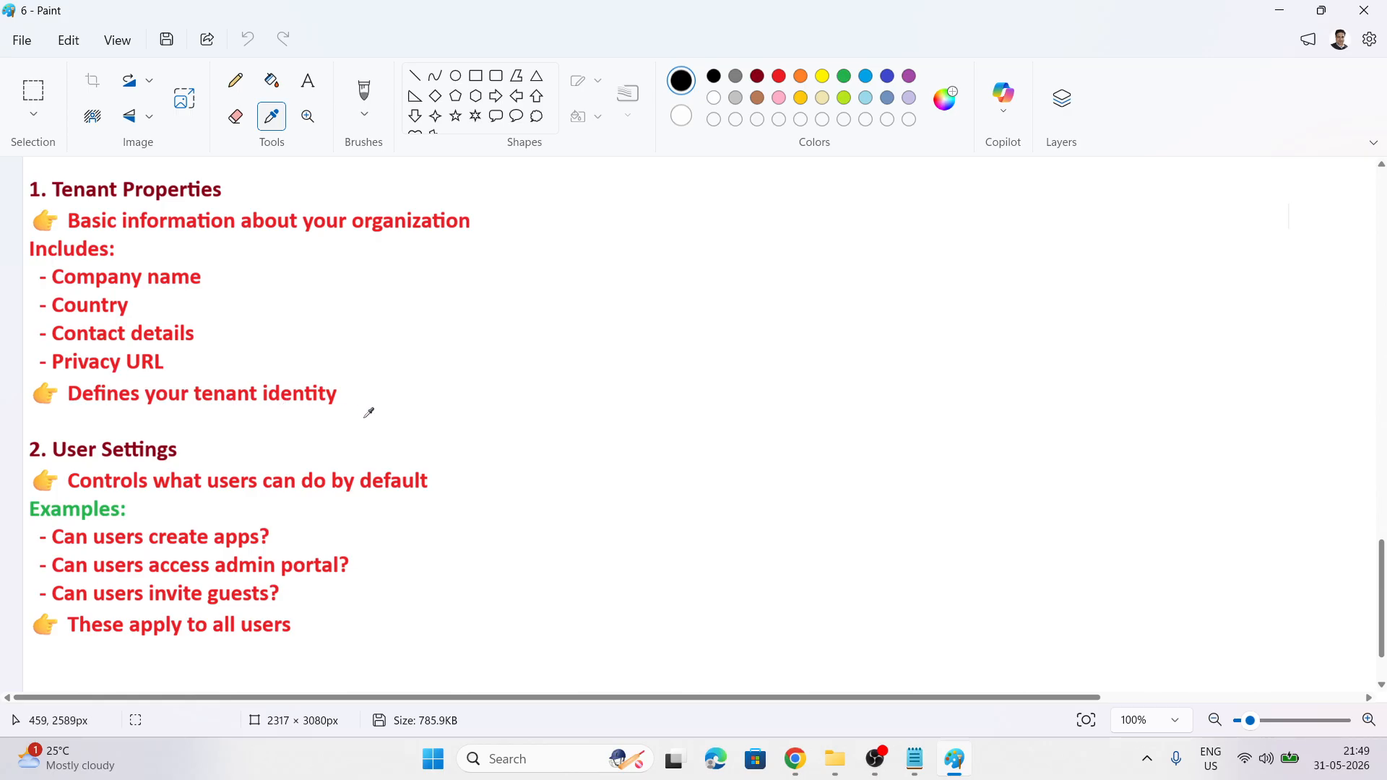
scroll(374, 400, "down", 1)
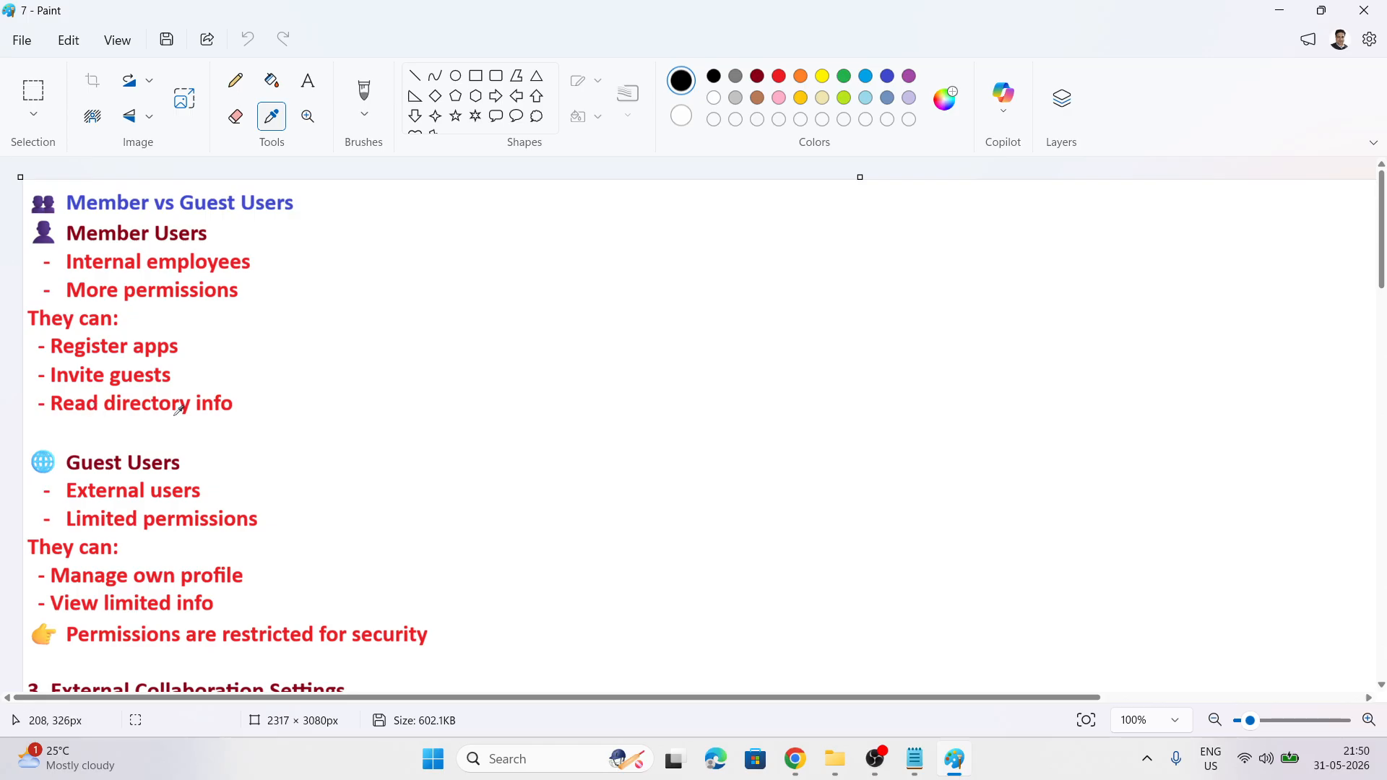
scroll(399, 376, "down", 3)
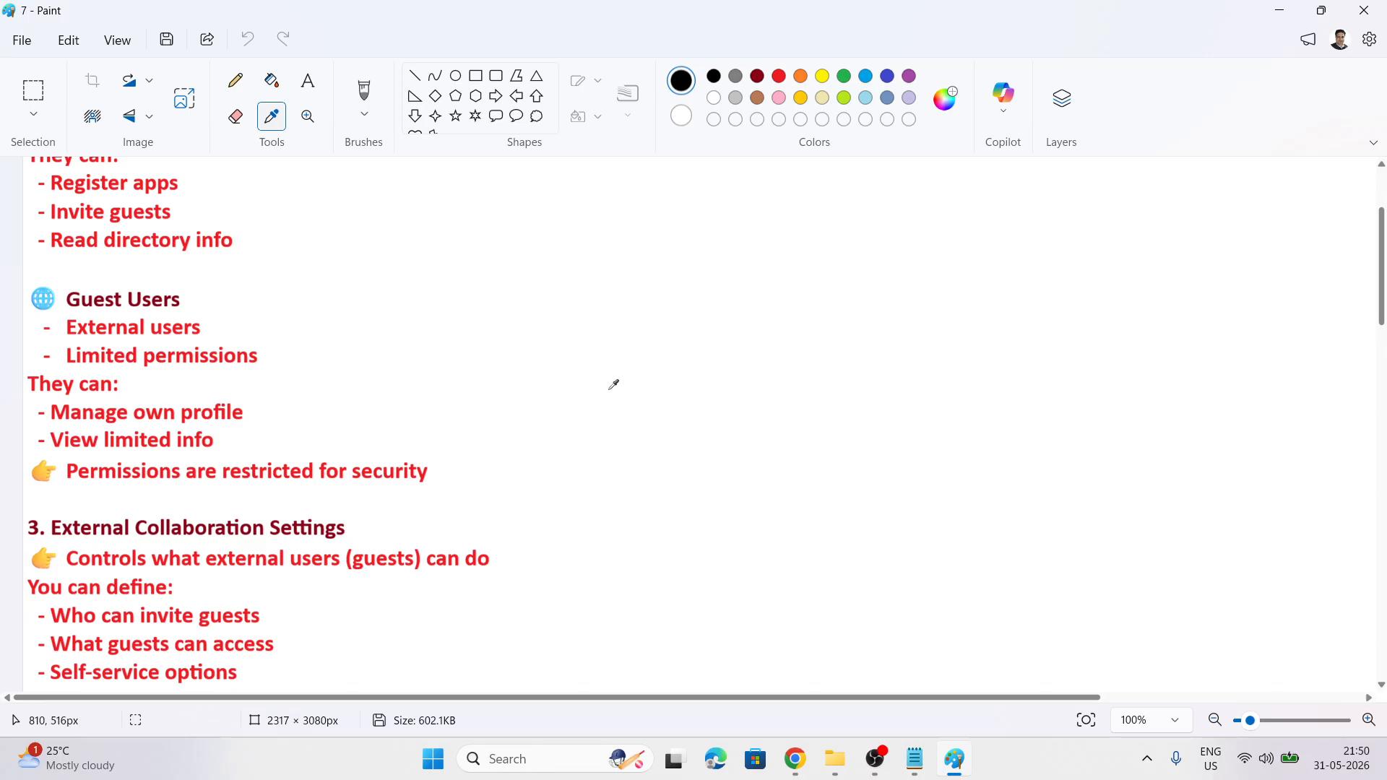
scroll(613, 384, "down", 3)
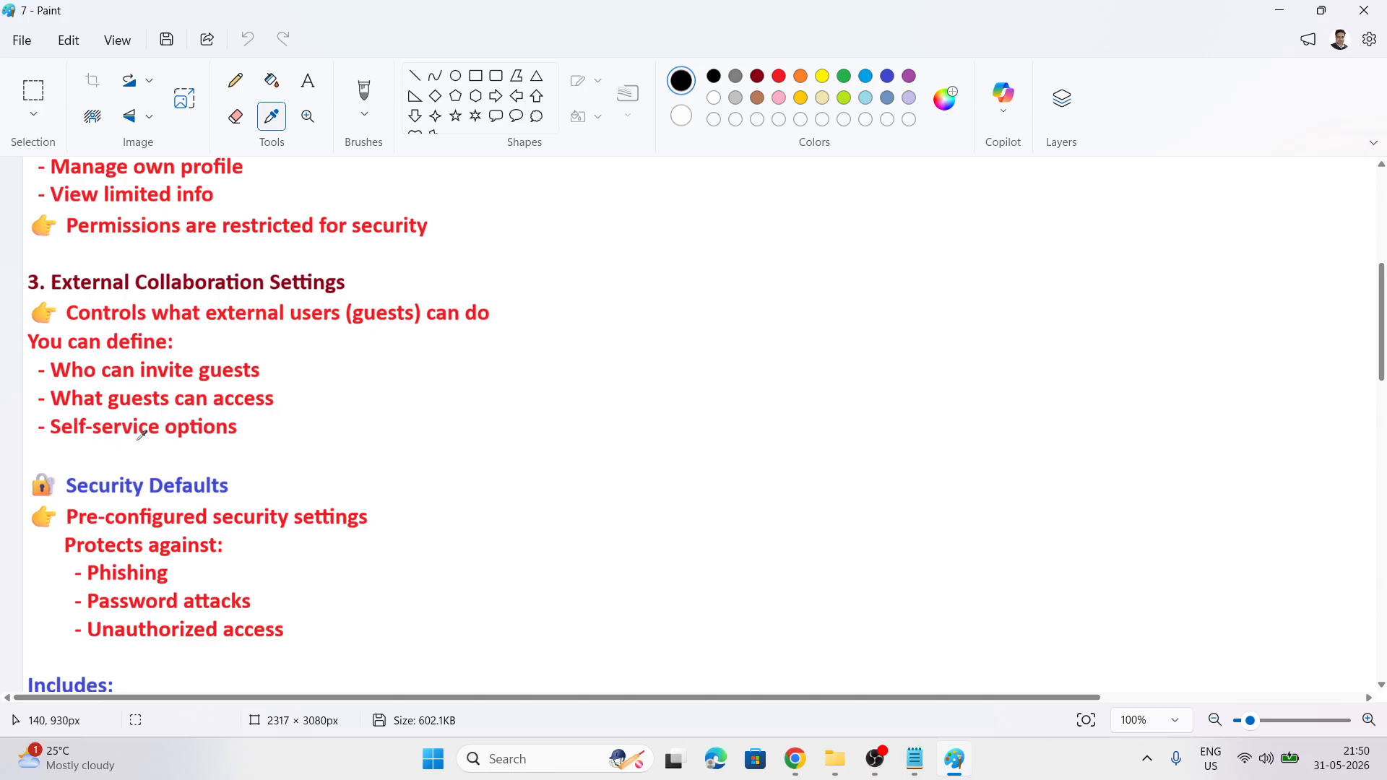
scroll(397, 427, "down", 3)
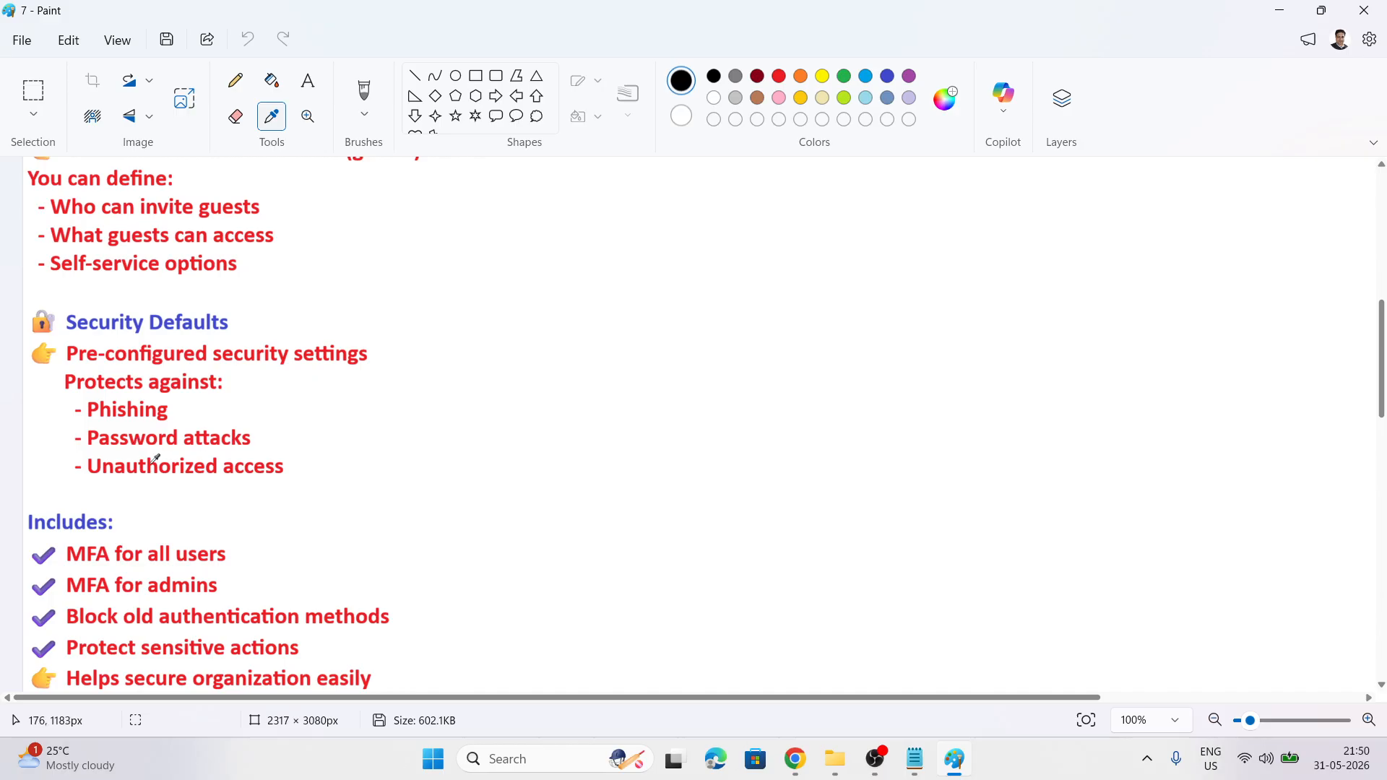
scroll(421, 434, "down", 5)
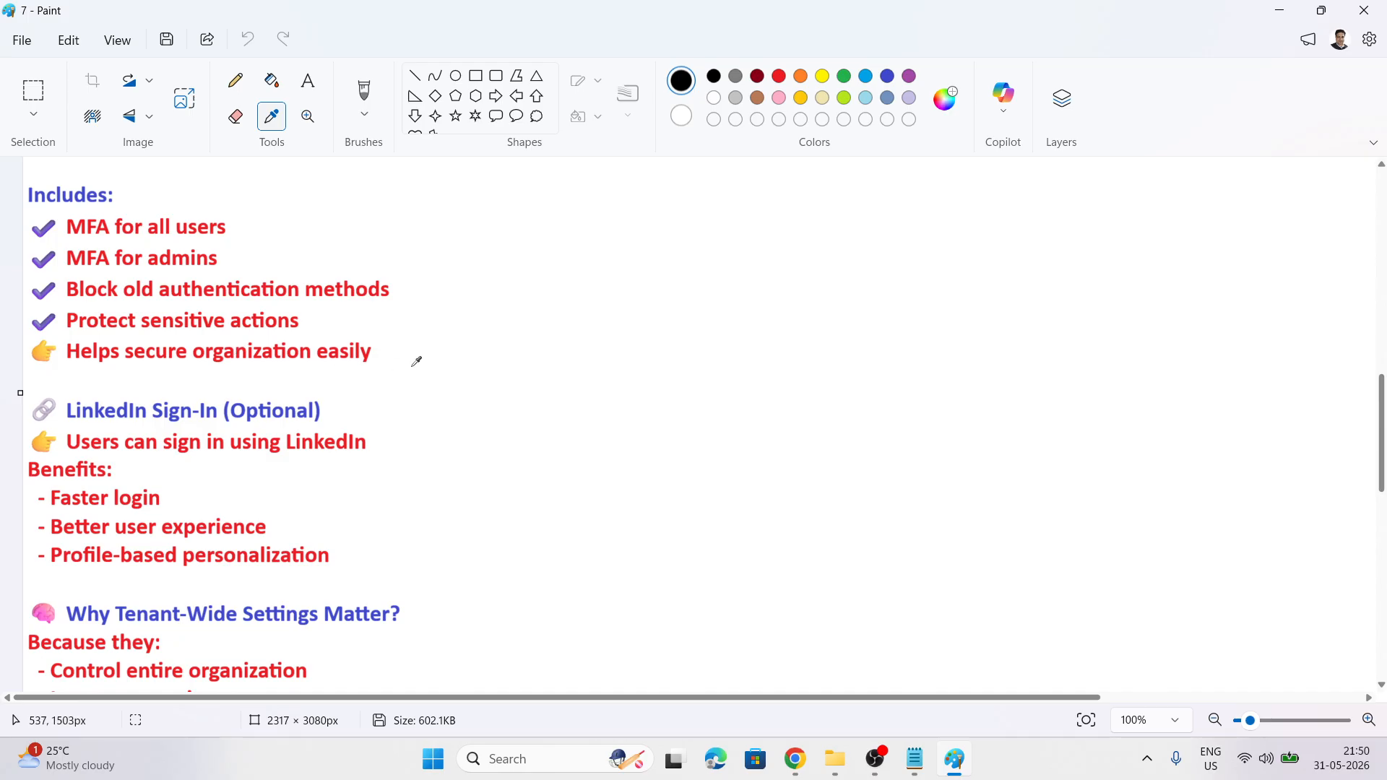
scroll(498, 377, "down", 1)
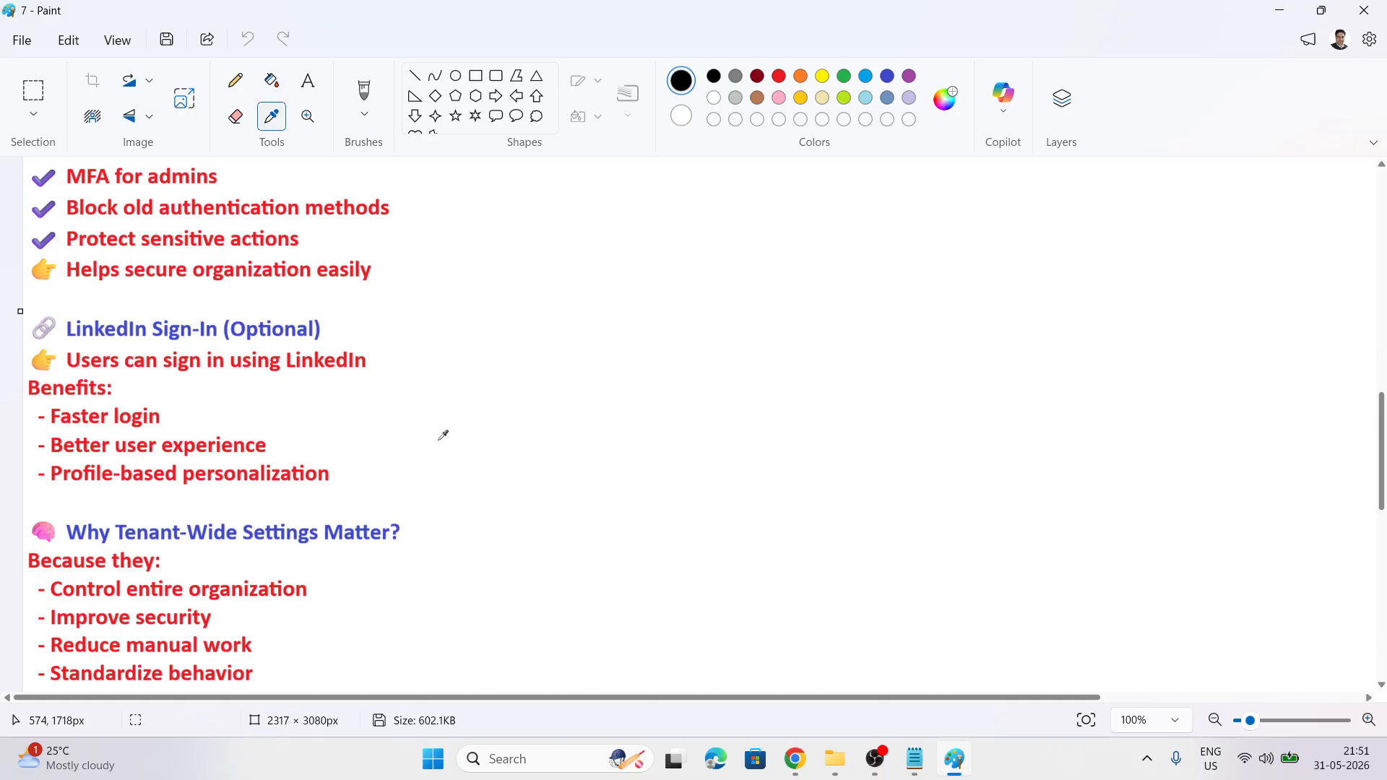
scroll(443, 435, "down", 3)
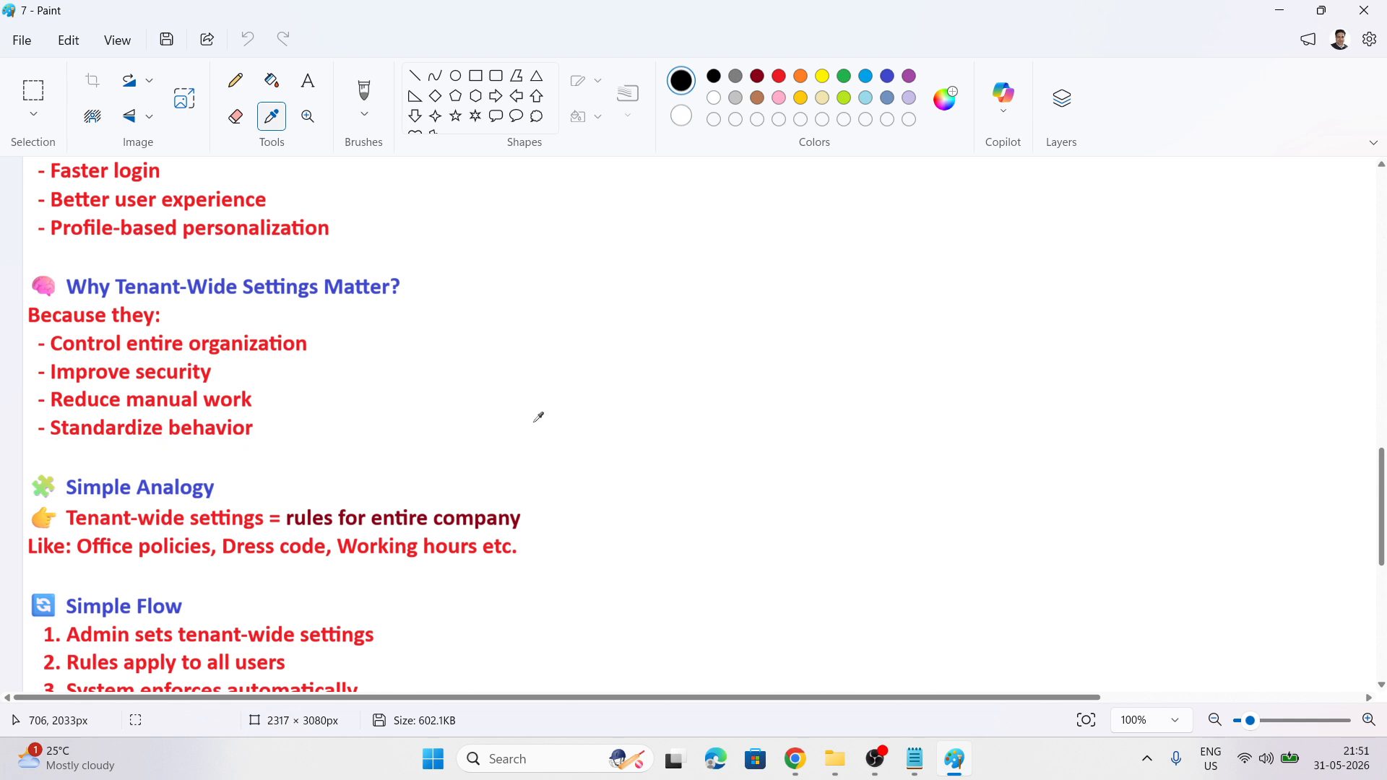
scroll(539, 413, "down", 3)
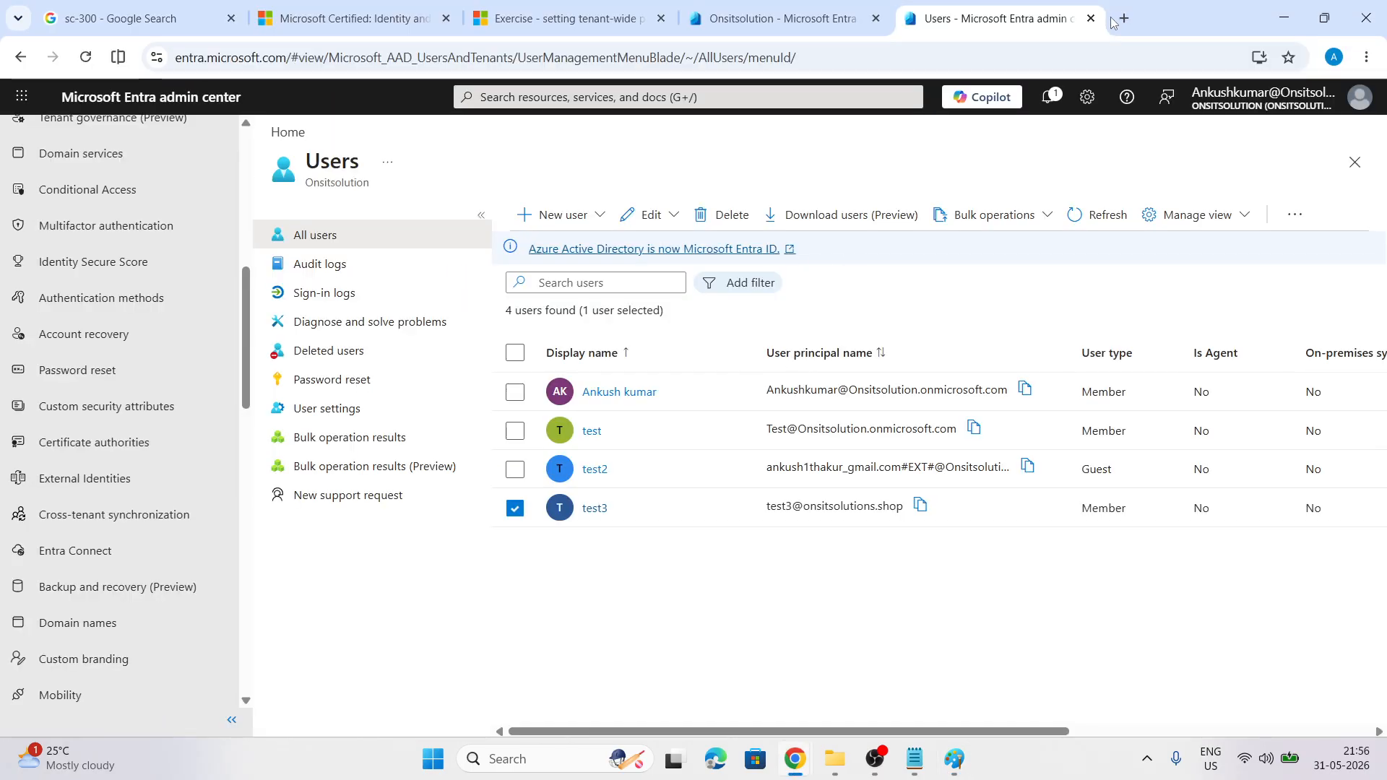
Load portal.azure.com in a new tab, sign in as the Onsitsolution account, and focus the search bar
type("po")
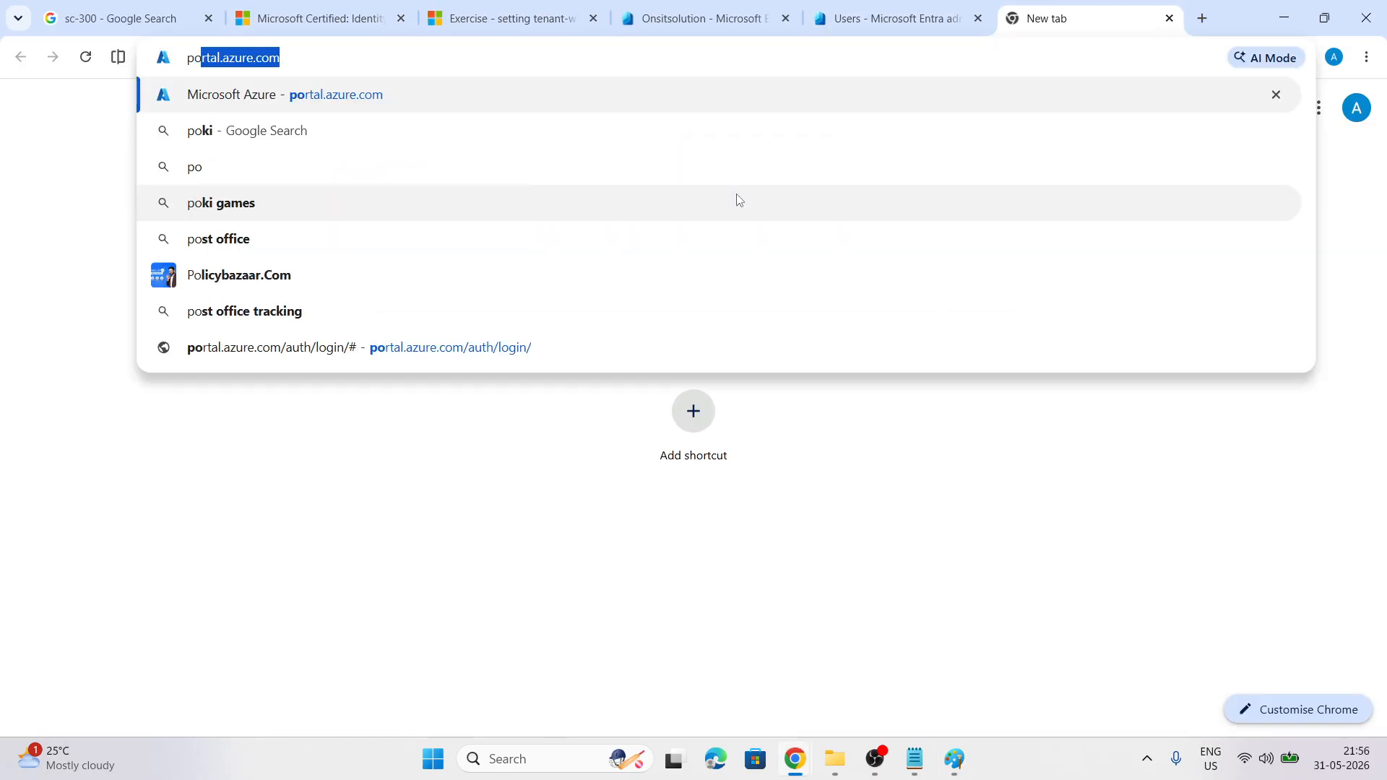
key("Return")
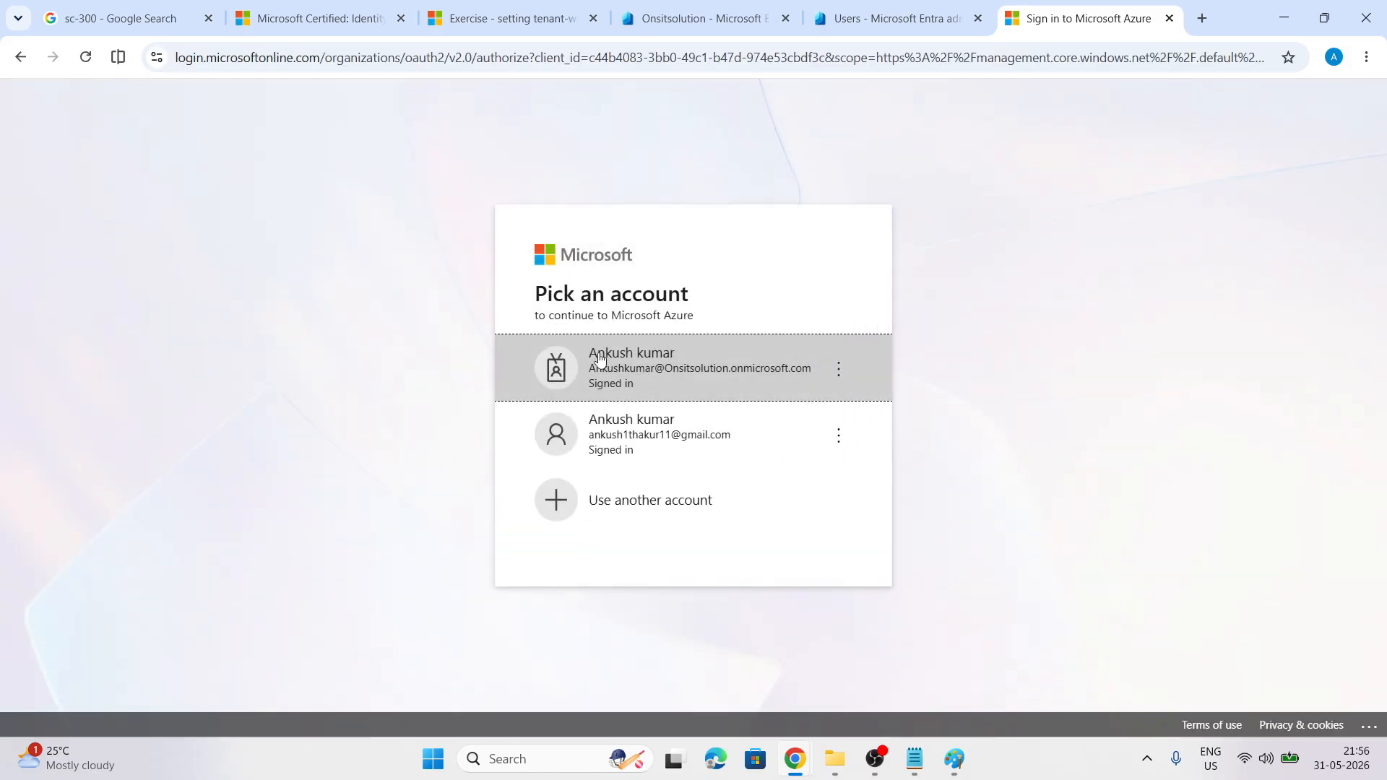
left_click(599, 359)
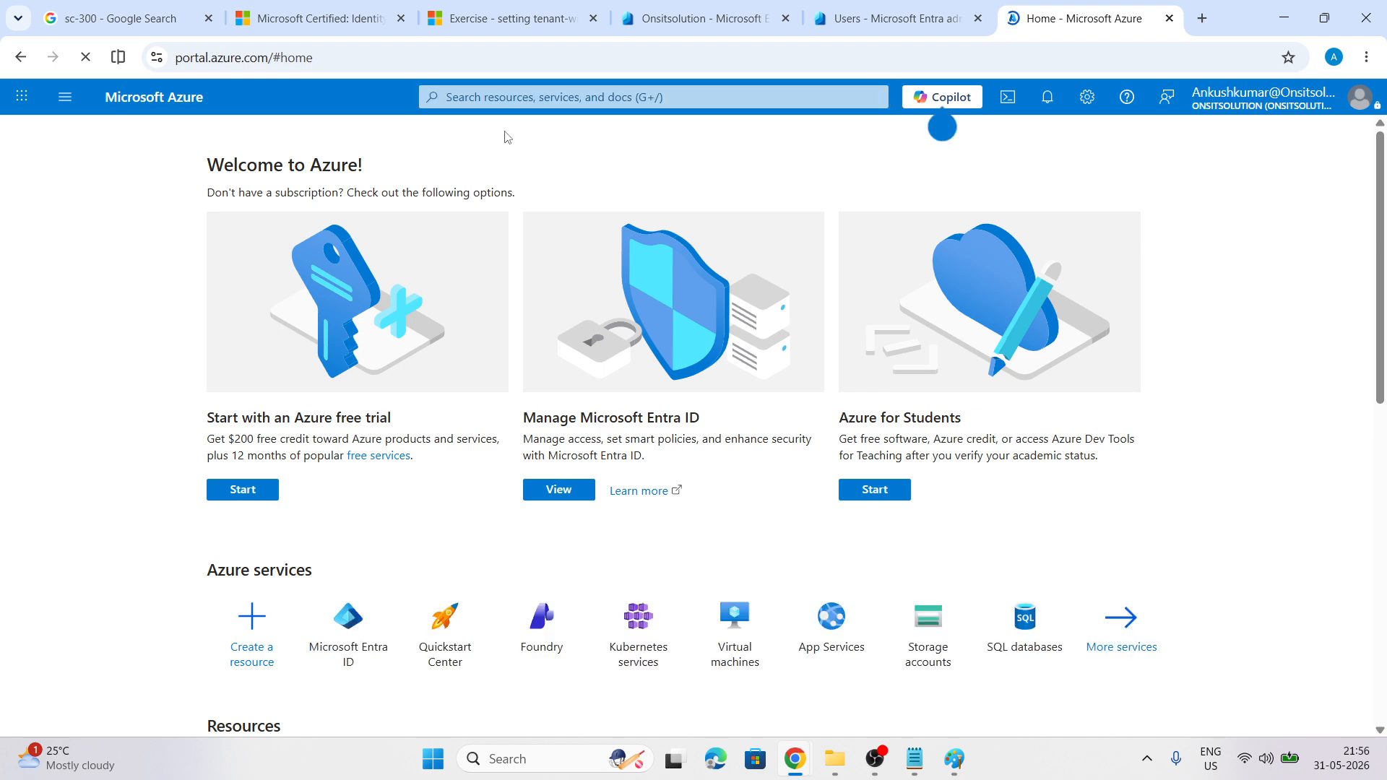
left_click(498, 97)
Search 'entra id' and open the Onsitsolution tenant's Properties page in Microsoft Entra ID
type("entra id")
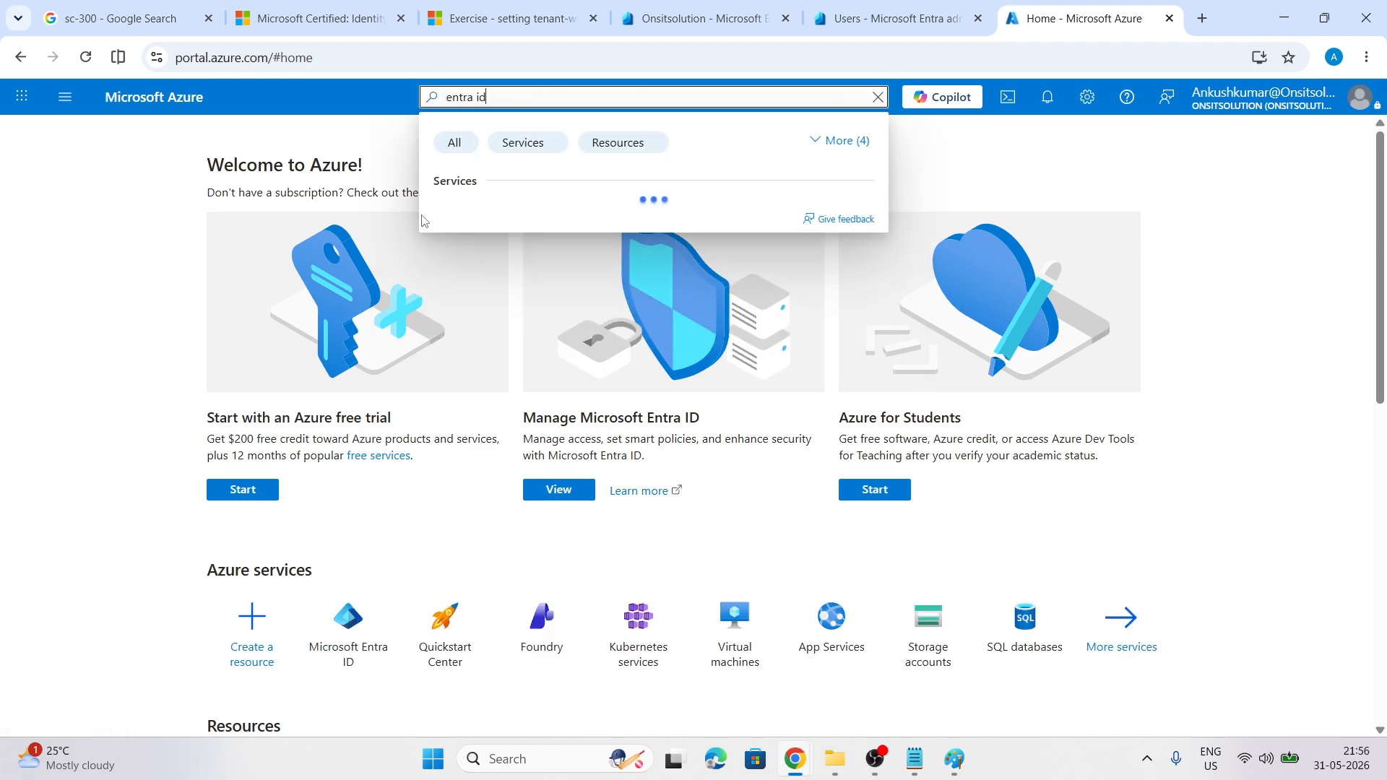
left_click(487, 218)
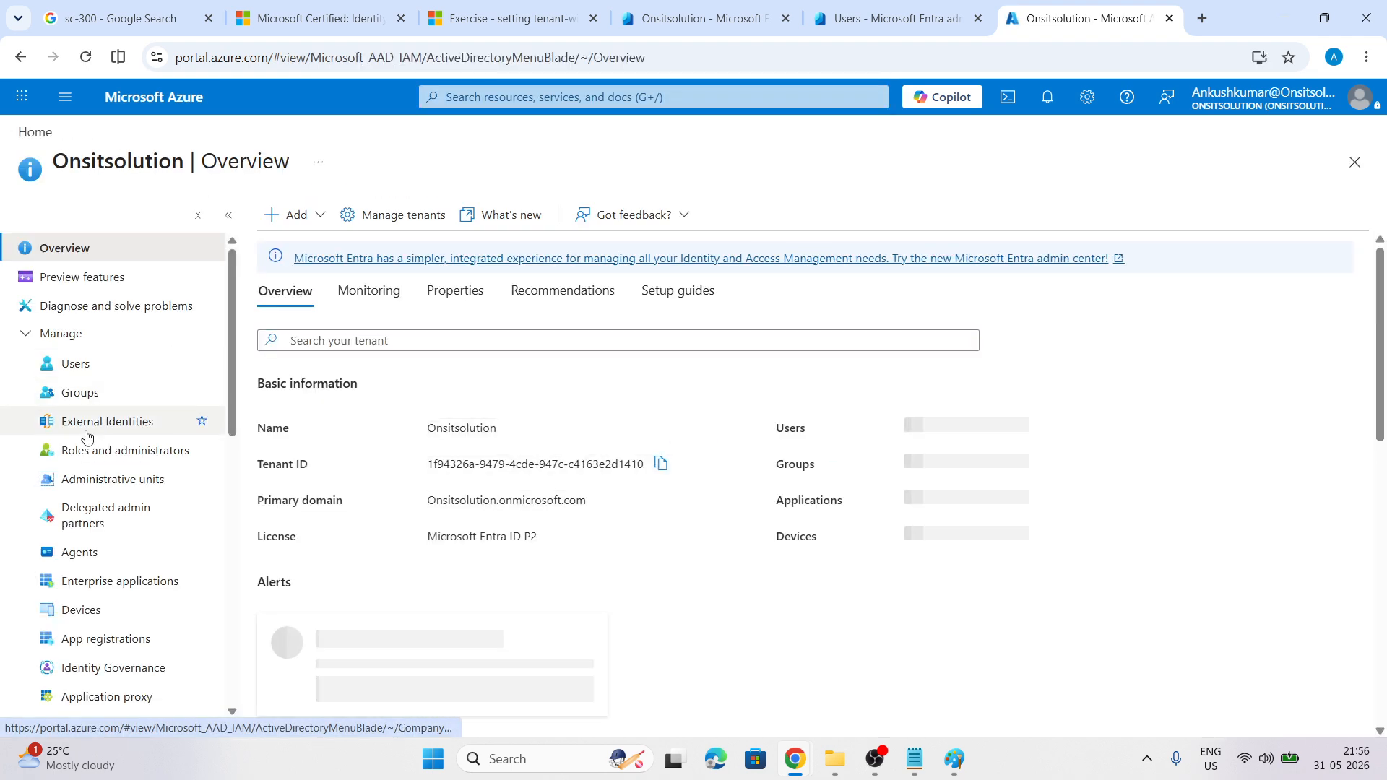
scroll(84, 448, "down", 10)
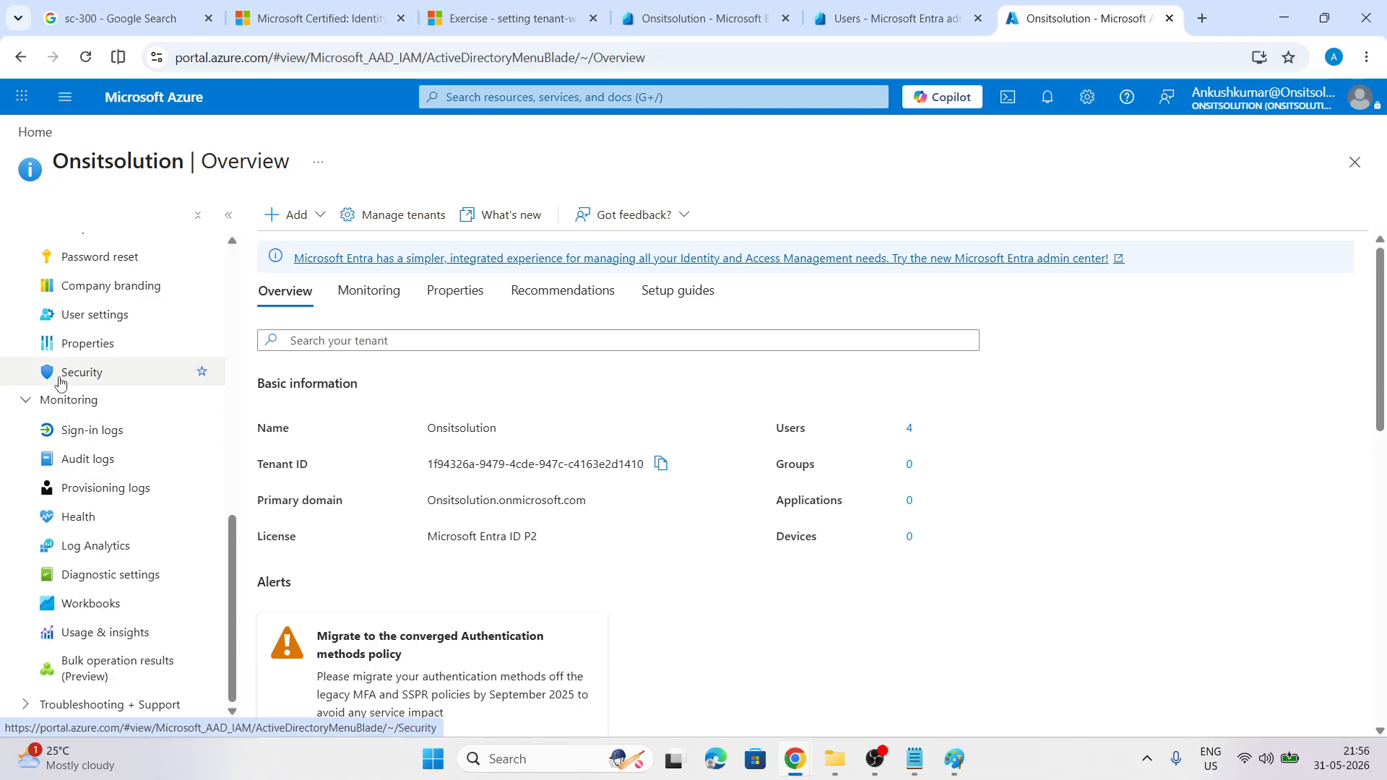
left_click(76, 345)
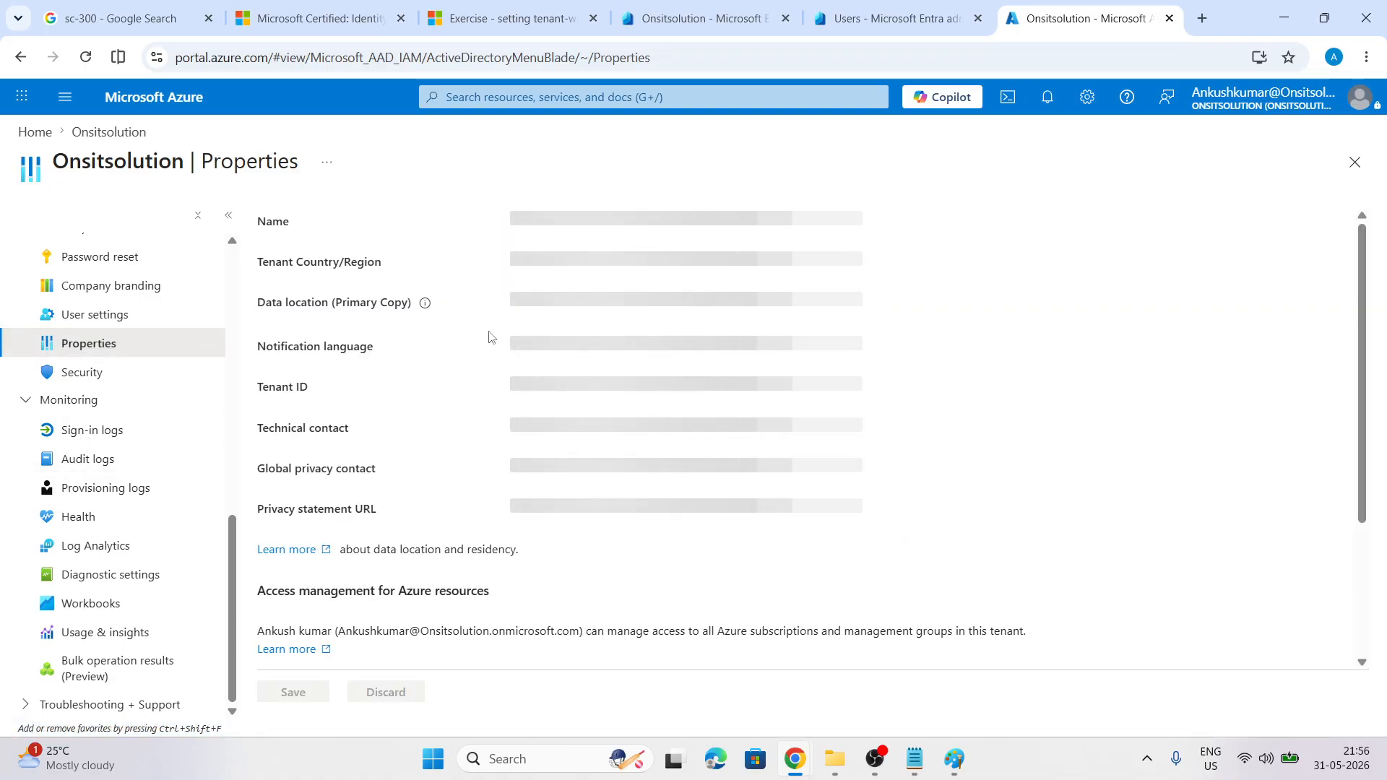
Inspect the tenant Name, empty Global privacy contact and Privacy statement URL fields, then return to Learn
left_click(511, 221)
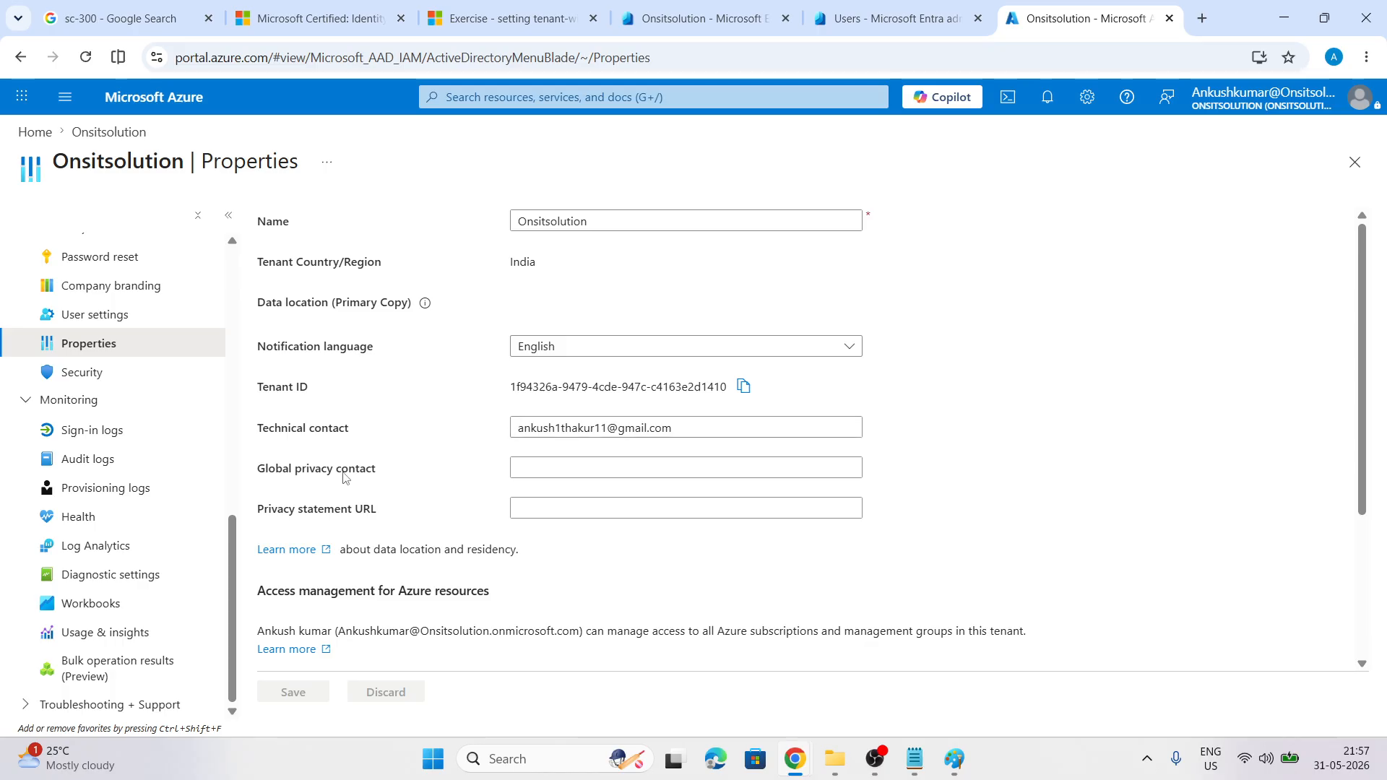
left_click(544, 468)
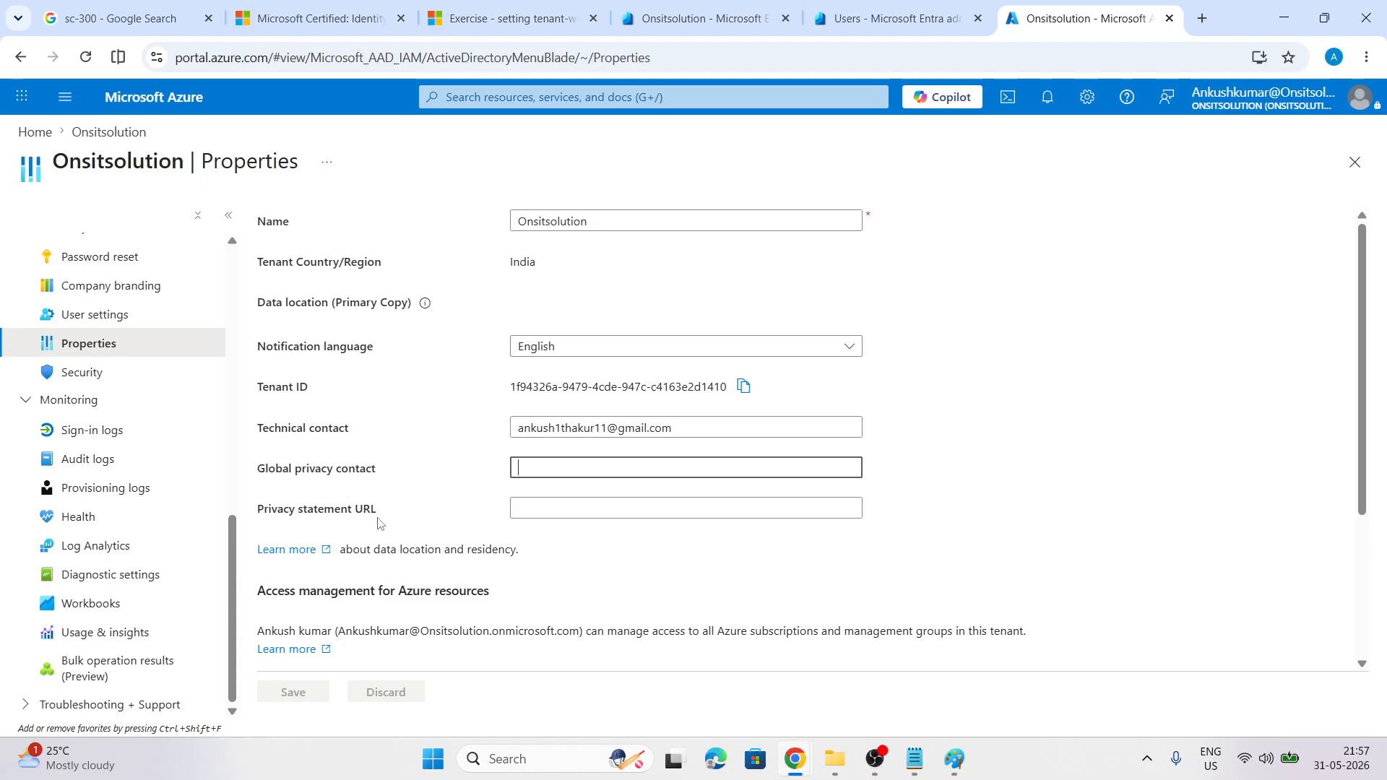
left_click(544, 508)
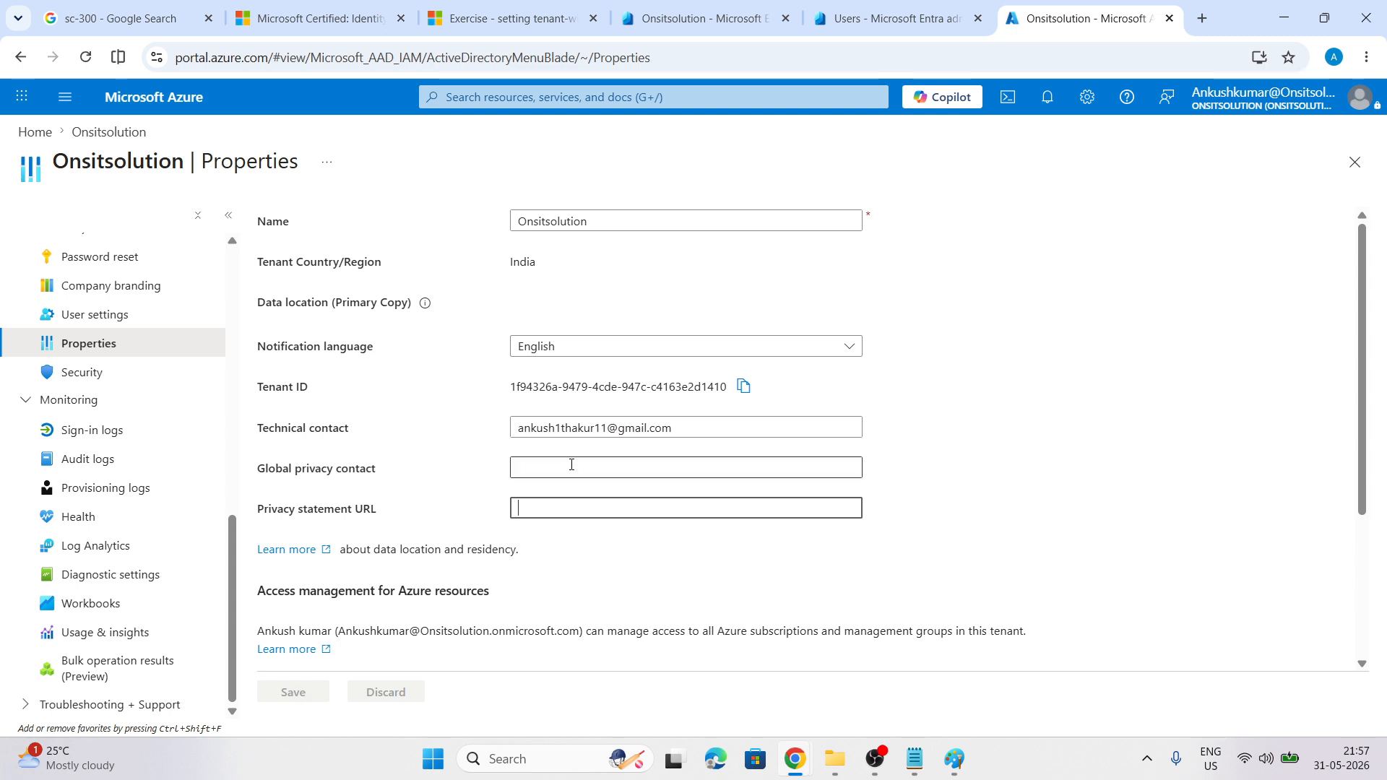
left_click(291, 13)
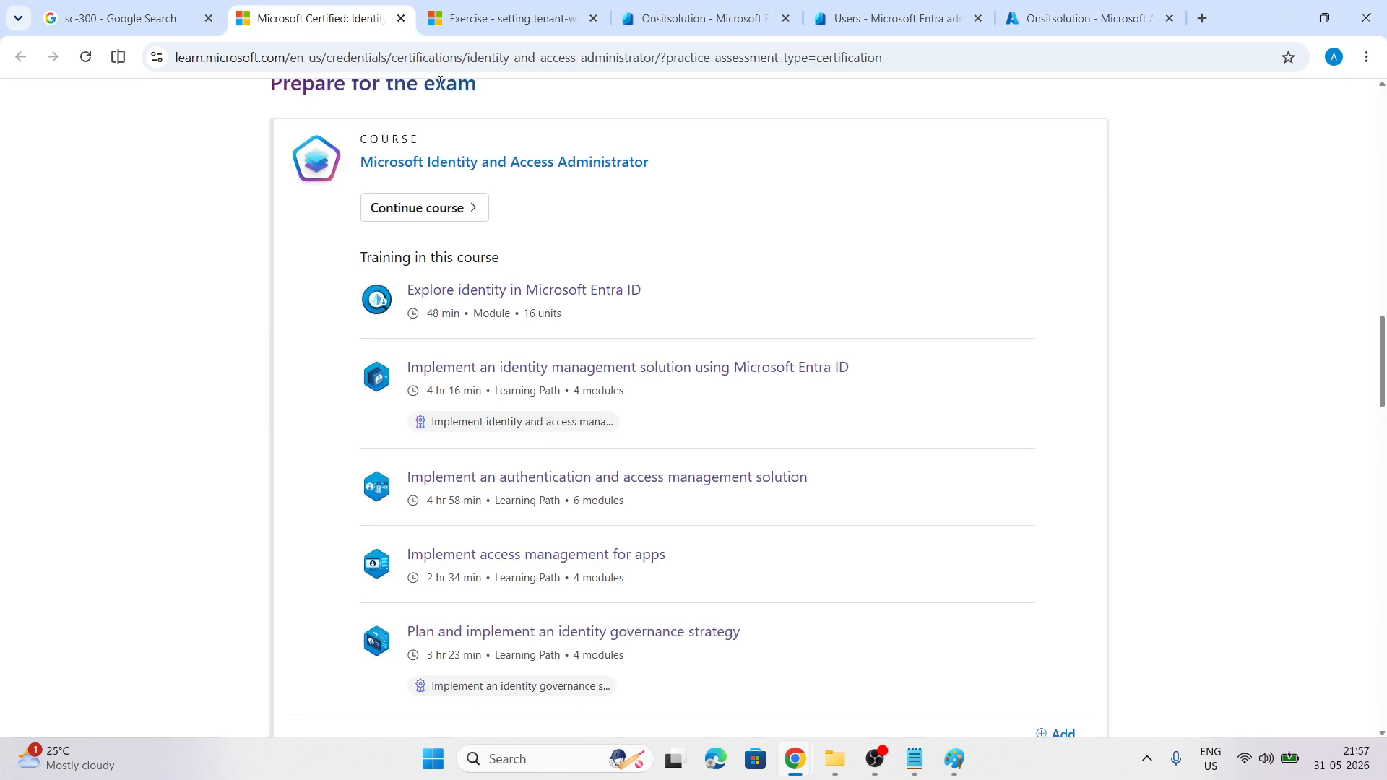
Open the identity management learning path in a new browser tab and switch to it
right_click(680, 368)
left_click(744, 390)
left_click(493, 6)
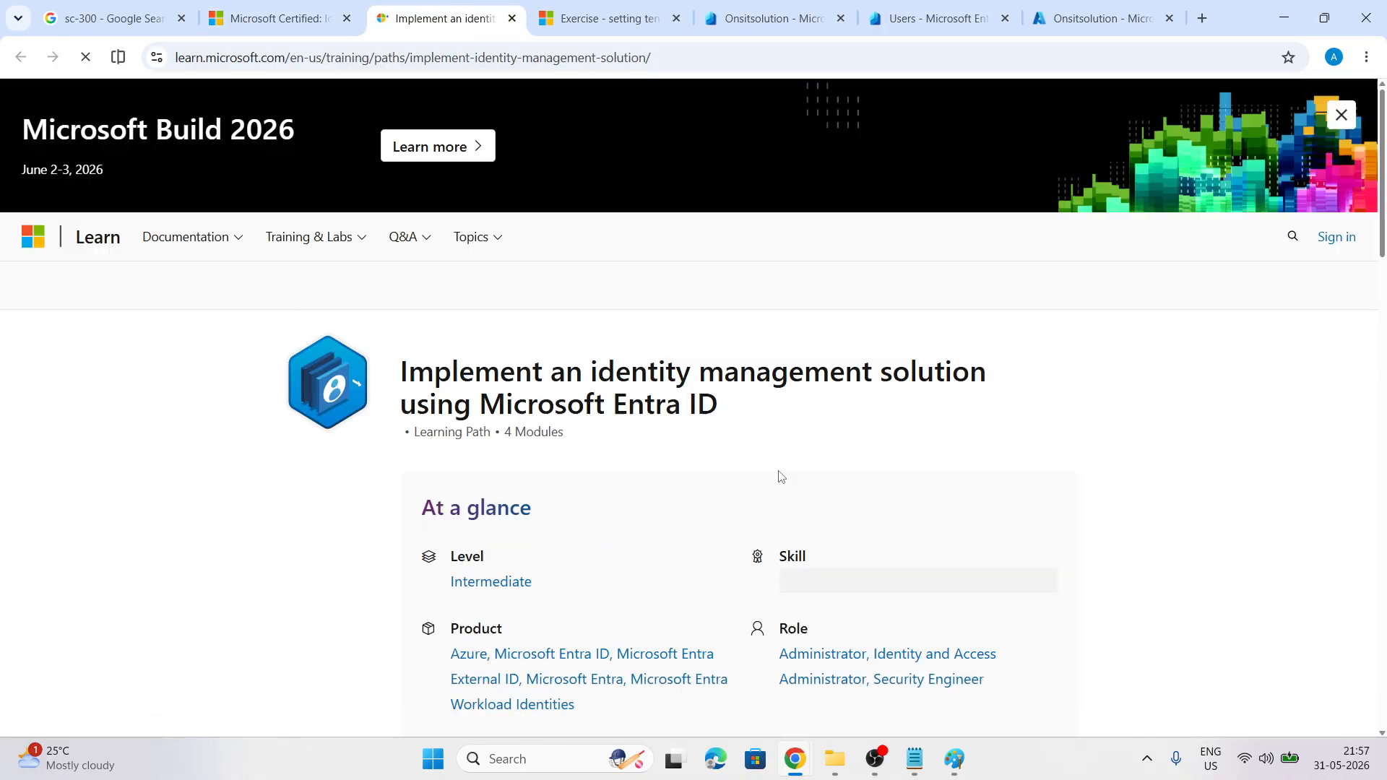
Expand the unit list of the 'Create, configure, and manage identities' module
scroll(780, 477, "down", 15)
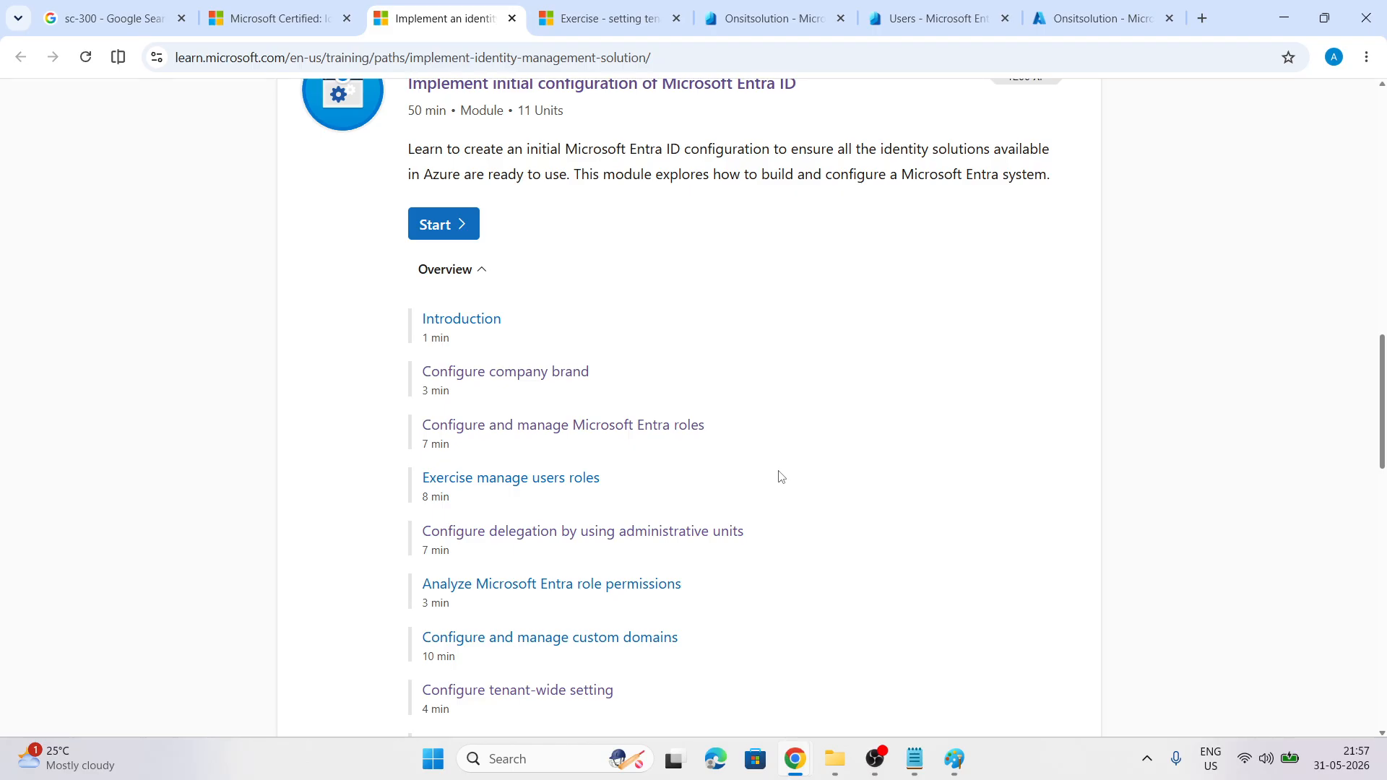
scroll(780, 477, "up", 3)
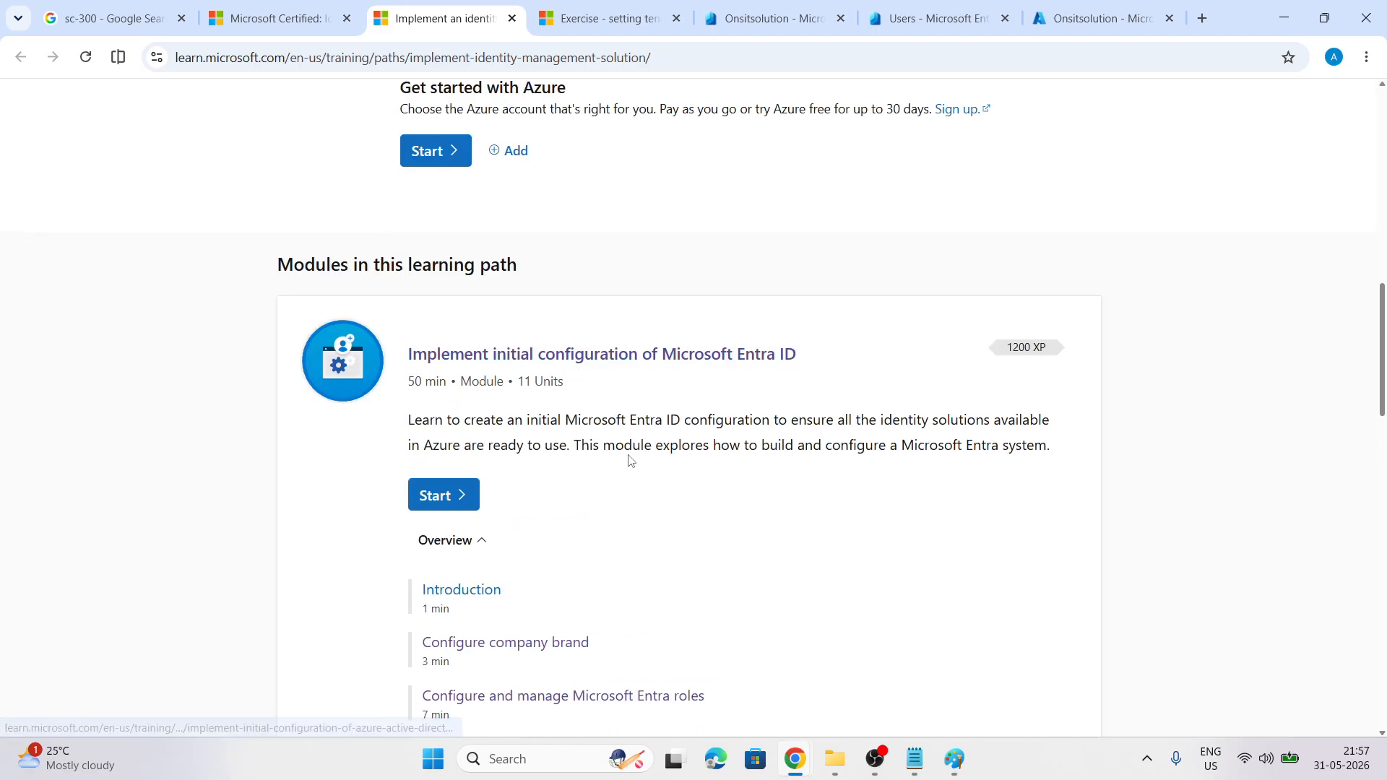
scroll(630, 461, "down", 14)
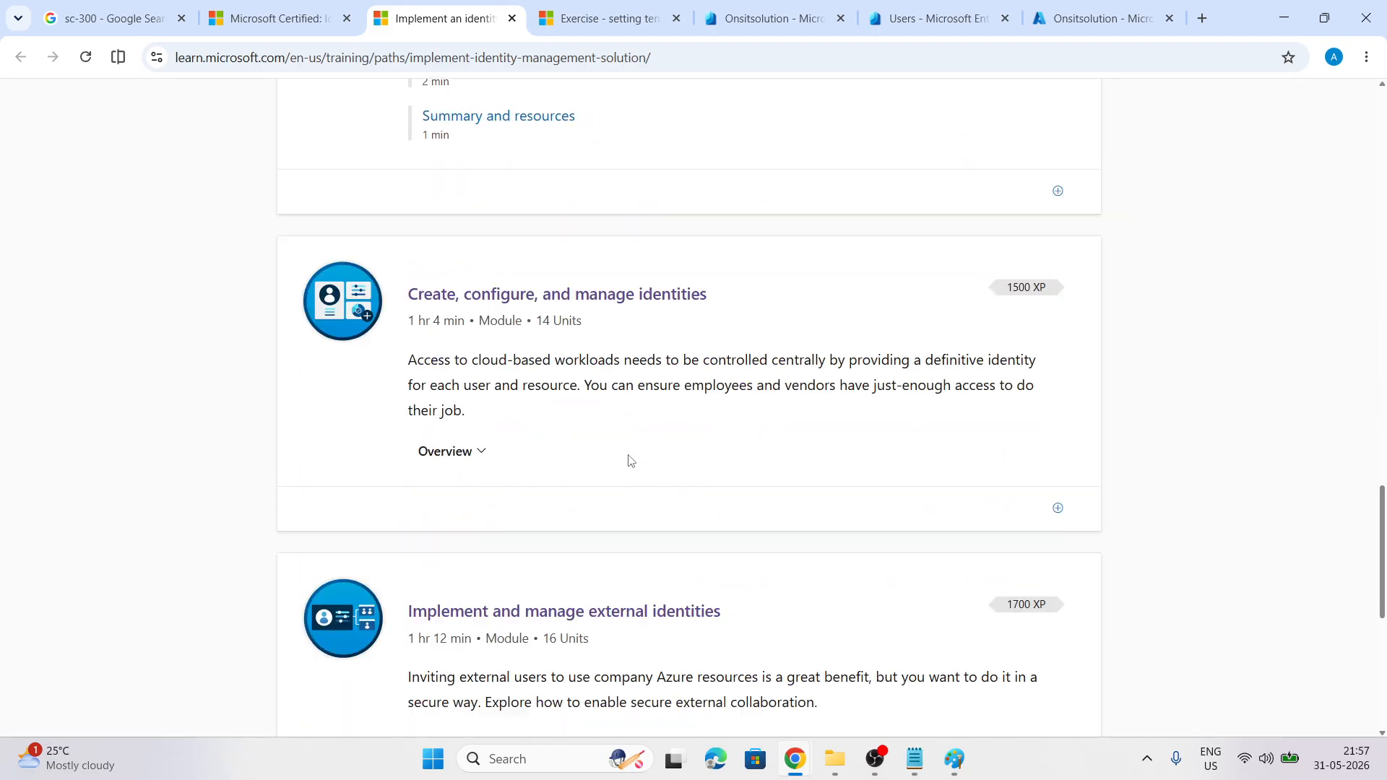
scroll(630, 461, "down", 1)
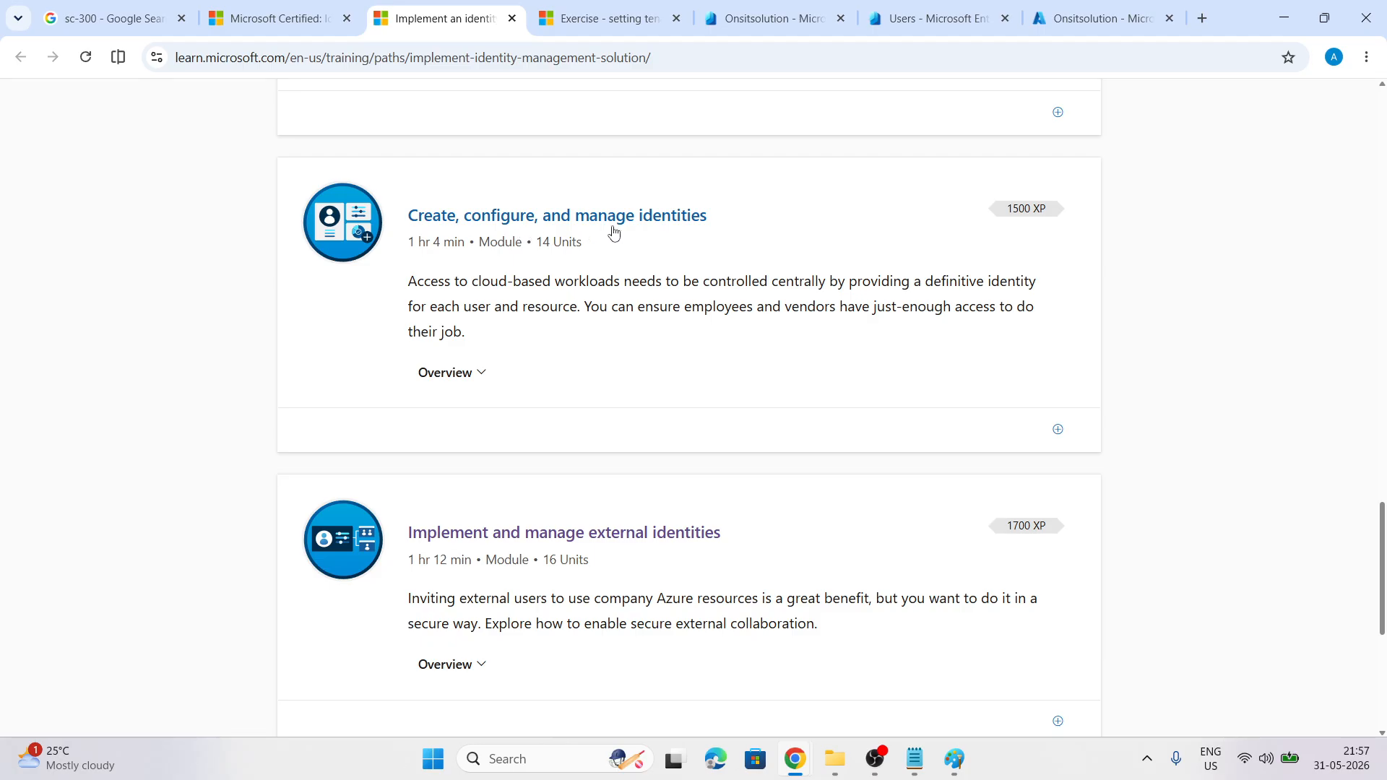
left_click(480, 375)
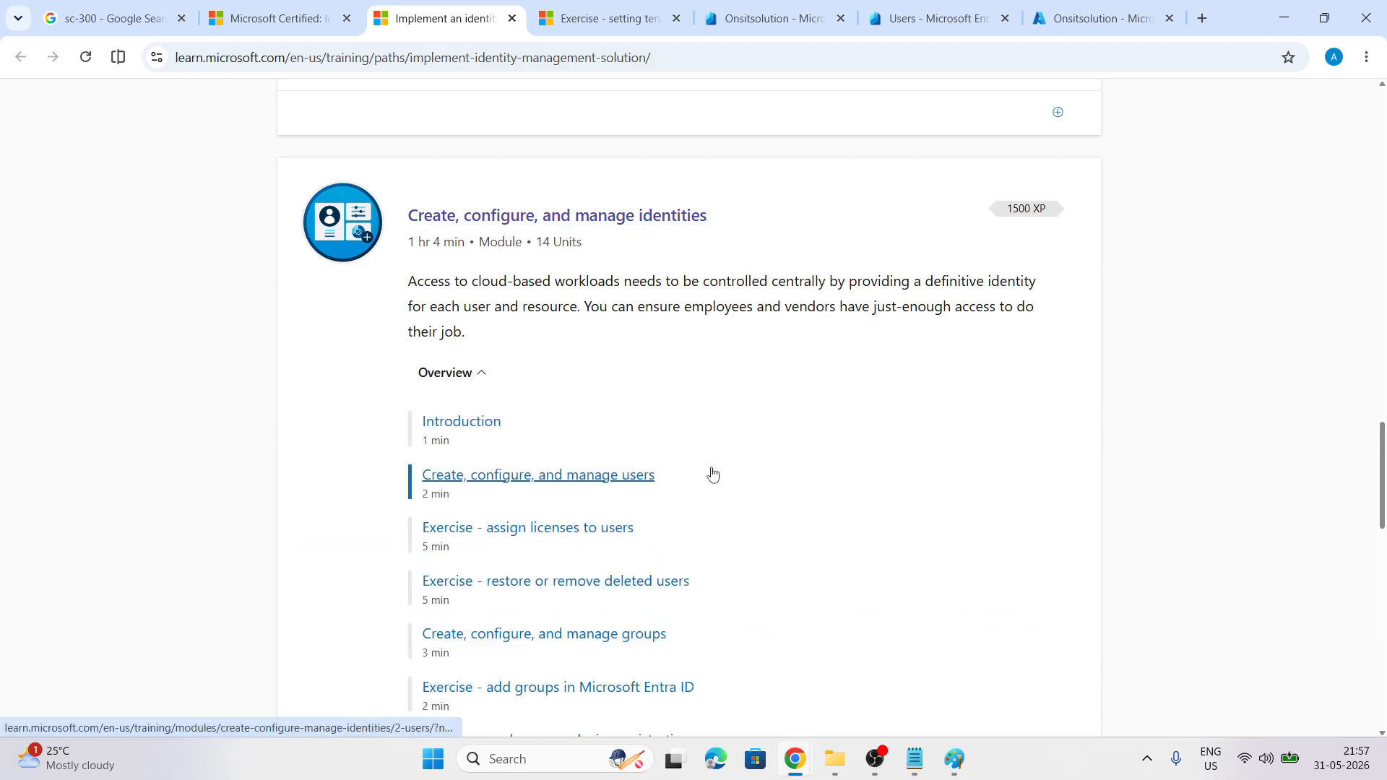